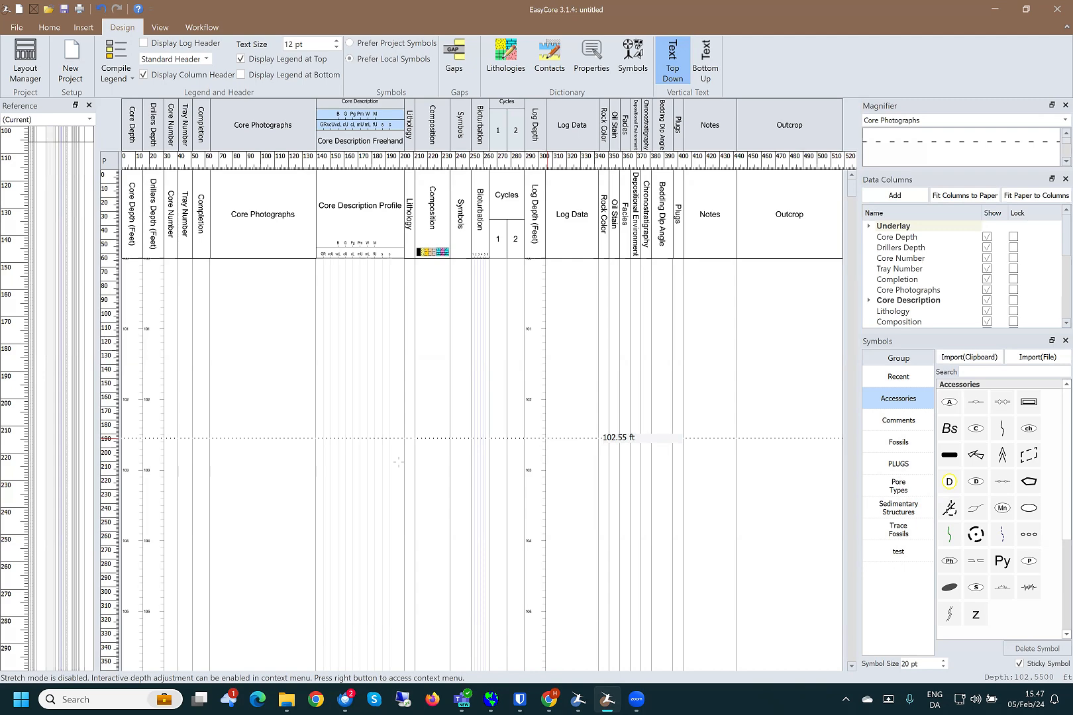
- Switch the current project's reference from depth to height and set its unit to meters
click(14, 28)
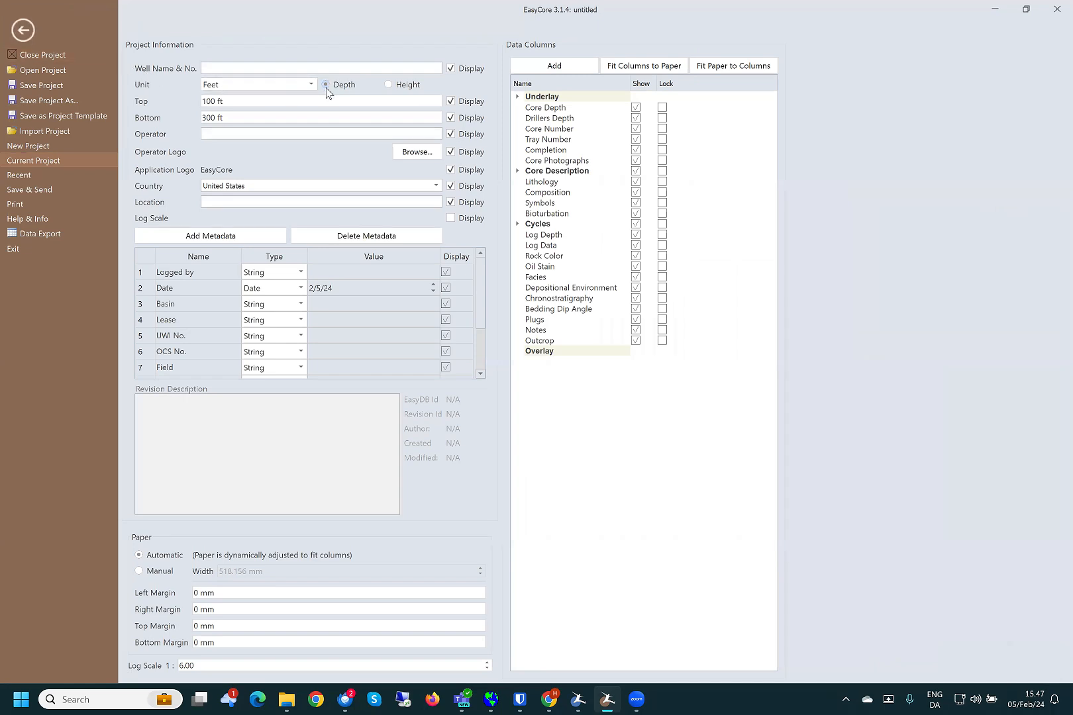
click(389, 85)
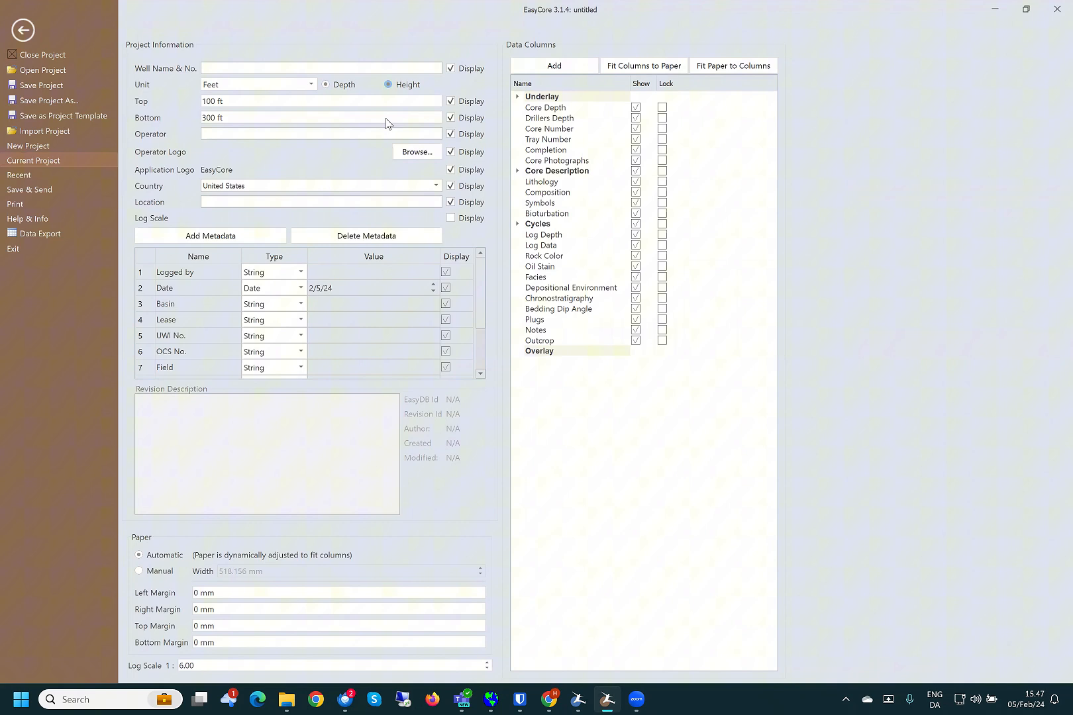
click(250, 86)
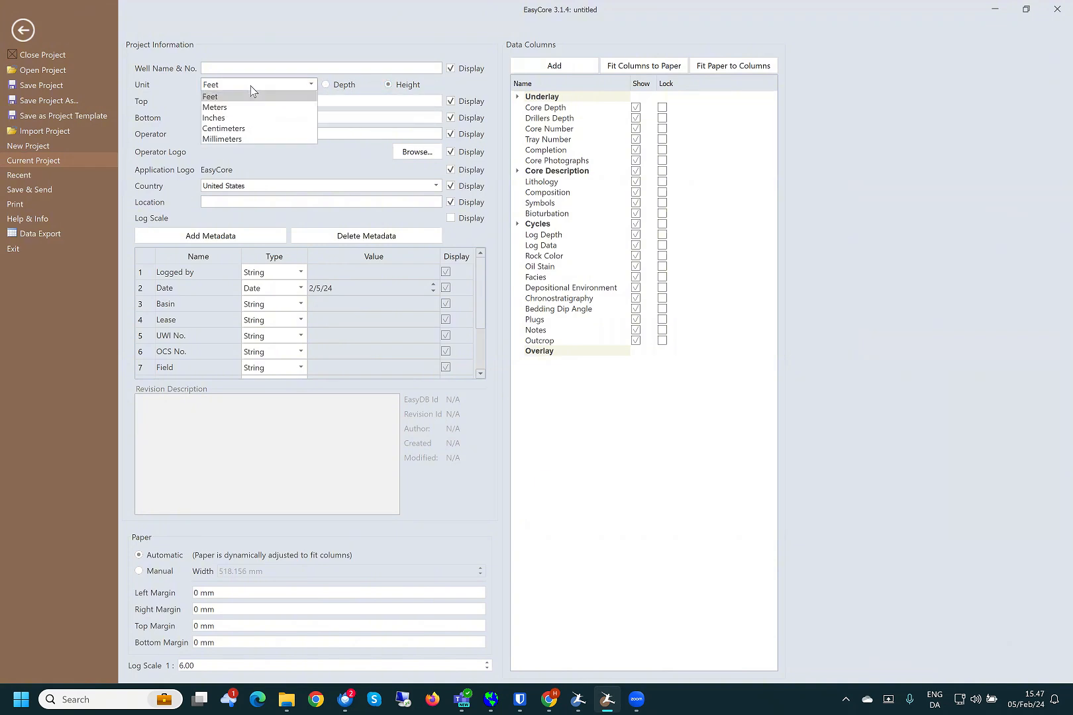
click(229, 107)
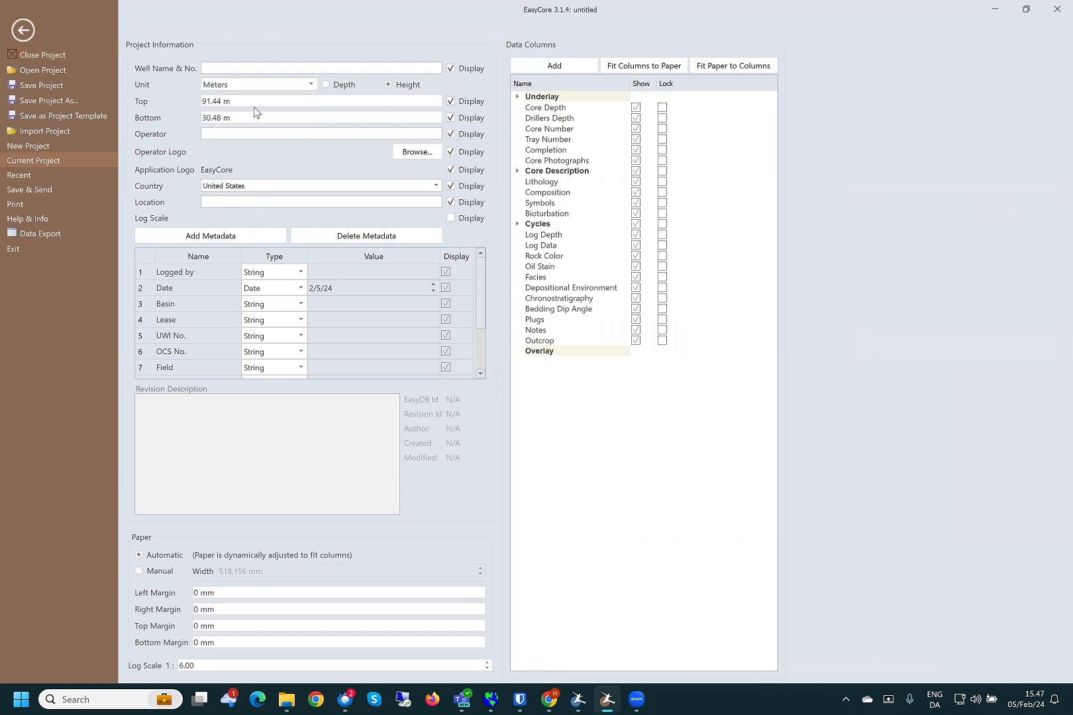
- Set the project's bottom to 0 m and its top to 100 m
drag(258, 101, 97, 106)
click(240, 104)
drag(237, 103, 123, 100)
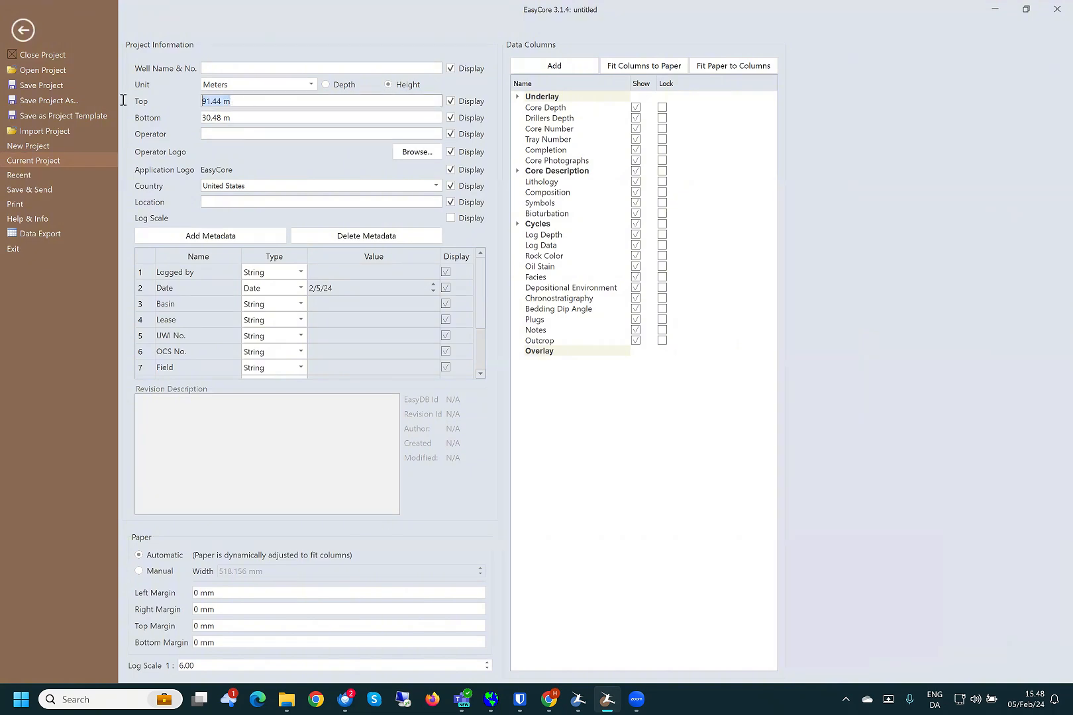
drag(236, 120, 119, 120)
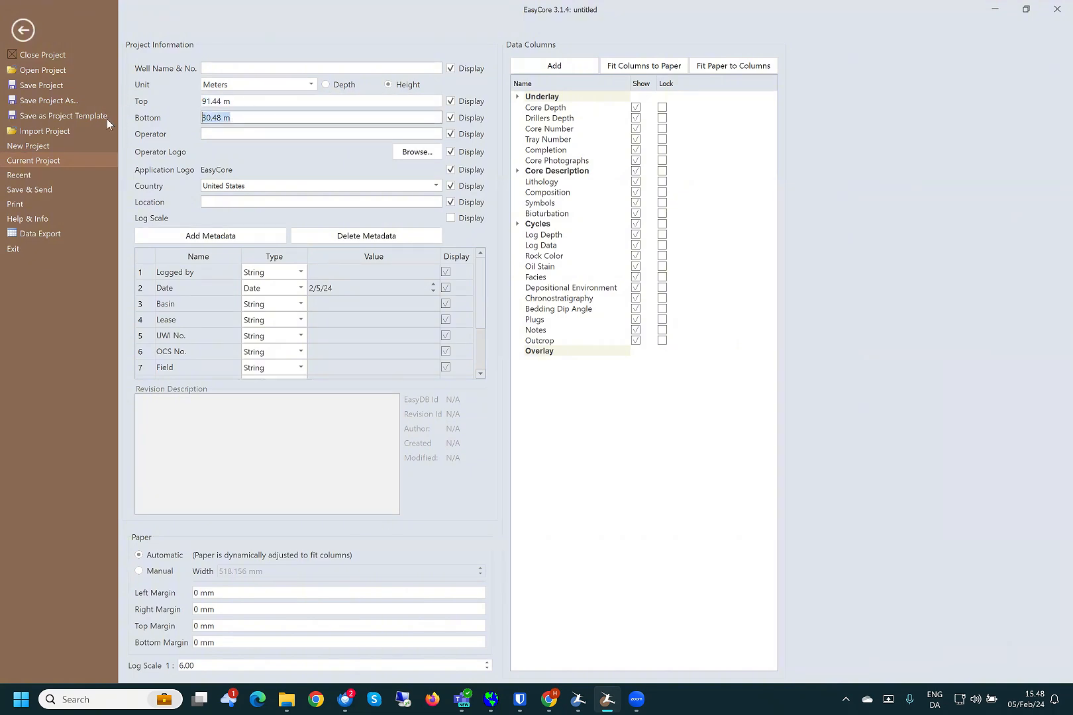
text(0)
click(236, 101)
drag(252, 100, 160, 102)
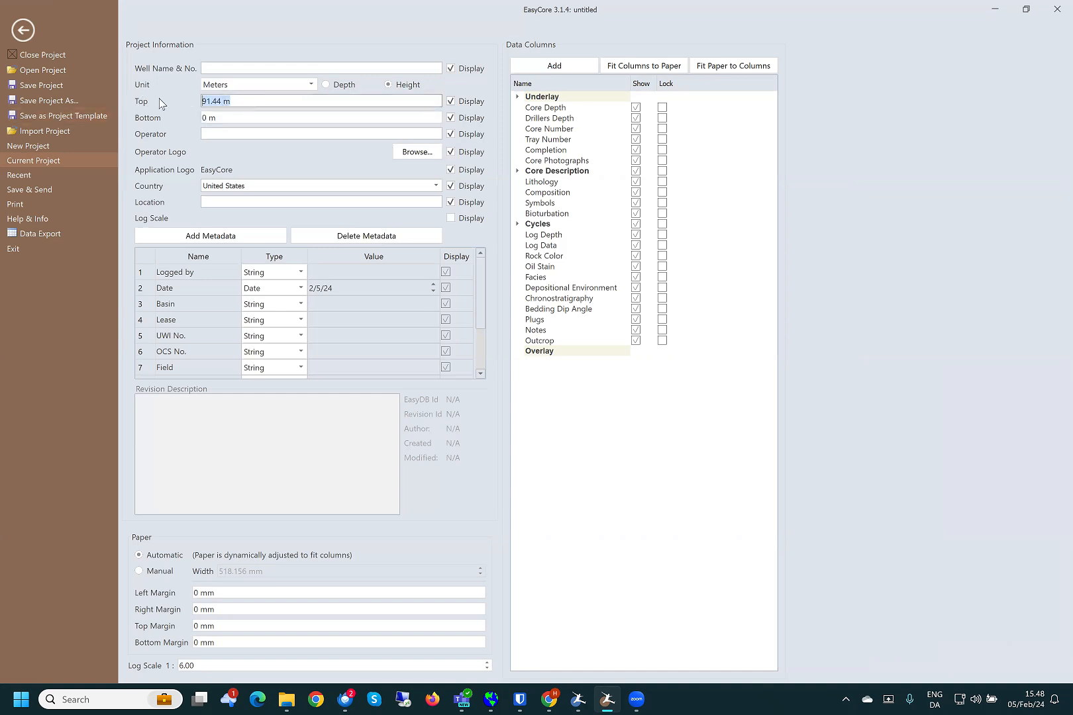
text(100)
- Enter HGFD as the well name, set the country to Saudi Arabia and return to the log
click(209, 68)
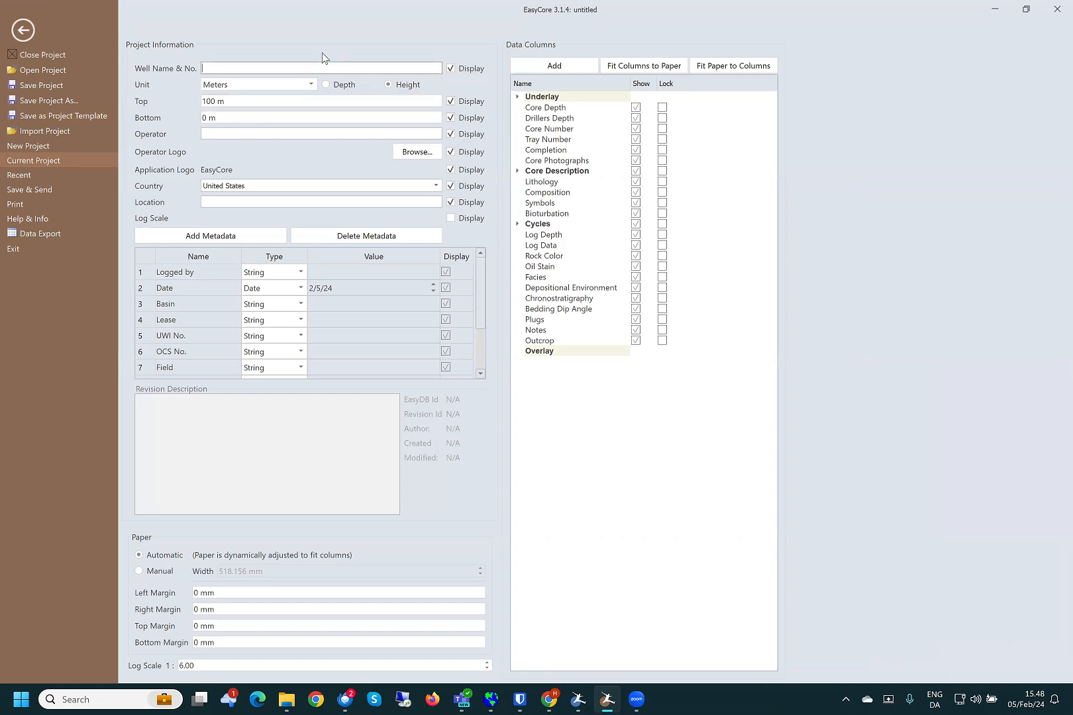
text(HGFD)
click(255, 186)
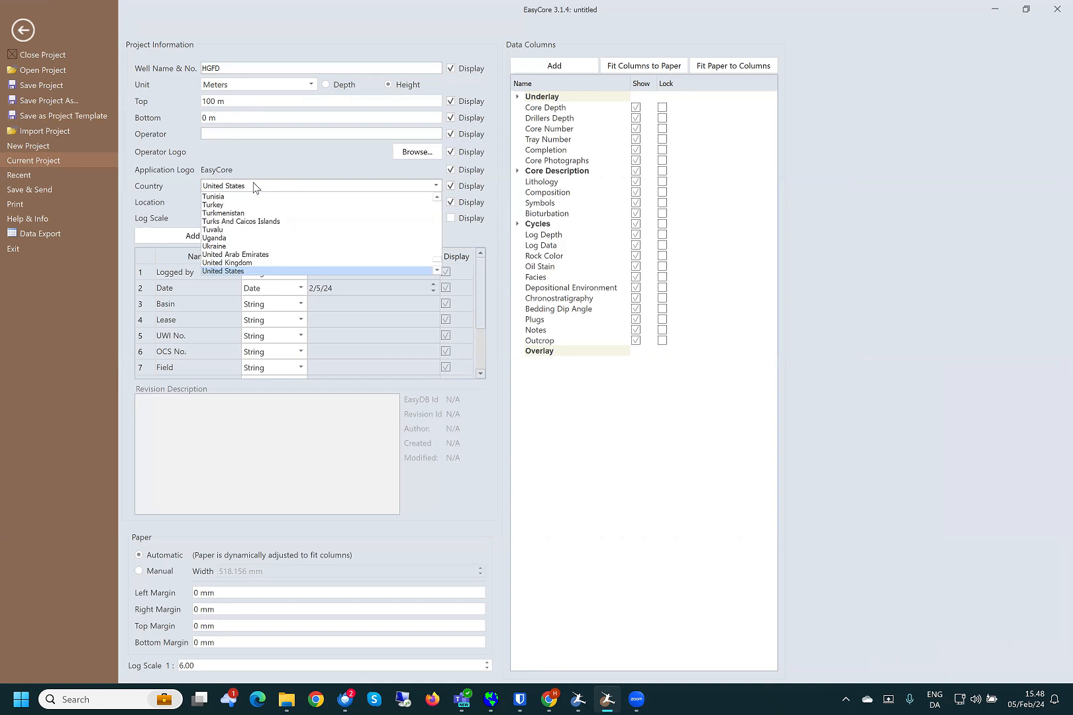
scroll(250, 265, down, 4)
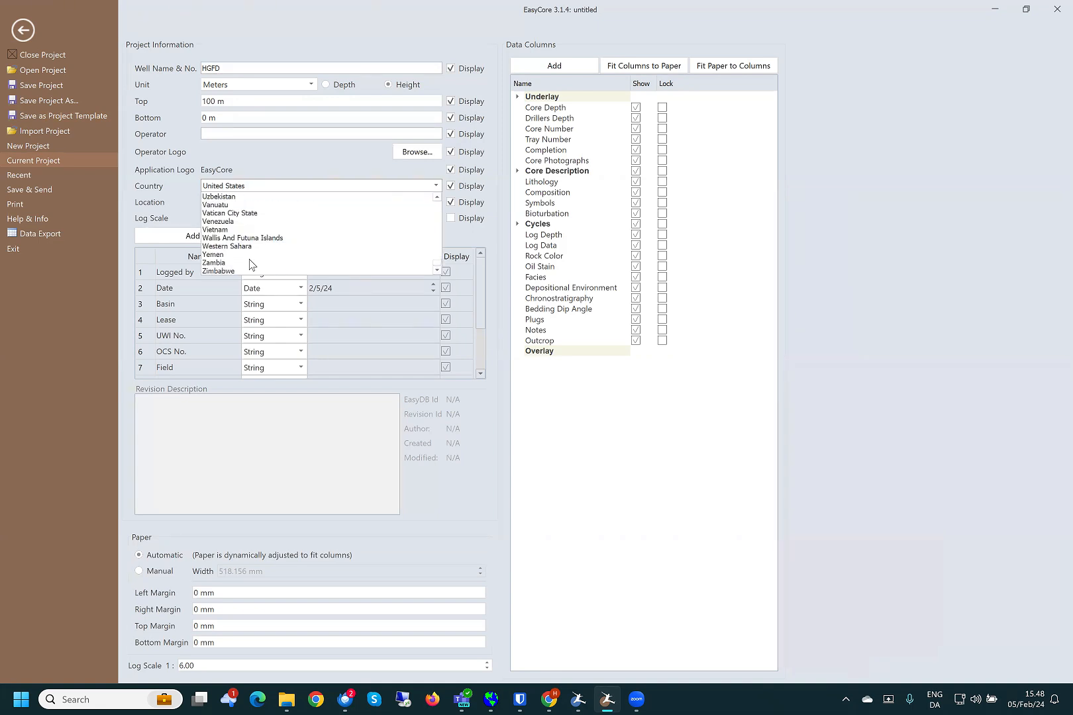
scroll(233, 252, up, 4)
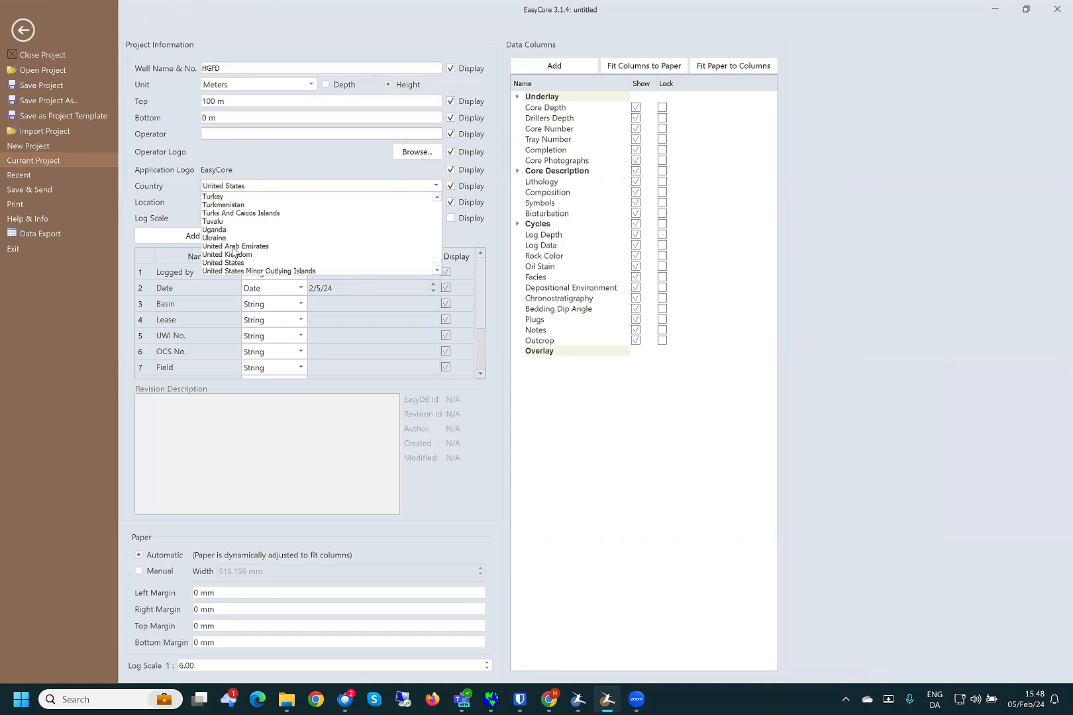
scroll(233, 253, up, 5)
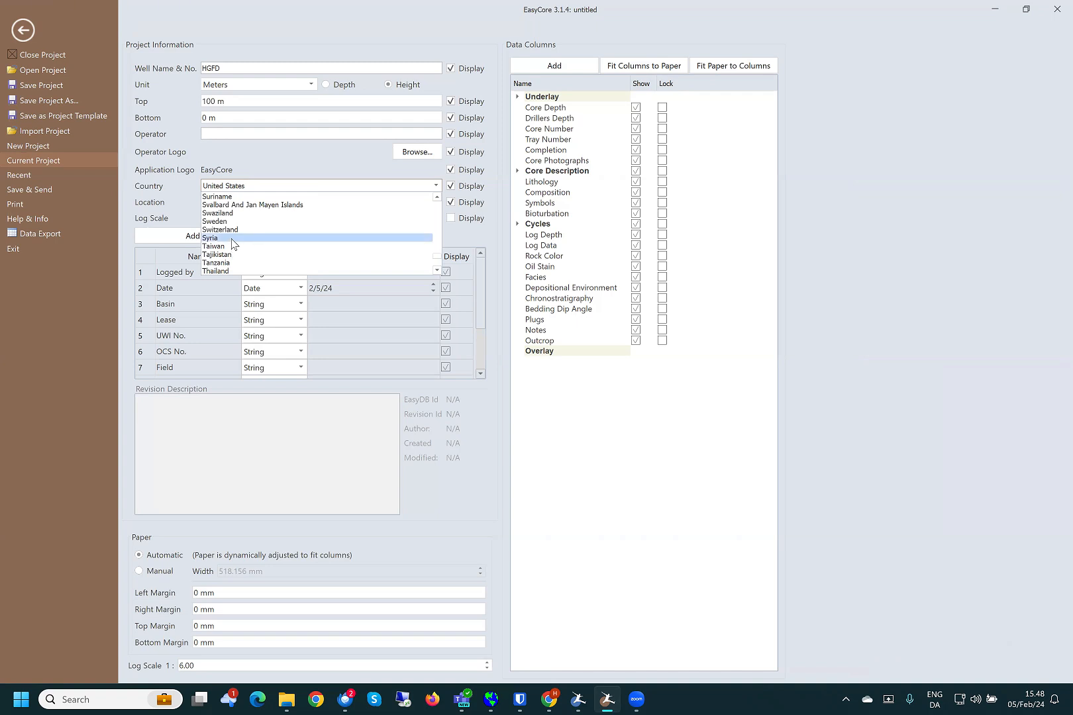
scroll(233, 244, up, 6)
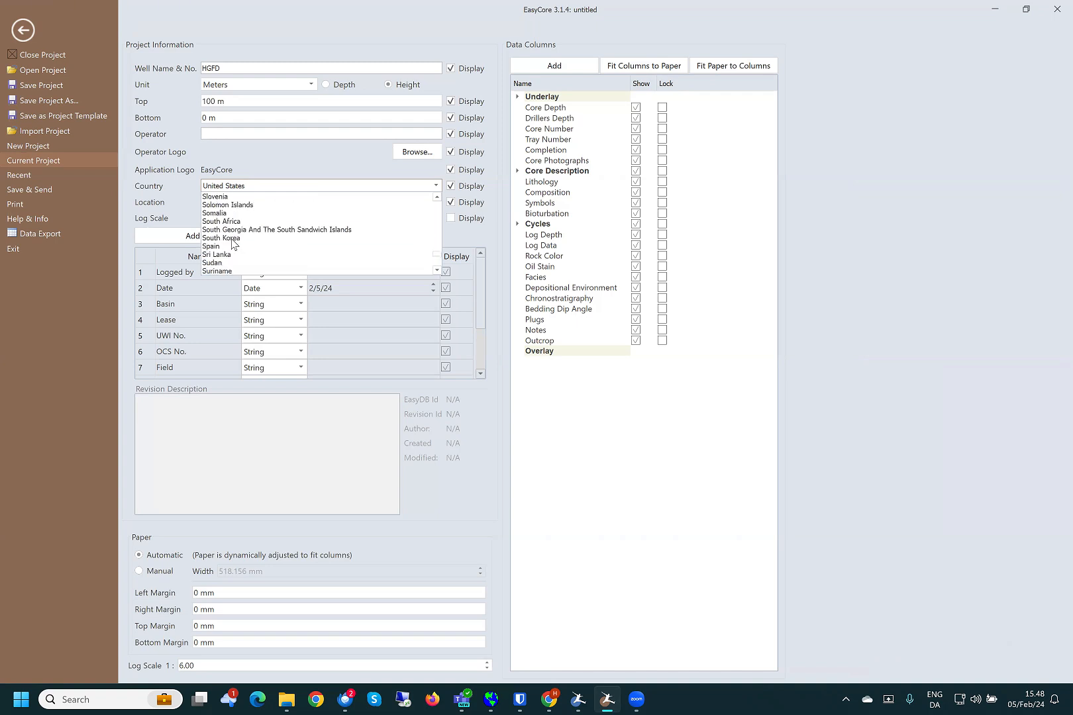
scroll(233, 243, up, 6)
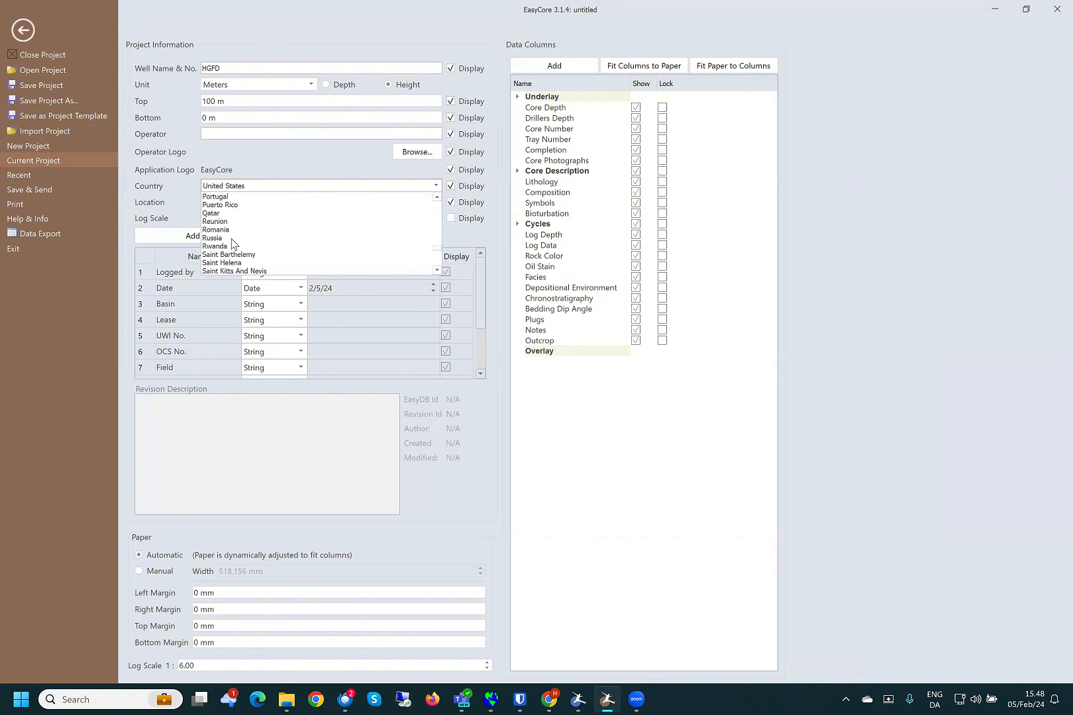
scroll(233, 243, down, 2)
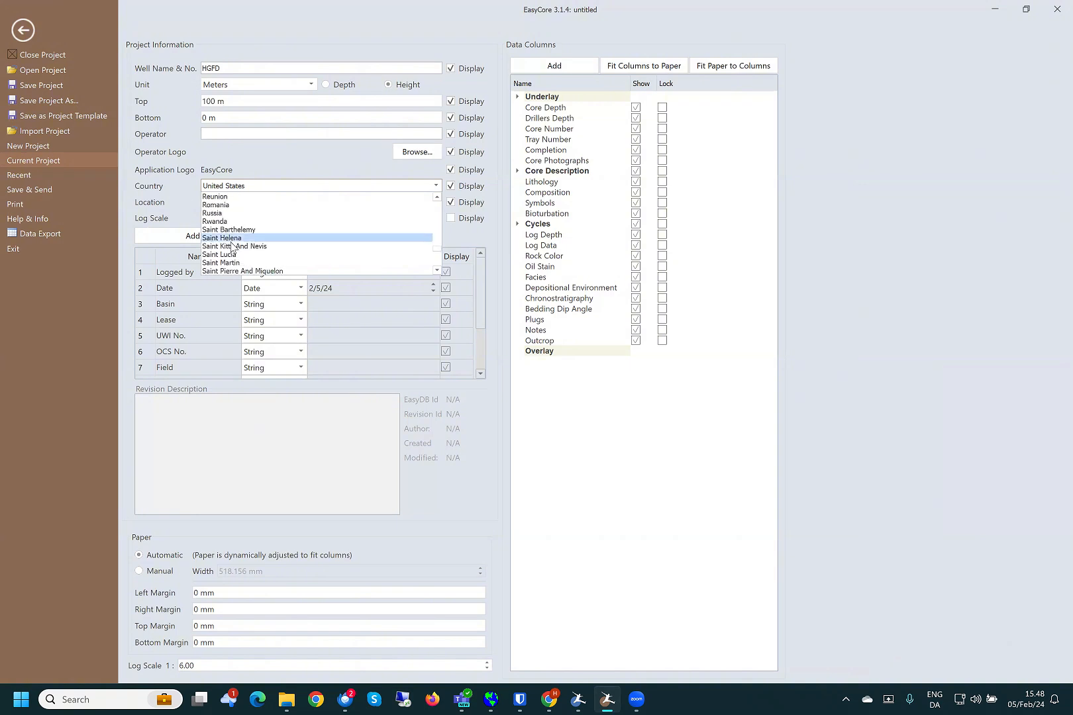
scroll(233, 245, down, 1)
scroll(232, 247, down, 2)
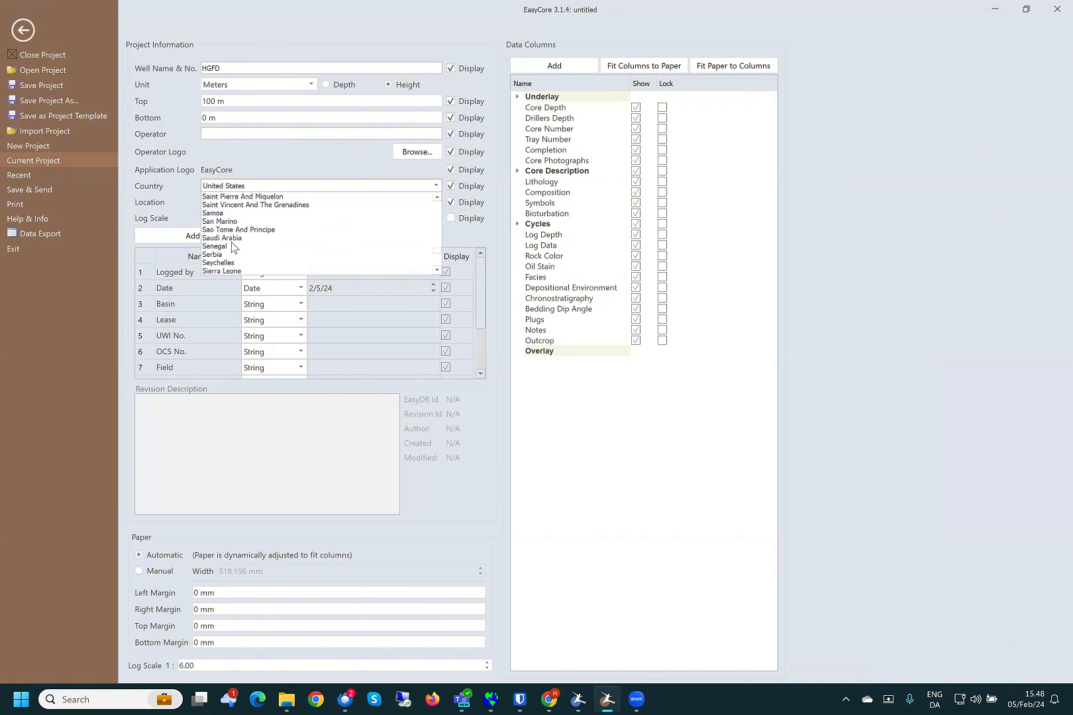
click(225, 238)
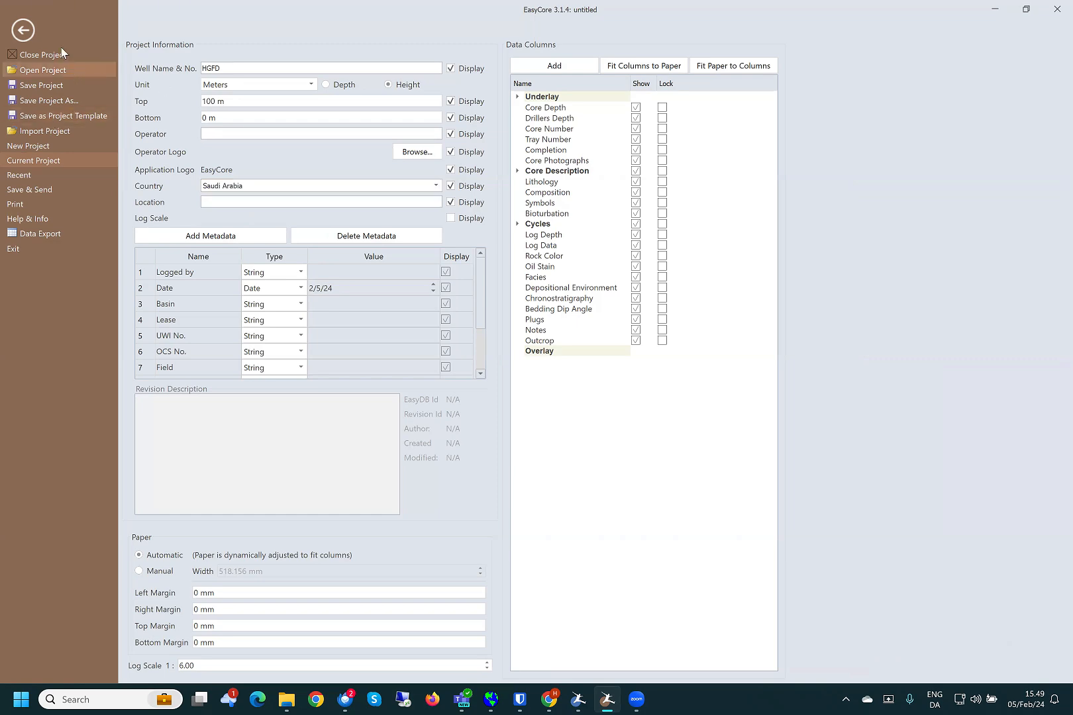
click(25, 32)
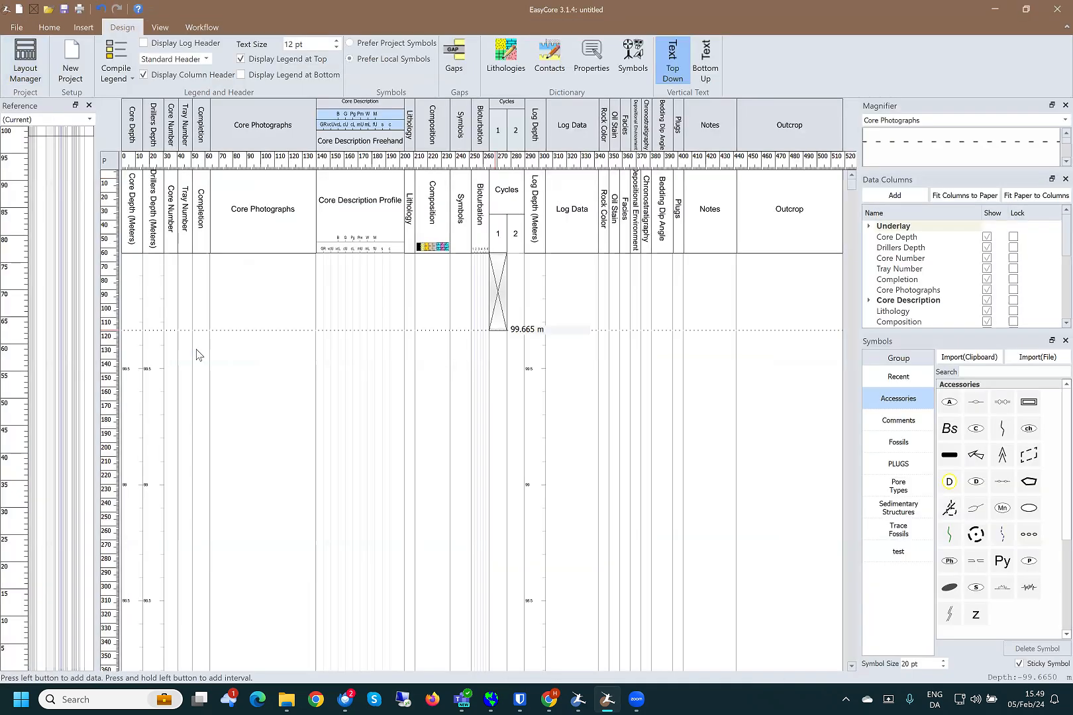
scroll(147, 385, up, 2)
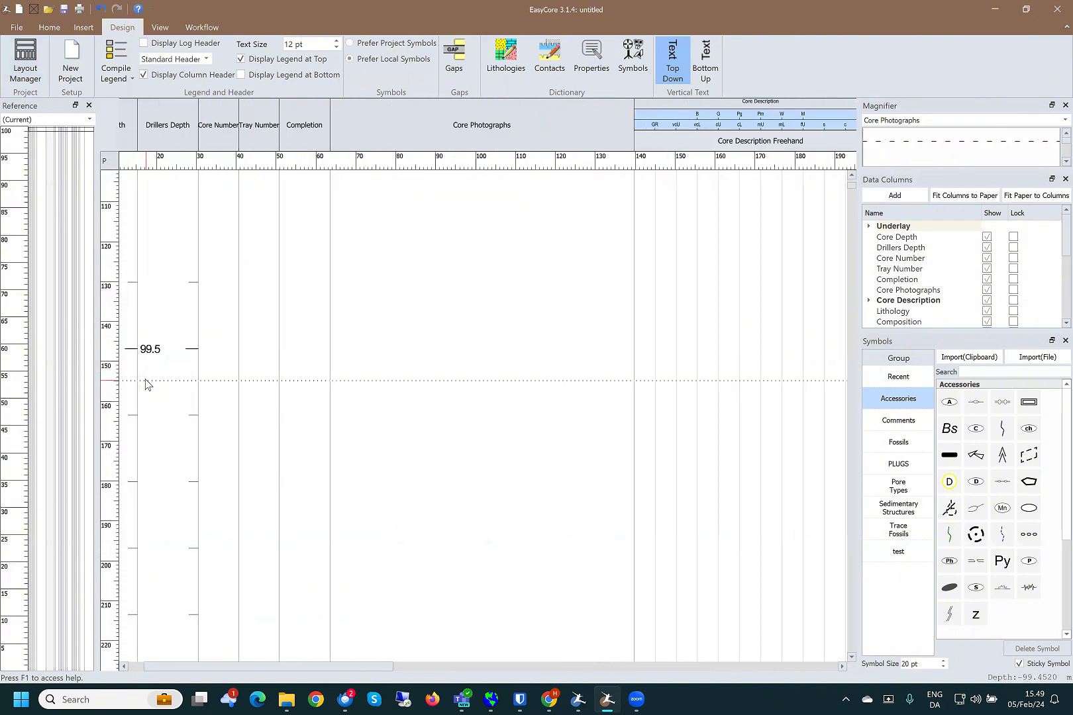
scroll(231, 114, down, 2)
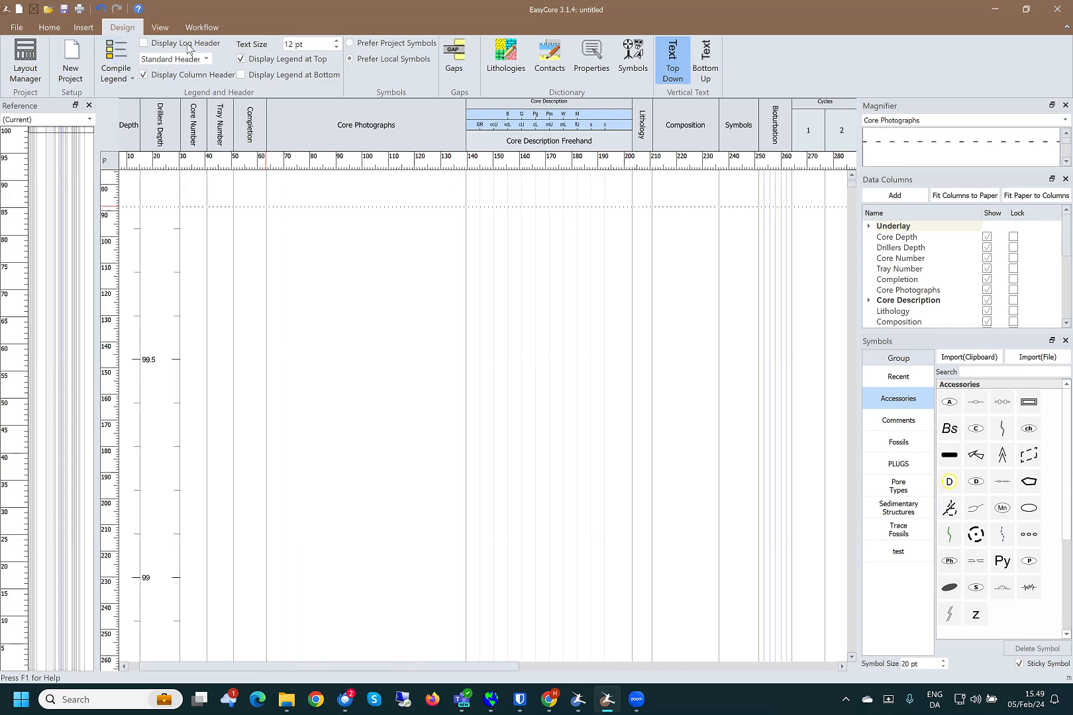
click(29, 31)
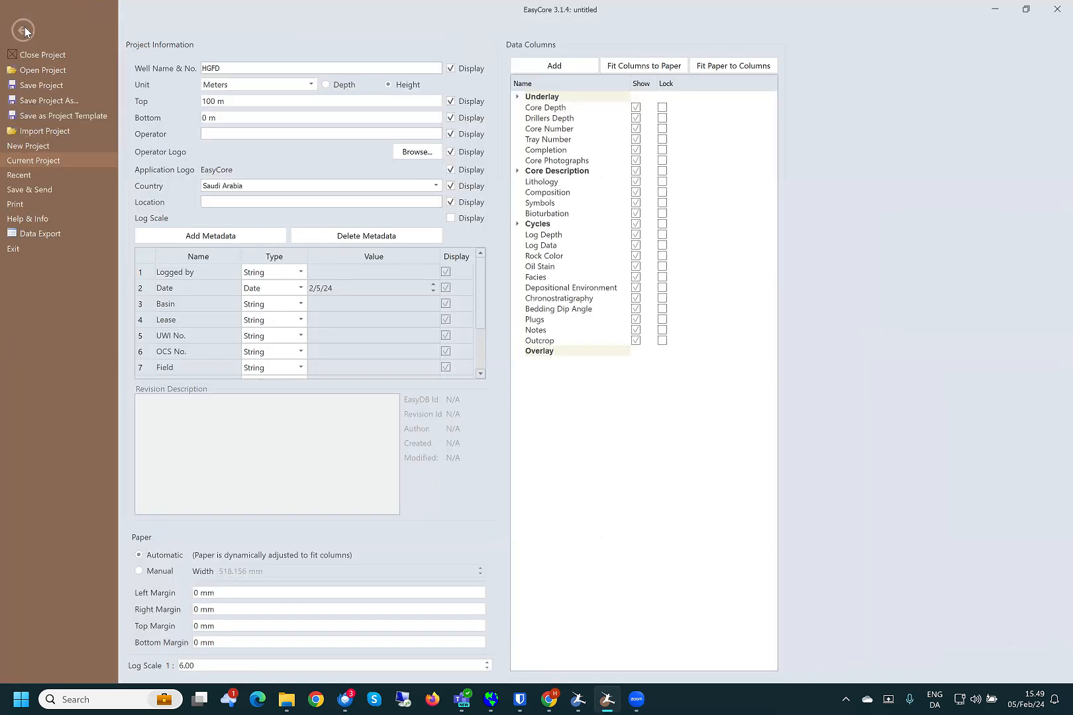
key(Escape)
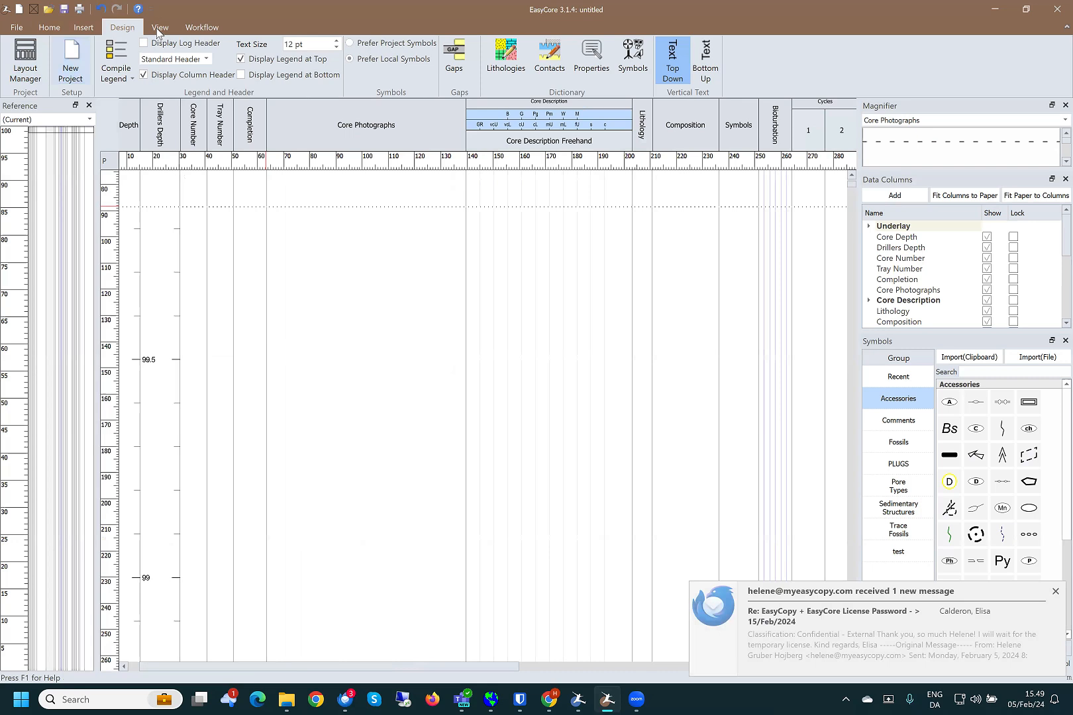
- Set the logging workflow to Bottom Up and dismiss the new-mail notification
click(201, 27)
click(25, 61)
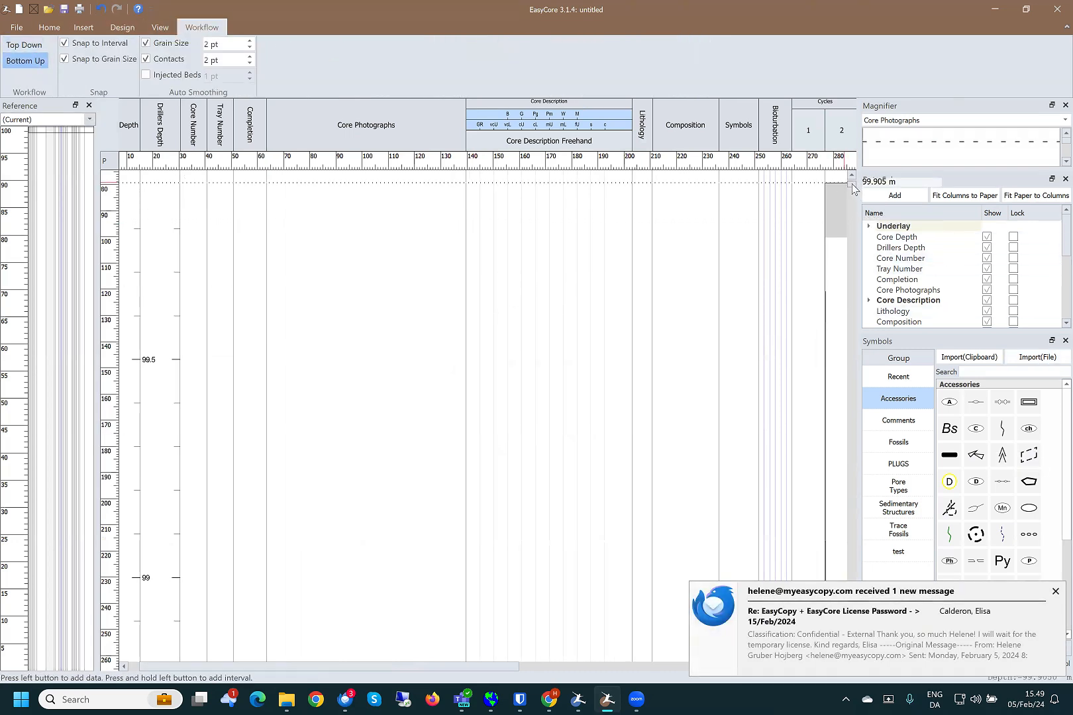
drag(850, 182, 832, 681)
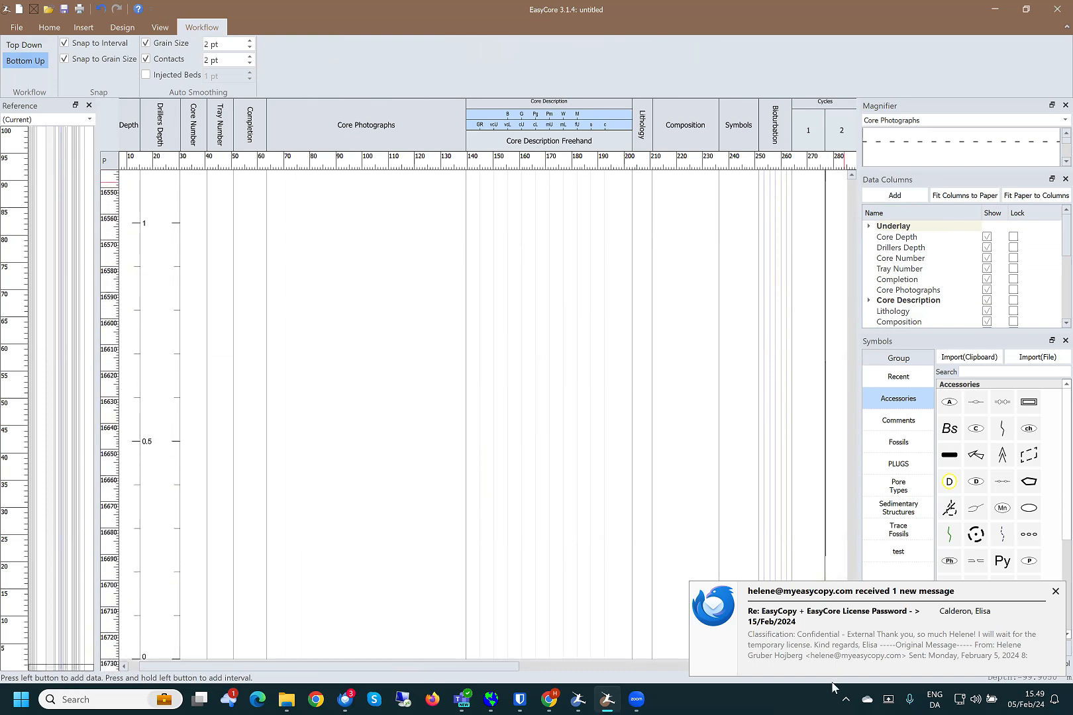
click(1055, 591)
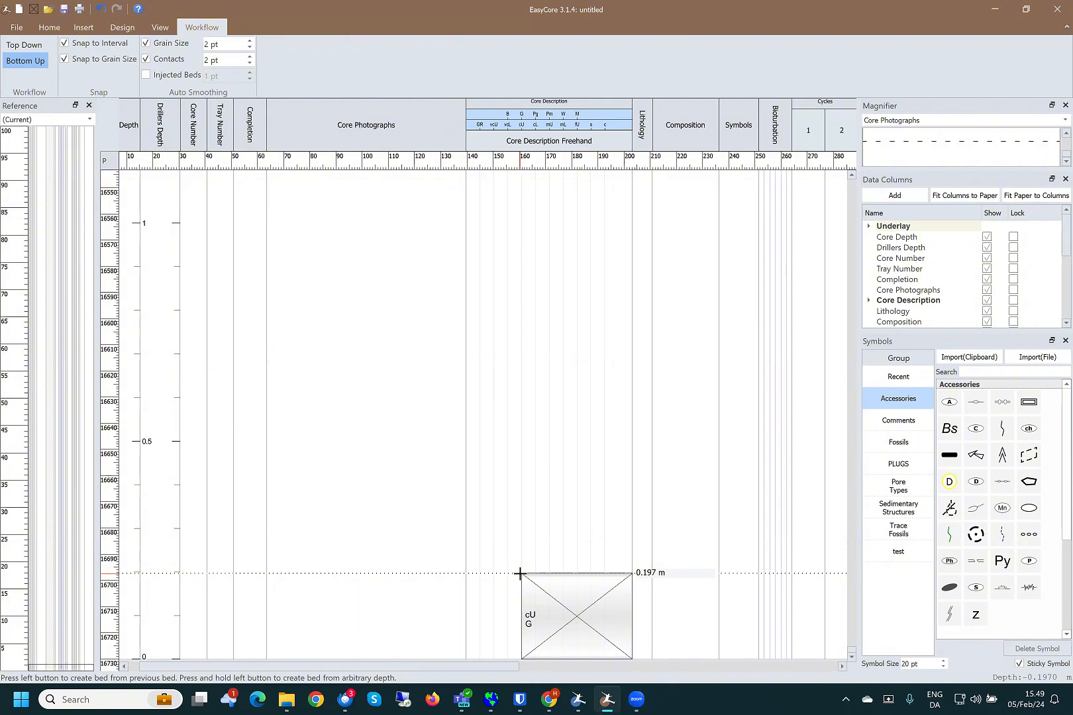
- Draw a trial bed about 0.2 m thick with grain size cU at the log's base, and delete it
click(520, 573)
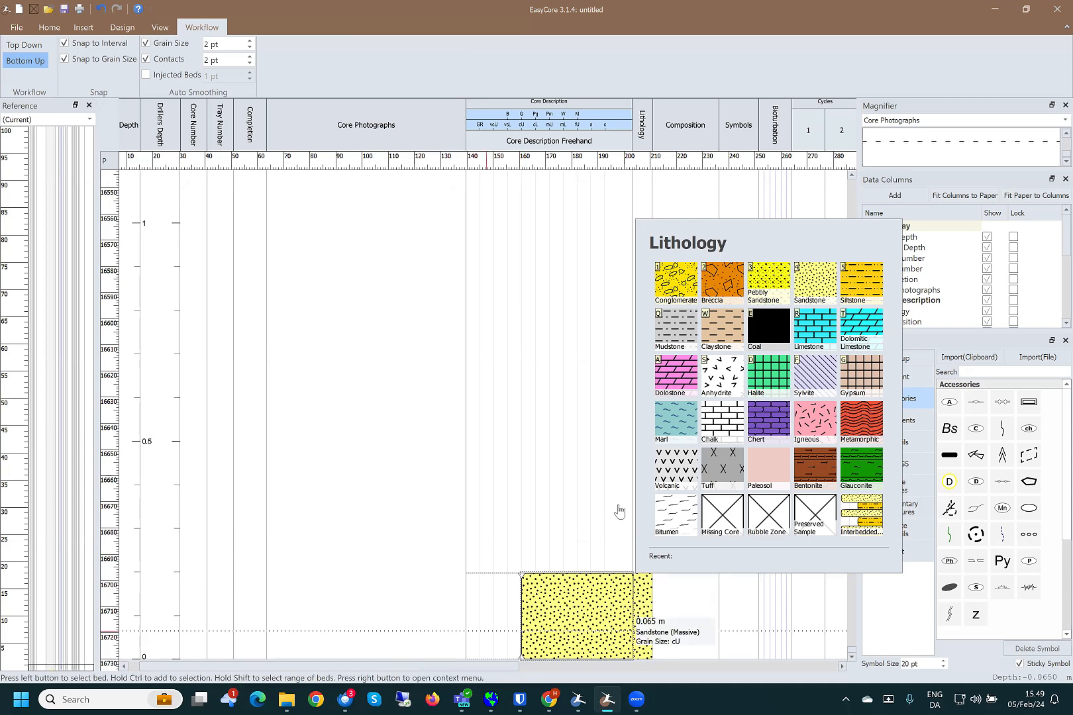
click(596, 619)
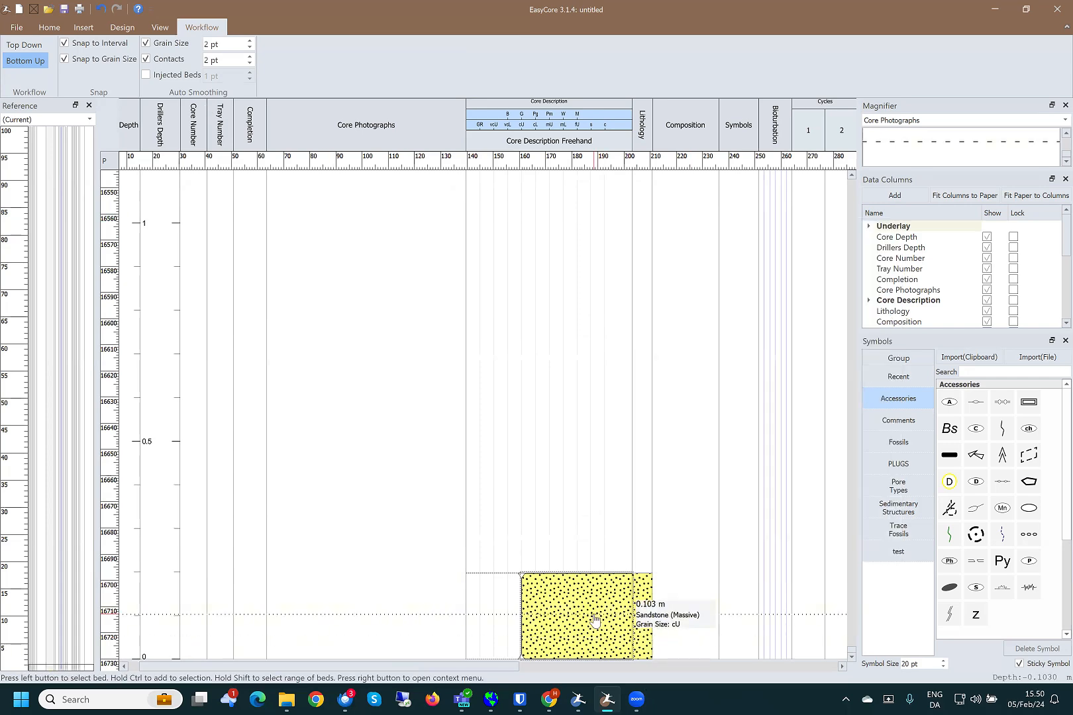
key(Delete)
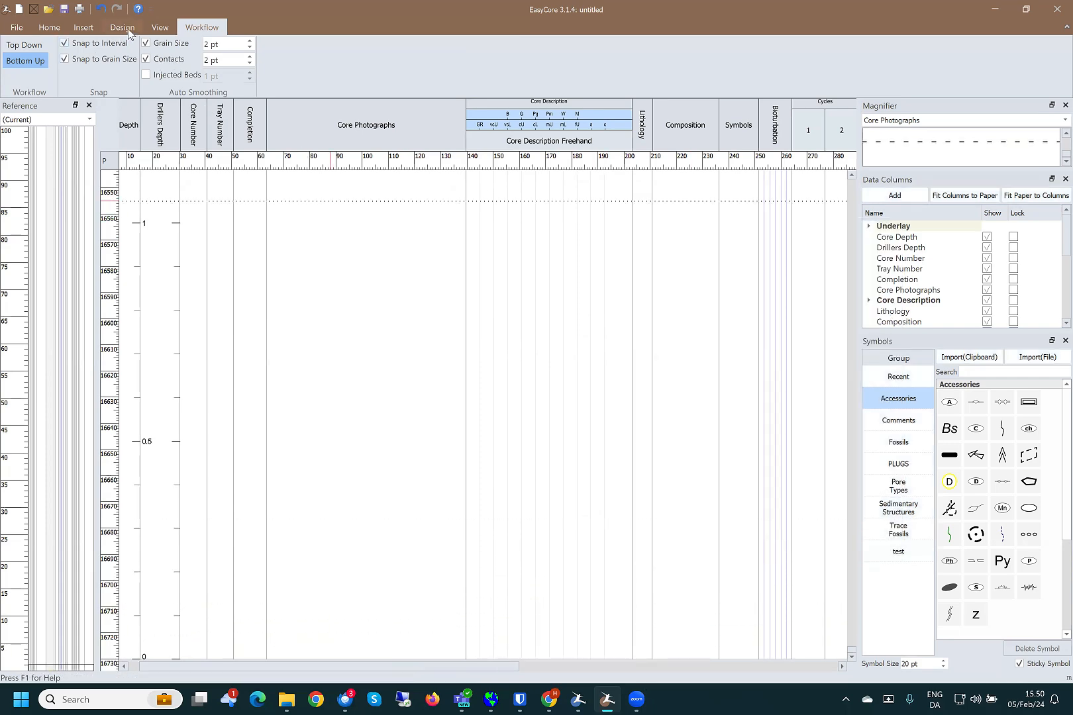
- Make Limestone the default lithology in the Lithology Dictionary and accept the change
click(123, 30)
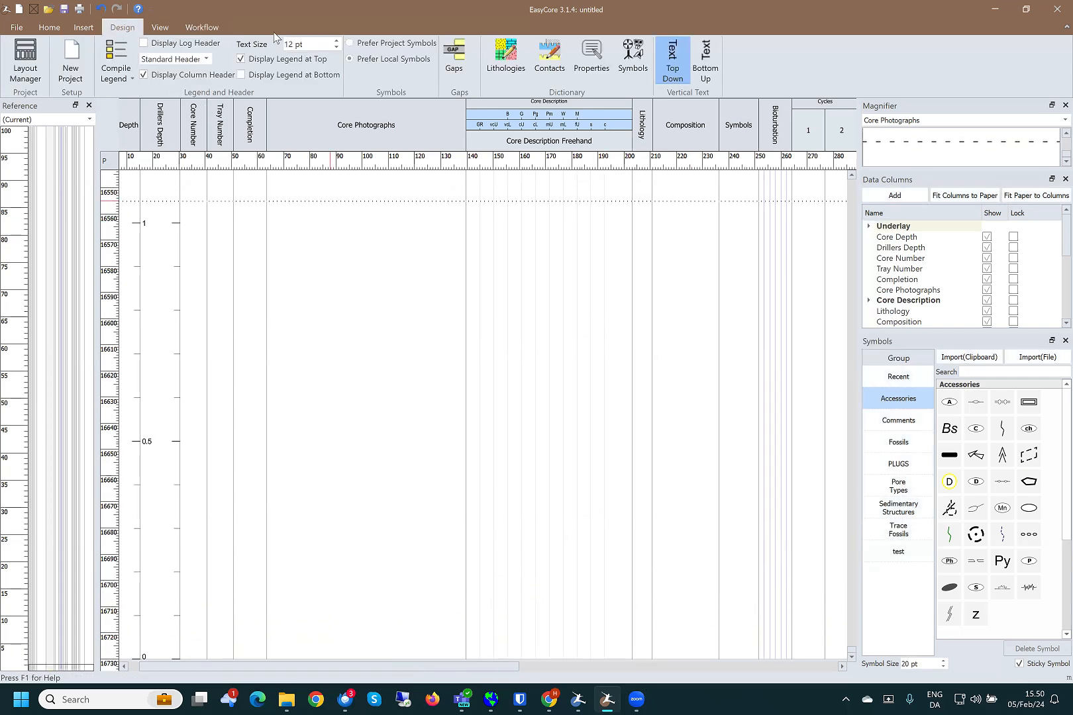
click(510, 64)
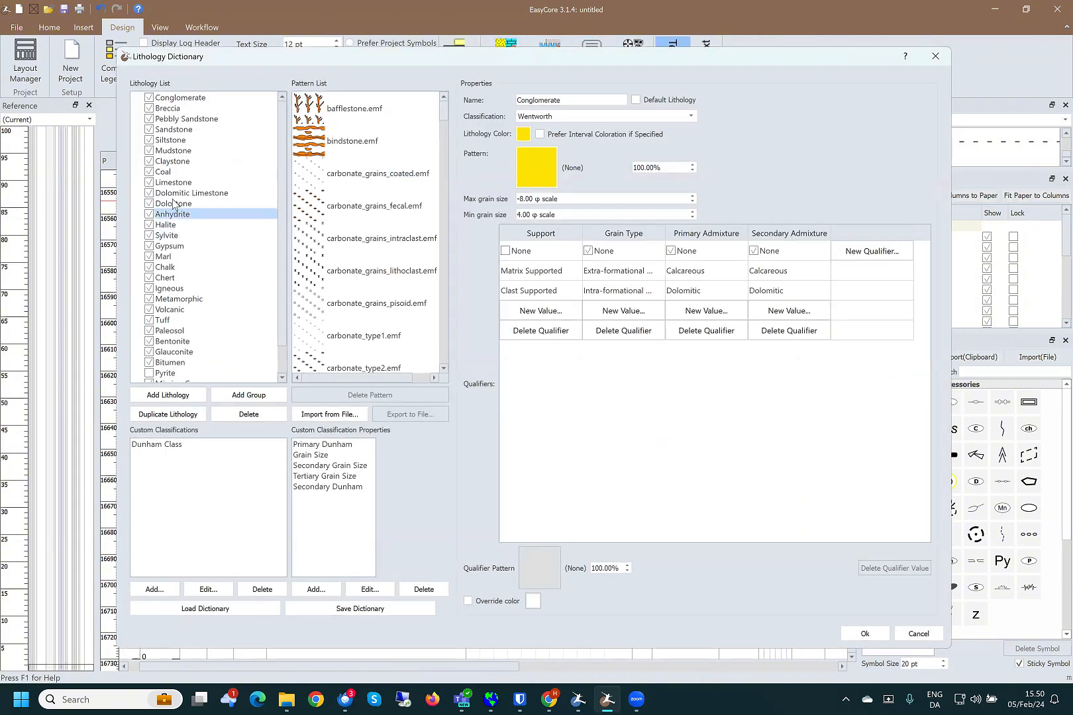
click(192, 182)
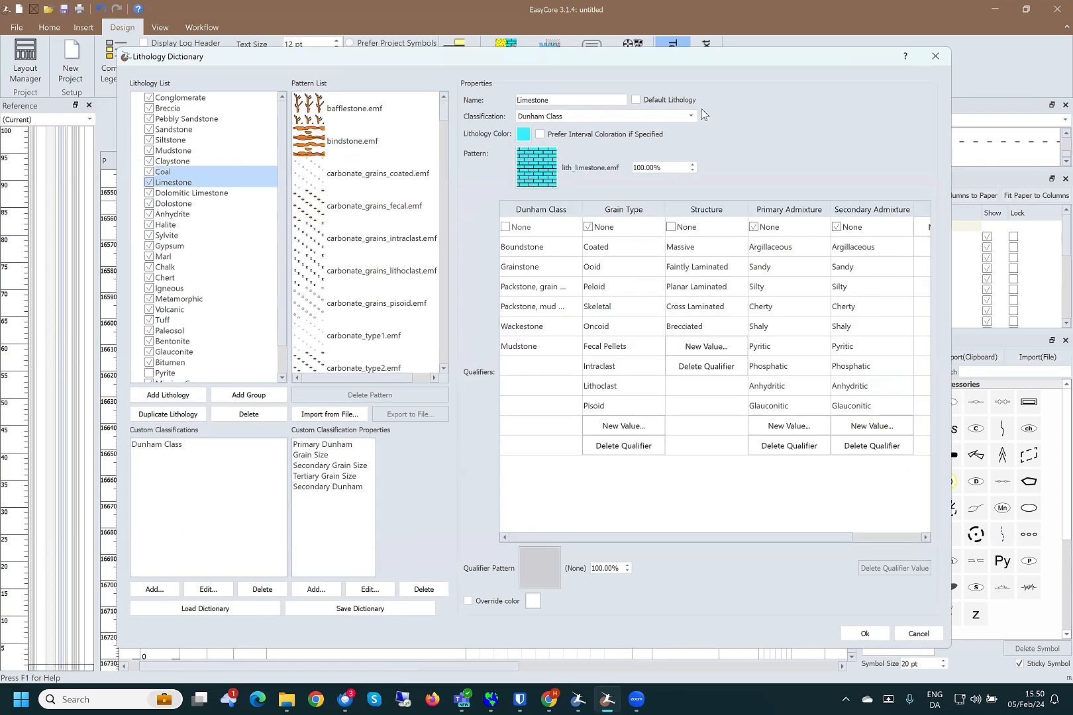
click(636, 99)
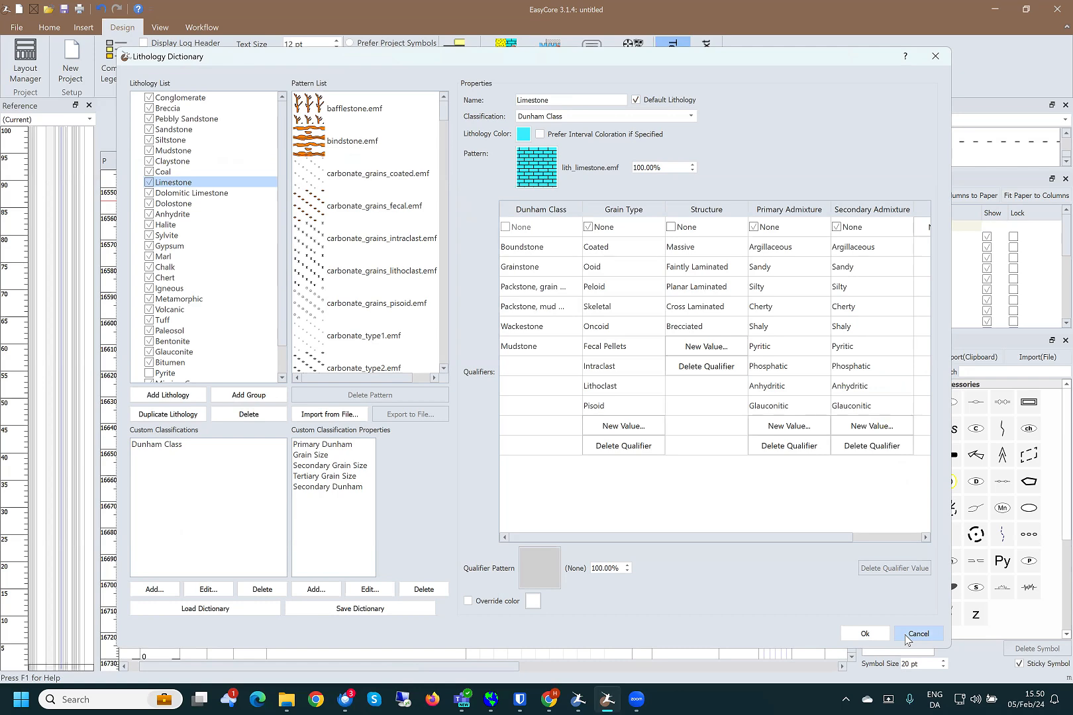
click(863, 636)
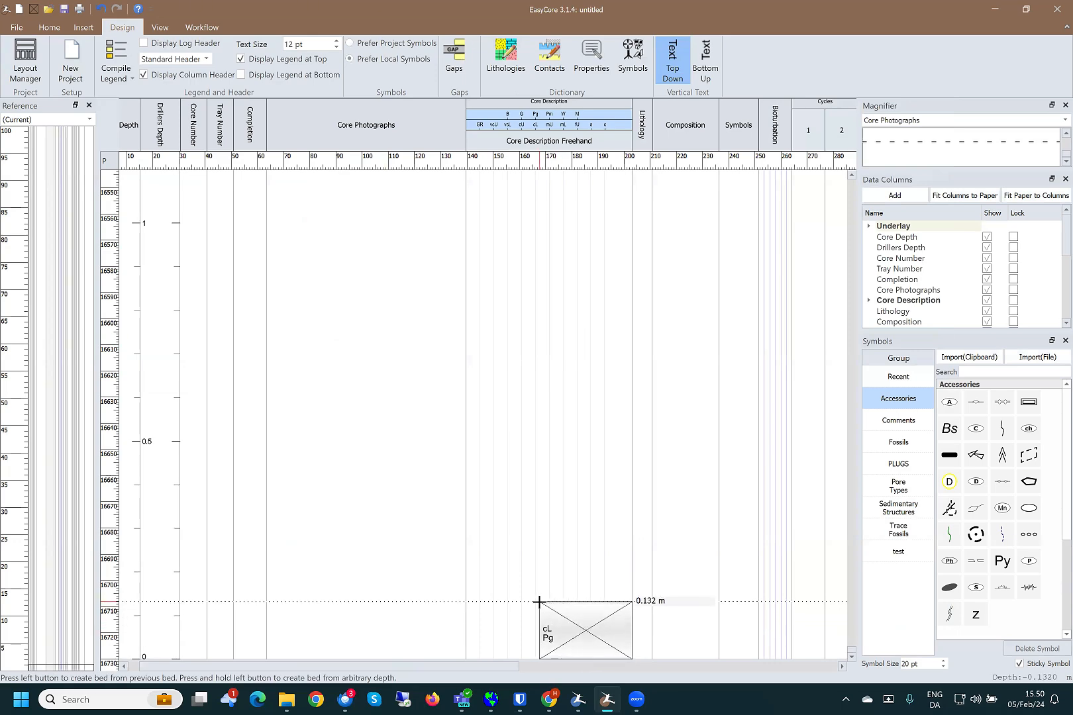
- Draw a trial bed about 0.13 m thick with grain size cL at the log's base, and undo it
click(538, 601)
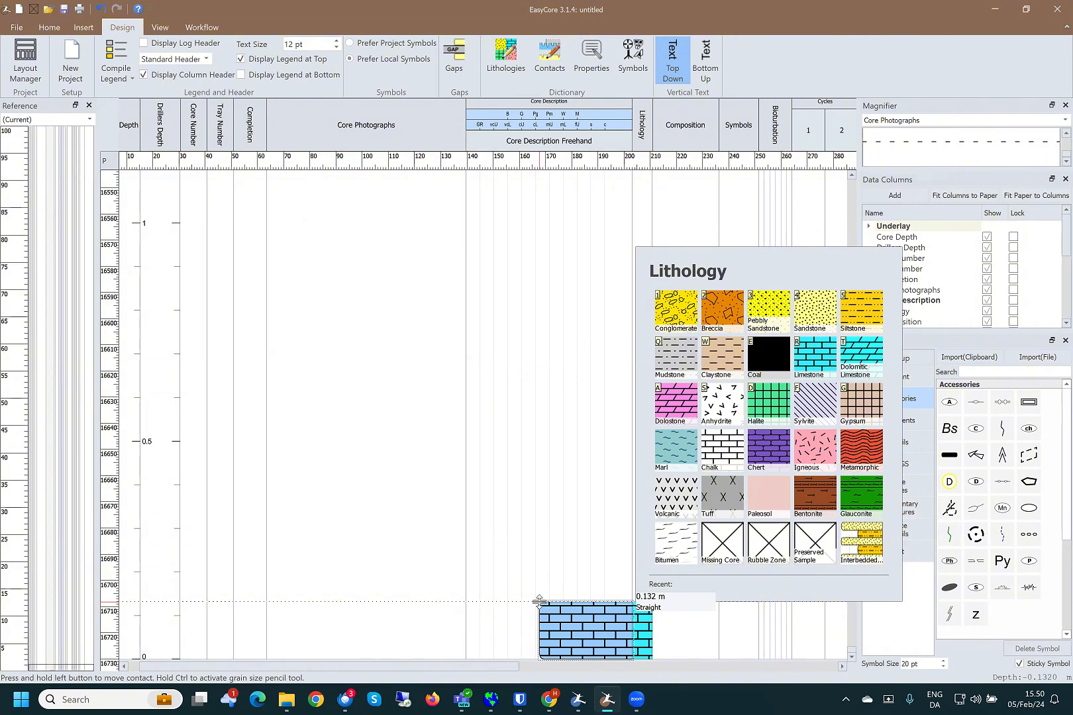
click(103, 9)
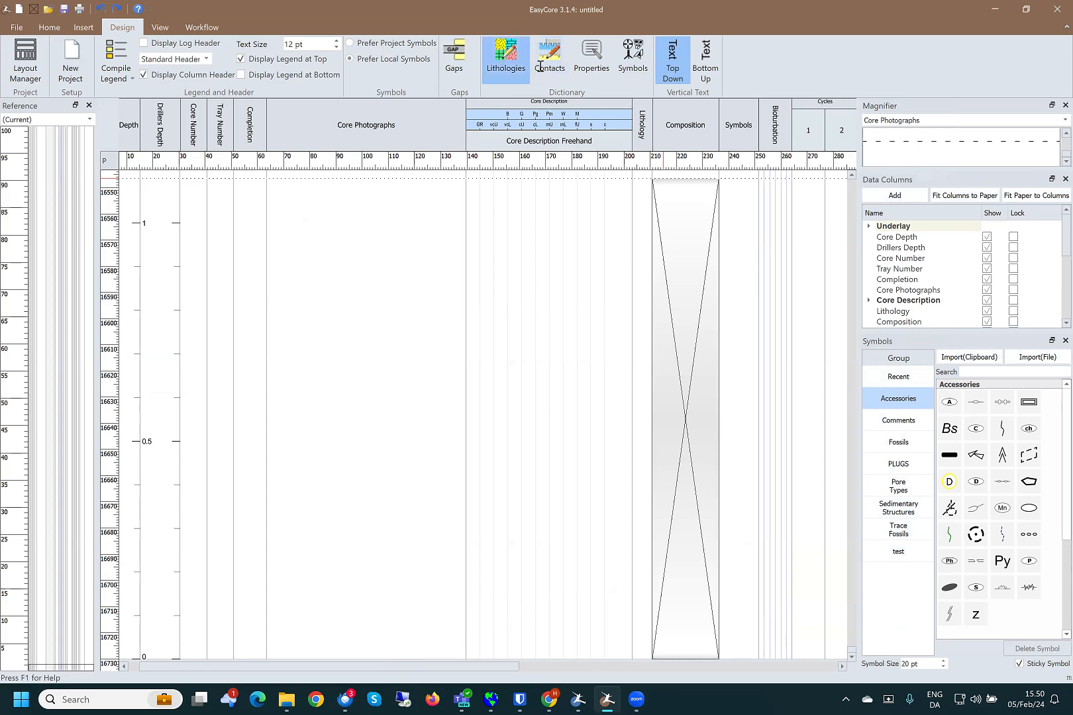
- Accept the Lithology Dictionary and stack five alternating sandstone and mudstone beds from the log's base up to about 0.64 m
click(506, 62)
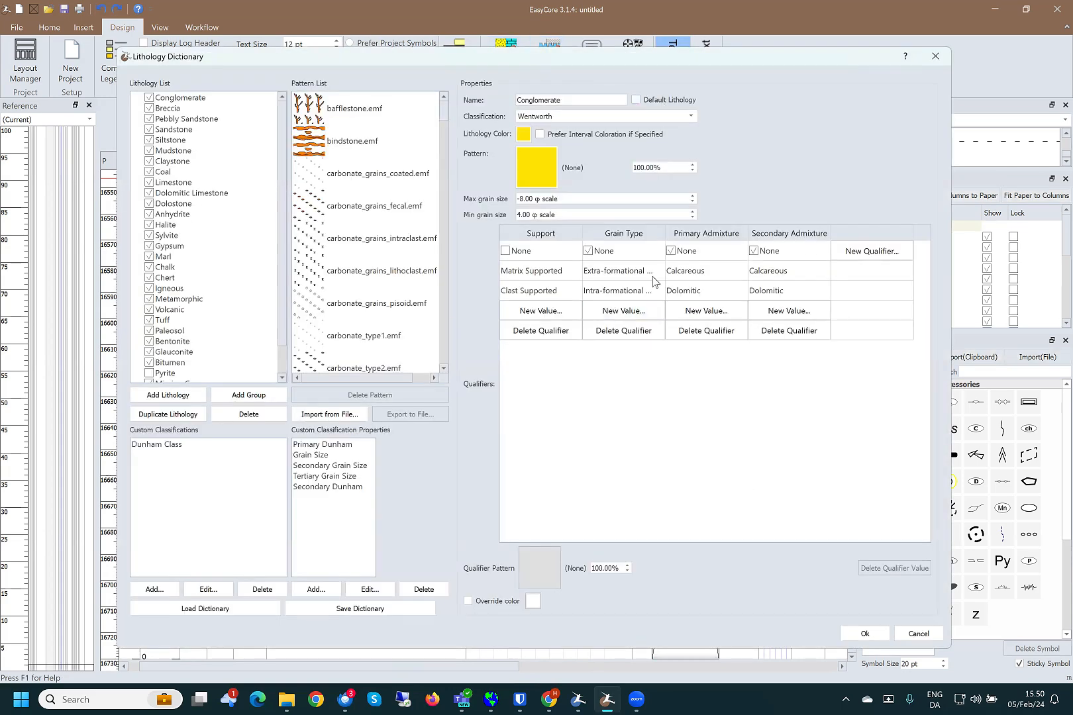
click(872, 634)
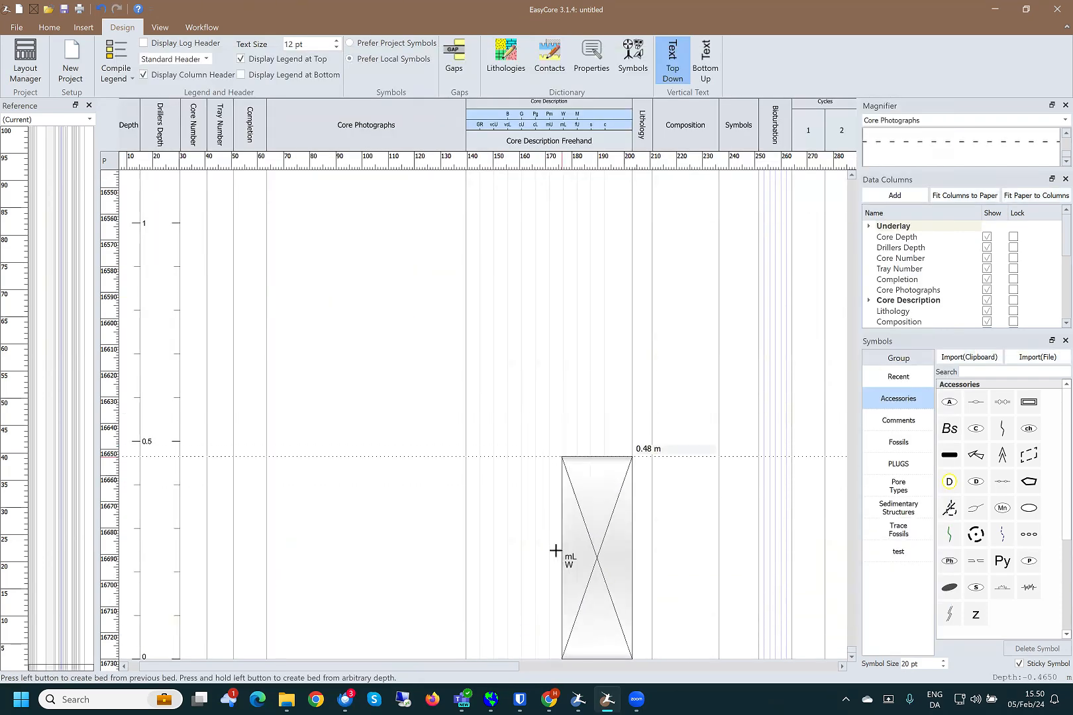
click(541, 575)
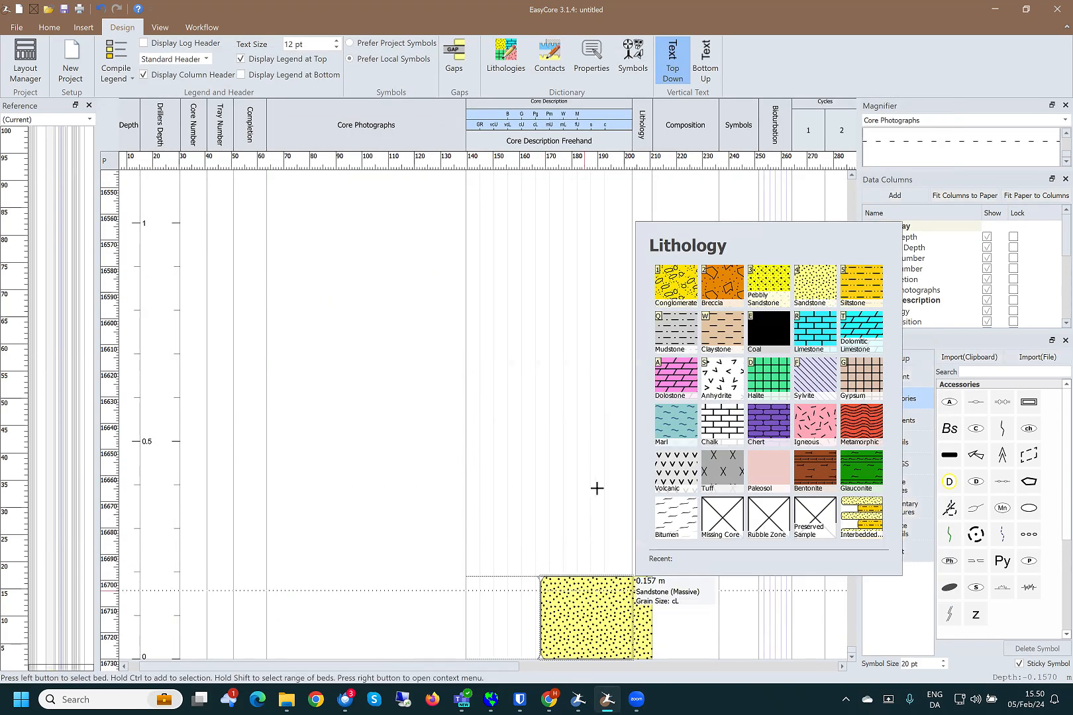
click(546, 523)
click(554, 486)
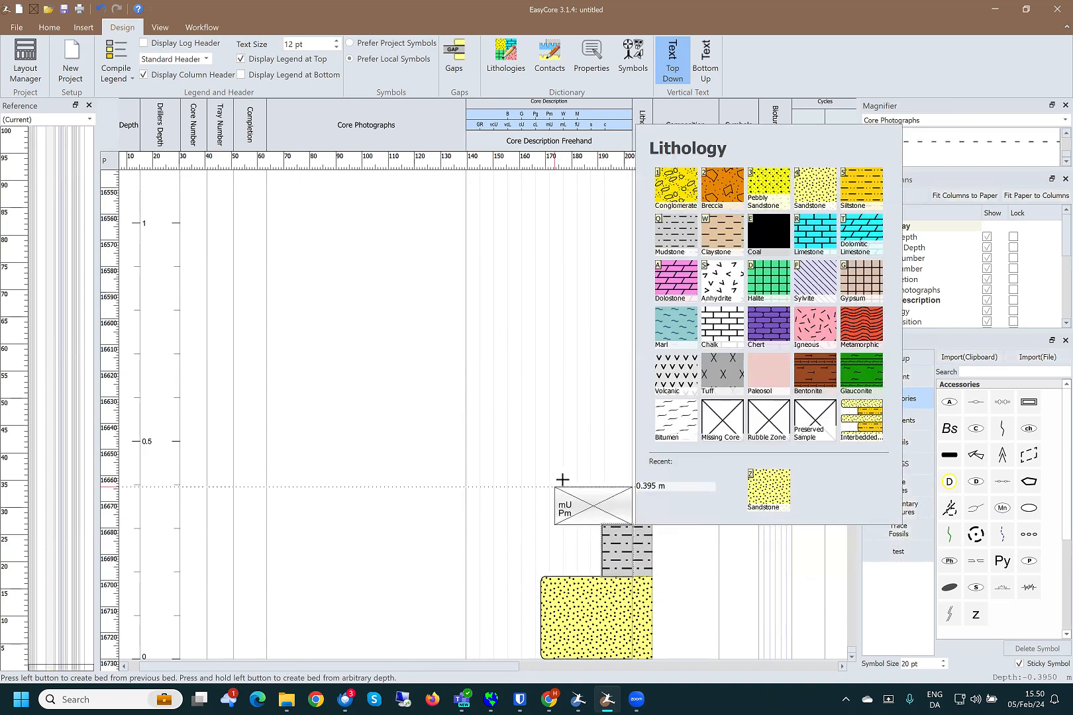
click(595, 444)
click(542, 379)
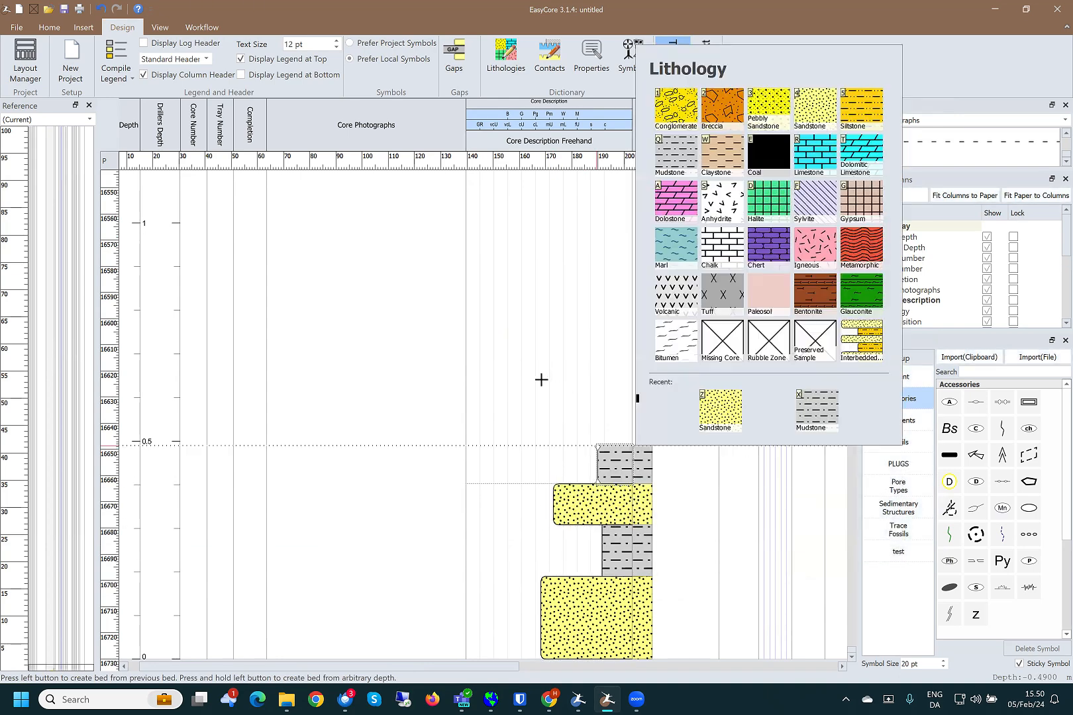
click(582, 347)
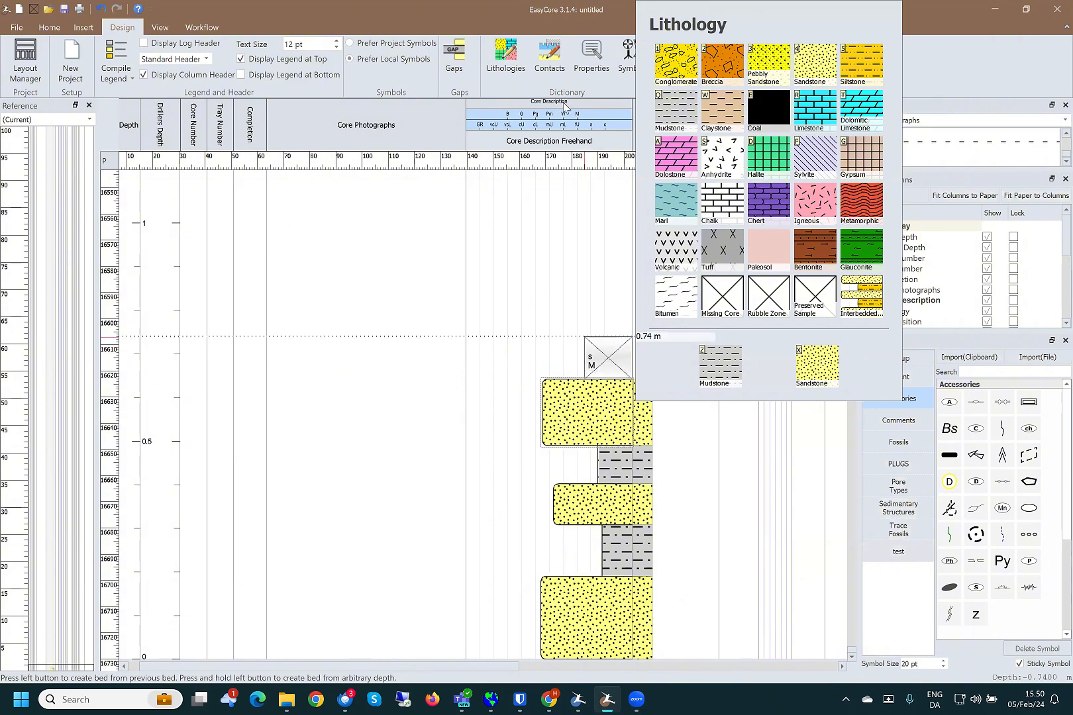
key(Escape)
- Set the maximum of the Core Description Profile column's Wentworth range to vcU
scroll(559, 253, up, 4)
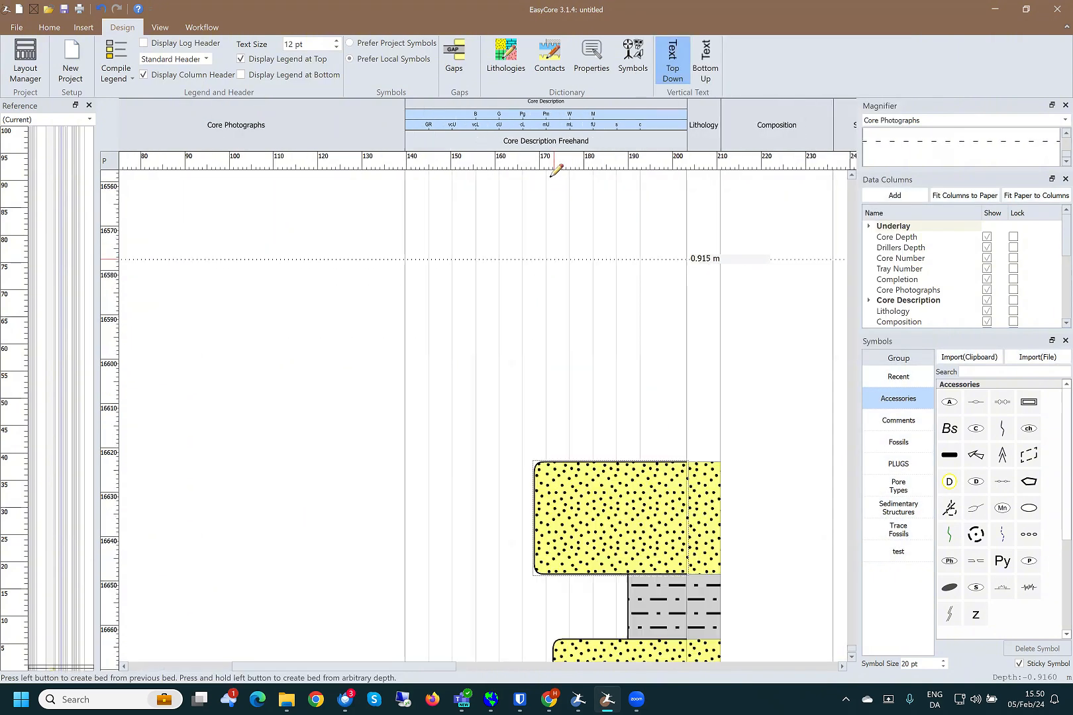
scroll(834, 293, down, 1)
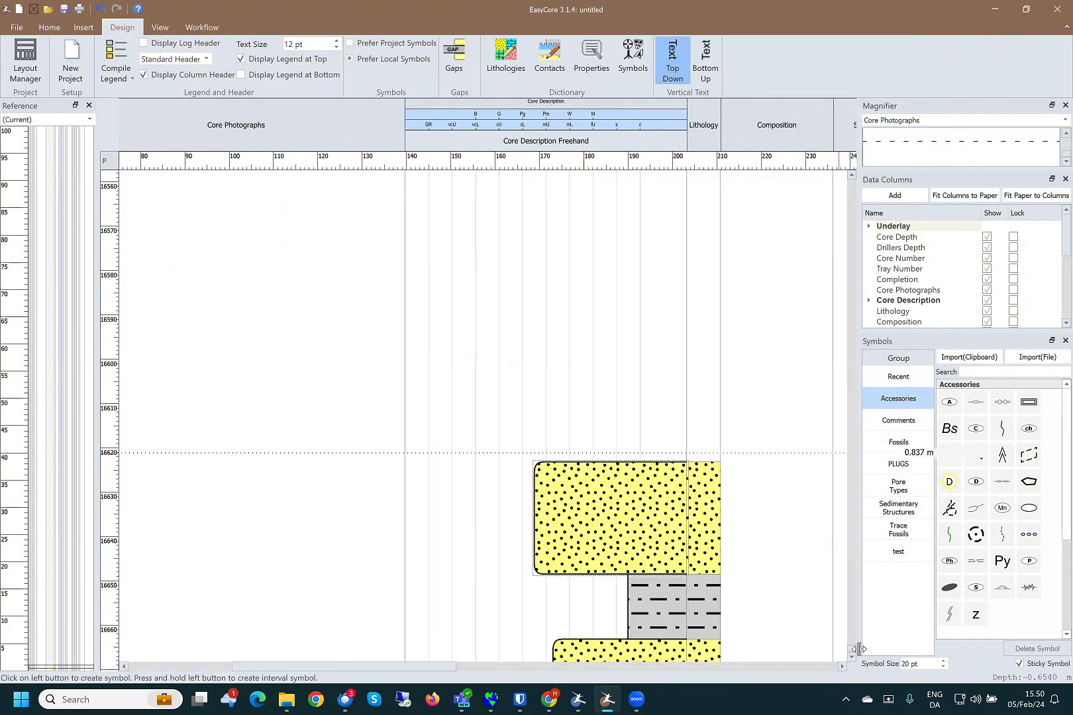
drag(851, 648, 851, 180)
scroll(521, 434, up, 2)
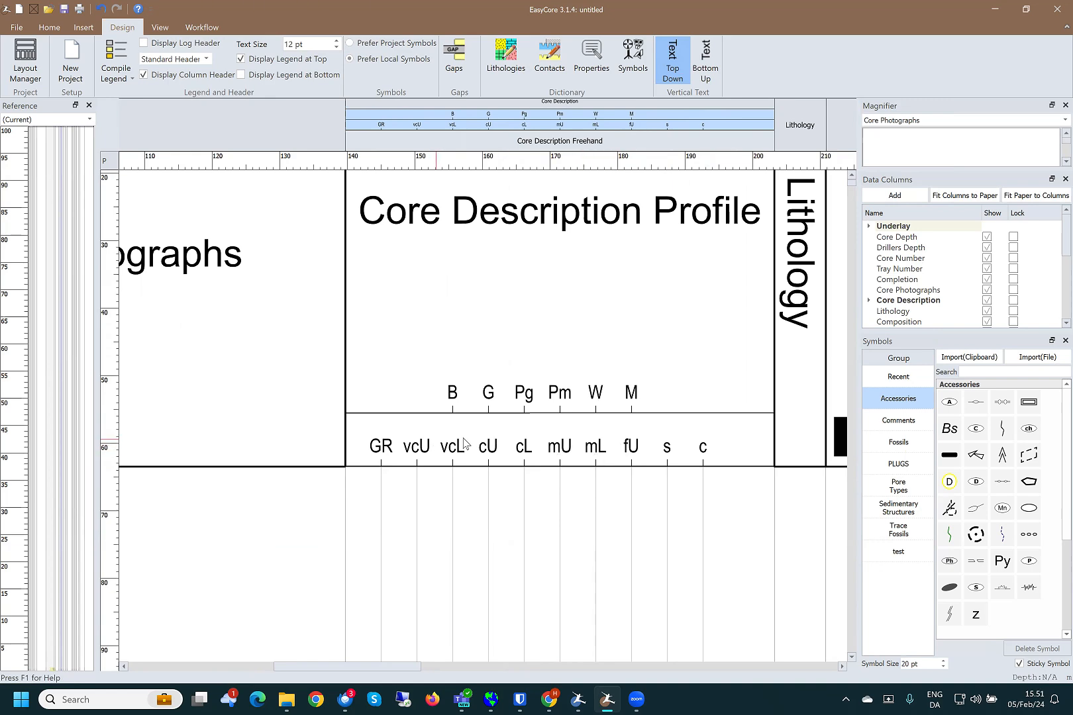
right_click(515, 500)
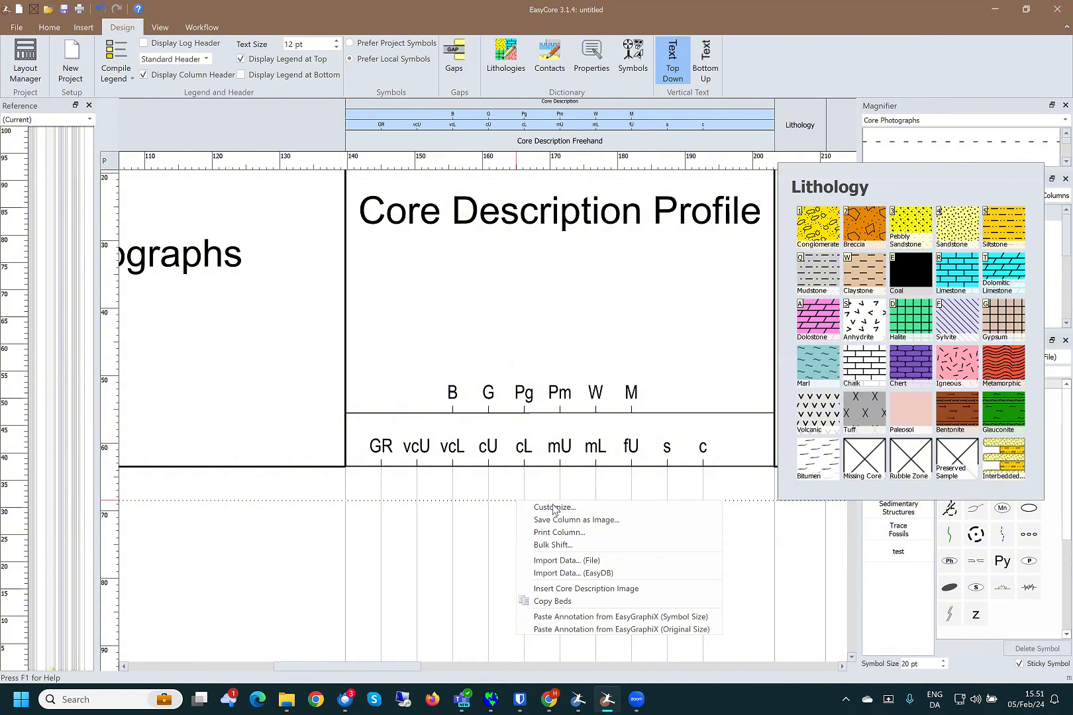
click(553, 507)
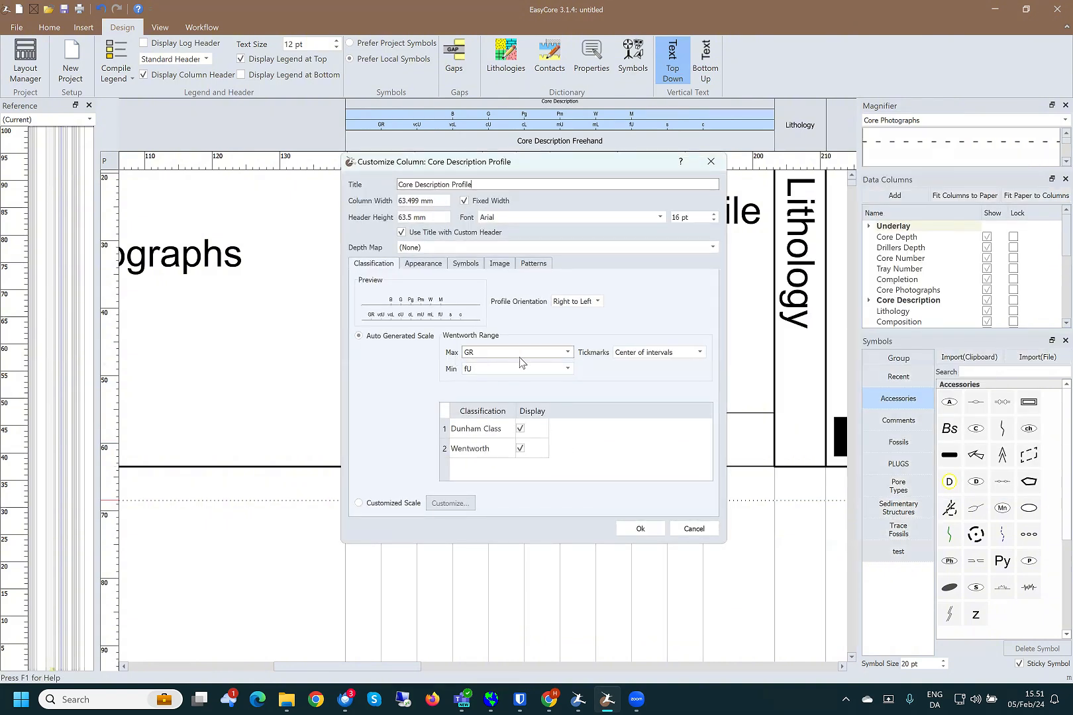
click(564, 353)
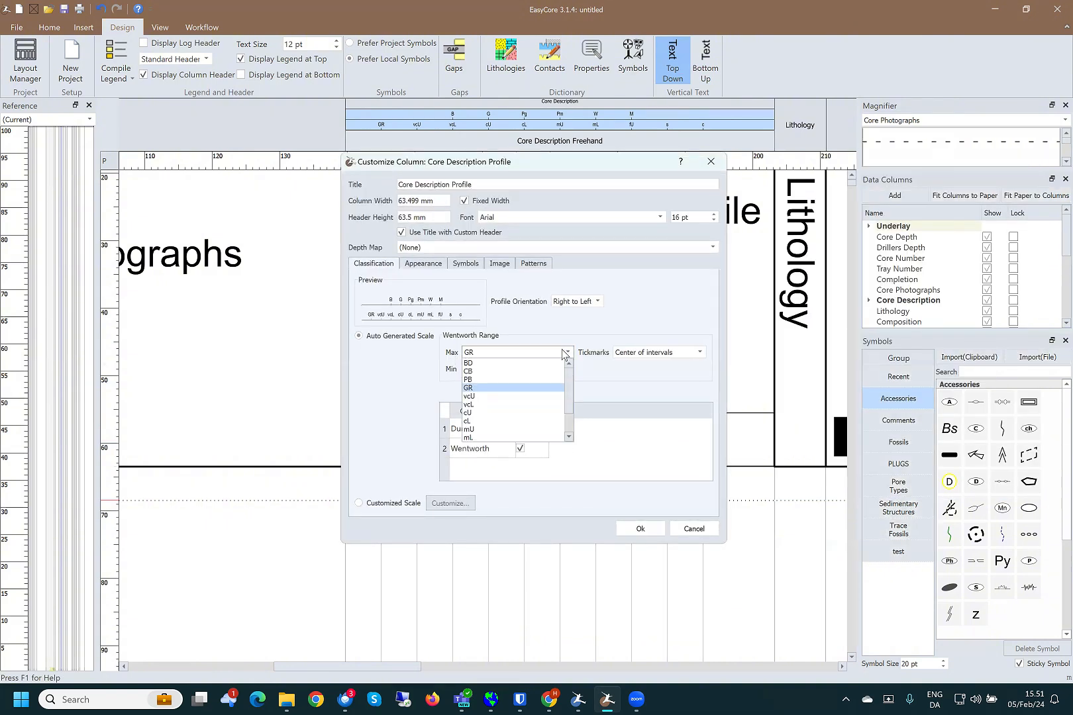
click(474, 396)
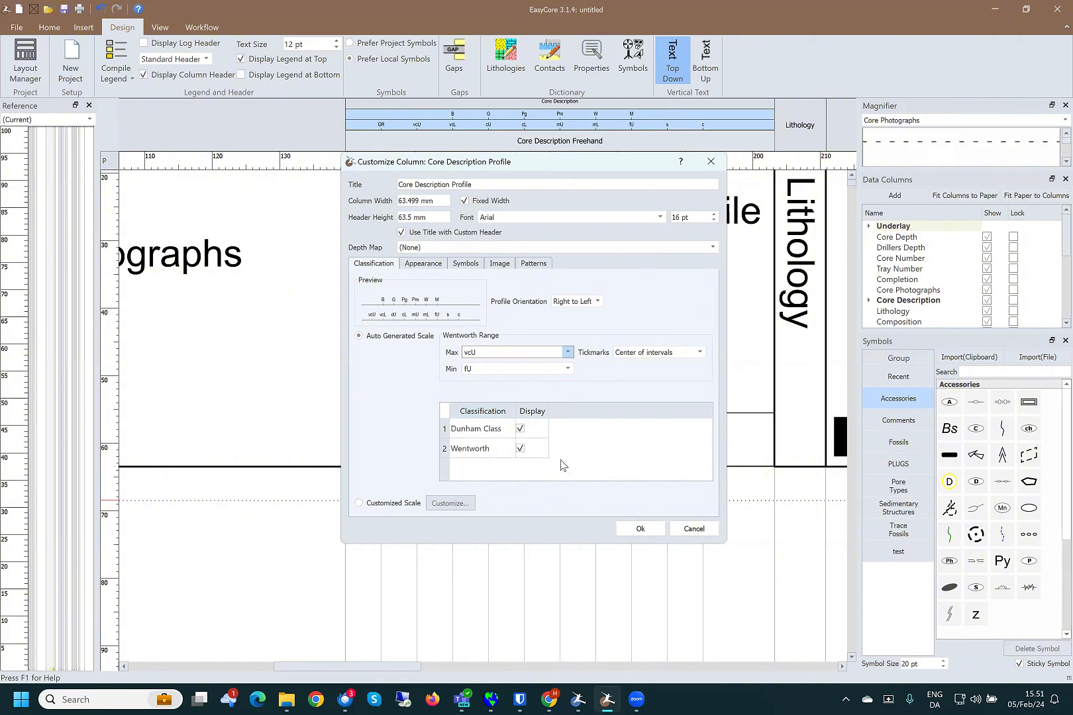
click(648, 530)
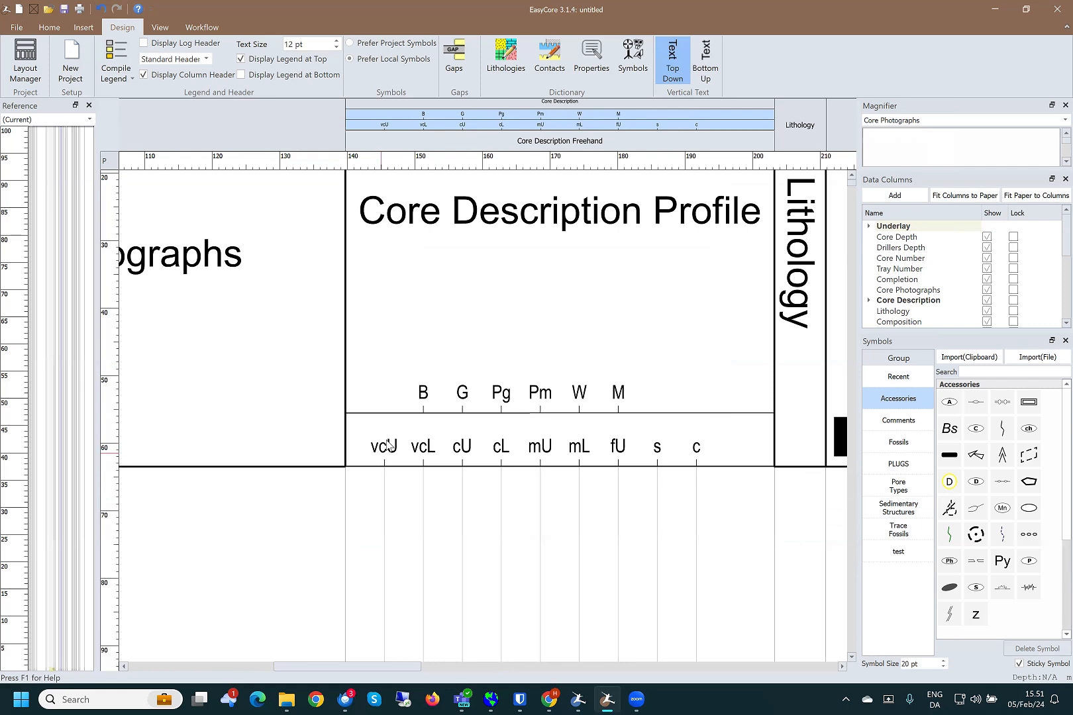
- Set the minimum of the Core Description Profile column's Wentworth range to vfL
click(852, 176)
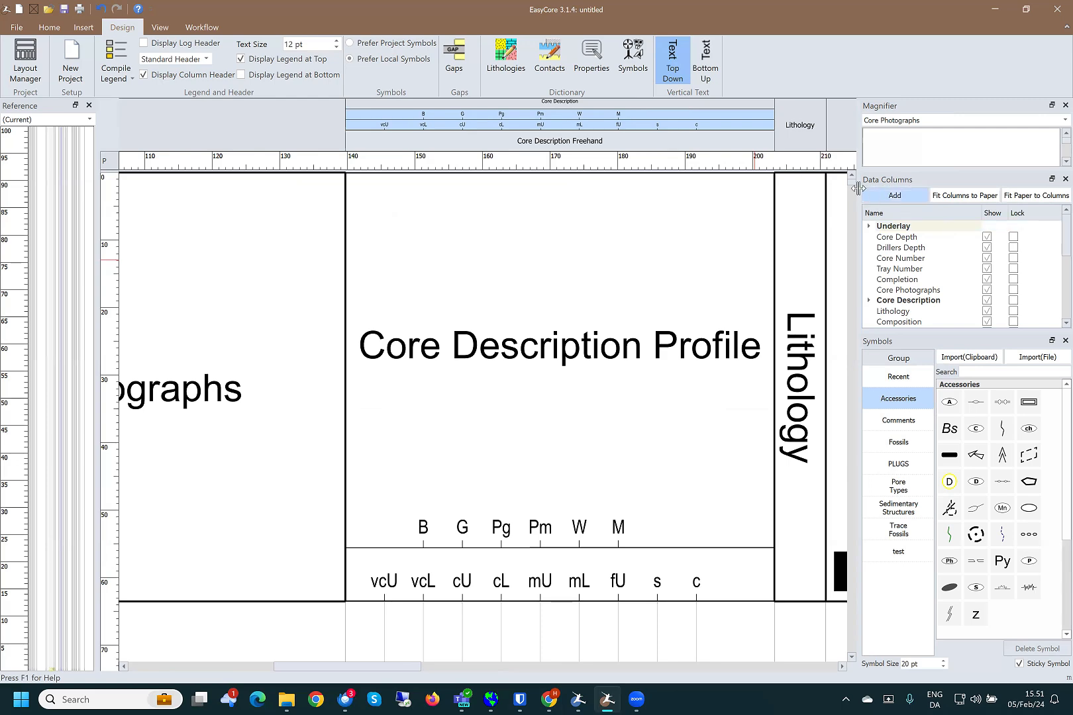
drag(851, 183, 840, 677)
scroll(535, 518, down, 2)
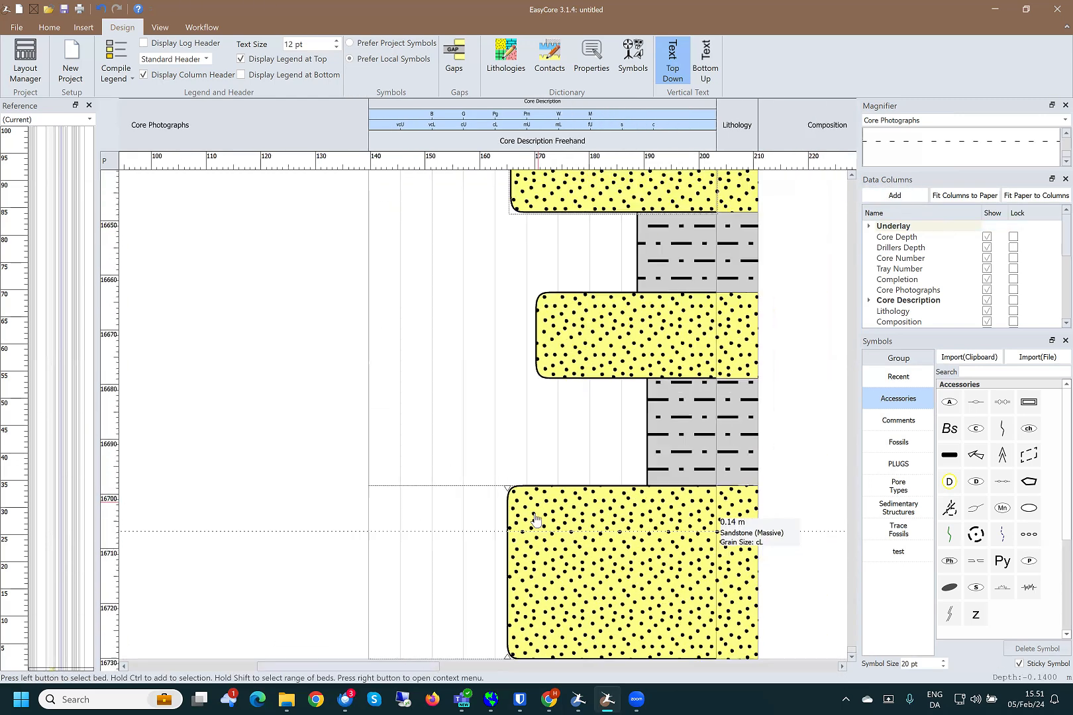
scroll(535, 518, down, 5)
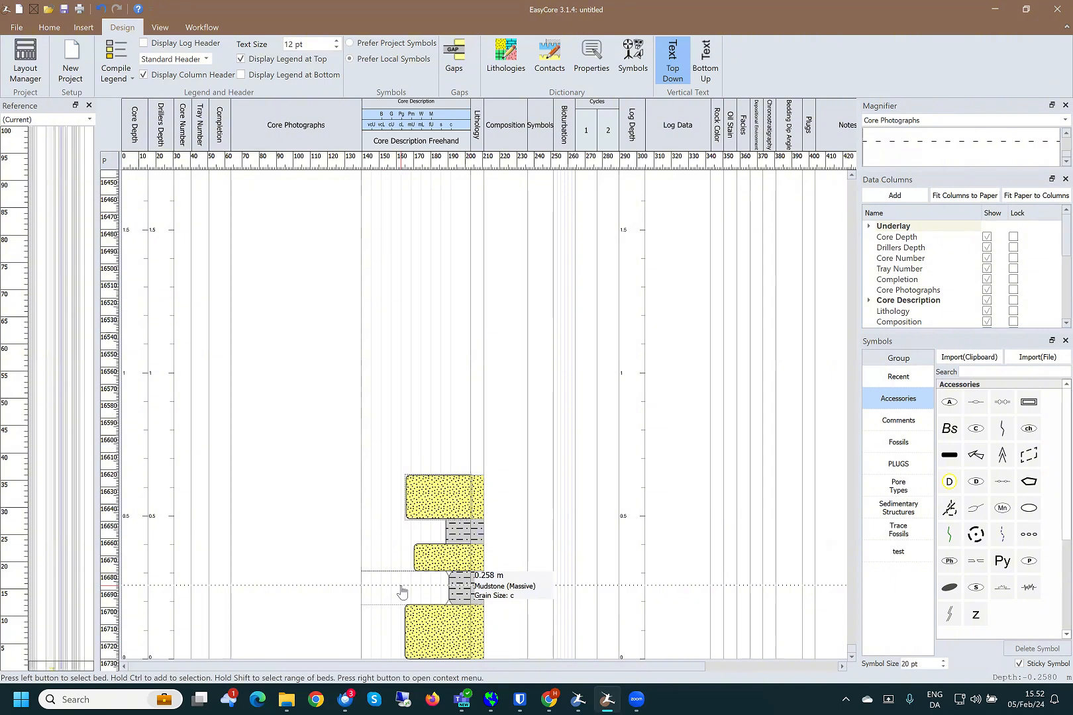
click(419, 210)
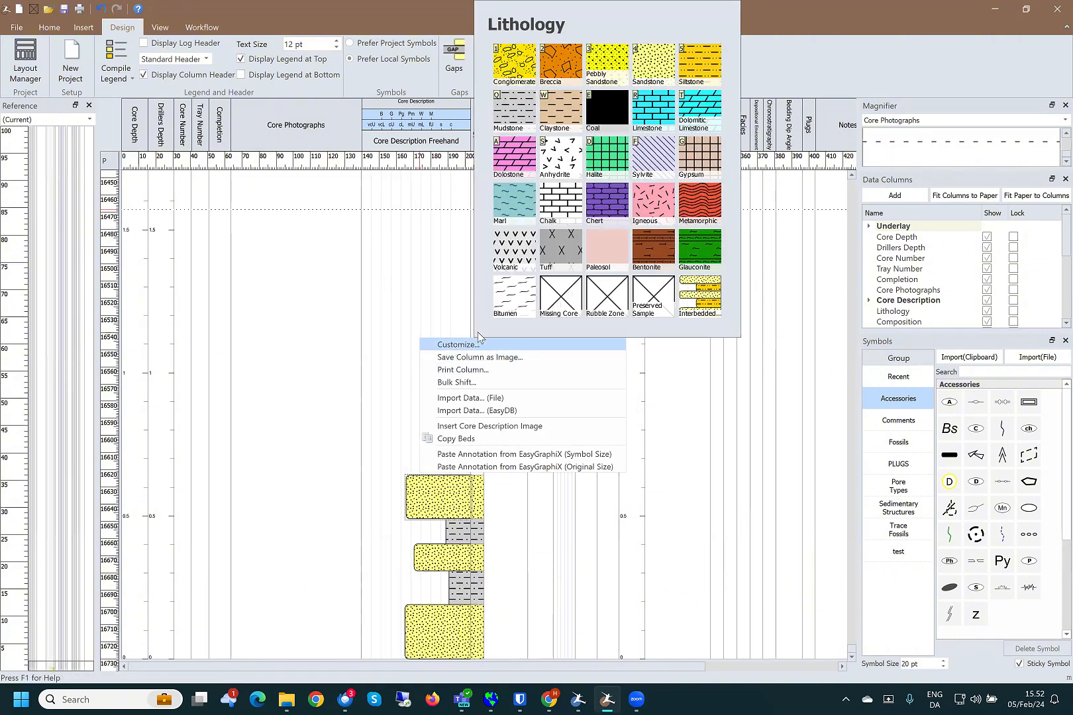
click(457, 344)
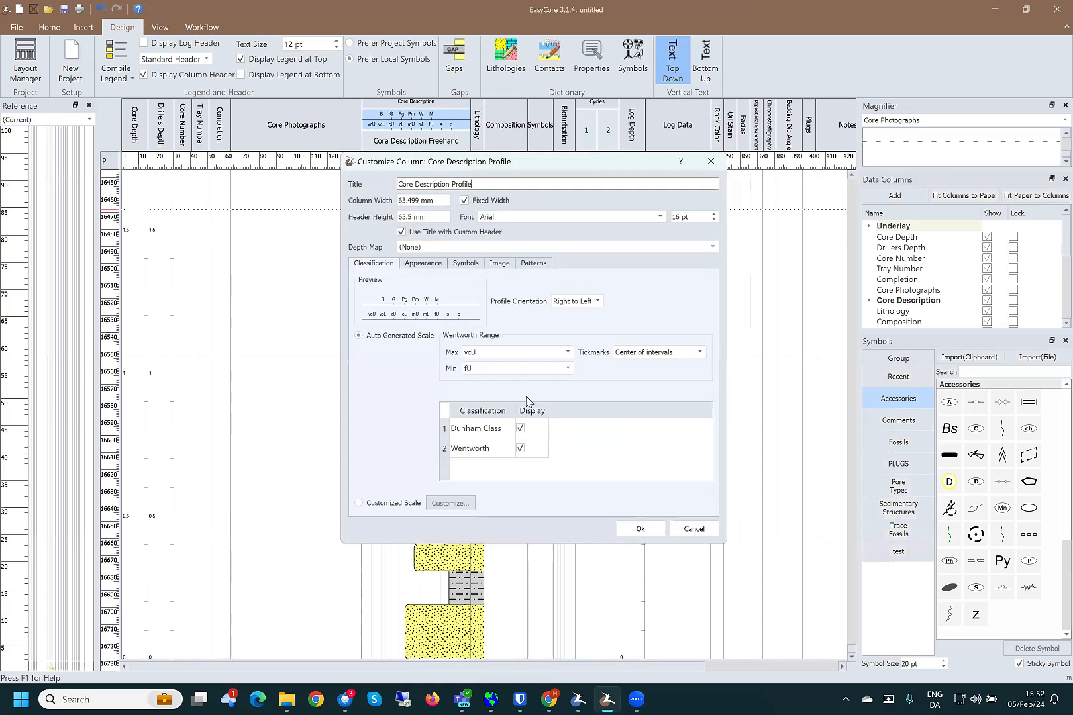
click(549, 369)
scroll(478, 440, down, 1)
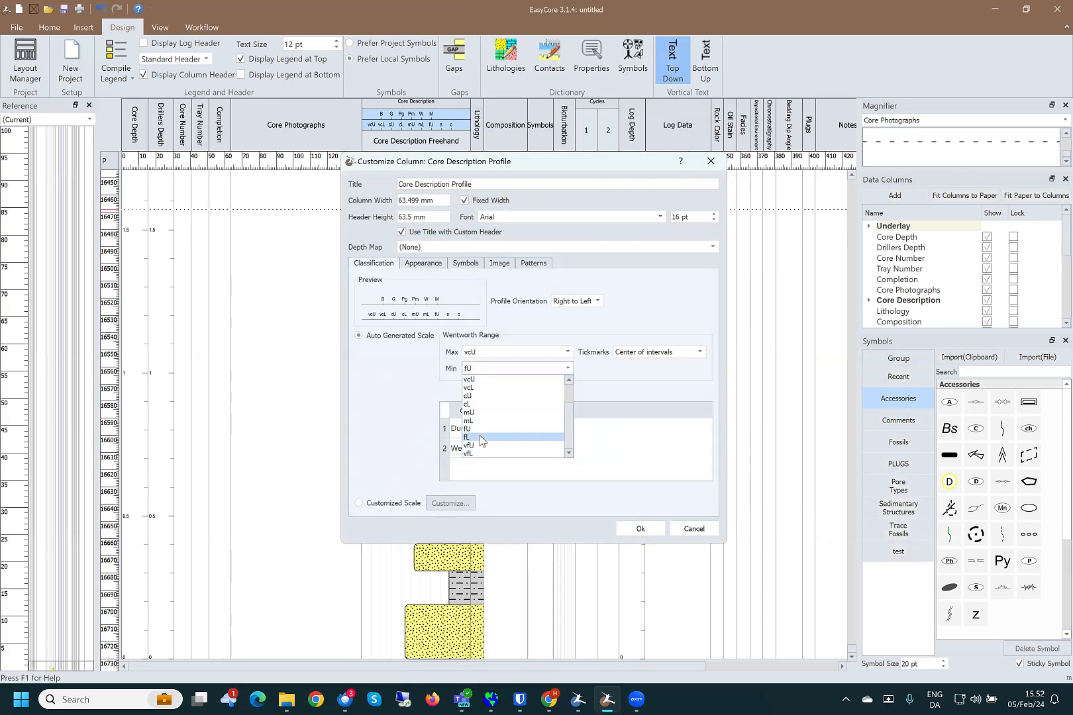
click(471, 454)
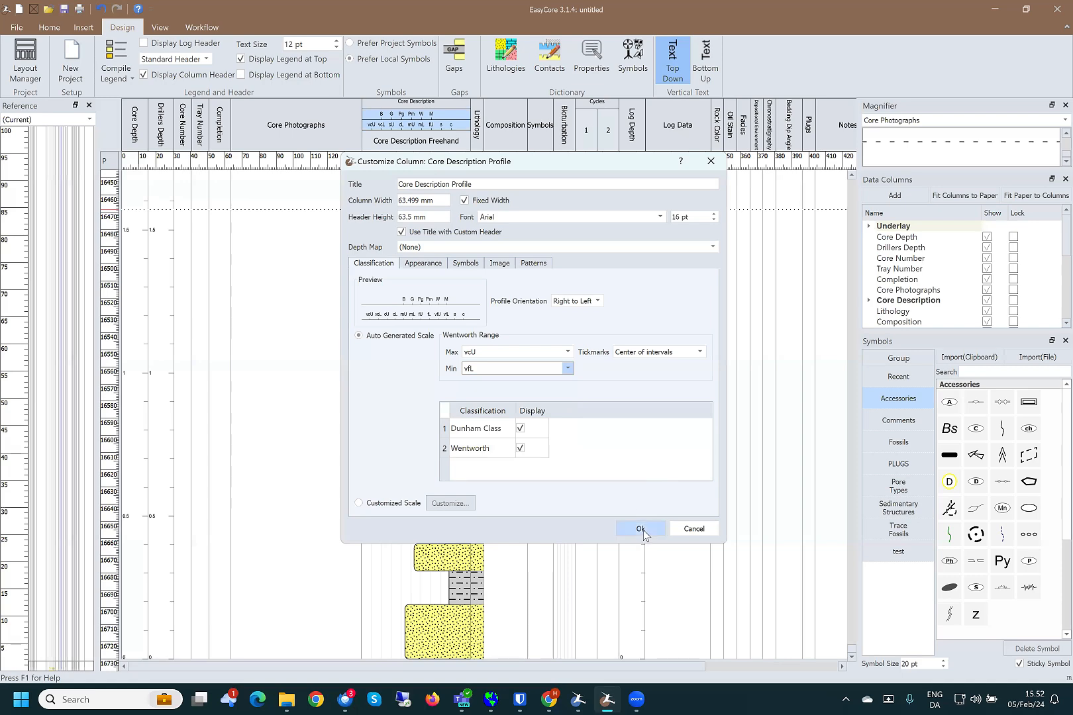
click(641, 529)
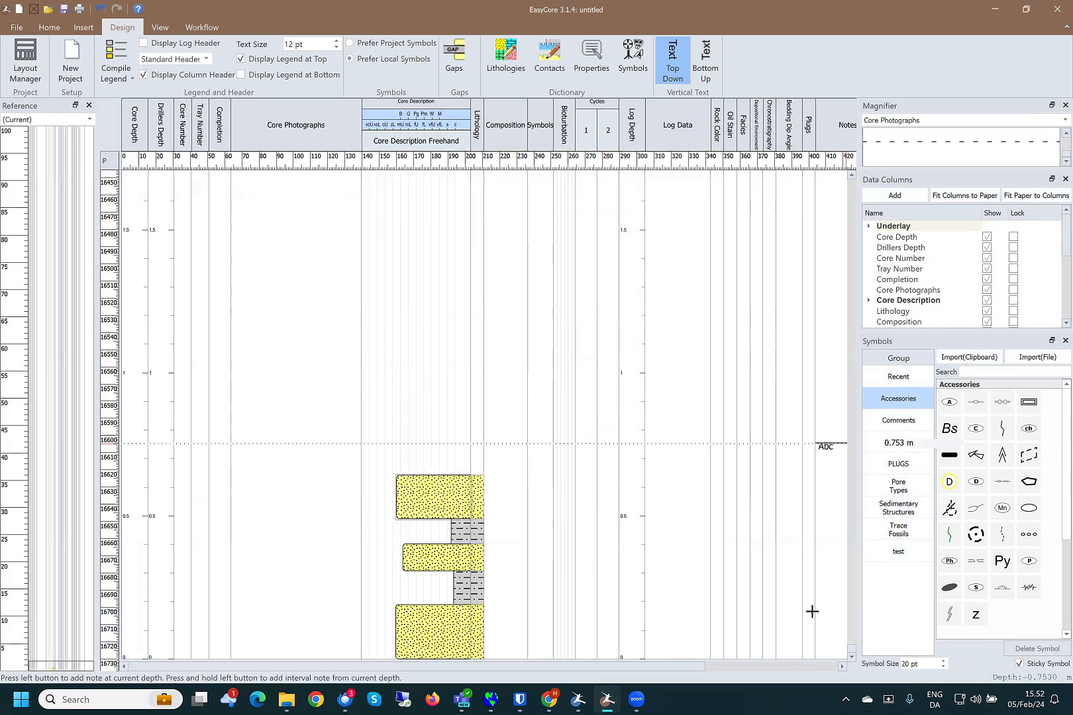
- Check the grain-size scale in the Core Description Profile header, and dismiss the new-mail notification over the log
drag(851, 649, 842, 175)
scroll(396, 275, up, 5)
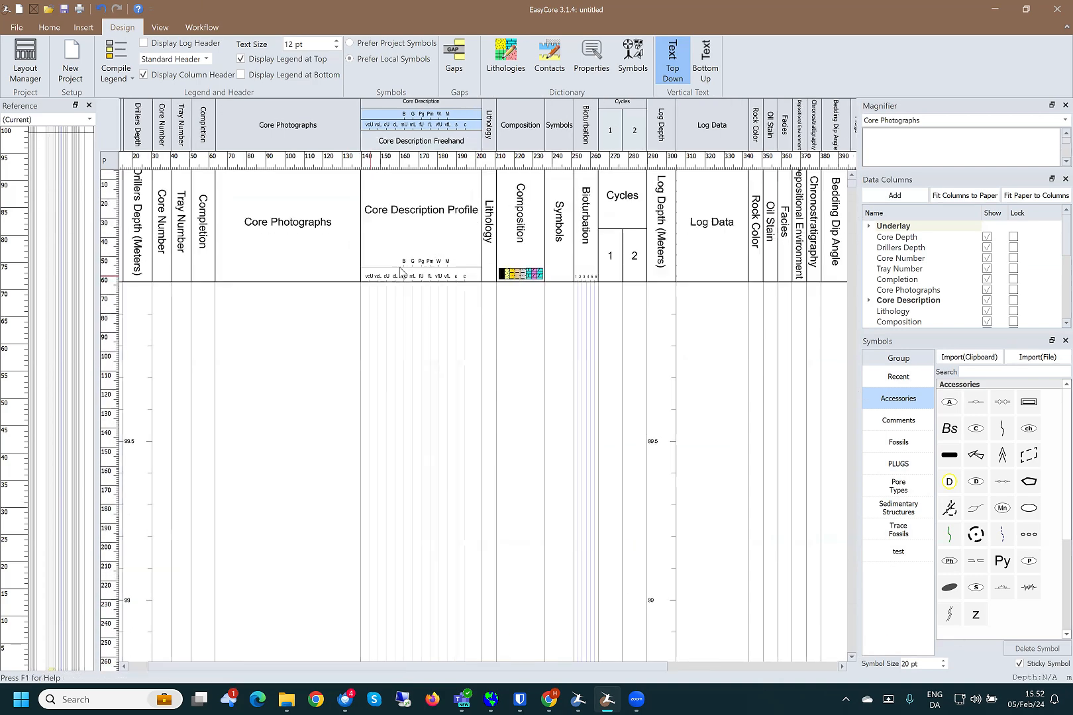
scroll(400, 273, up, 2)
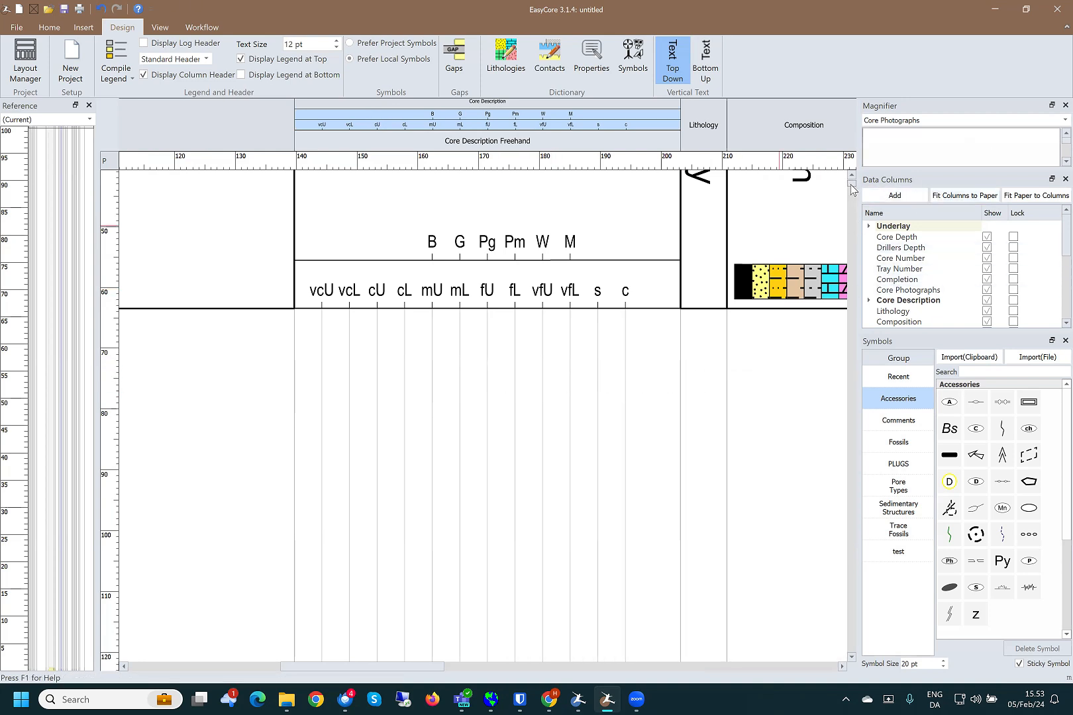
drag(852, 190, 834, 662)
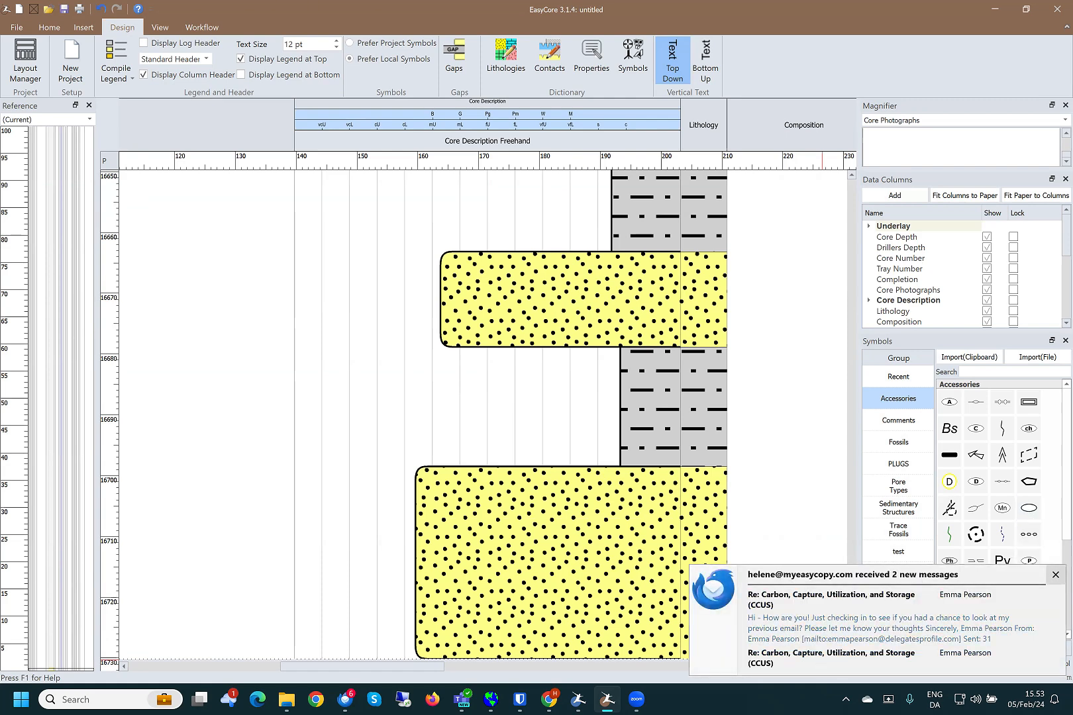
click(1054, 574)
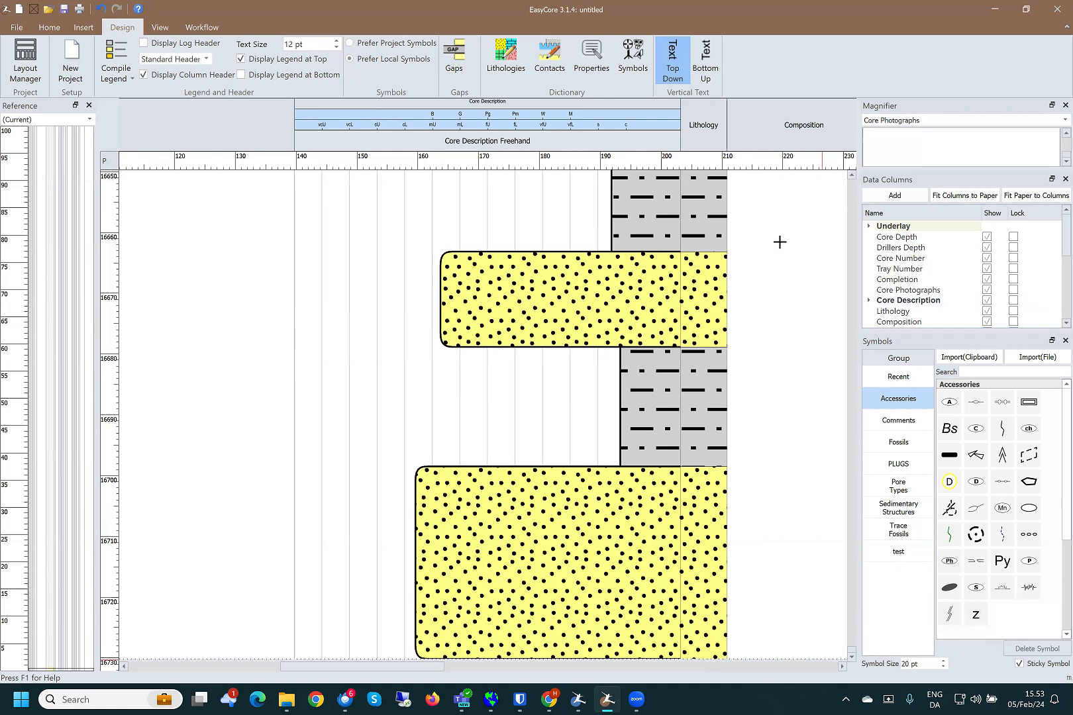
- Redraw the edge of the middle sandstone bed with the grain size pencil so it fines upward from mL to fL
scroll(451, 468, down, 1)
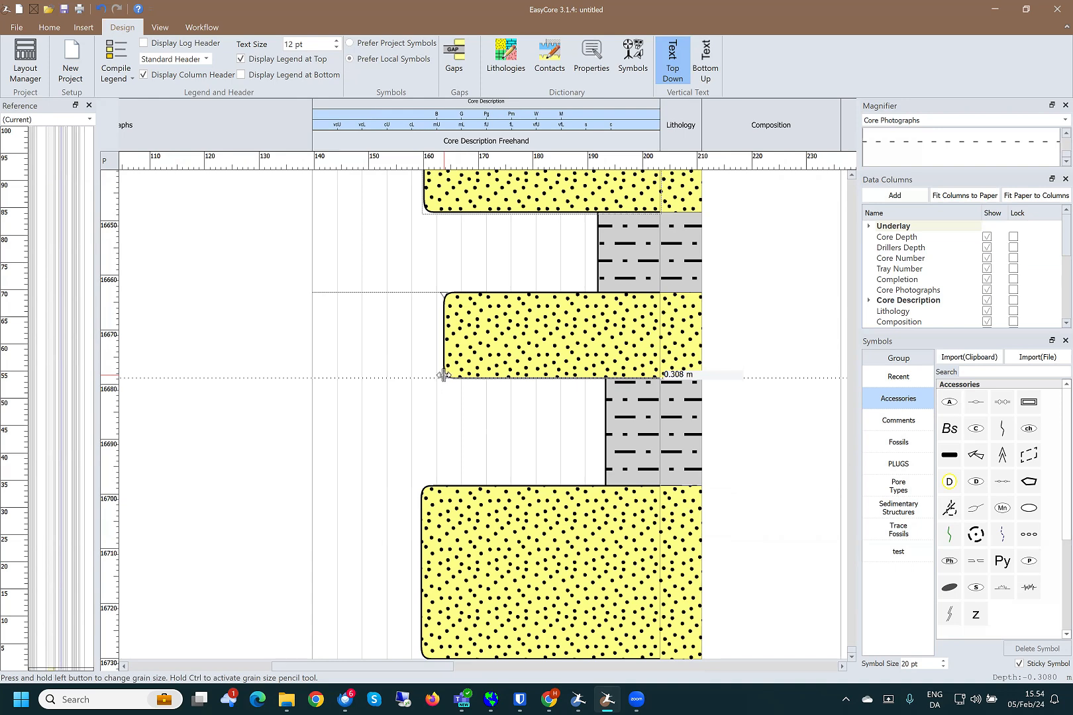
key(ctrl)
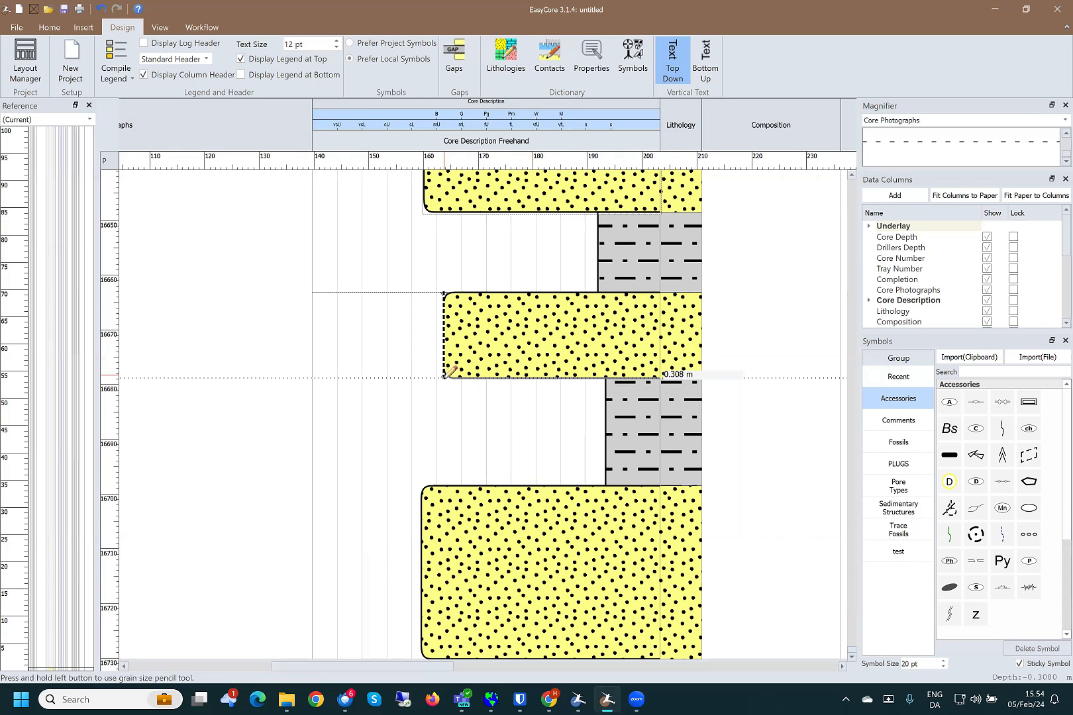
drag(446, 368, 484, 291)
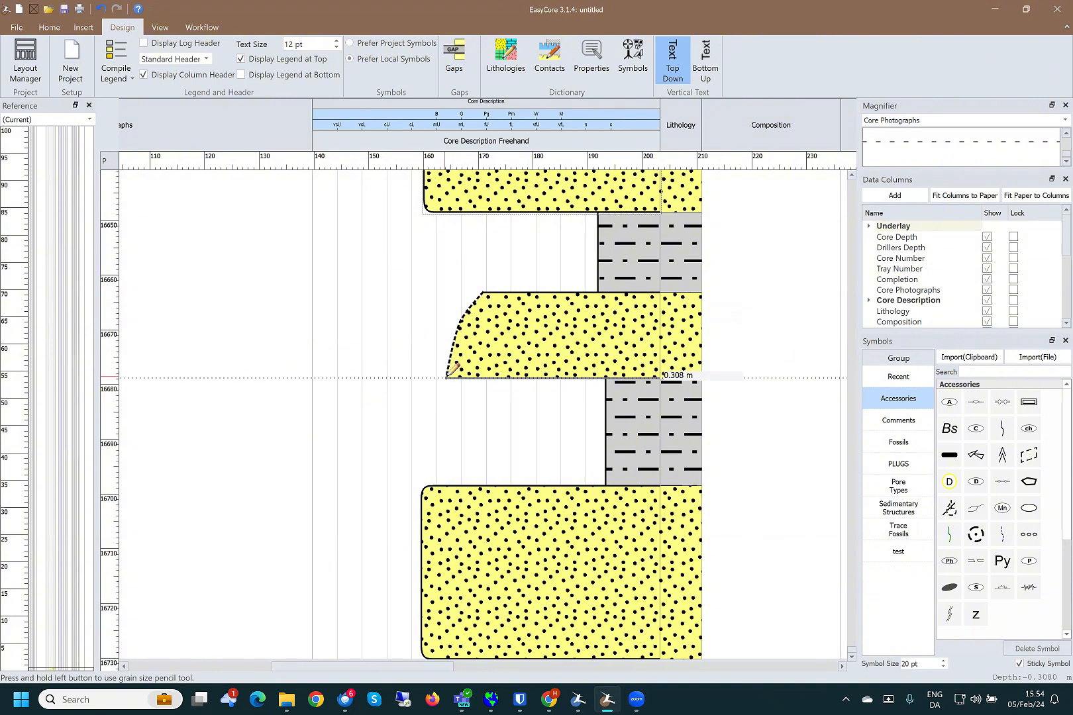
drag(453, 366, 532, 291)
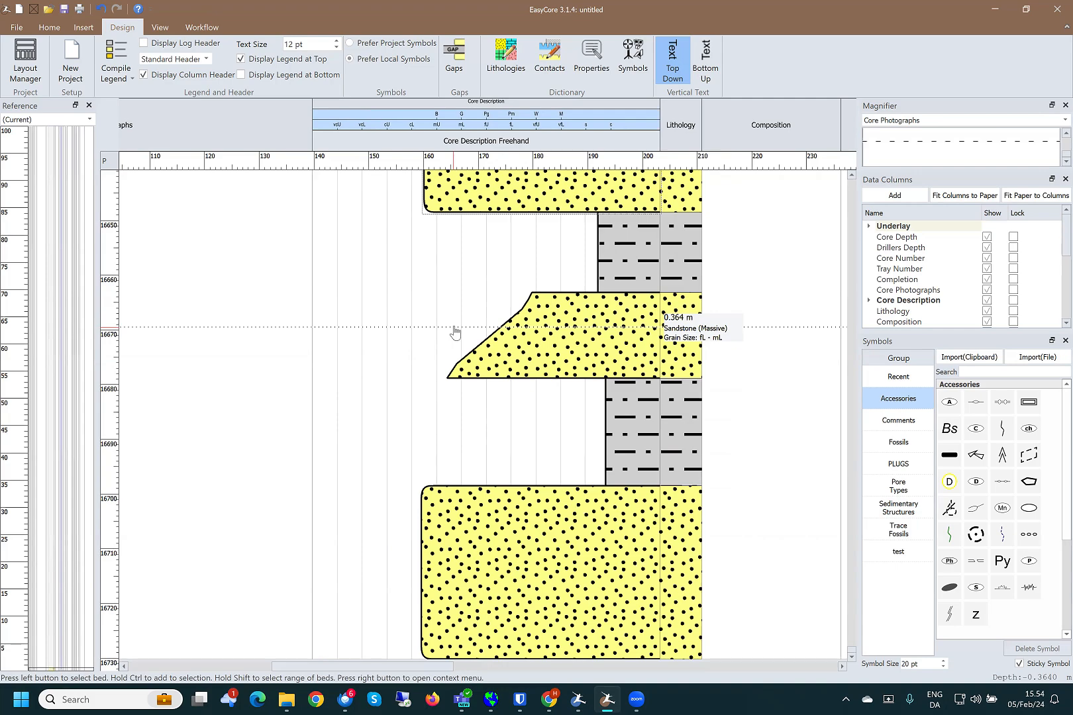
- Add a massive sandstone bed with grain size mL on top of the log, up to about 0.743 m
scroll(426, 311, up, 3)
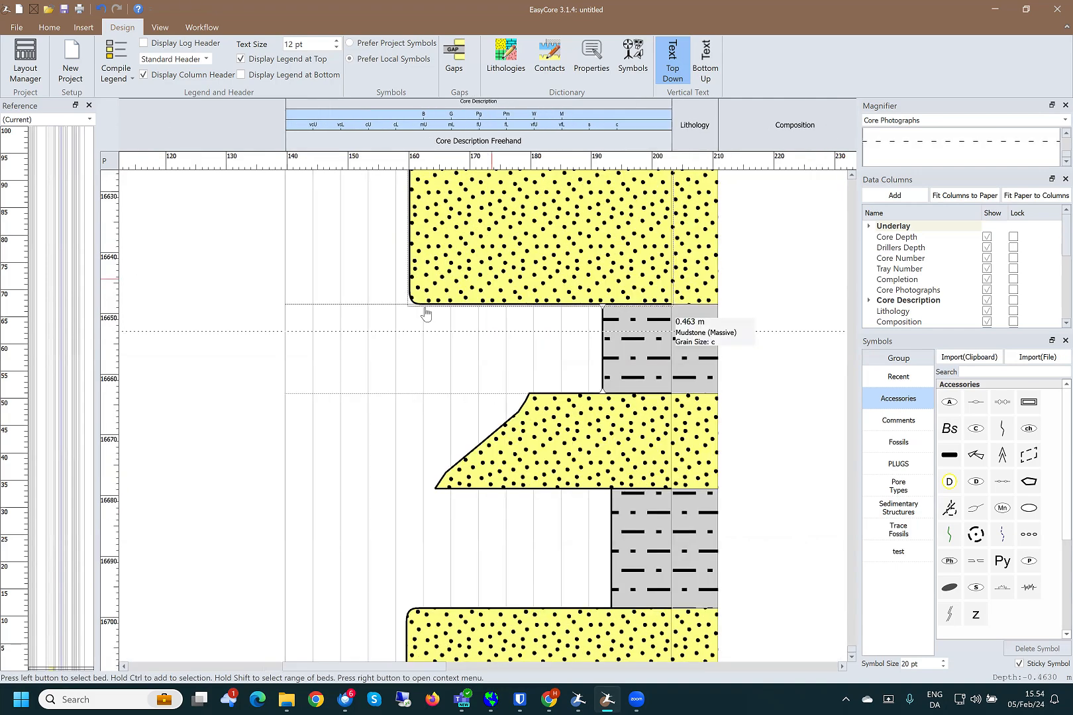
scroll(505, 488, down, 2)
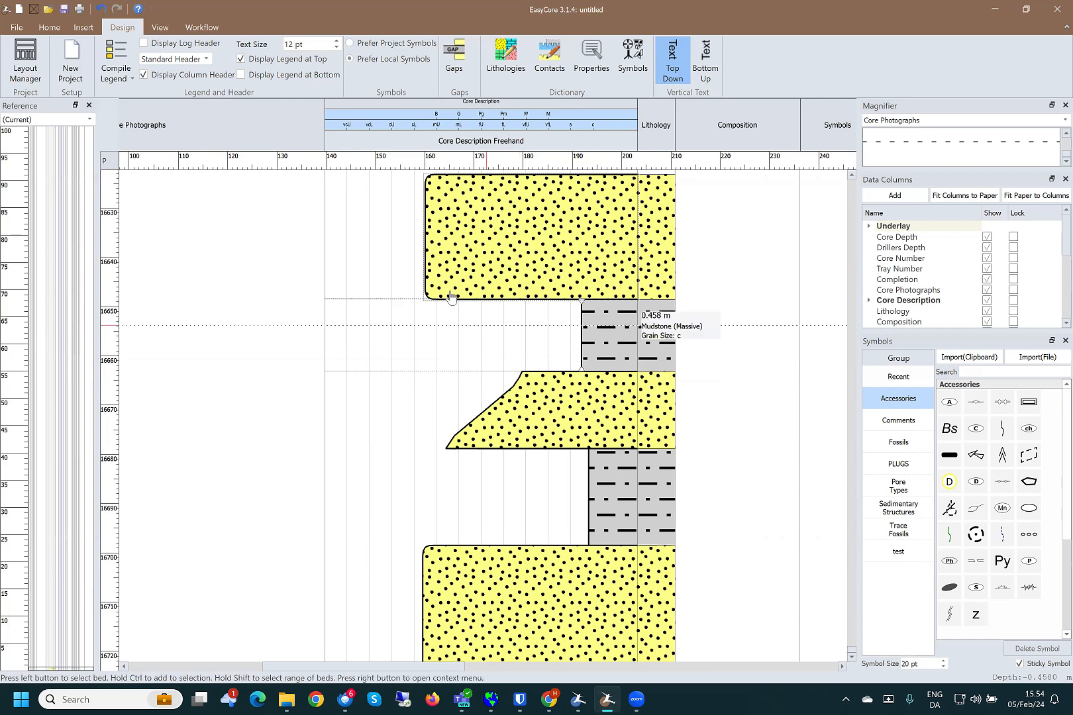
scroll(536, 308, up, 1)
scroll(537, 308, up, 10)
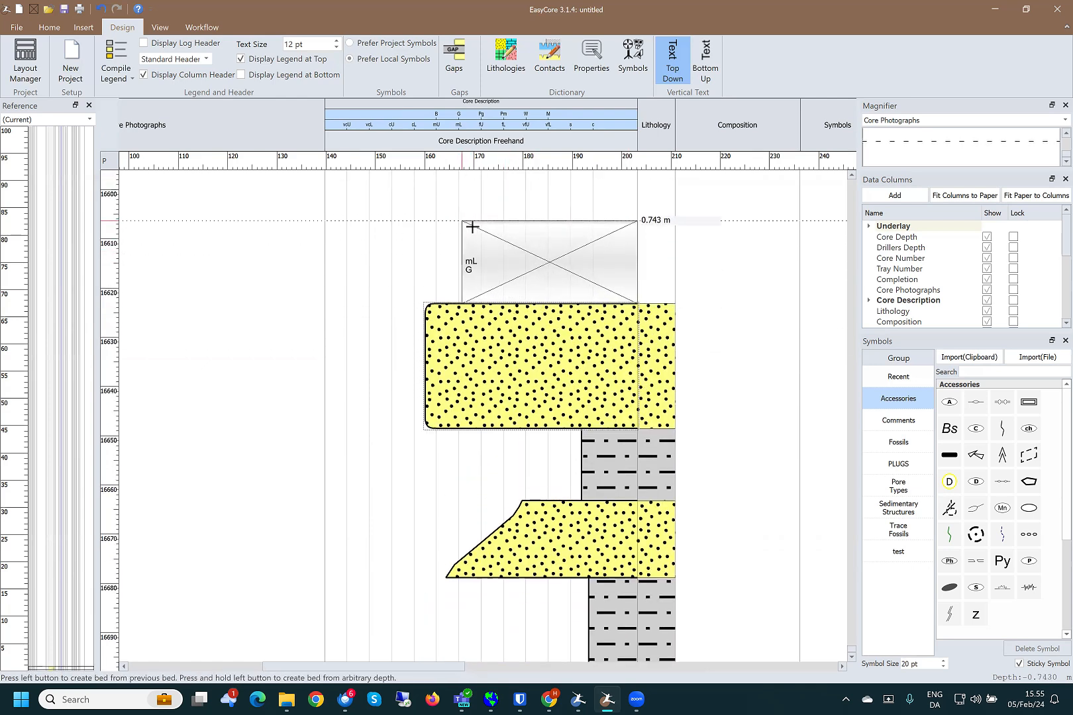
click(467, 223)
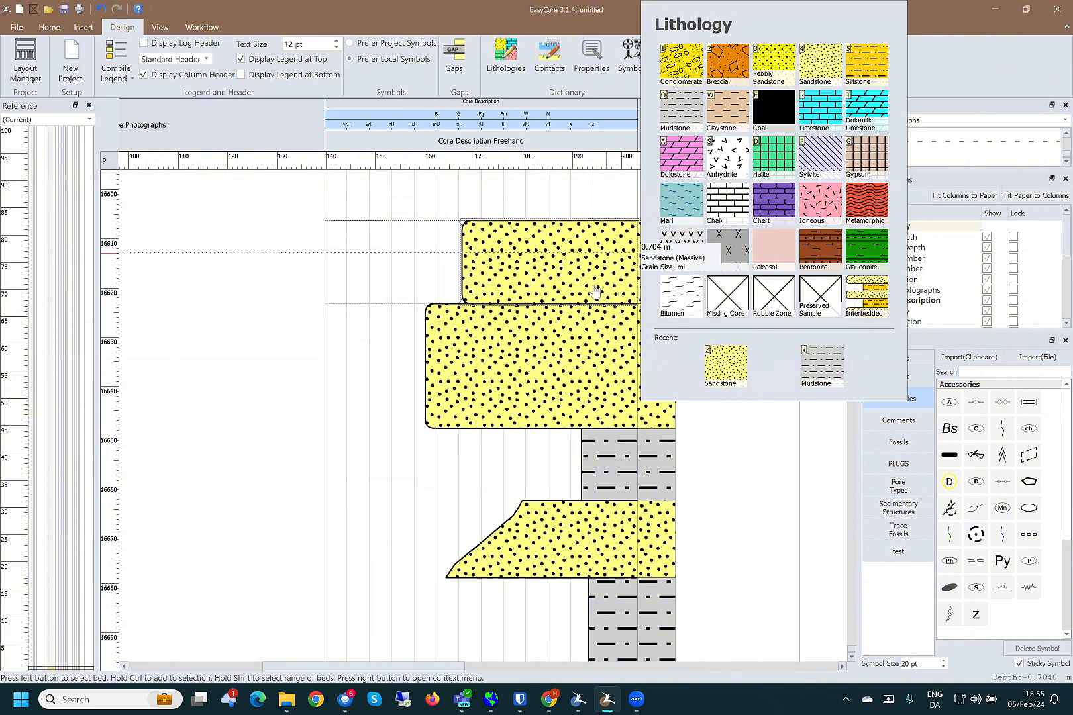
- Set the contact between the two uppermost sandstone beds to Erosional Lag and draw it scouring down into the lower bed
right_click(593, 306)
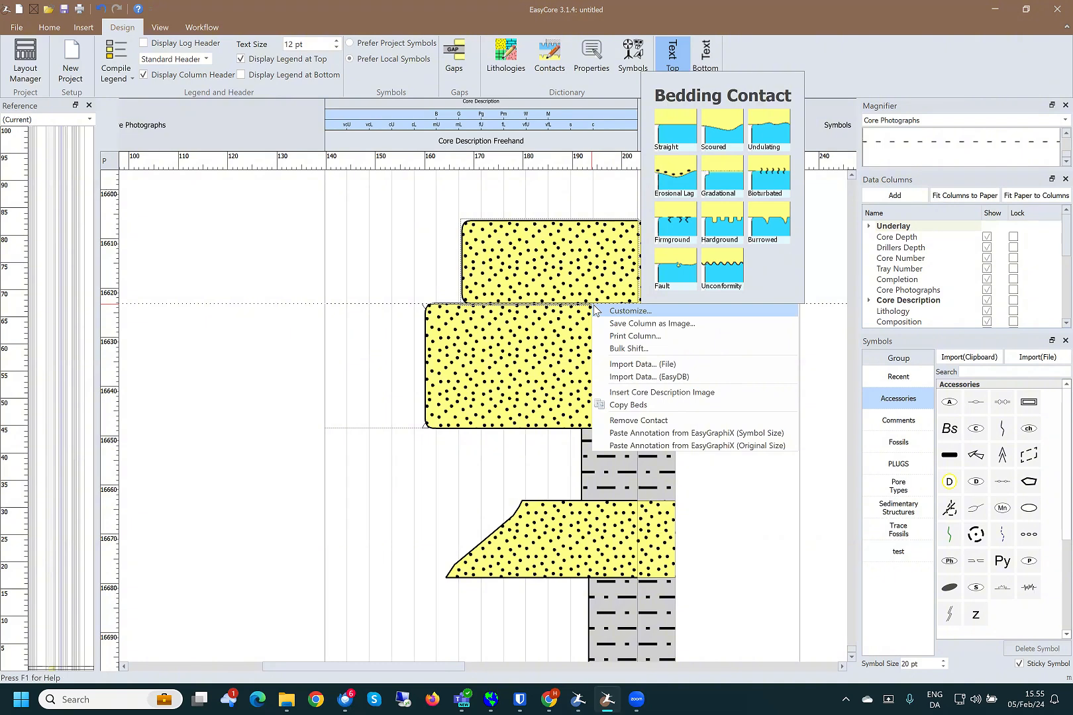
click(684, 167)
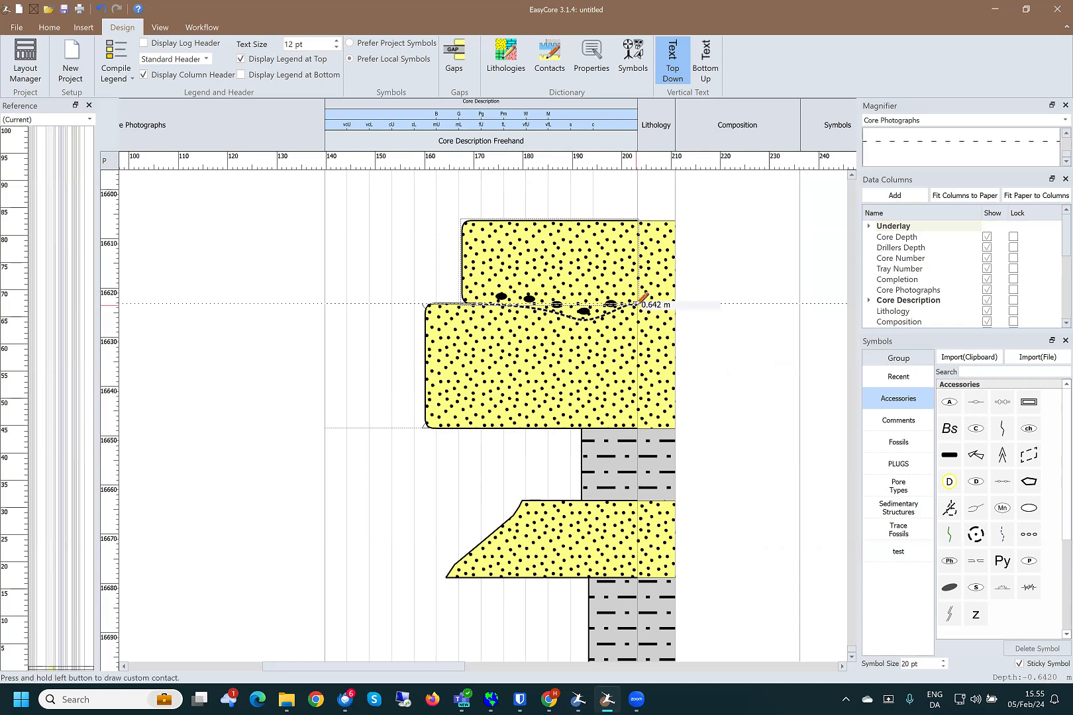
mouse_move(638, 303)
mouse_down()
mouse_move(575, 363)
mouse_move(526, 319)
mouse_move(481, 300)
mouse_up()
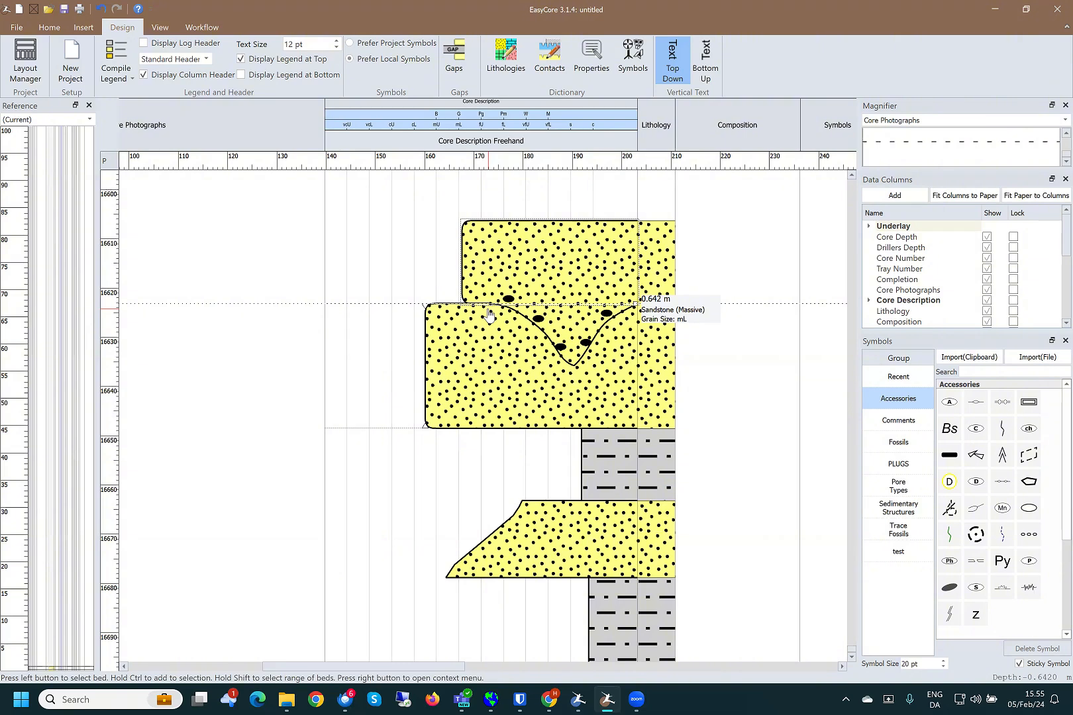
- Add a sandstone bed with grain size vfU on top of the log, up to about 0.91 m
scroll(533, 357, up, 1)
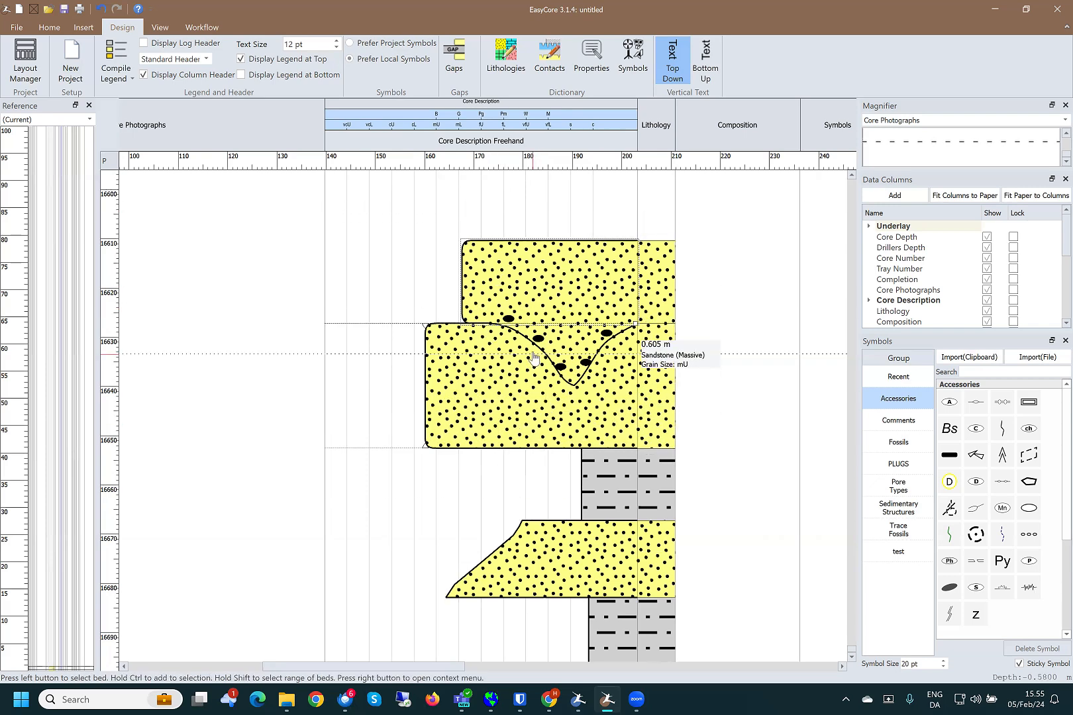
scroll(533, 354, up, 5)
click(519, 302)
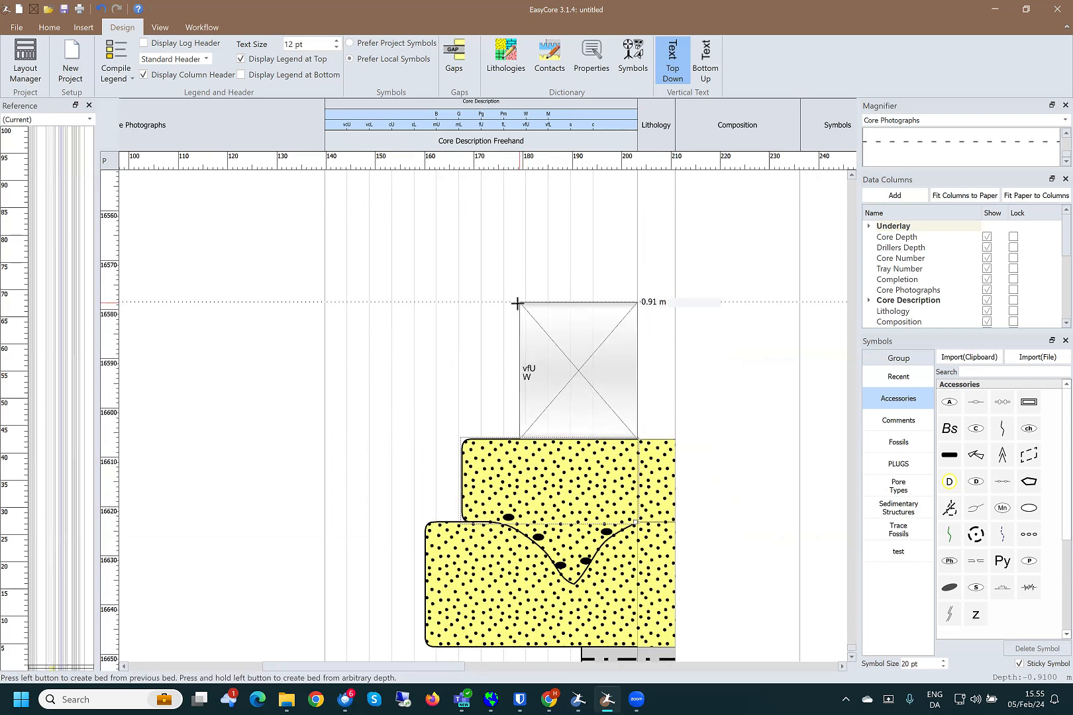
click(517, 303)
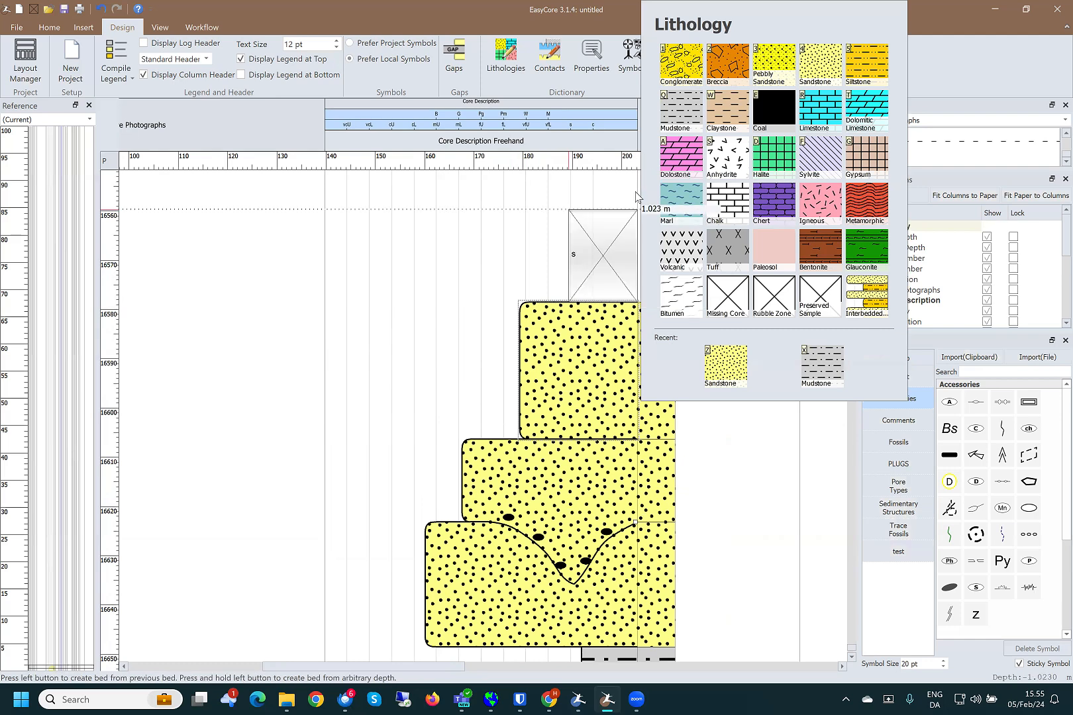
click(821, 68)
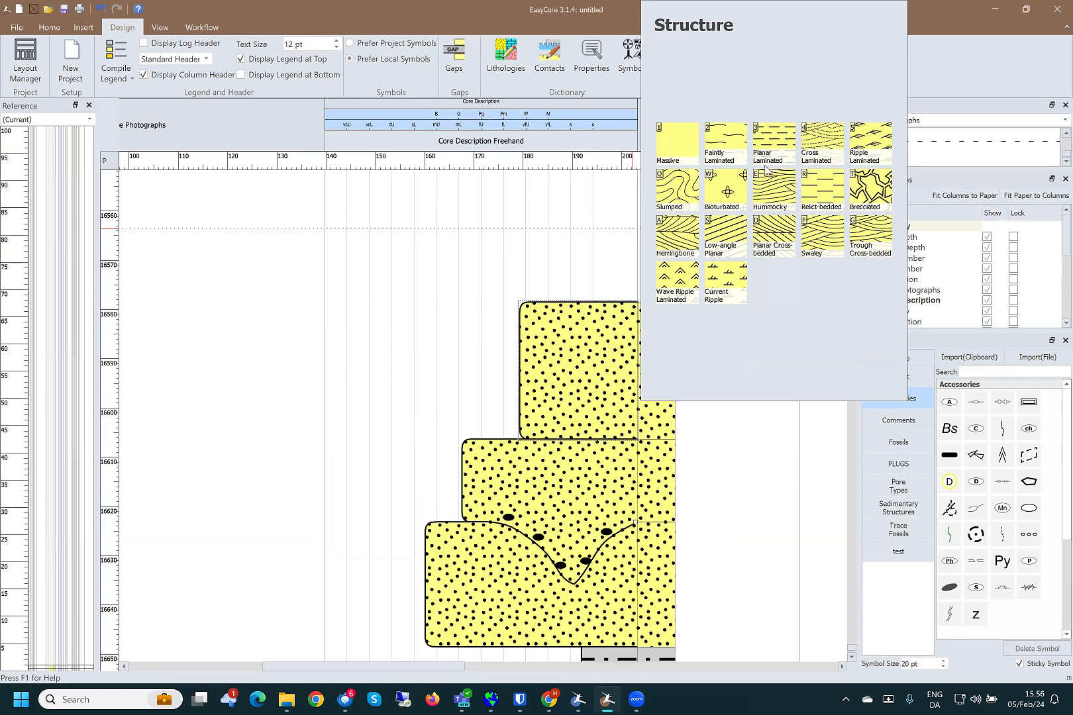
- Qualify the new top bed with Bioturbated structure, Argillaceous primary admixture and Anhydritic secondary admixture
click(725, 190)
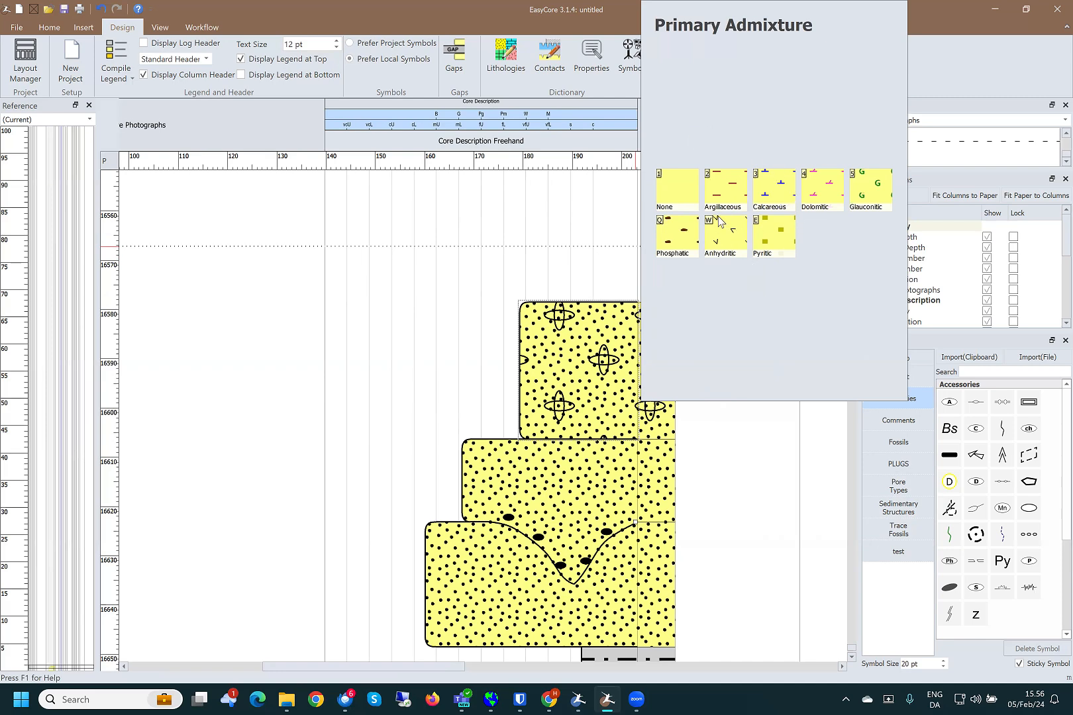
click(724, 192)
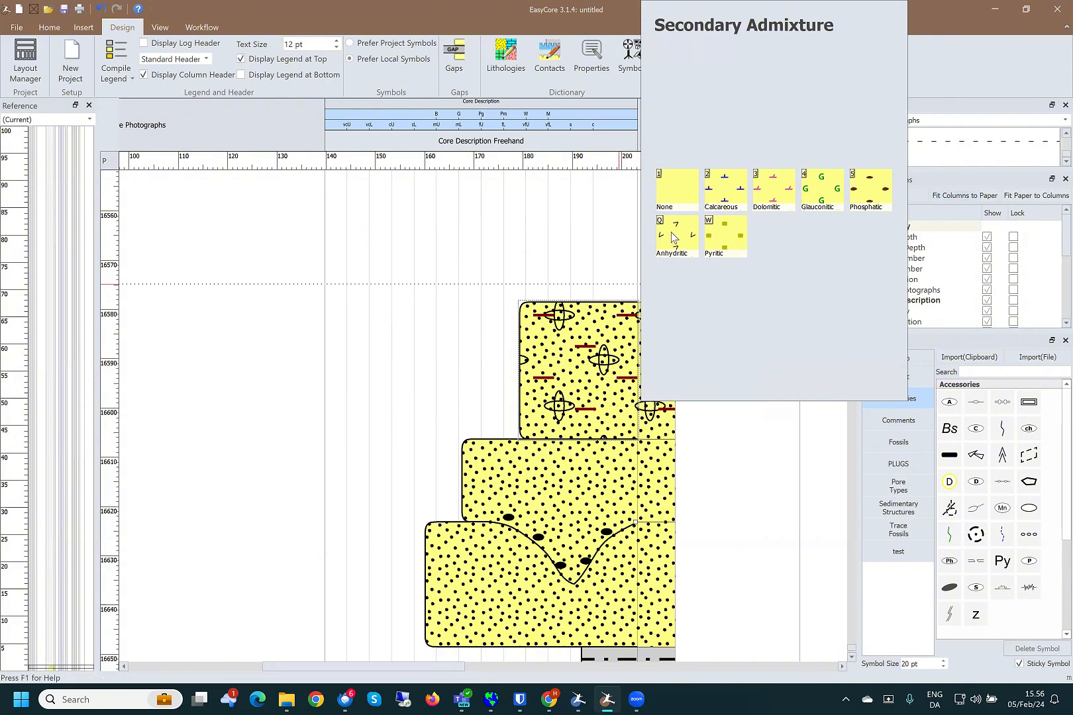
key(q)
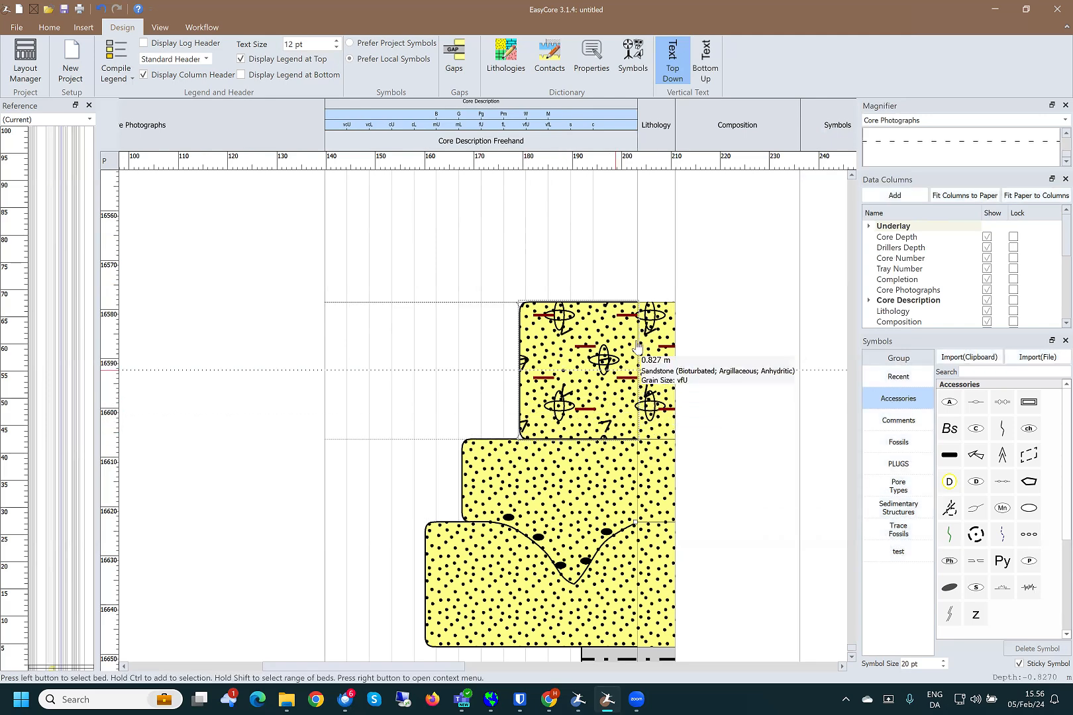
- Hide the grain type, primary and secondary admixture, structure and support qualifier patterns in the Core Description Profile column
scroll(564, 375, up, 1)
scroll(564, 375, up, 2)
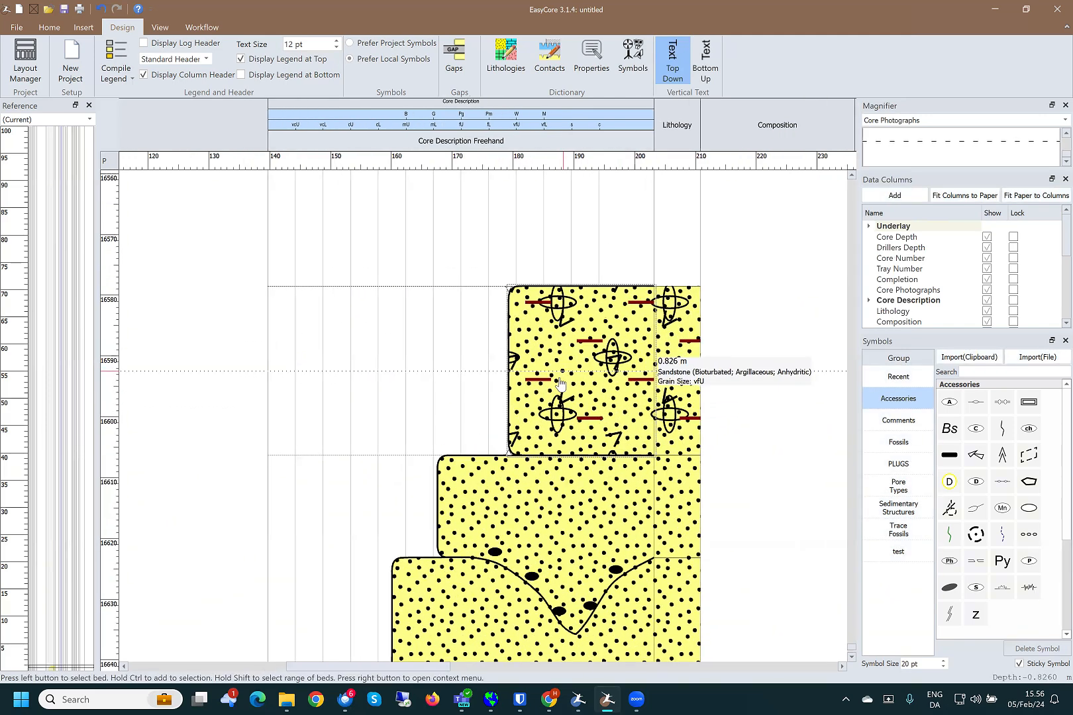
scroll(577, 367, down, 2)
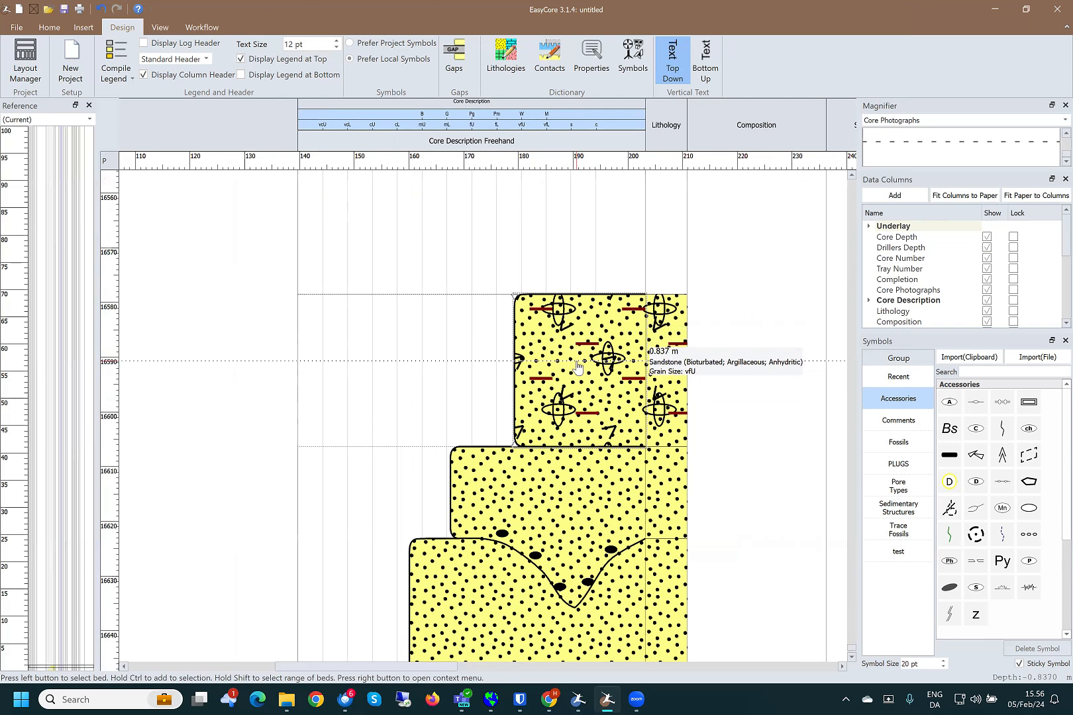
right_click(517, 339)
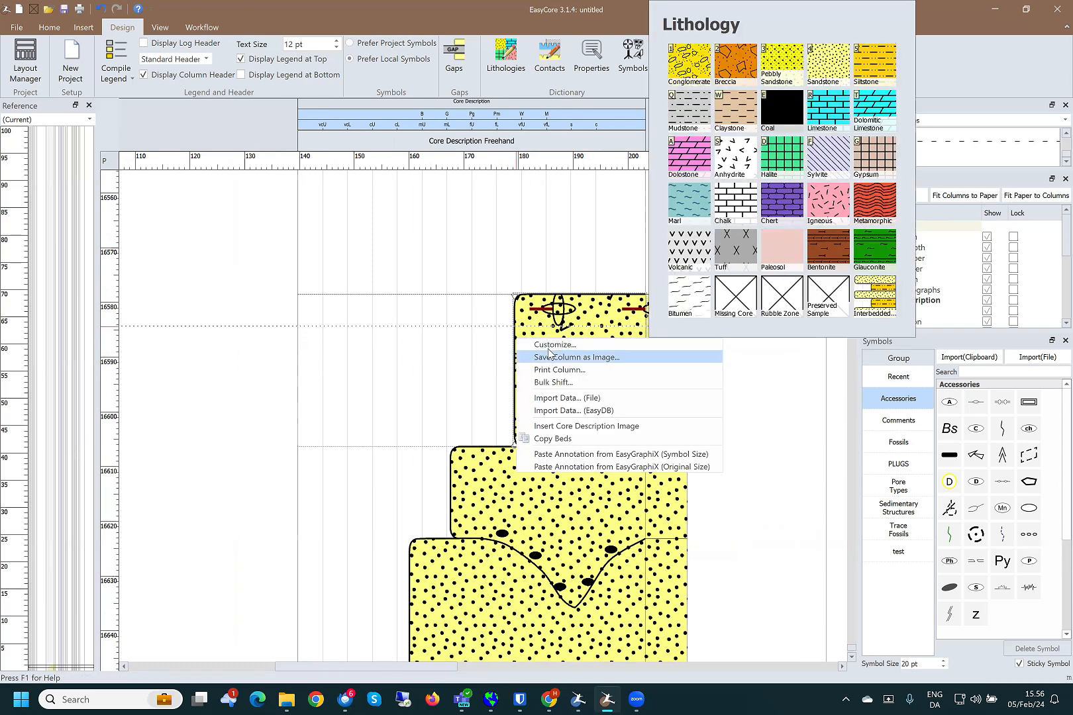
click(549, 344)
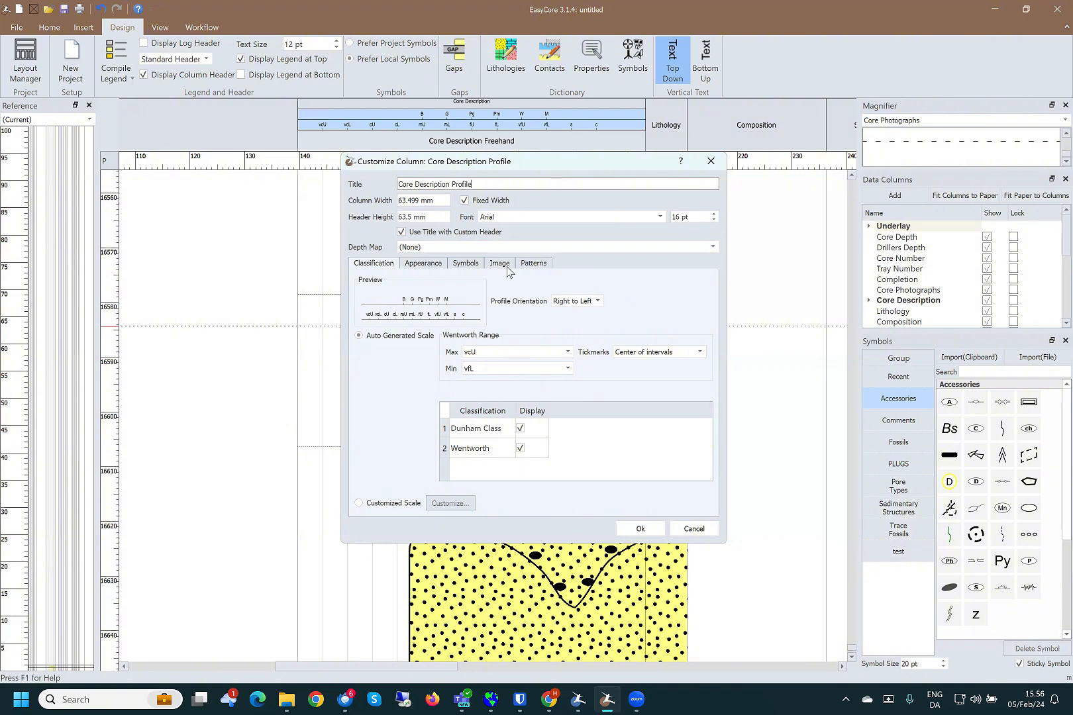
click(533, 267)
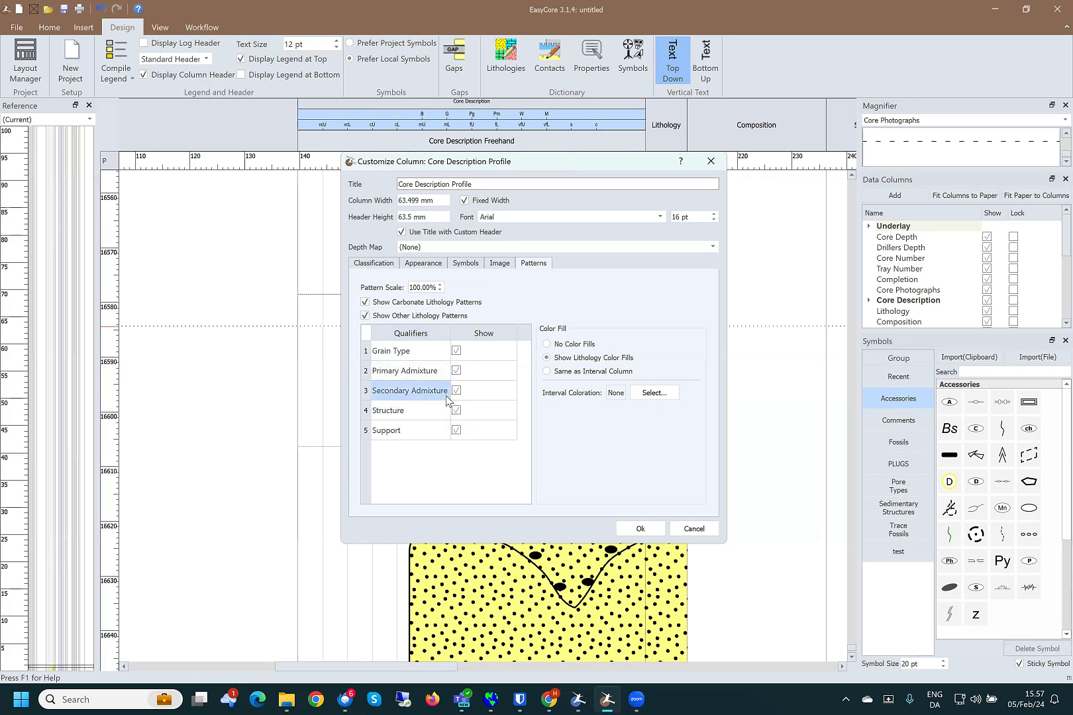
click(458, 373)
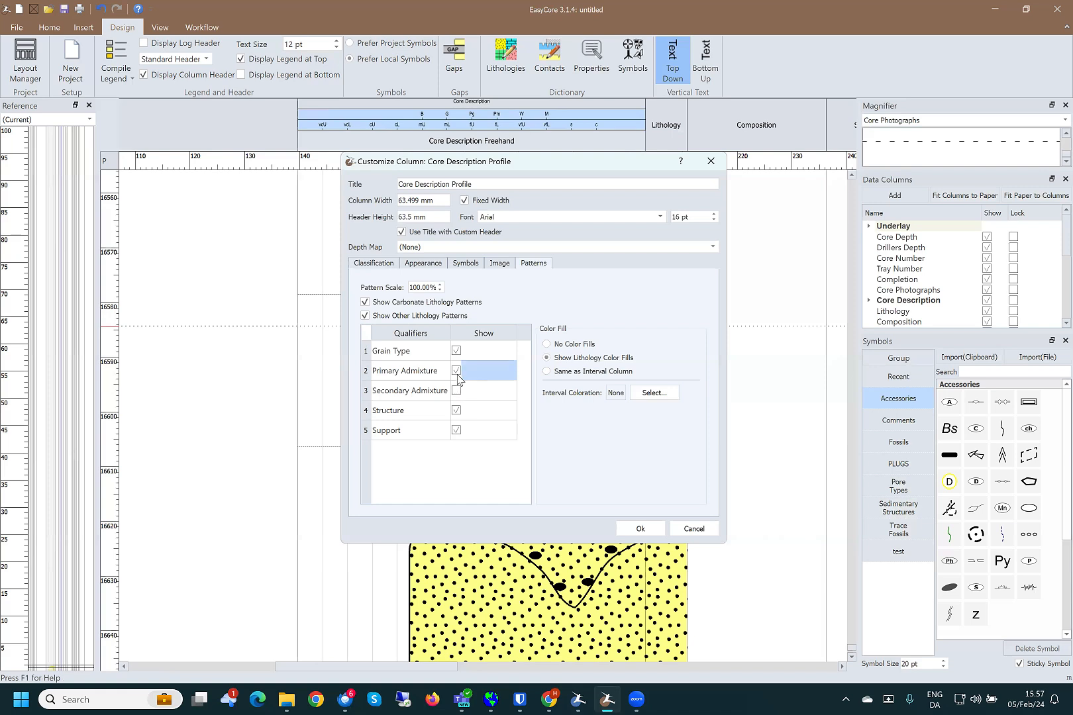
click(457, 350)
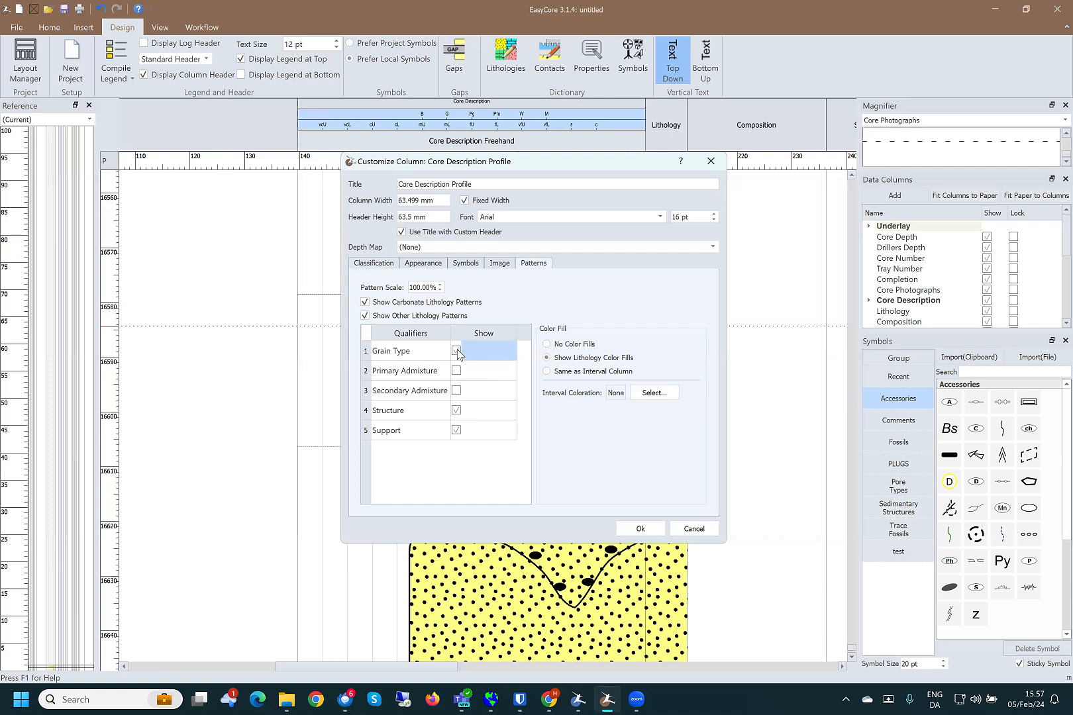
click(457, 411)
click(456, 430)
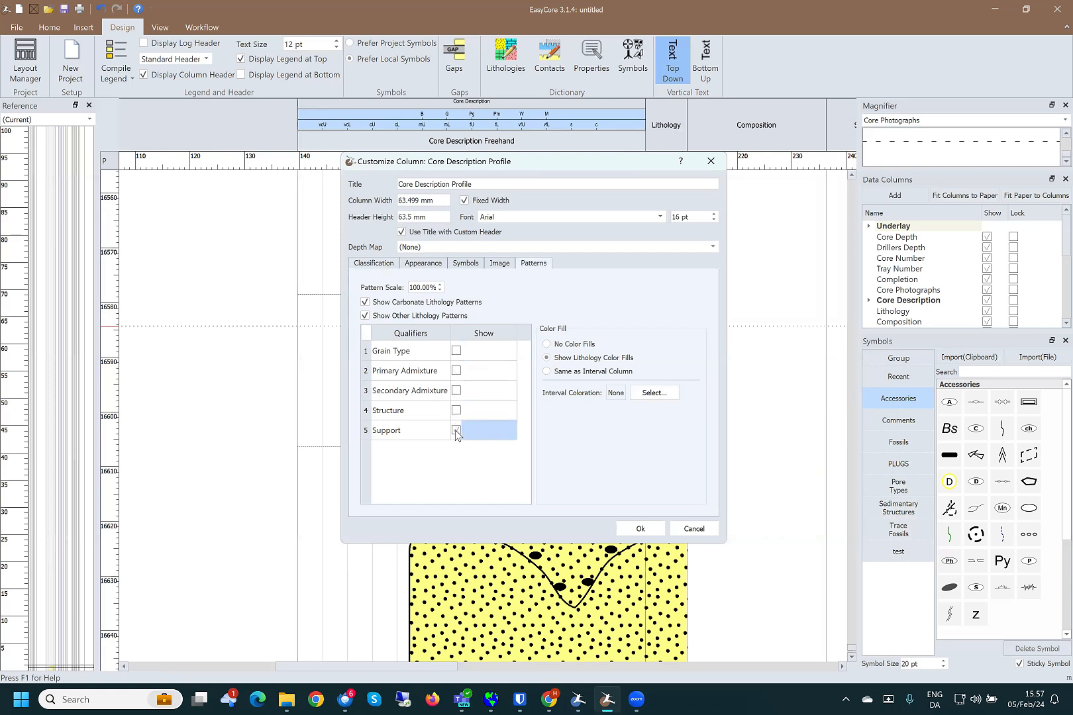
click(640, 529)
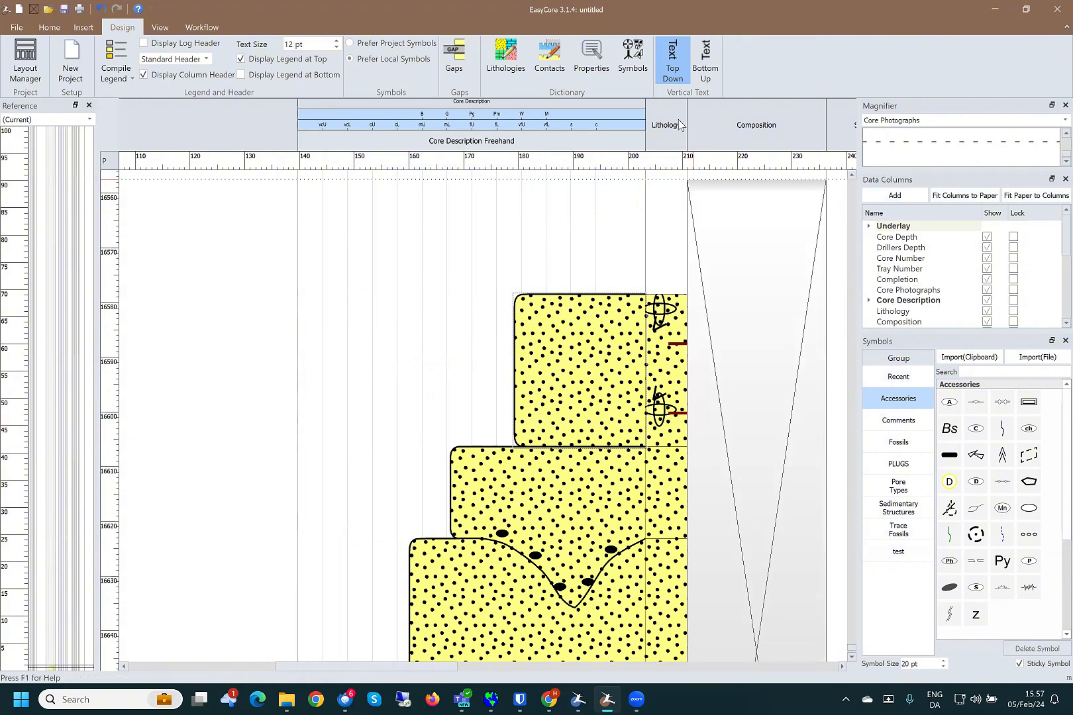
- Widen the Lithology column, and disable the display of other lithology patterns in the Core Description Profile column
drag(686, 112, 732, 119)
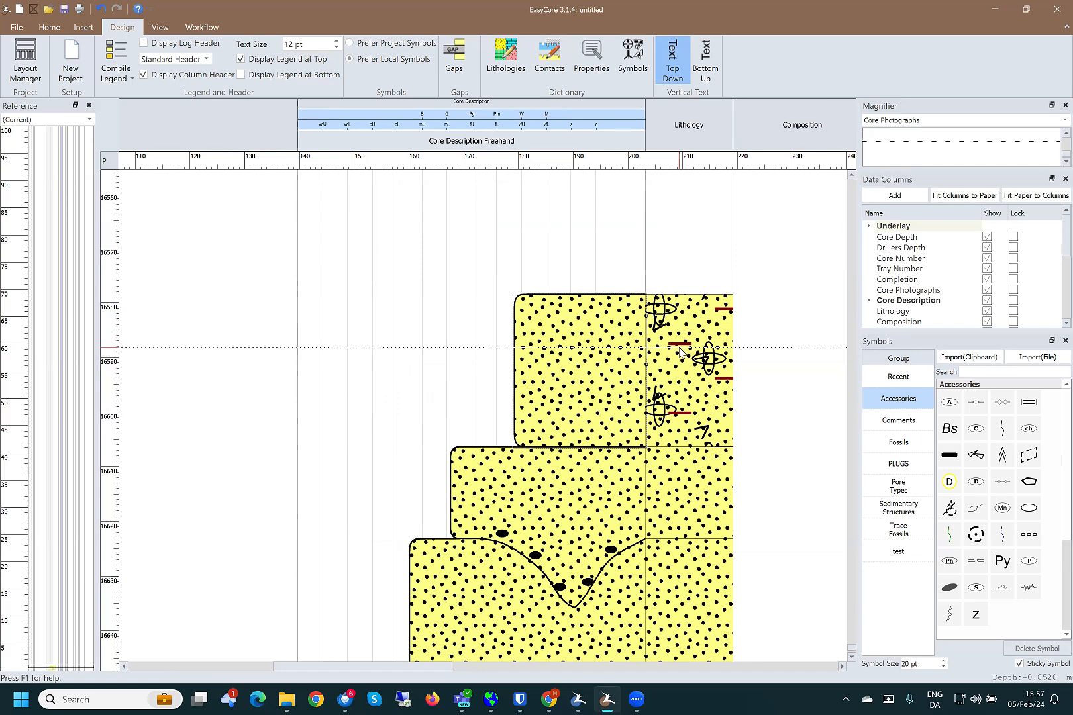
right_click(573, 351)
click(623, 359)
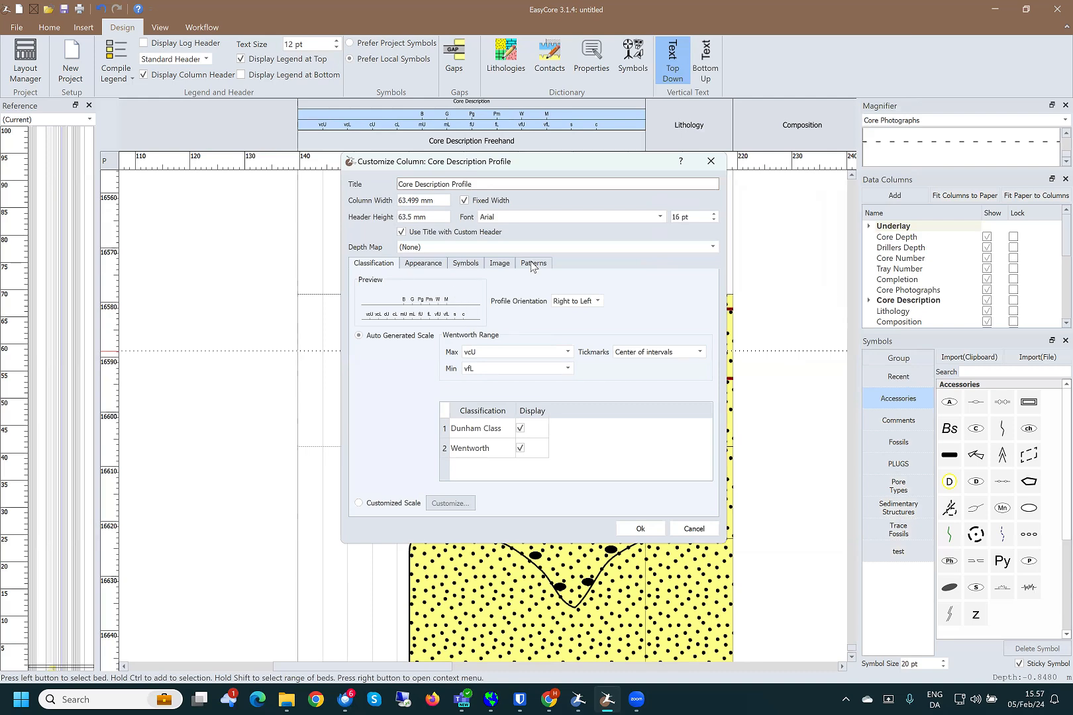
click(533, 263)
click(364, 316)
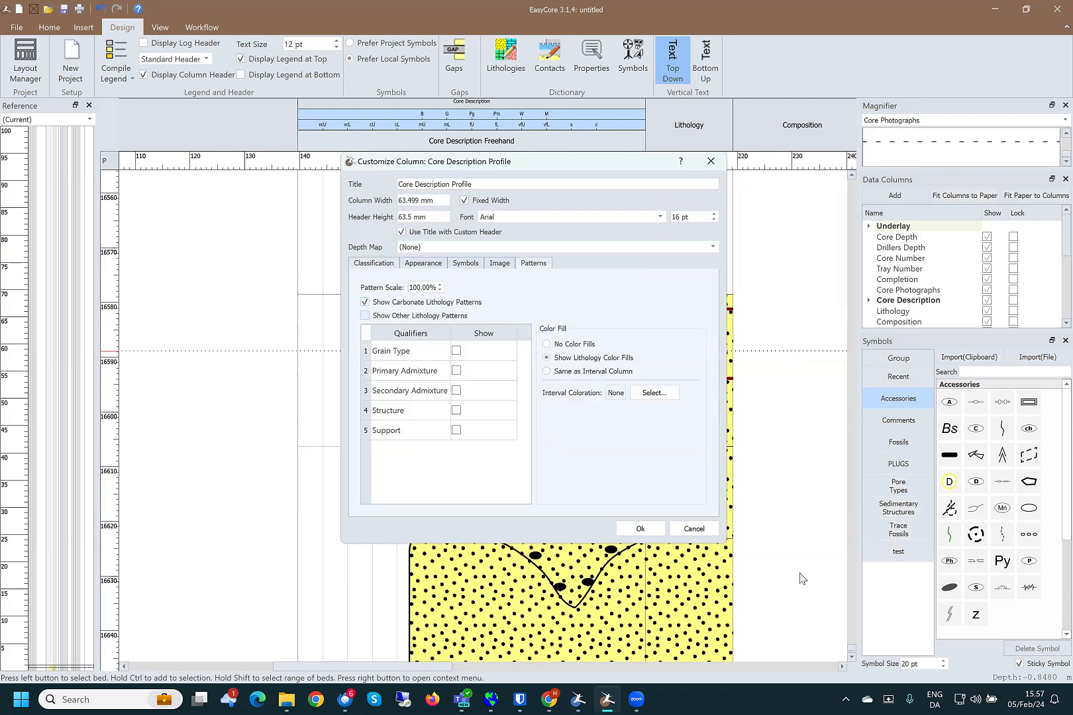
click(647, 529)
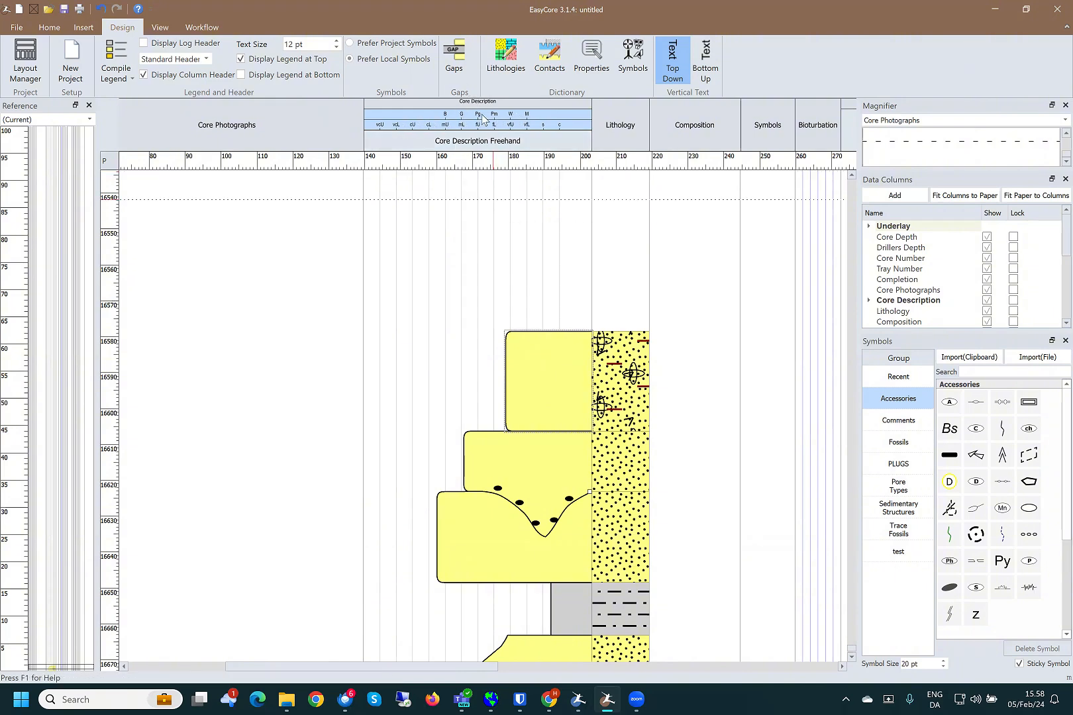
- Sketch upward- and downward-sloping structure lines inside the top sandstone bed in the Core Description Freehand column
click(463, 146)
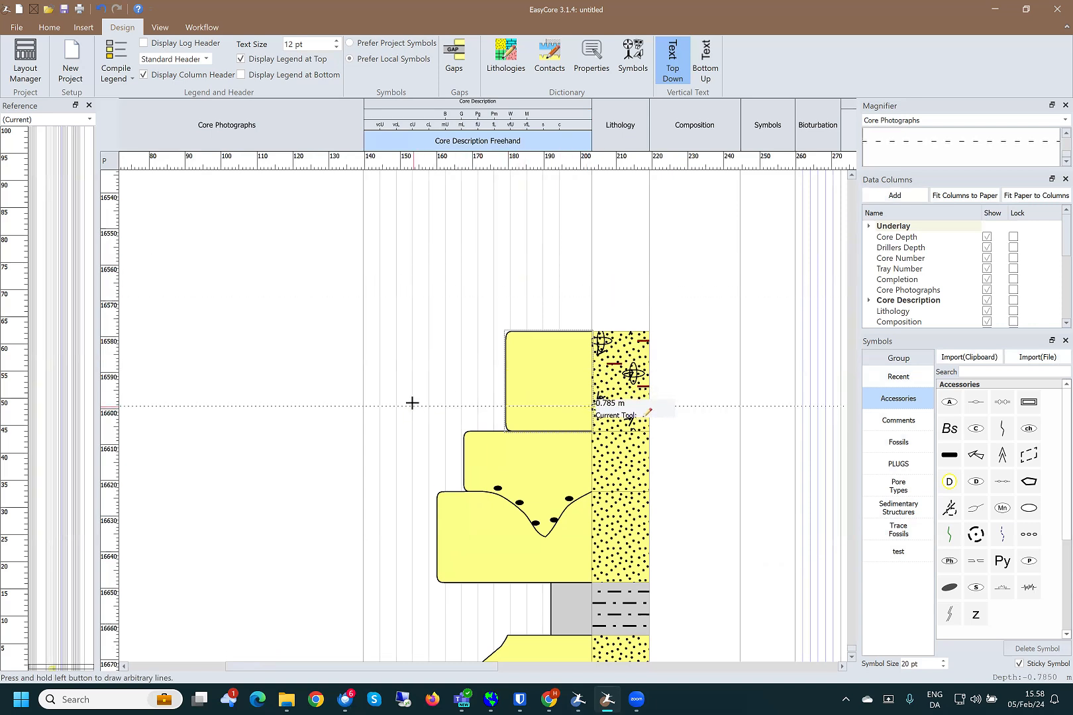
mouse_move(514, 379)
mouse_down()
mouse_move(553, 353)
mouse_move(535, 373)
mouse_move(574, 354)
mouse_up()
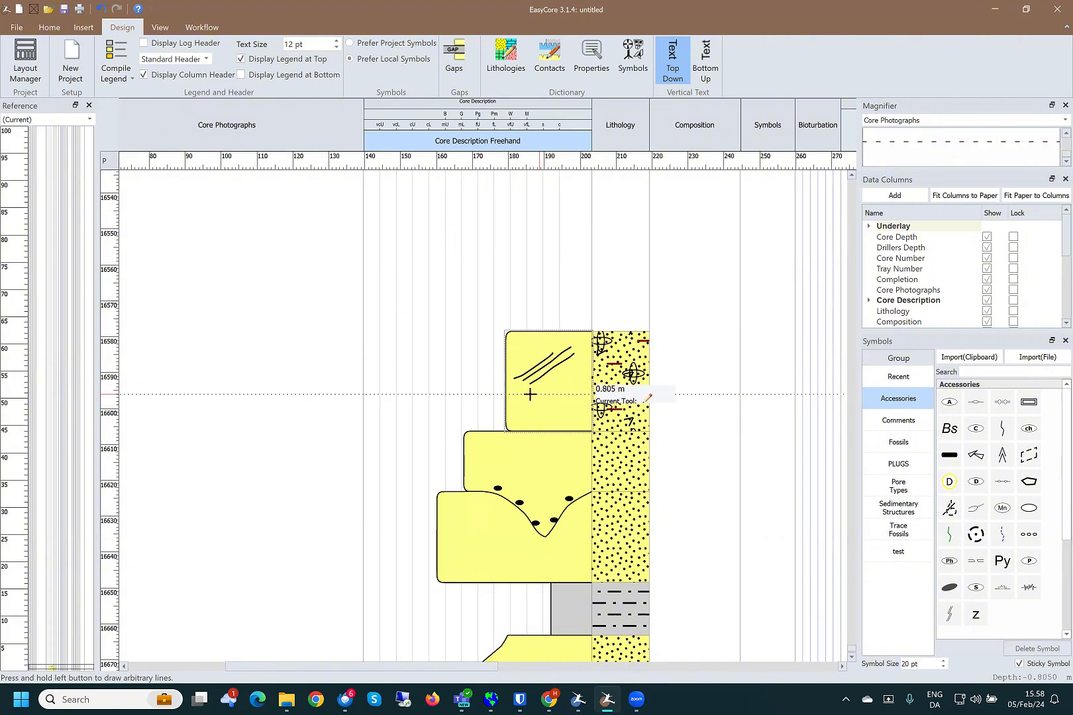
drag(514, 379, 573, 416)
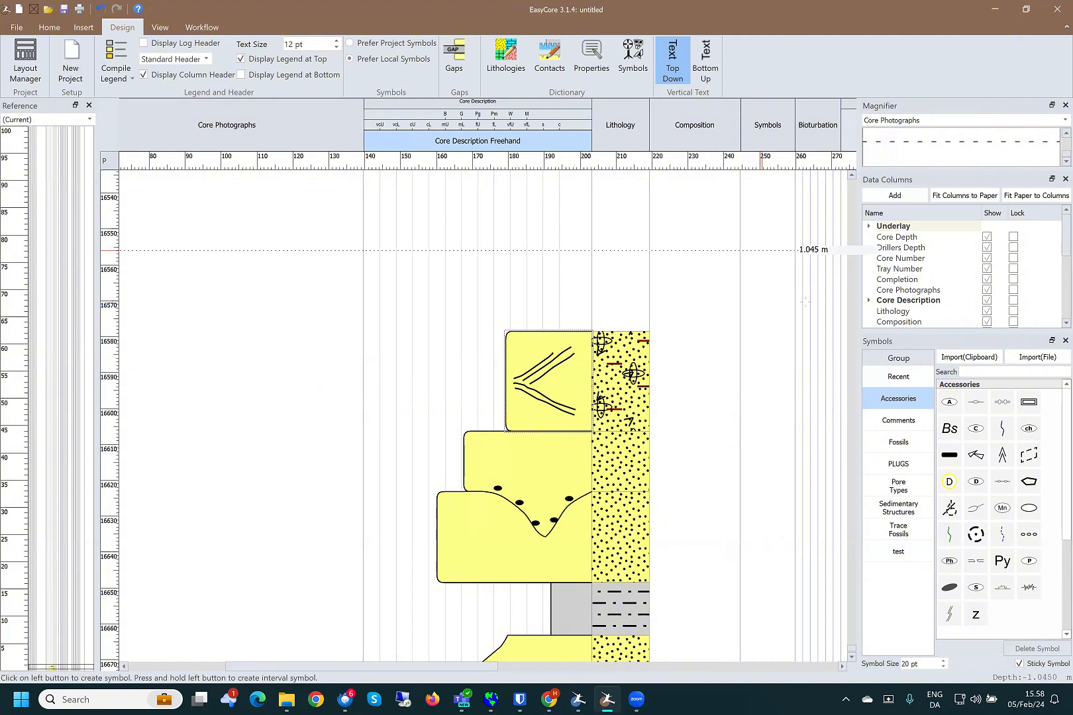
- Expand the Core Description group in the enlarged data column list, then hide and show the Core Description Freehand column again
click(868, 301)
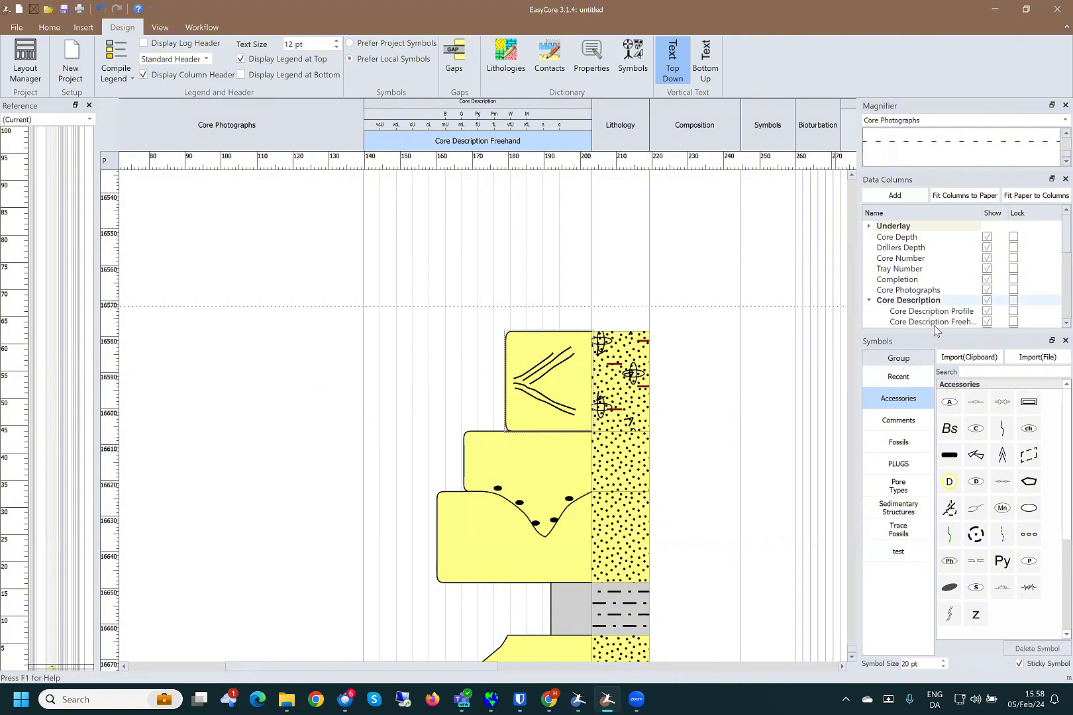
drag(930, 333, 933, 582)
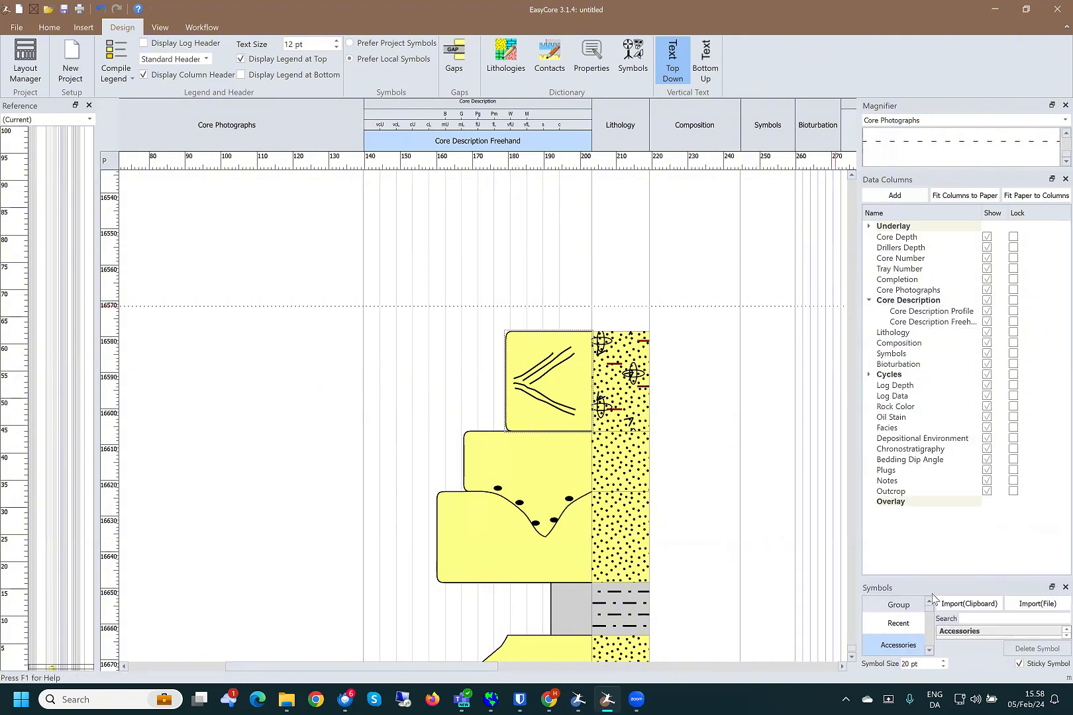
click(987, 323)
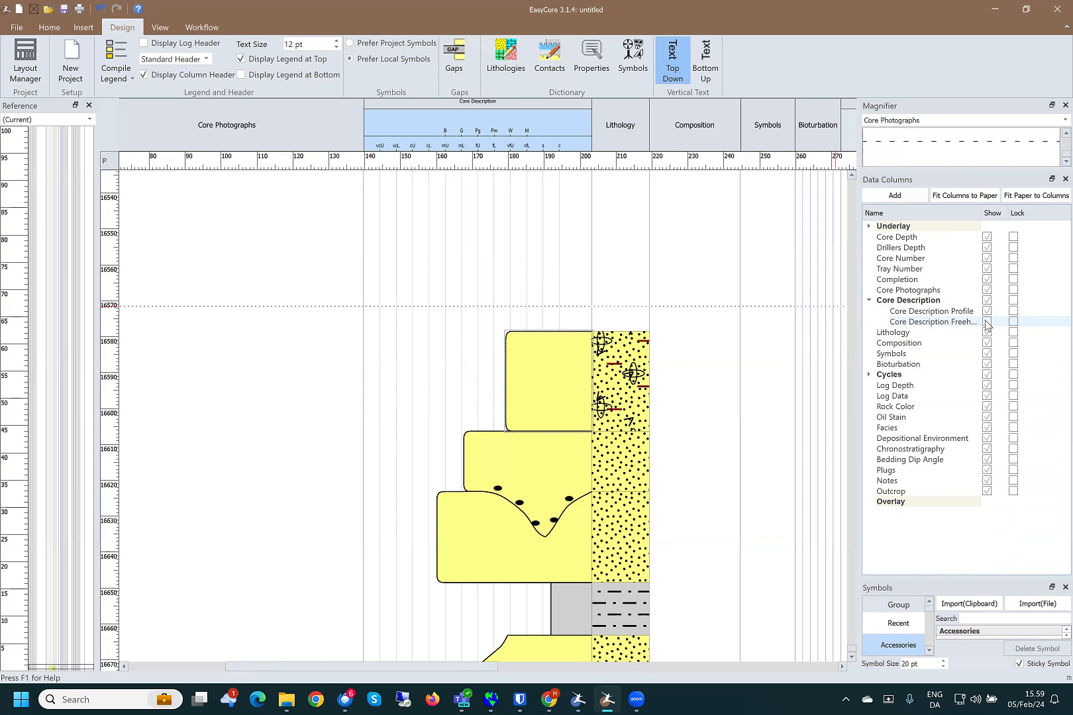
click(986, 322)
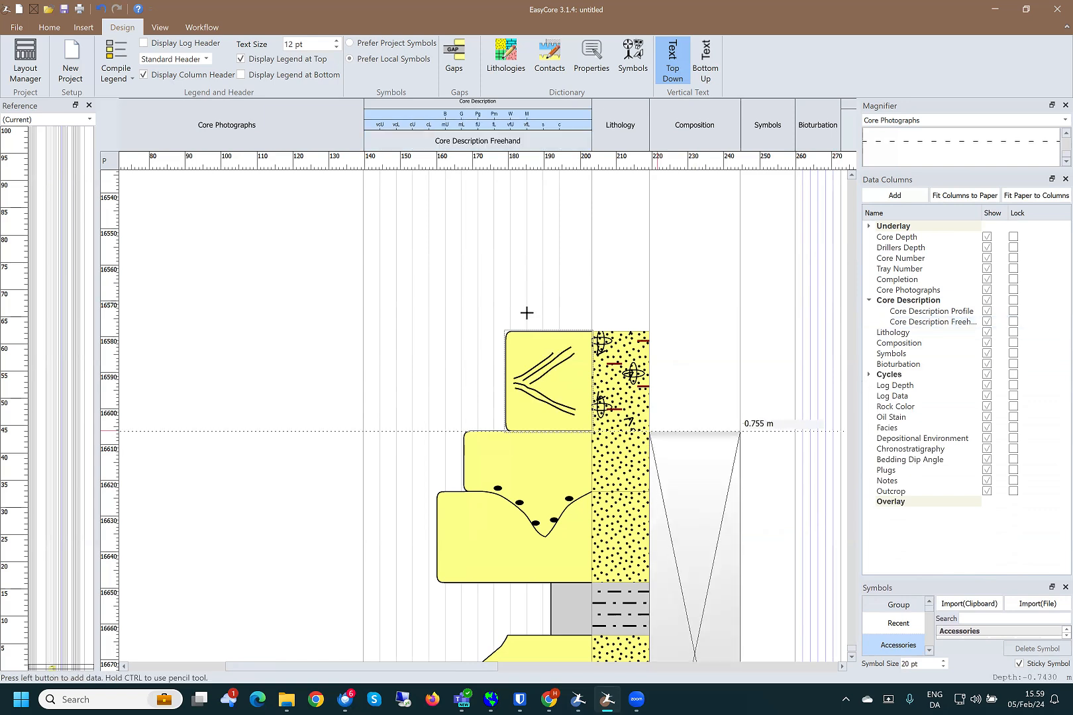
click(428, 355)
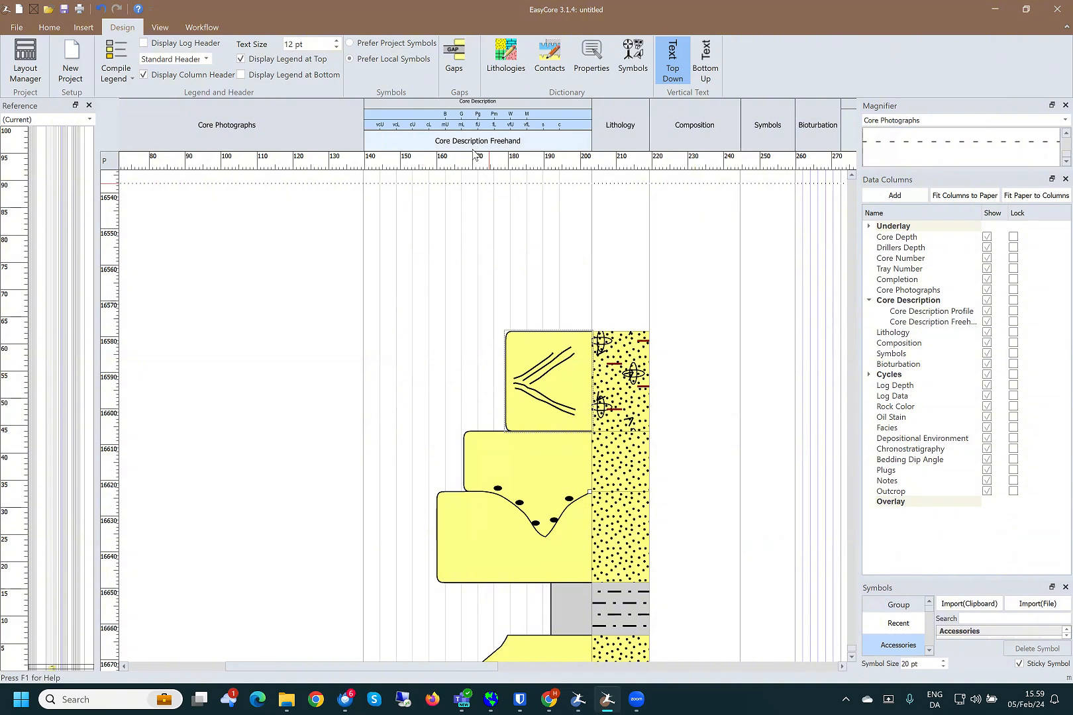
- Sketch a question mark beside the uppermost sandstone bed in the Core Description Freehand column, and hide that column
mouse_move(414, 358)
mouse_down()
mouse_move(433, 366)
mouse_move(432, 379)
mouse_up()
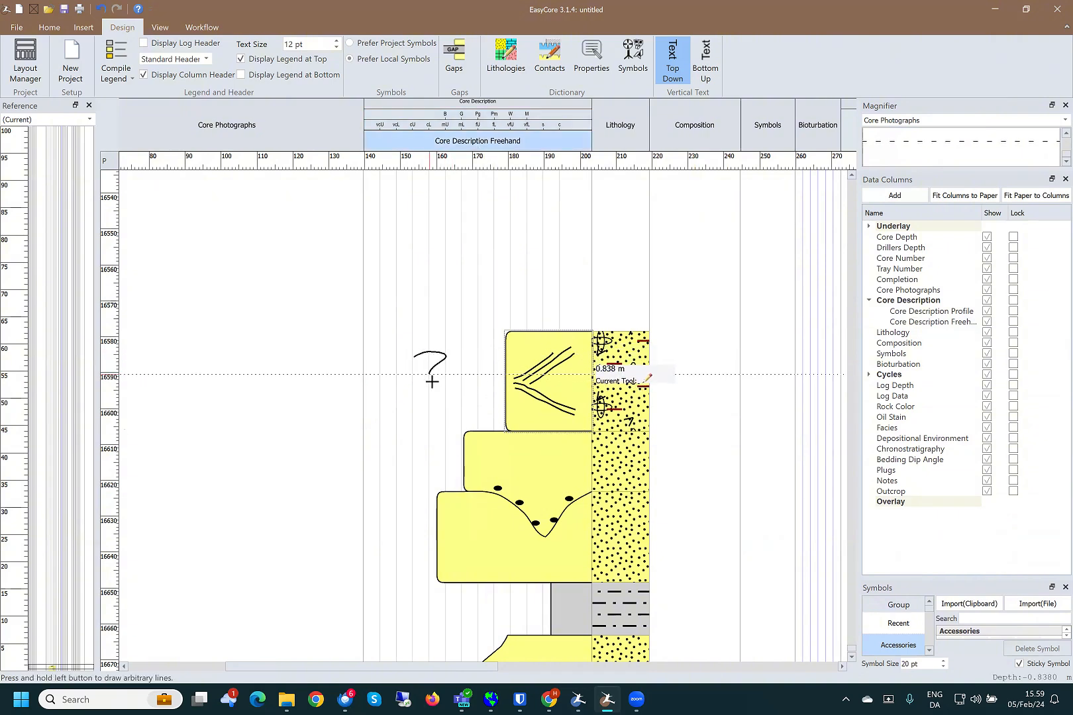
click(432, 395)
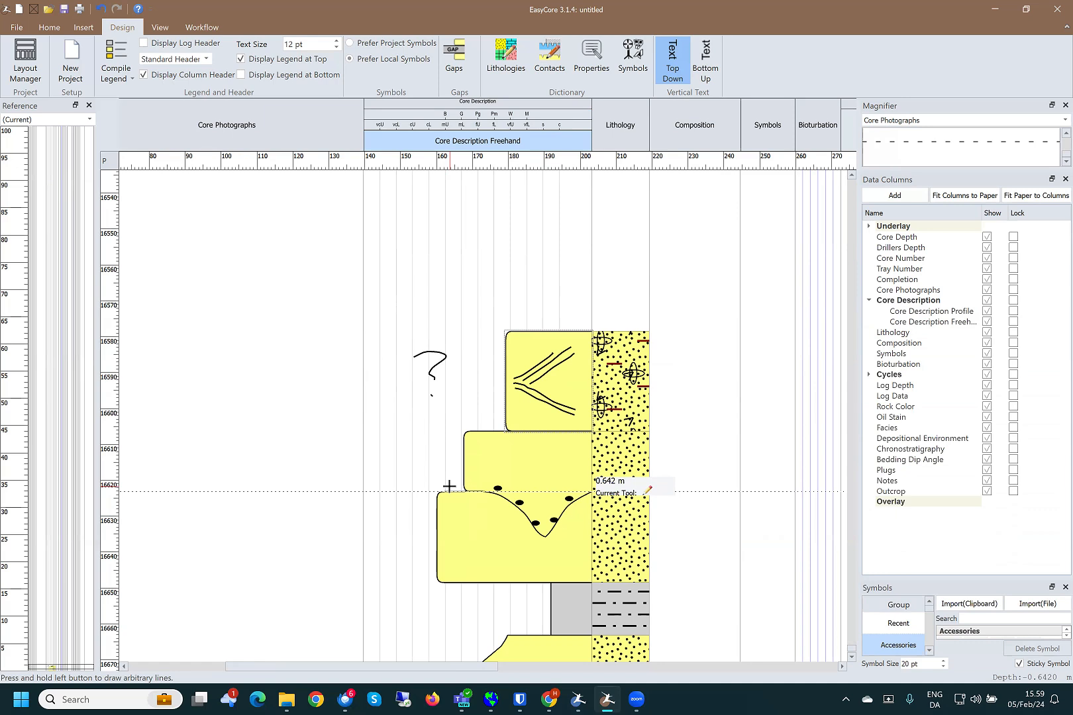
click(986, 322)
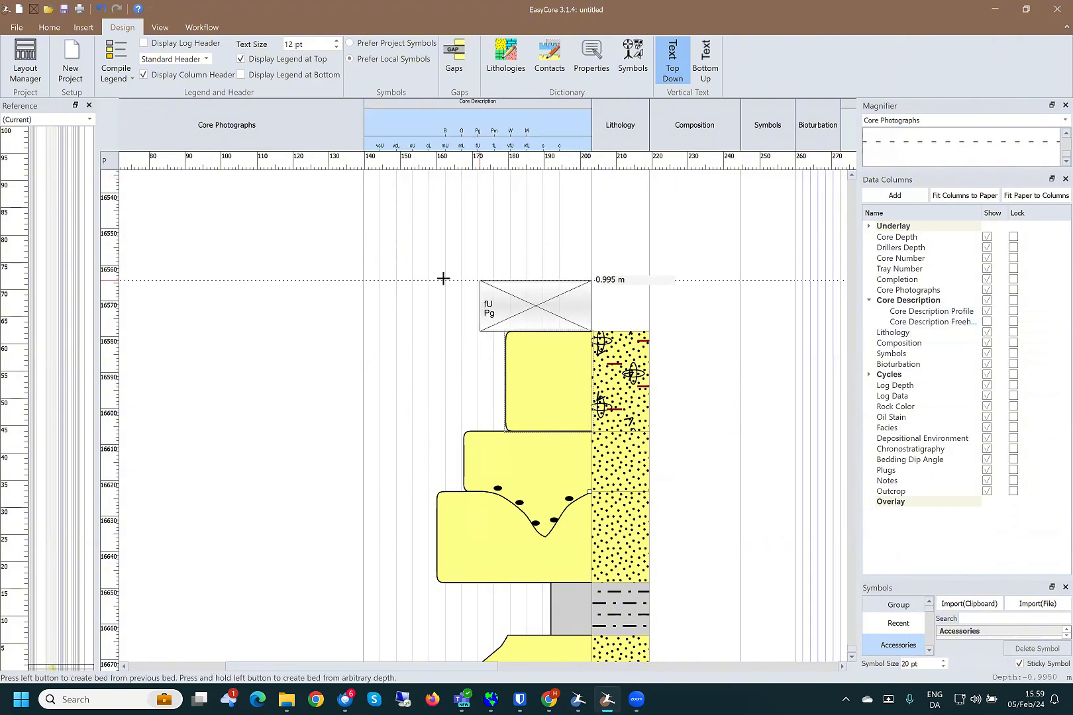
- Add a cU bed on top of the log up to 1.42 m and convert it to an interbedded section
scroll(414, 240, up, 3)
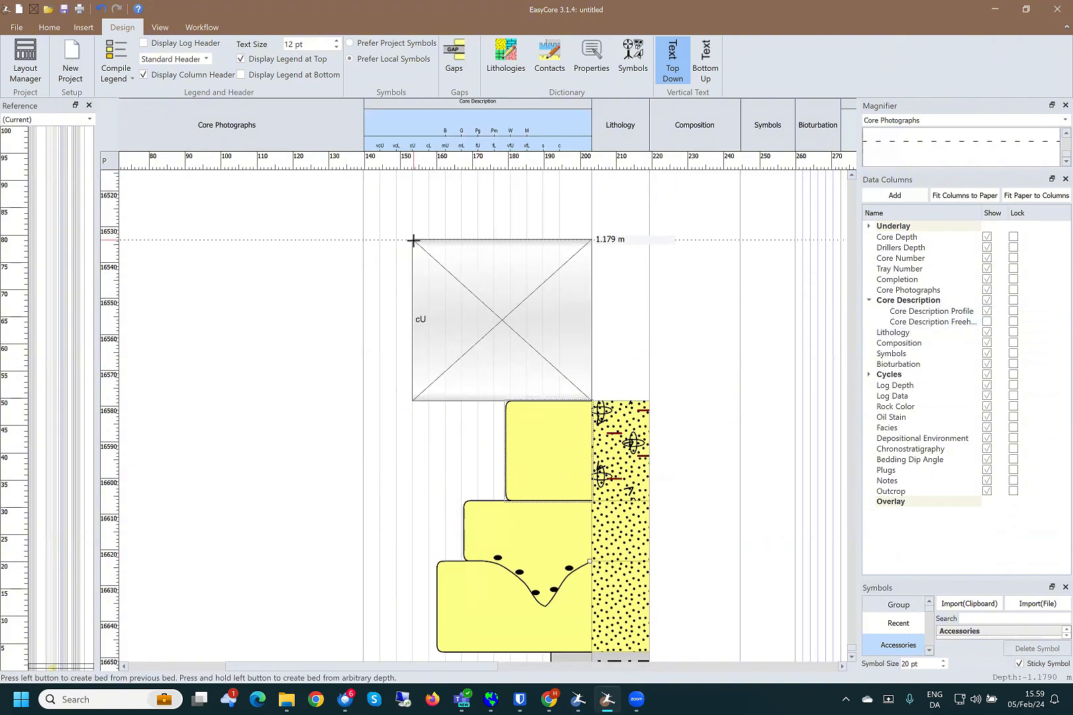
scroll(414, 240, up, 5)
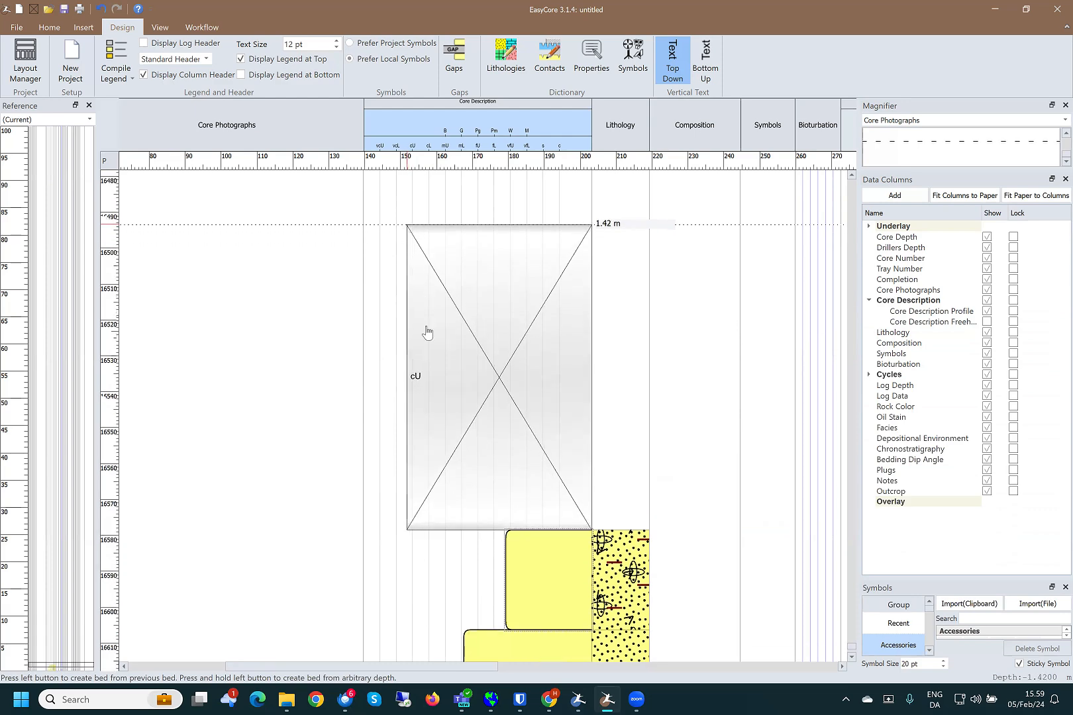
click(427, 332)
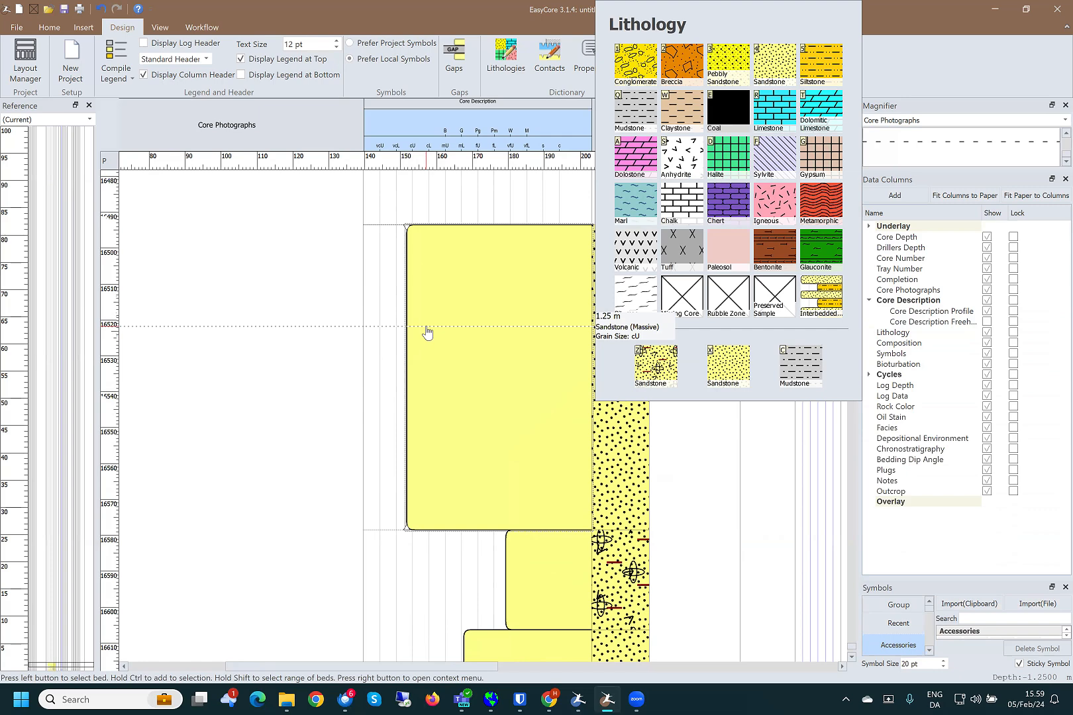
click(815, 296)
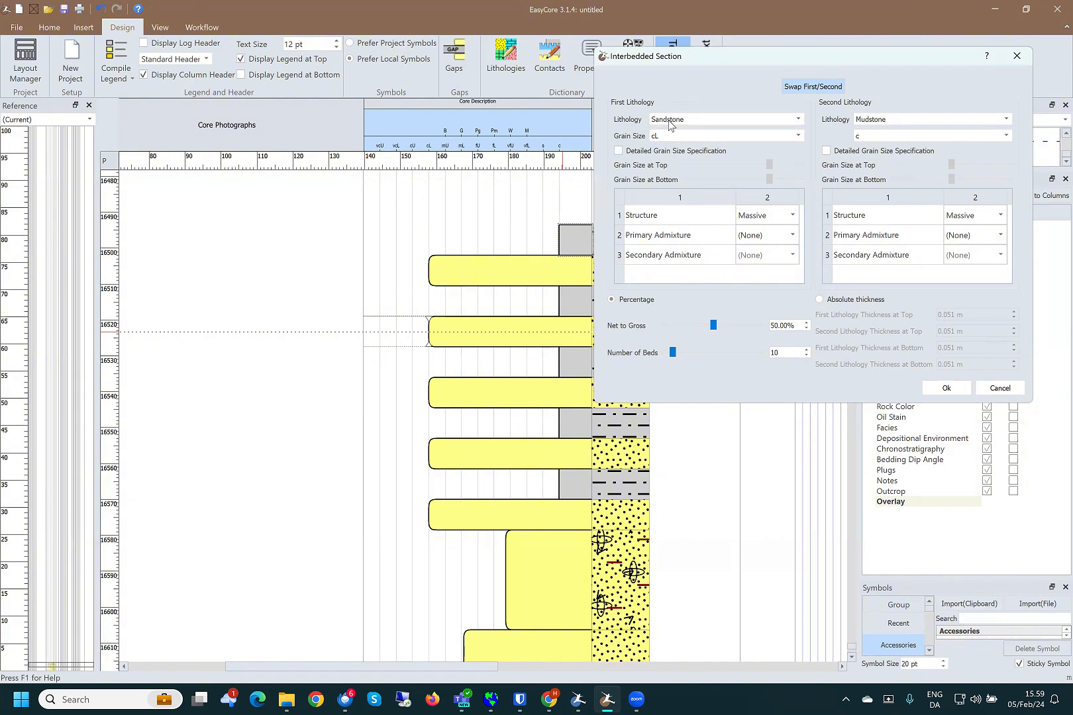
- Set the interbedded section's first lithology to Claystone at 11%, with 39 beds
click(735, 120)
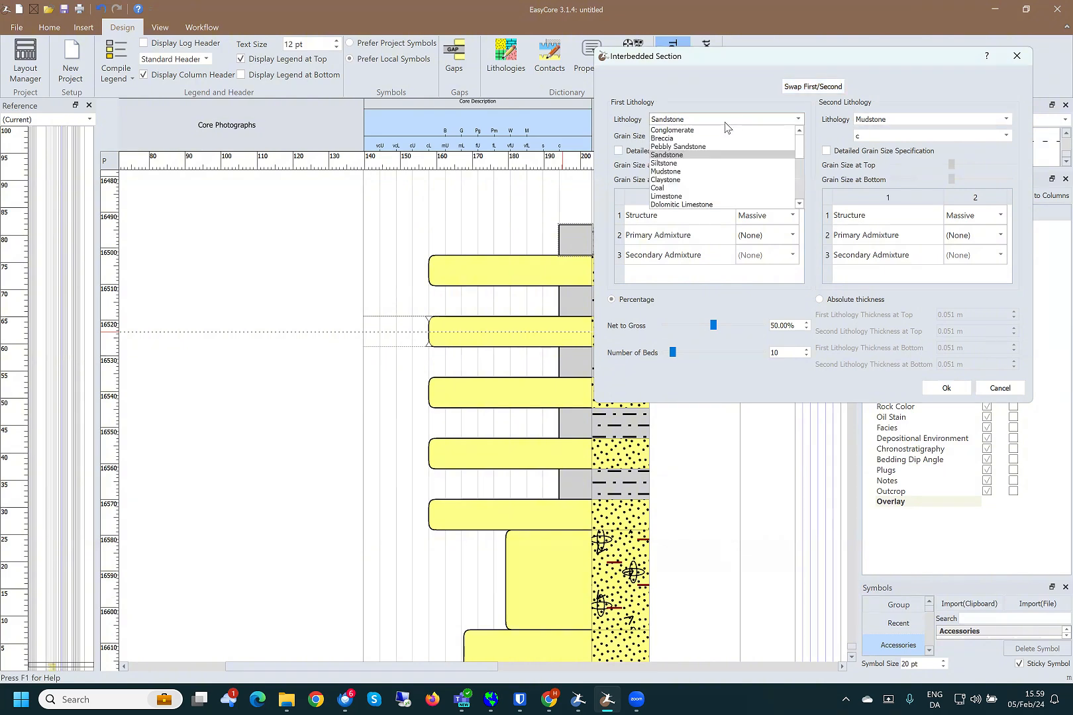
click(667, 180)
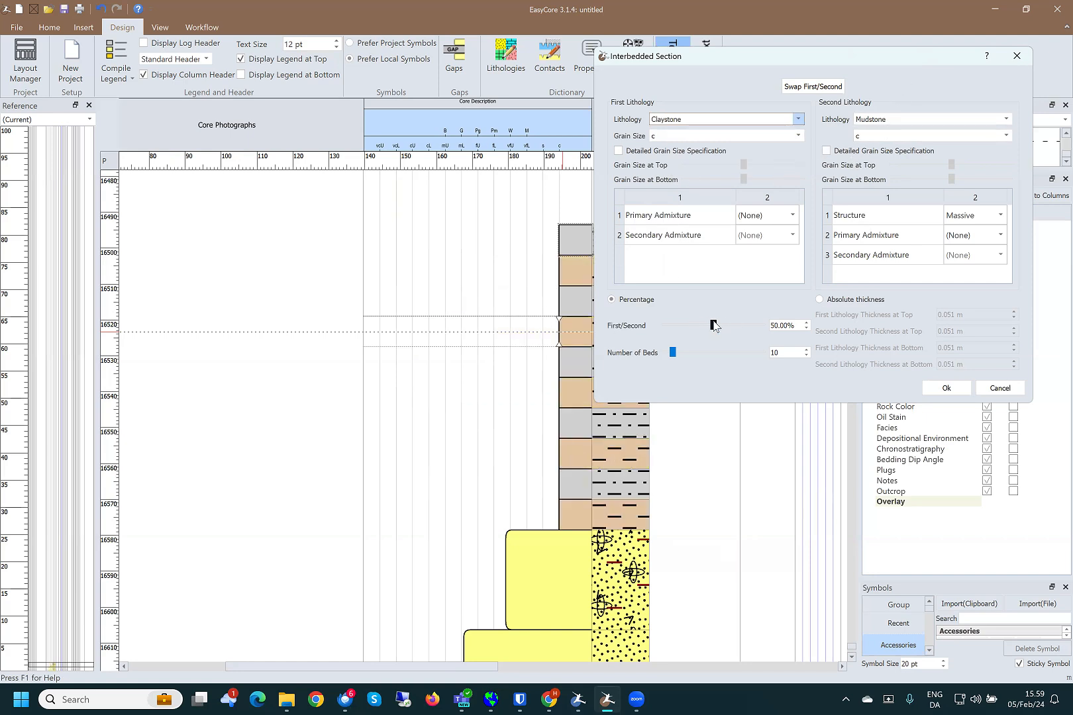
drag(713, 325, 702, 352)
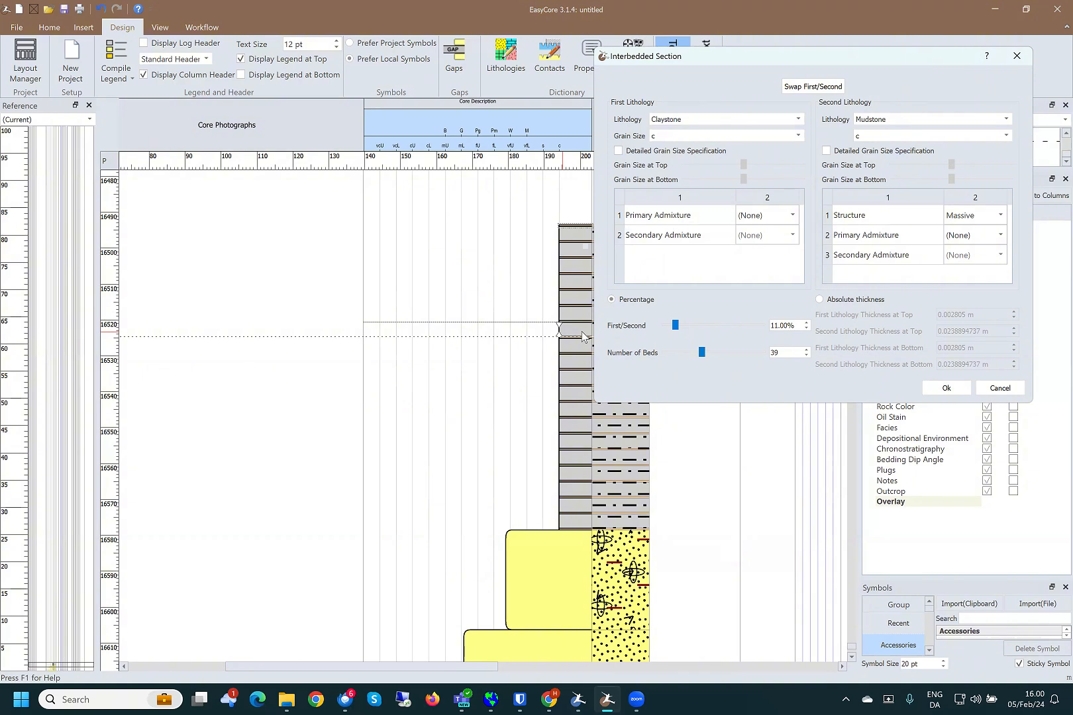
- Change the first lithology to Sandstone, specify a detailed grain size that is coarser at the bottom than at the top, and accept the section
click(707, 120)
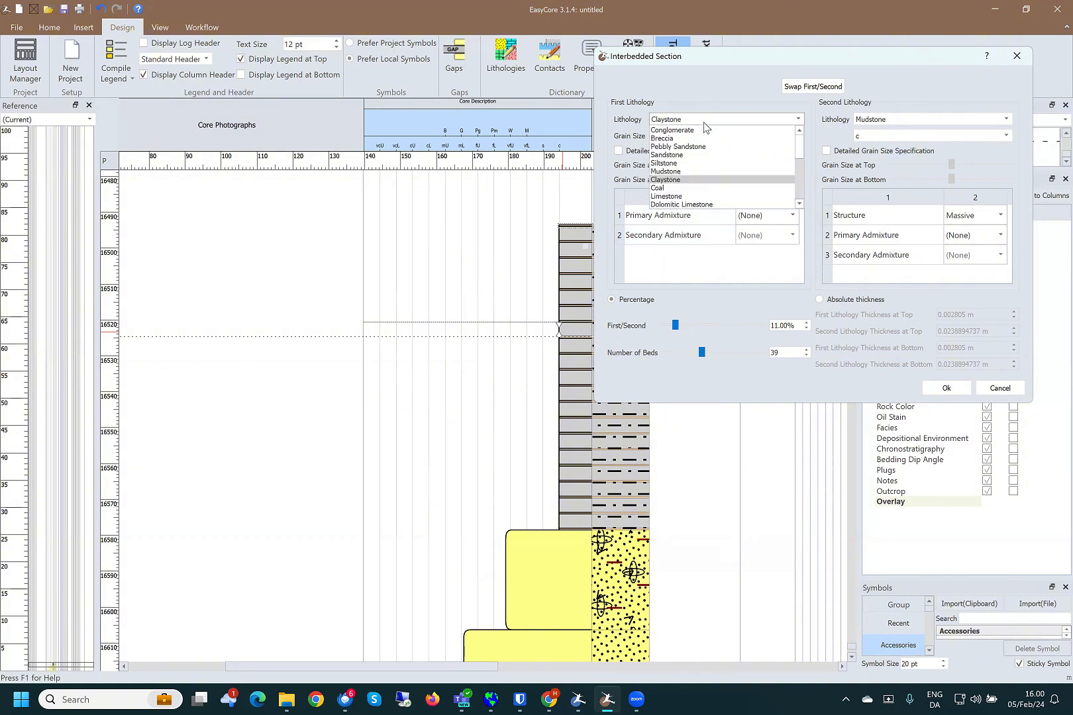
click(676, 155)
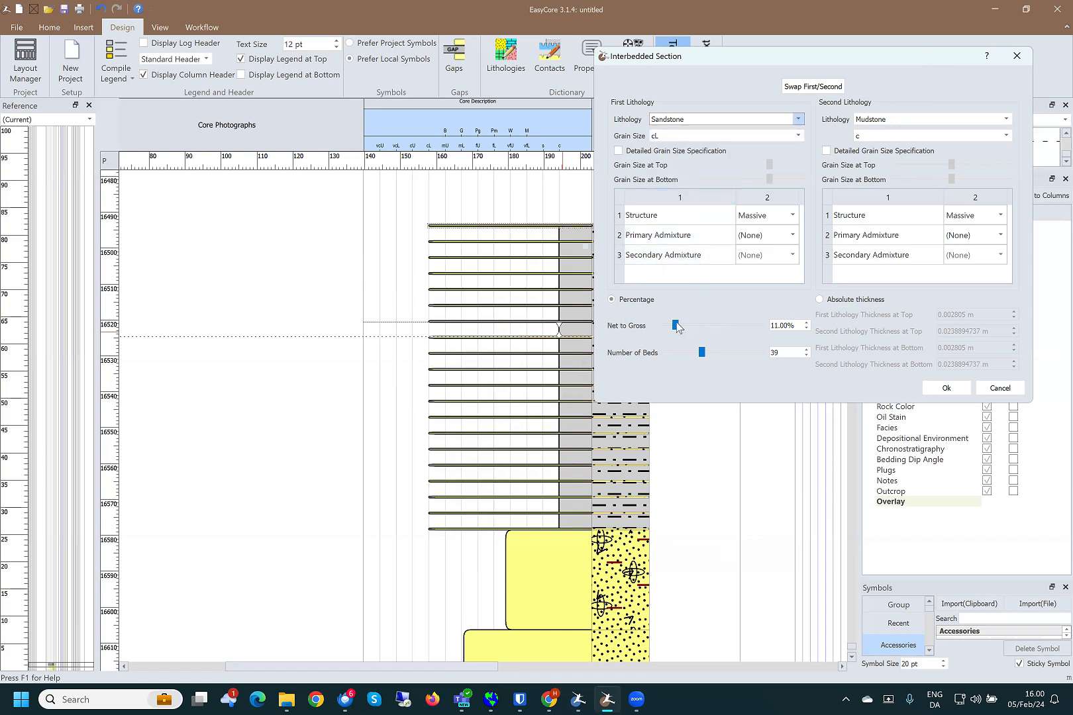
click(618, 151)
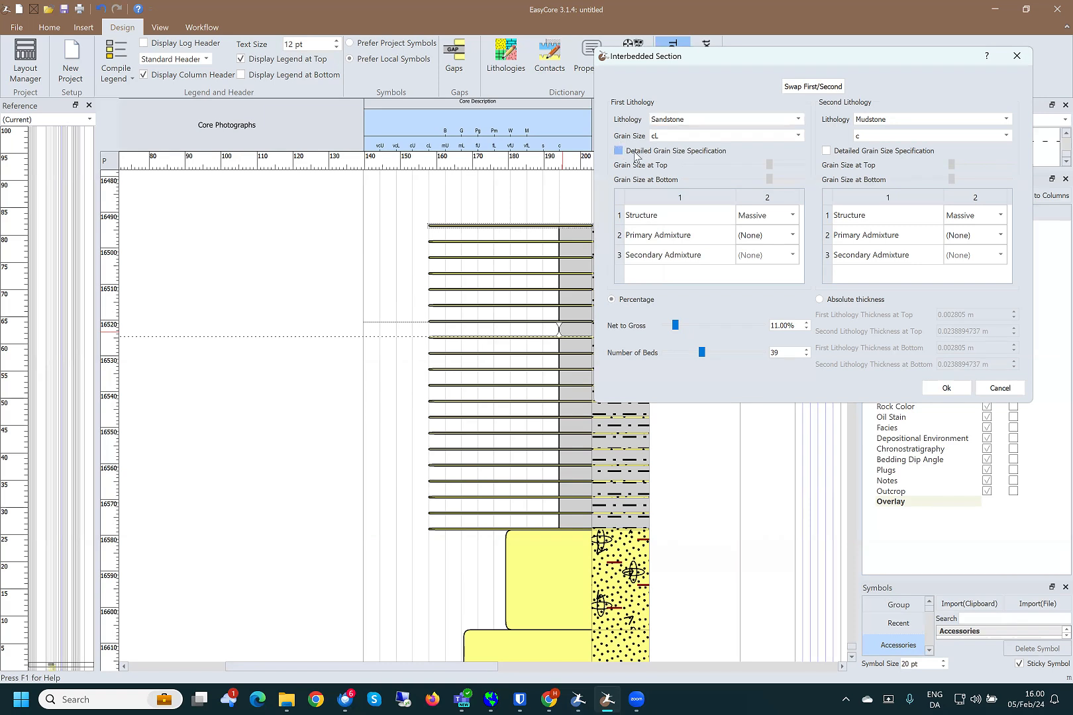
mouse_move(769, 179)
mouse_down()
mouse_move(720, 183)
mouse_move(752, 182)
mouse_up()
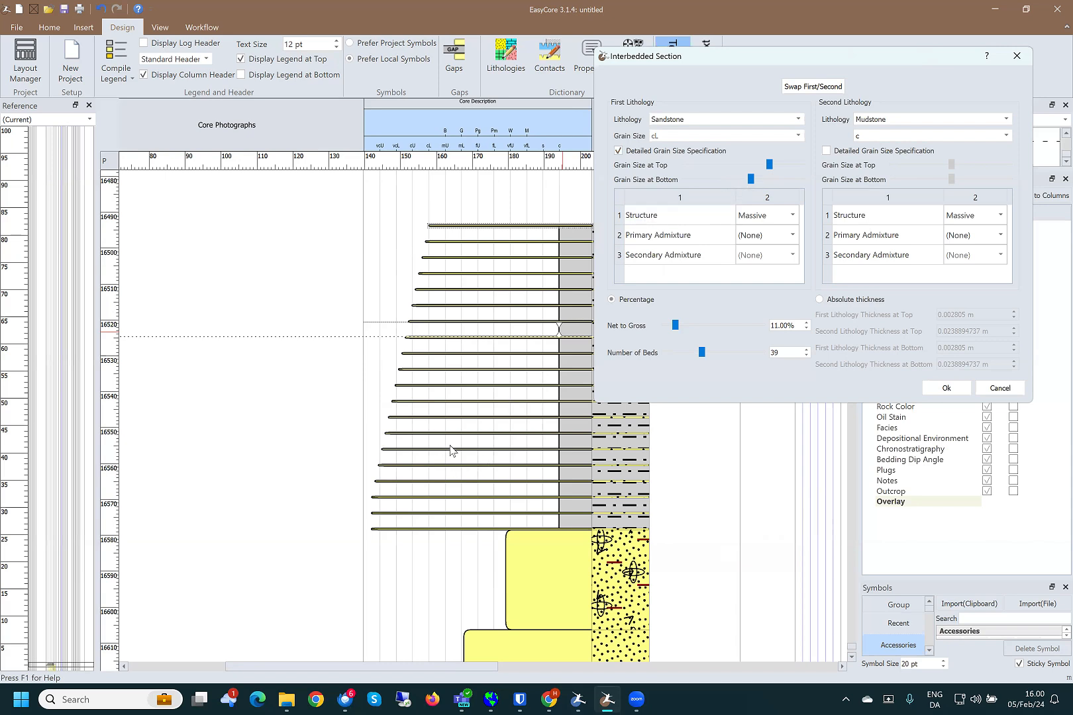
click(949, 388)
- Shorten one thin sandstone bed in the middle of the interbedded section to grain size mU
scroll(436, 394, up, 3)
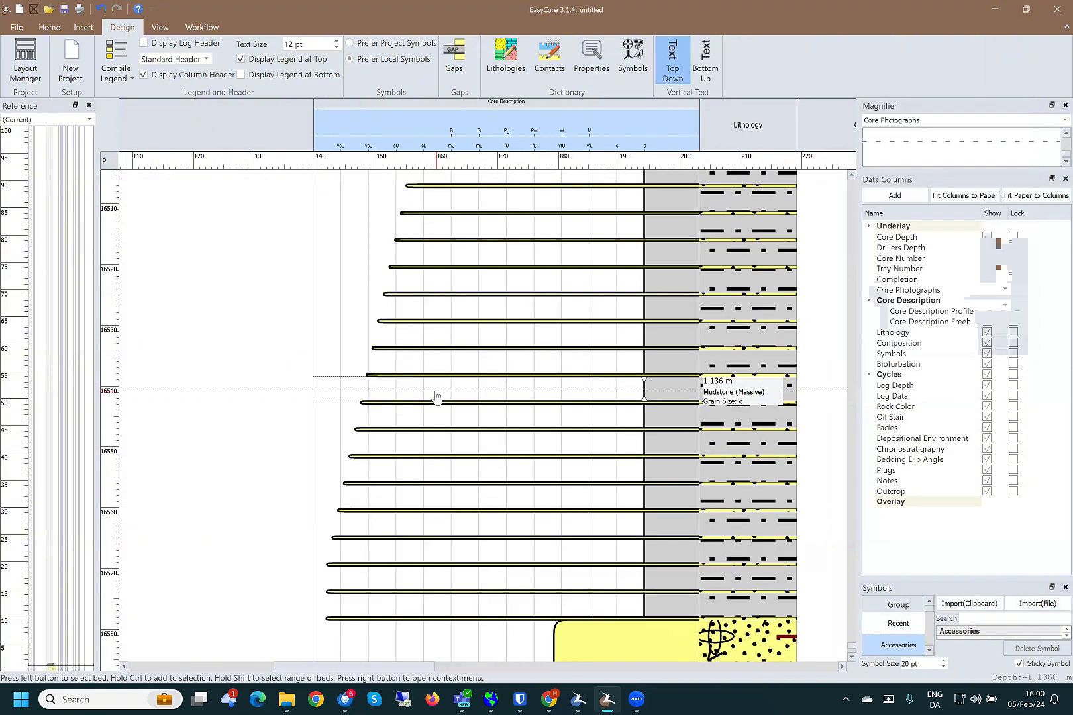
scroll(436, 395, up, 3)
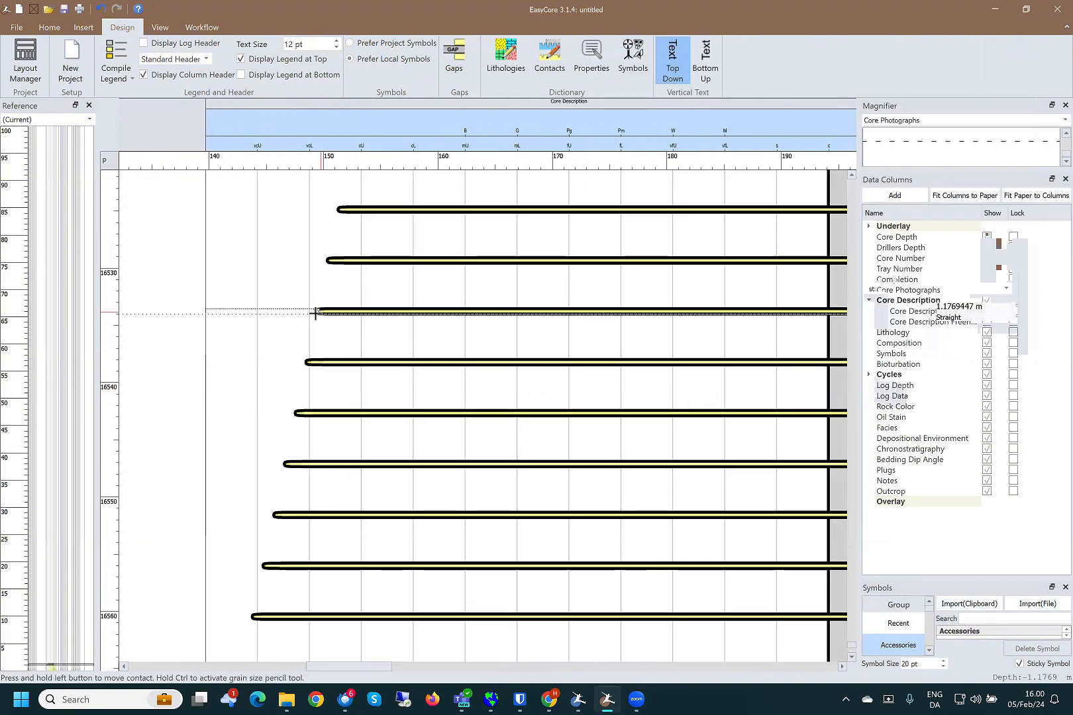
drag(315, 312, 317, 309)
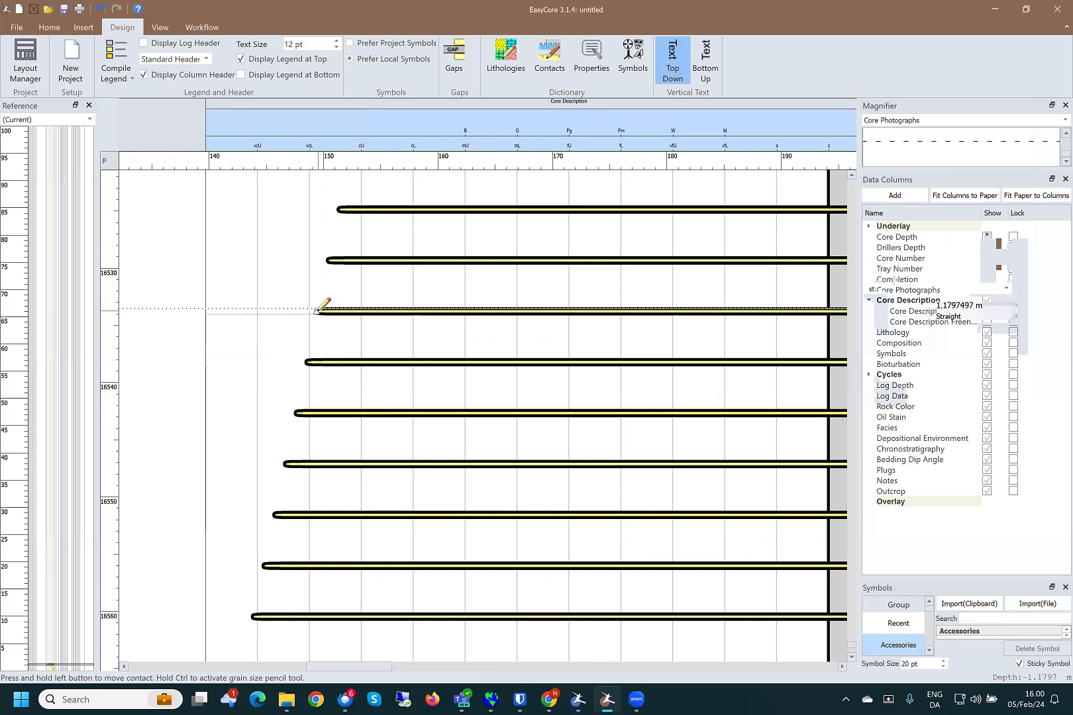
scroll(322, 308, up, 4)
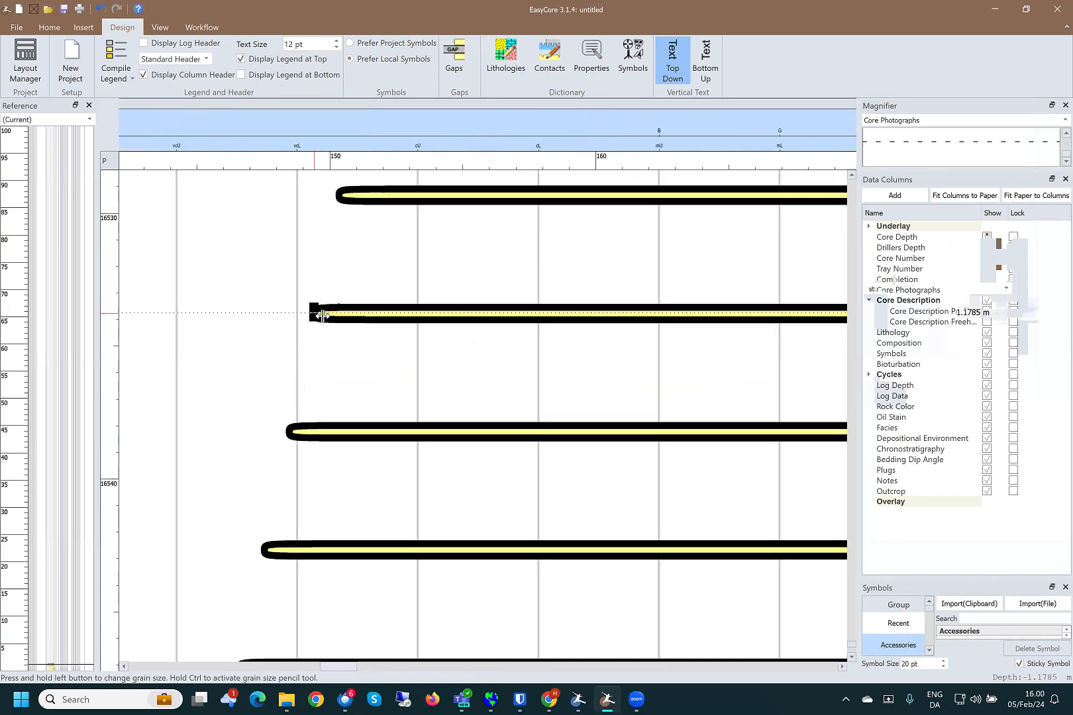
drag(652, 310, 648, 315)
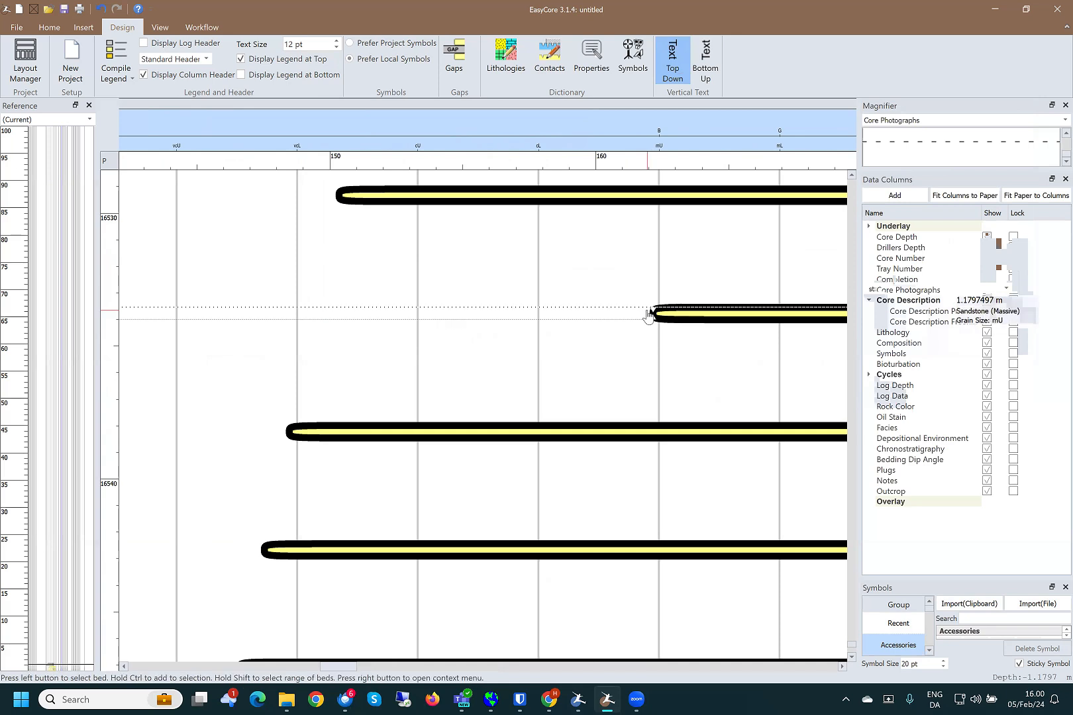
- Add a sandstone bed directly on top of the interbedded section in the Core Description Profile column
scroll(553, 366, down, 3)
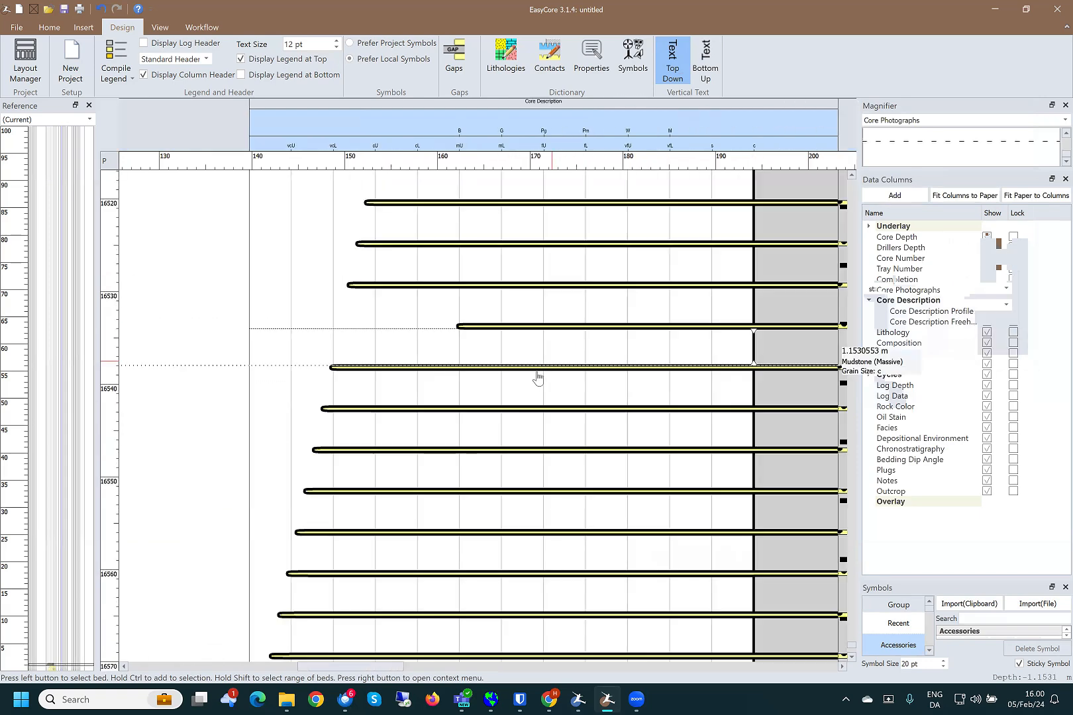
scroll(537, 374, down, 4)
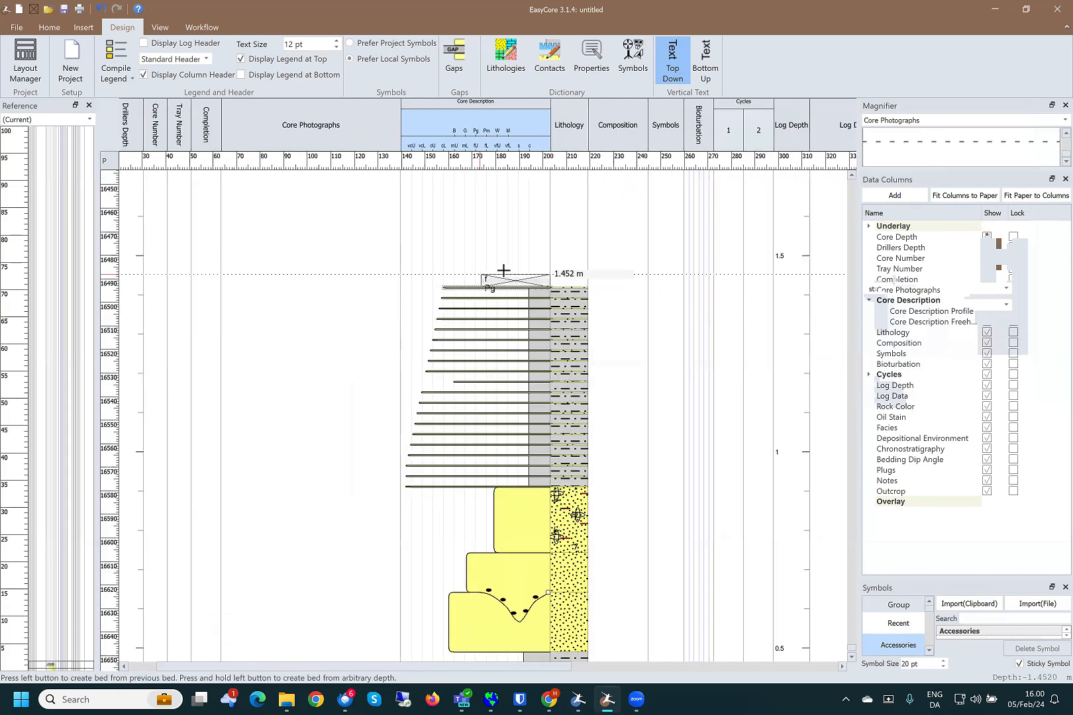
click(504, 227)
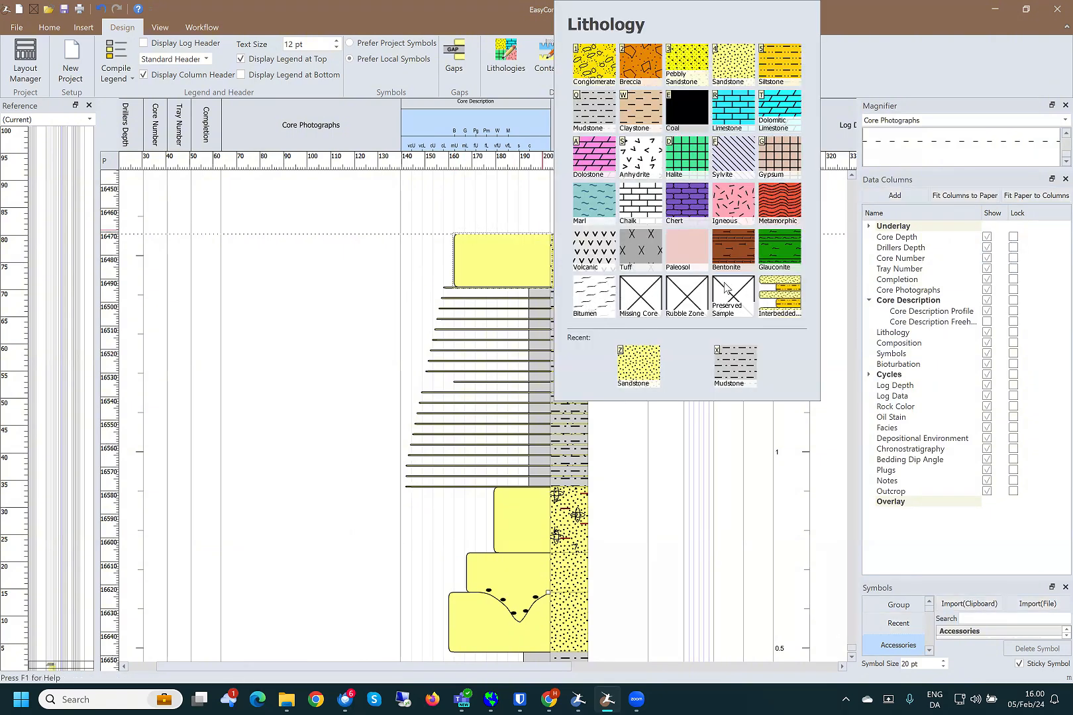
click(607, 292)
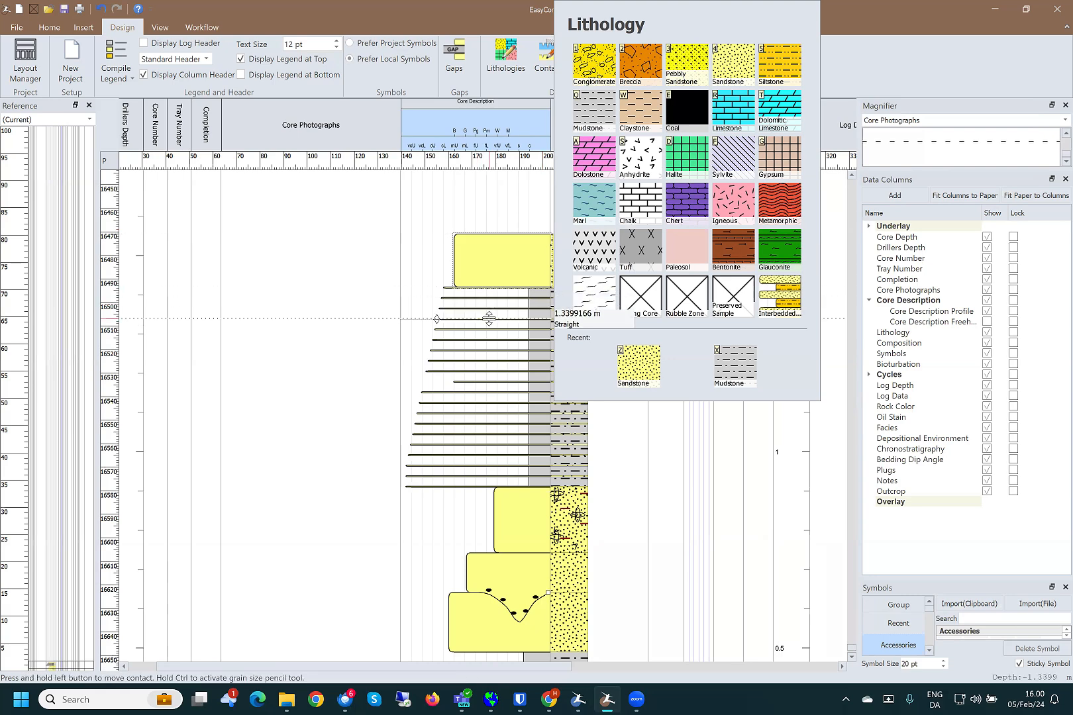
- Add a cL bed on top of the log up to 2.478 m and convert it to an interbedded sandstone and mudstone section
scroll(474, 232, up, 5)
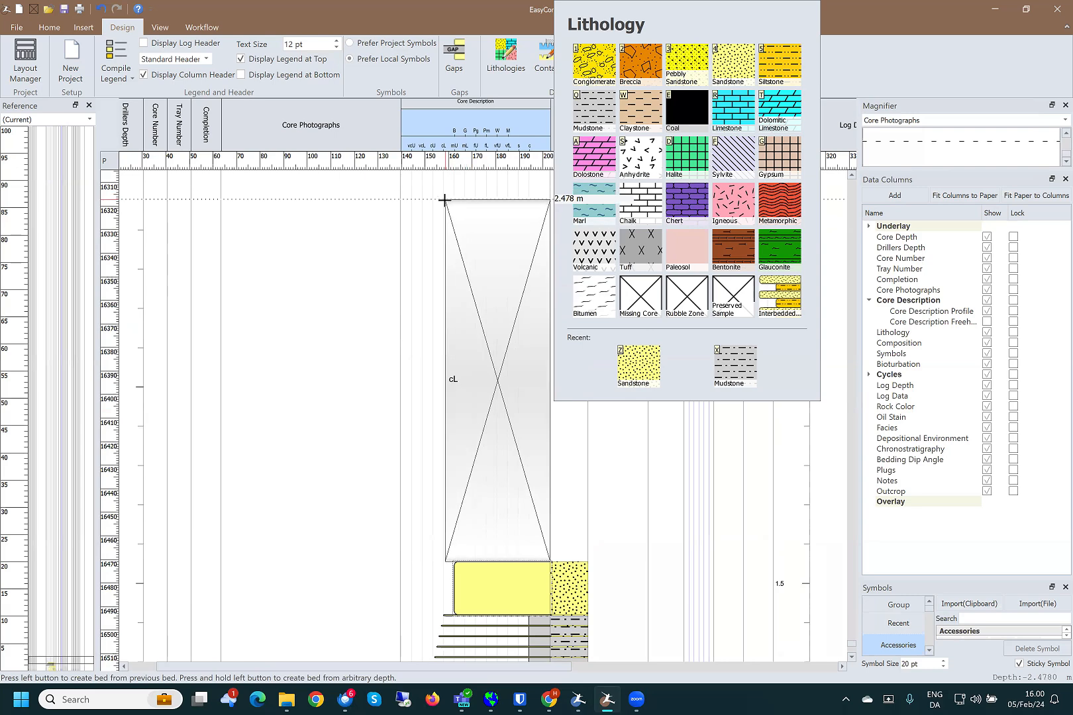
click(444, 200)
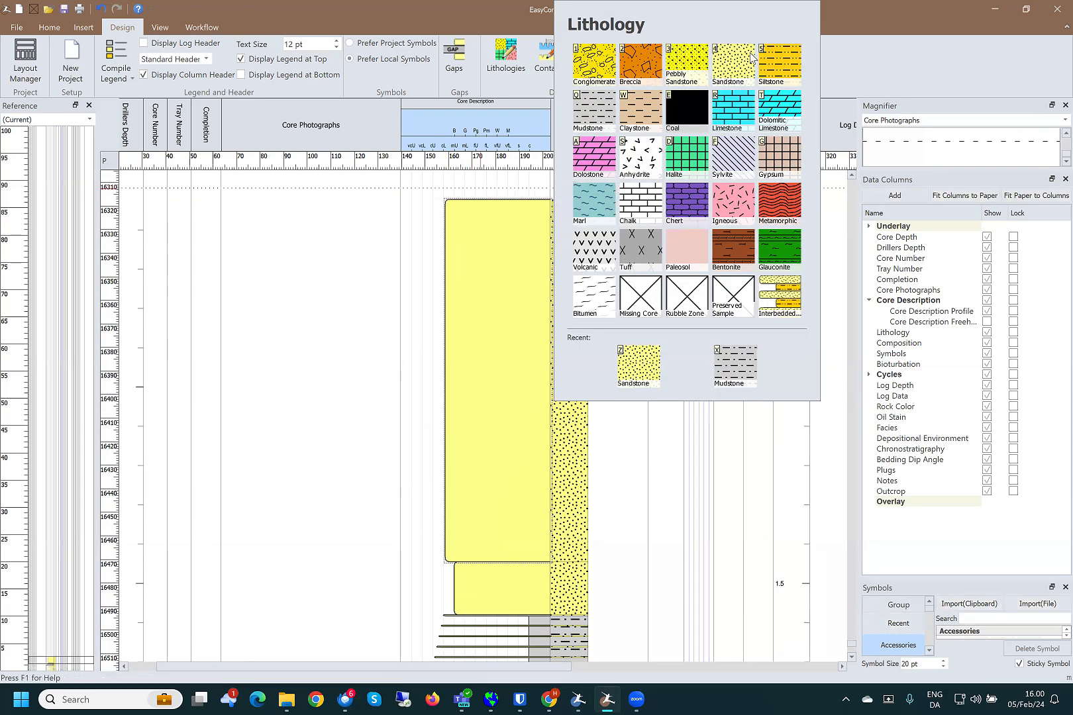
click(783, 298)
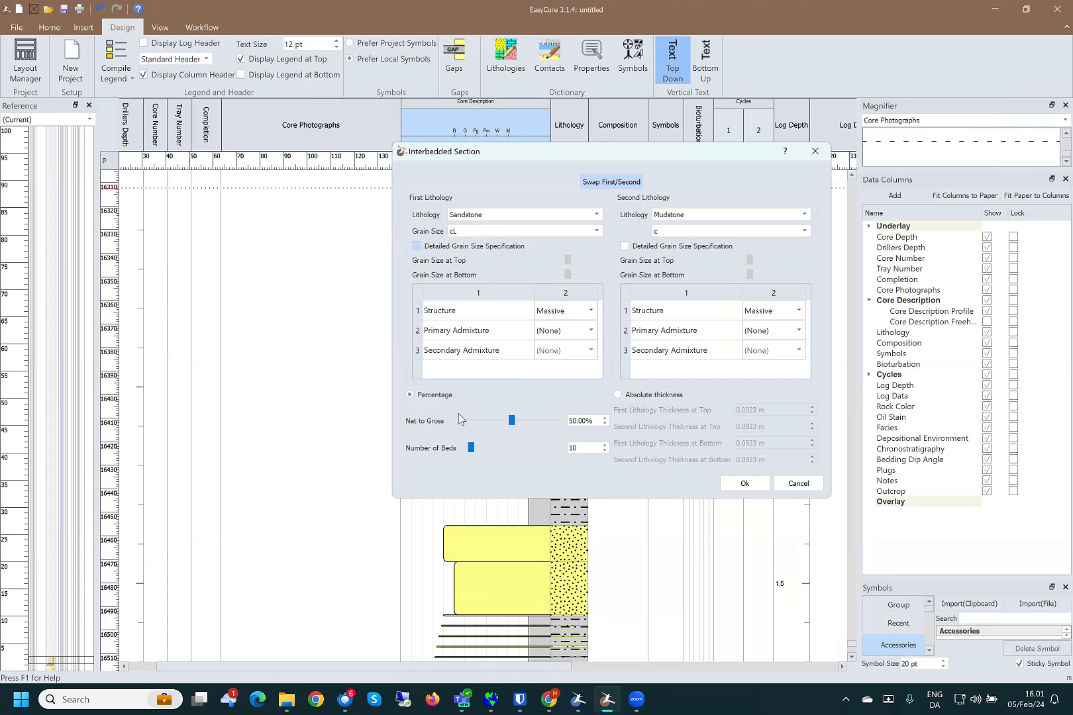
drag(573, 159, 759, 132)
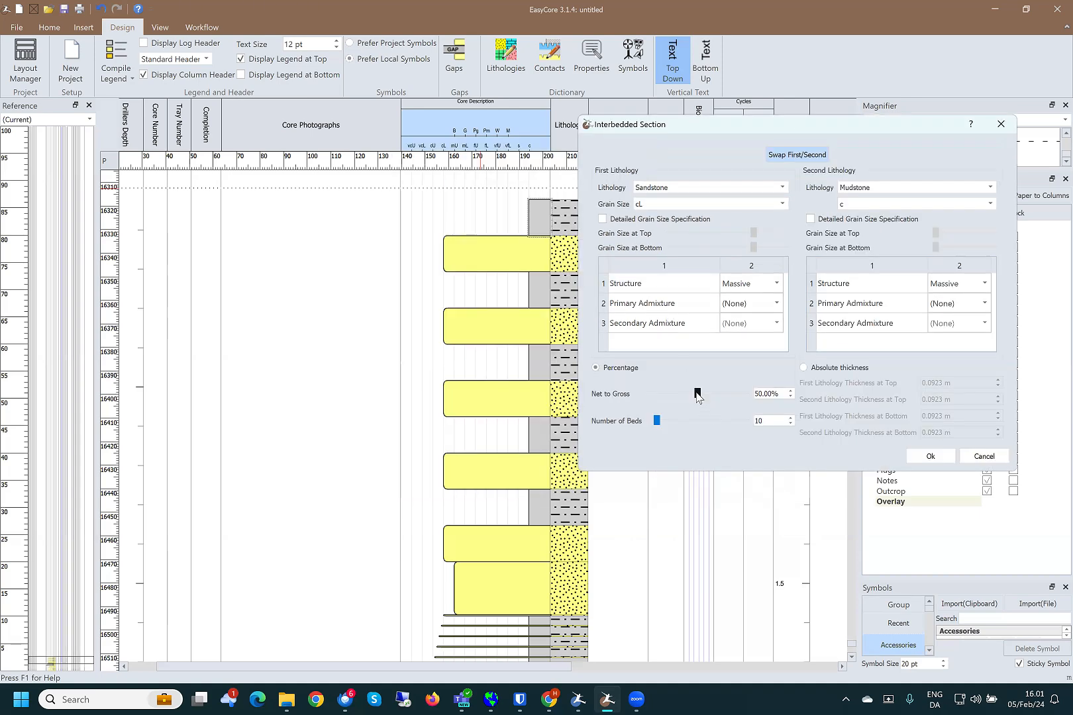
- Set the new interbedded section's net to gross to 48% and its number of beds to 26, and accept it
drag(697, 396, 672, 421)
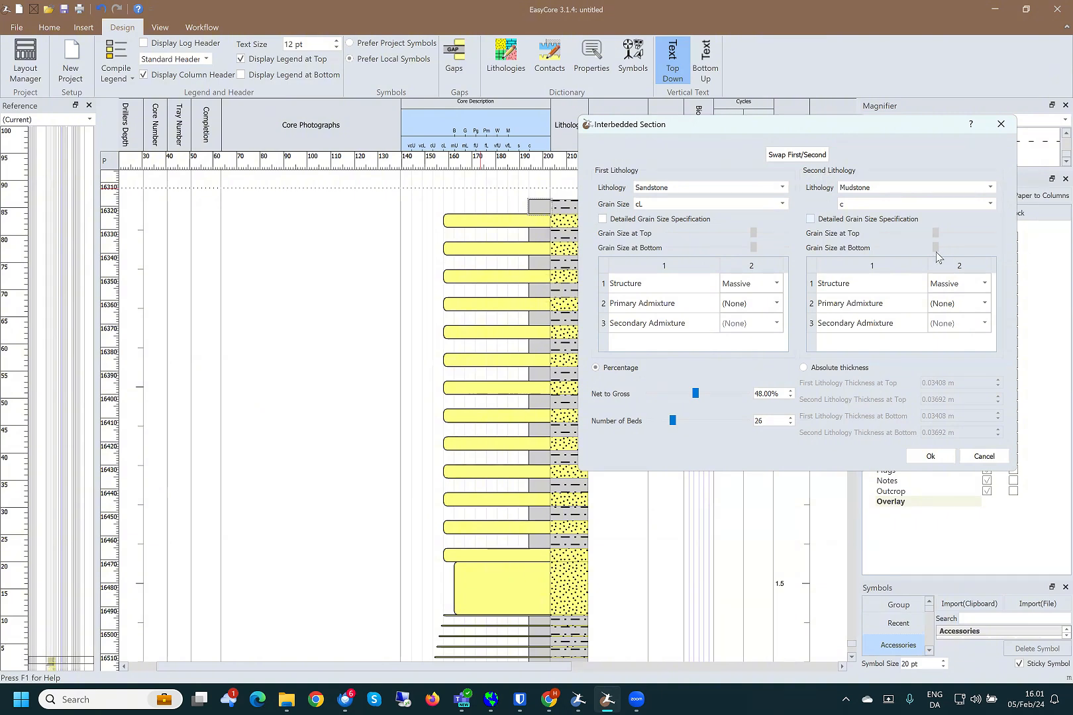
click(927, 456)
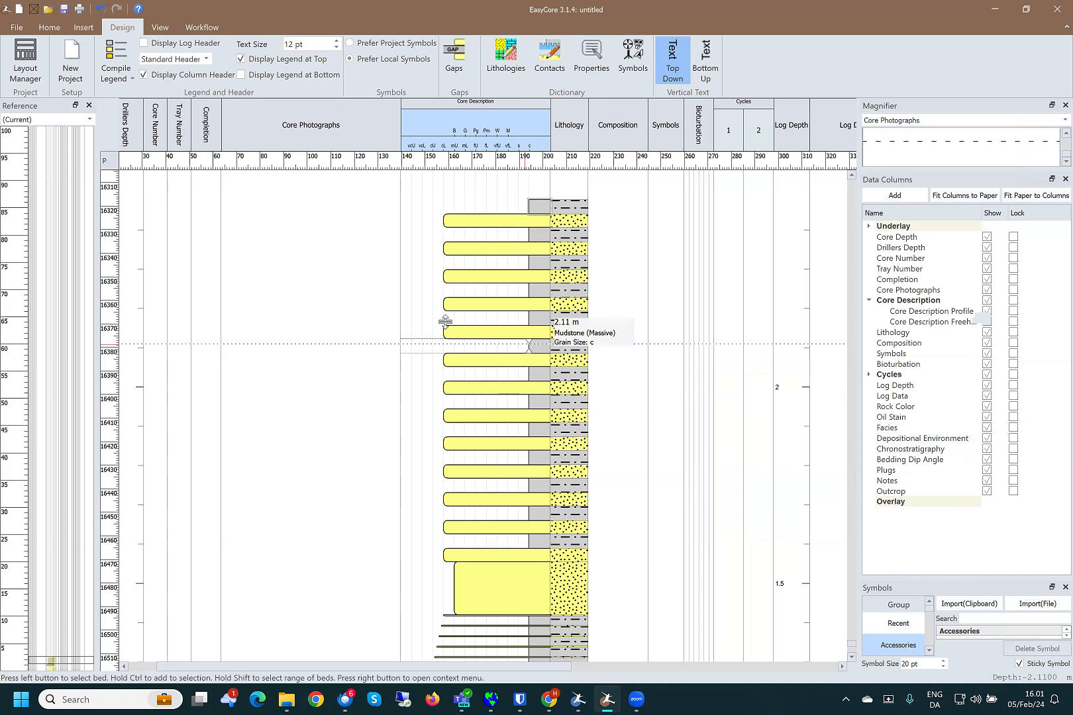
scroll(443, 311, up, 1)
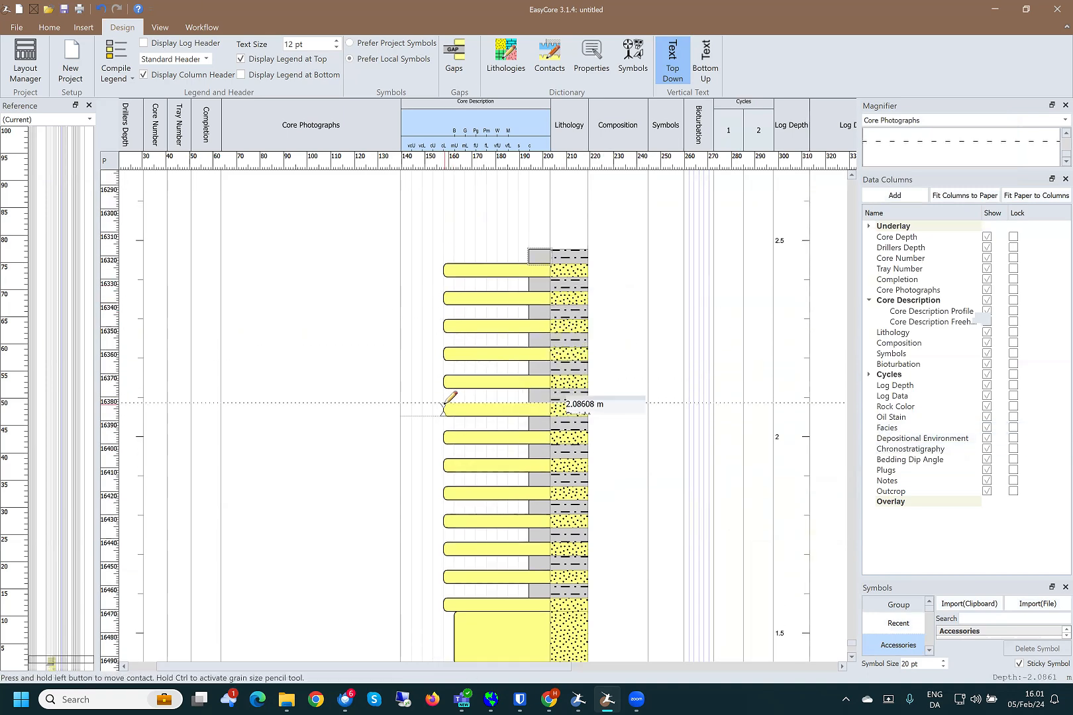
scroll(443, 403, up, 1)
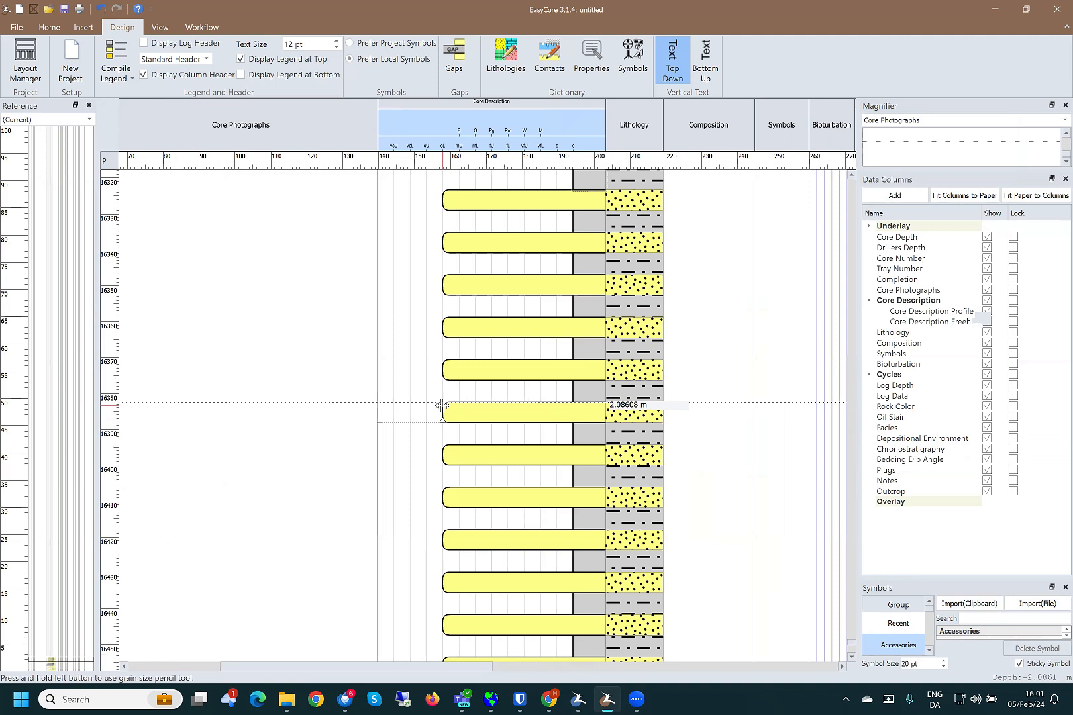
- Undo the second interbedded section and the creation of the bed it was made from
click(99, 9)
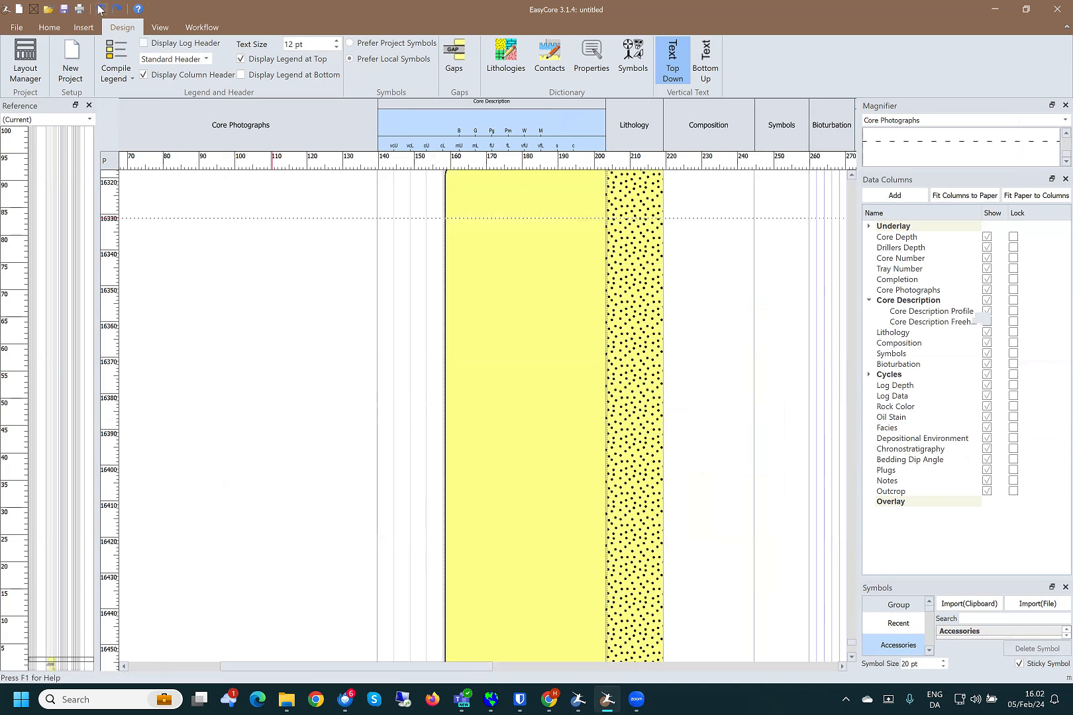
click(99, 9)
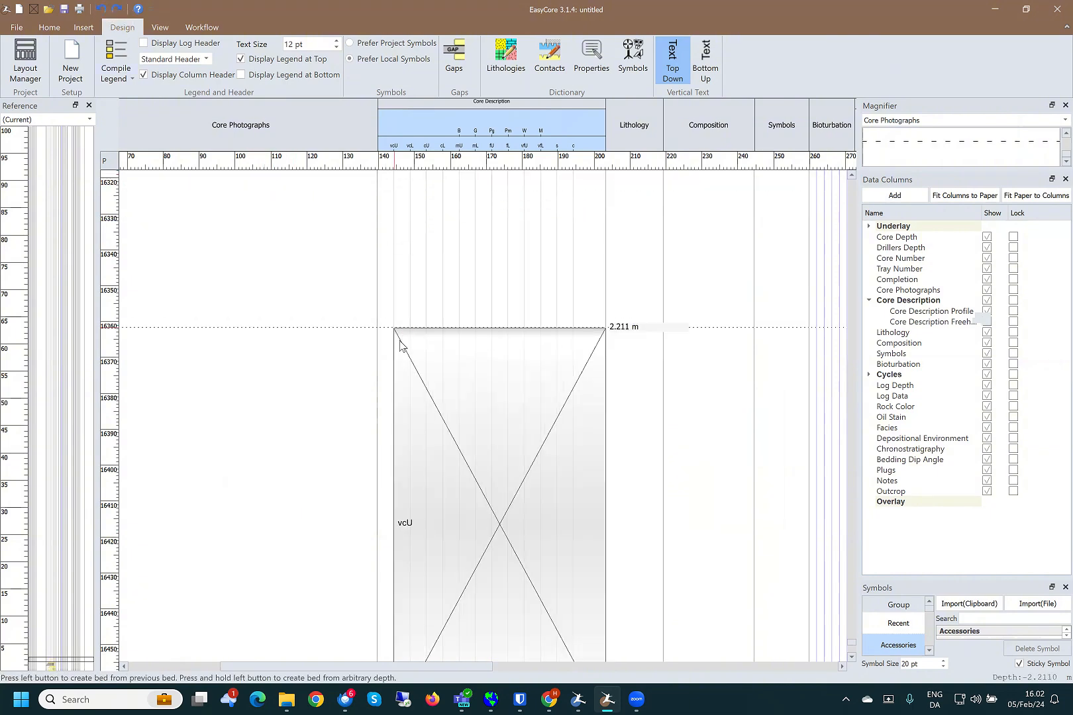
scroll(399, 342, down, 2)
scroll(398, 343, down, 3)
scroll(398, 342, up, 3)
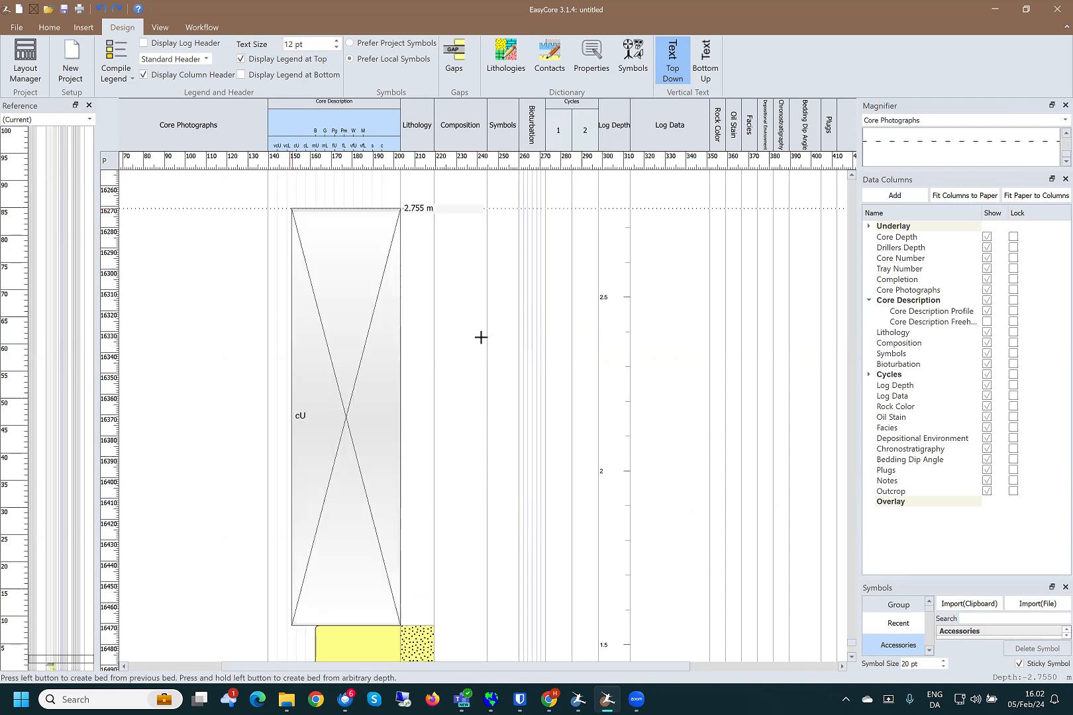
scroll(344, 357, down, 3)
scroll(343, 356, down, 1)
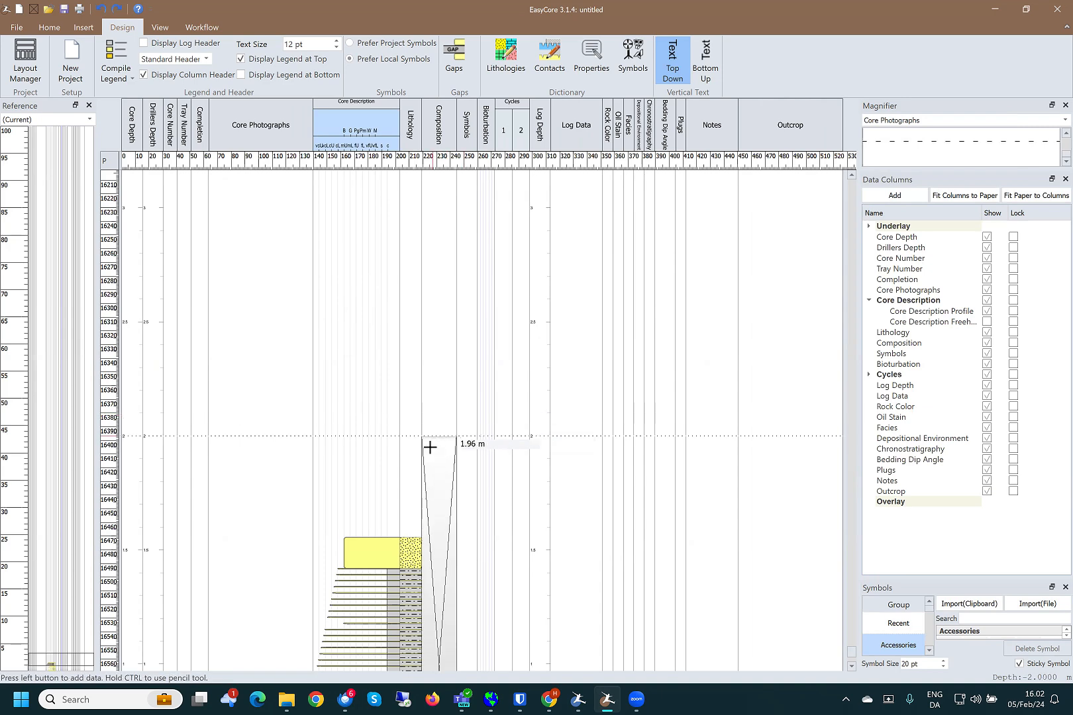
- Add a sandstone interval in the Composition column beside the lowest bed, from 0 to 0.19 m
scroll(428, 447, down, 1)
scroll(427, 448, down, 2)
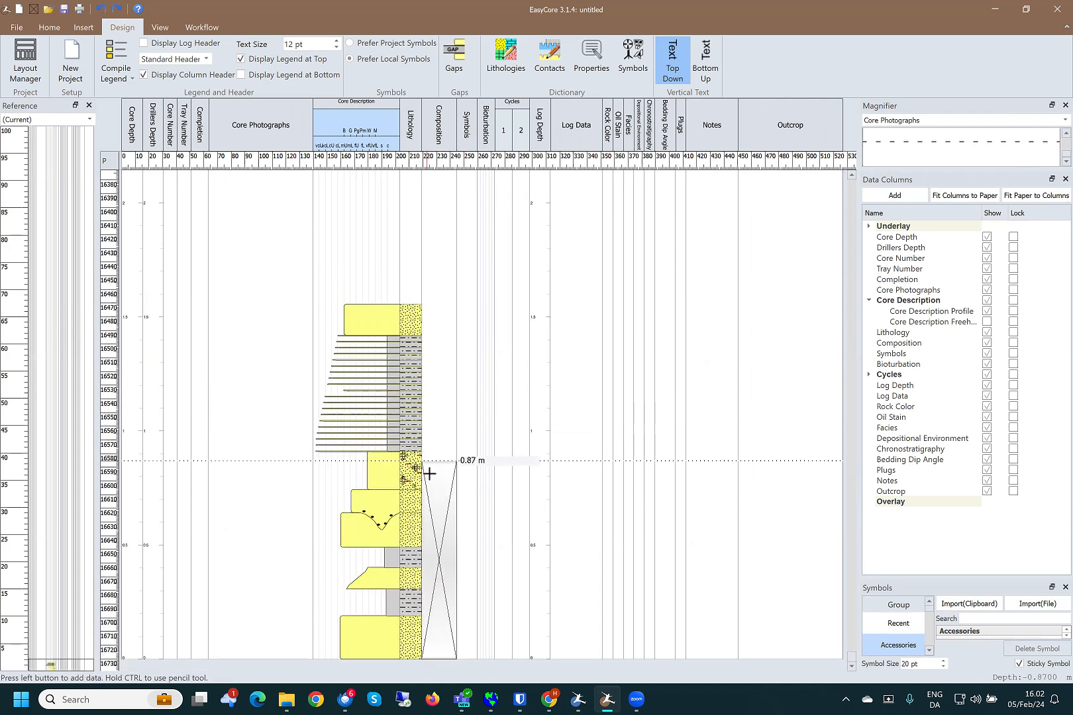
click(445, 615)
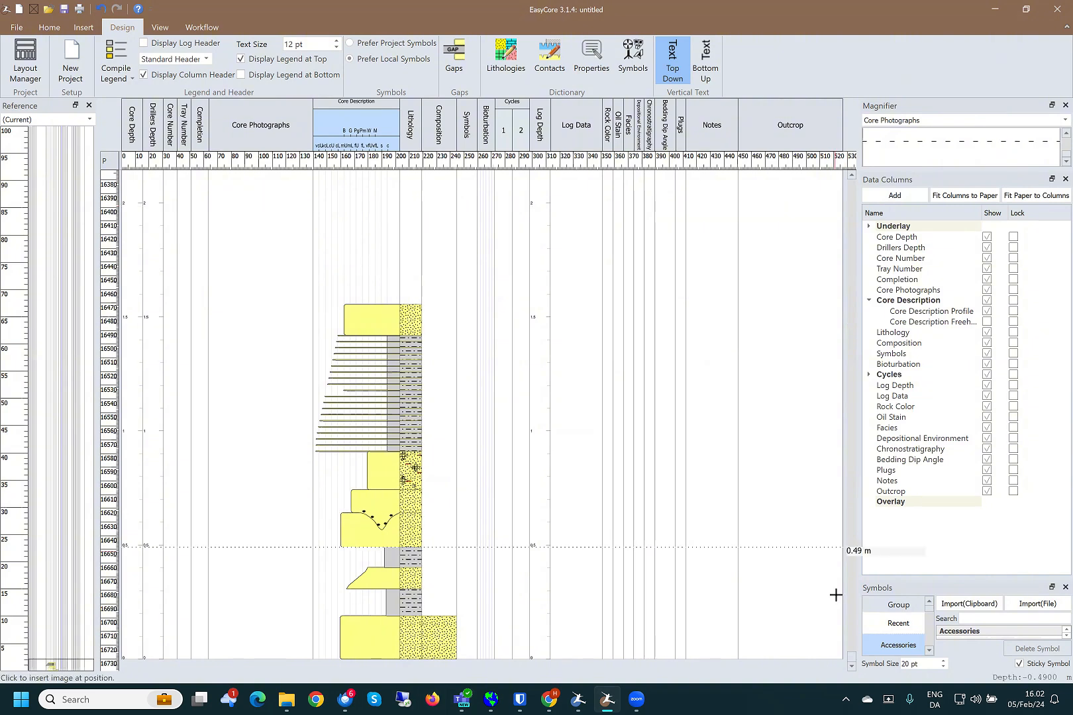
- Split the lowest composition interval into 35% sandstone and 65% siltstone
drag(853, 655, 852, 180)
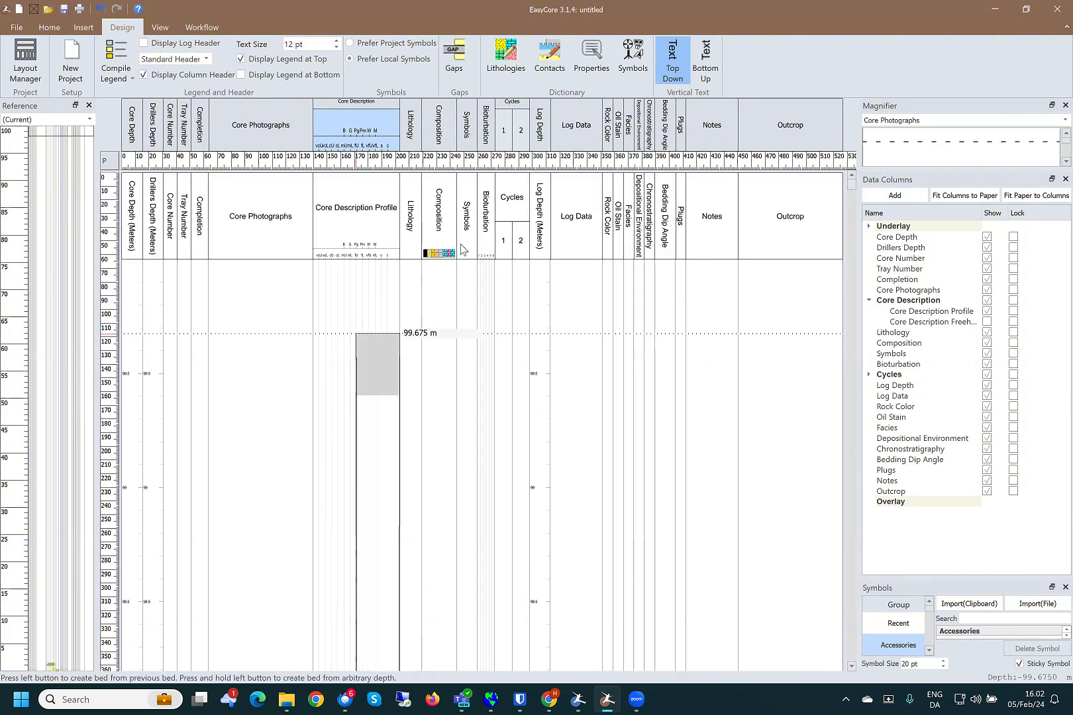
scroll(414, 267, up, 5)
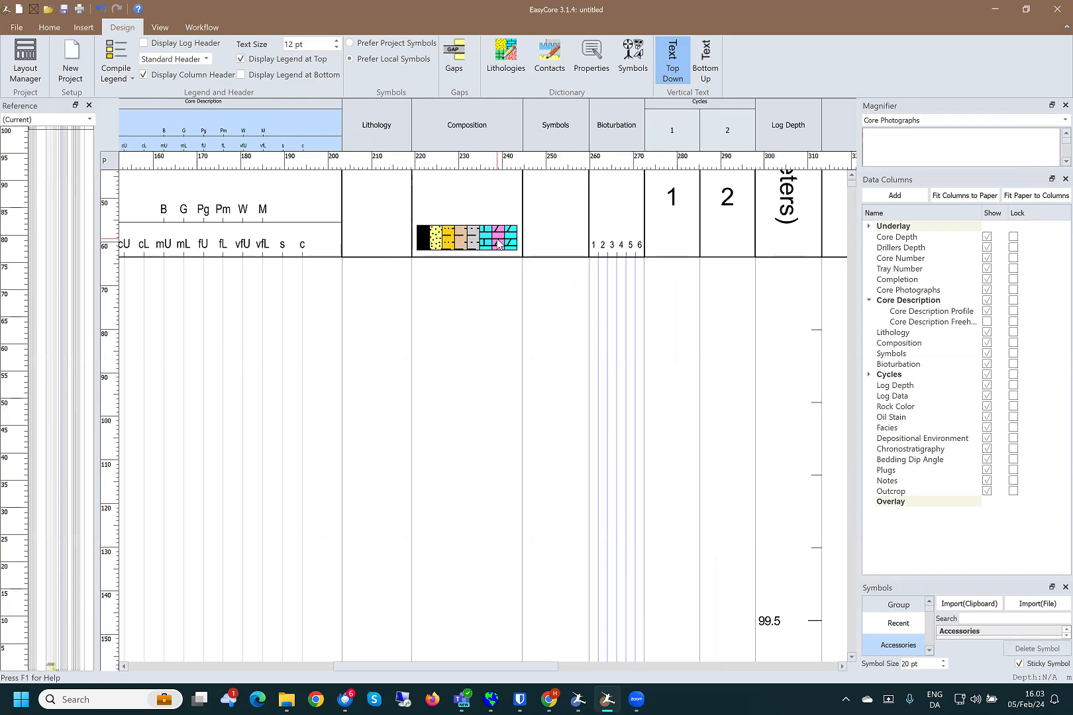
scroll(834, 563, down, 15)
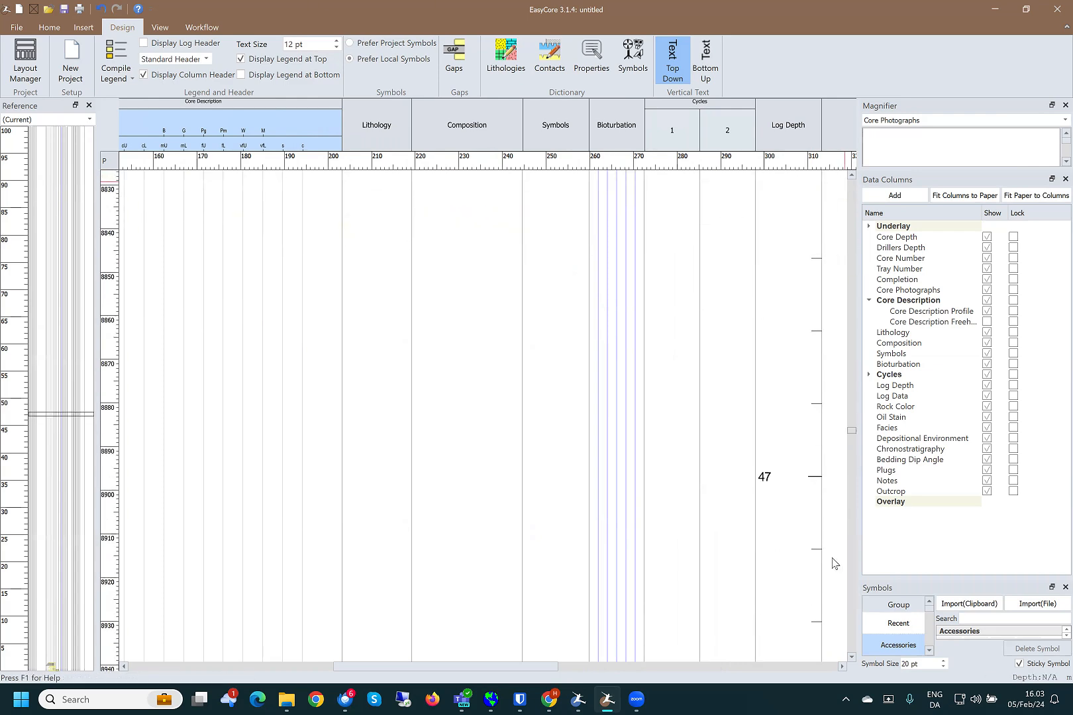
scroll(833, 564, down, 15)
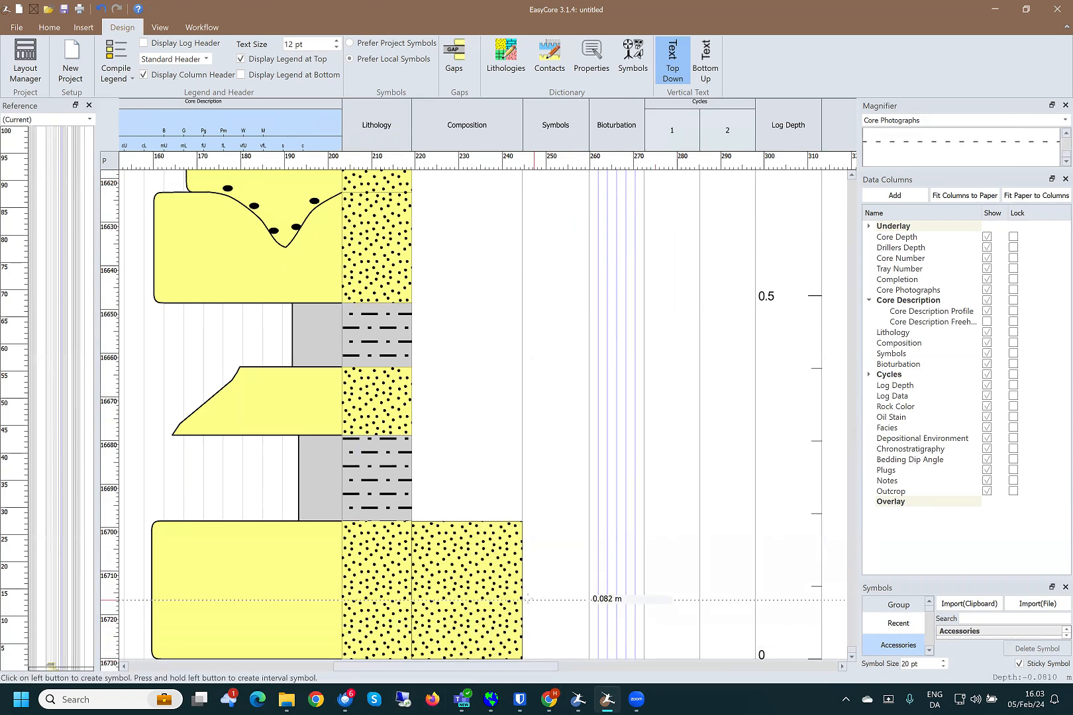
click(452, 602)
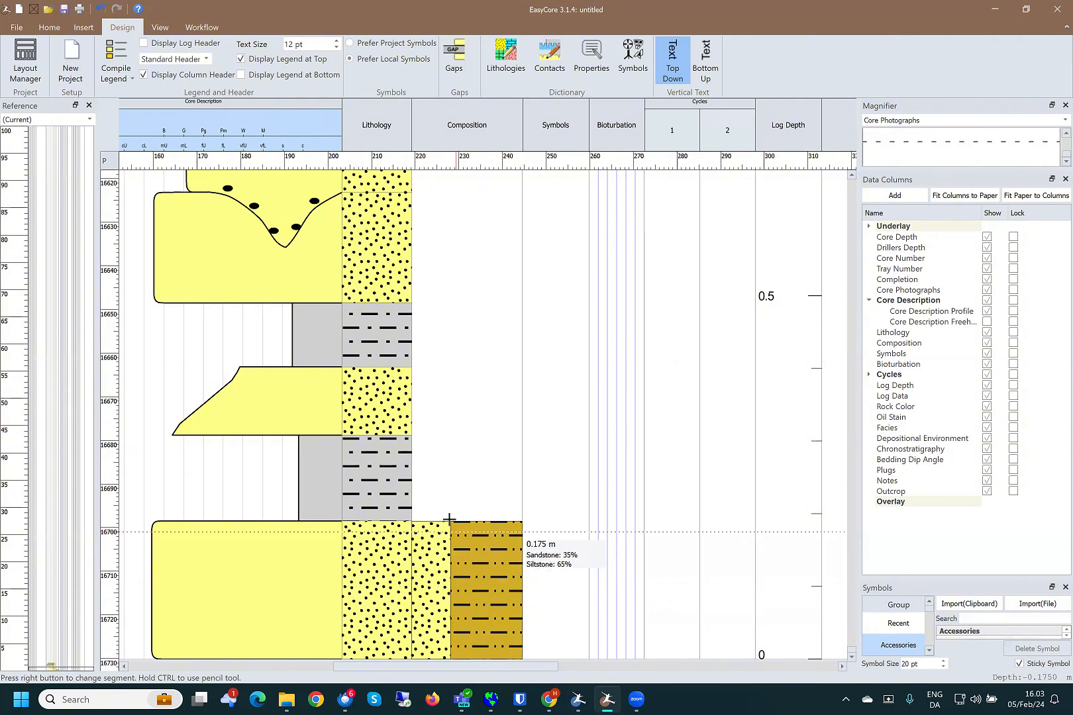
- Draw a composition interval with a freehand curved boundary from 0.19 to 0.505 m and change its porosity part to sandstone
mouse_move(450, 521)
mouse_down()
mouse_move(445, 483)
mouse_move(490, 389)
mouse_move(507, 292)
mouse_up()
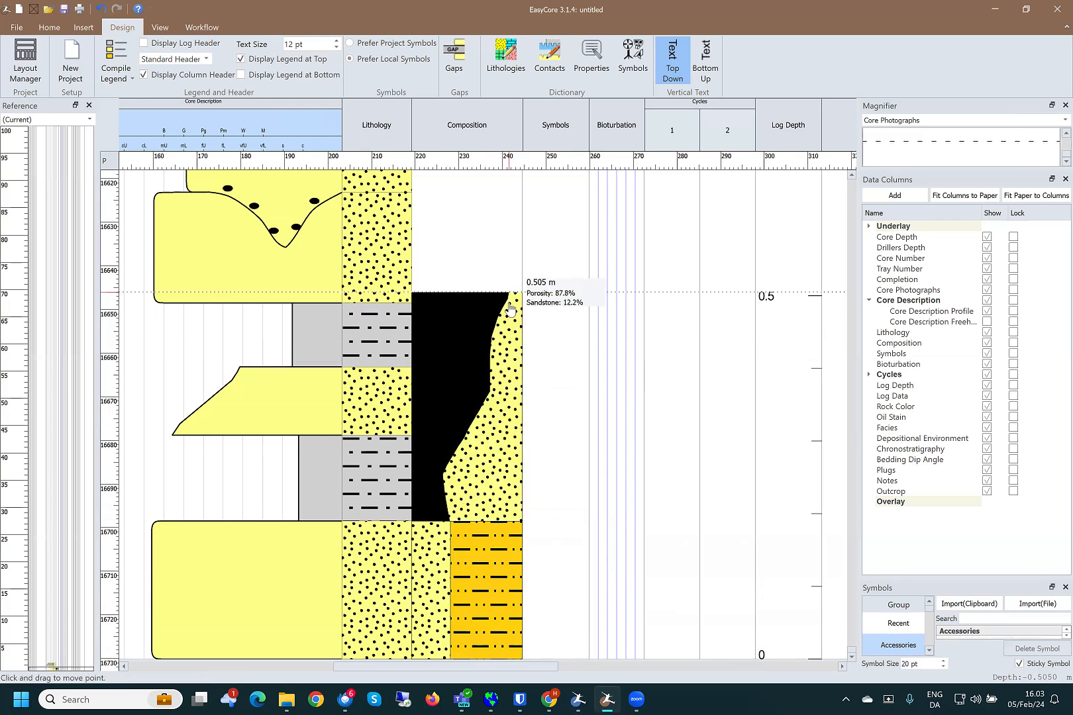
right_click(450, 361)
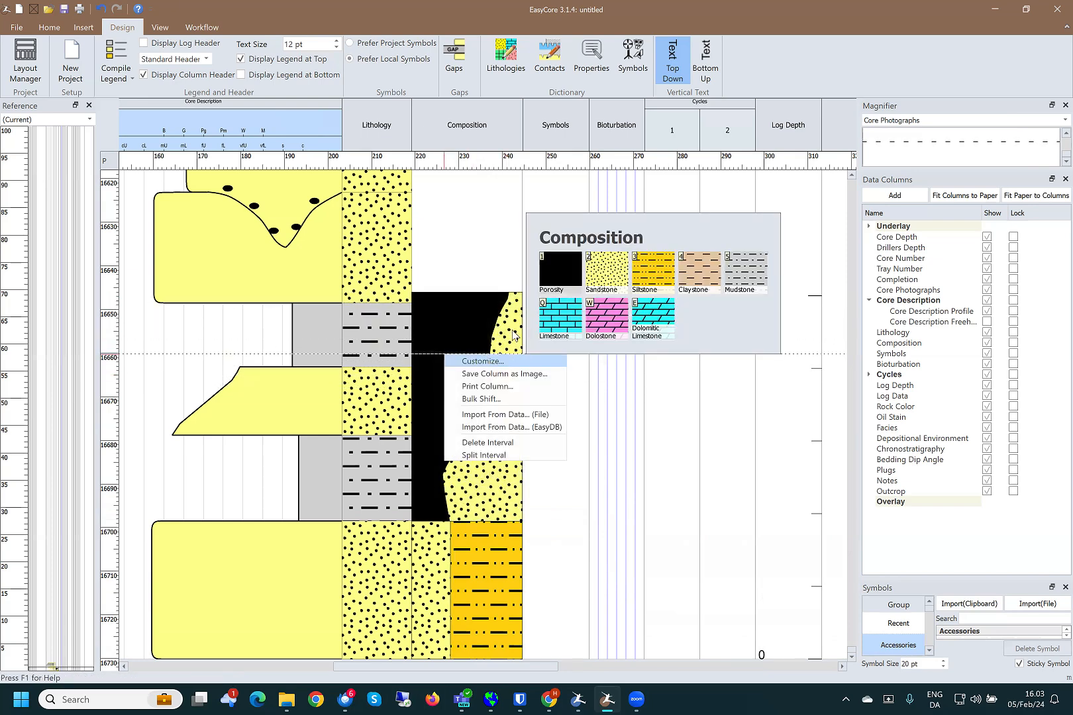
click(601, 276)
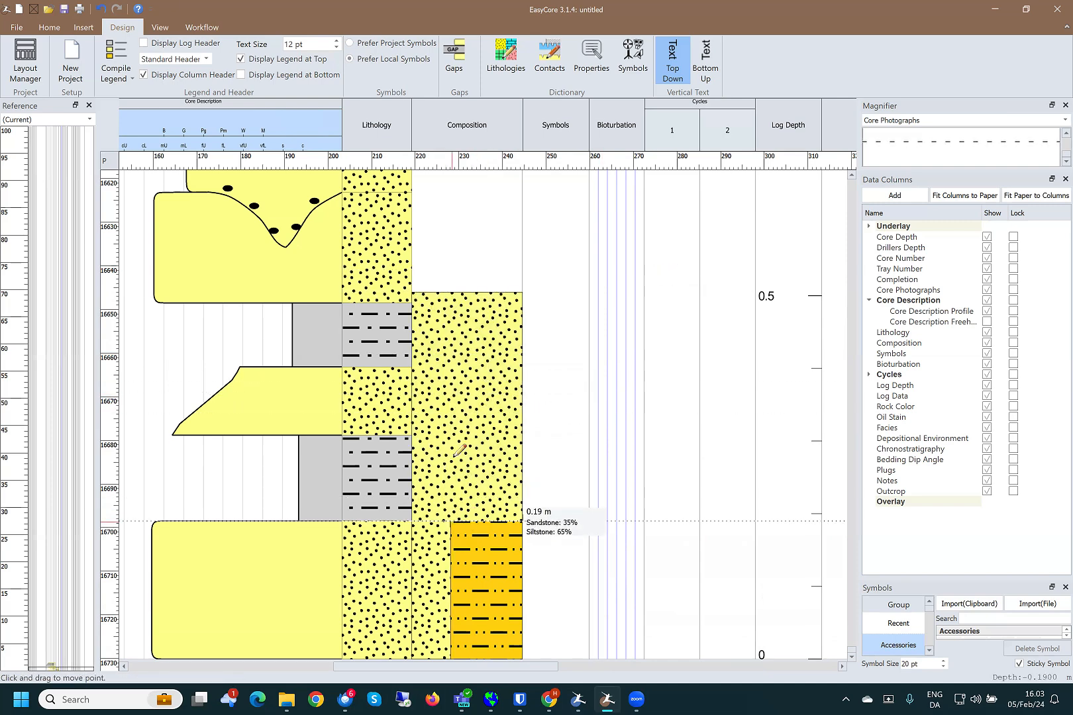
- Redraw the curved boundary through the upper composition interval and change its siltstone part to claystone
click(507, 292)
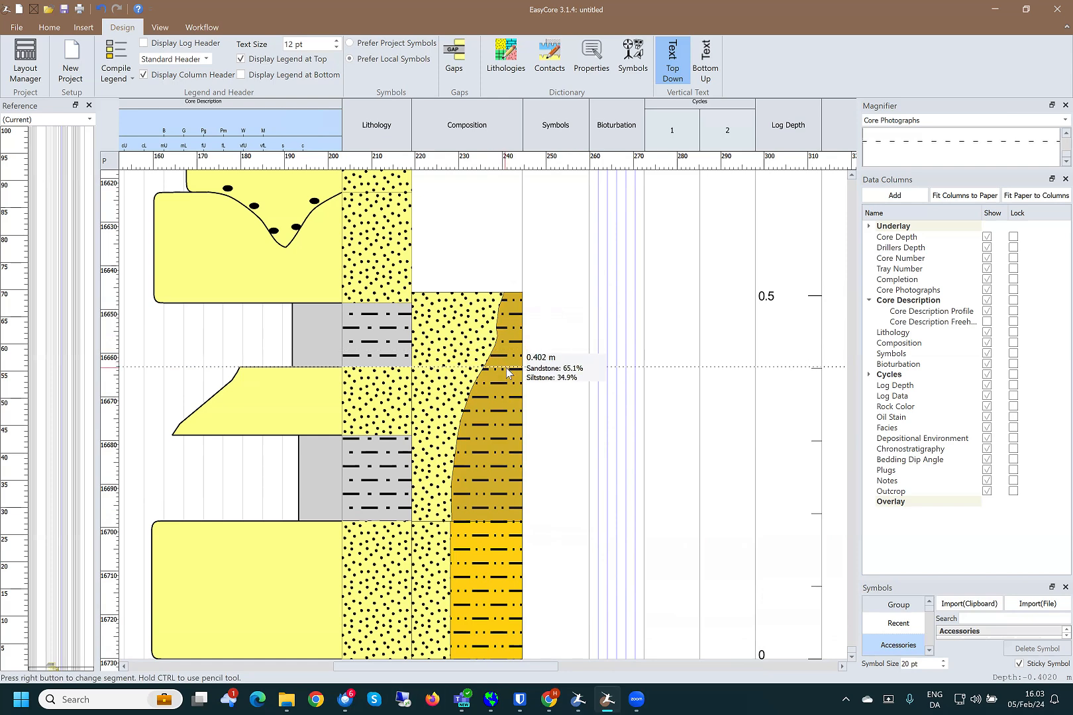
right_click(507, 371)
click(706, 292)
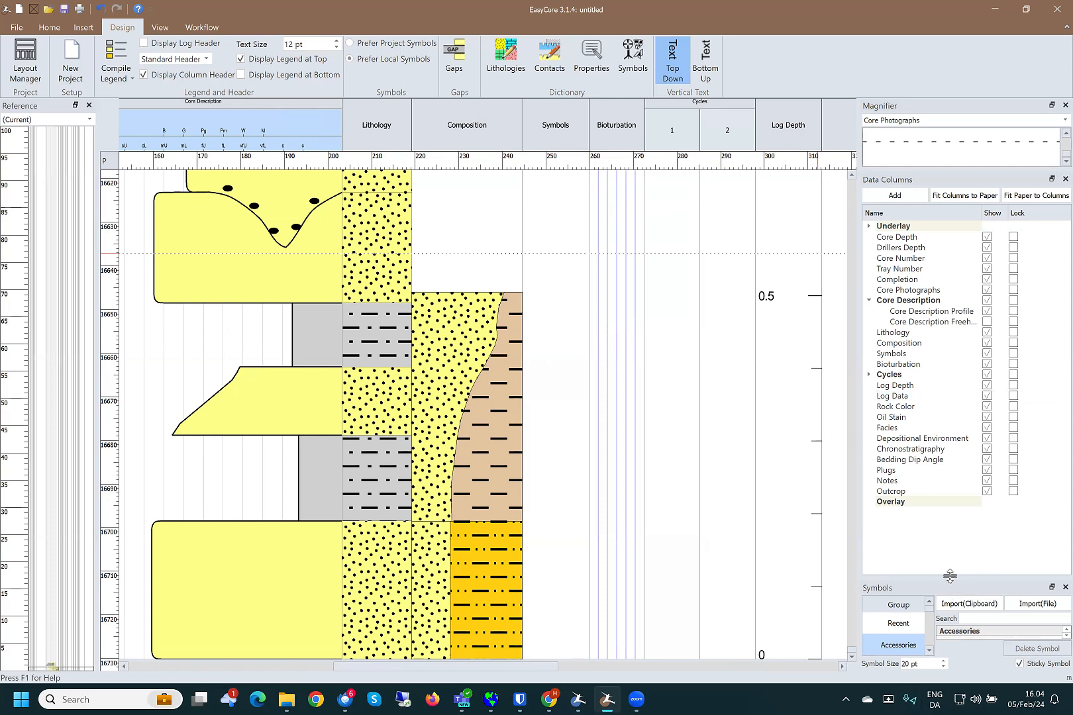
- Enlarge the symbol palette and place a Mottled Bedding sedimentary structure in the Symbols column at about 0.365 m
drag(950, 576, 949, 211)
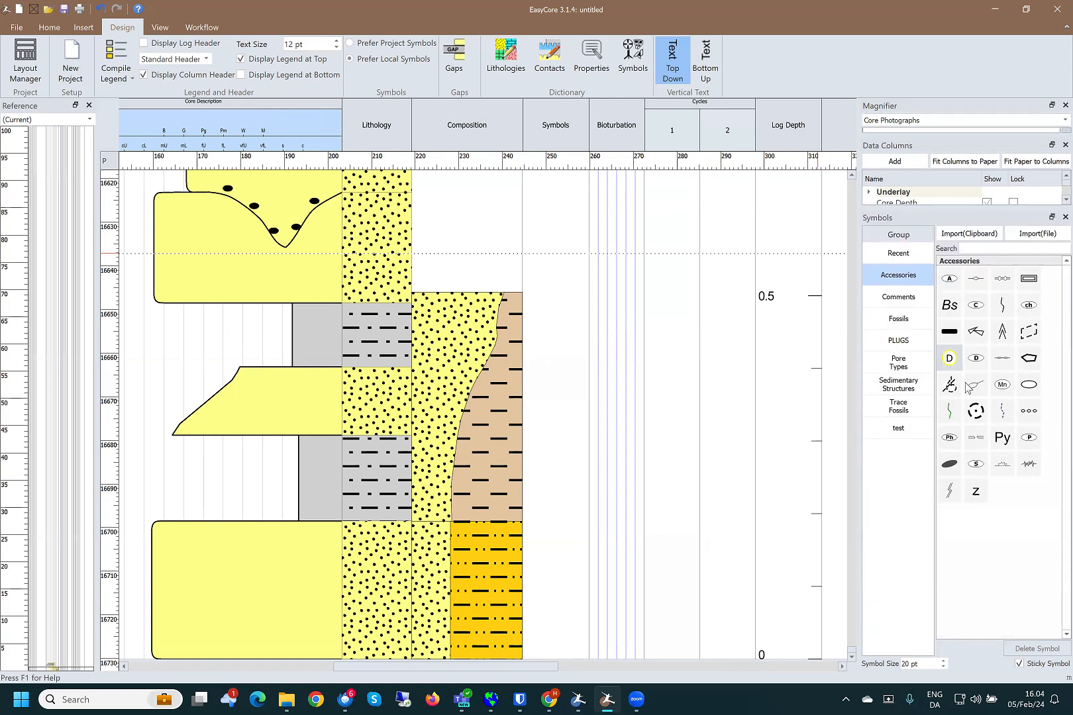
click(906, 385)
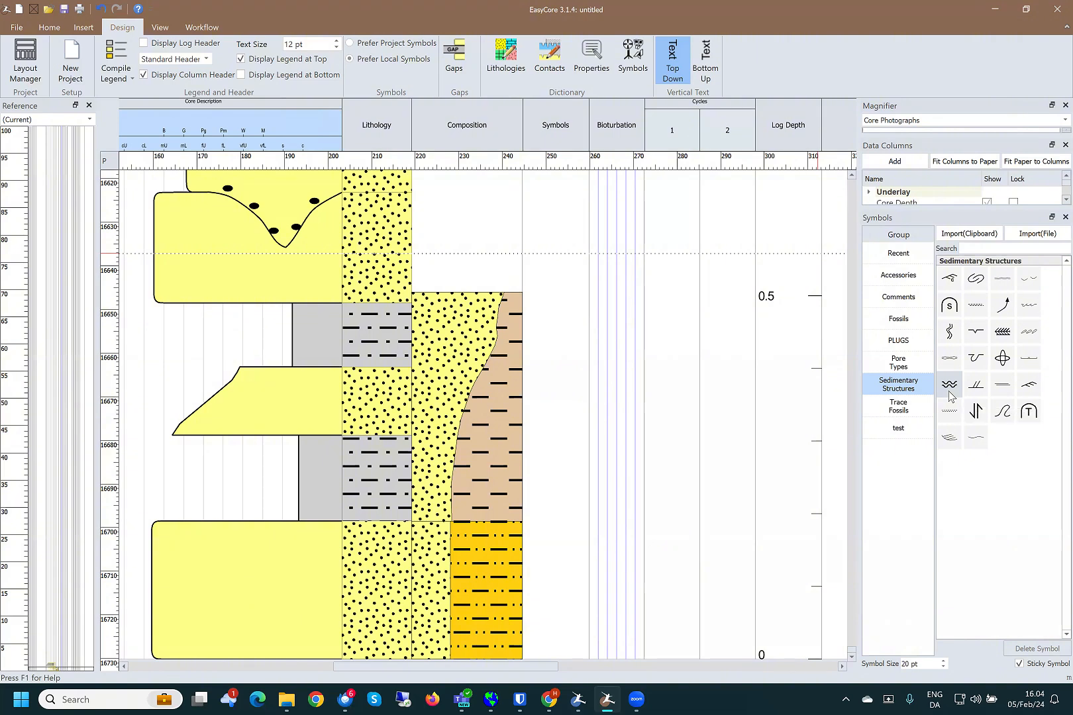
click(1001, 358)
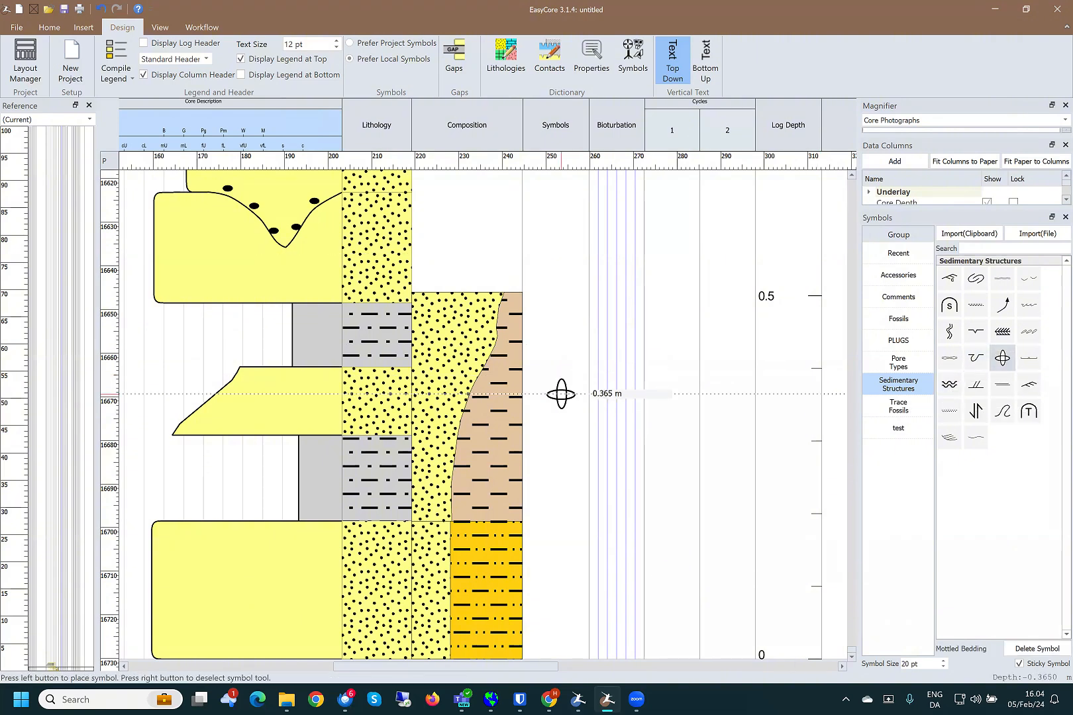
click(559, 393)
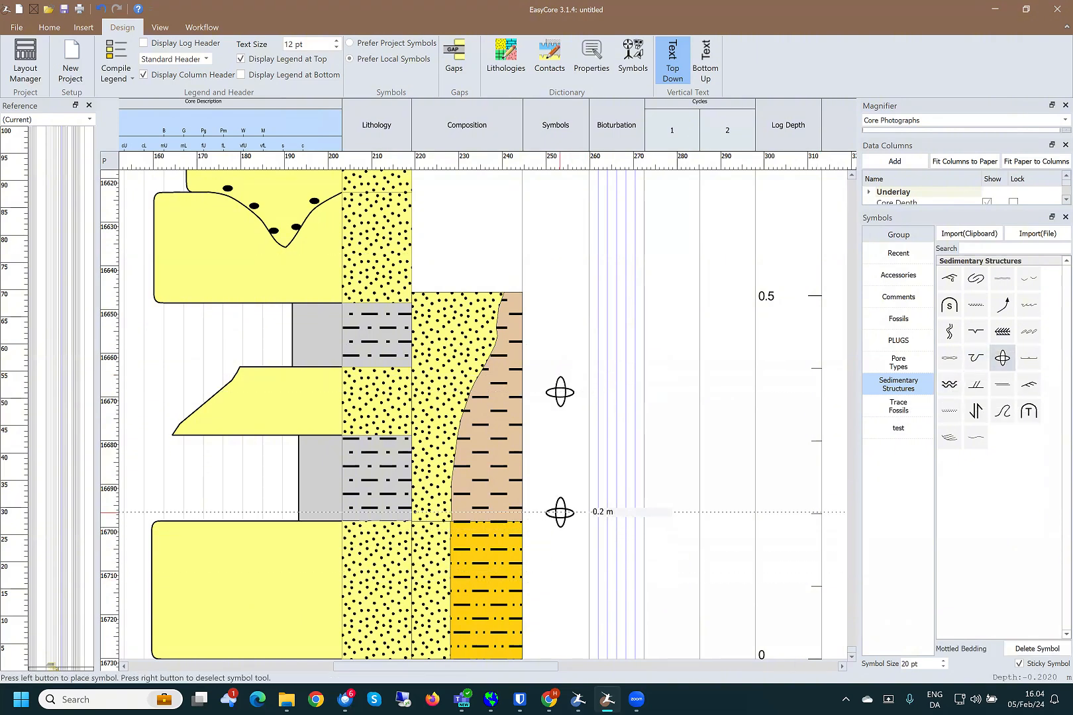
- Place Mottled Bedding interval symbols from about 0.2 to 0.05 m in the Symbols column and across the lowest bed in the core description
drag(560, 508, 580, 624)
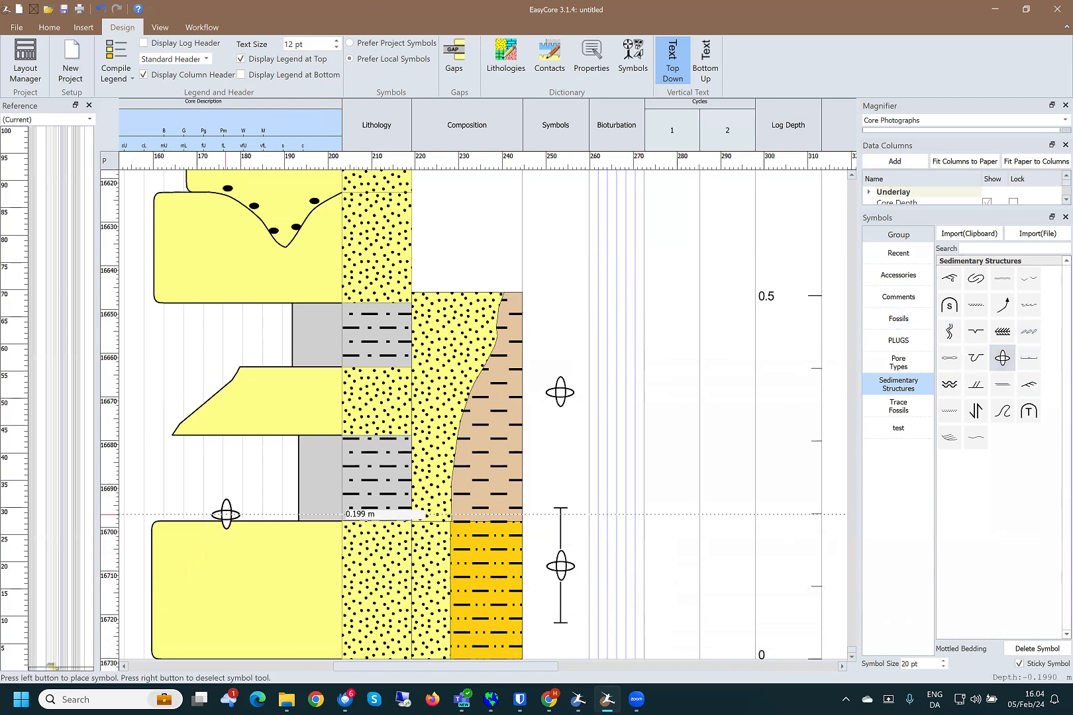
drag(226, 513, 234, 660)
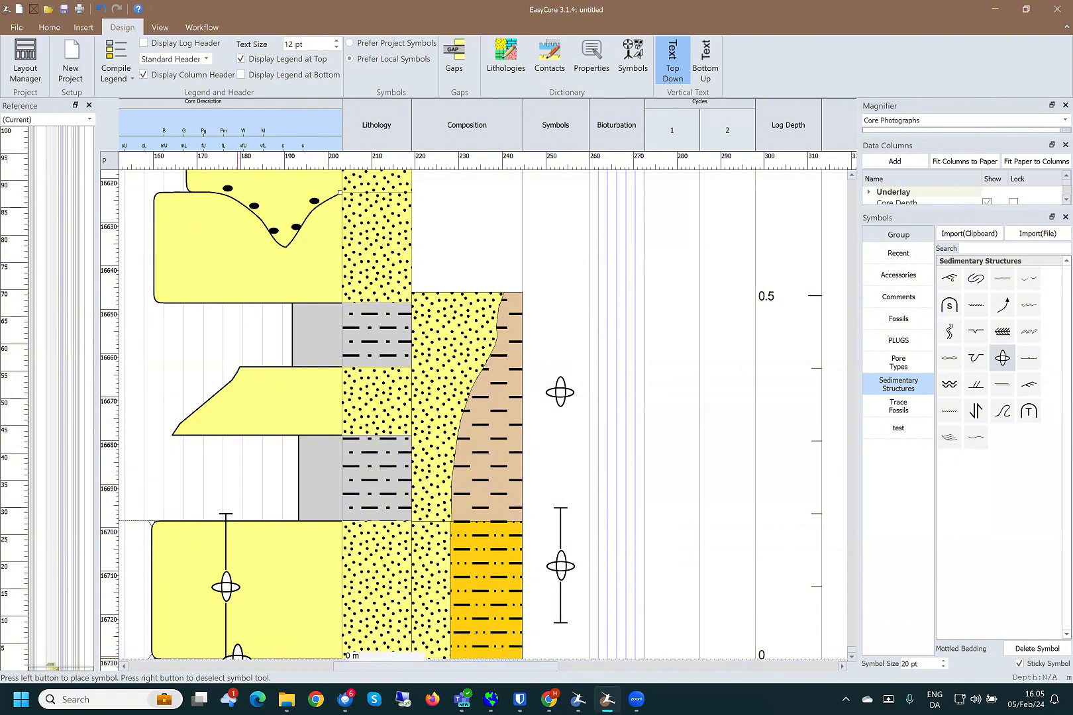
right_click(236, 655)
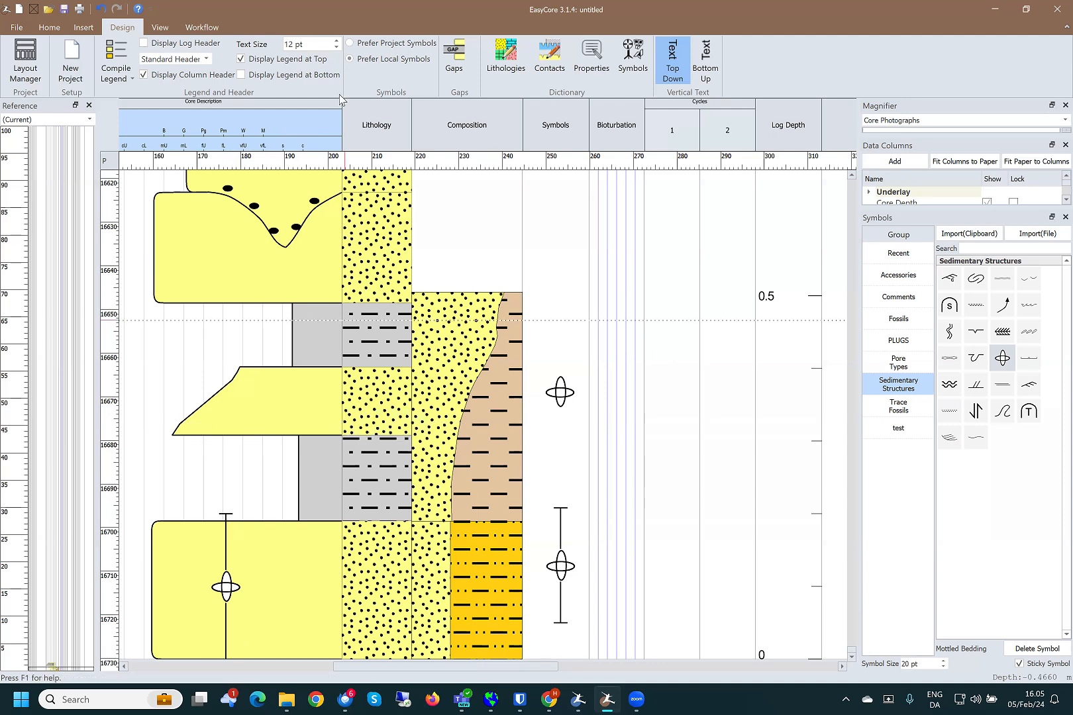
- Reorder the columns so that Lithology follows Composition and Bioturbation sits directly after Core Description
drag(387, 133, 548, 139)
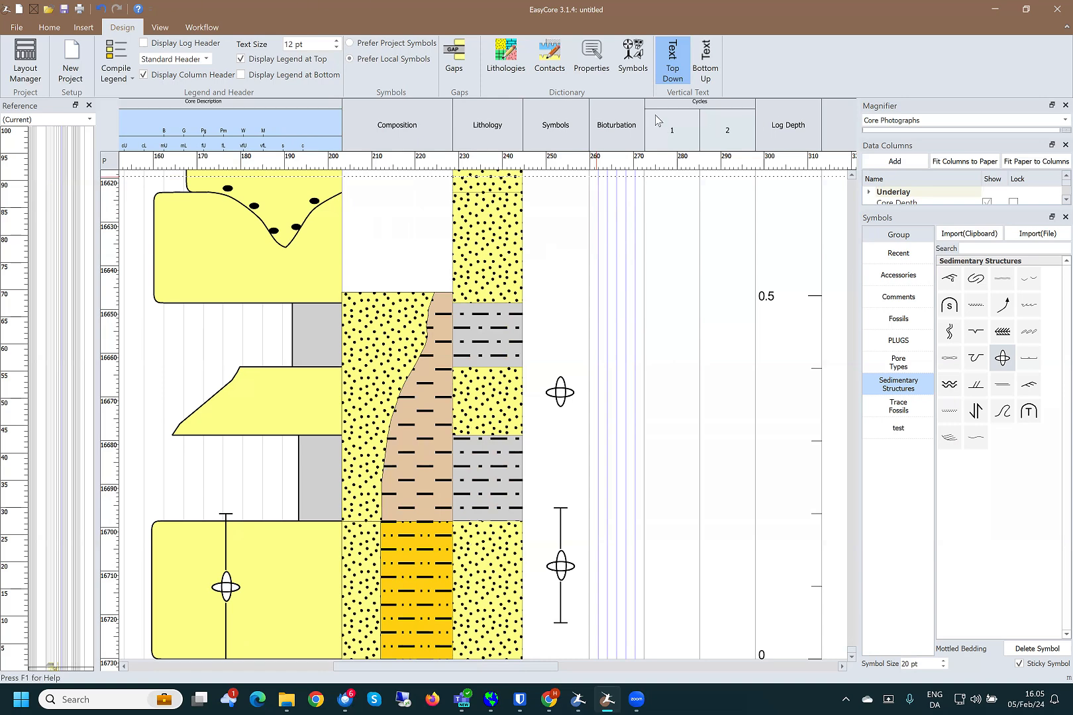
drag(619, 124, 346, 136)
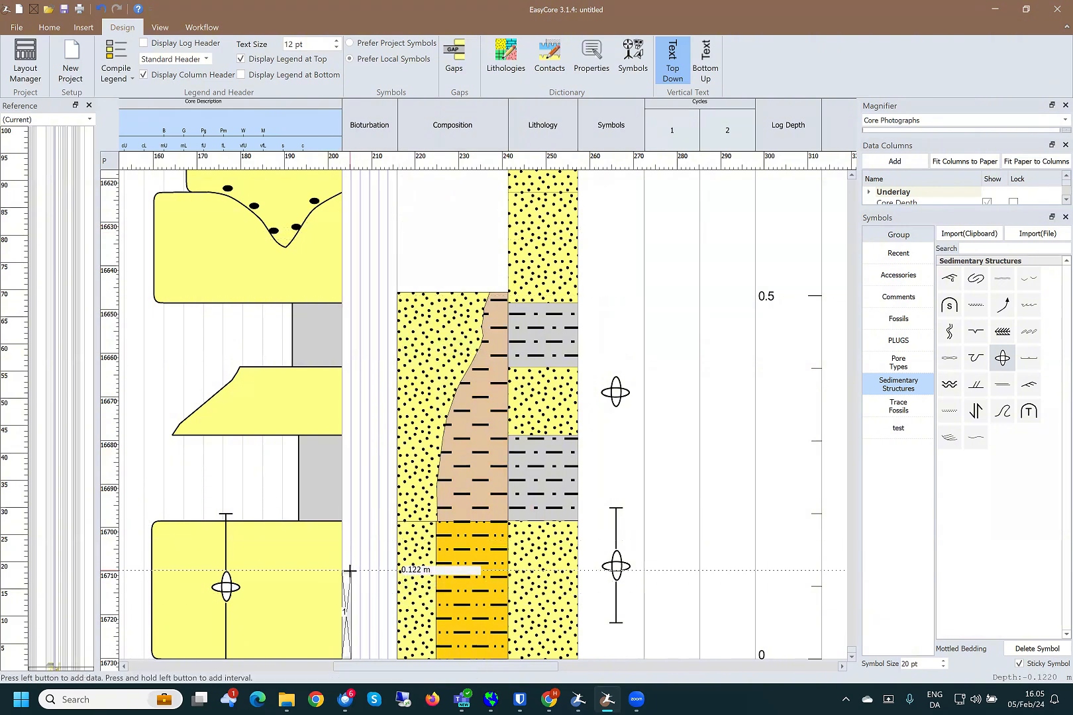
- Add bioturbation intervals of increasing intensity from the log base up to about 0.37 m, leaving a gap above 0.17 m
drag(350, 570, 364, 450)
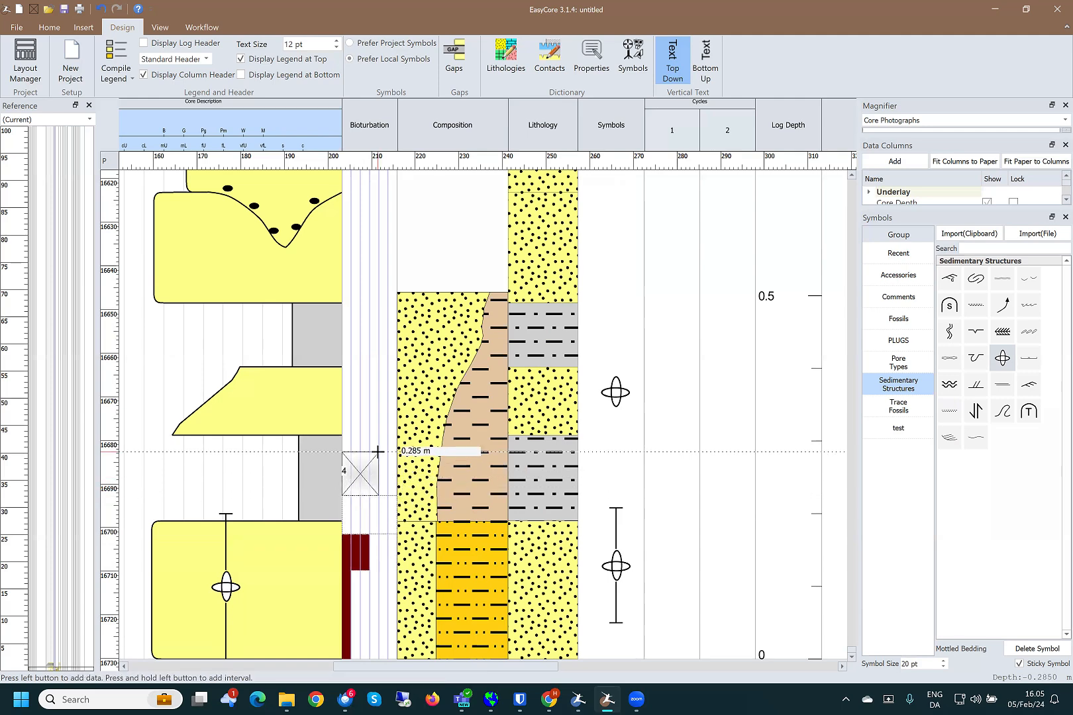
click(388, 390)
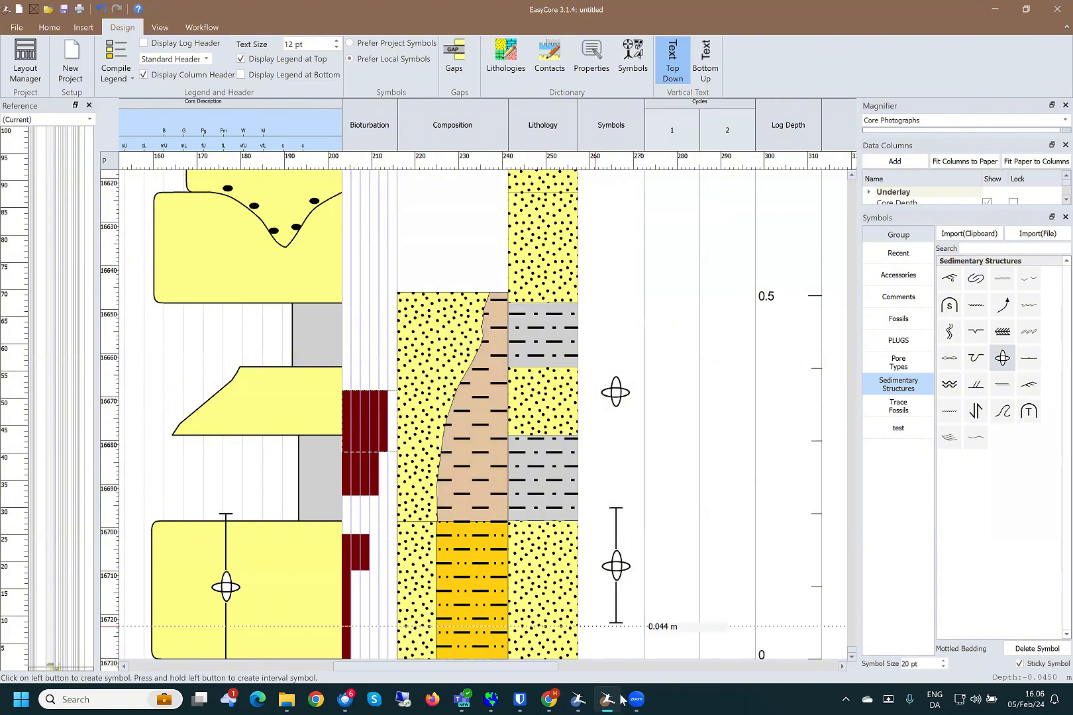
- Add a fining-upward cycle from 0 to 0.122 m in Cycles column 1 and set the column's Fining Upward color to #a7a1ff
click(670, 576)
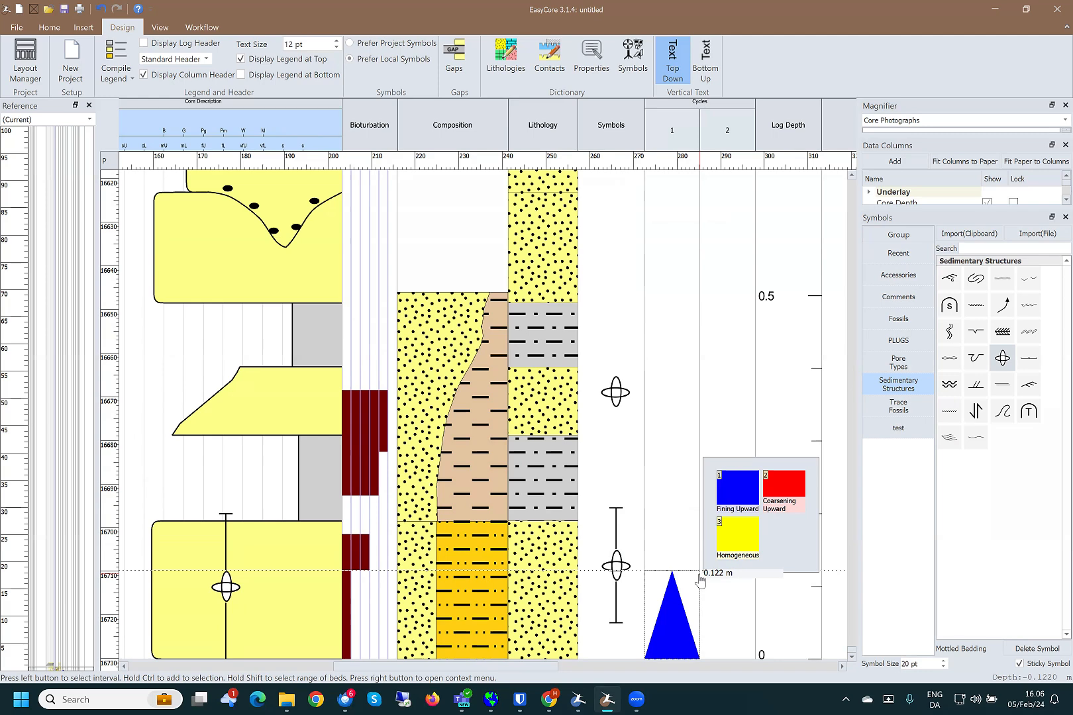
right_click(666, 558)
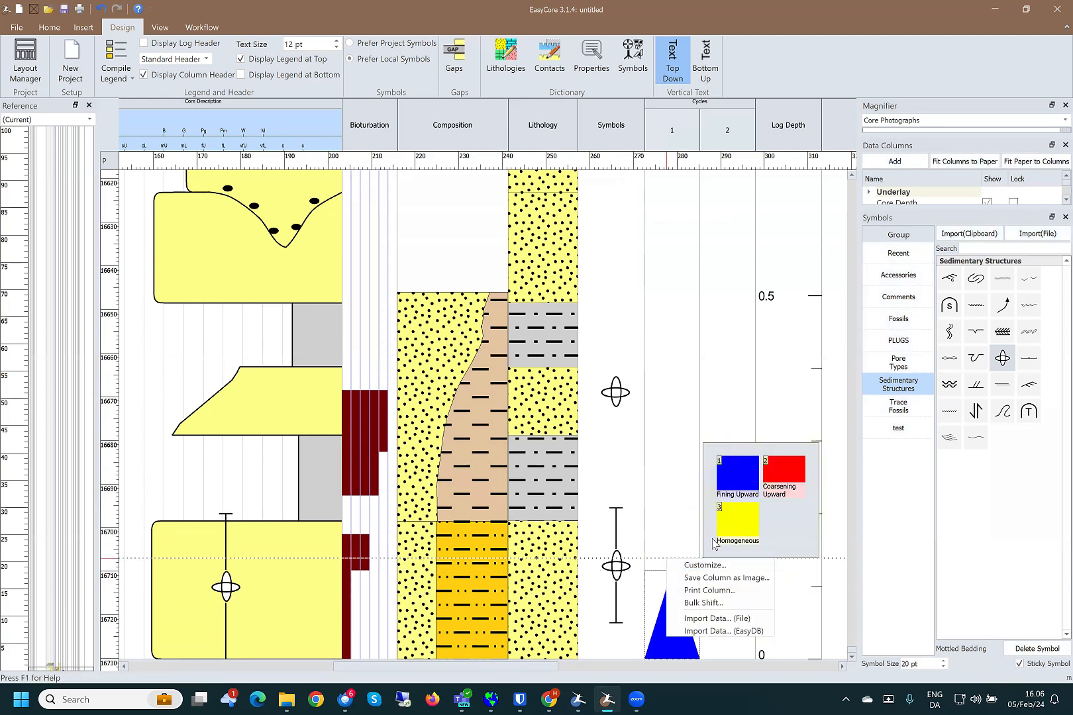
click(705, 564)
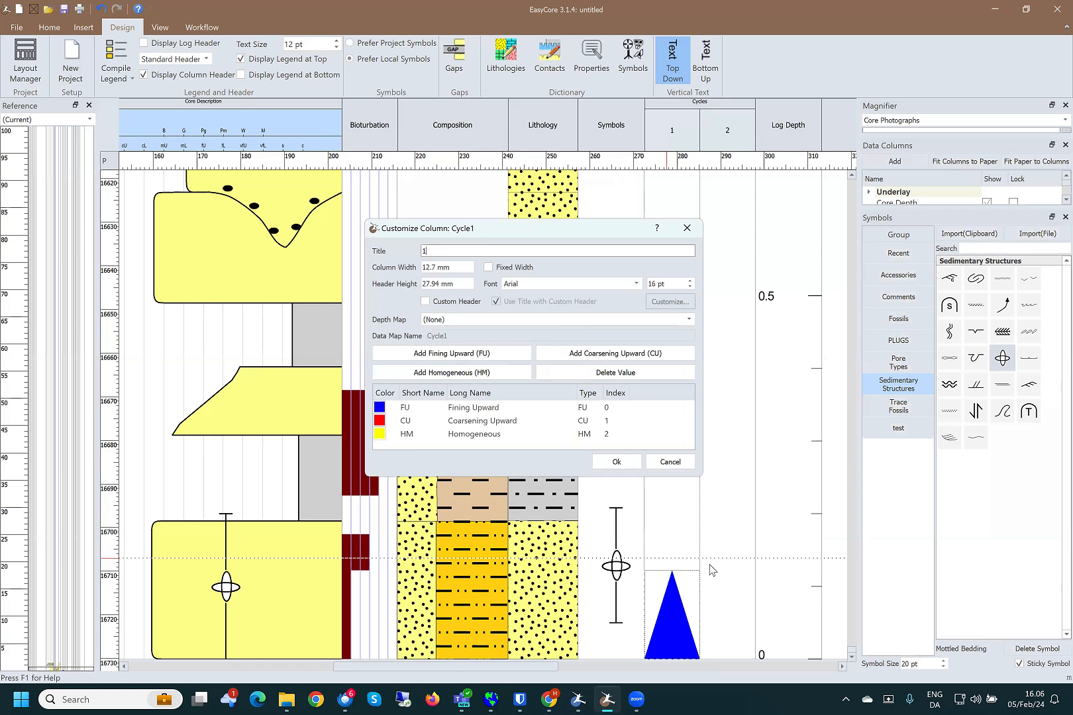
double_click(403, 409)
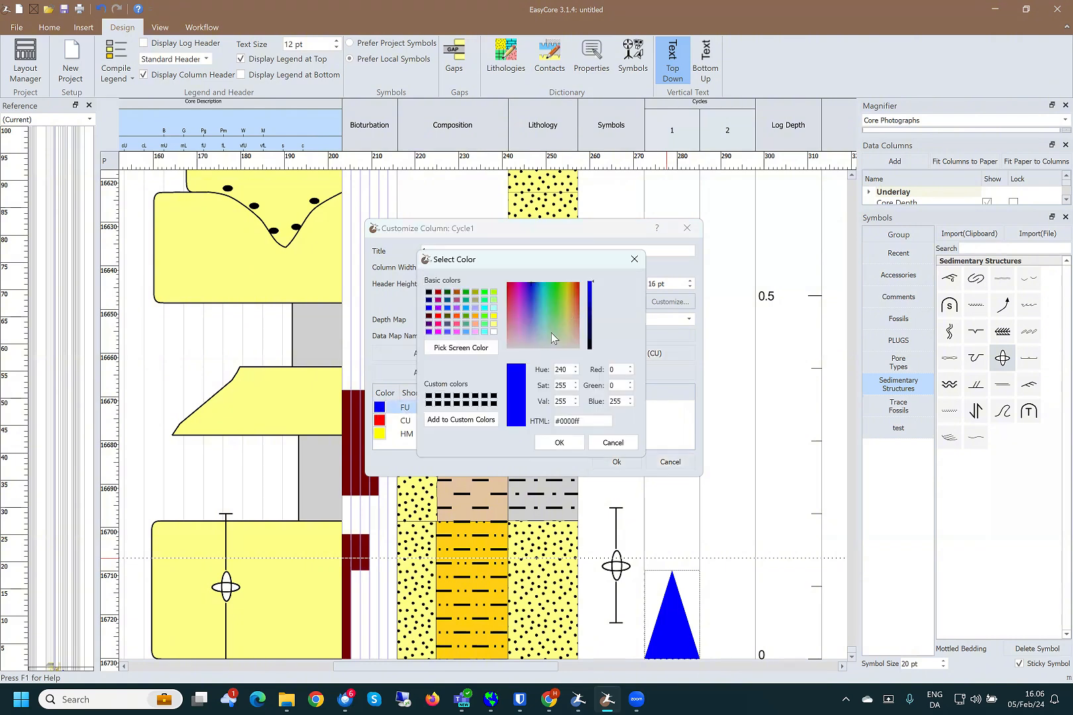
click(529, 323)
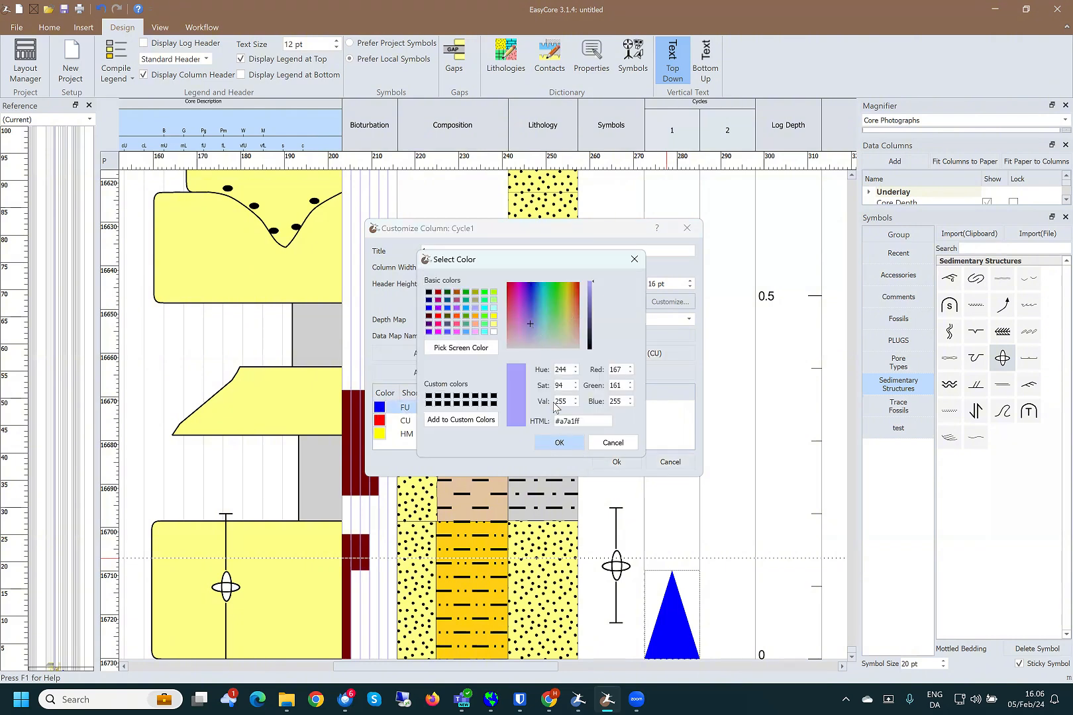
click(560, 442)
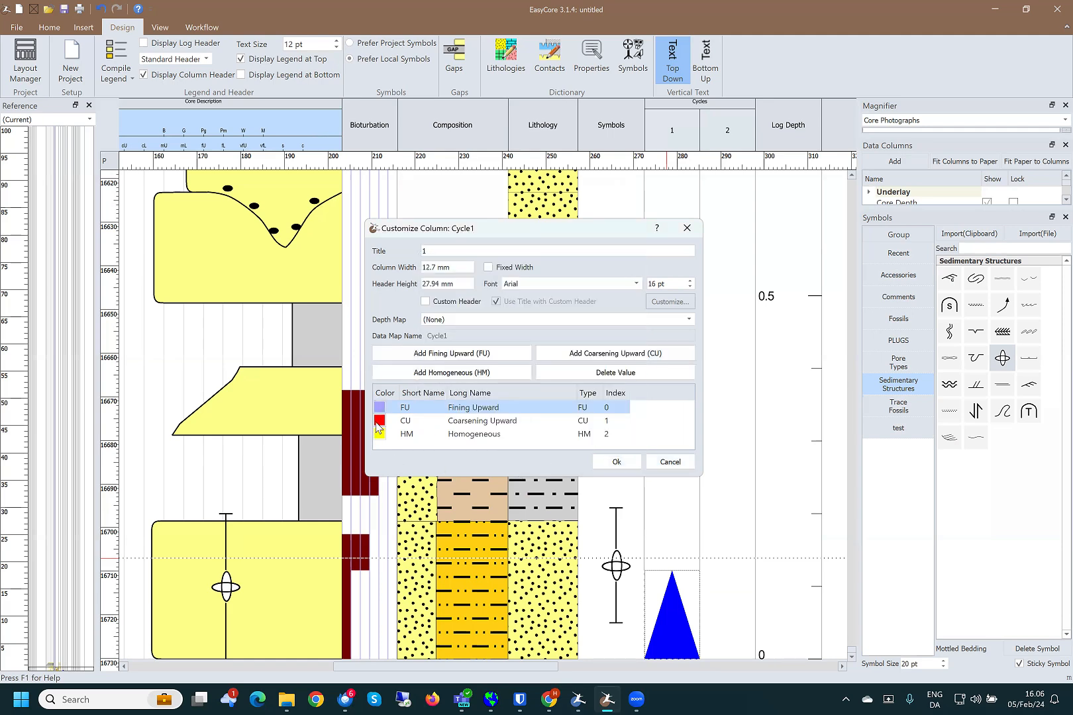
- Set the Coarsening Upward color of Cycles column 1 to #ff9e58 and accept the column customization
click(392, 422)
double_click(392, 422)
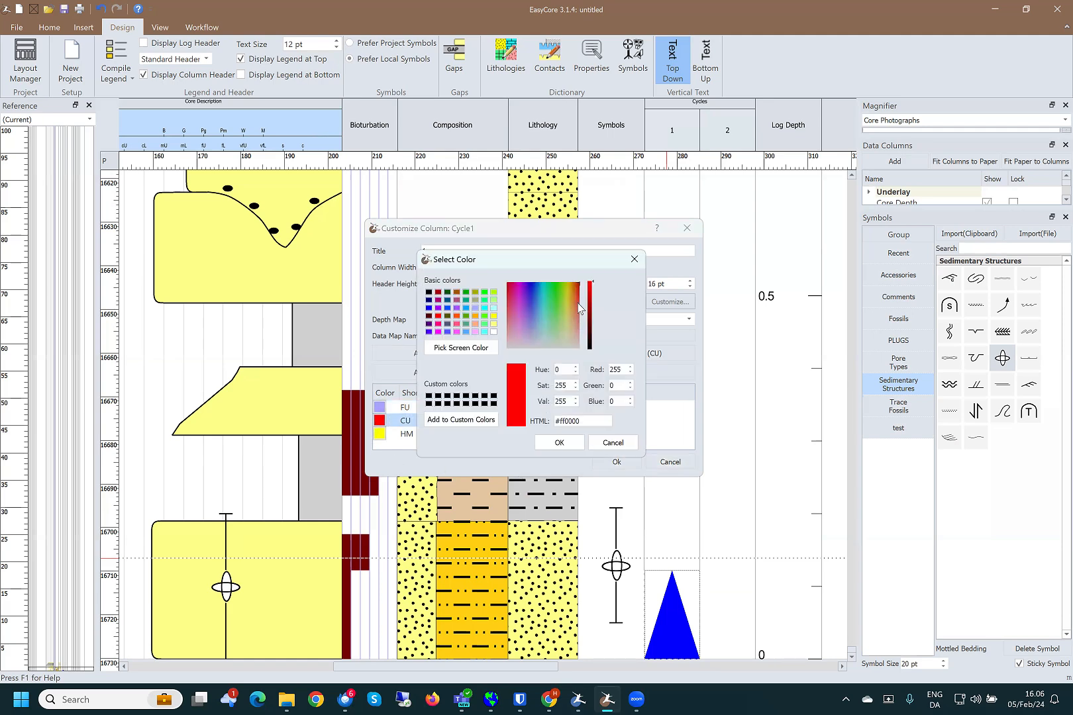
click(574, 304)
click(560, 442)
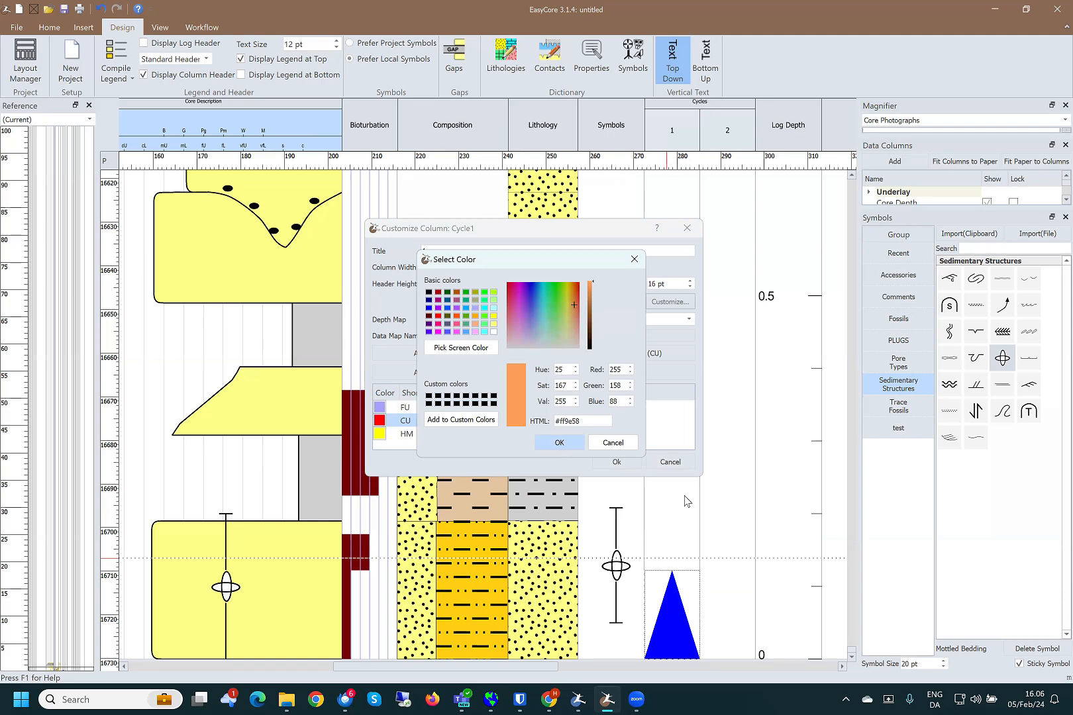
click(617, 461)
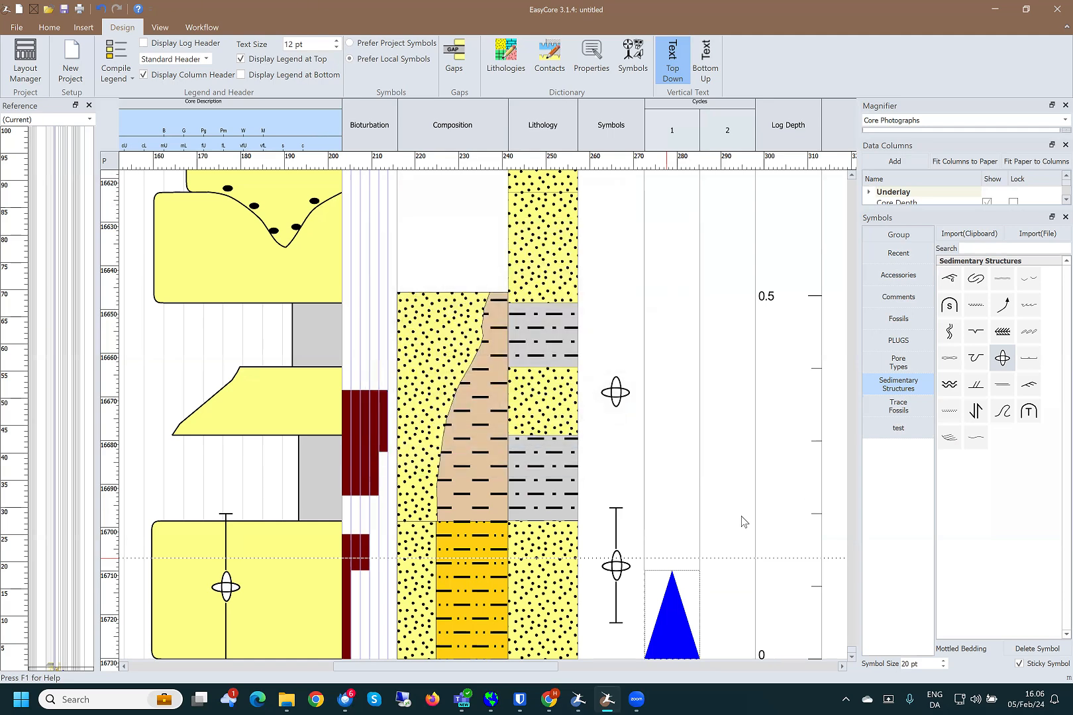
- Add a second fining-upward cycle on top of the first in Cycles column 1, up to about 0.22 m
click(666, 506)
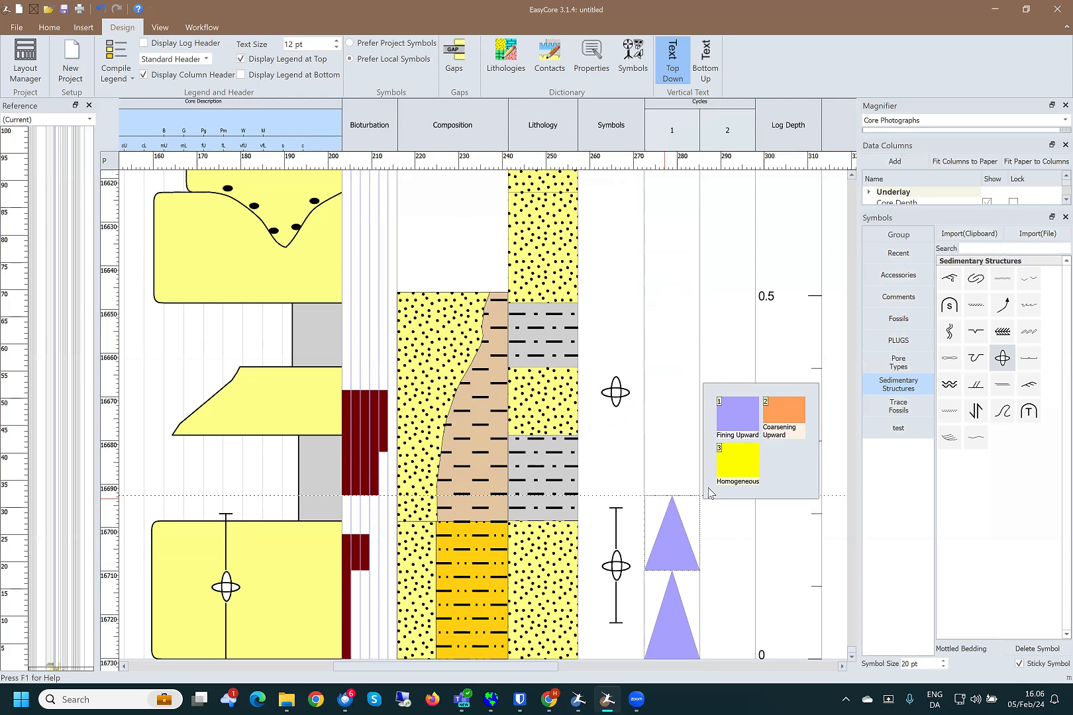
scroll(600, 433, down, 3)
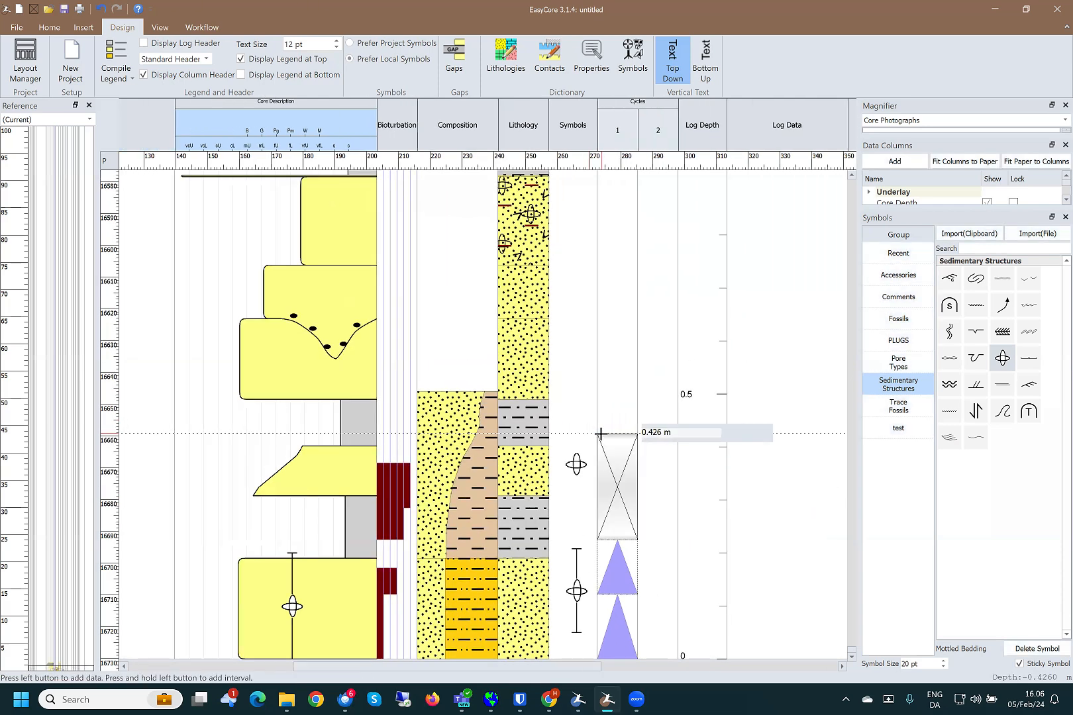
scroll(600, 434, down, 8)
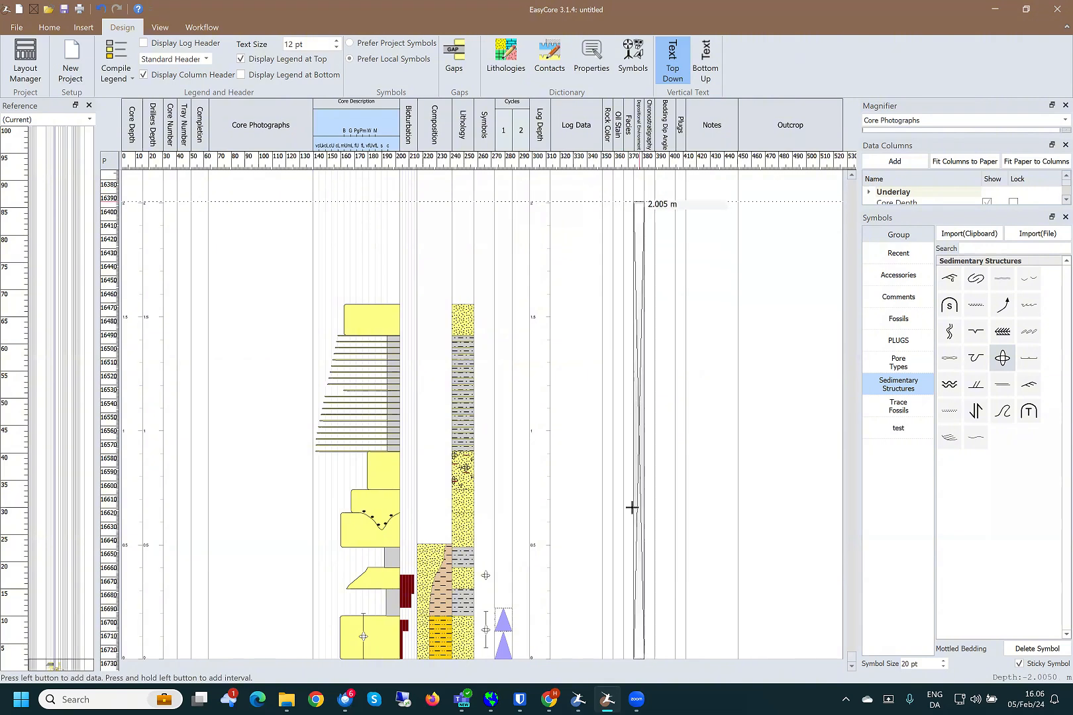
- Add a None interval from 0 to about 0.6 m in the Facies column and define a new facies value XXXXXXX with short name XX
click(638, 518)
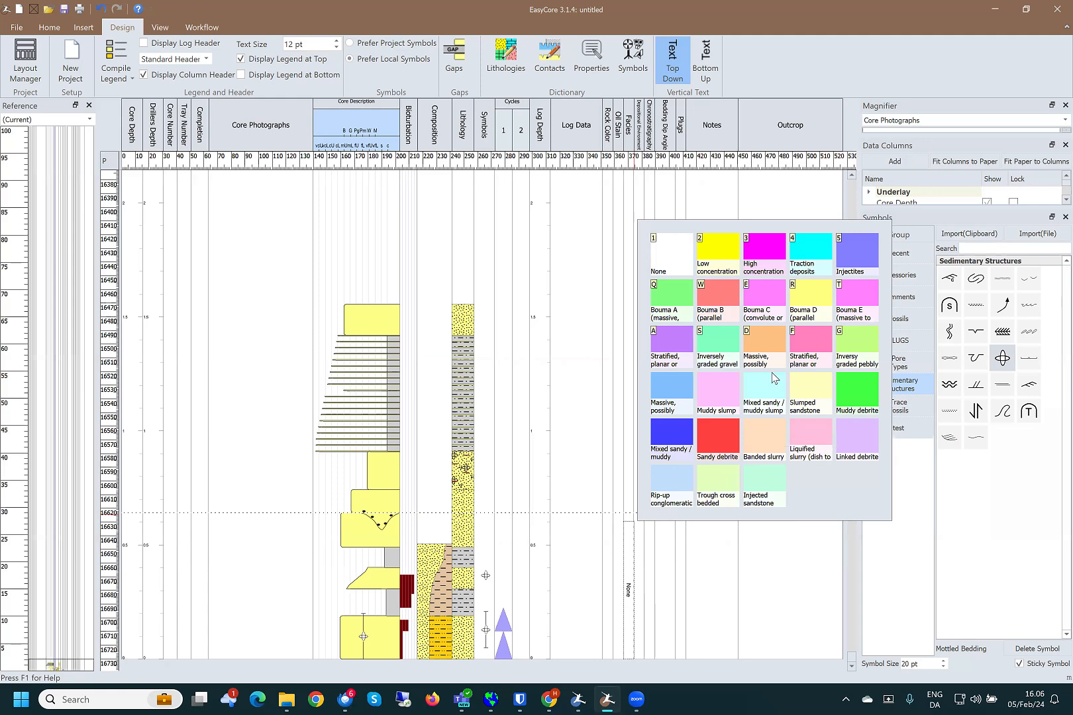
right_click(635, 200)
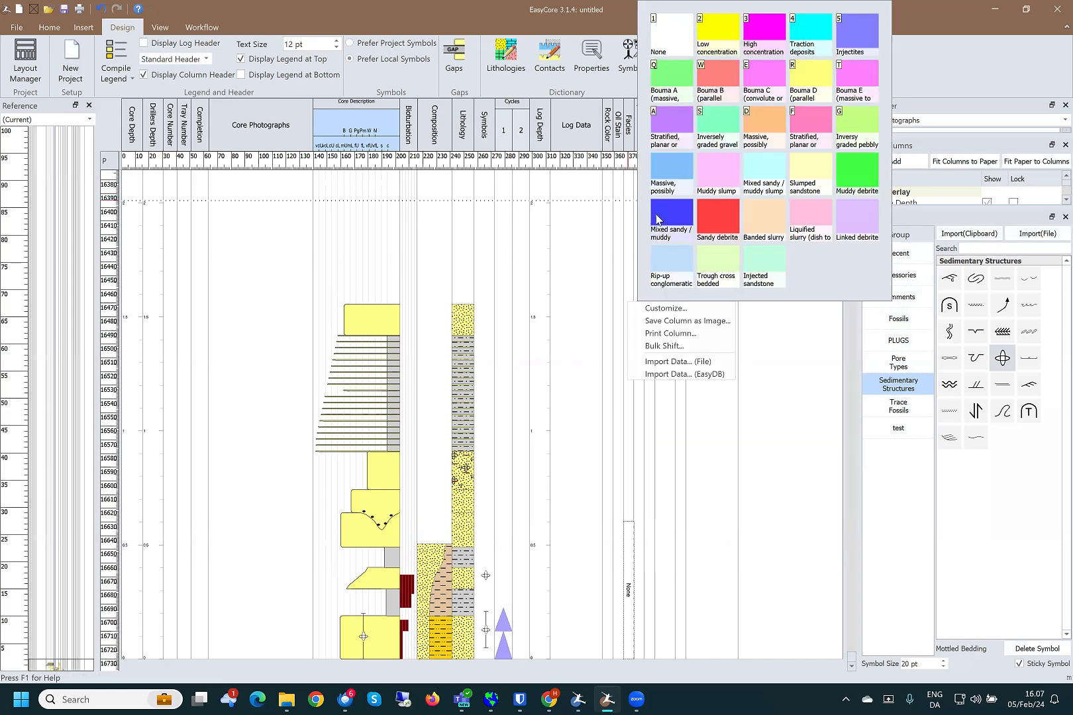
click(665, 309)
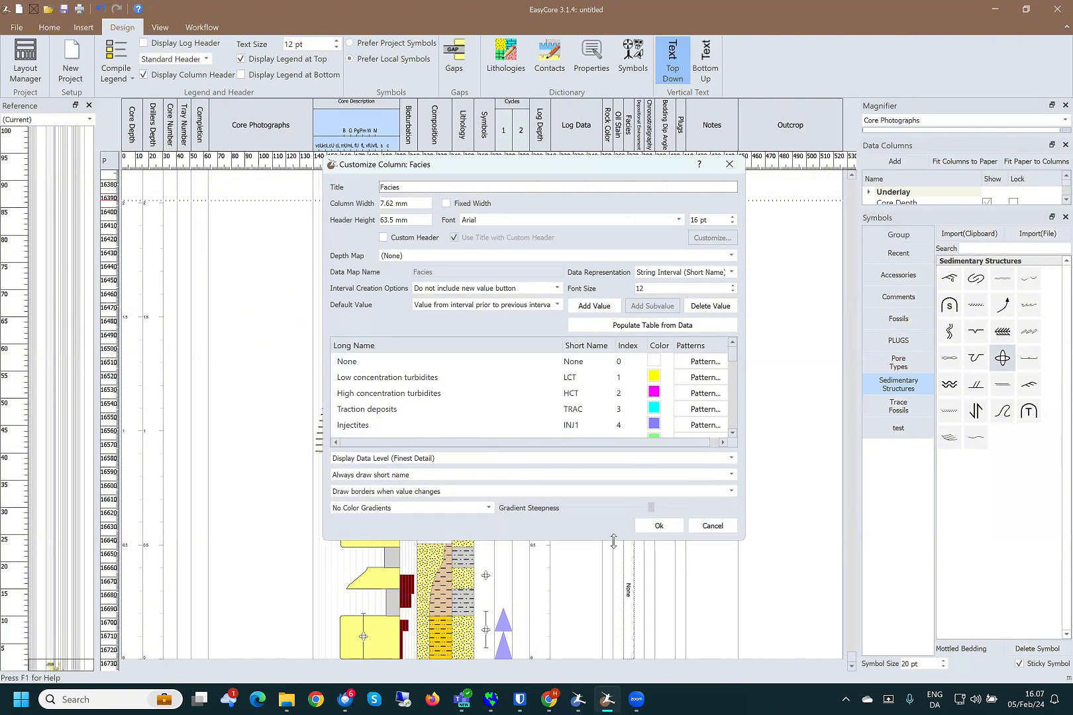
drag(614, 542, 613, 626)
scroll(559, 450, down, 6)
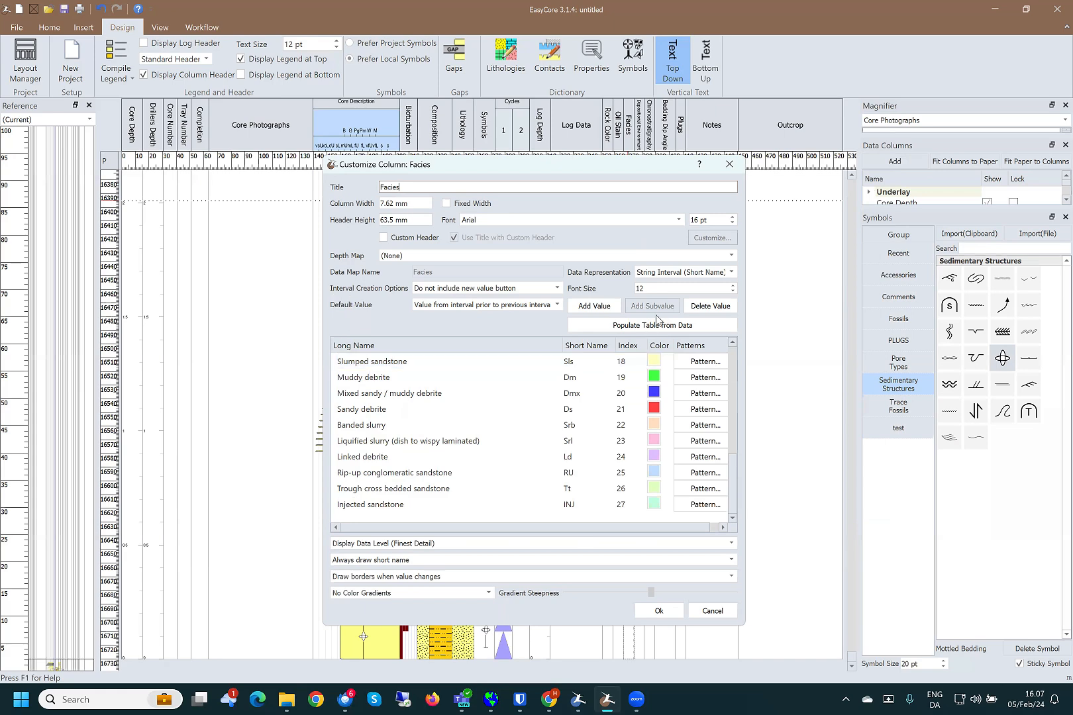
click(589, 308)
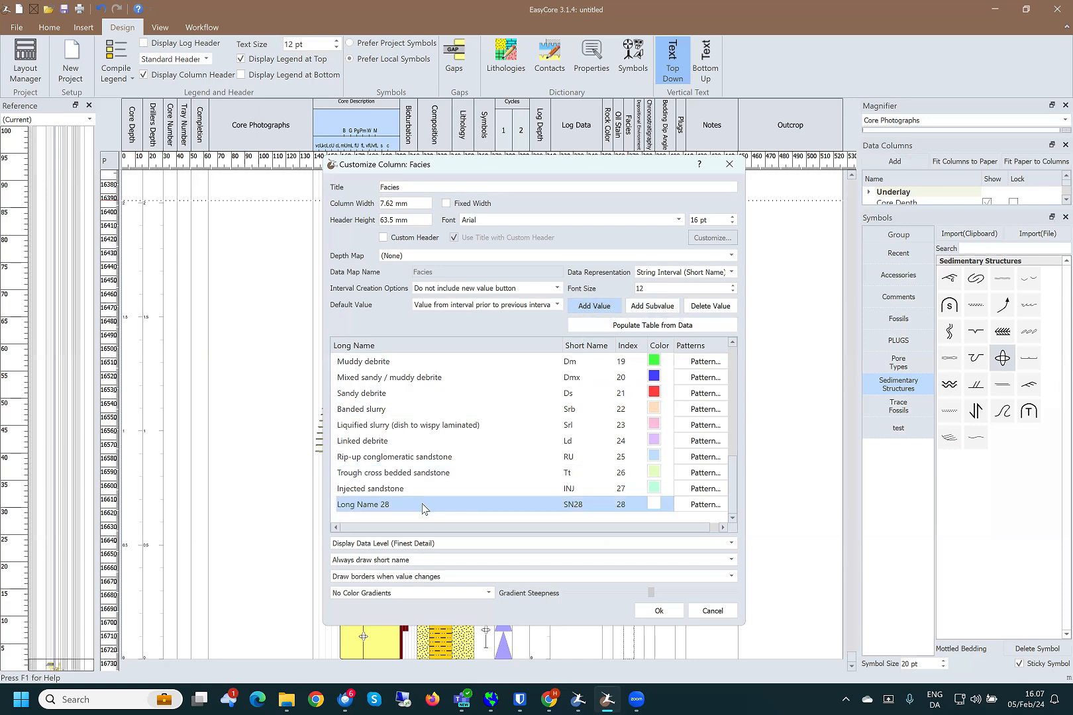
click(387, 507)
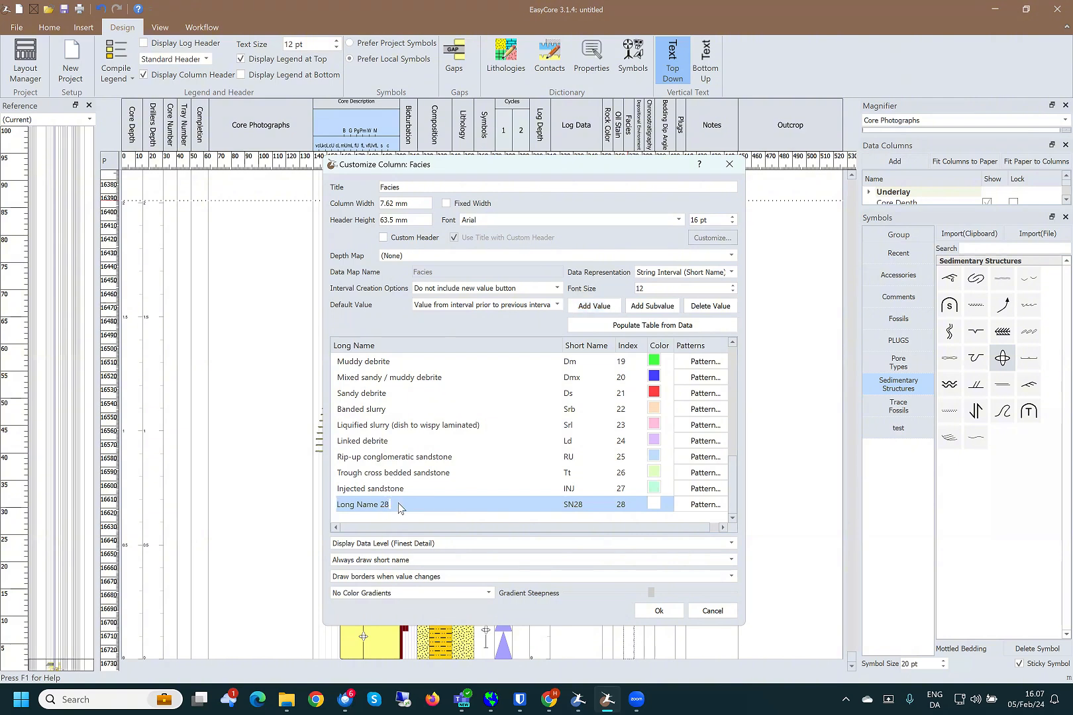
text(XXXXXXX)
click(573, 505)
text(XX)
- Set the new facies value's color to #f9ff7d and add a second None interval on top of the first, up to about 0.84 m
click(655, 505)
click(658, 508)
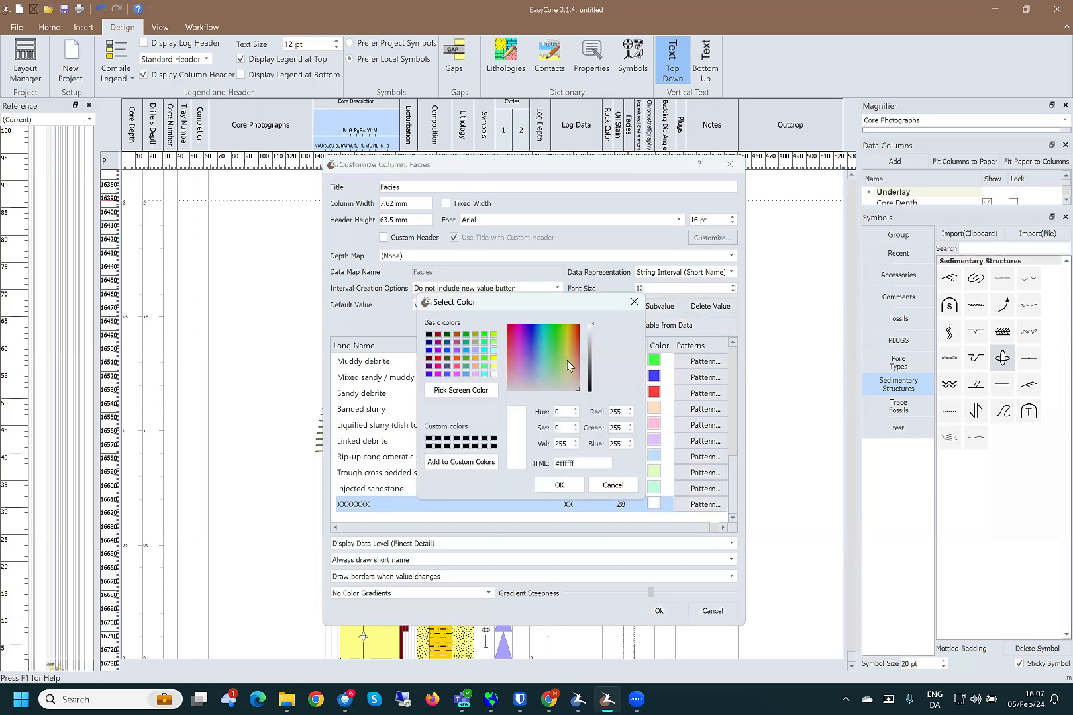
click(567, 357)
click(558, 486)
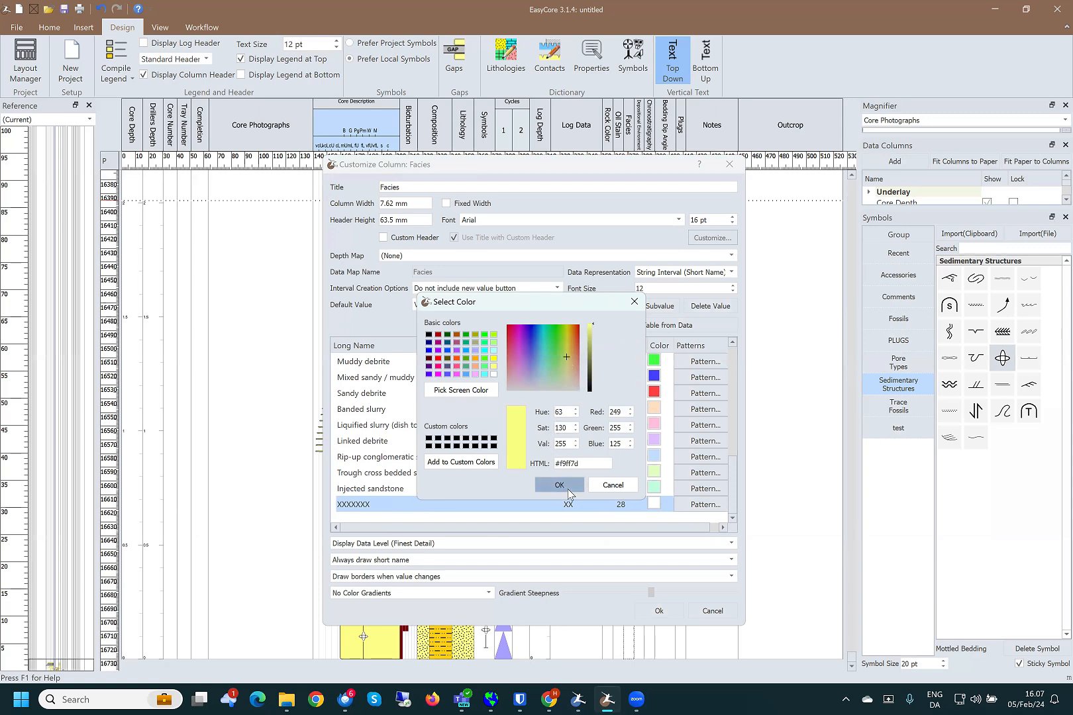
click(659, 611)
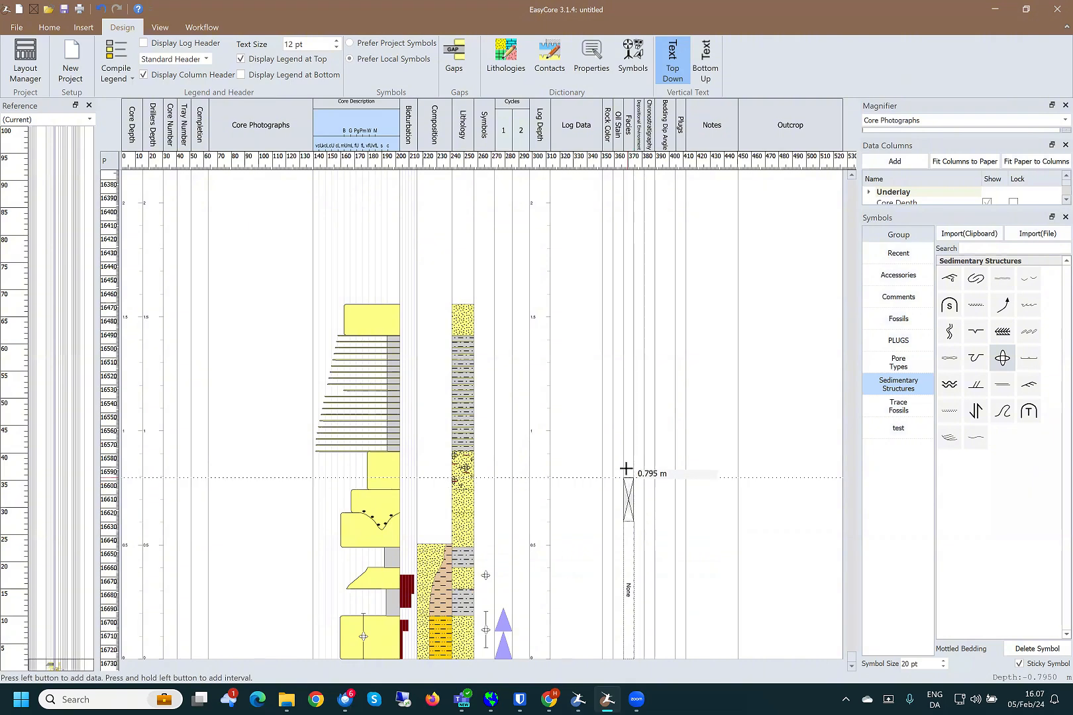
click(626, 468)
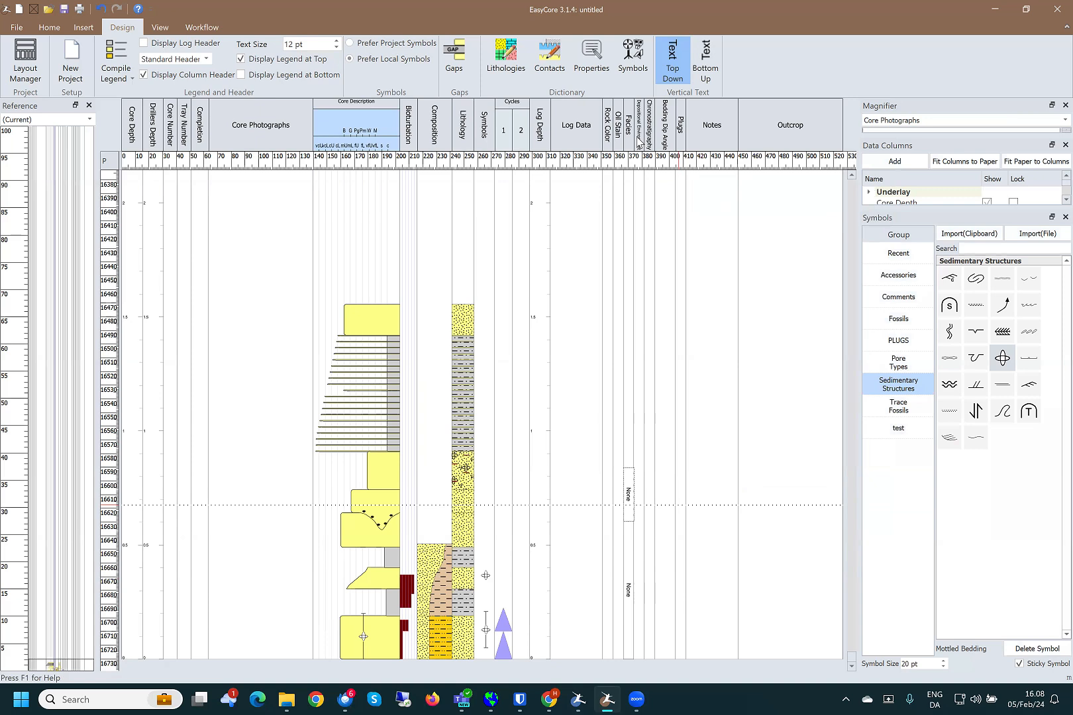
- Add a Chronostratigraphy interval from the log base to about 1.1 m and classify it as Pleistocene, Pleistocene Late, Tarantian
drag(647, 175, 646, 407)
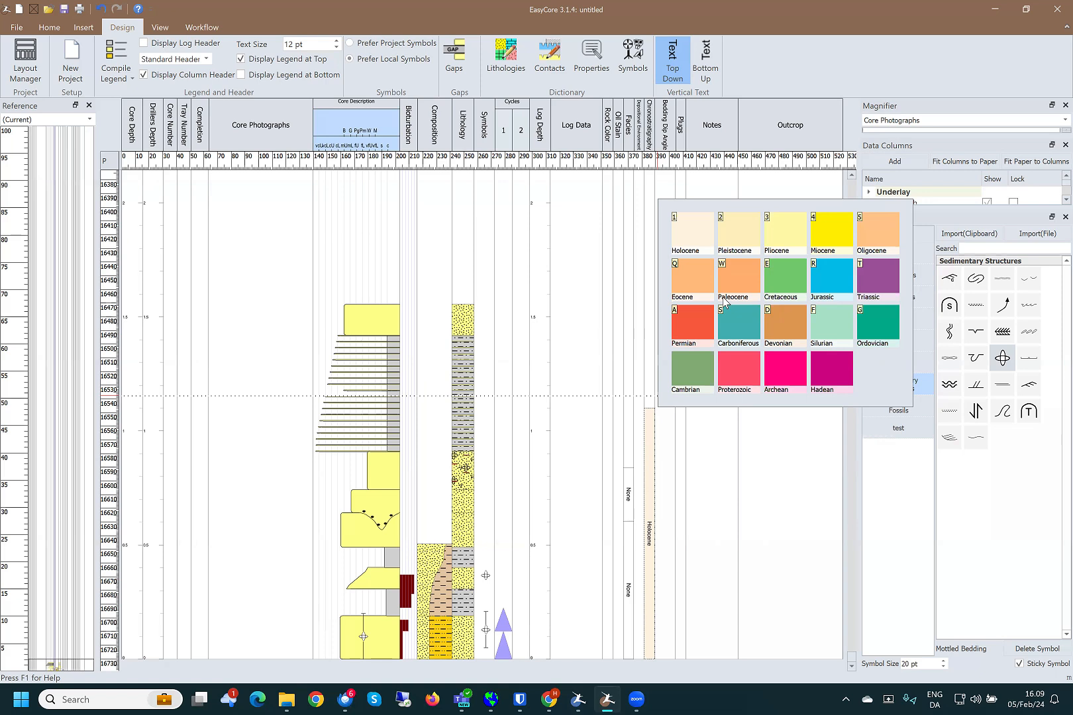
click(739, 235)
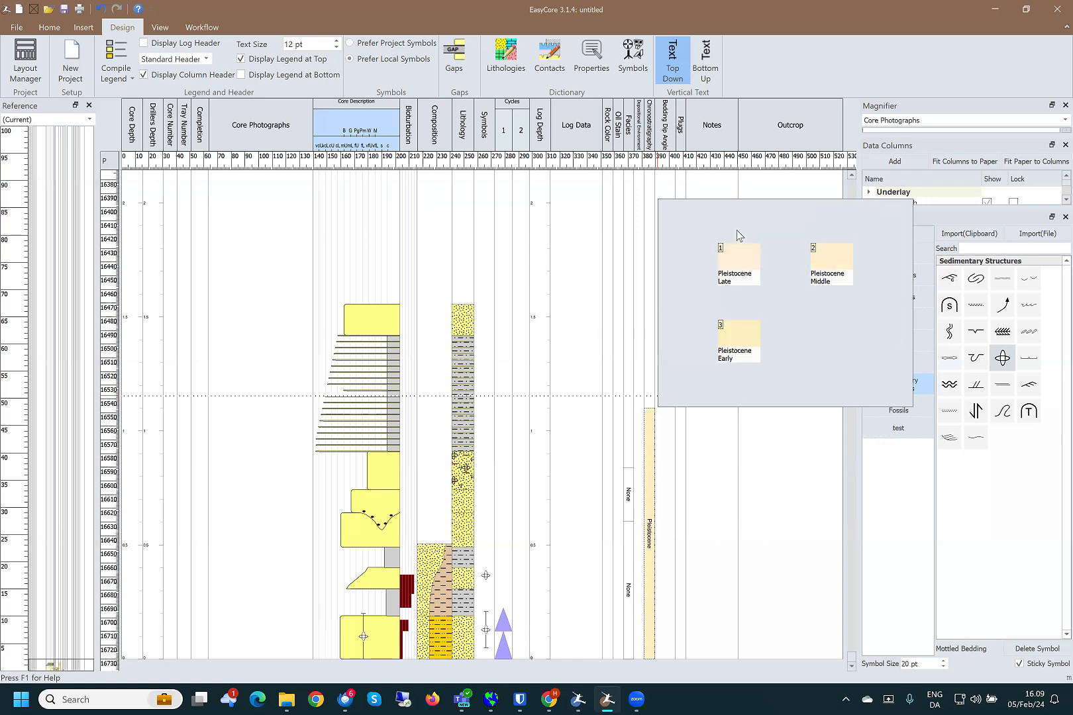
click(742, 265)
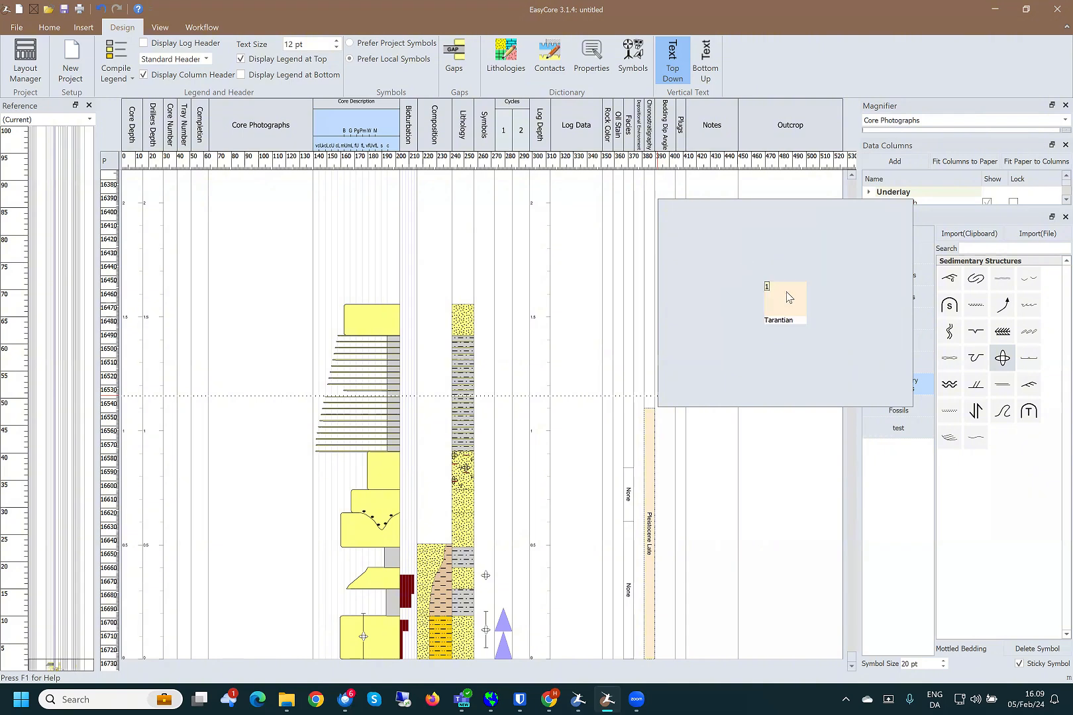
click(787, 294)
mouse_move(652, 544)
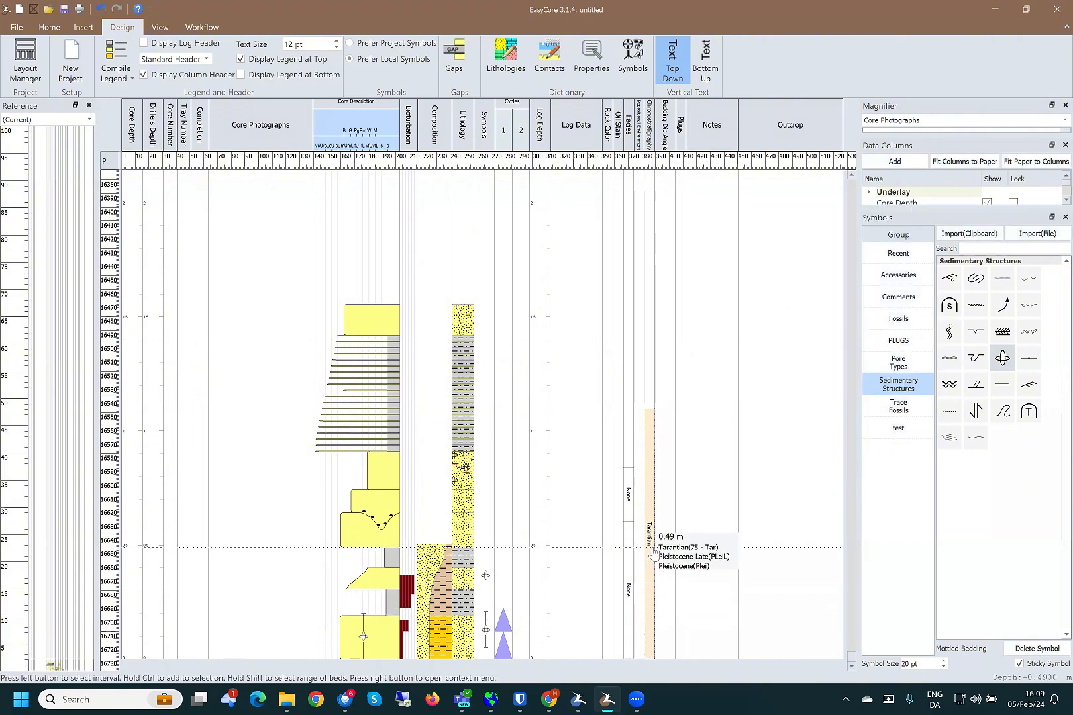
scroll(653, 544, up, 3)
scroll(652, 544, up, 2)
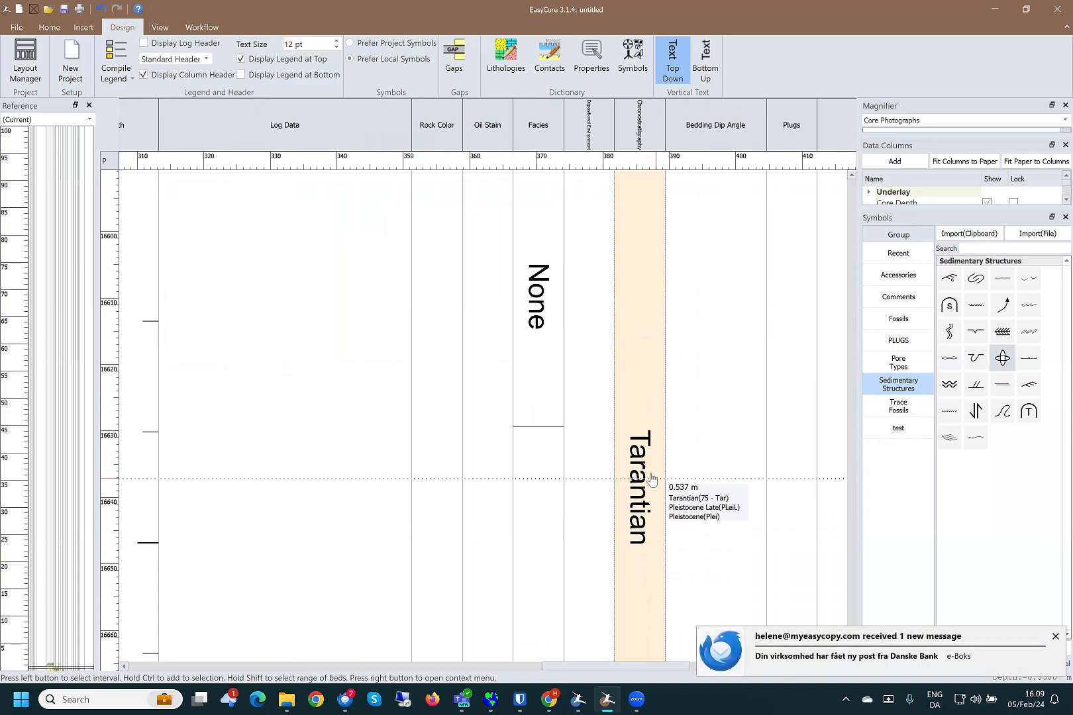
scroll(644, 489, down, 4)
scroll(644, 488, down, 3)
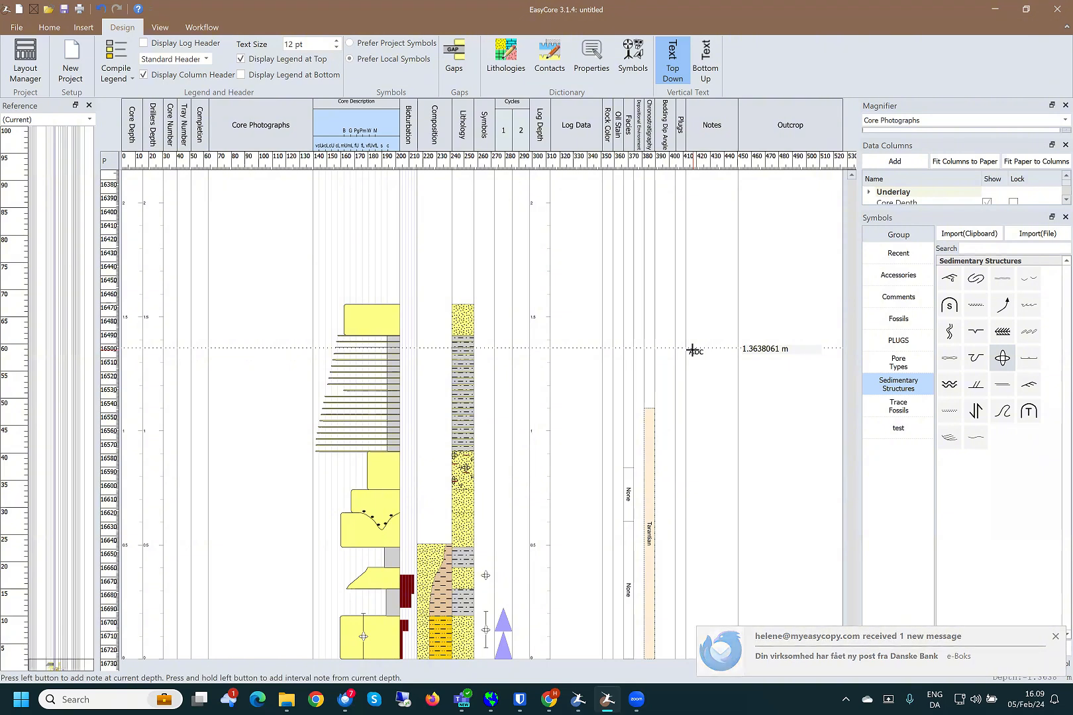
- Add an Images (Single Depth) column with the data map name Thin Sections
click(895, 163)
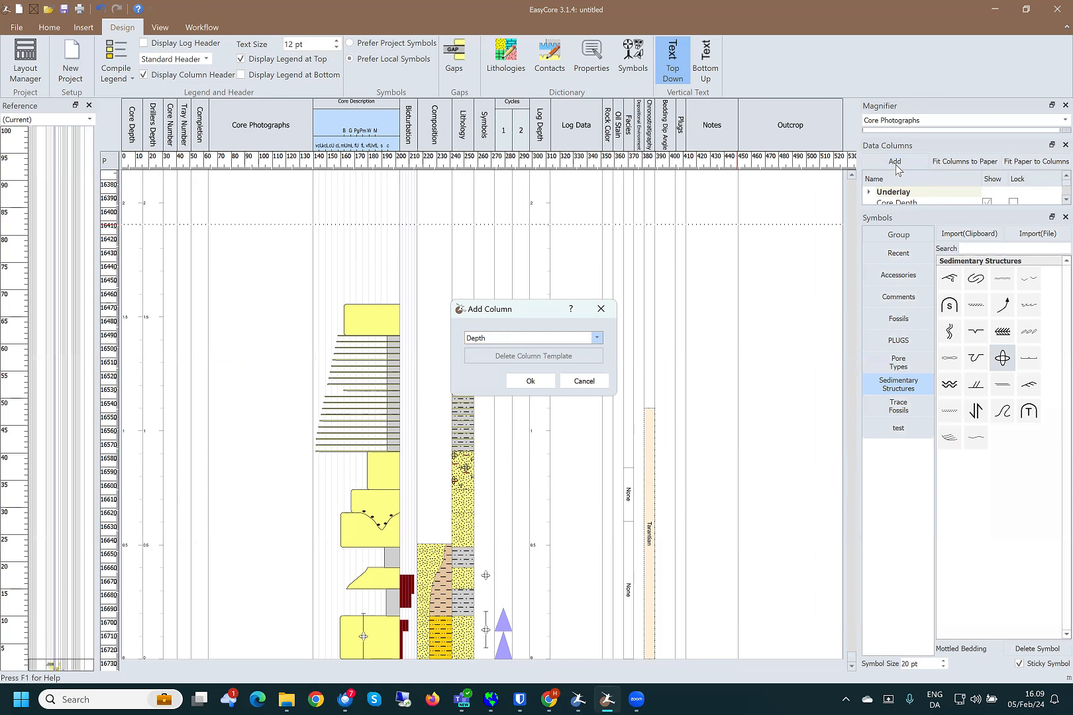
click(598, 339)
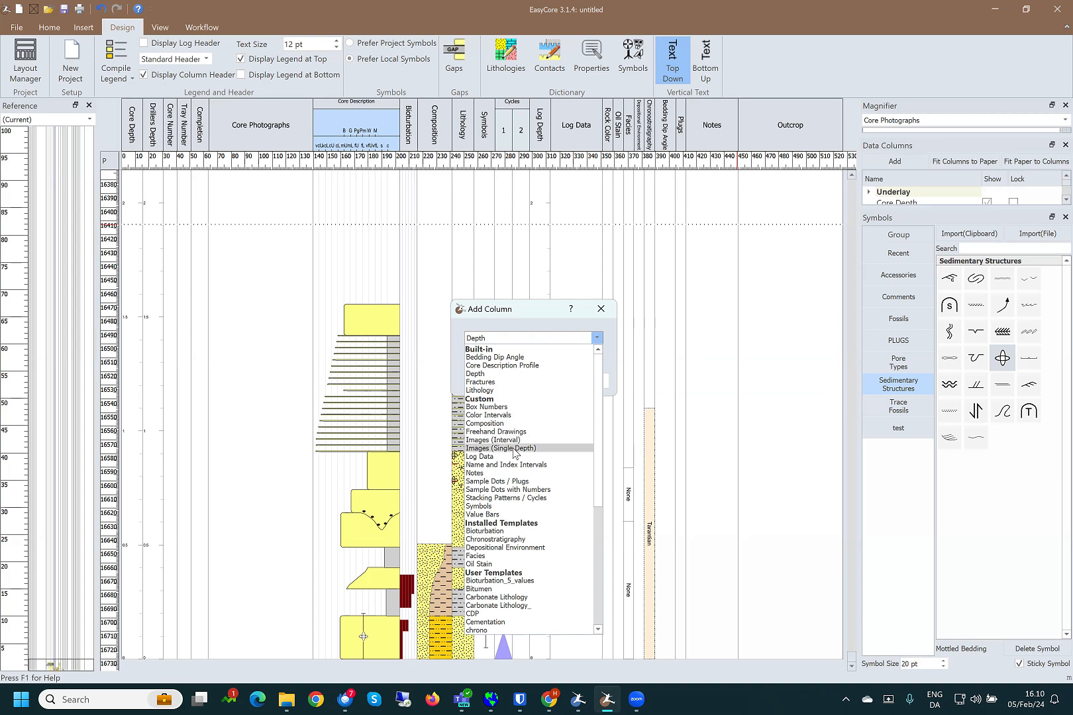
click(515, 450)
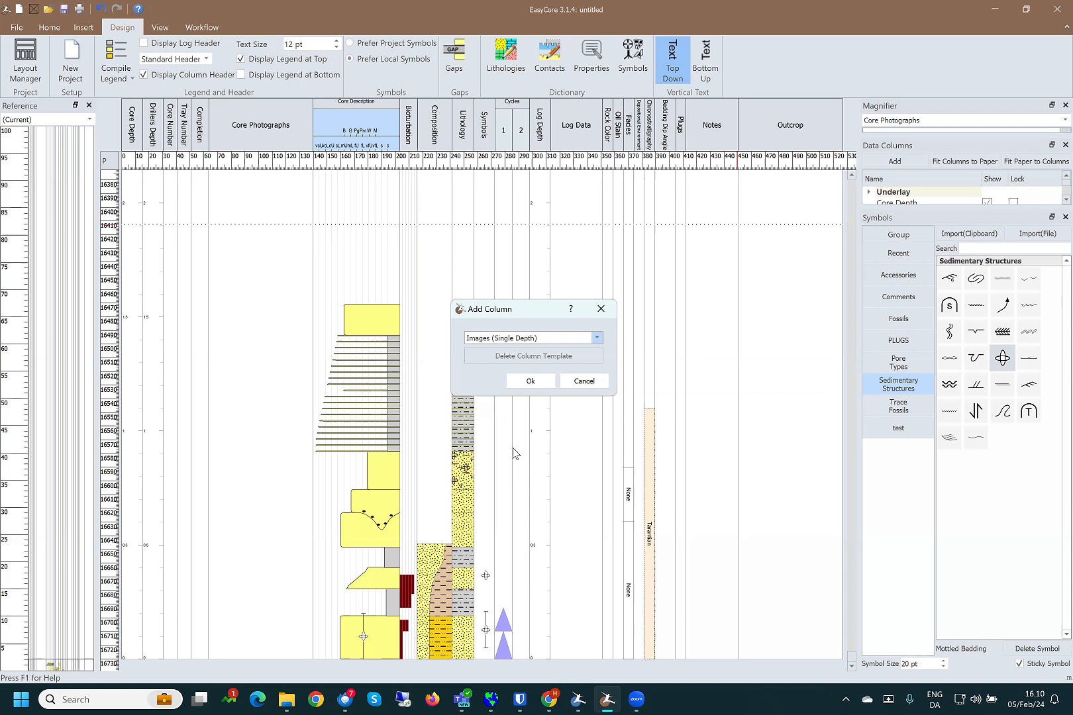
click(530, 381)
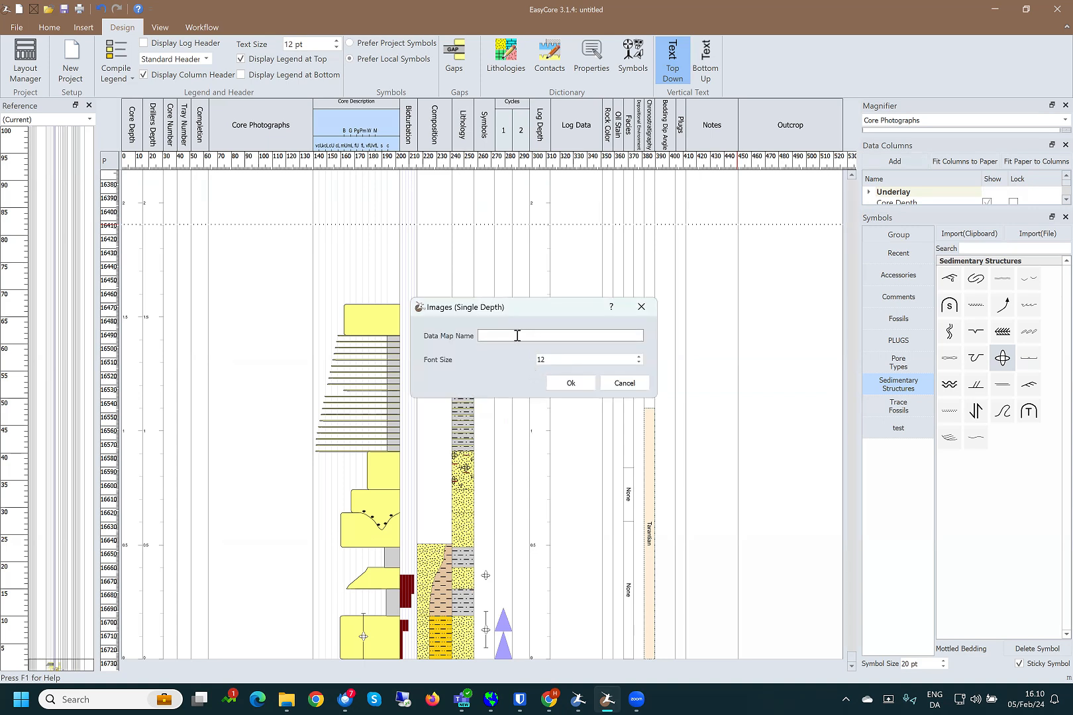
text(Thin Sections)
click(568, 384)
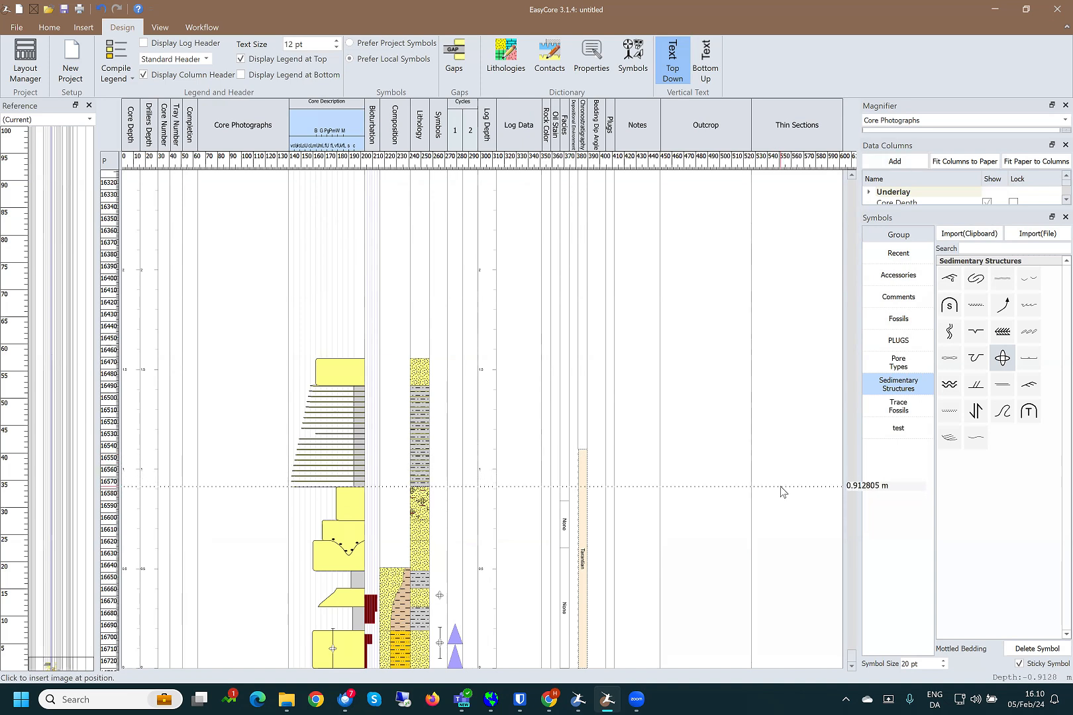
- Insert the image 8972_0_1B_200X-1.jpg from the EasyCore Files Thin Sections folder into the Thin Sections column at 0.912805 m
right_click(781, 490)
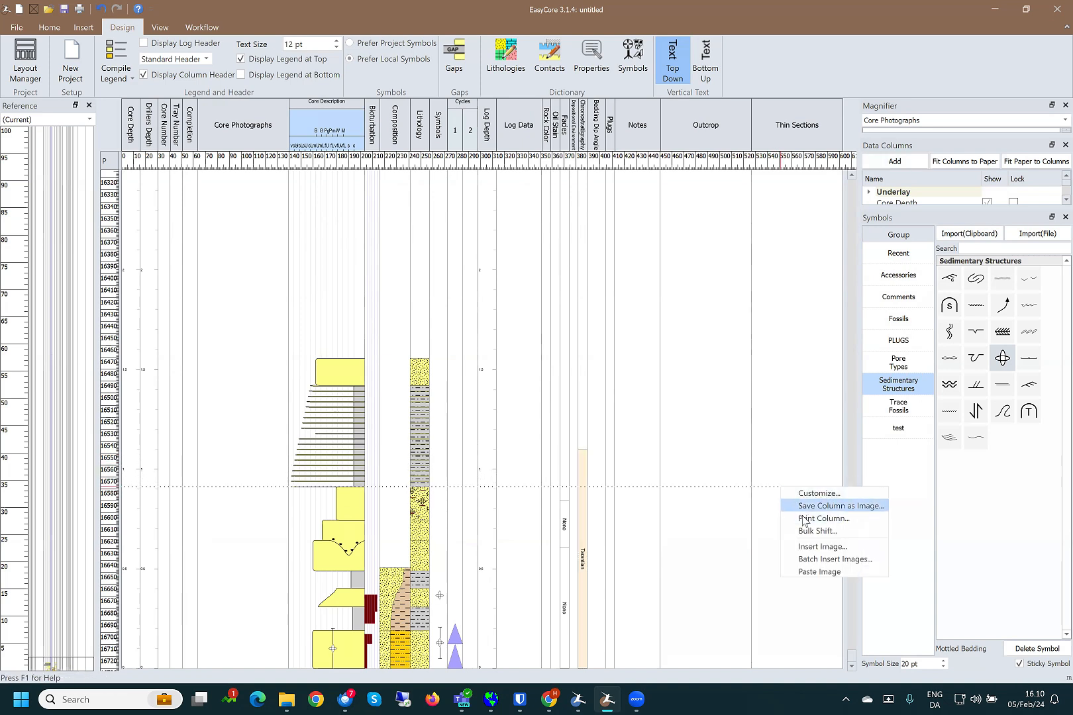
click(816, 547)
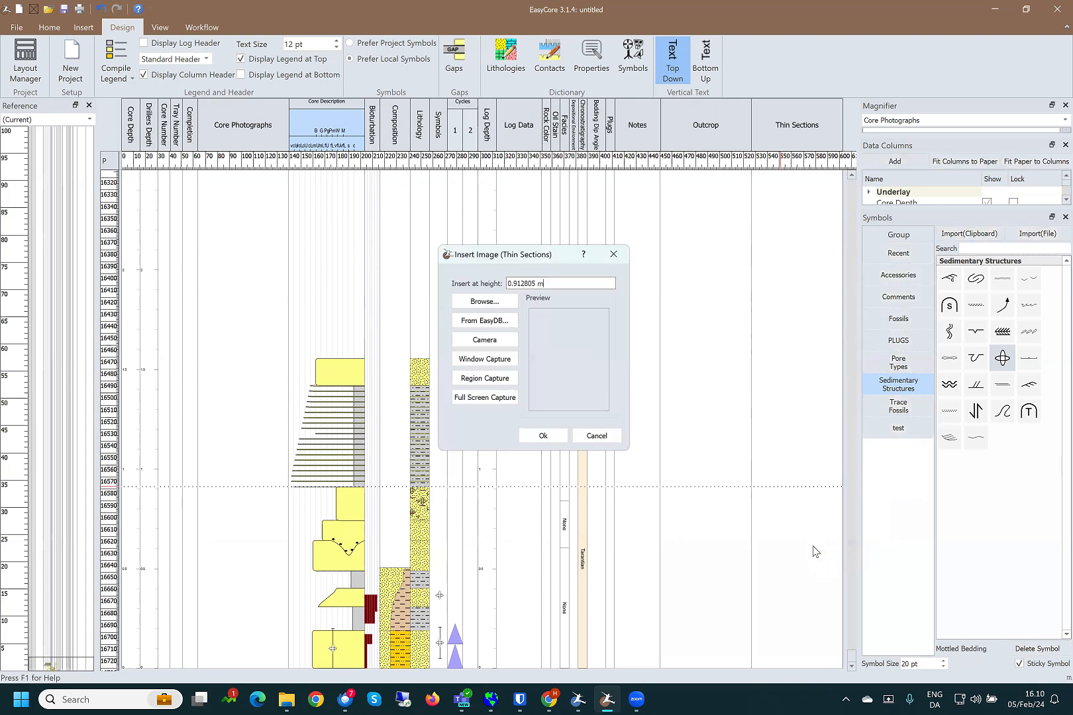
click(482, 304)
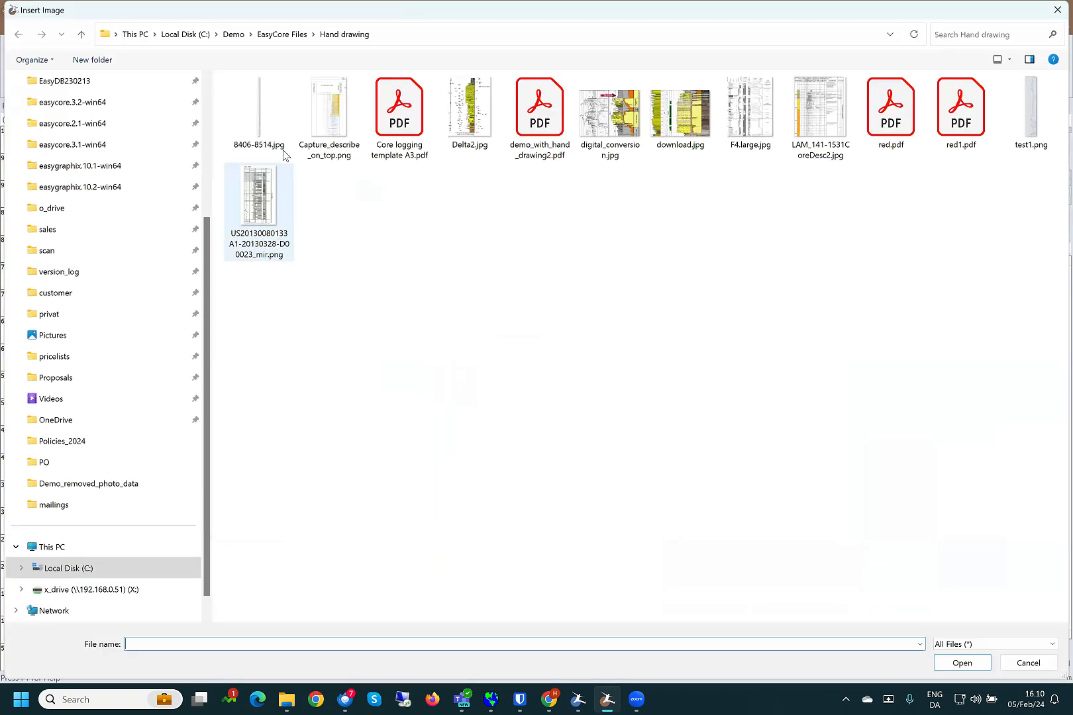
click(282, 34)
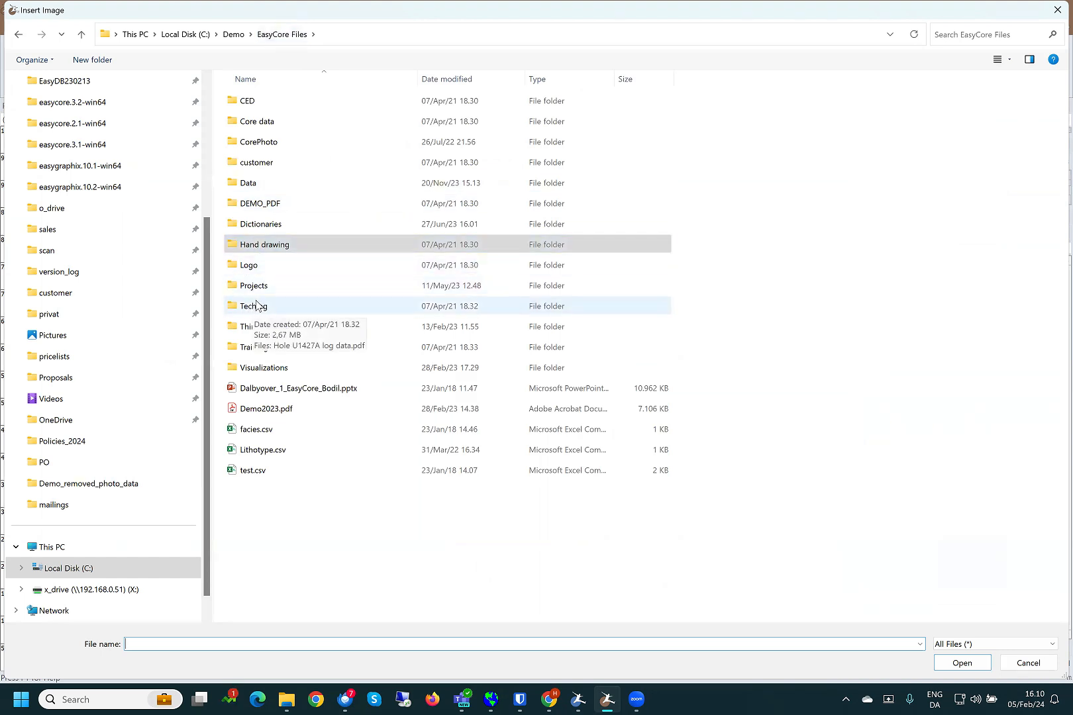
click(247, 329)
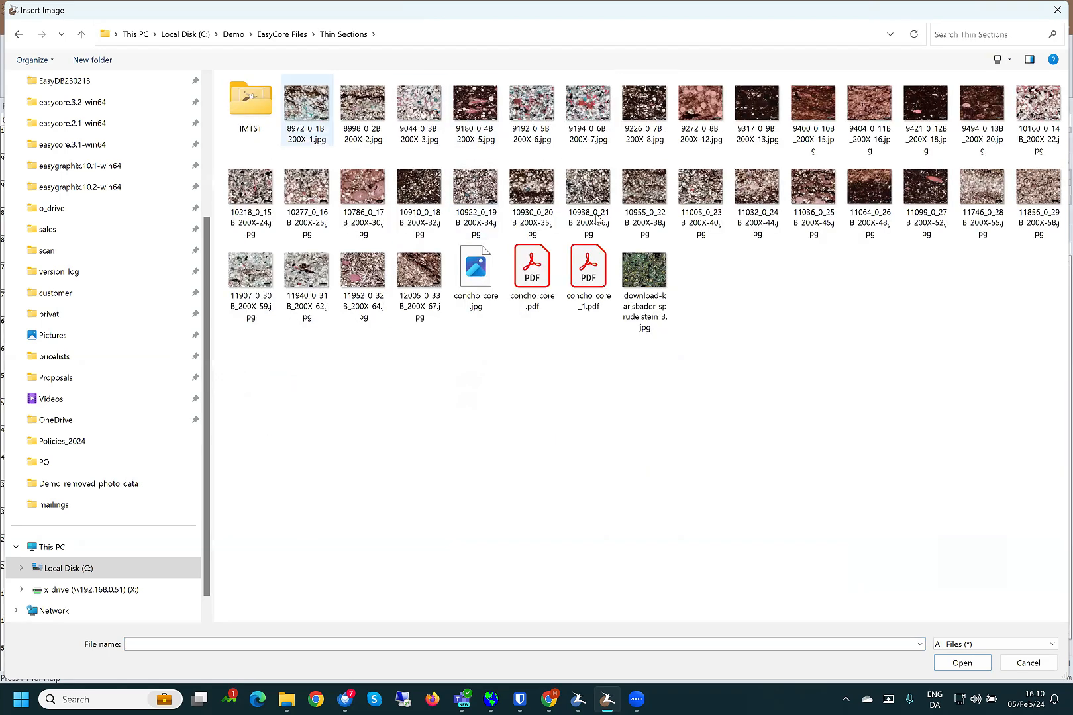
click(307, 110)
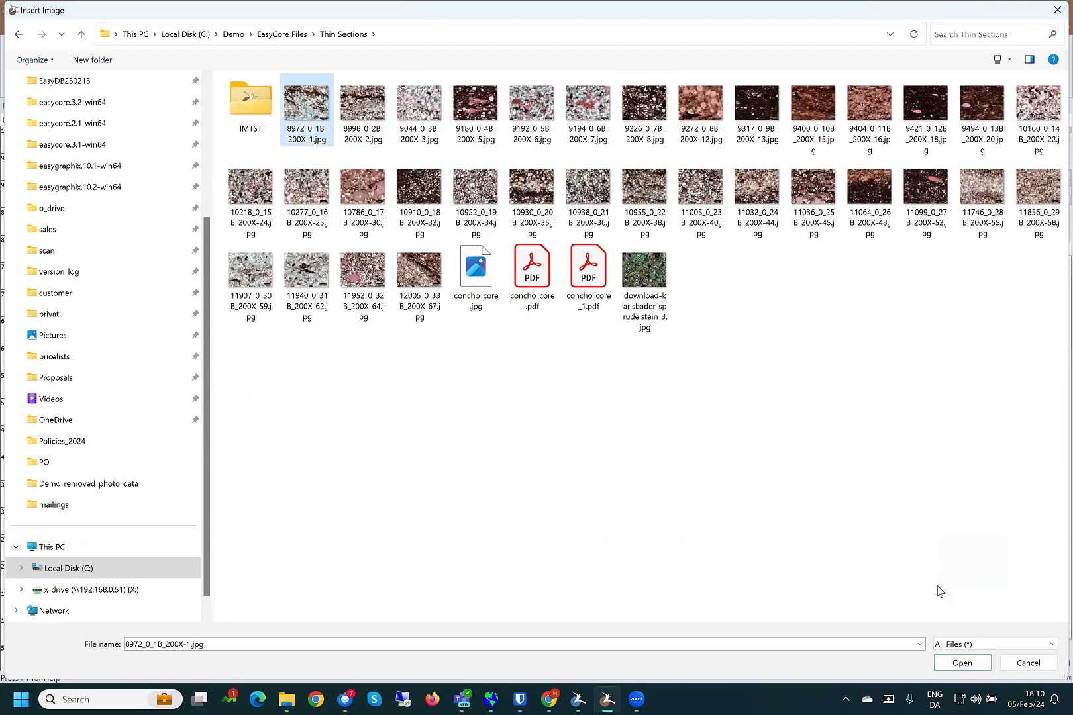
click(962, 663)
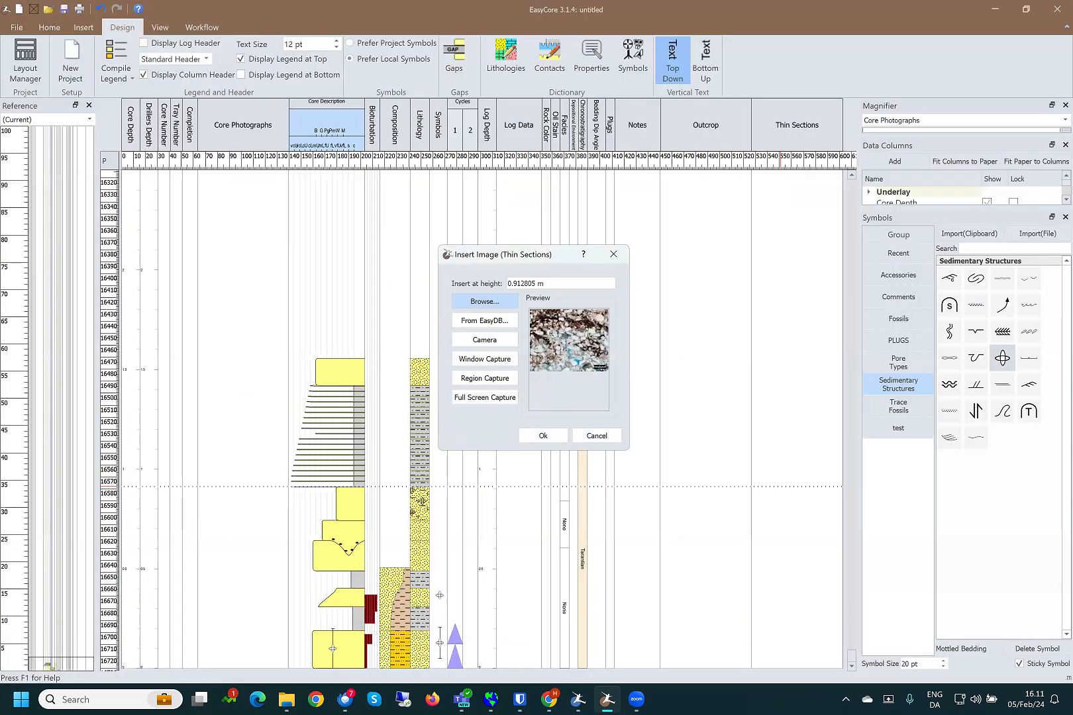
scroll(568, 348, up, 4)
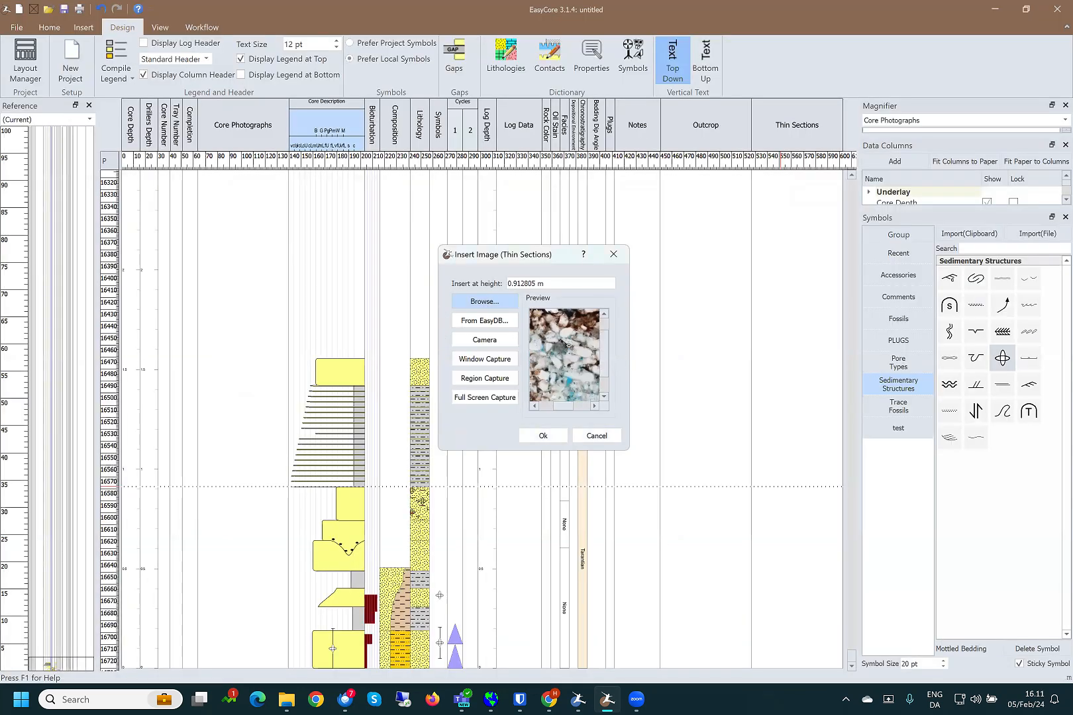
click(543, 435)
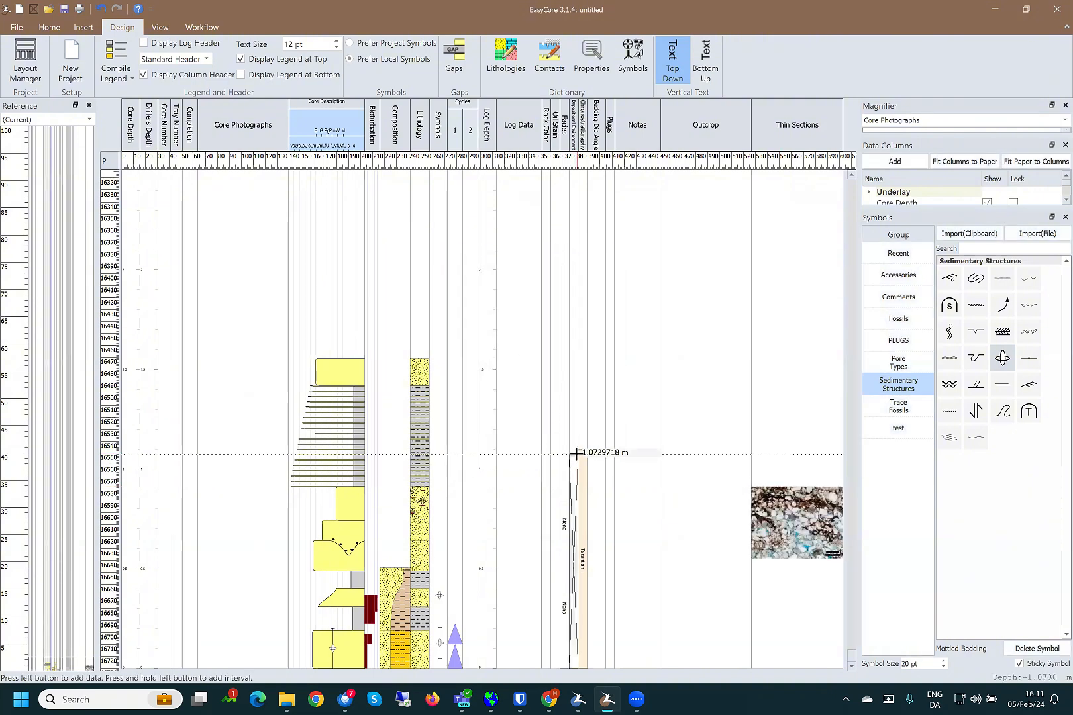
right_click(774, 344)
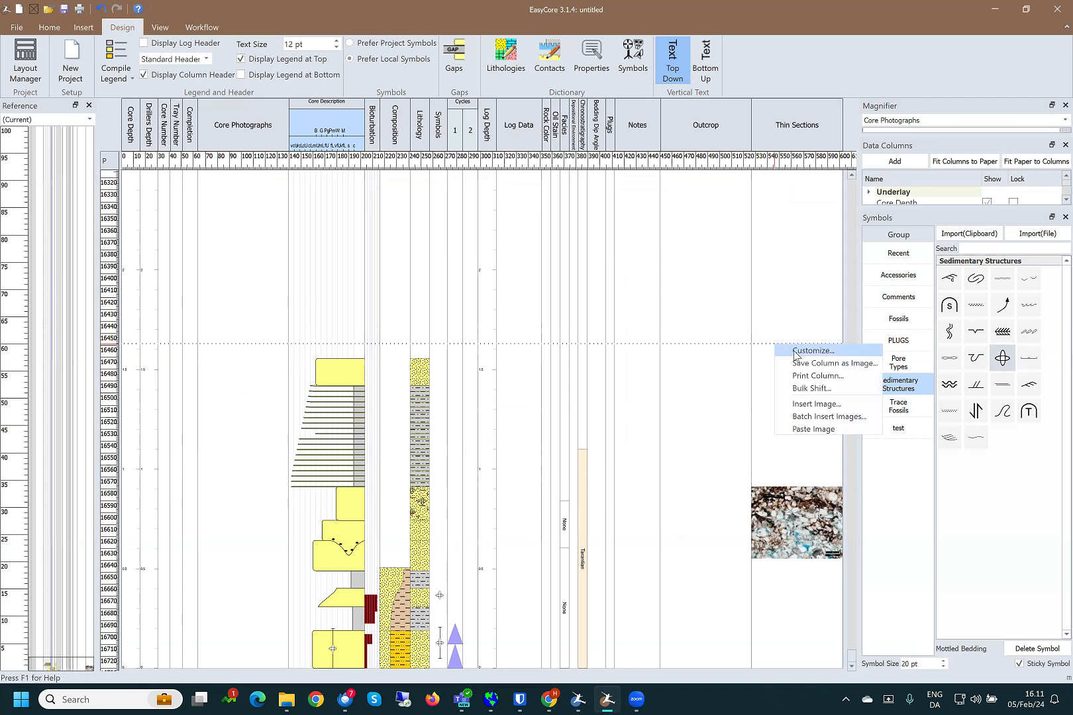
click(813, 403)
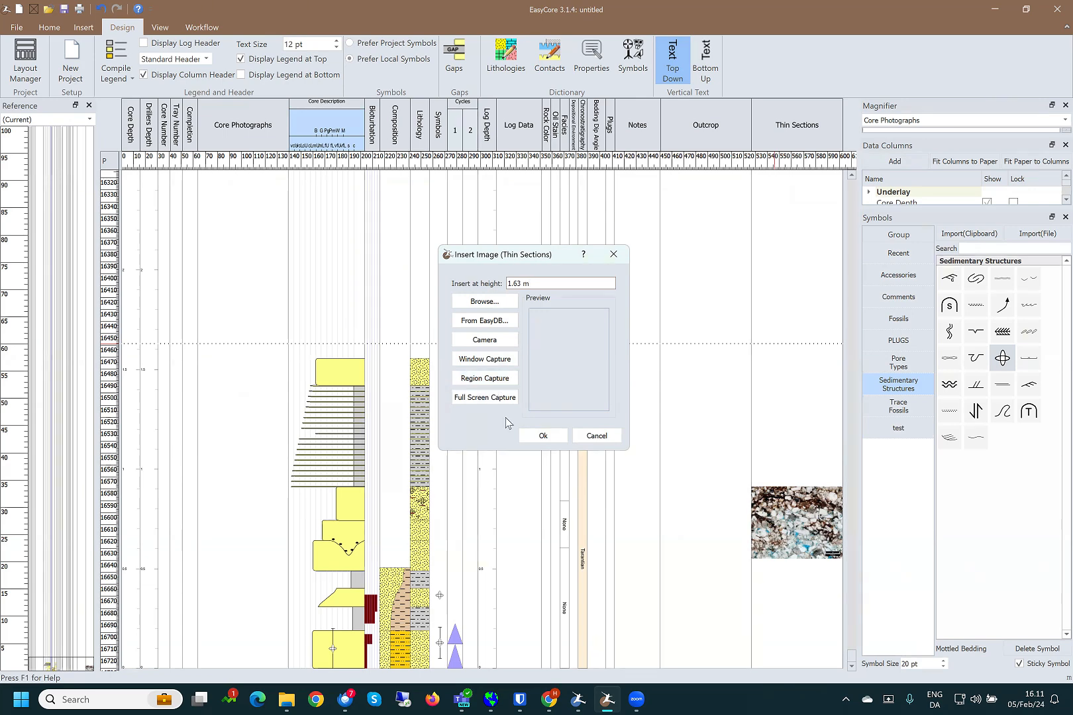
click(601, 435)
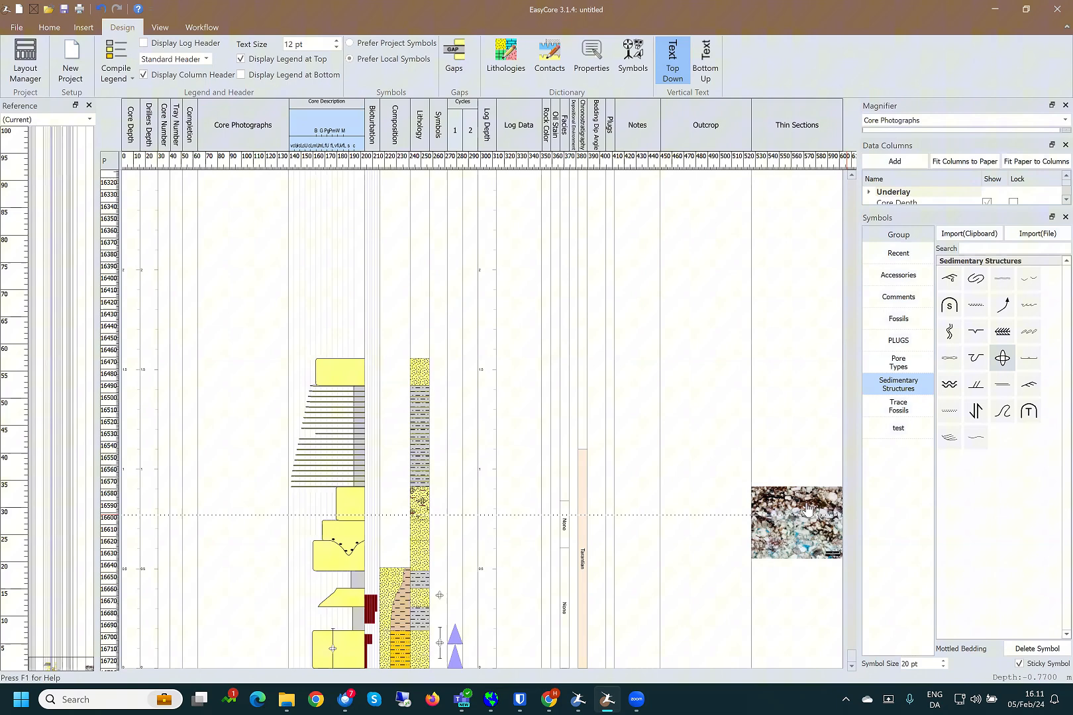
- Switch to EasyGraphiX and open the page 14 correlation poster at the outcrop photos beside the Verghereto map area
right_click(696, 385)
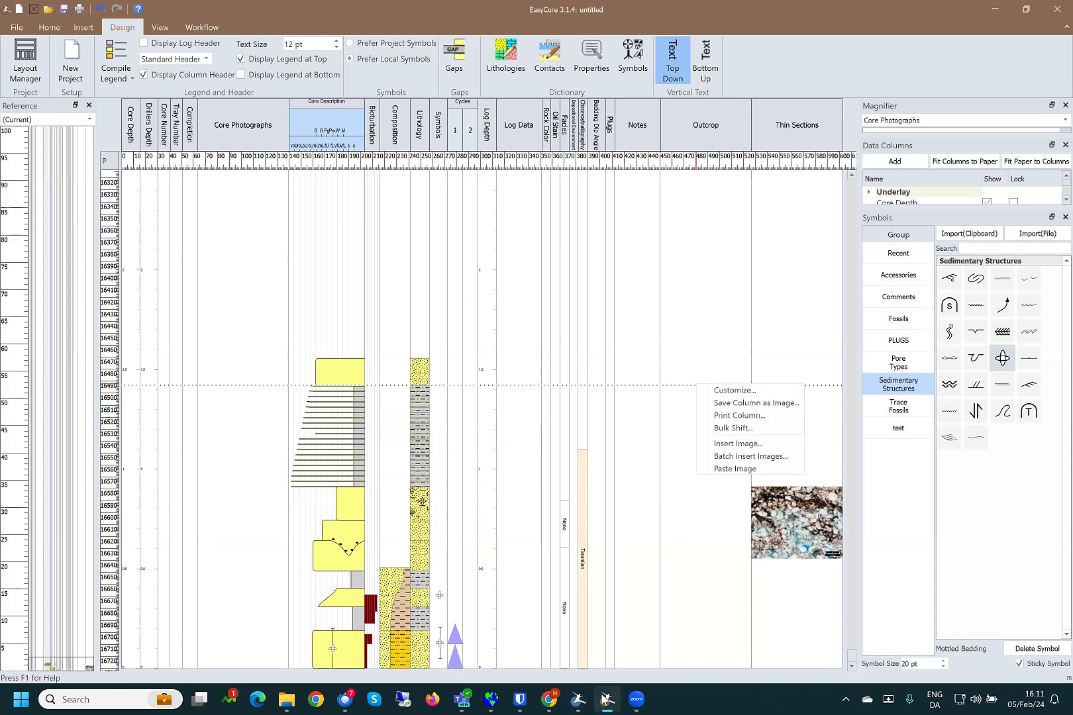
mouse_move(605, 700)
click(576, 699)
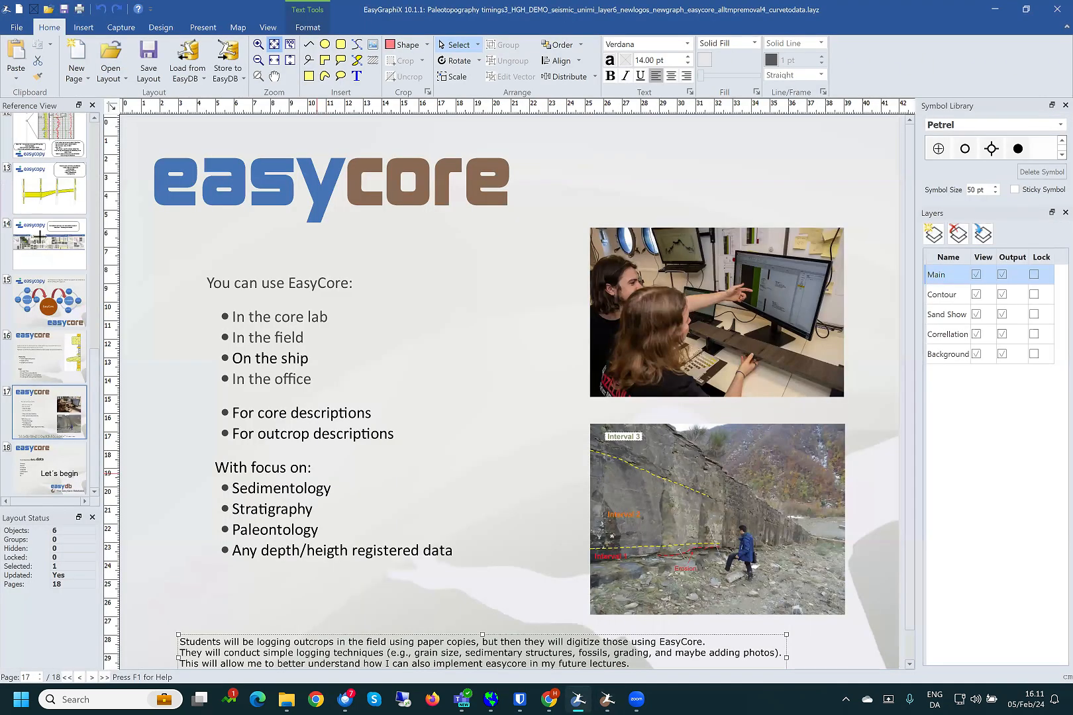
scroll(40, 232, up, 3)
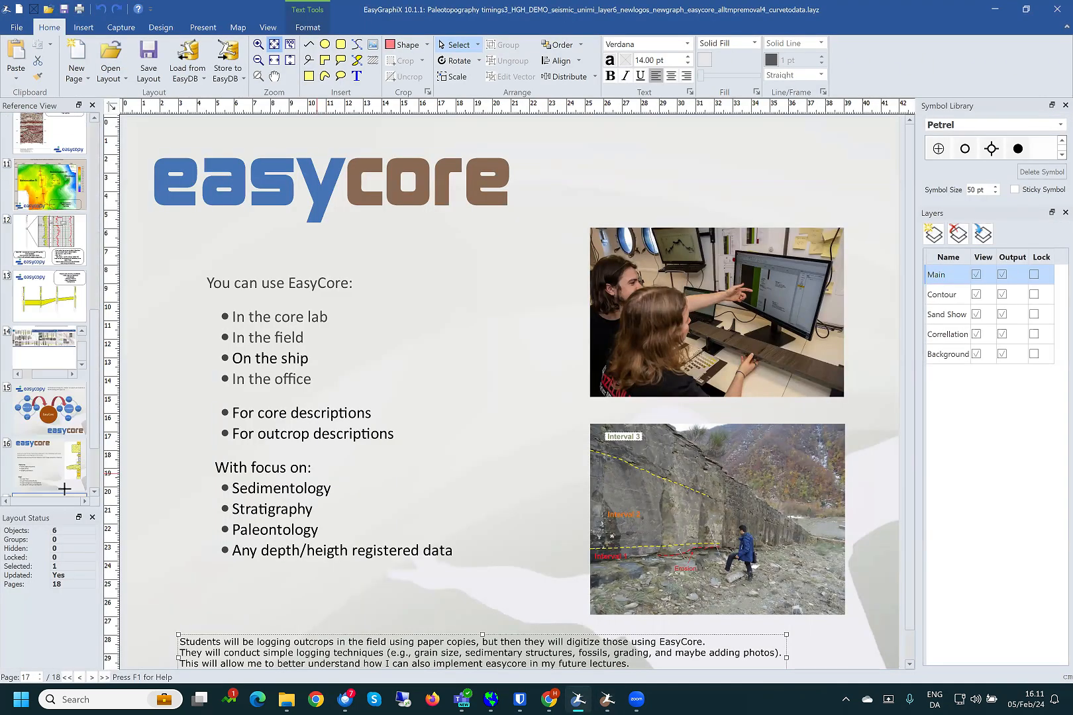
click(80, 352)
scroll(212, 385, up, 3)
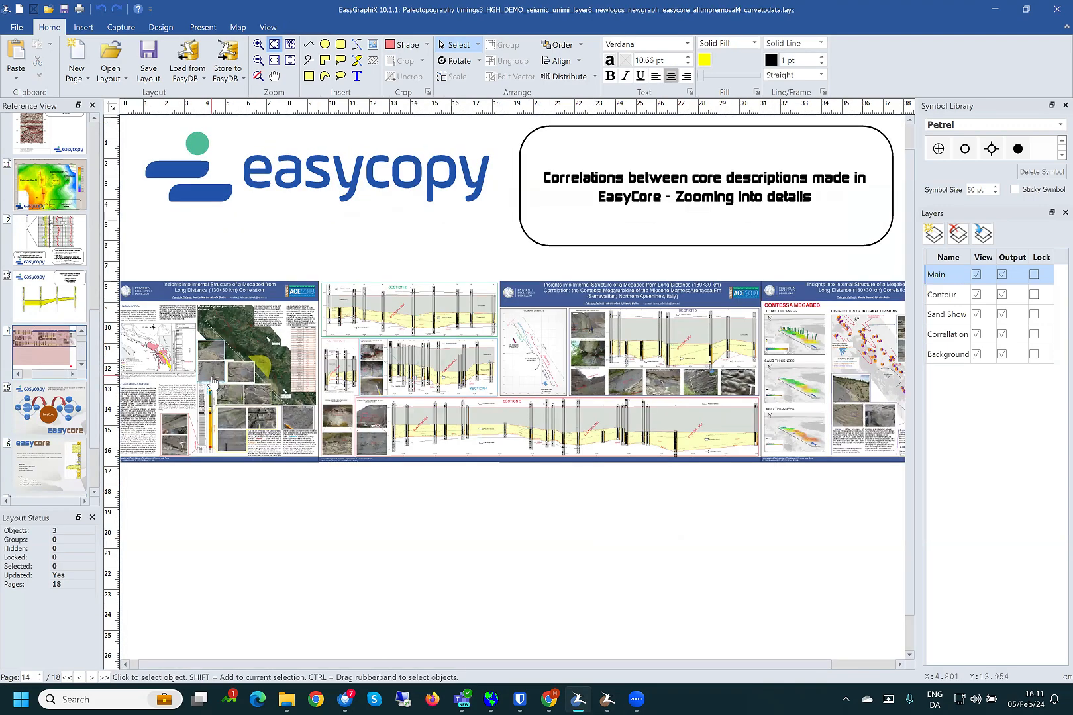
scroll(270, 416, up, 2)
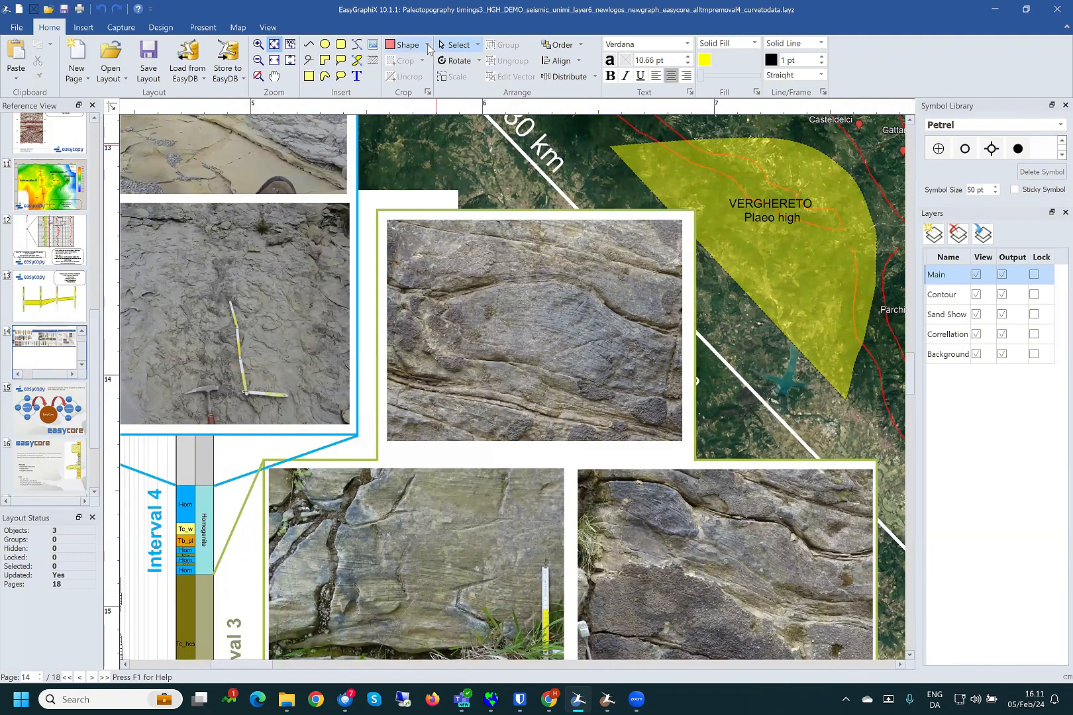
- Outline the outcrop photo beside the yellow Verghereto area with a box crop shape and apply Crop and Keep
click(427, 46)
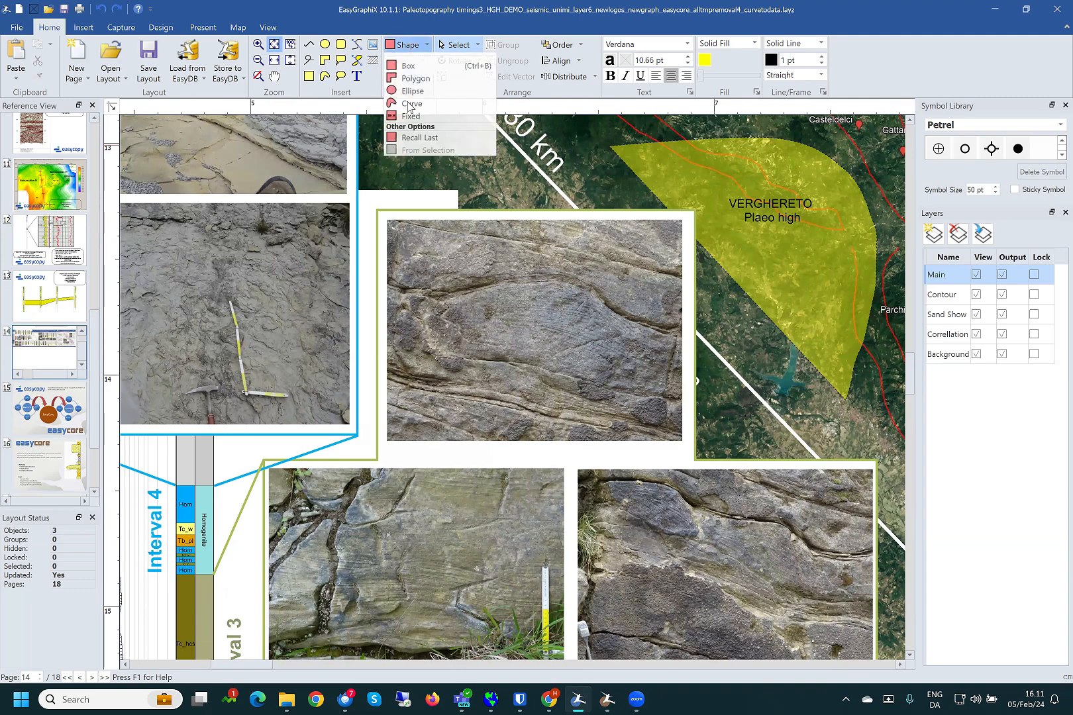
click(402, 66)
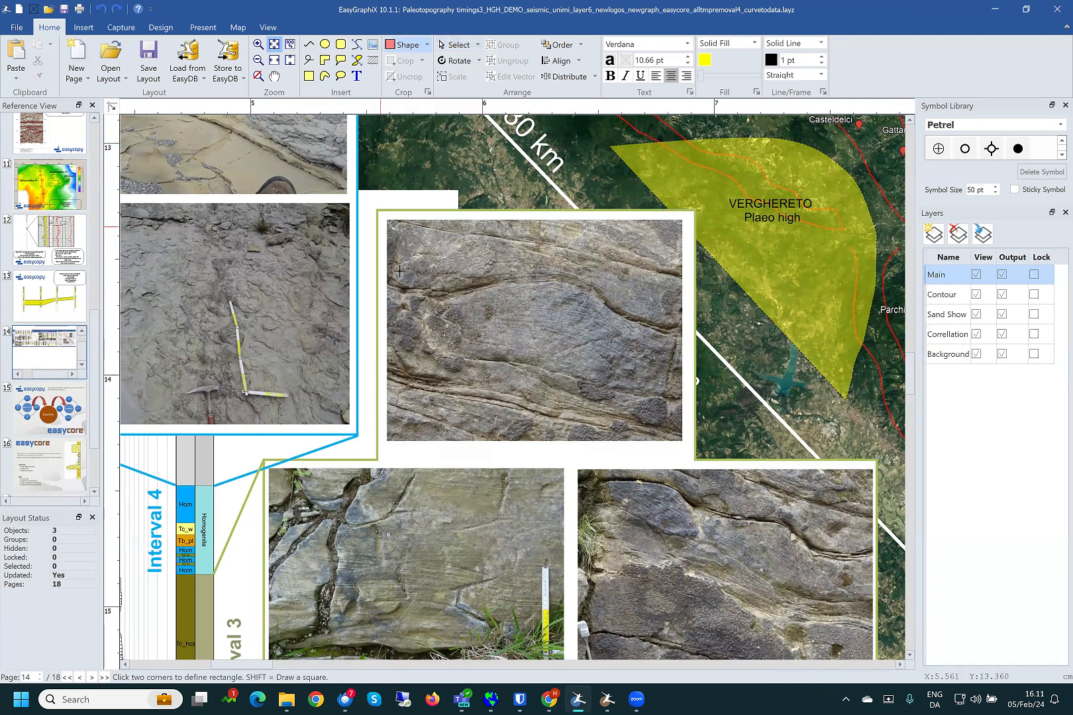
click(386, 216)
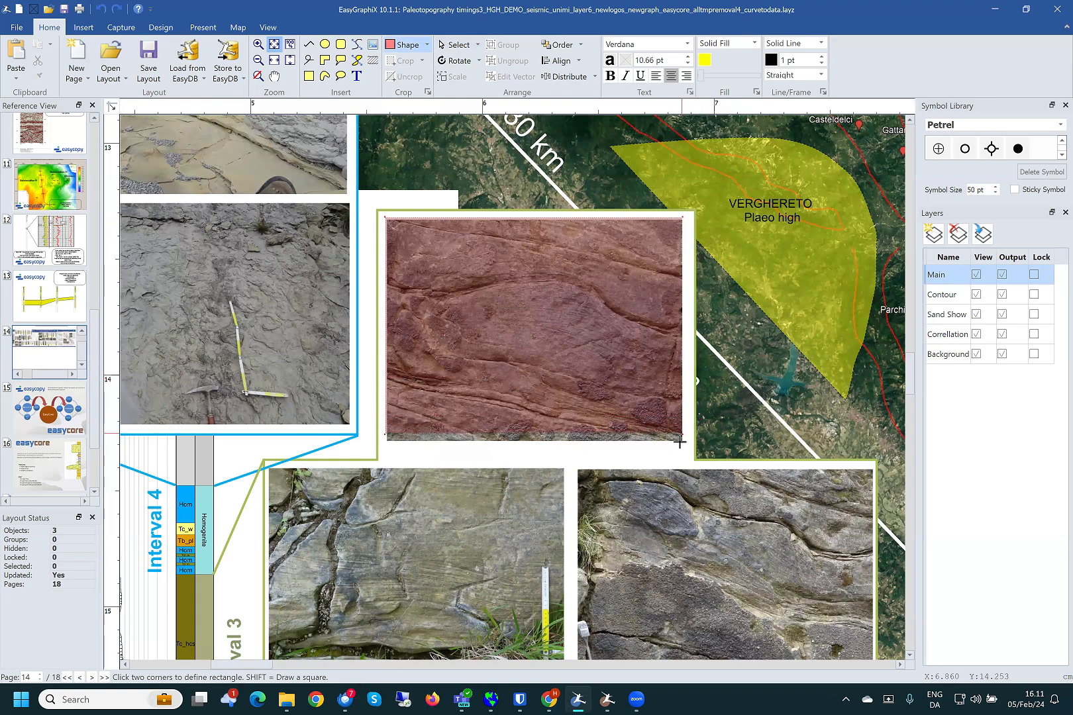
click(680, 440)
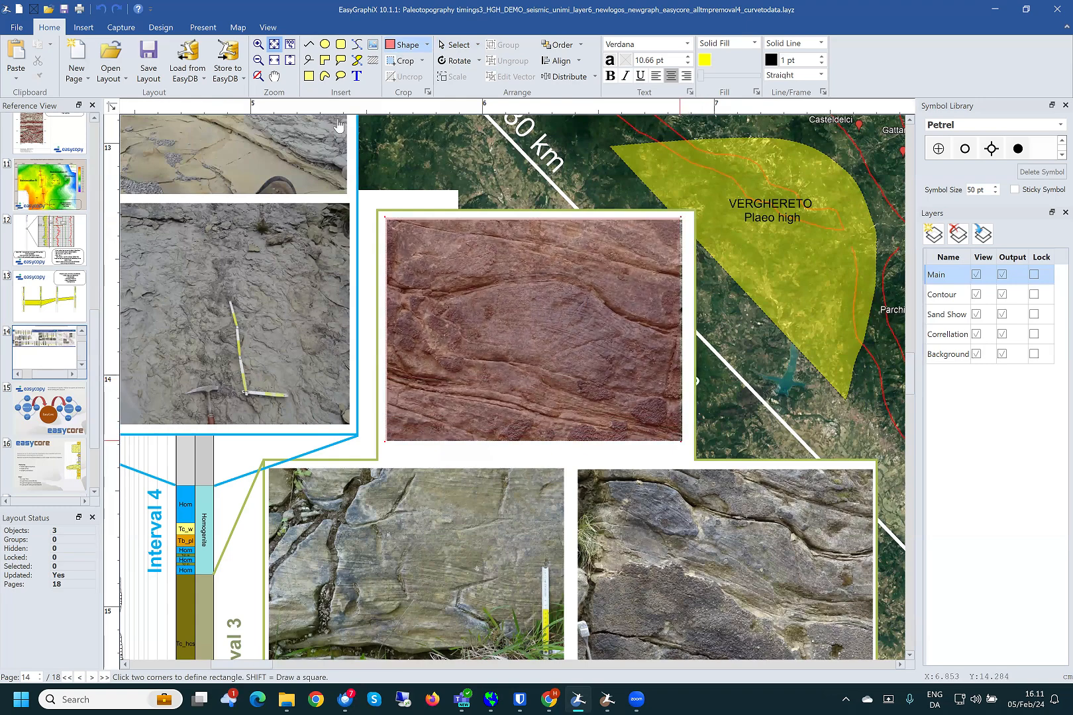
key(Escape)
click(421, 60)
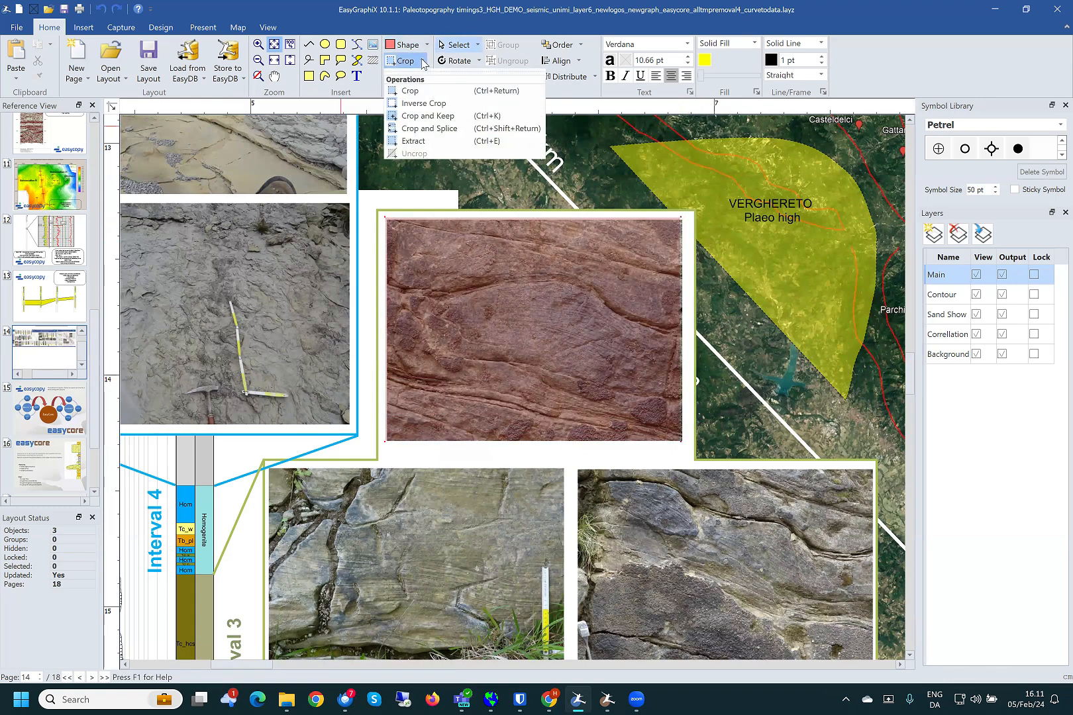
click(423, 116)
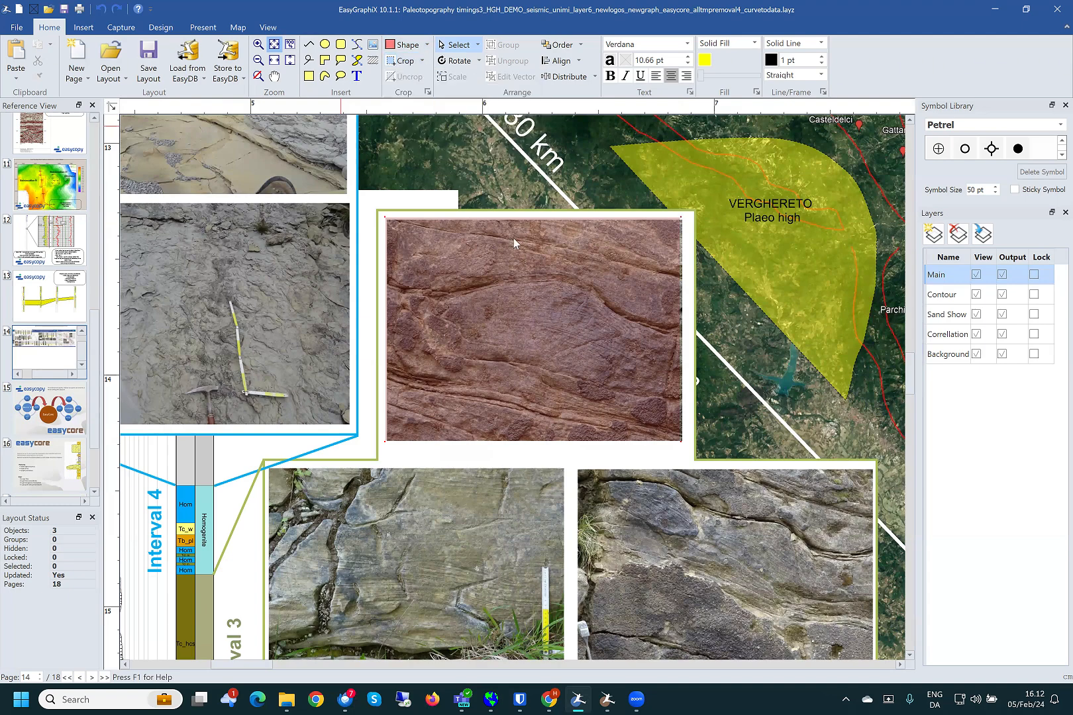
- Copy the cropped outcrop photo to the clipboard and switch to the untitled EasyCore log
click(529, 292)
click(523, 293)
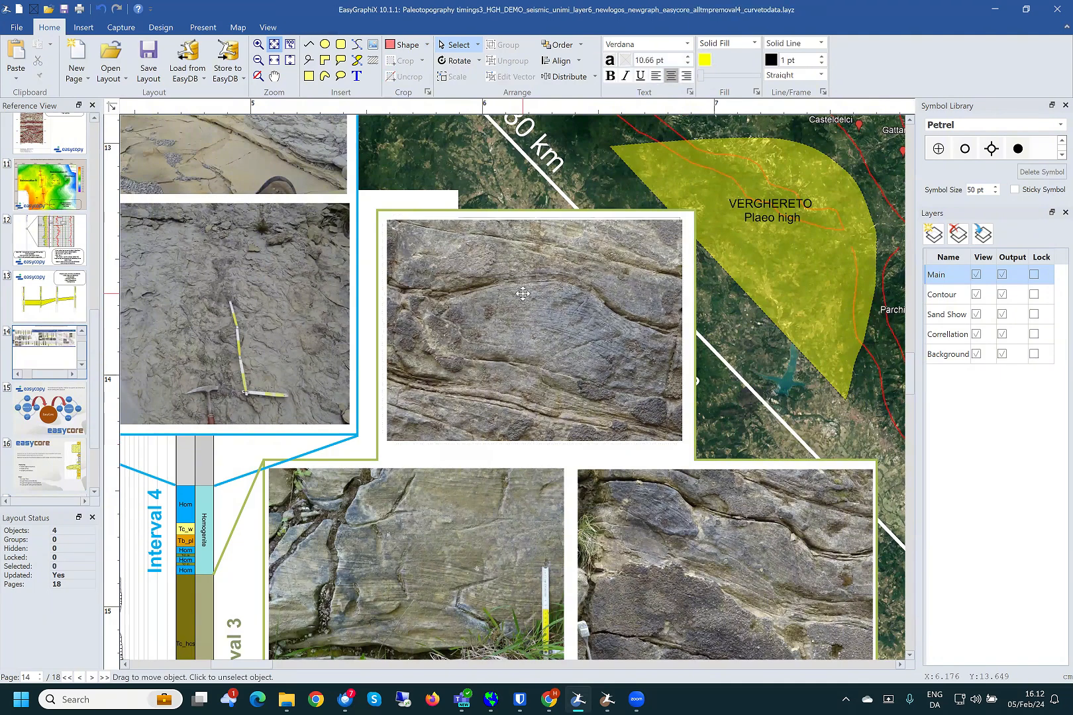
click(523, 293)
key(ctrl+c)
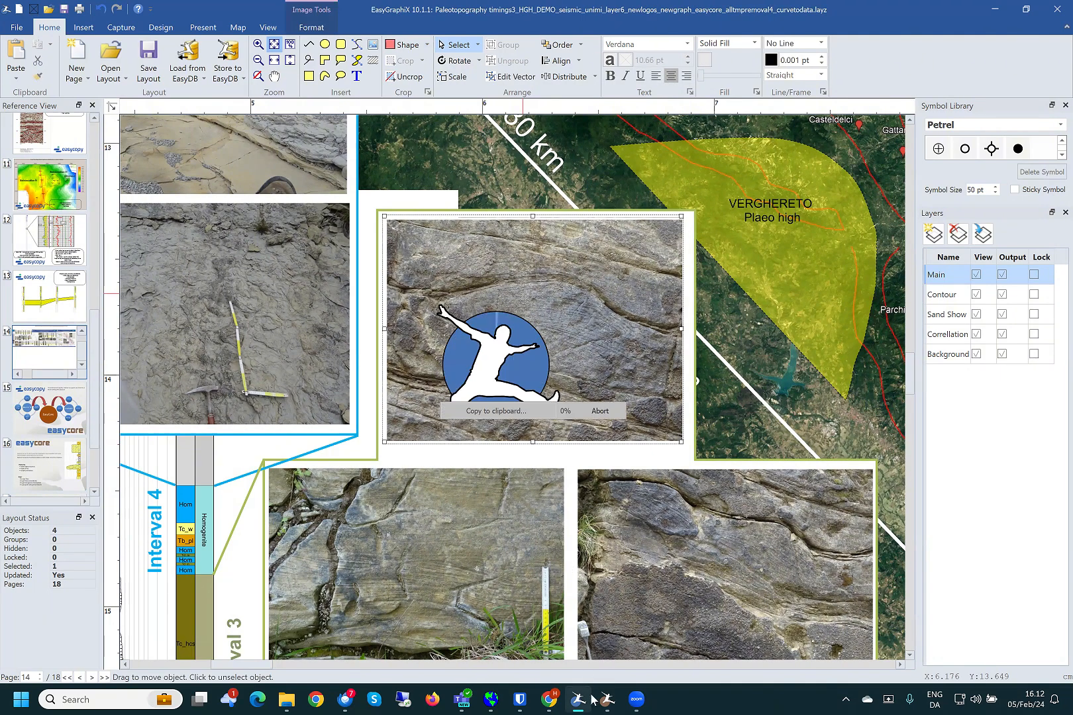
mouse_move(606, 698)
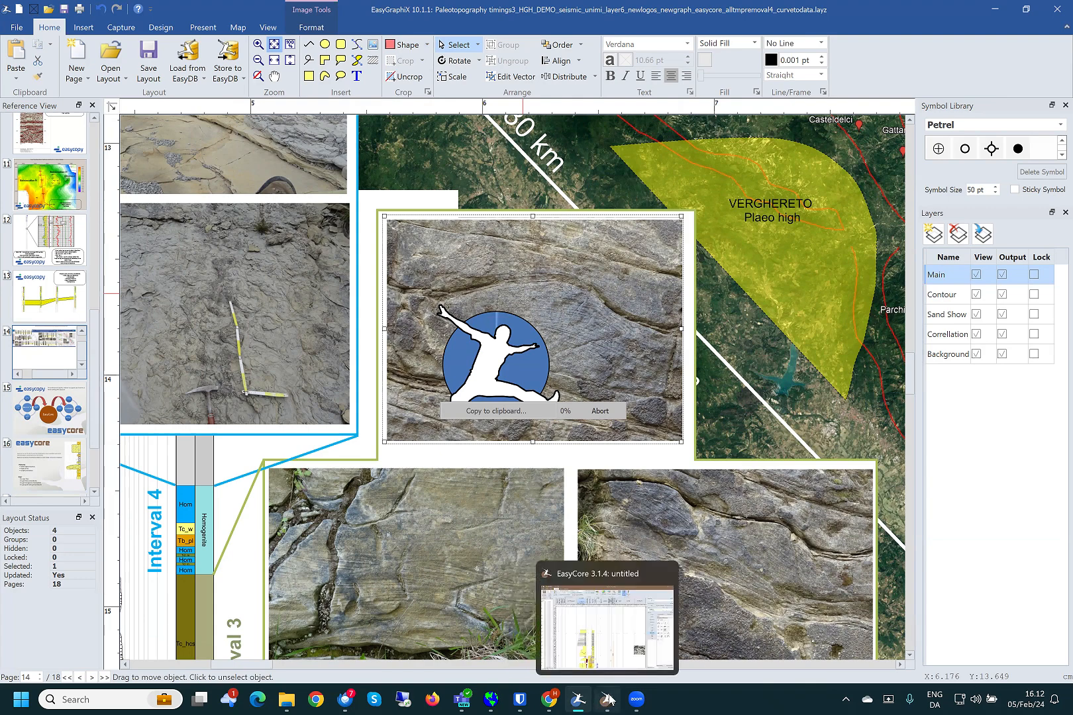
click(606, 698)
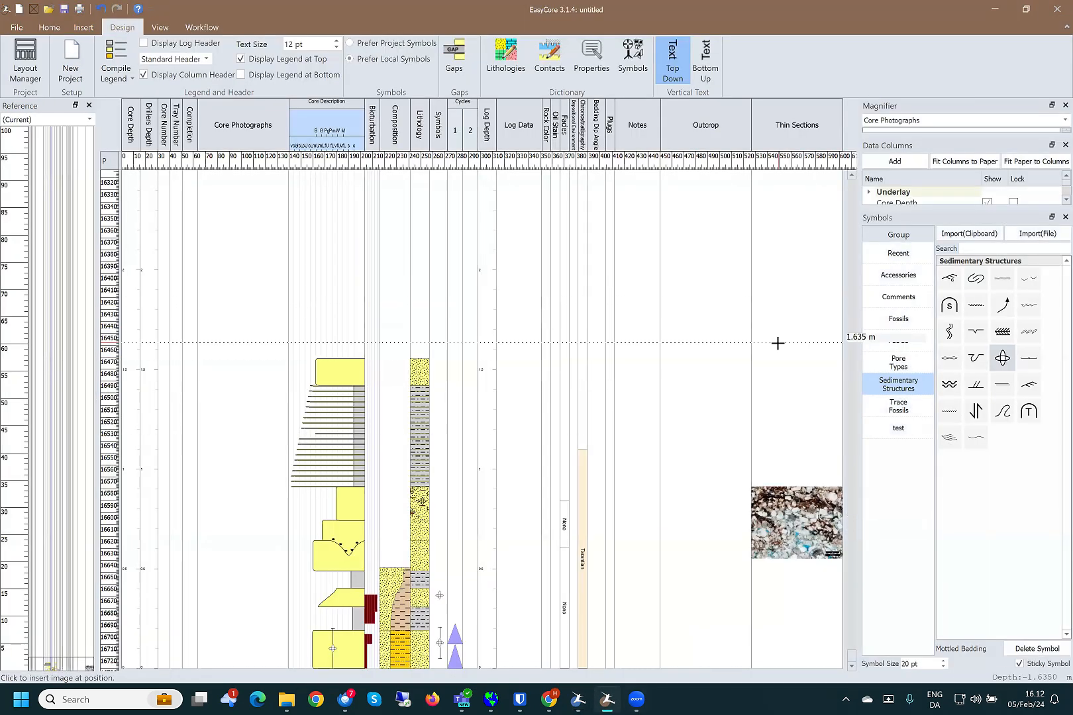
- Paste the copied outcrop photo into the Thin Sections column at 1.635 m and inspect it up close
right_click(777, 344)
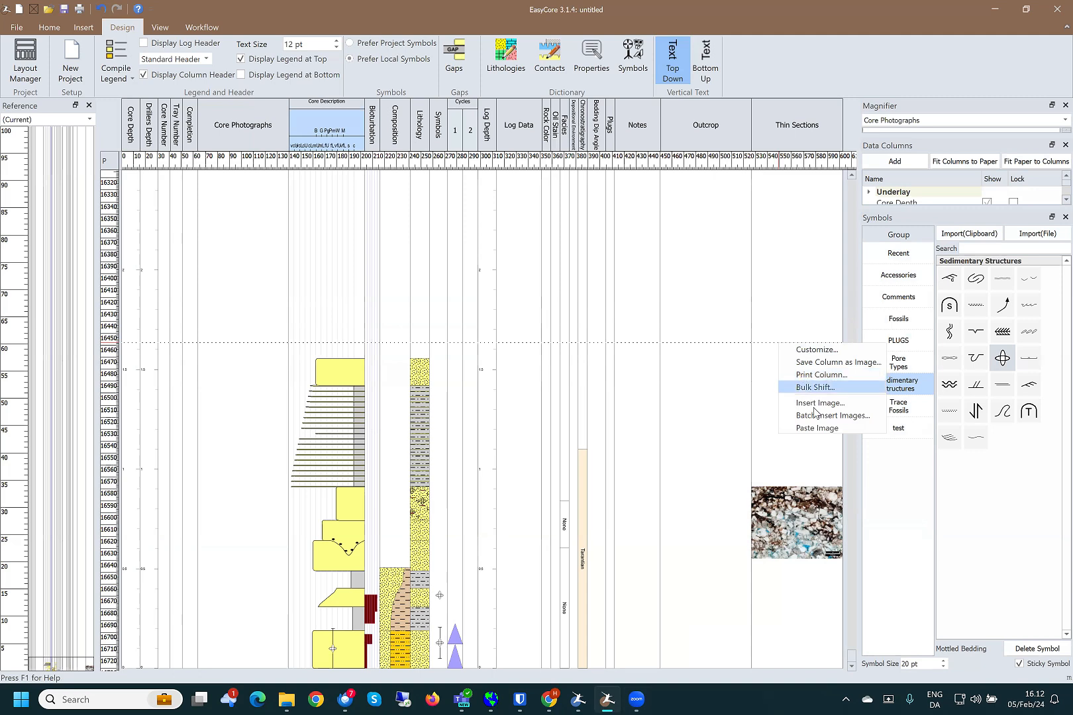
click(815, 427)
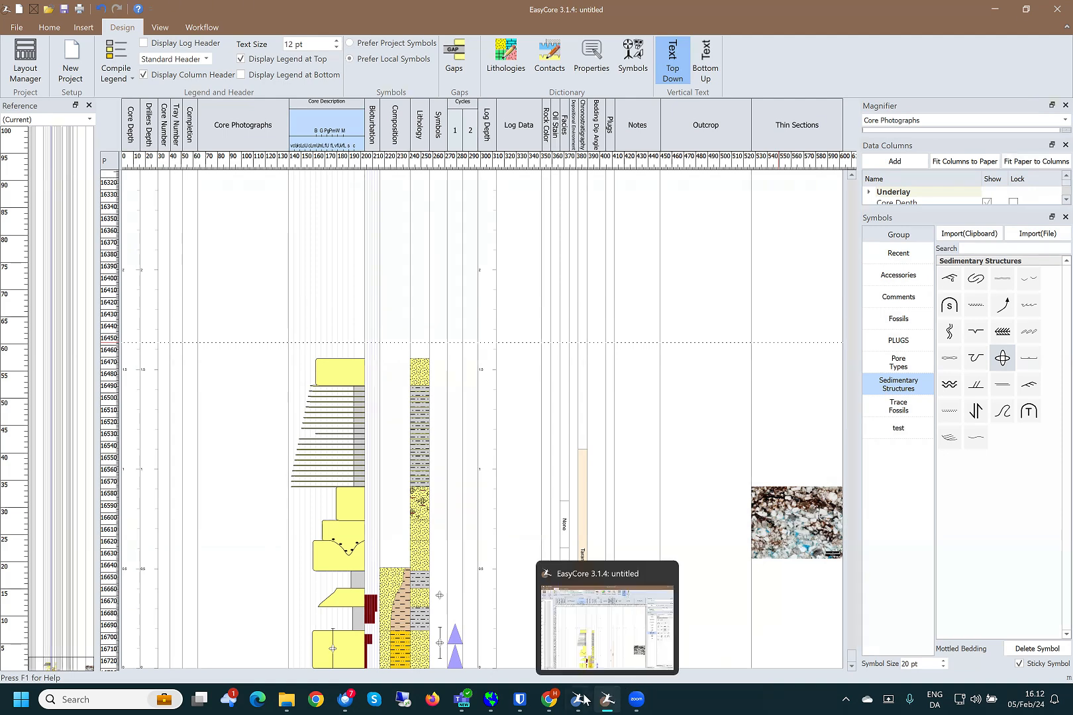
mouse_move(578, 698)
click(576, 652)
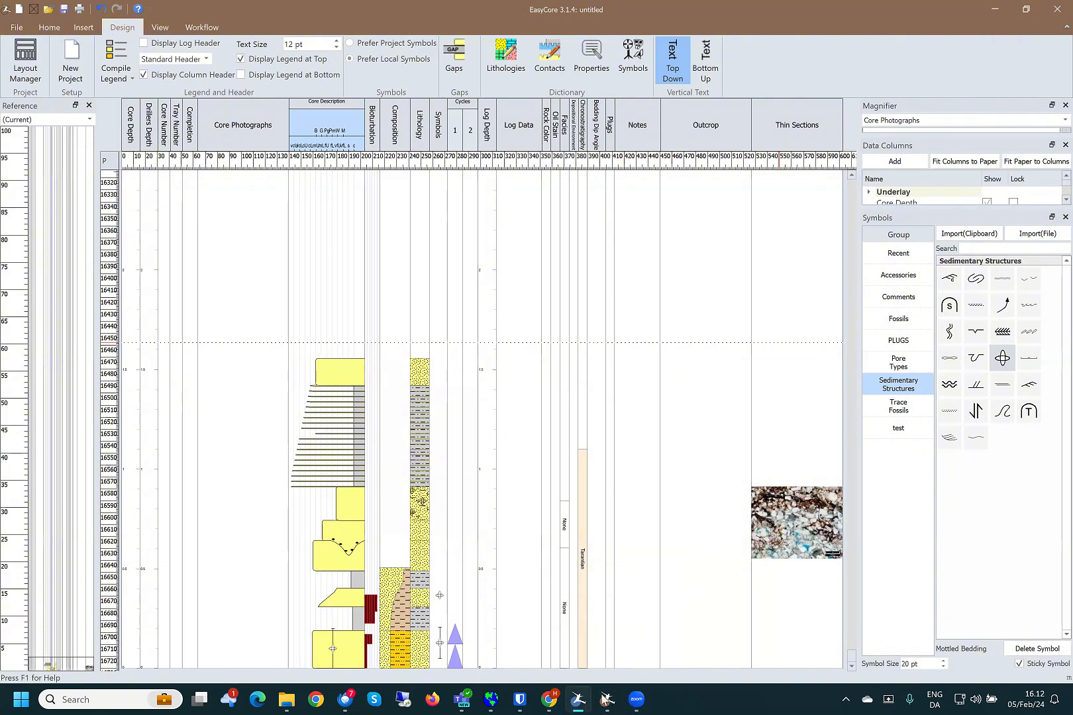
click(582, 699)
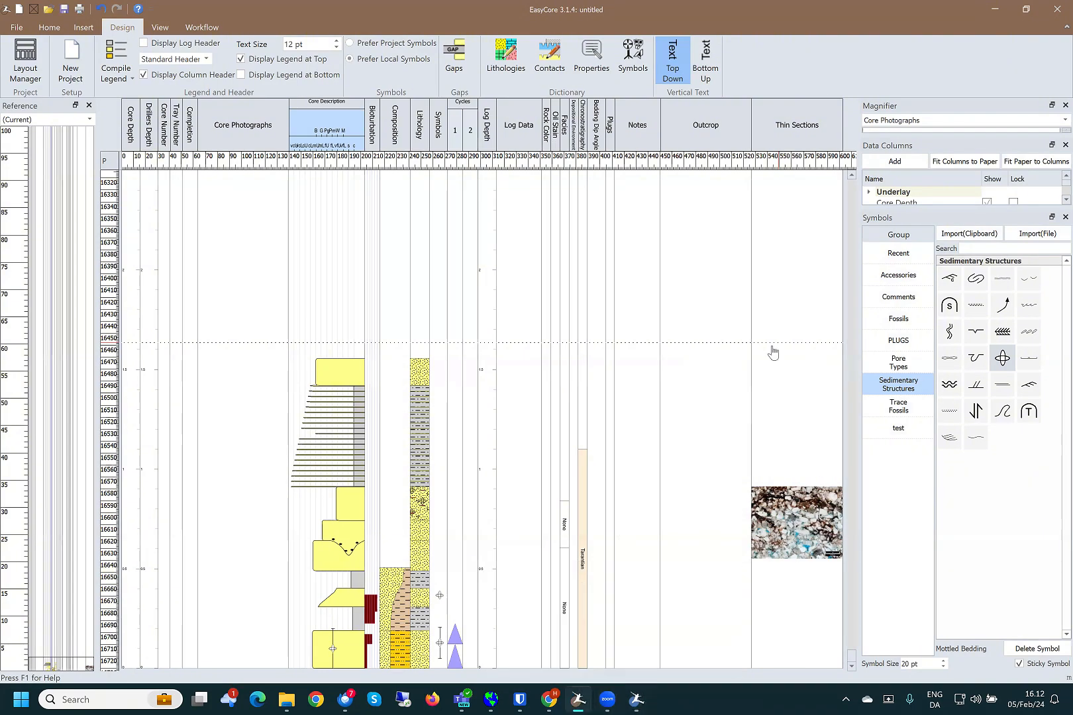
key(ctrl+v)
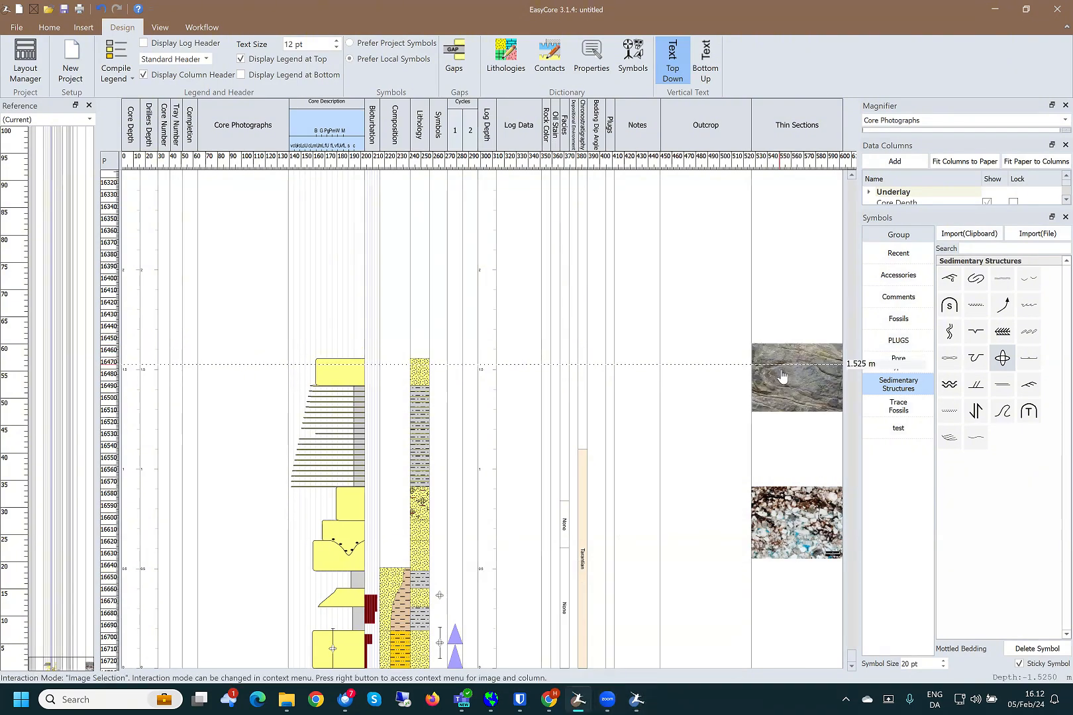
scroll(782, 375, up, 10)
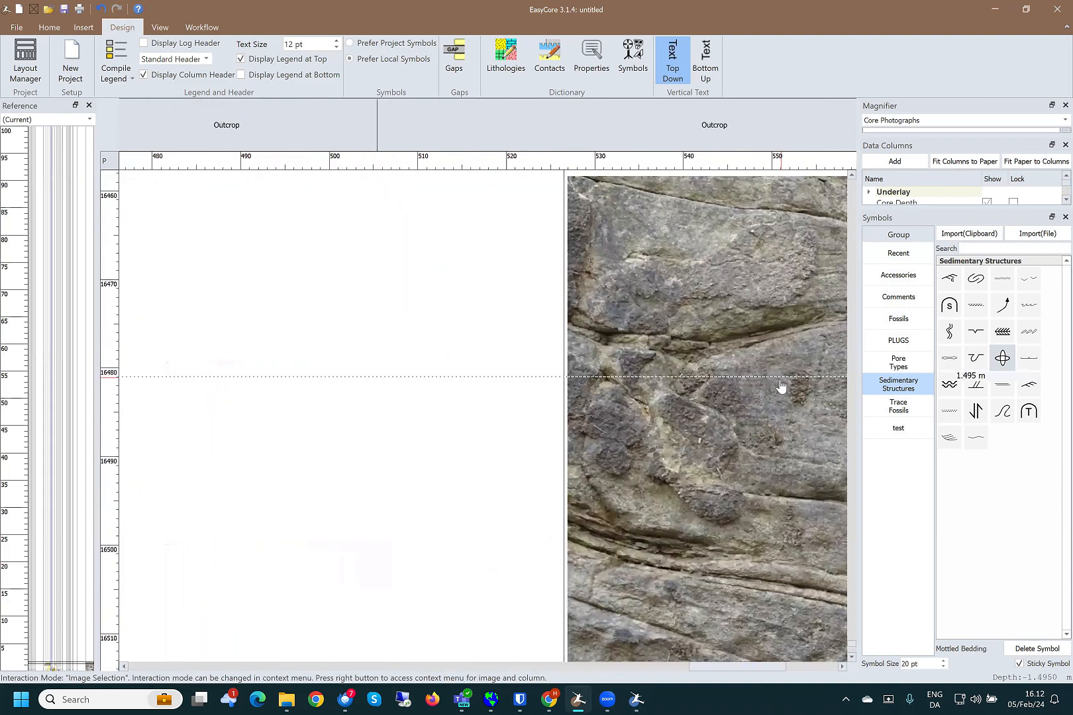
scroll(781, 388, down, 10)
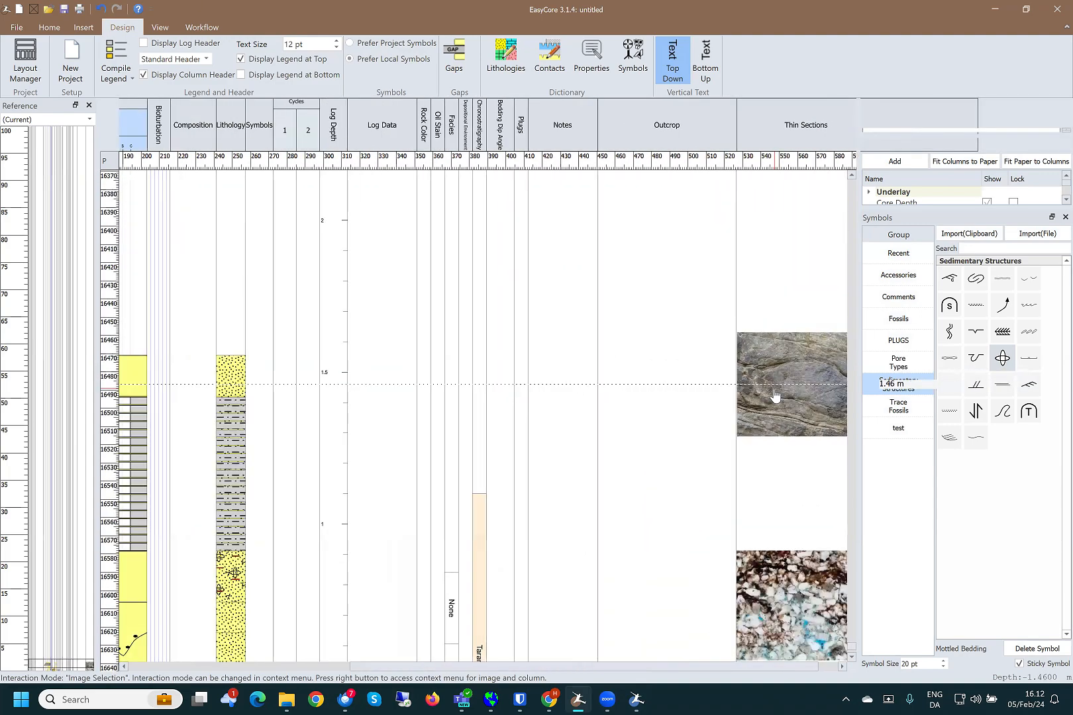
- Cut the outcrop photo from the Thin Sections column and paste it into the Outcrop column at about 1.48 m
scroll(775, 395, down, 2)
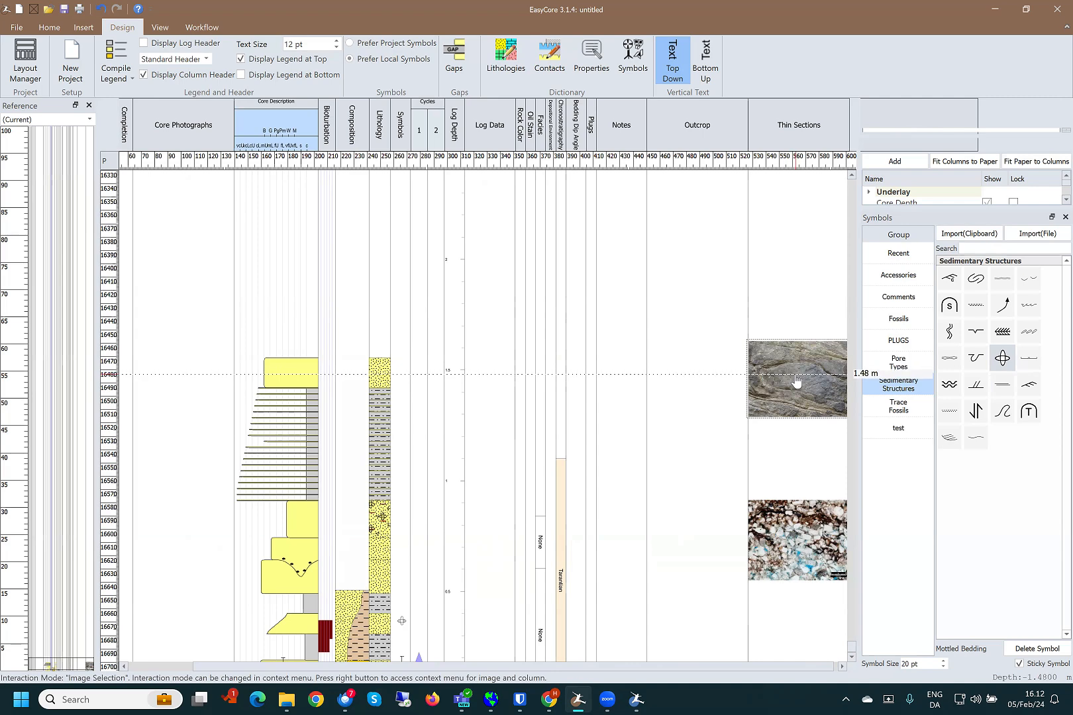
key(ctrl+x)
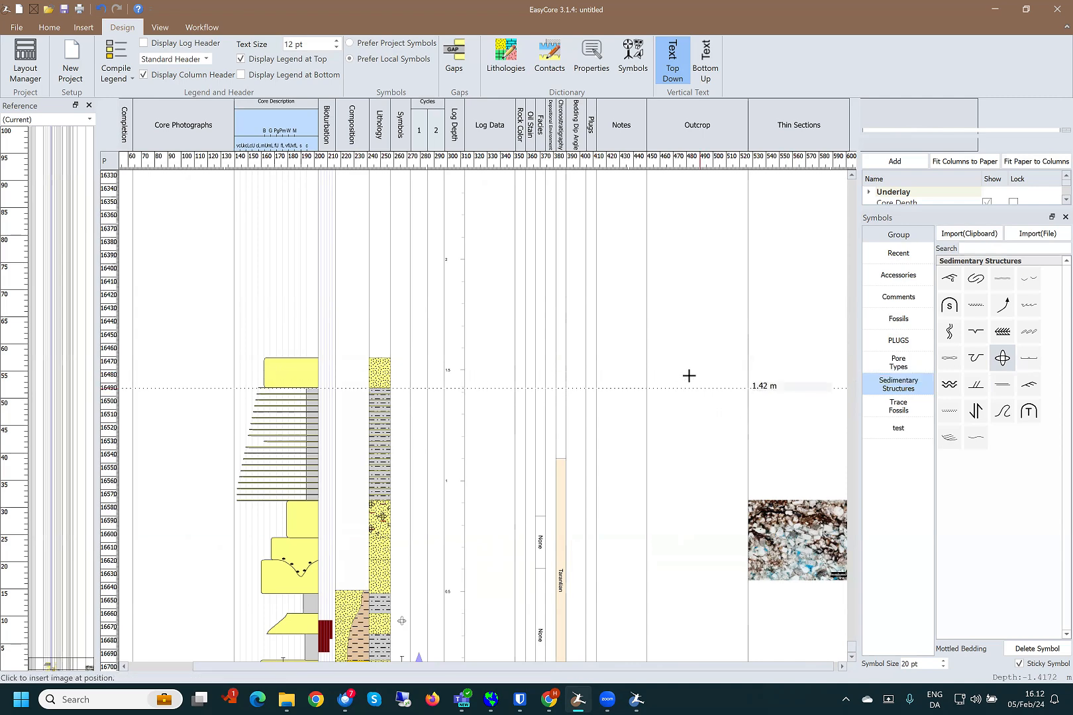
right_click(687, 375)
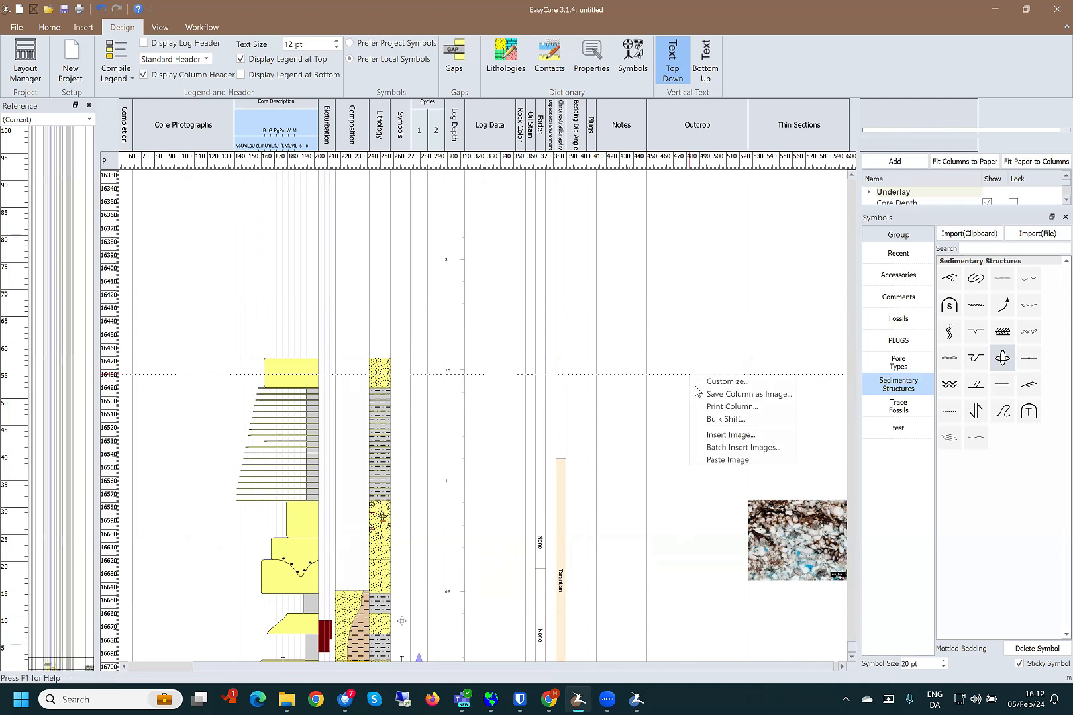
click(728, 460)
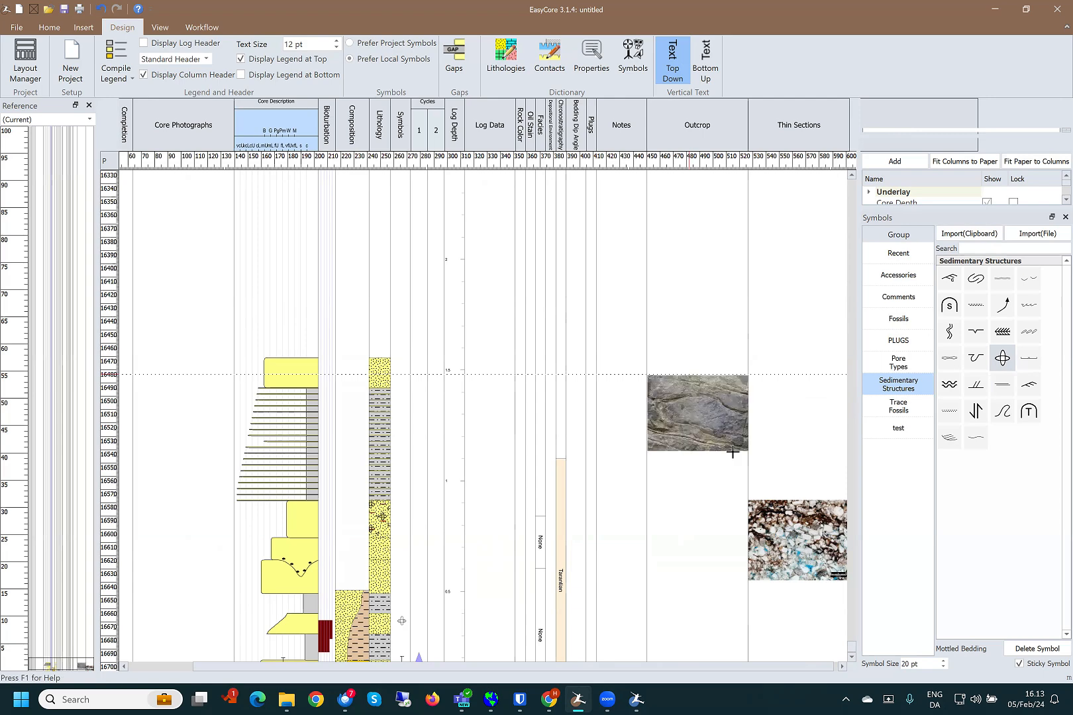
scroll(685, 422, up, 5)
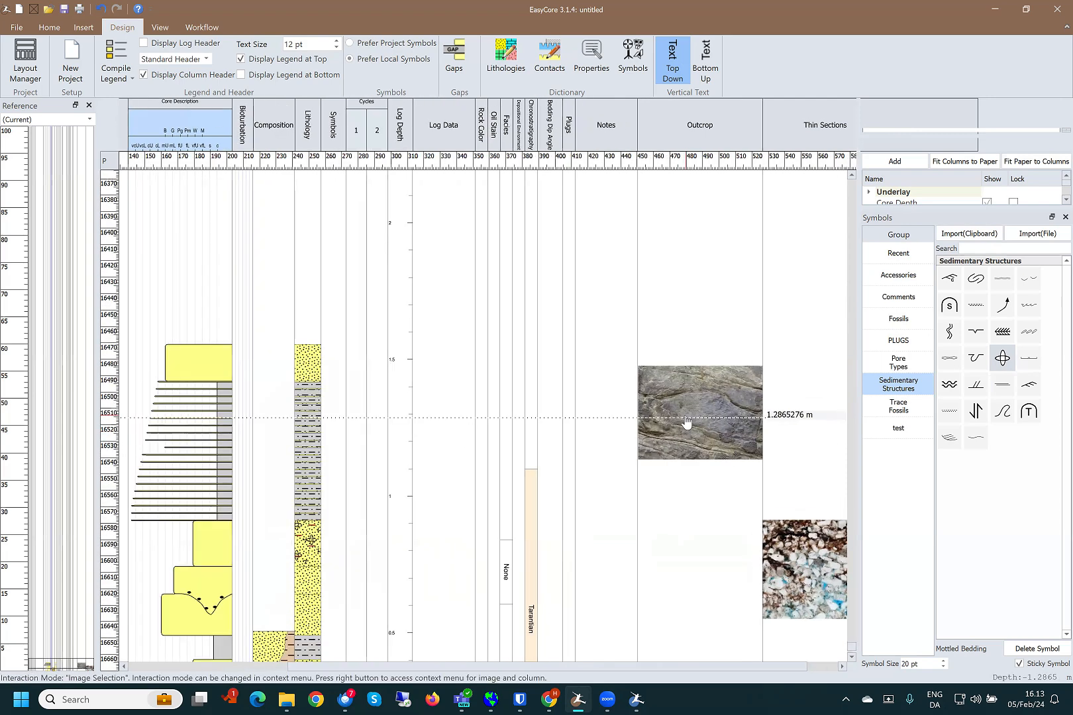
scroll(686, 423, down, 6)
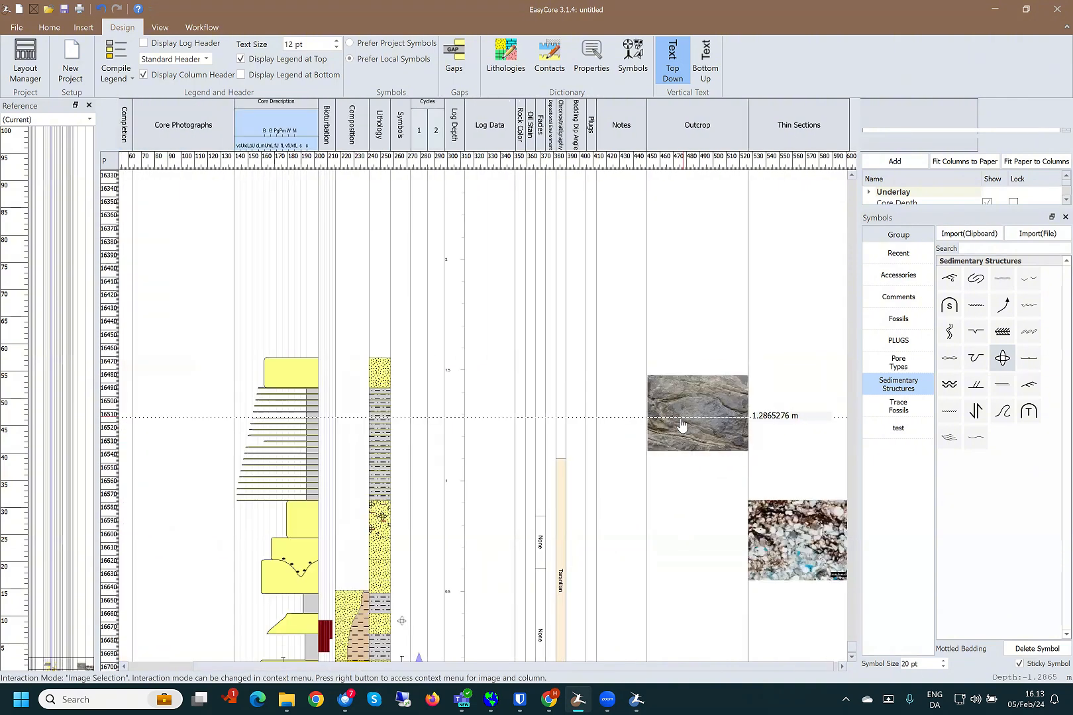
click(895, 162)
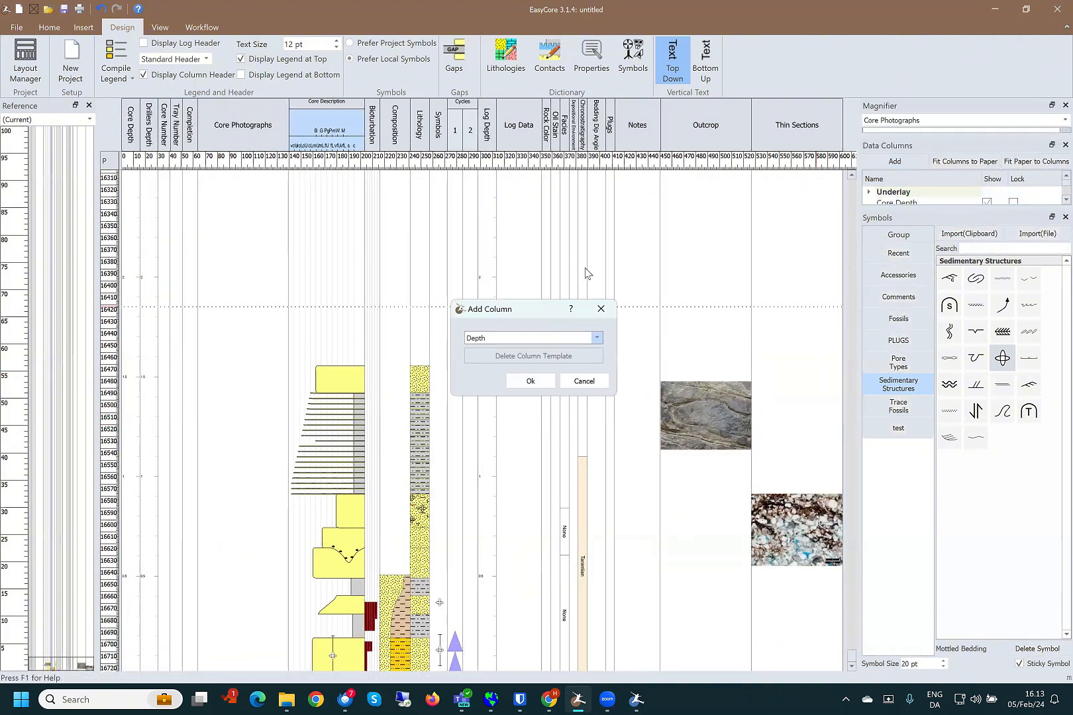
click(596, 338)
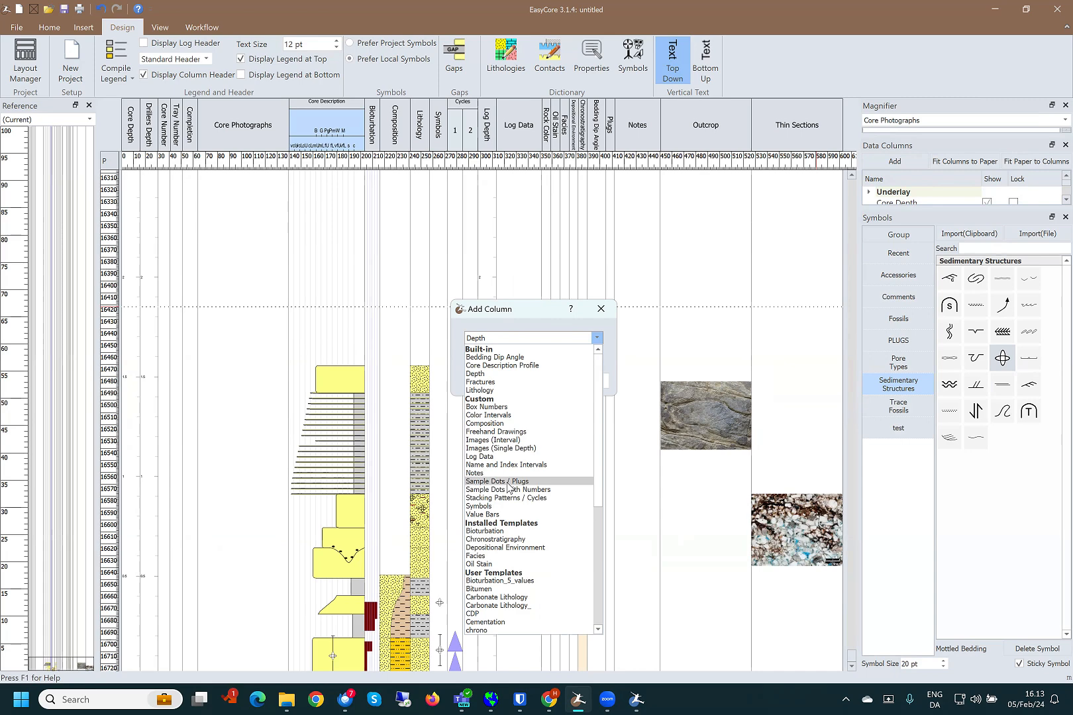
click(780, 636)
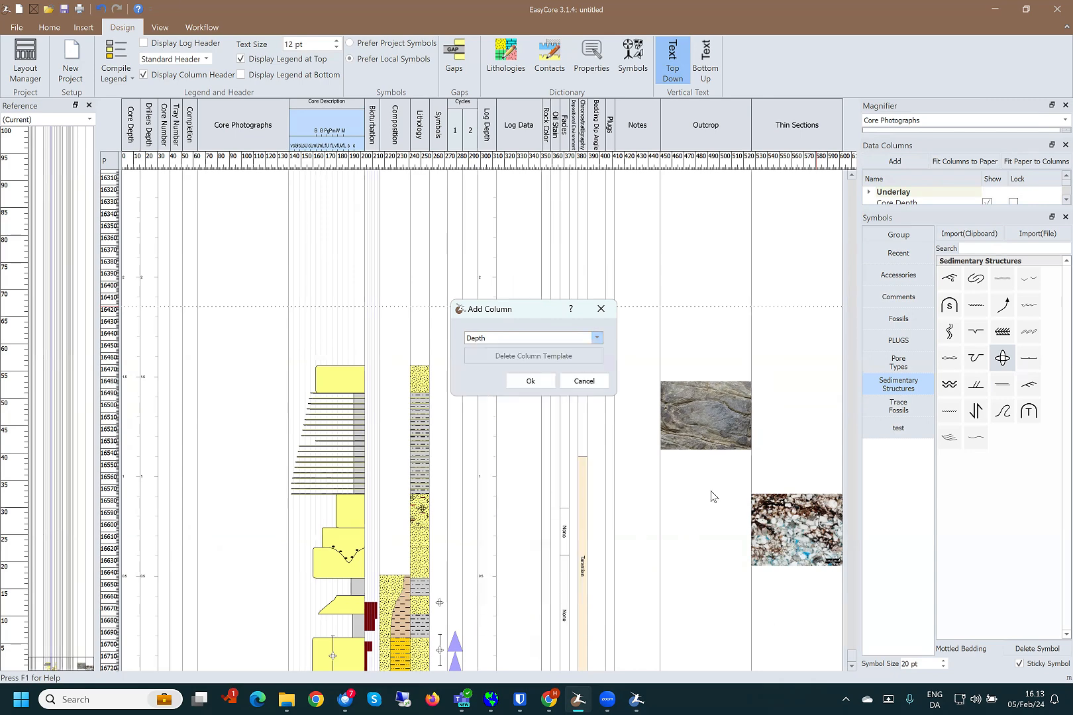
click(586, 387)
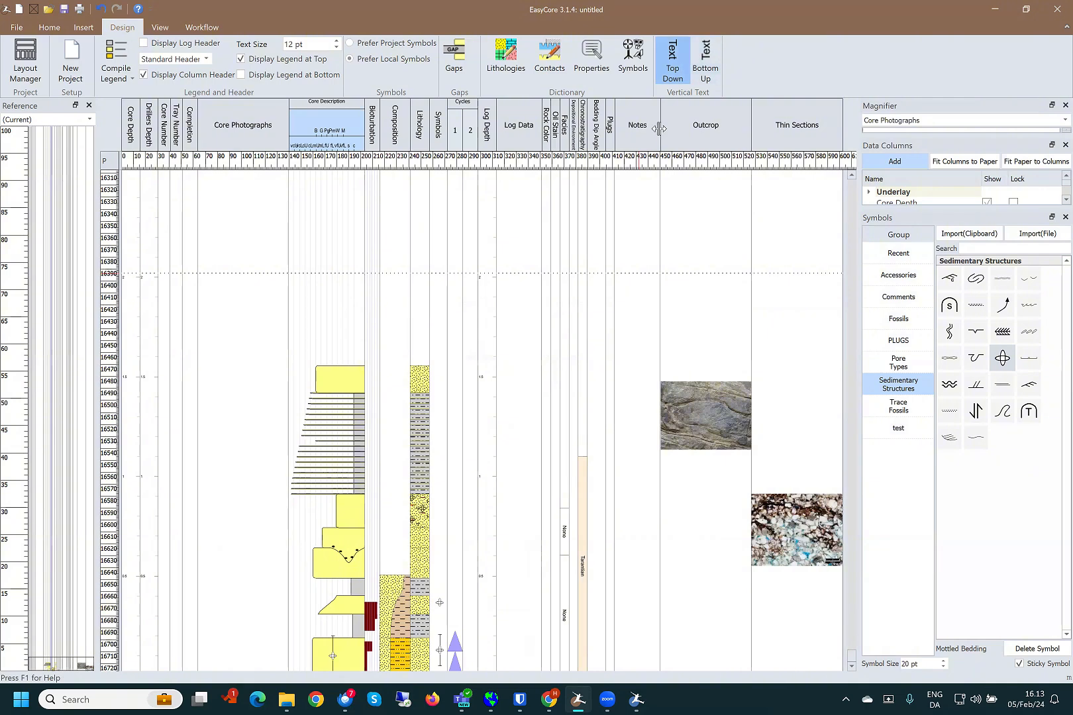
- Widen the Notes column and add a two-line note of random filler letters at 2.36 m
drag(660, 129, 826, 129)
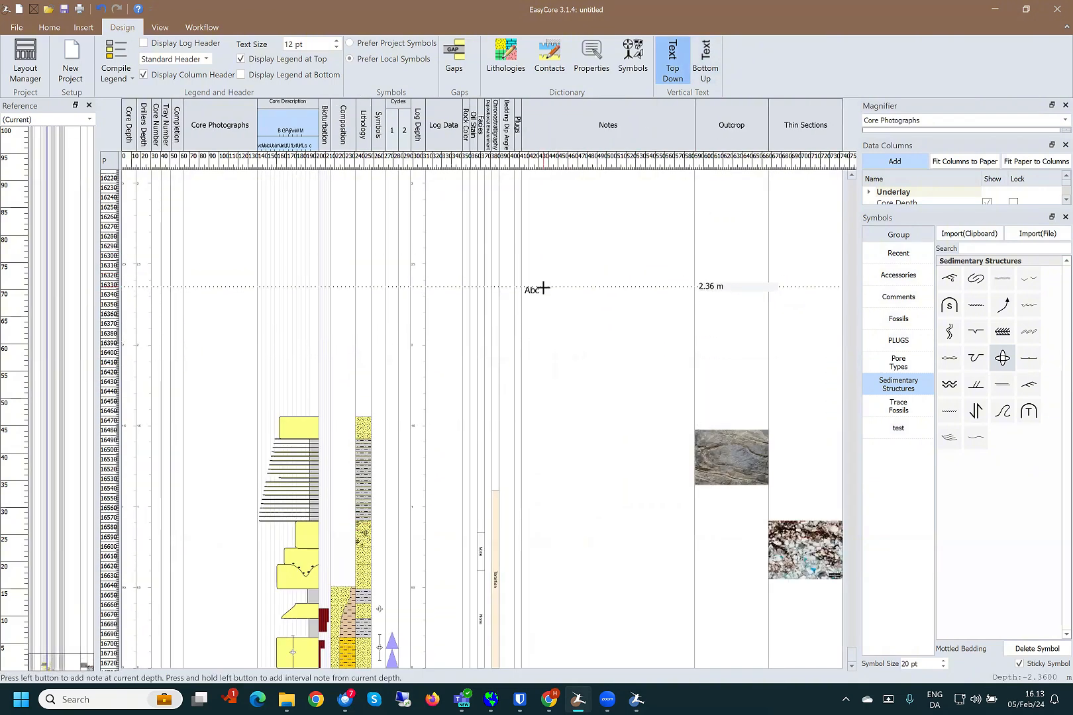
click(577, 294)
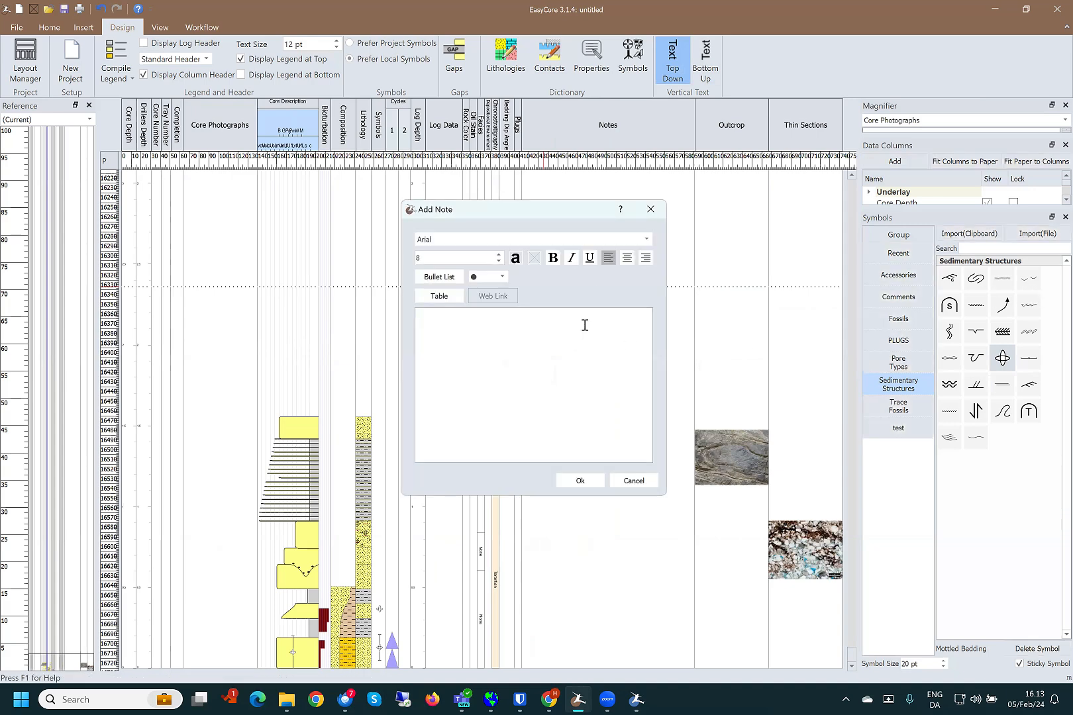
text(<skvb<sjkvsdk<v)
key(Return)
text(sdvjb<sdvkjhbSD)
click(580, 481)
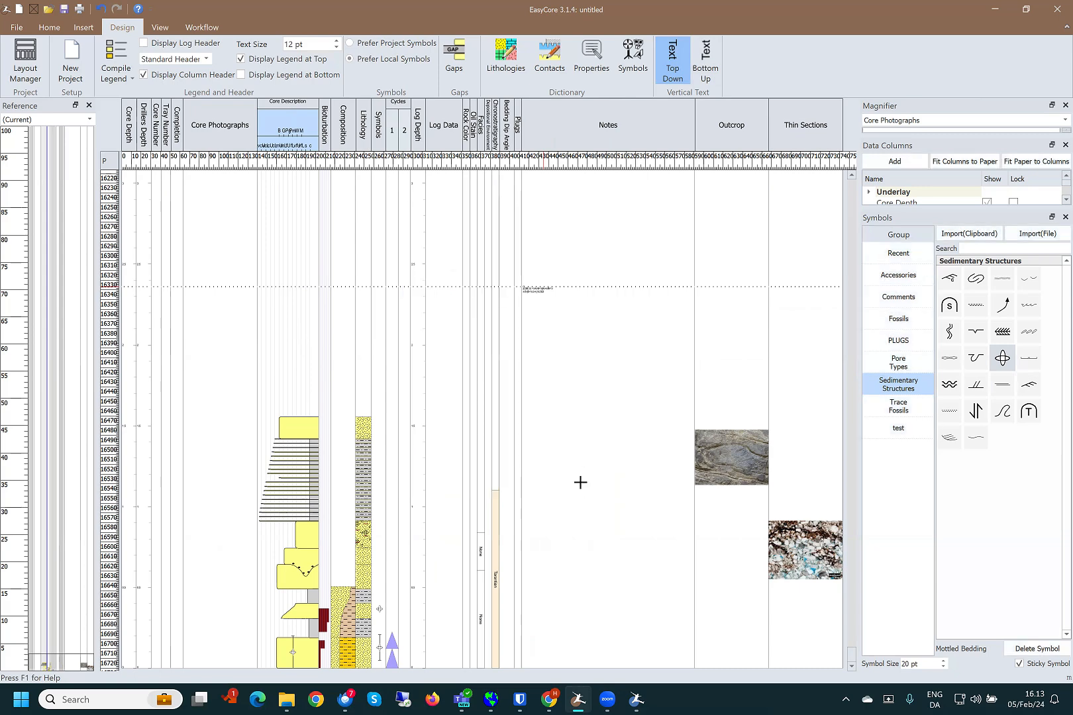
- Choose Text at Start as the Notes column's depth/height text option and apply the column settings
scroll(535, 296, up, 5)
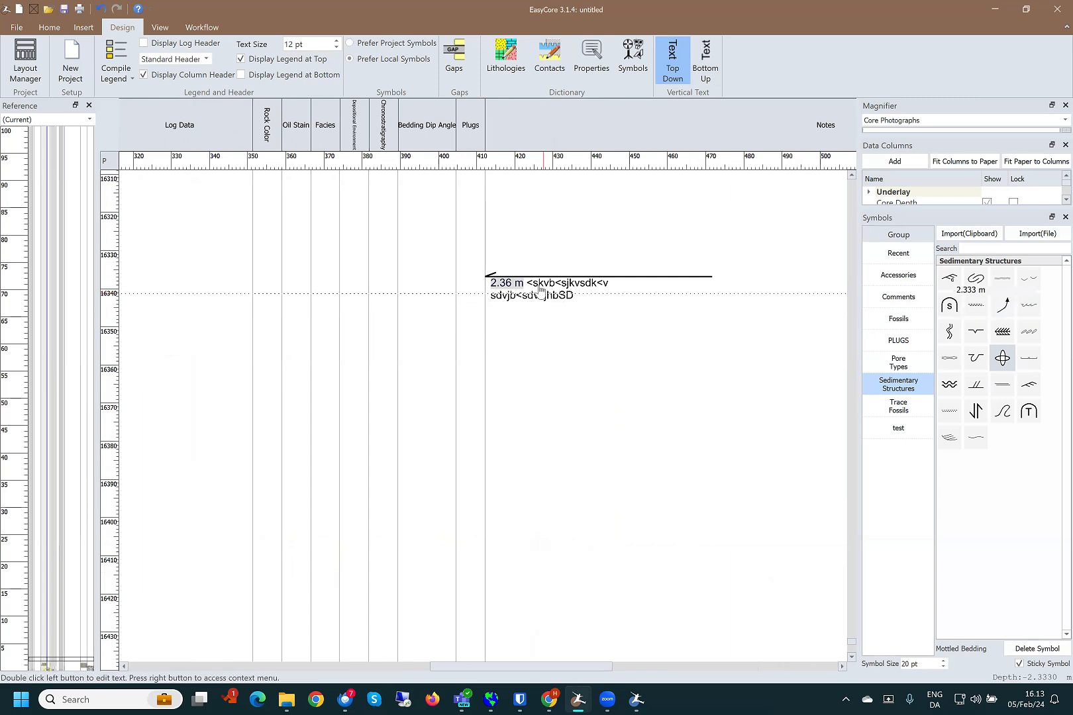
right_click(543, 285)
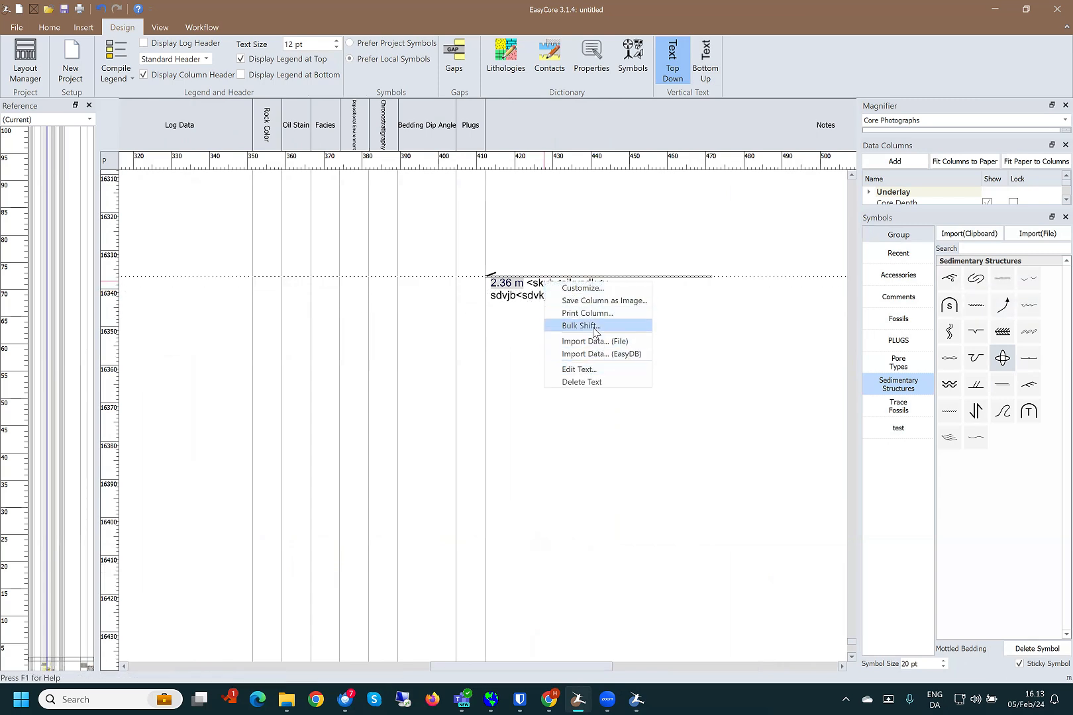
click(583, 288)
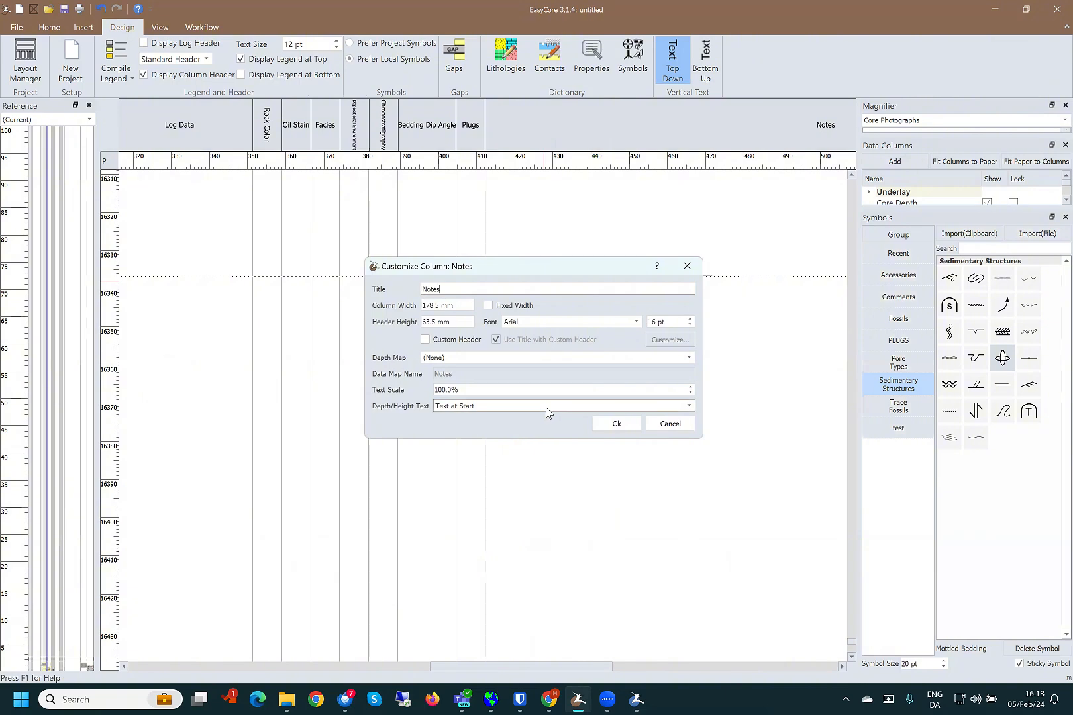
click(547, 407)
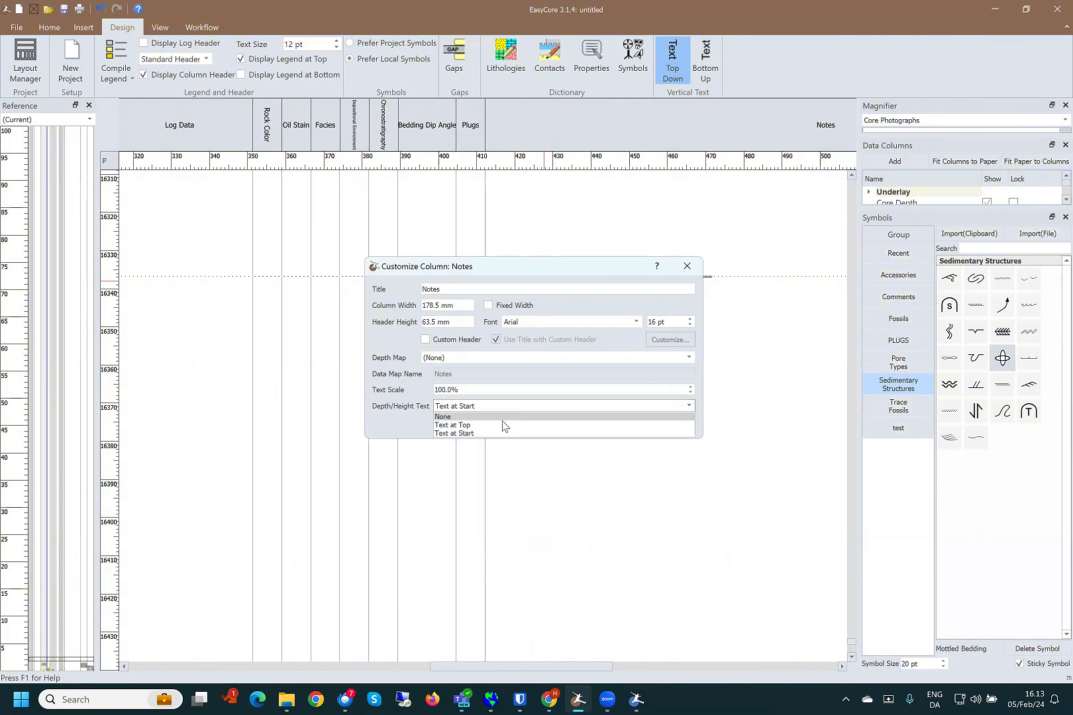
click(487, 434)
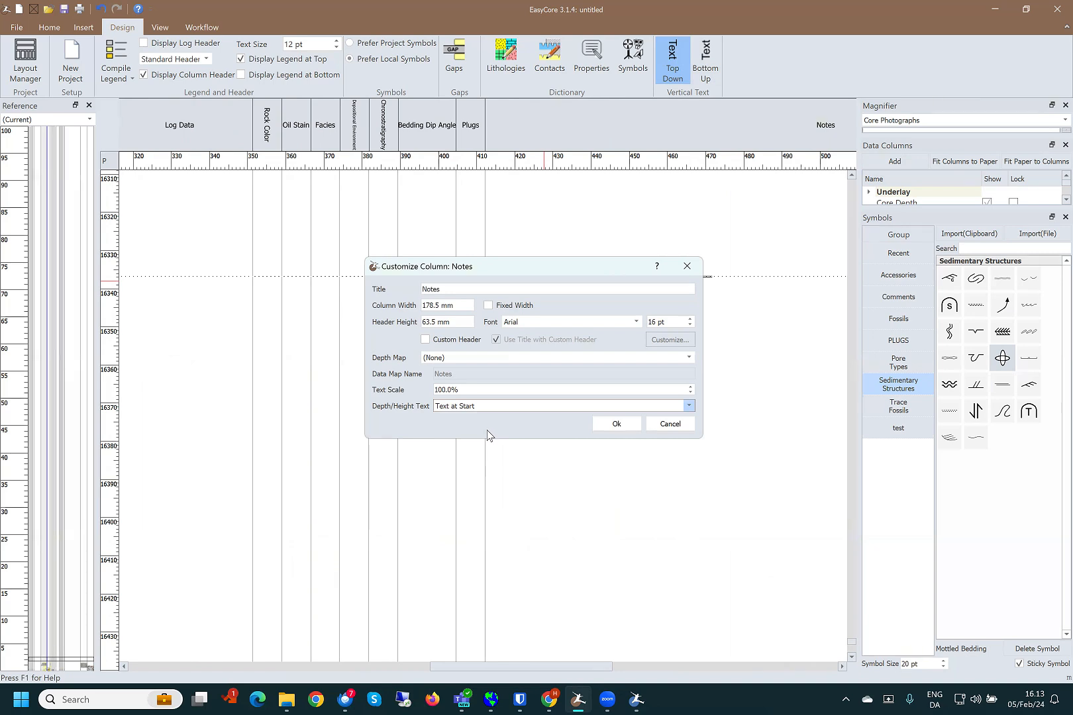
click(616, 424)
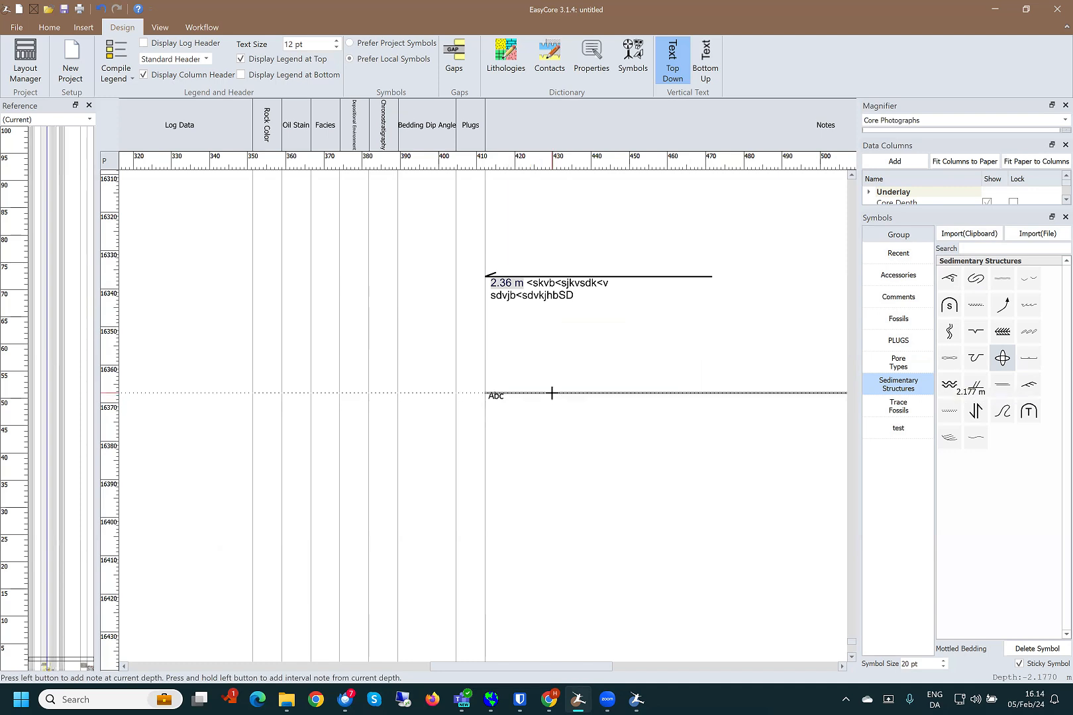
- Add an interval note from 2.18 to 1.85 m in the Notes column with three lines of random filler letters
drag(552, 395, 537, 604)
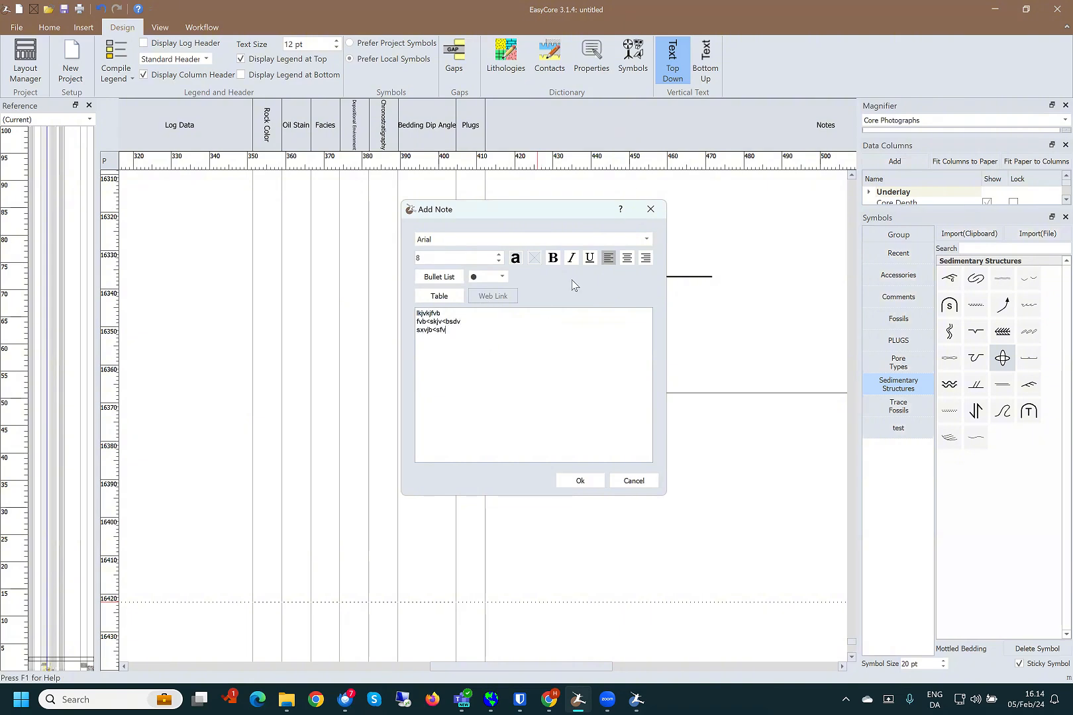
click(580, 481)
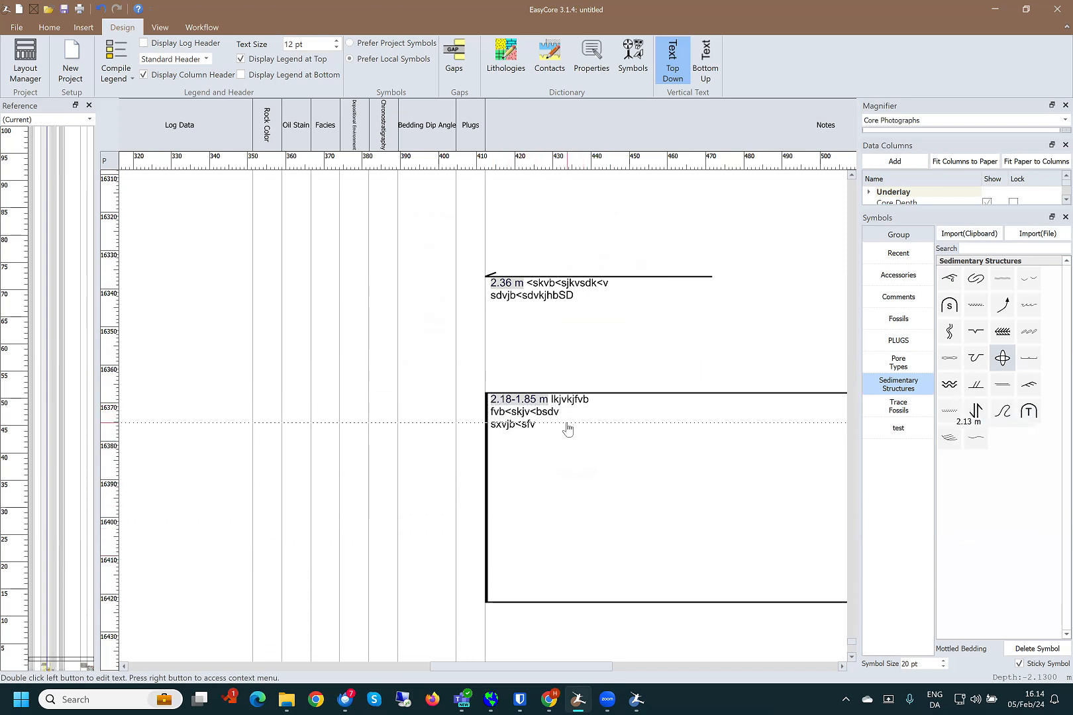
scroll(546, 410, down, 3)
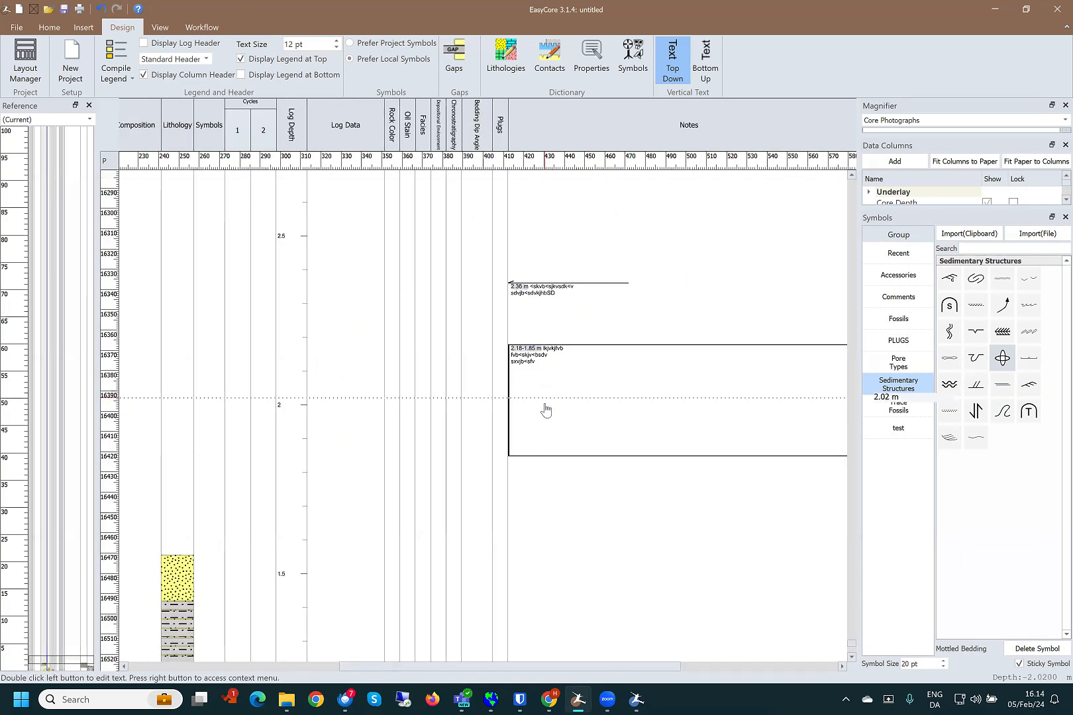
scroll(546, 411, down, 2)
scroll(545, 410, down, 2)
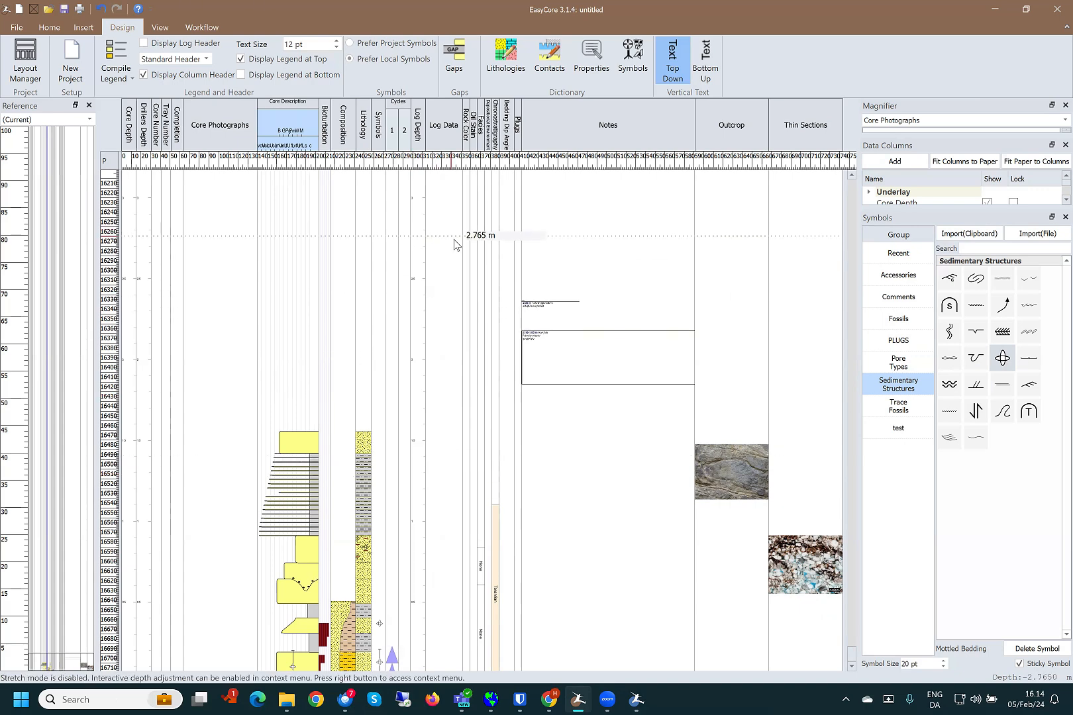
- Add a Rock Color interval with its top at about 2.54 m and give it a grayish green from the Rock Colors palette
scroll(457, 241, up, 5)
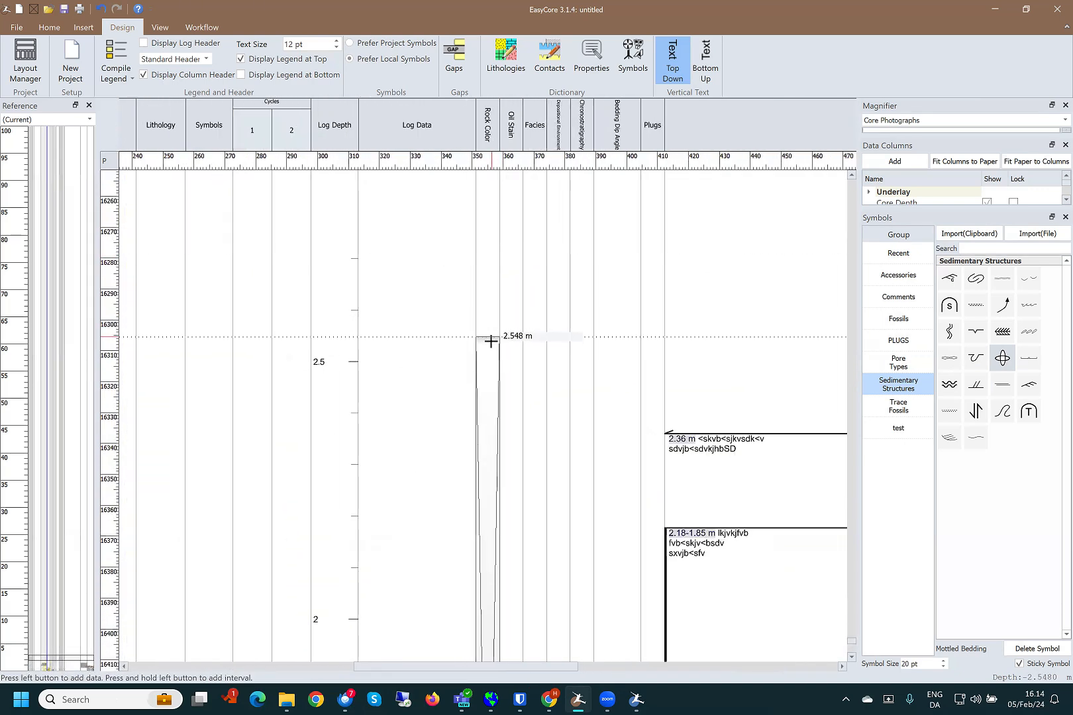
click(490, 340)
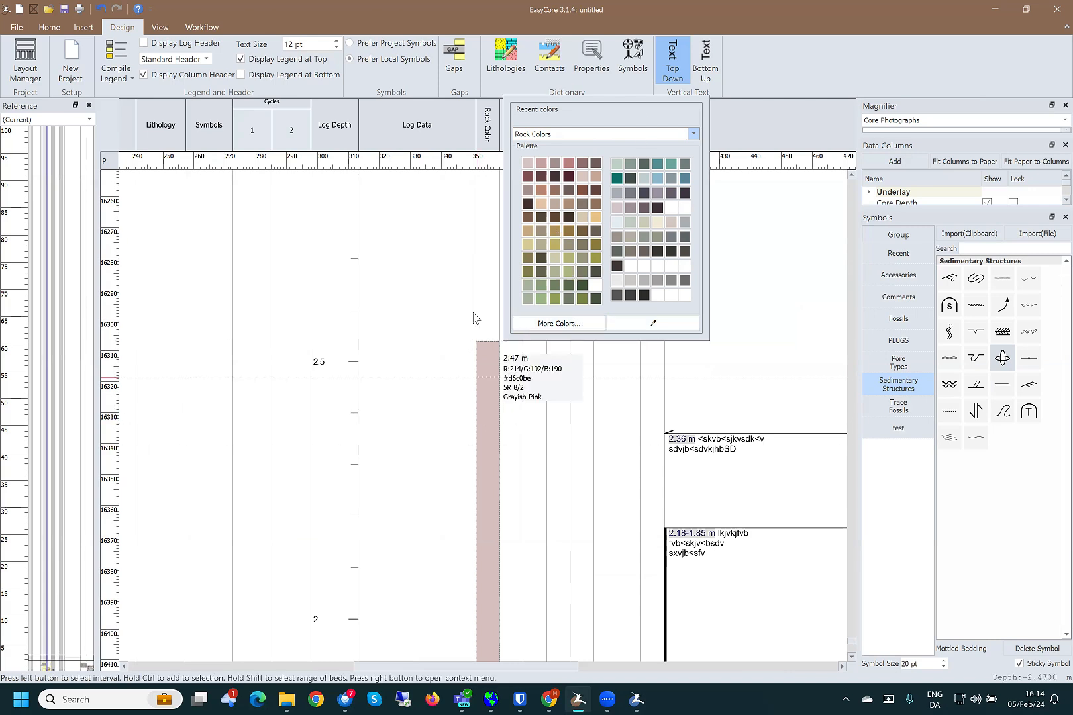
click(541, 284)
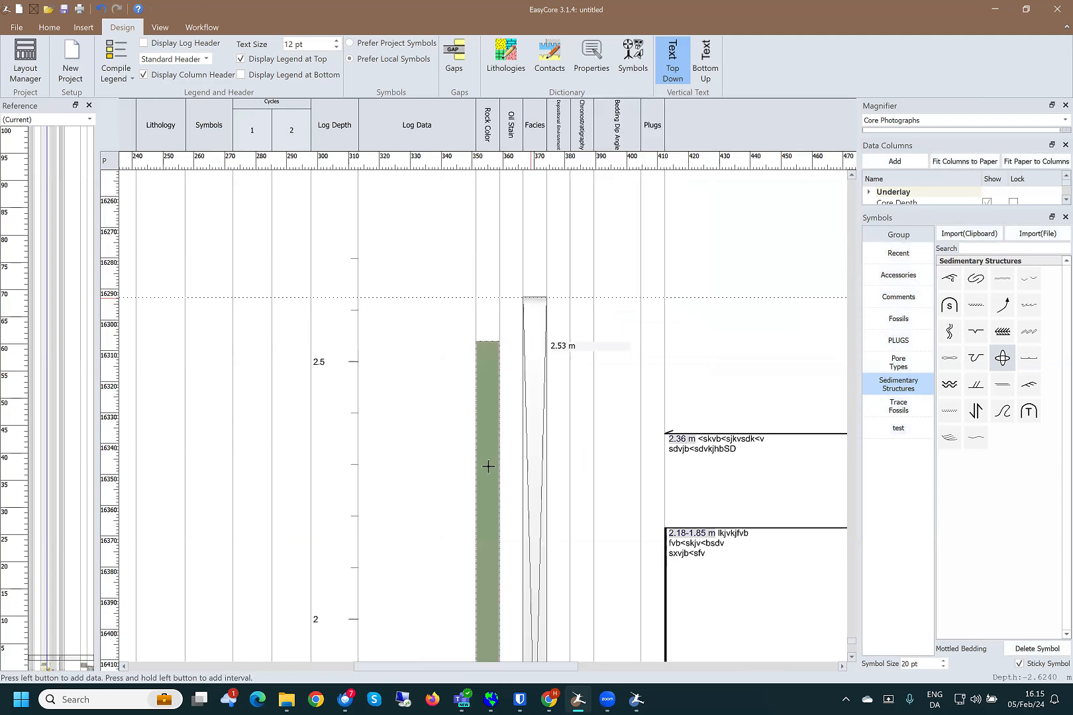
- Add an Abyssal (ABY) interval in the Depositional Environment column with its top at about 1.99 m
scroll(472, 495, down, 6)
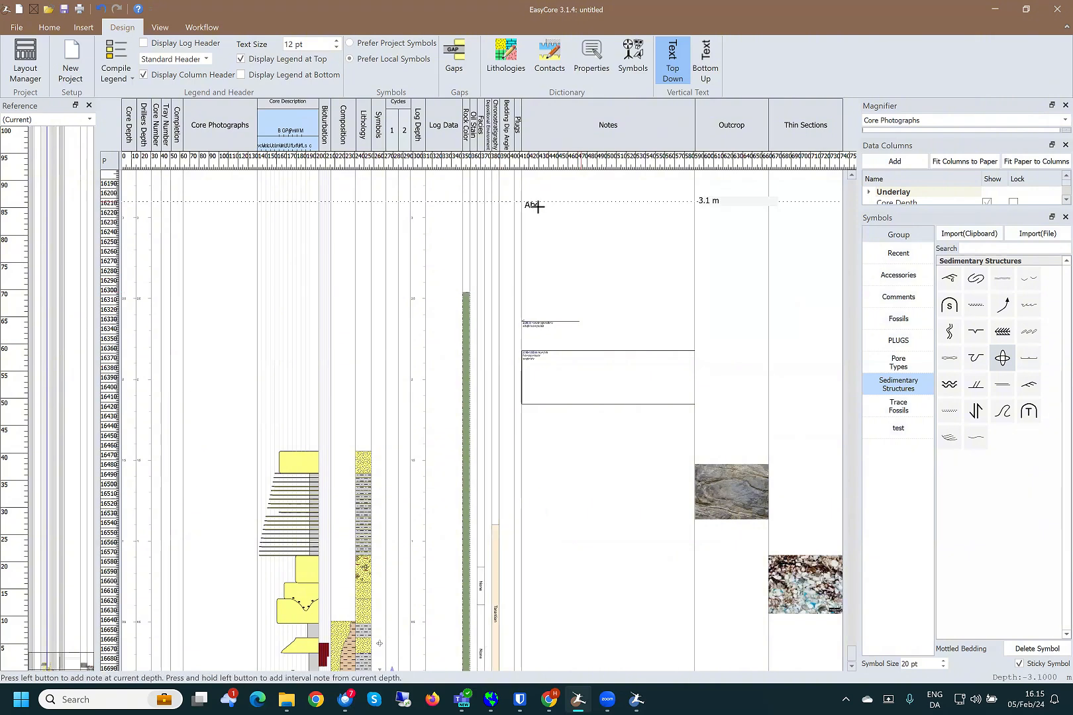
scroll(483, 291, up, 2)
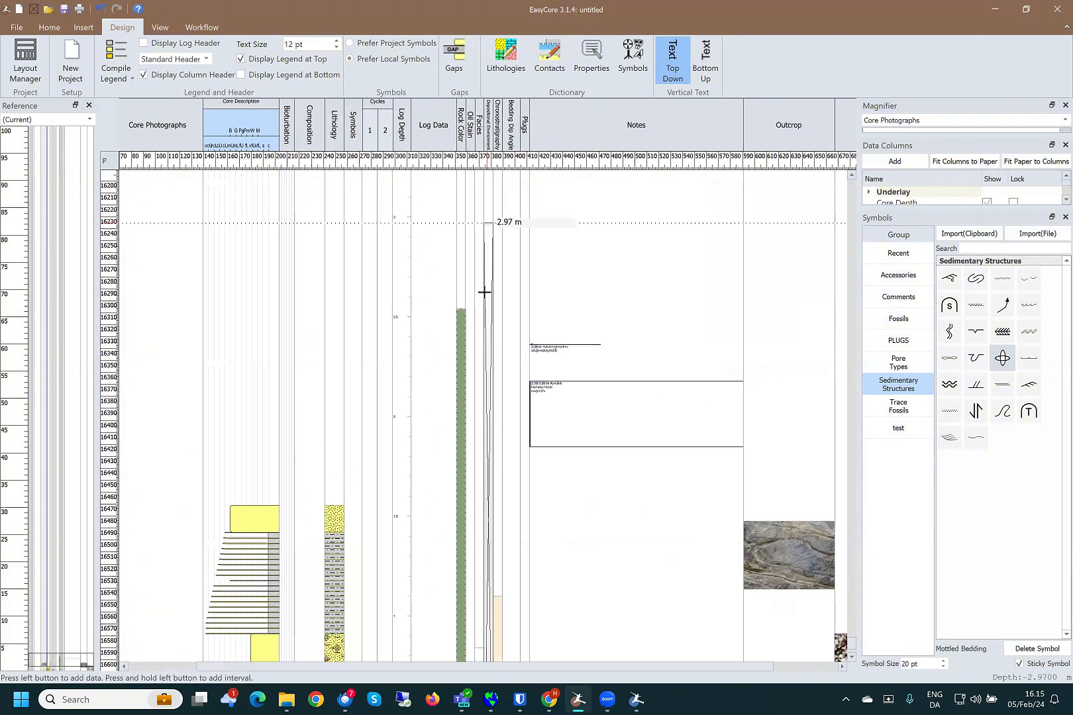
scroll(479, 299, up, 3)
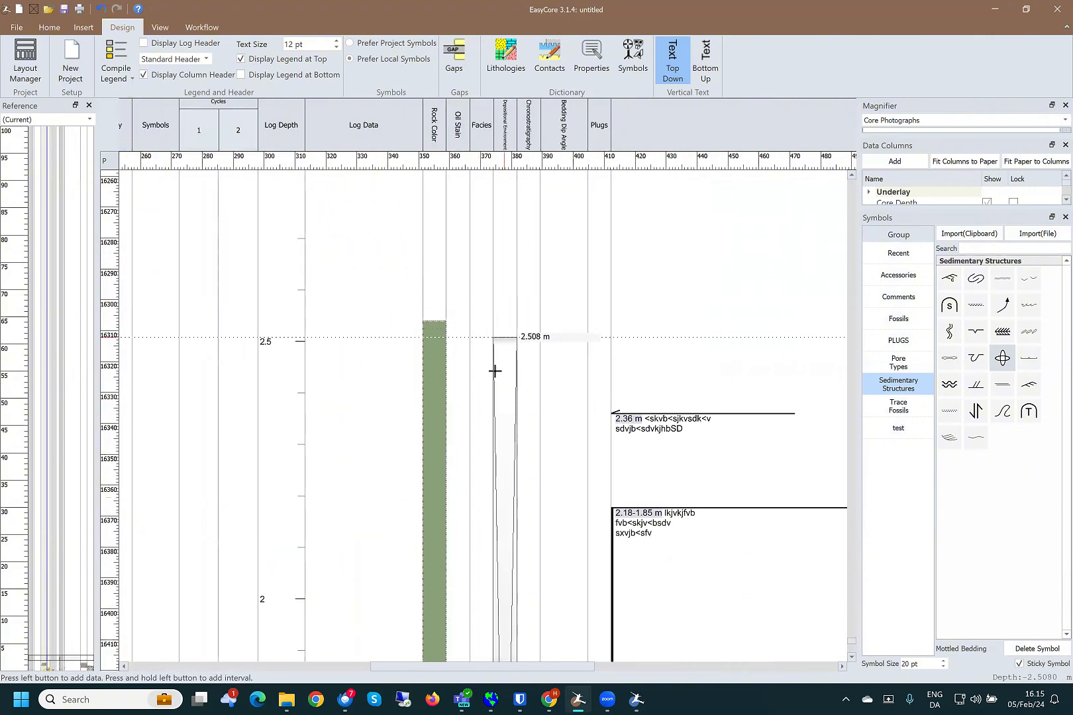
click(505, 603)
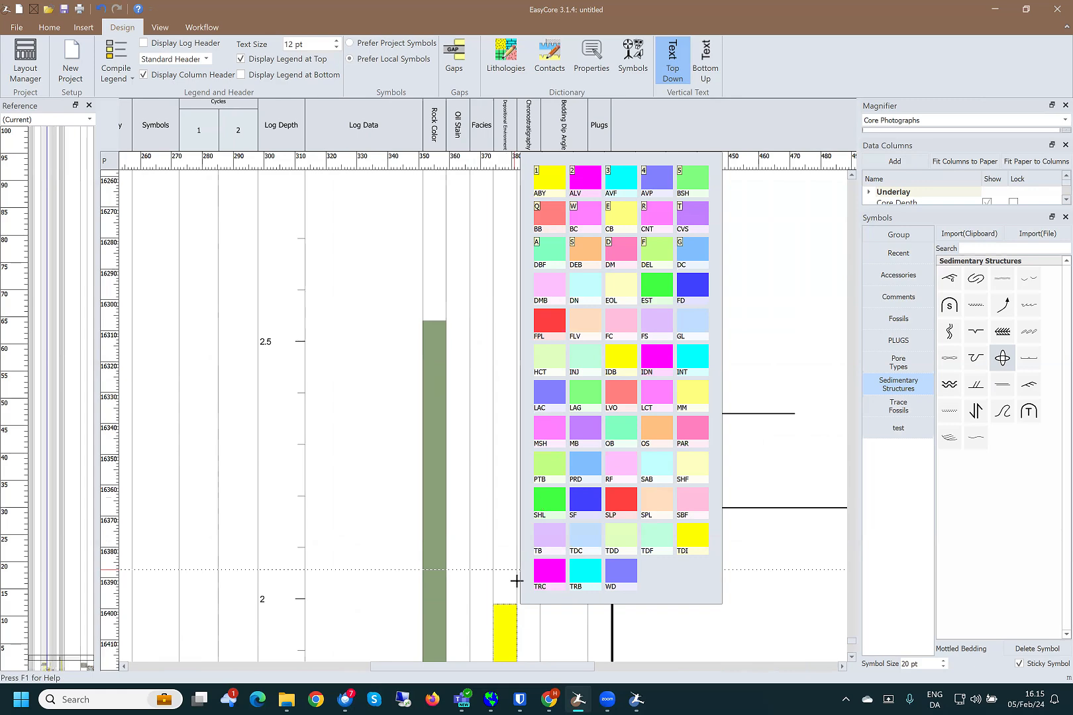
- Rename the Tidal Delta value of the Depositional Environment column to Tidal XDelta
right_click(503, 609)
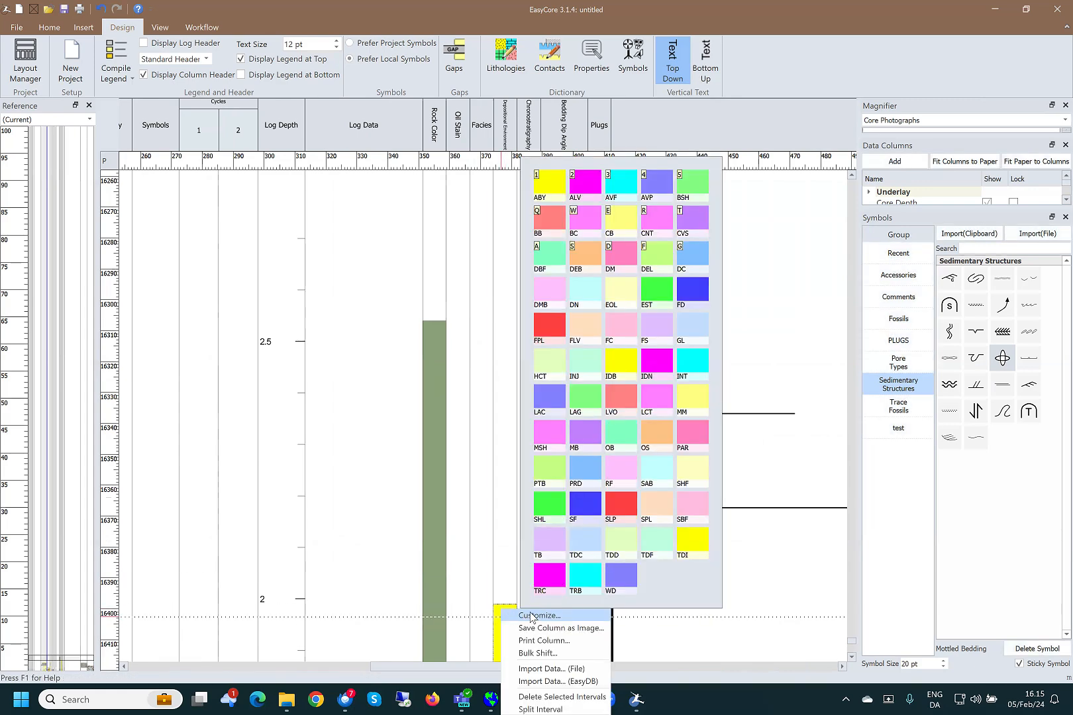
click(531, 615)
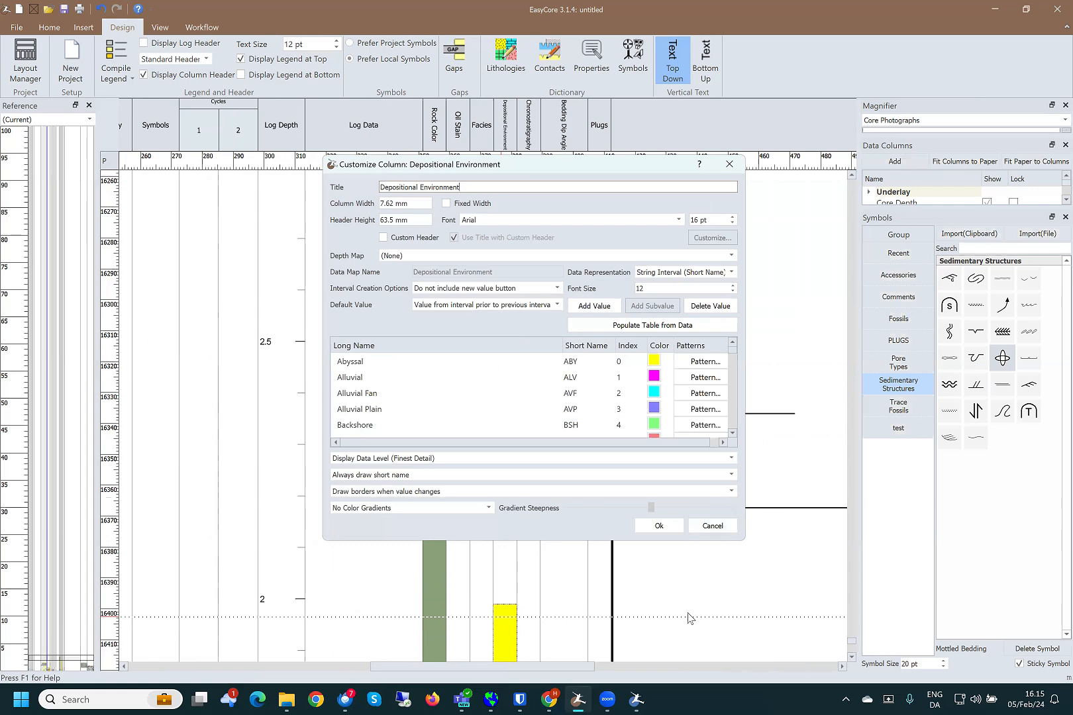
scroll(378, 417, down, 7)
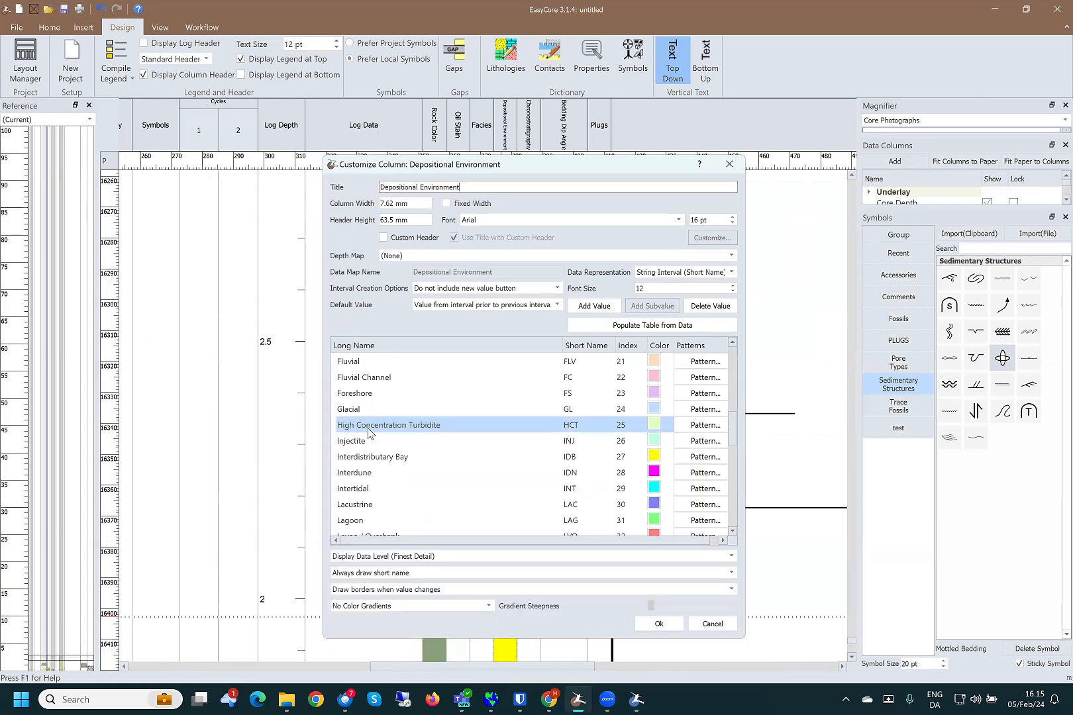
scroll(369, 434, down, 9)
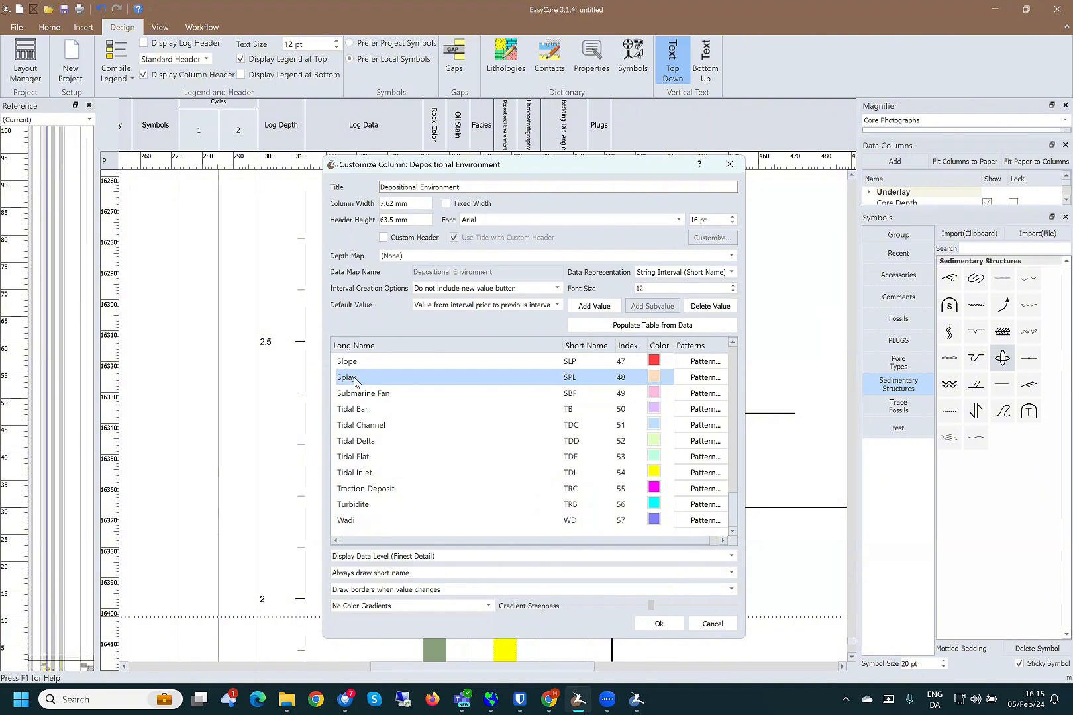
click(357, 442)
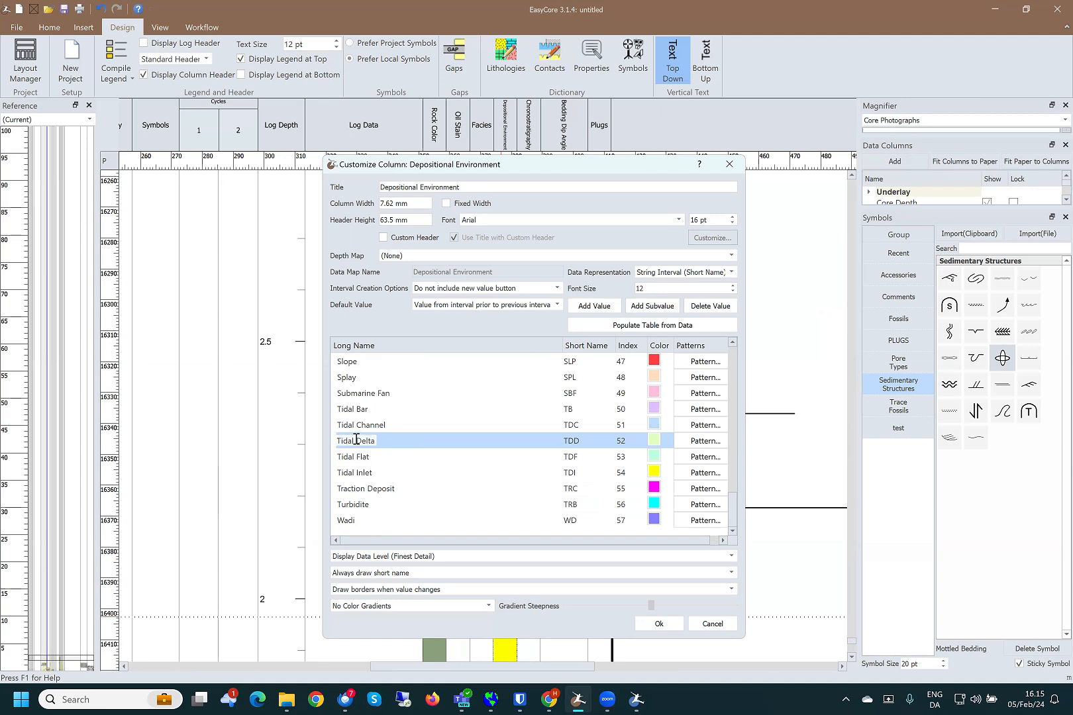
text(X)
click(659, 624)
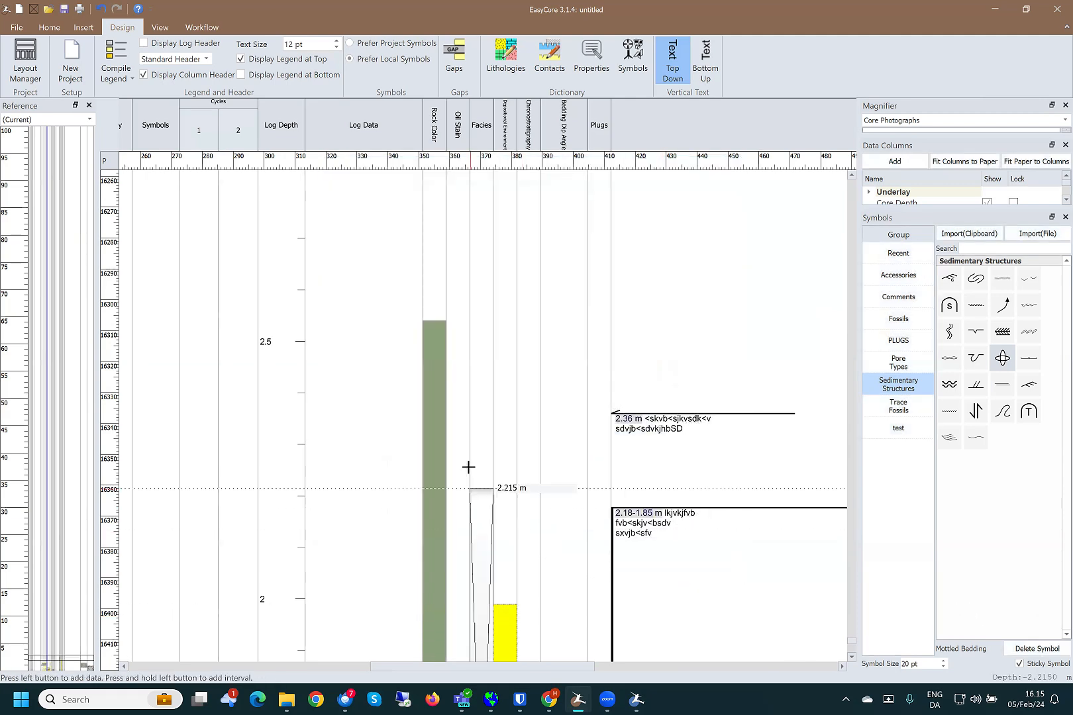
- Check the renamed Tidal XDelta entry in the Depositional Environment column's value picker and value table
right_click(512, 486)
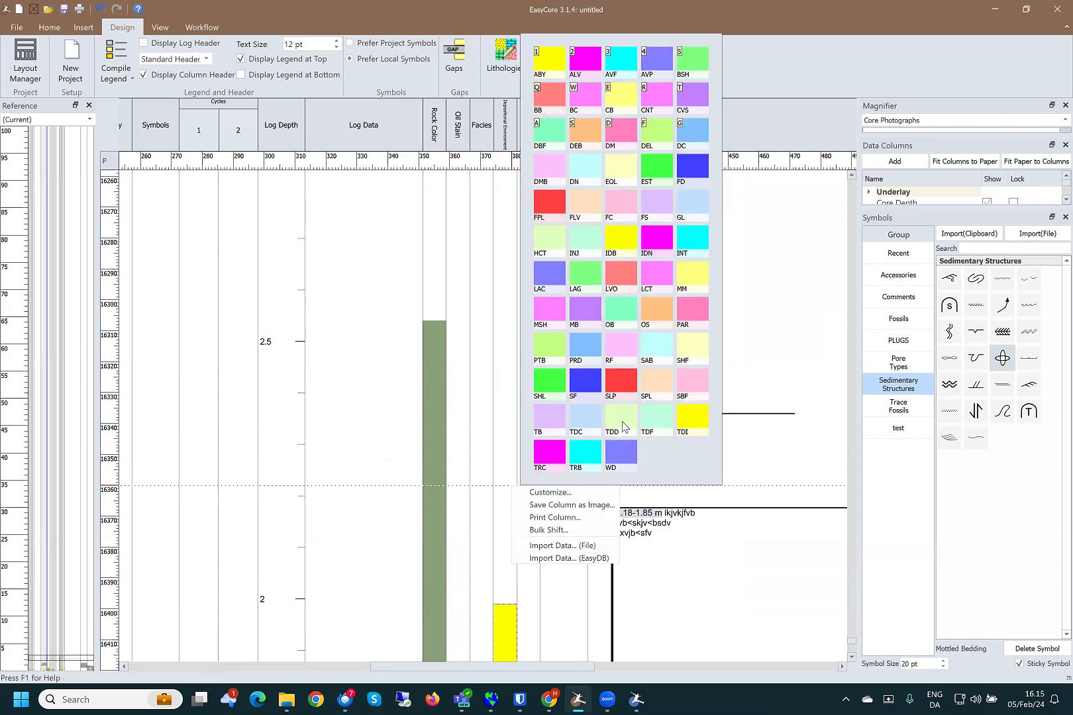
right_click(505, 546)
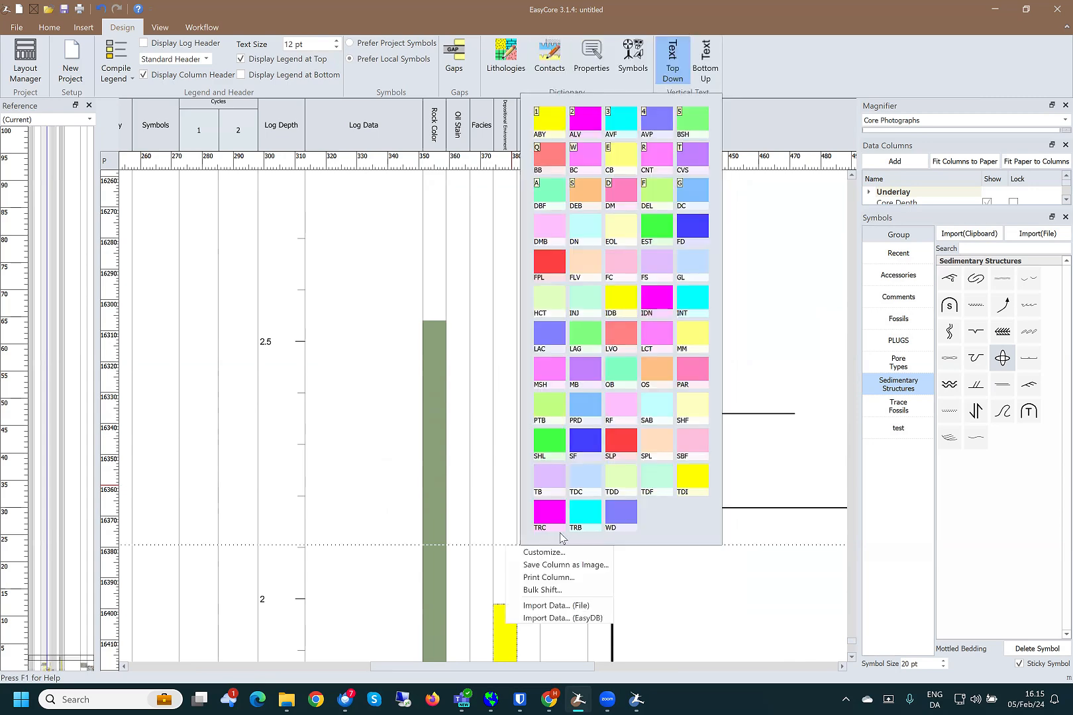
click(543, 552)
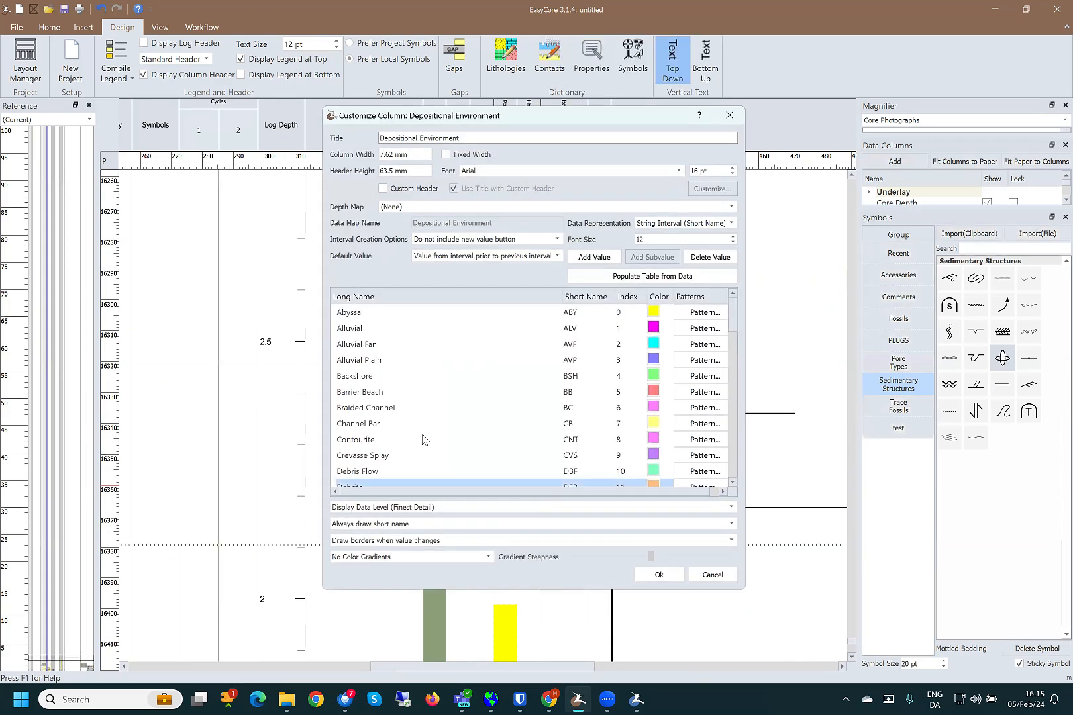
scroll(425, 443, down, 15)
scroll(405, 433, up, 2)
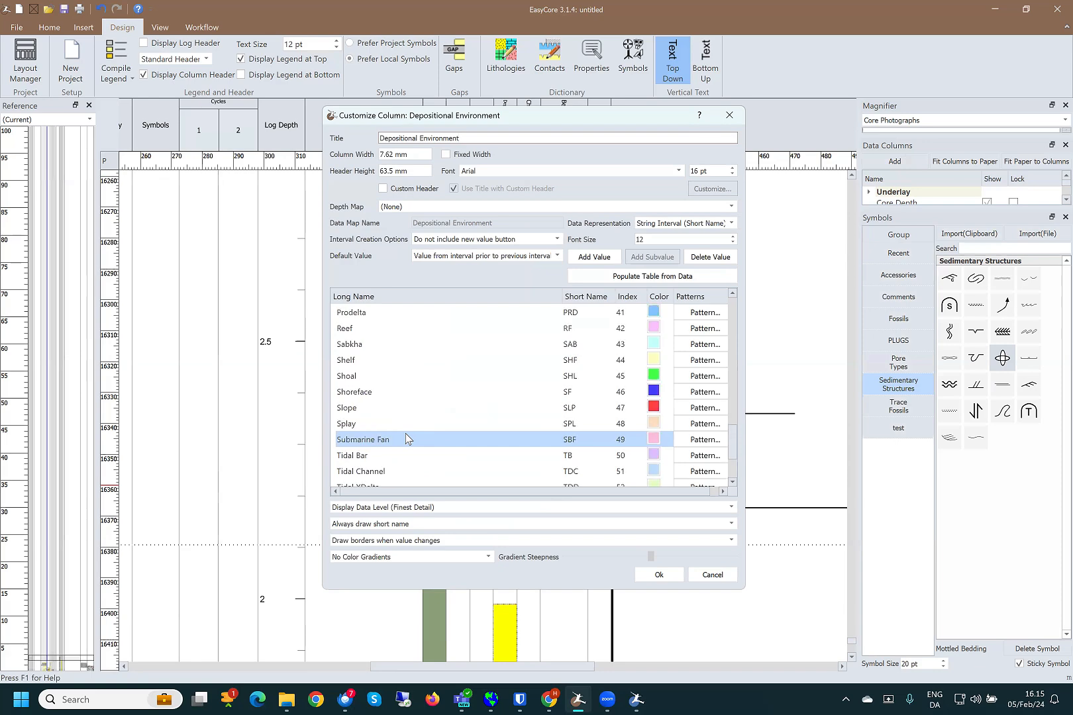
scroll(406, 435, down, 1)
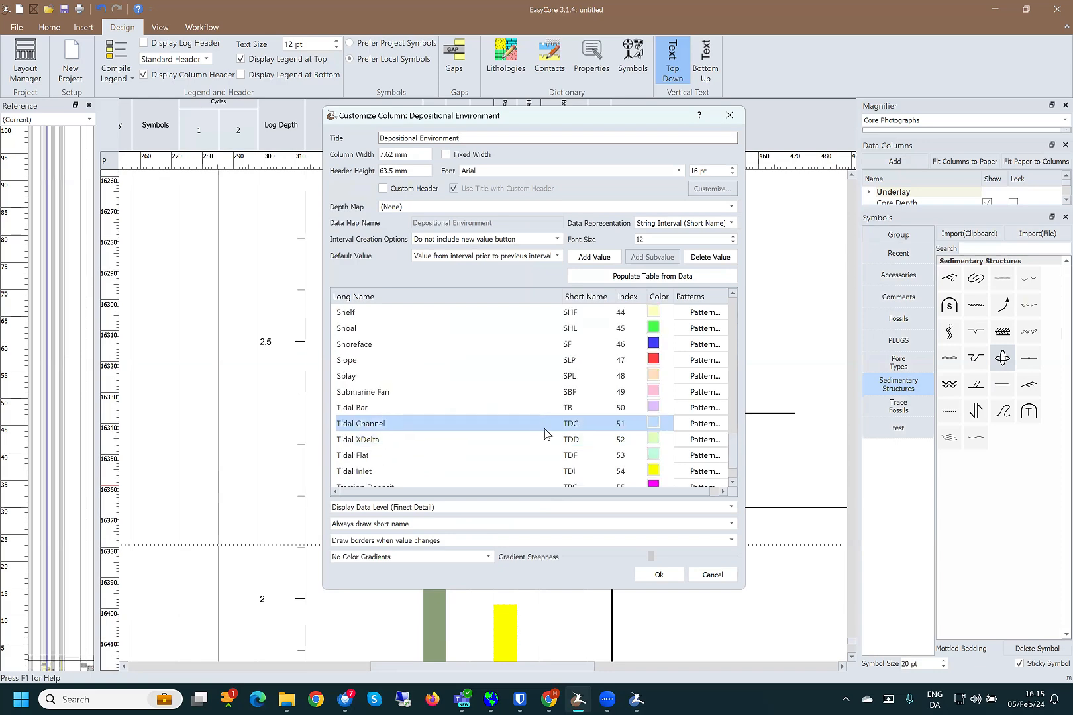
click(657, 574)
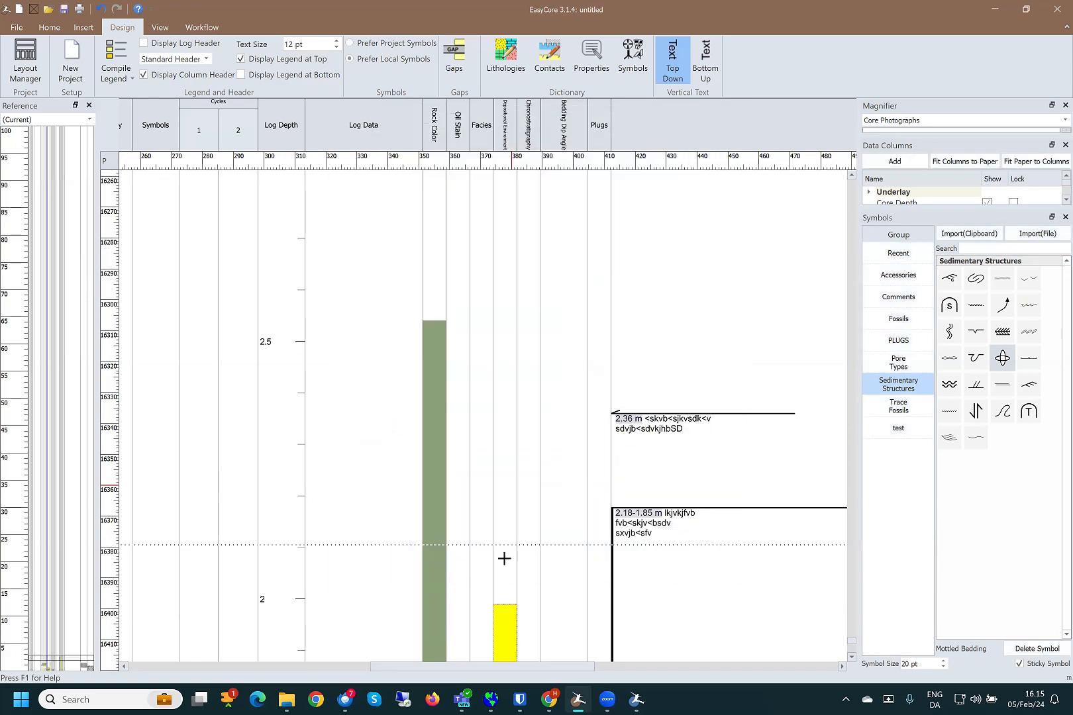
- Add another ABY interval above the existing one in the Depositional Environment column, with its top at about 2.18 m
drag(504, 558, 534, 490)
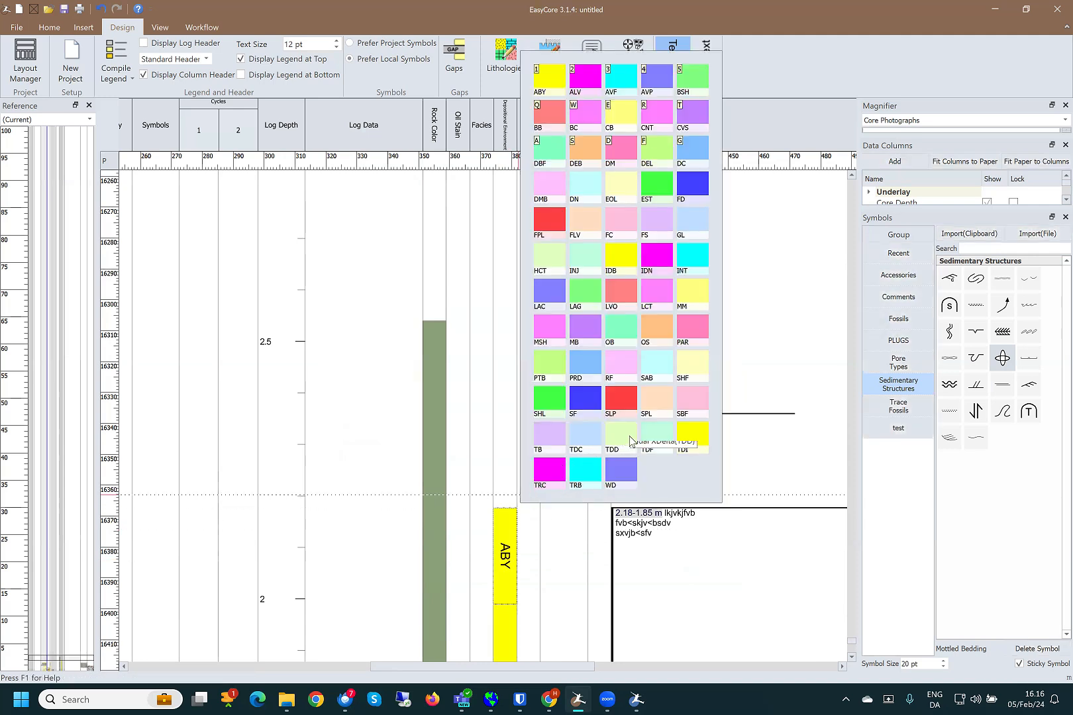
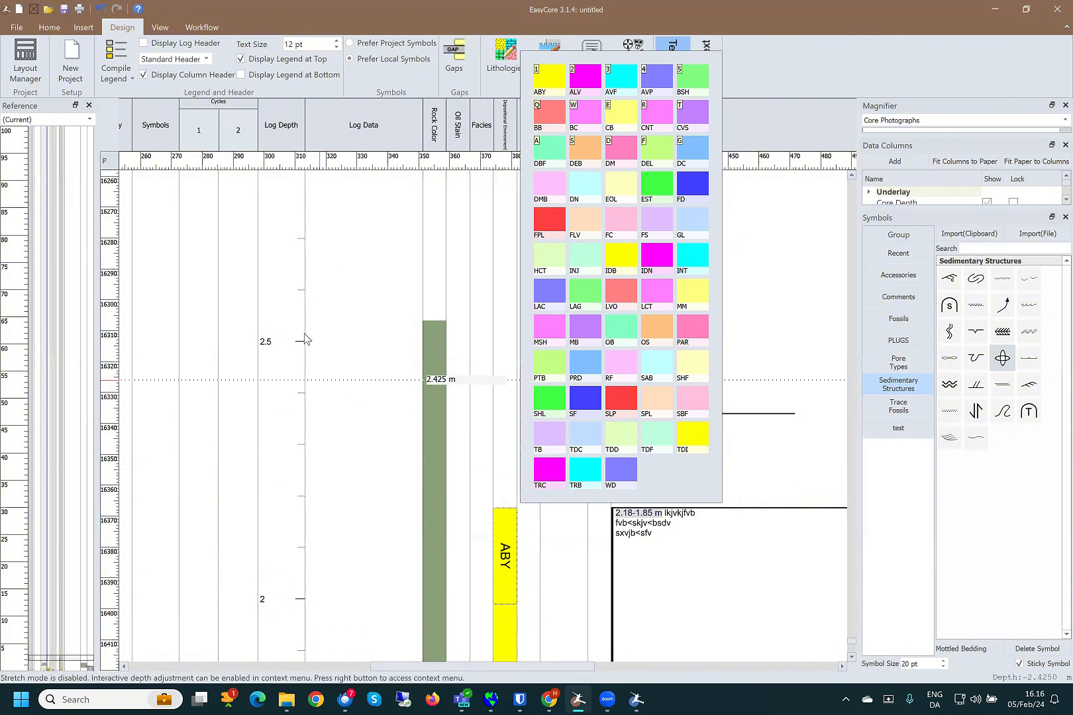
scroll(255, 391, down, 5)
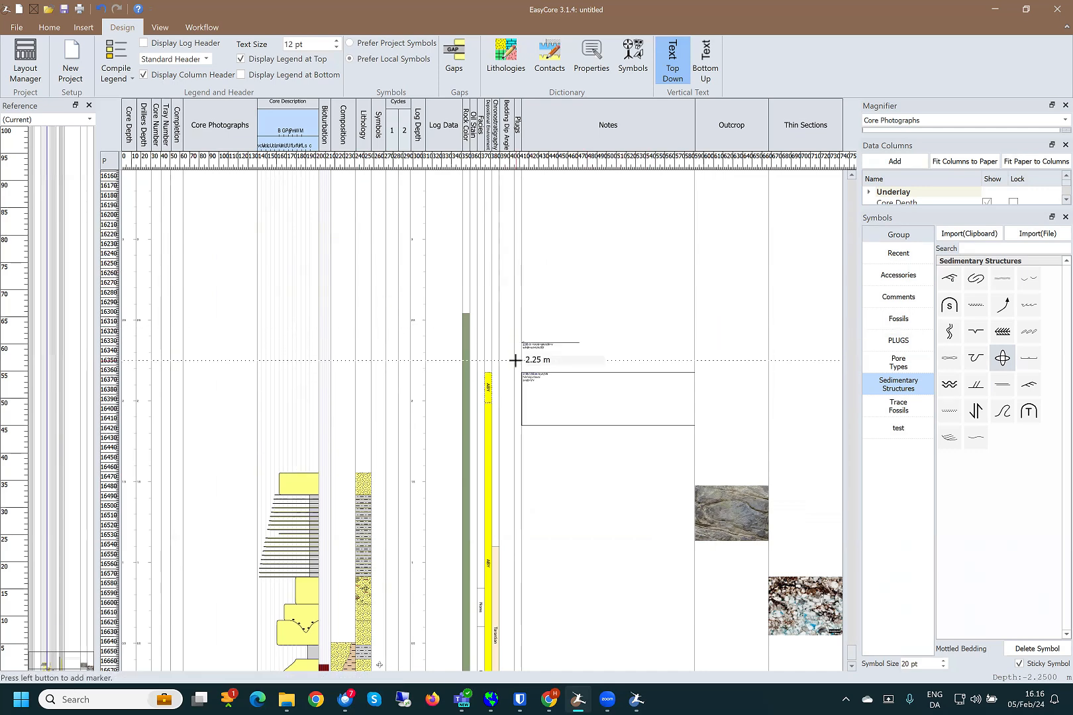
- Place a marker in the Plugs column at about 2.16 m, just below the top of the interval note
scroll(515, 359, up, 6)
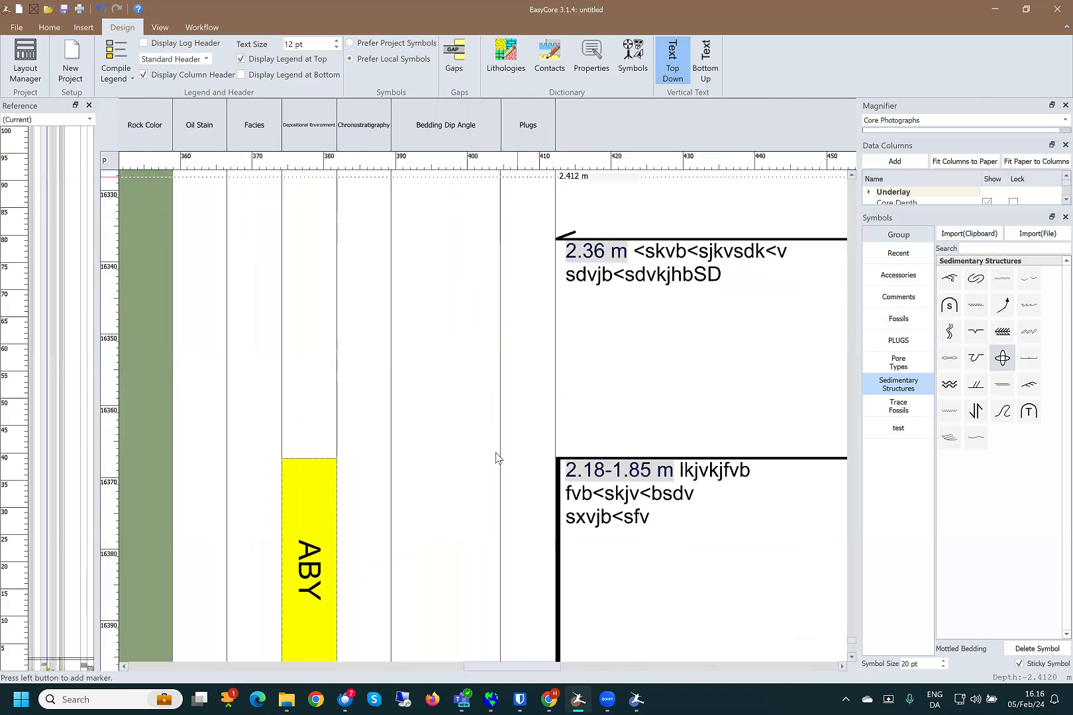
click(528, 481)
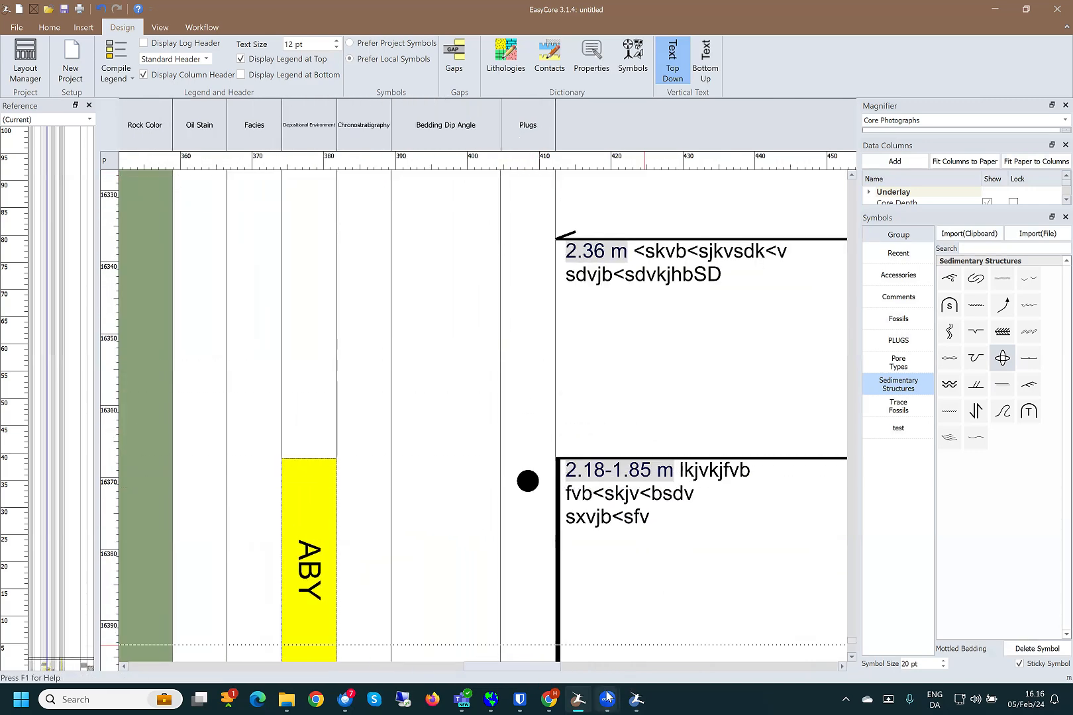
mouse_move(608, 698)
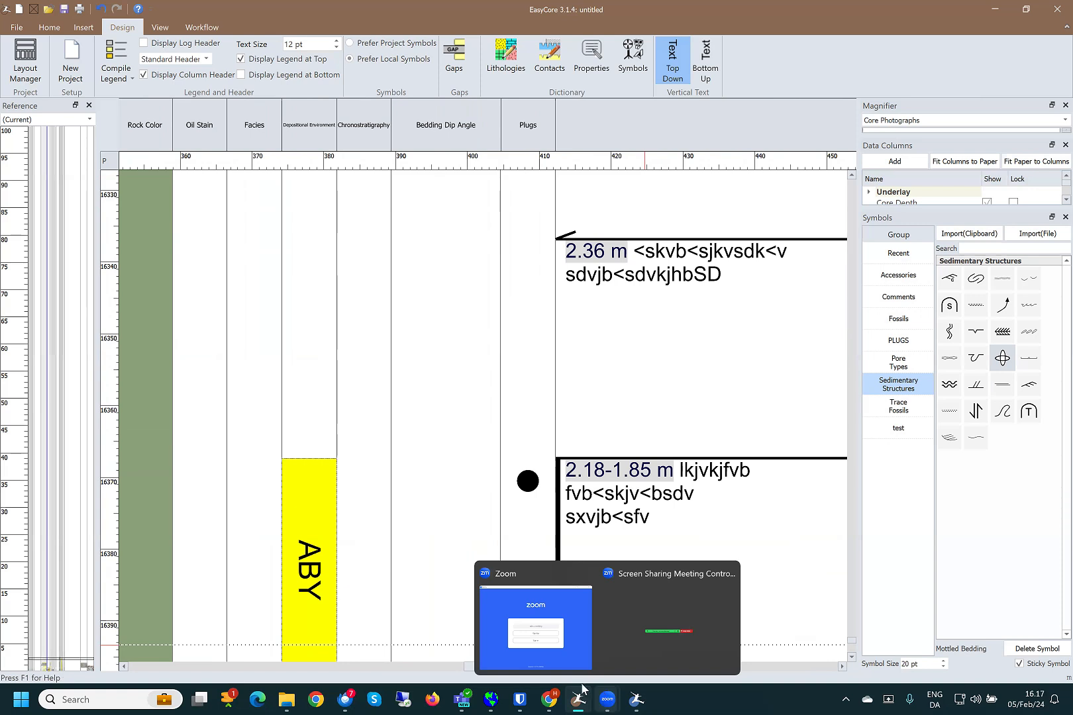
- Add a new column of the Sample Dots with Numbers type named Samples, keeping the solid circle shape
click(894, 162)
click(595, 337)
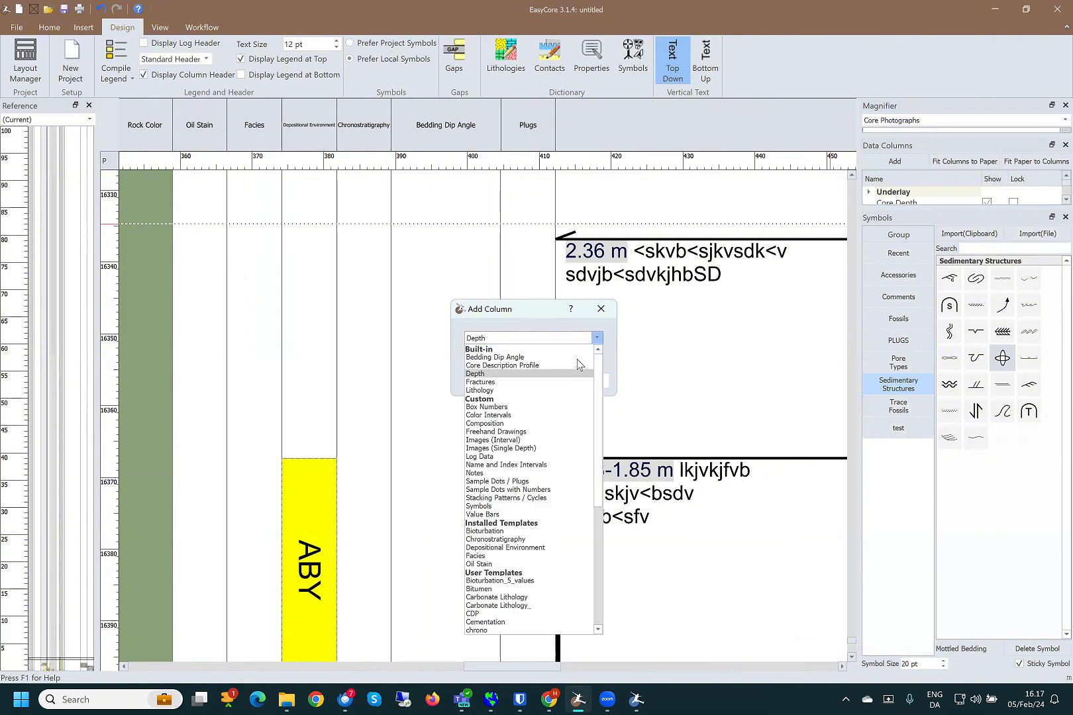
click(497, 489)
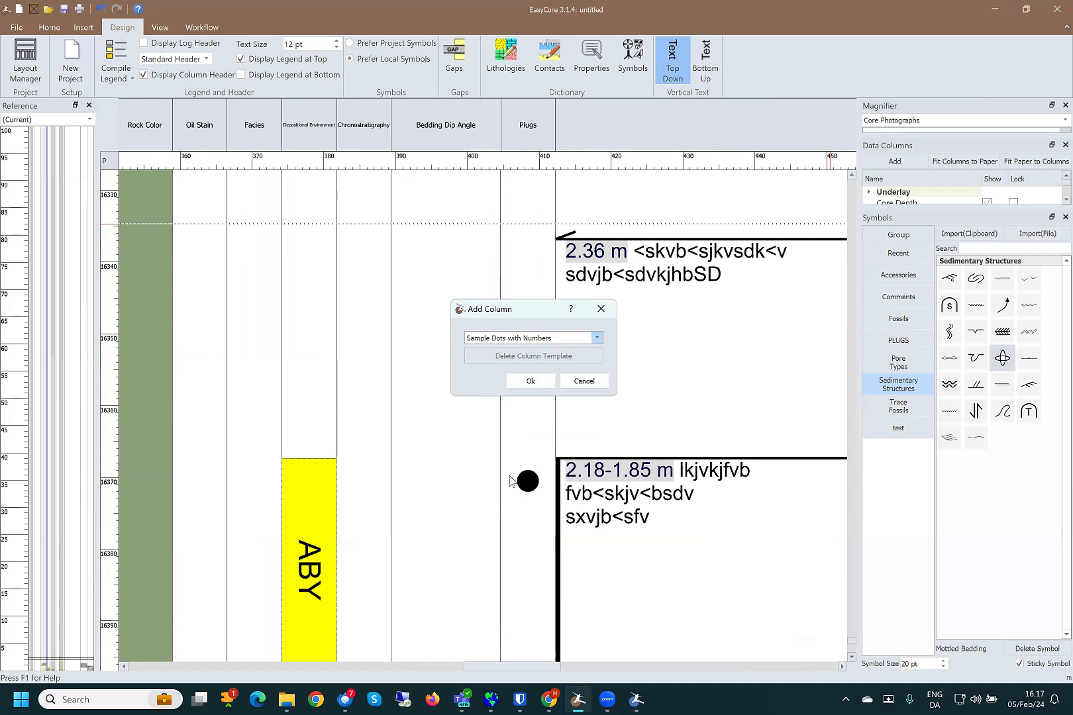
click(529, 382)
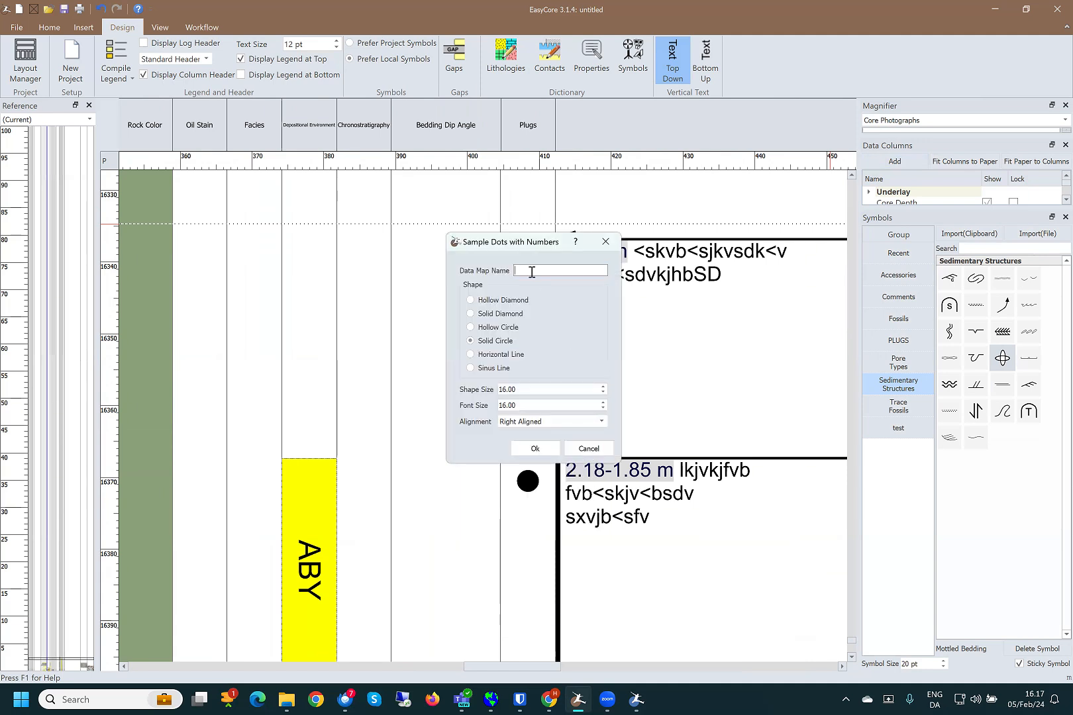
text(Samples)
click(535, 448)
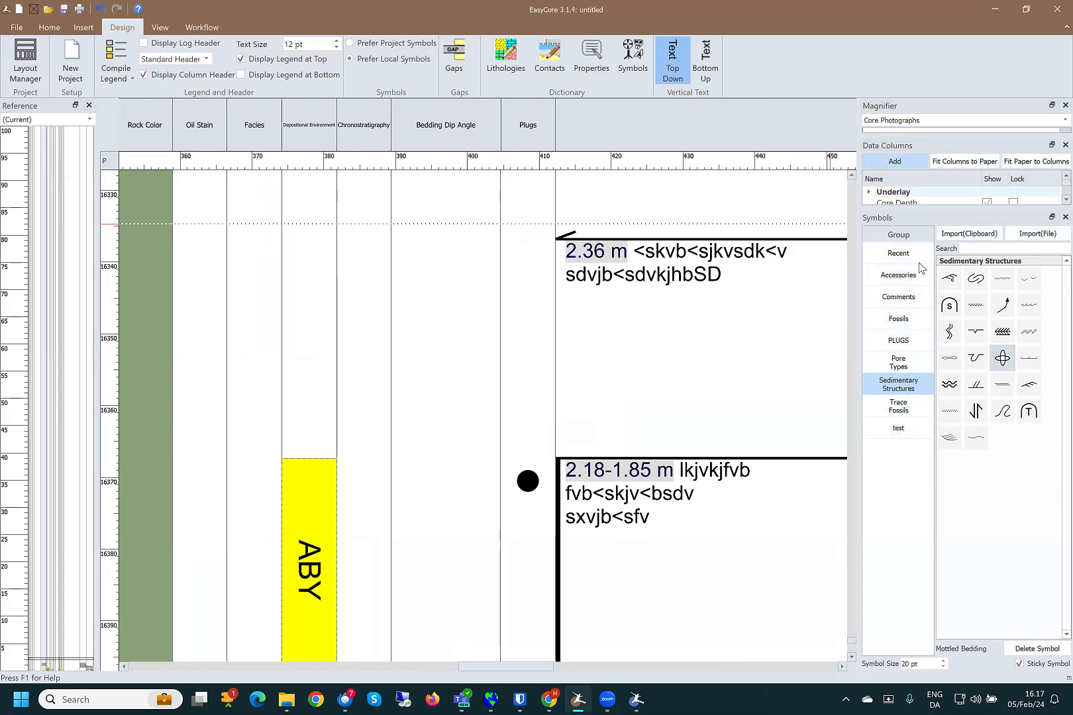
- Move the Samples column from the end of the log to between the Plugs and Notes columns
scroll(658, 445, down, 5)
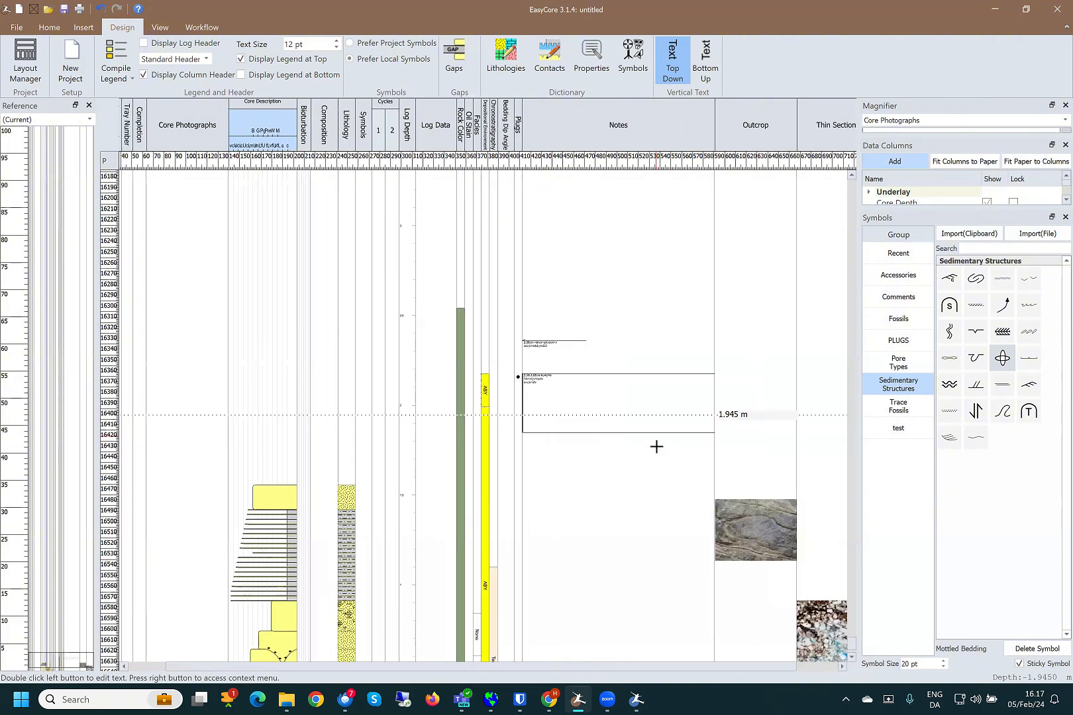
scroll(656, 446, down, 1)
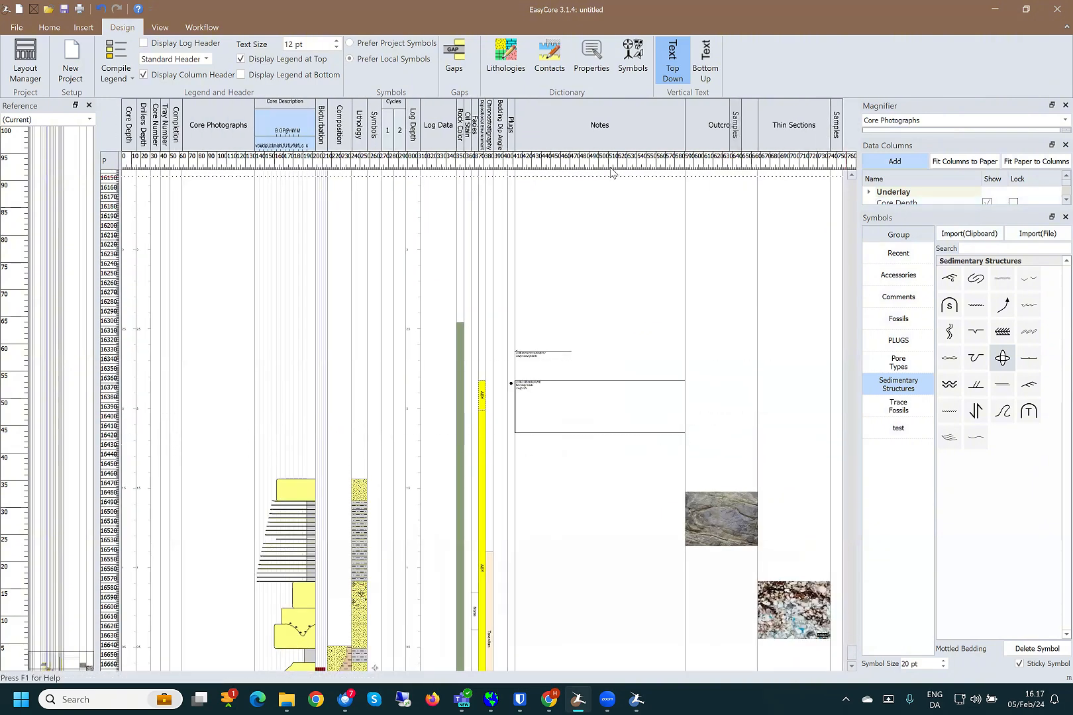
drag(612, 172, 516, 180)
- Place sample dots numbered 1 at about 2.91 m and 2 at about 2.42 m in the Samples column
scroll(523, 225, up, 1)
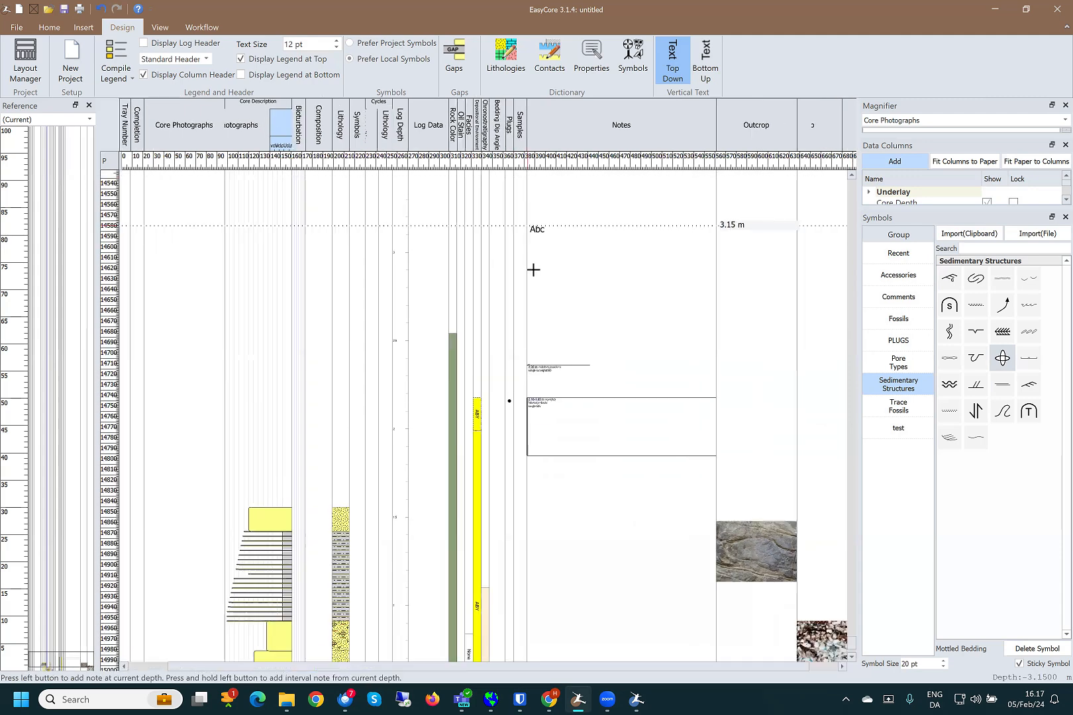
scroll(533, 270, up, 1)
click(519, 279)
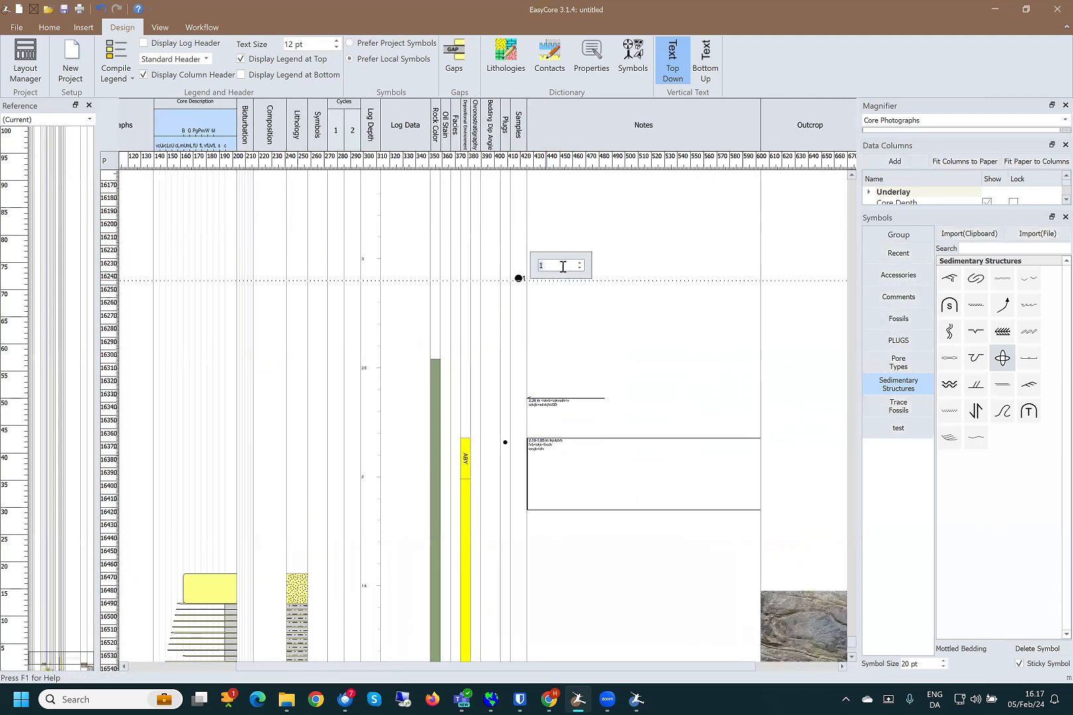
click(518, 384)
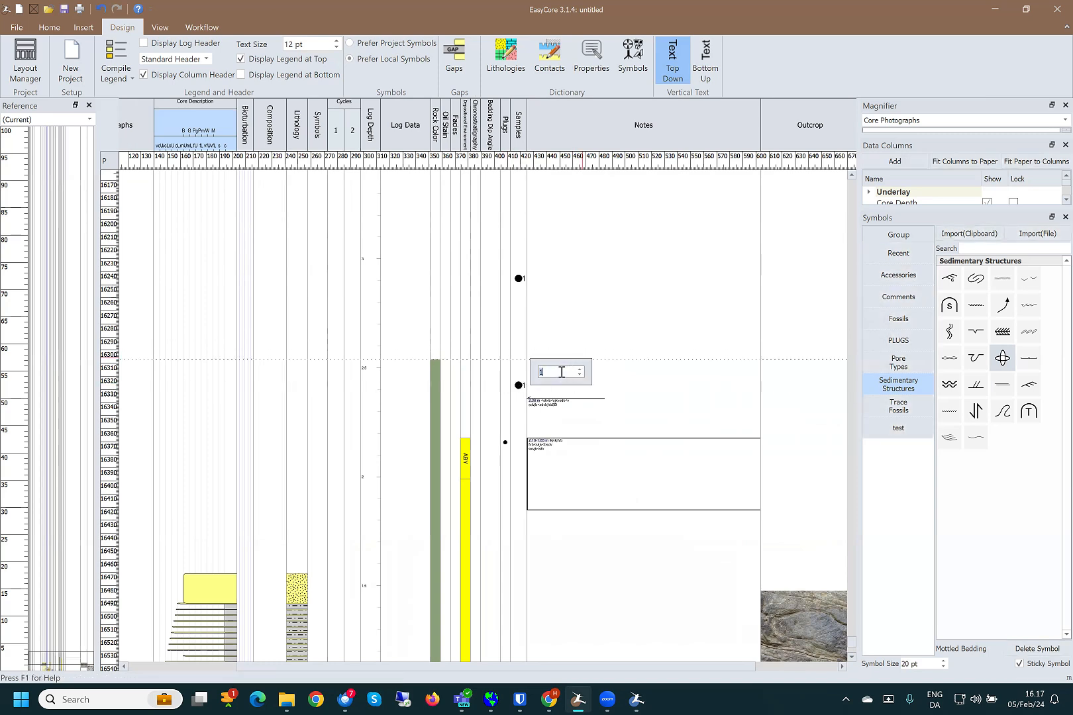
text(2)
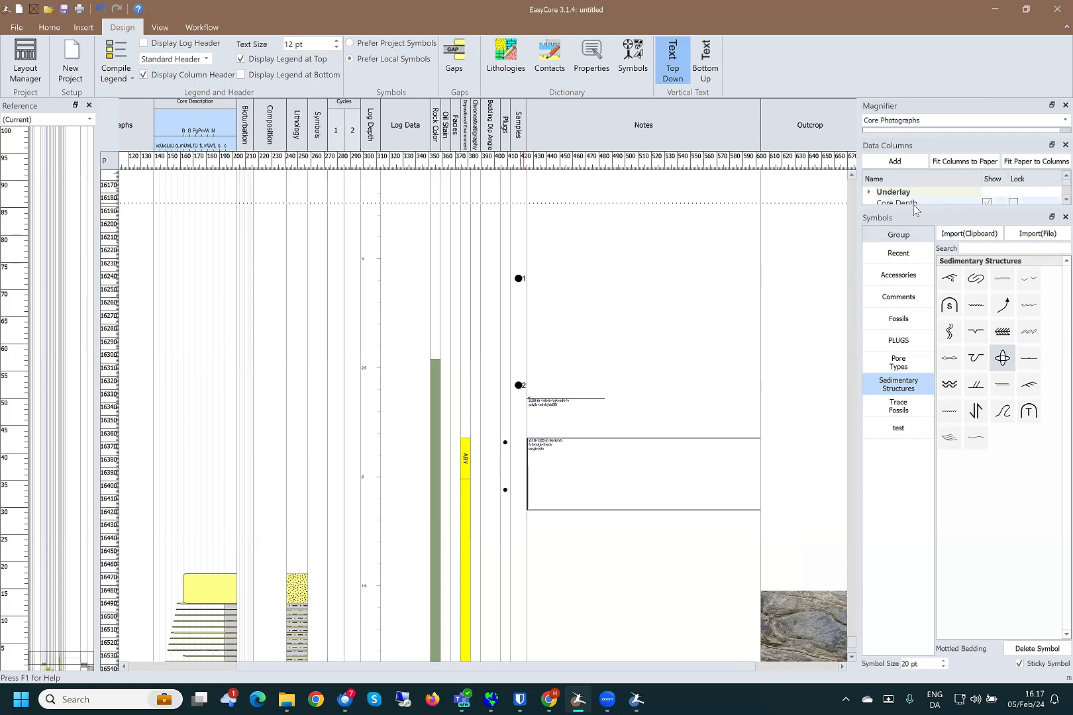
- Combine the Samples and Notes columns into a side-by-side group named Sample Text
drag(913, 210, 950, 619)
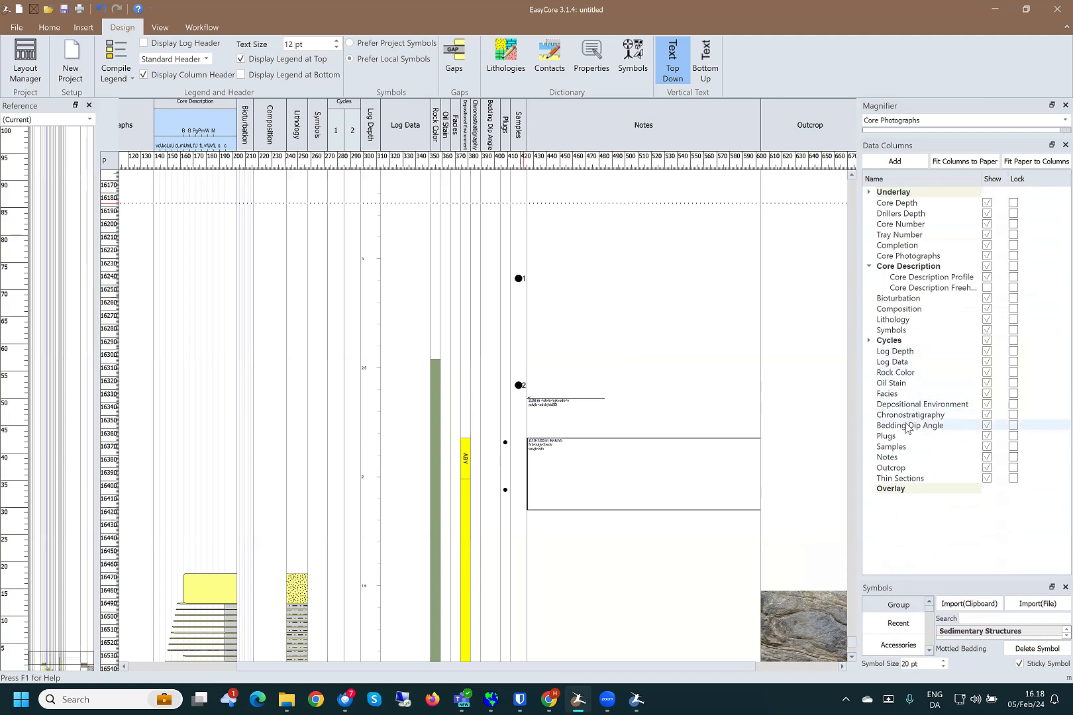
click(892, 448)
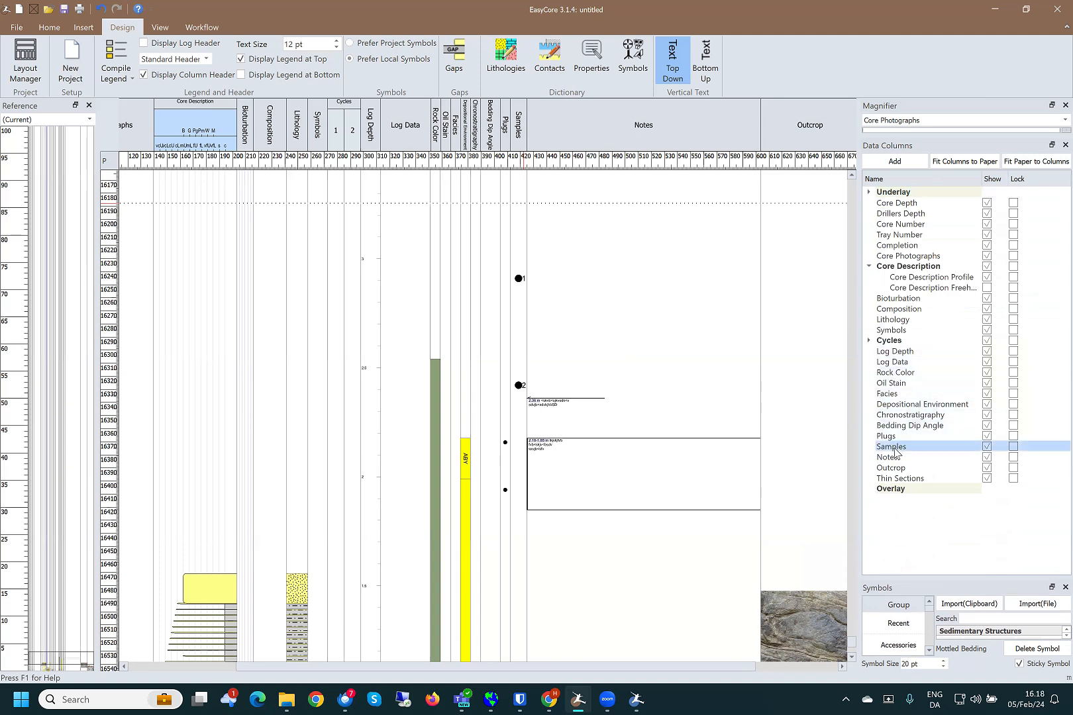
shift+click(897, 459)
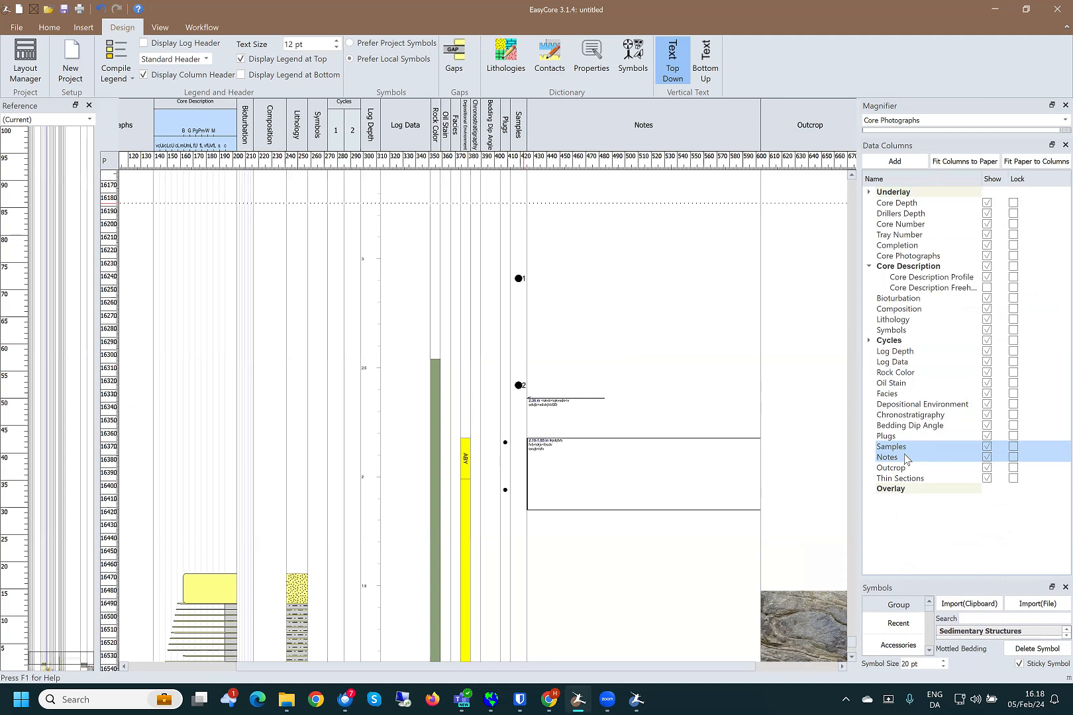
right_click(905, 456)
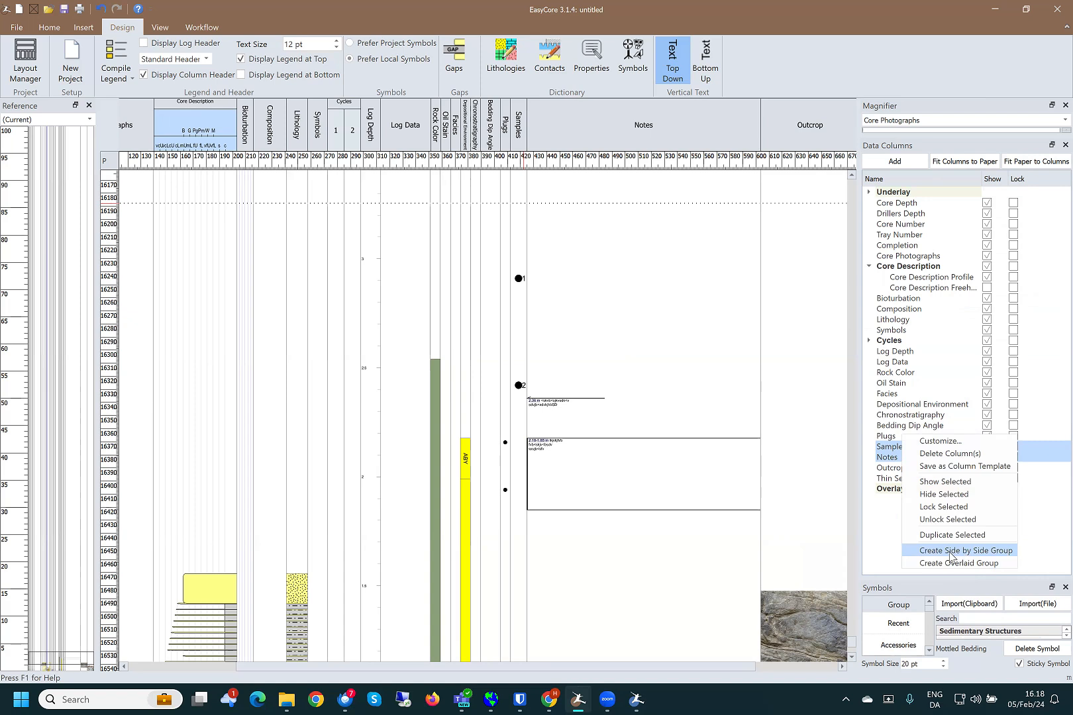
click(951, 554)
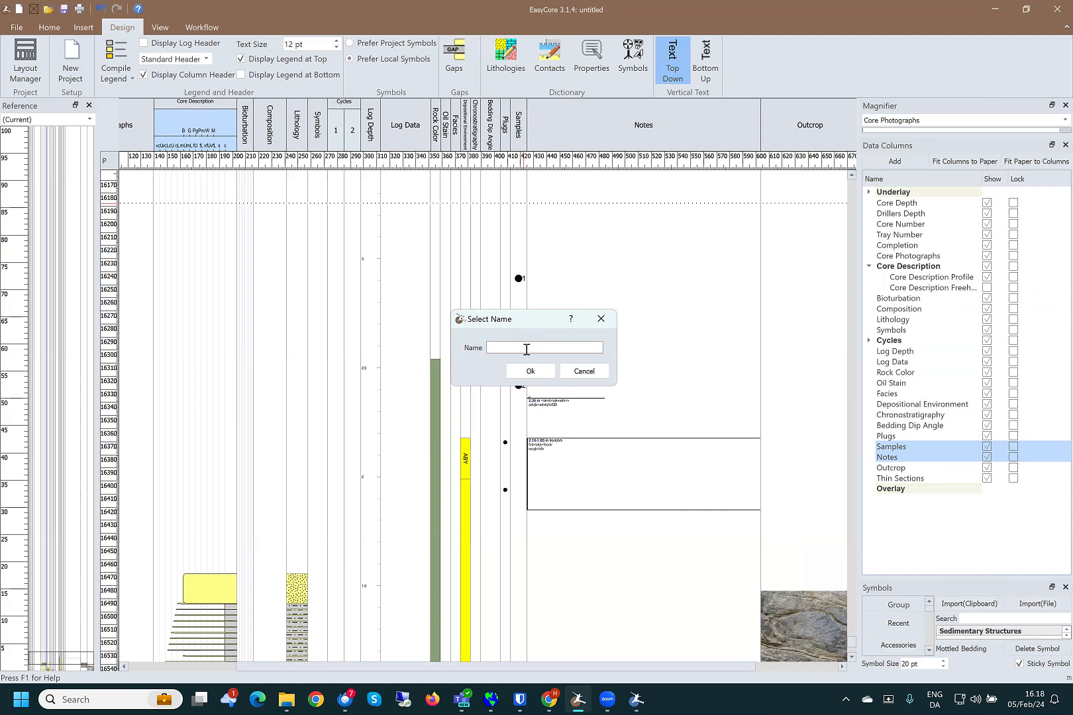
text(Sample Text)
click(533, 372)
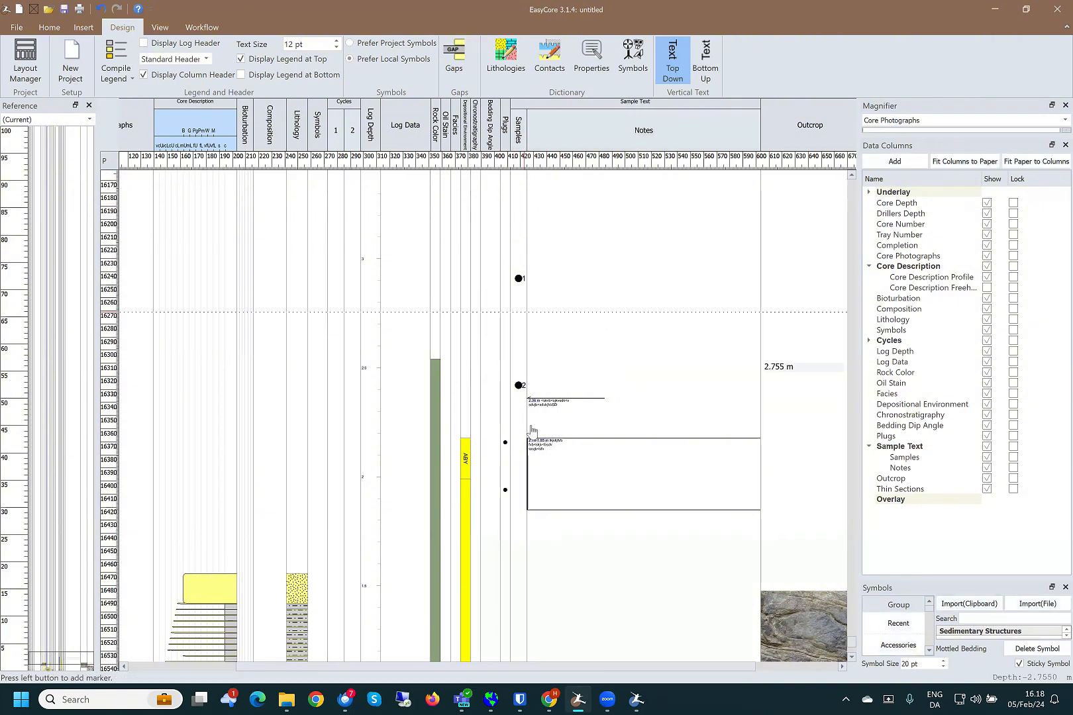
- Move the Sample Text group to between the Lithology and Symbols columns
scroll(558, 467, down, 2)
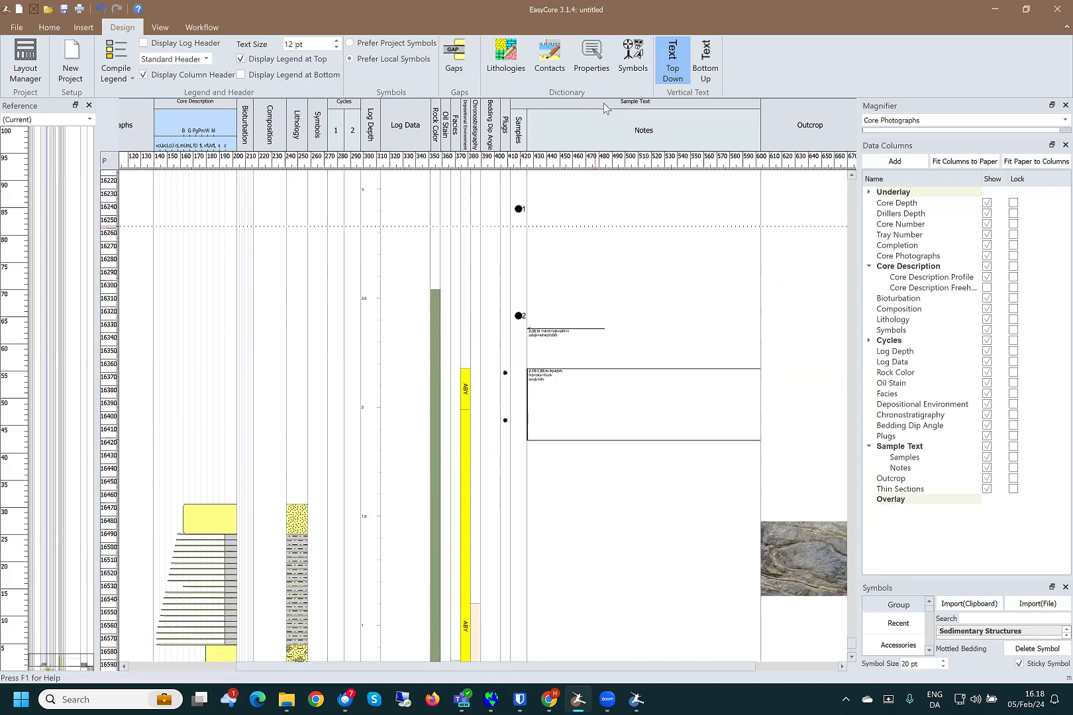
drag(607, 108, 320, 123)
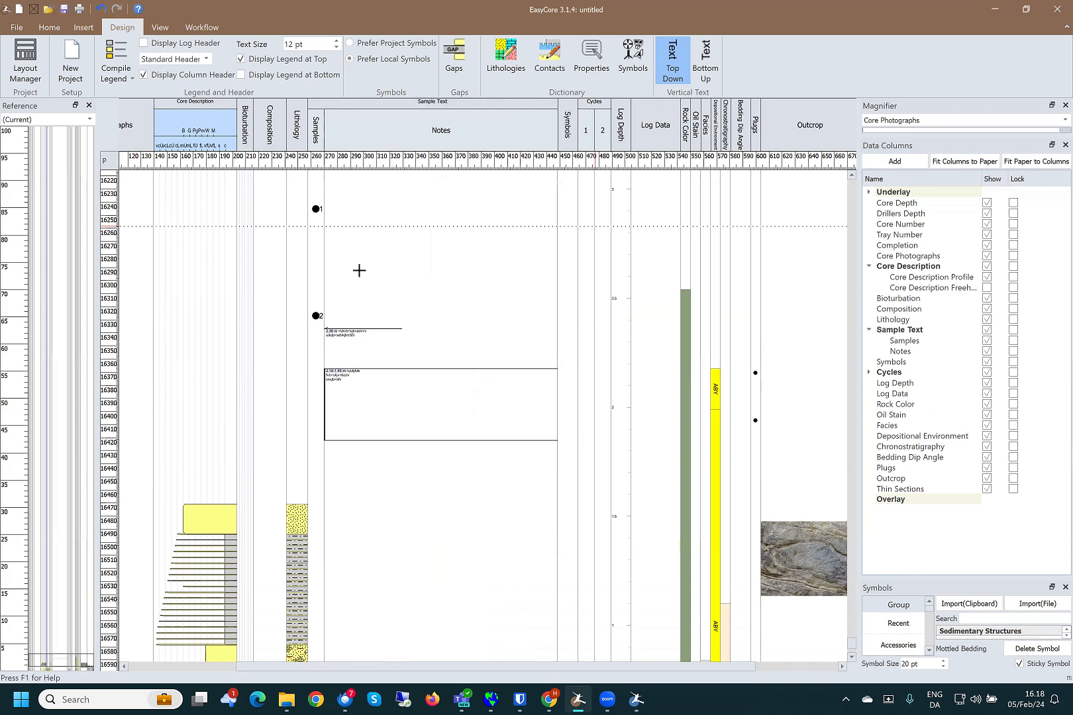
- Add a note reading "Very bioturbated" in the Notes column at the depth of sample 1
click(336, 210)
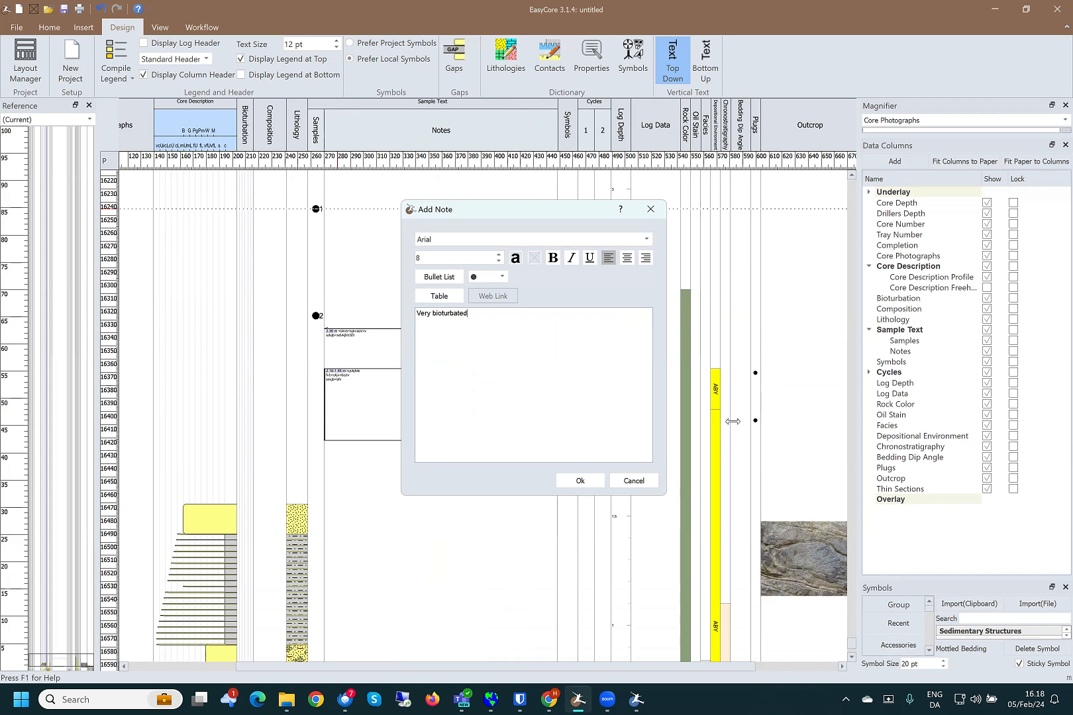
- Add the note "Very bioturbated" beside sample 1 in the Notes column
click(581, 480)
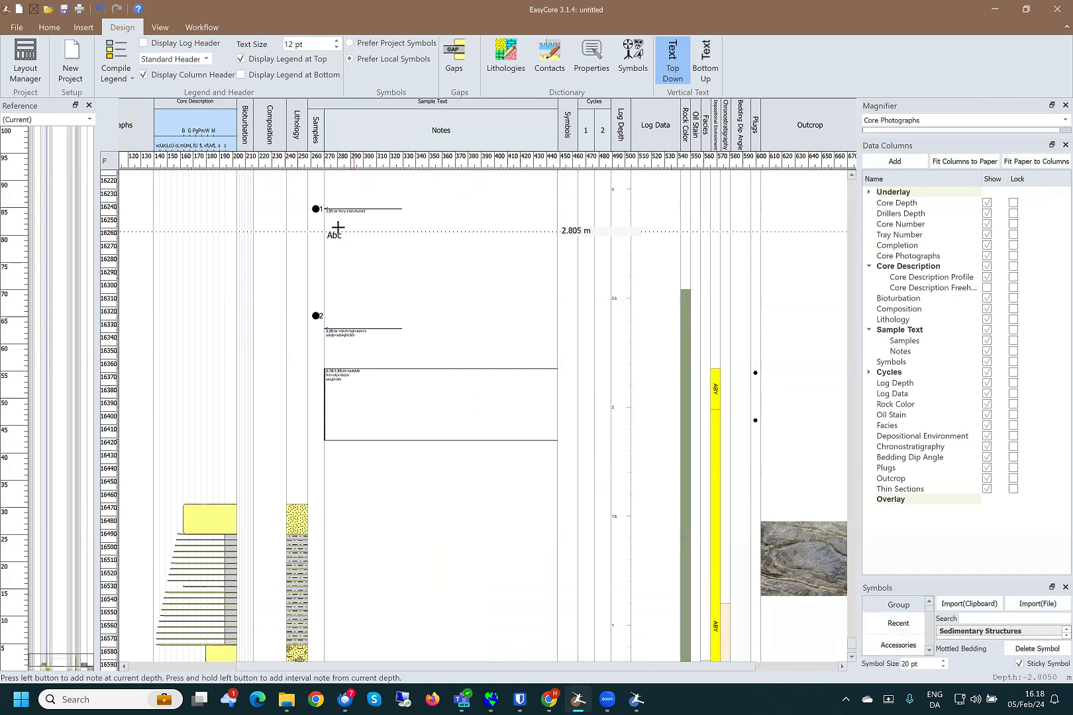
scroll(338, 226, up, 3)
scroll(337, 225, up, 2)
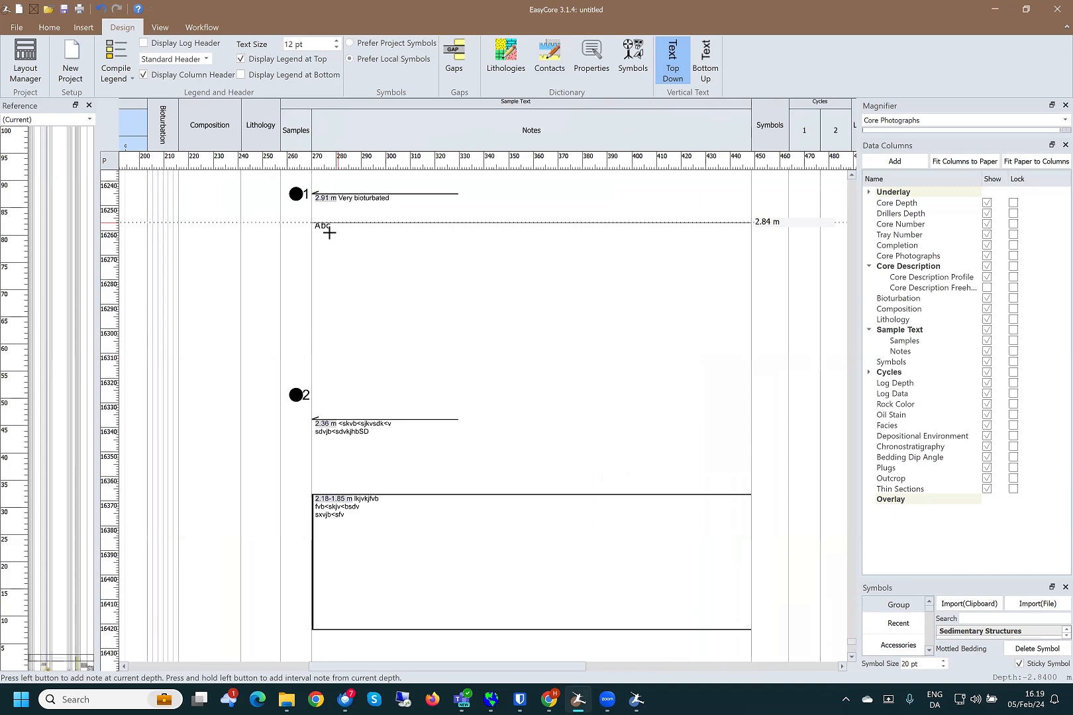
scroll(311, 232, down, 5)
scroll(307, 278, down, 1)
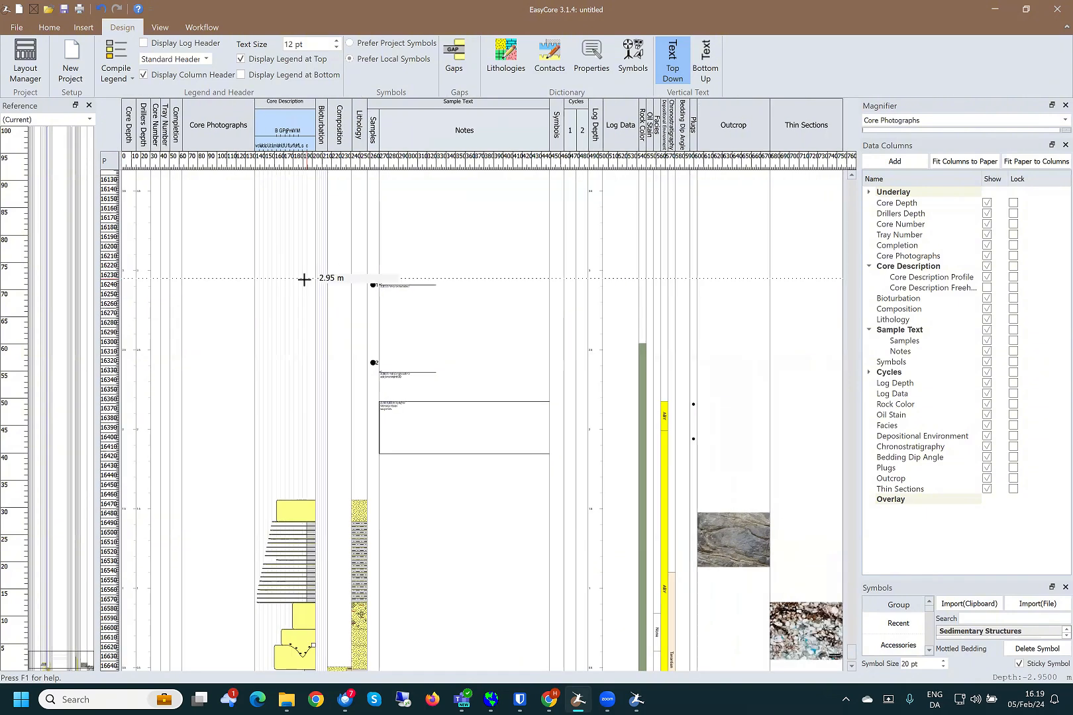
click(304, 278)
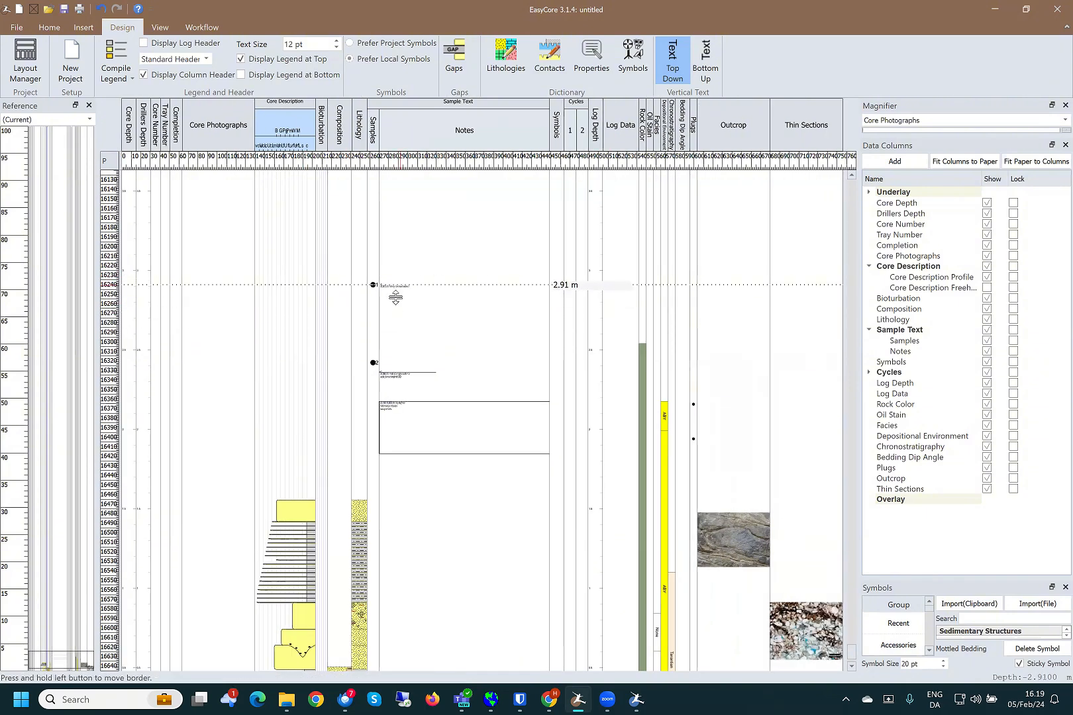
scroll(396, 294, up, 2)
scroll(392, 294, up, 1)
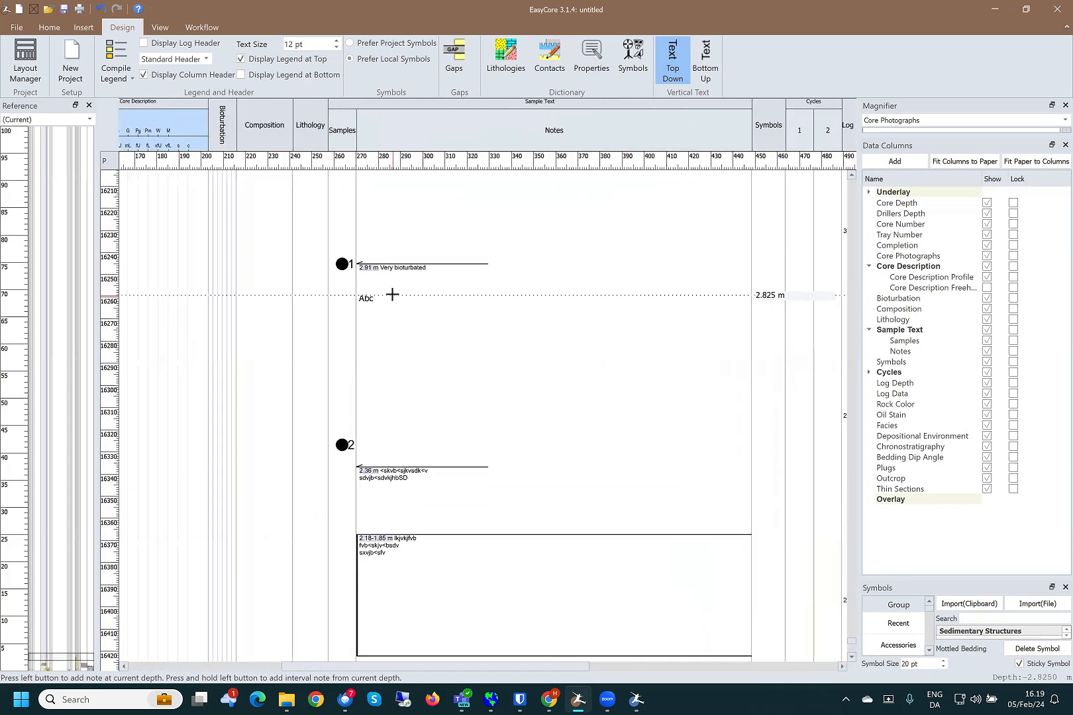
scroll(383, 302, down, 4)
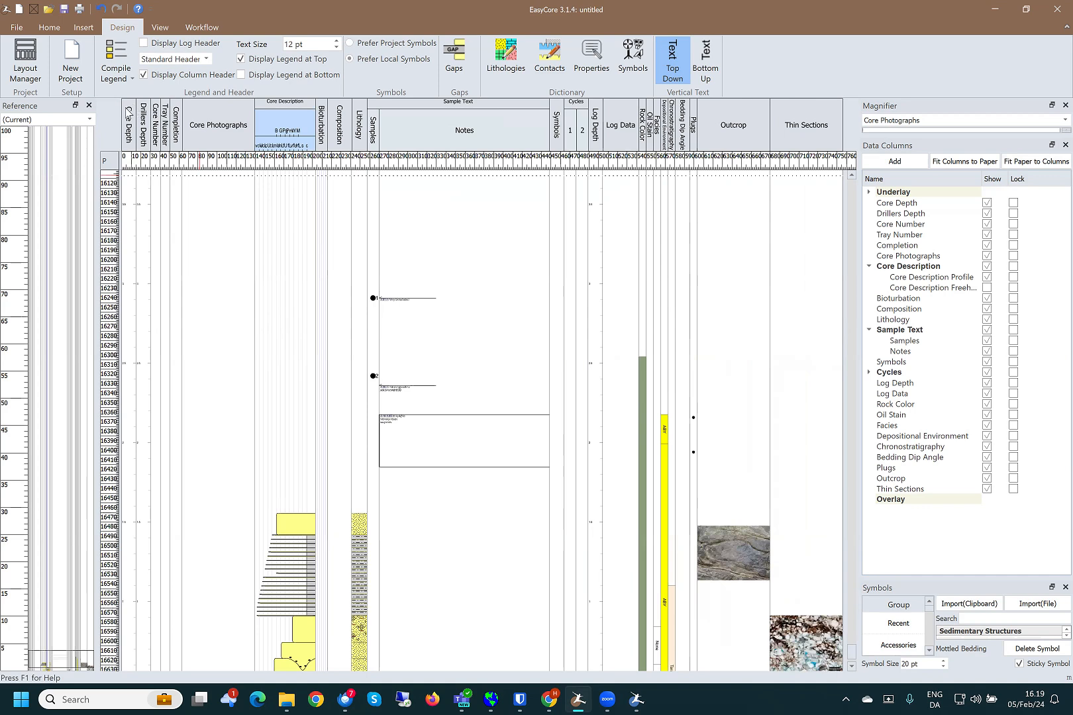
- Close the current project without saving and open EasyCore_Demo_removedGR_PHIE_2xPhotos1.3.9_headers.ecprjz from the Demo_removed_photo_data folder
click(33, 10)
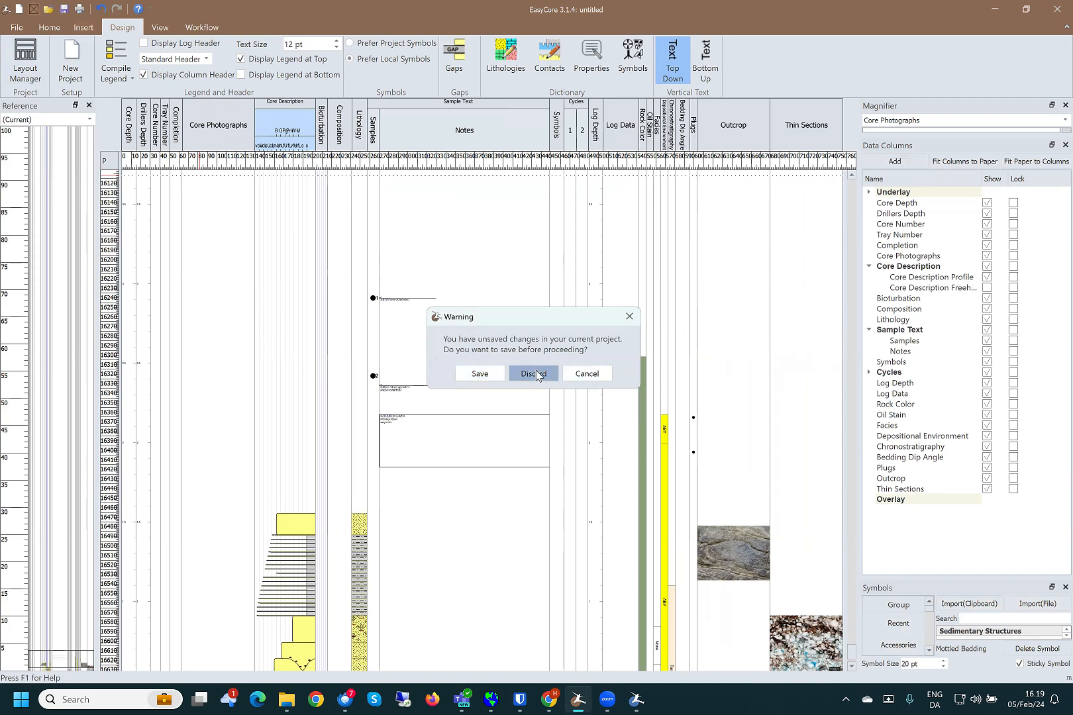
click(534, 372)
click(17, 28)
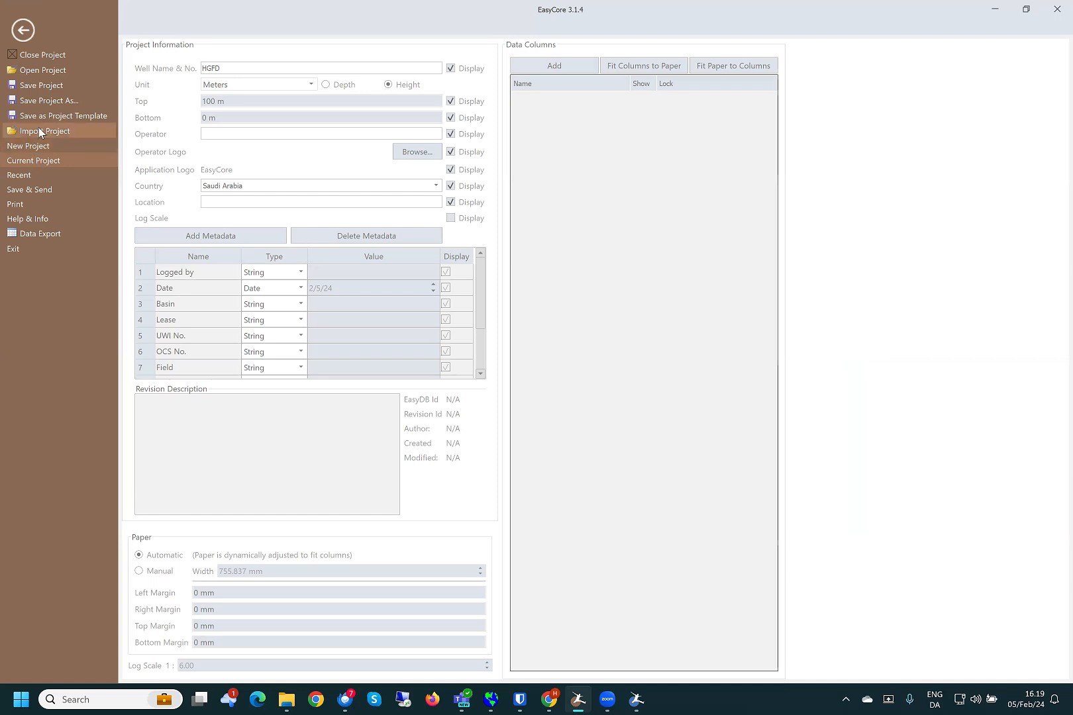
click(39, 71)
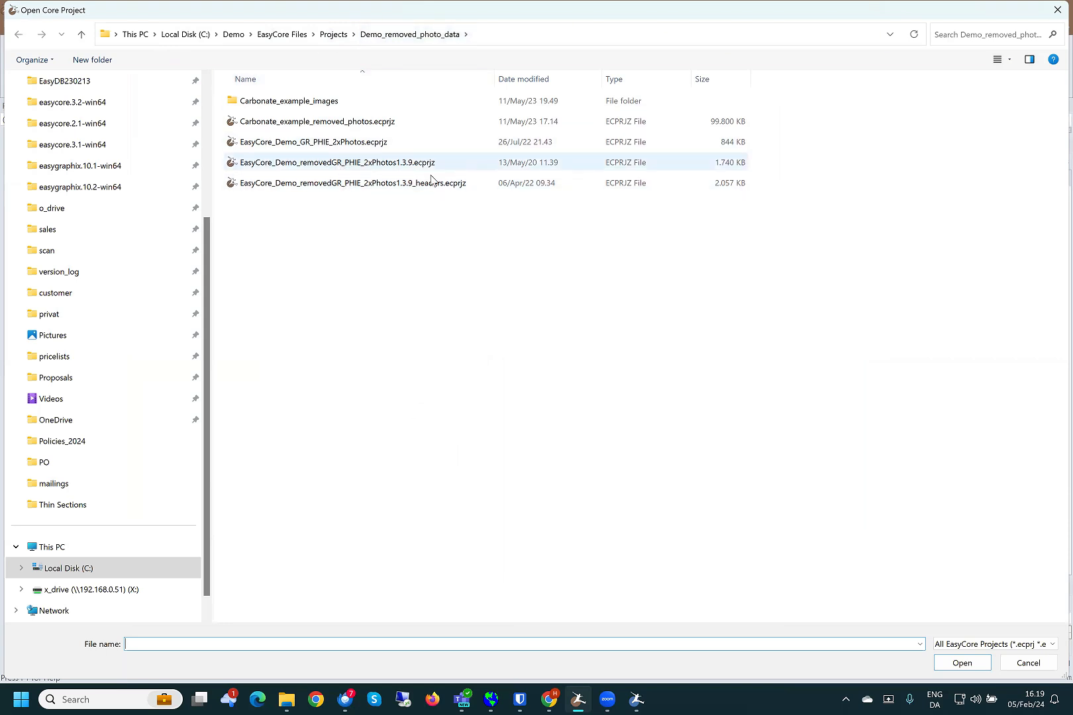
click(312, 185)
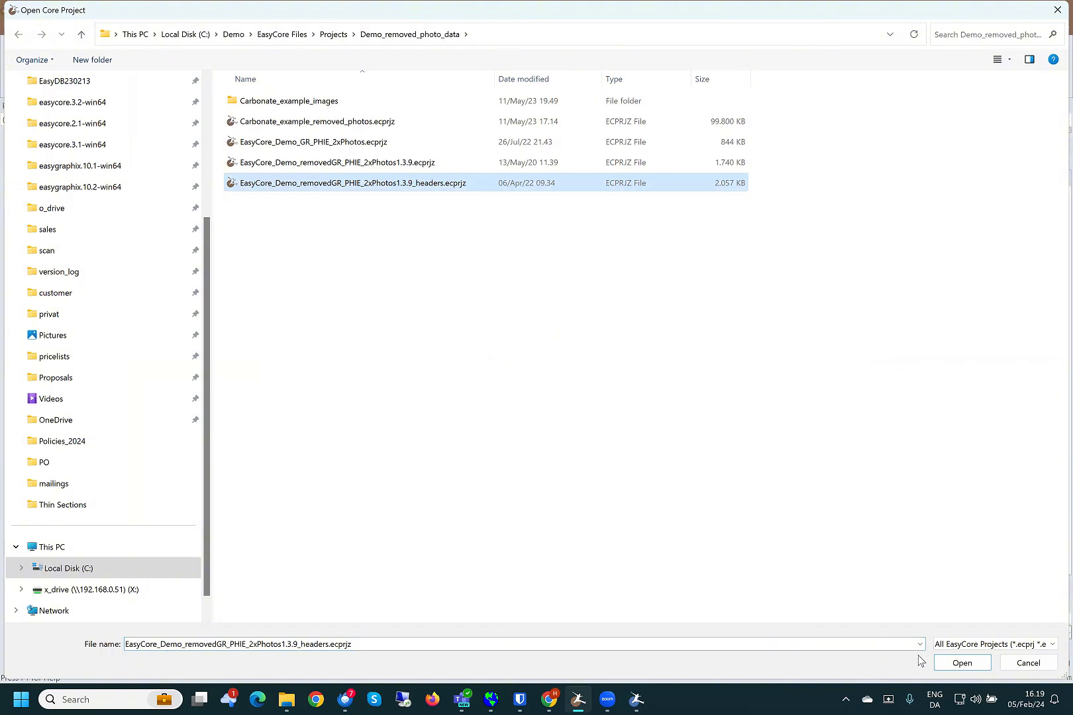
click(968, 666)
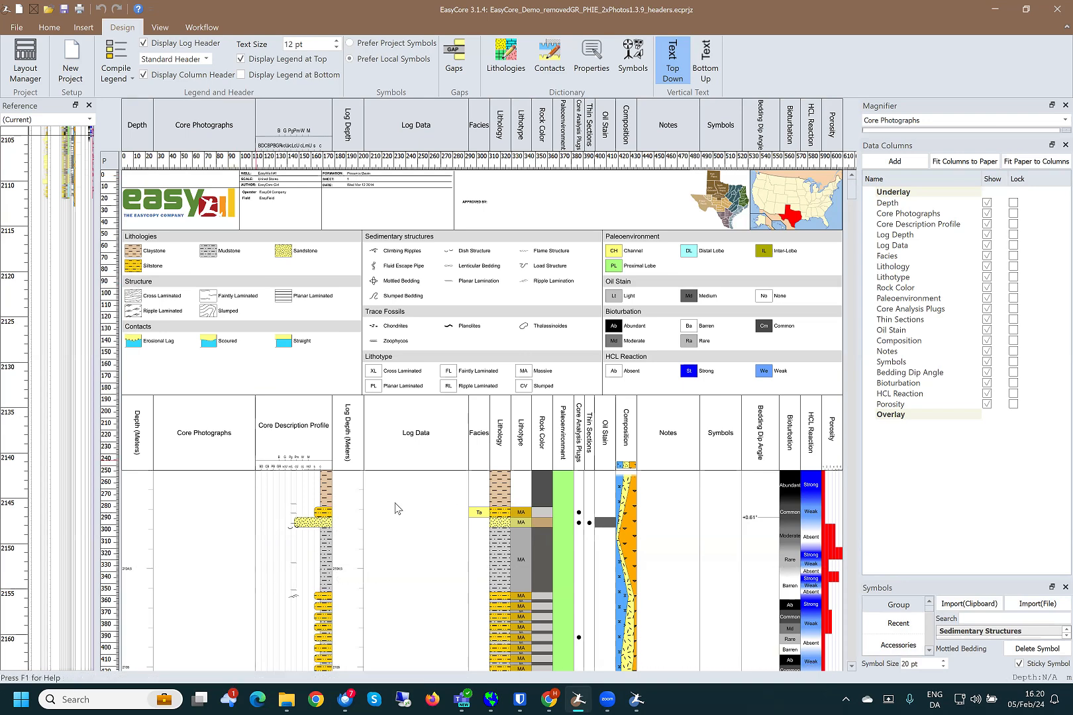
- Choose Logdata_GR_PHIE.csv from the Demo_removed_photo_data folder as the data file to import into the Log Data column
scroll(432, 570, down, 1)
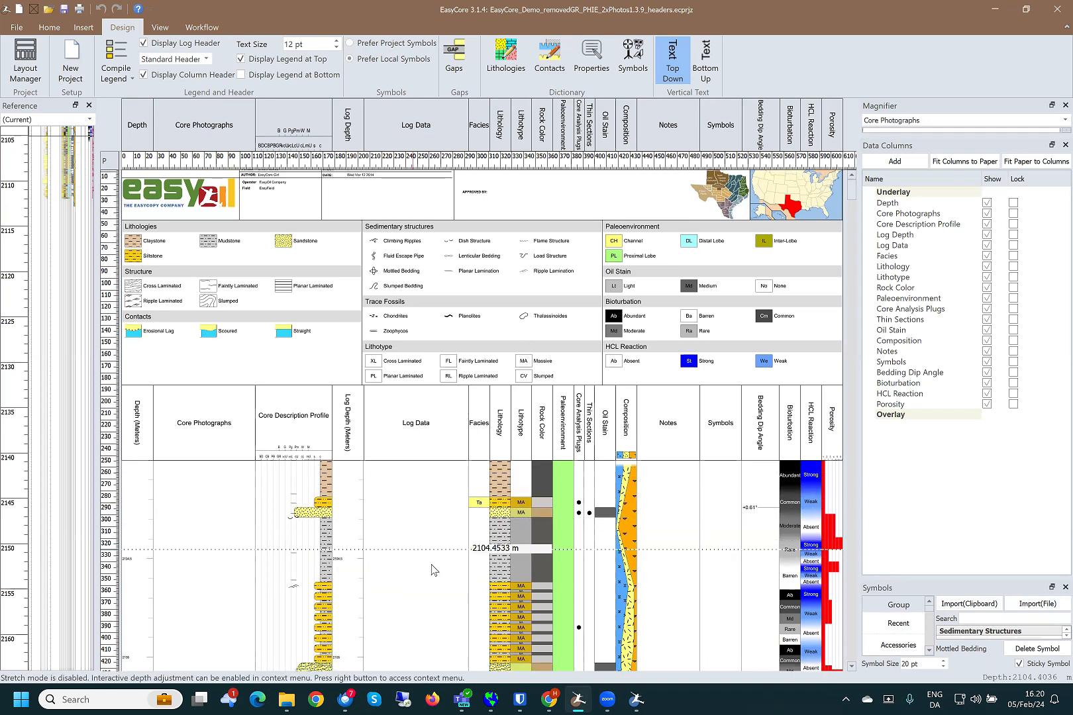
scroll(432, 570, down, 5)
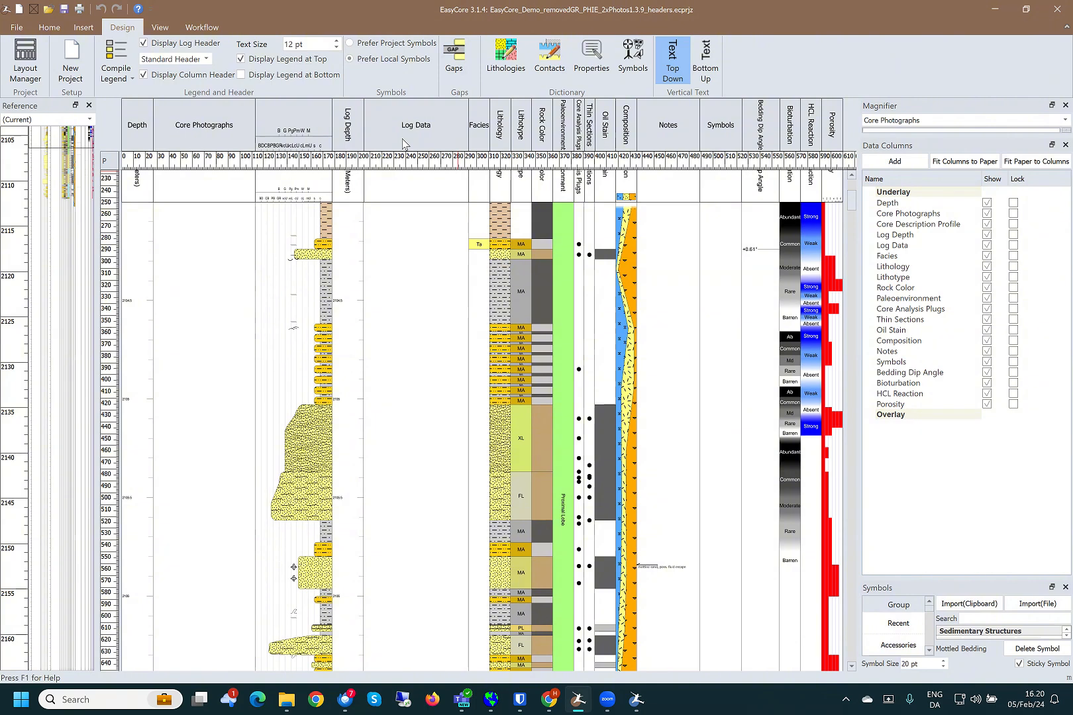
right_click(418, 323)
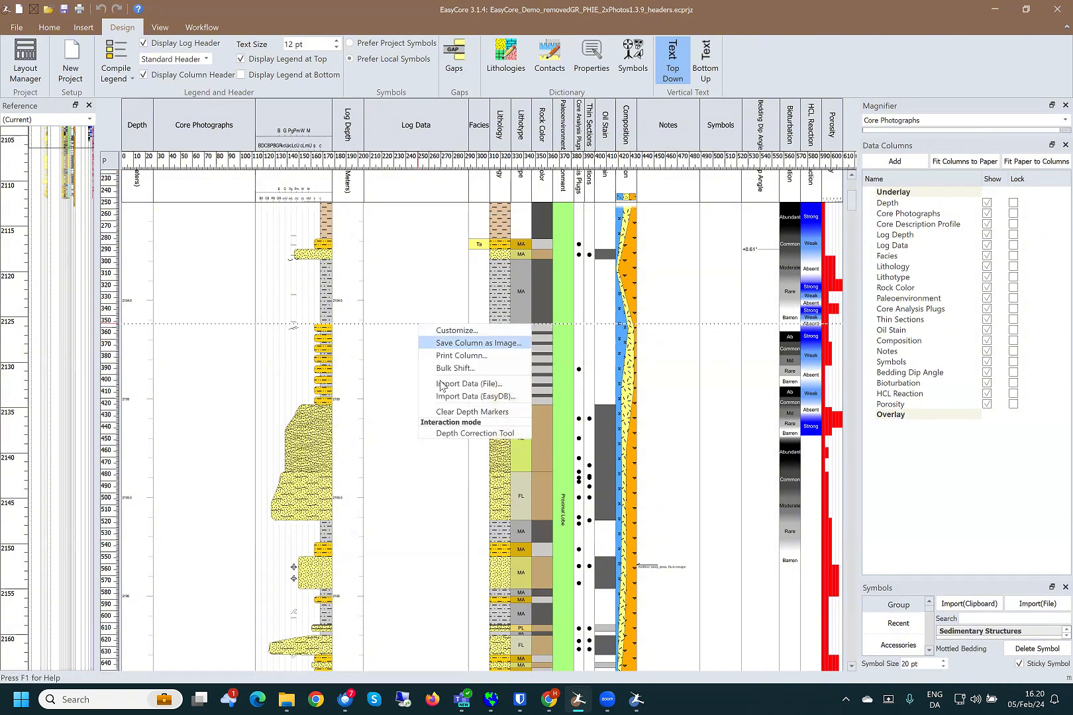
click(460, 385)
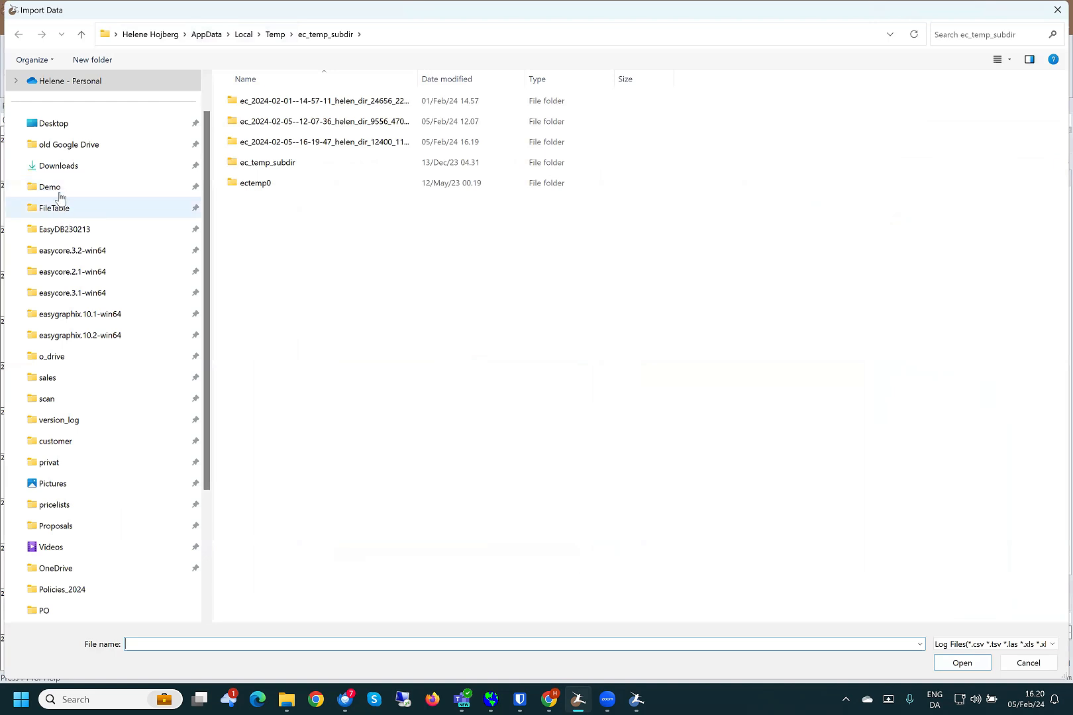
click(60, 191)
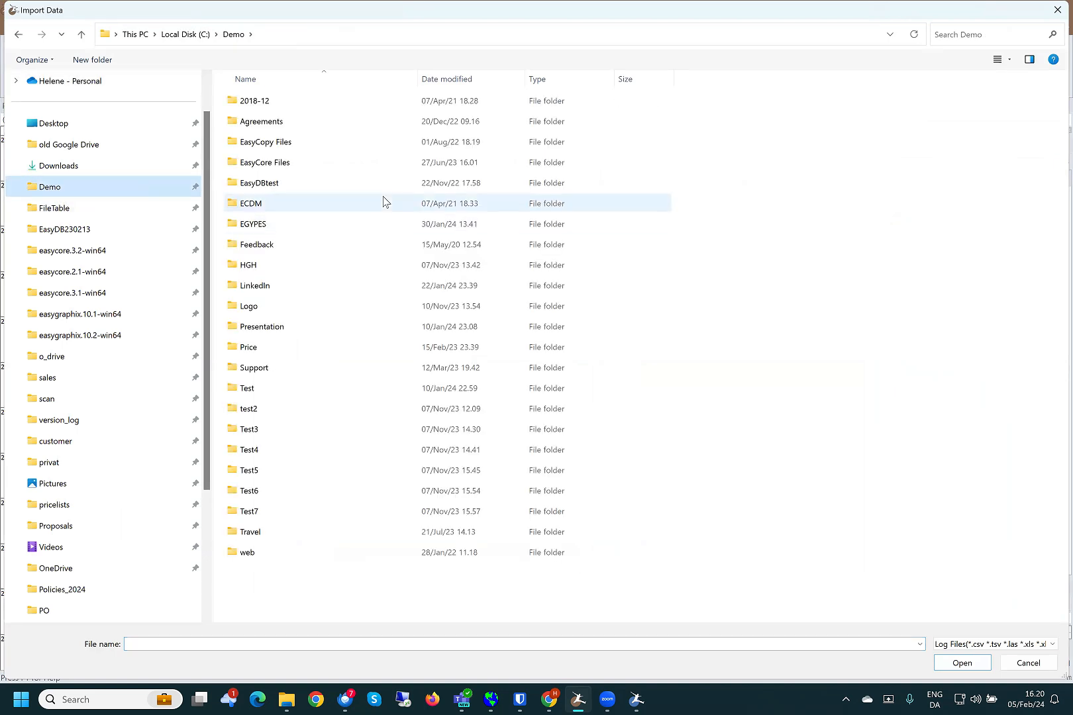
click(278, 164)
double_click(315, 160)
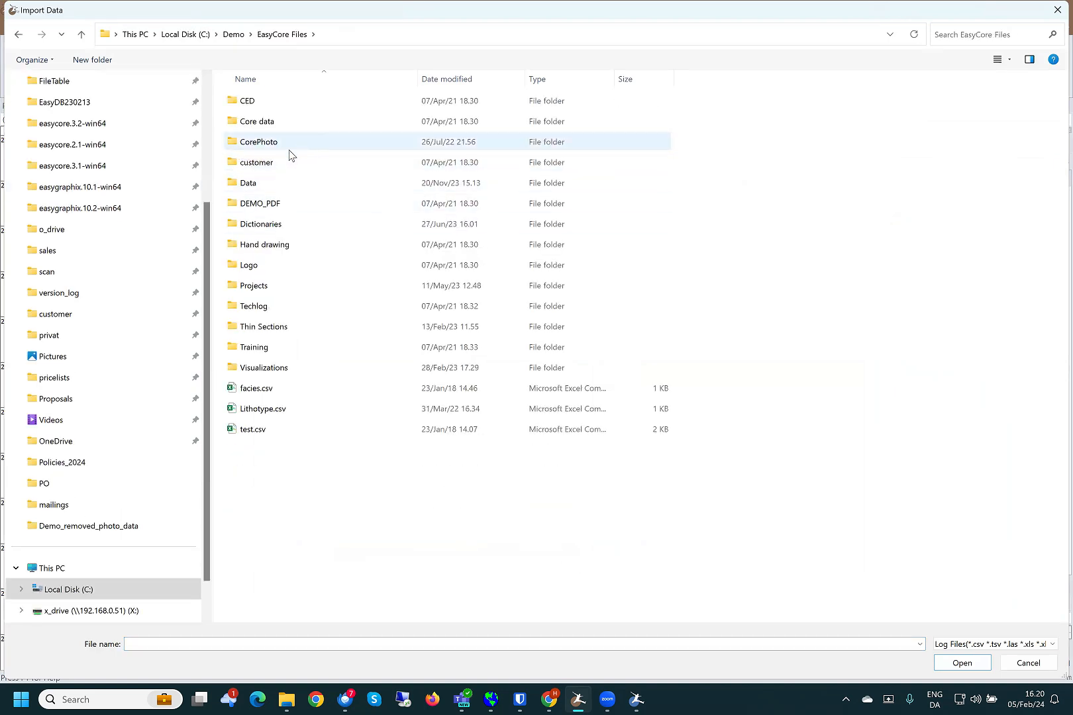
double_click(266, 290)
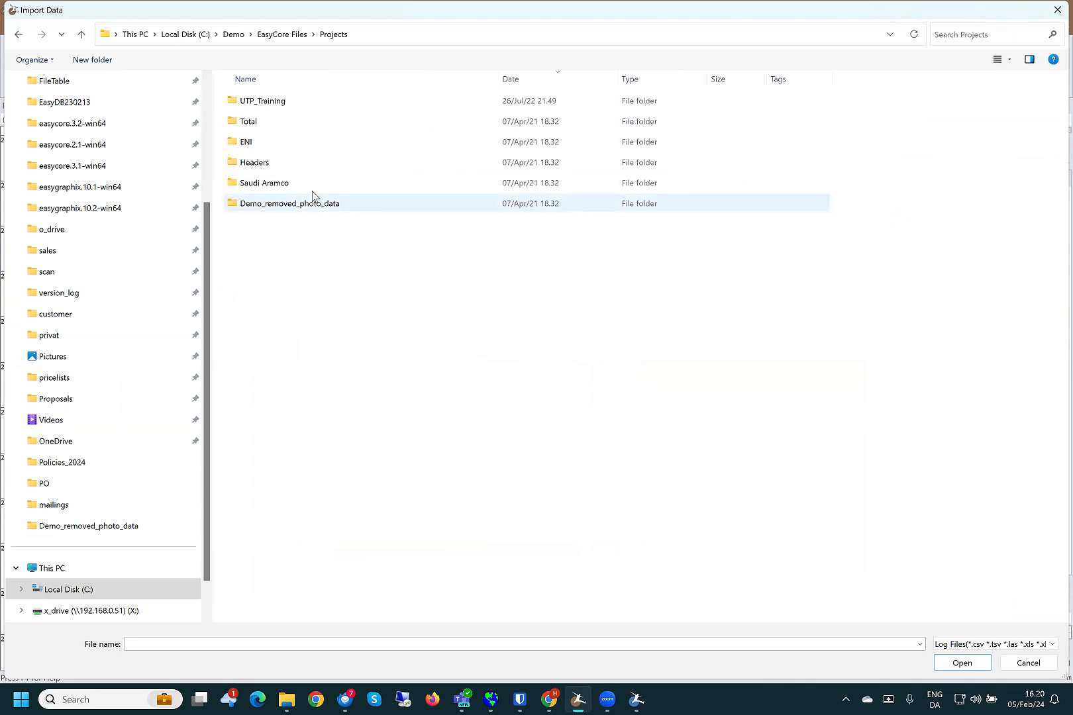
double_click(282, 205)
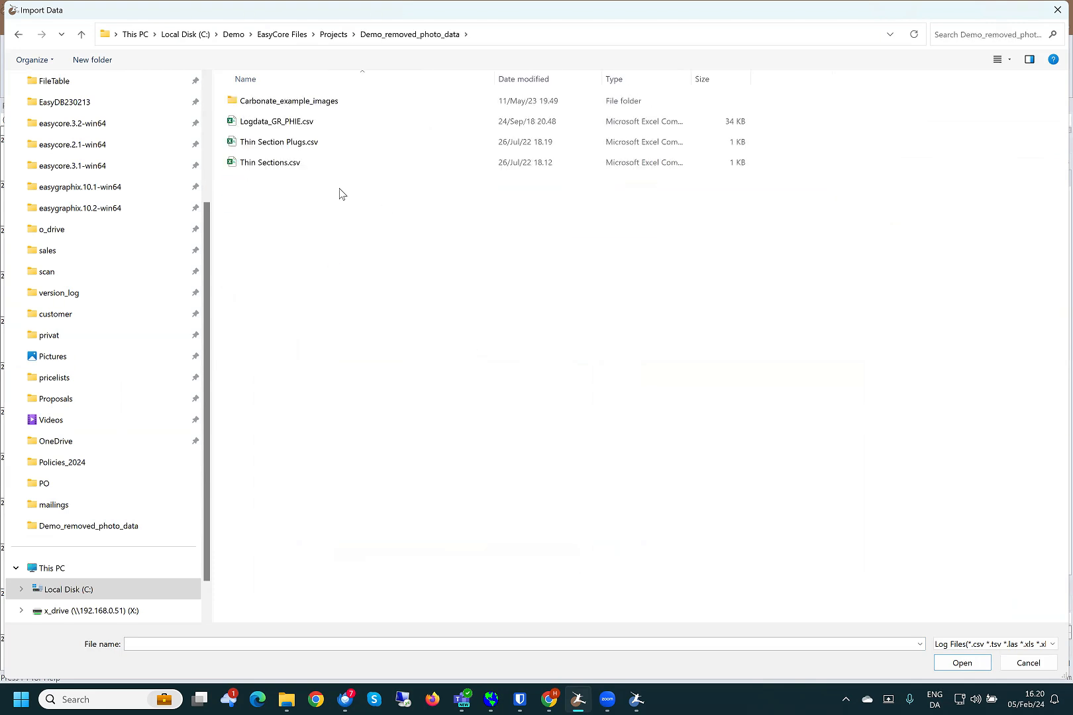
click(282, 126)
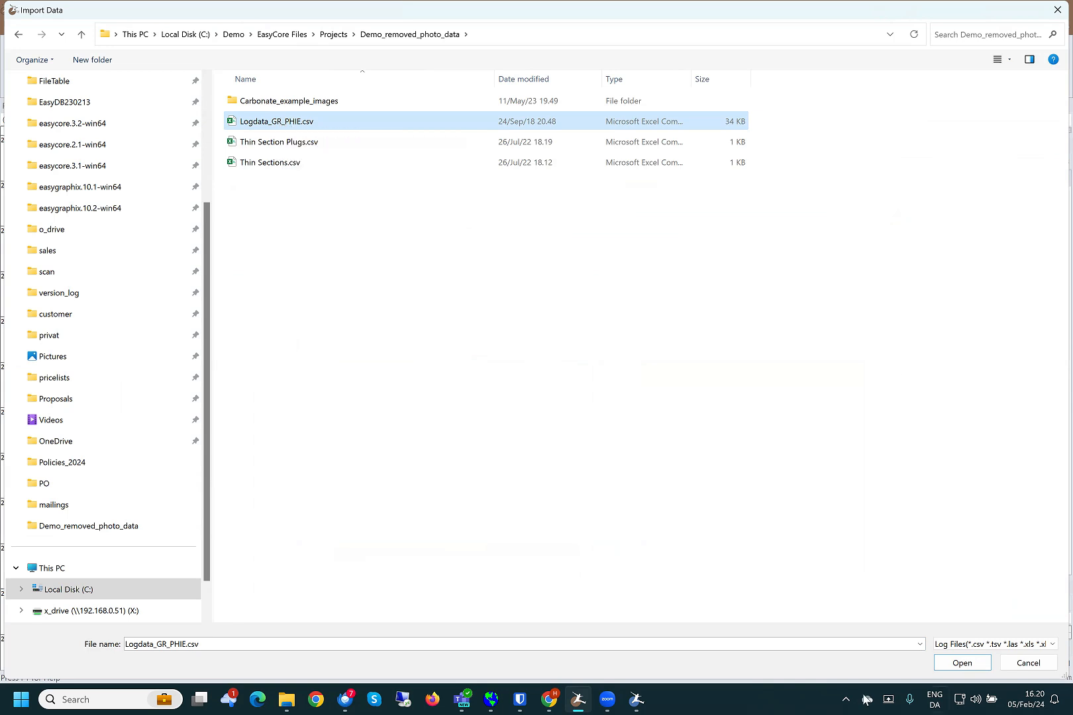
click(963, 665)
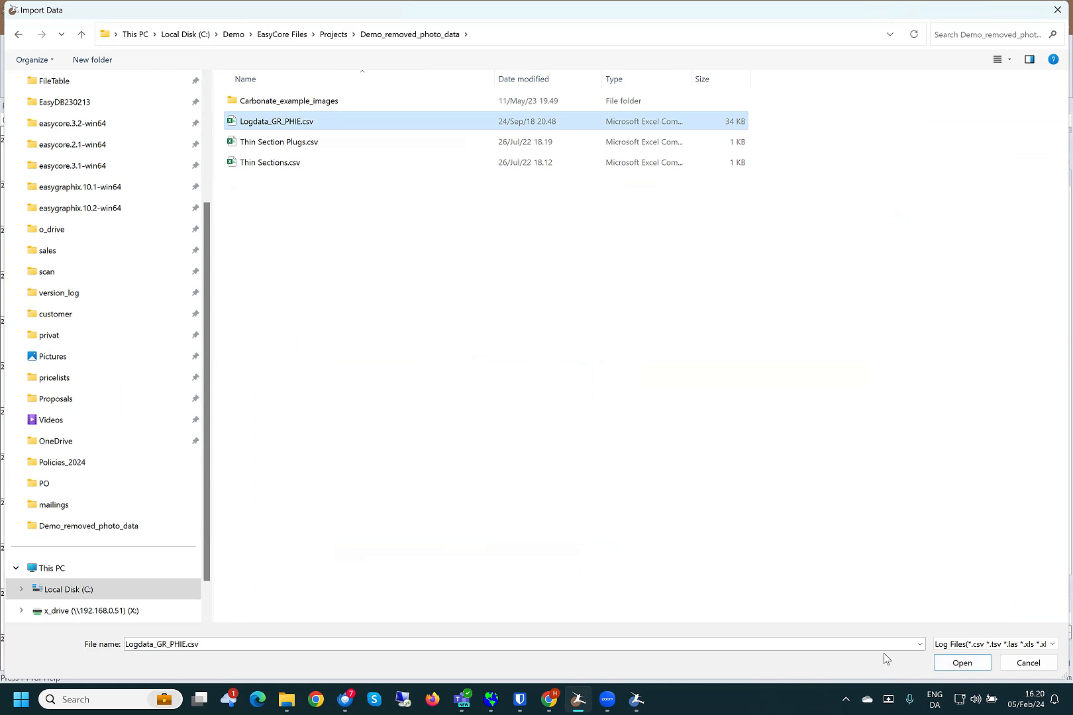
click(961, 666)
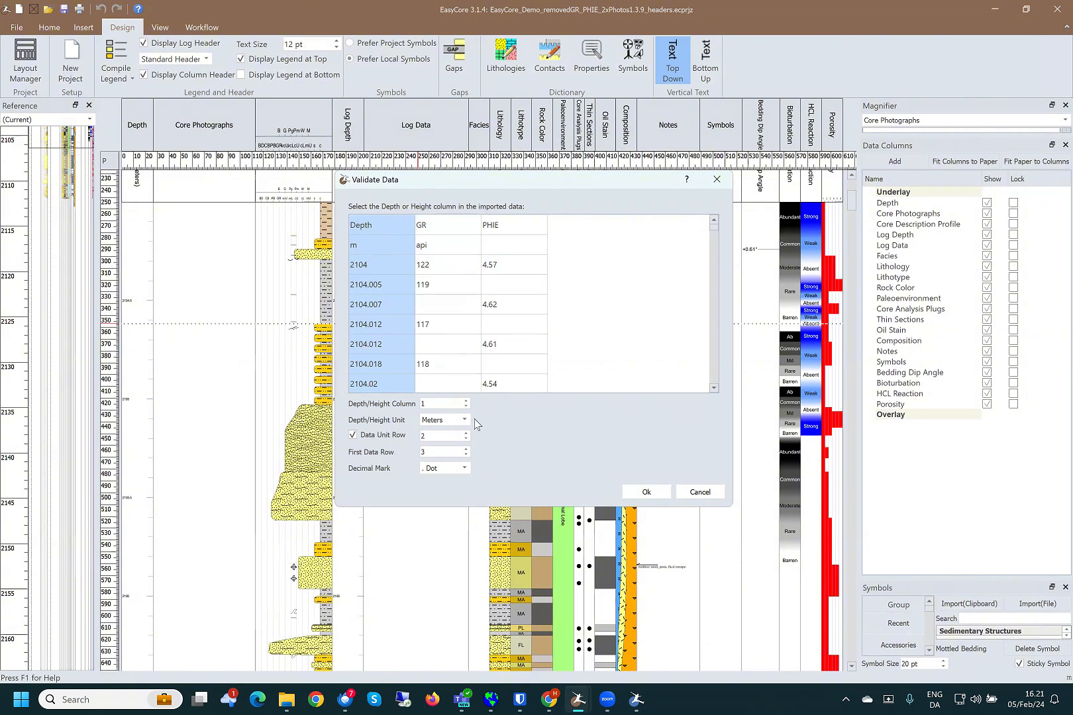
- Accept the import with depth column 1 in meters and add both the GR and PHIE curves
click(644, 491)
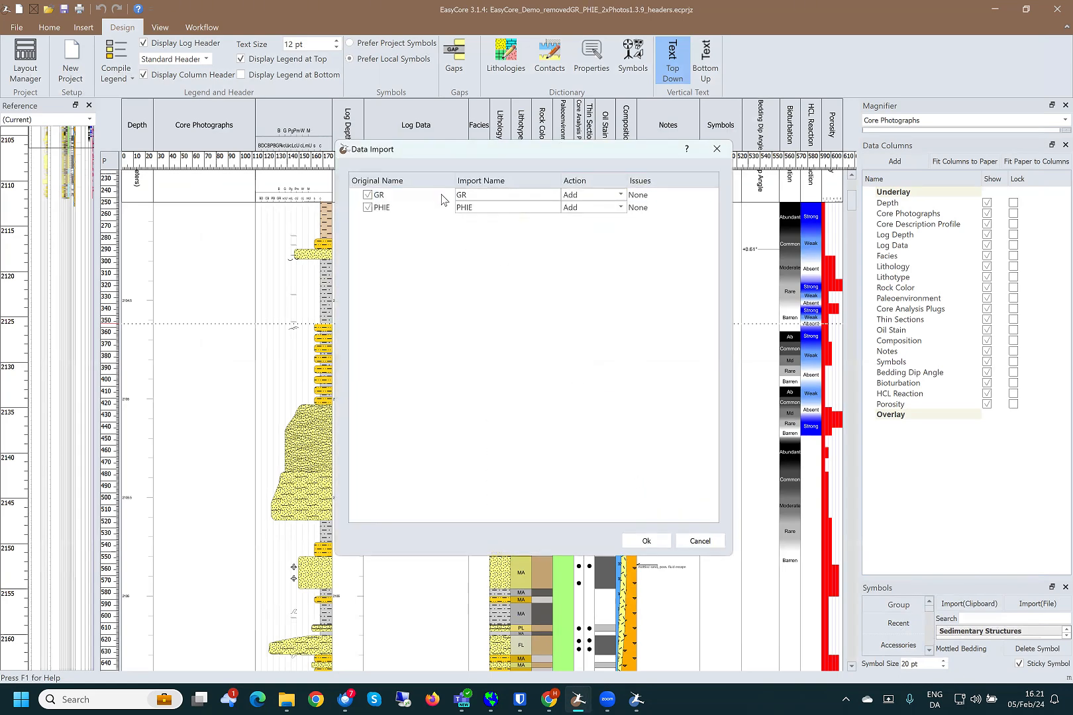
click(572, 191)
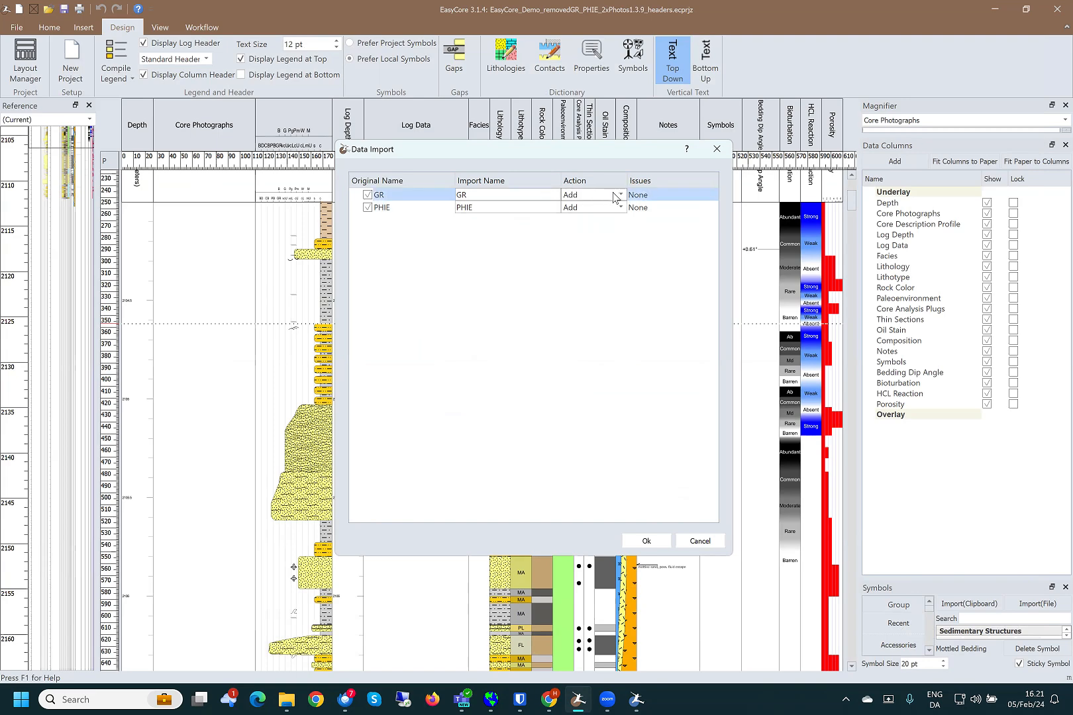
click(614, 196)
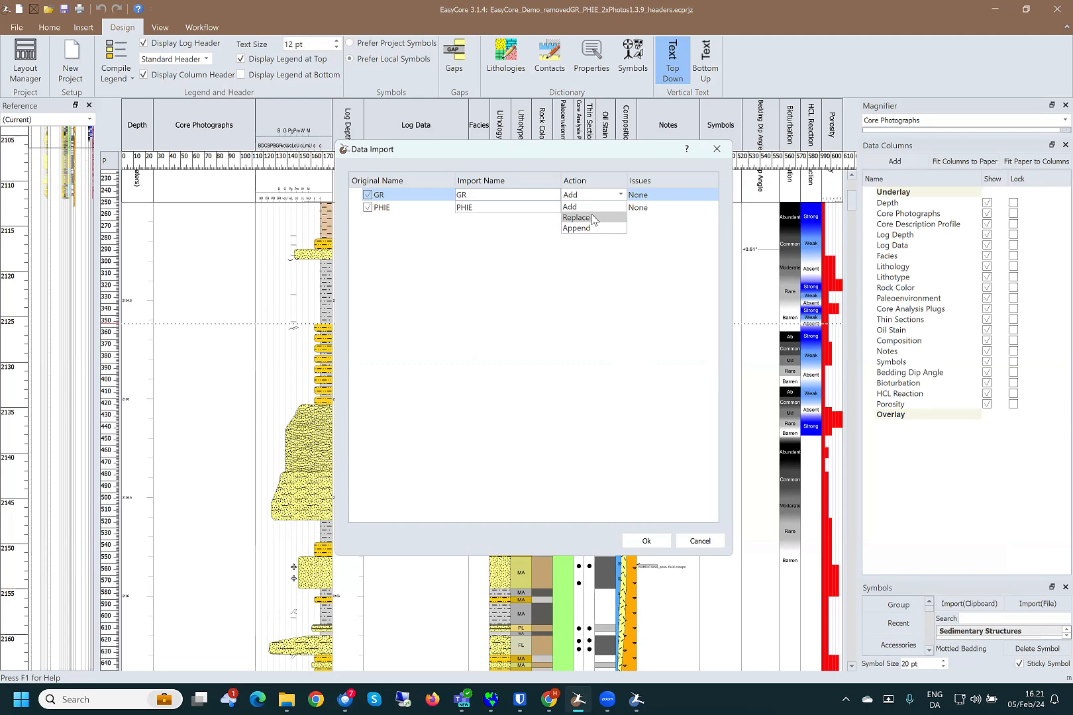
click(600, 194)
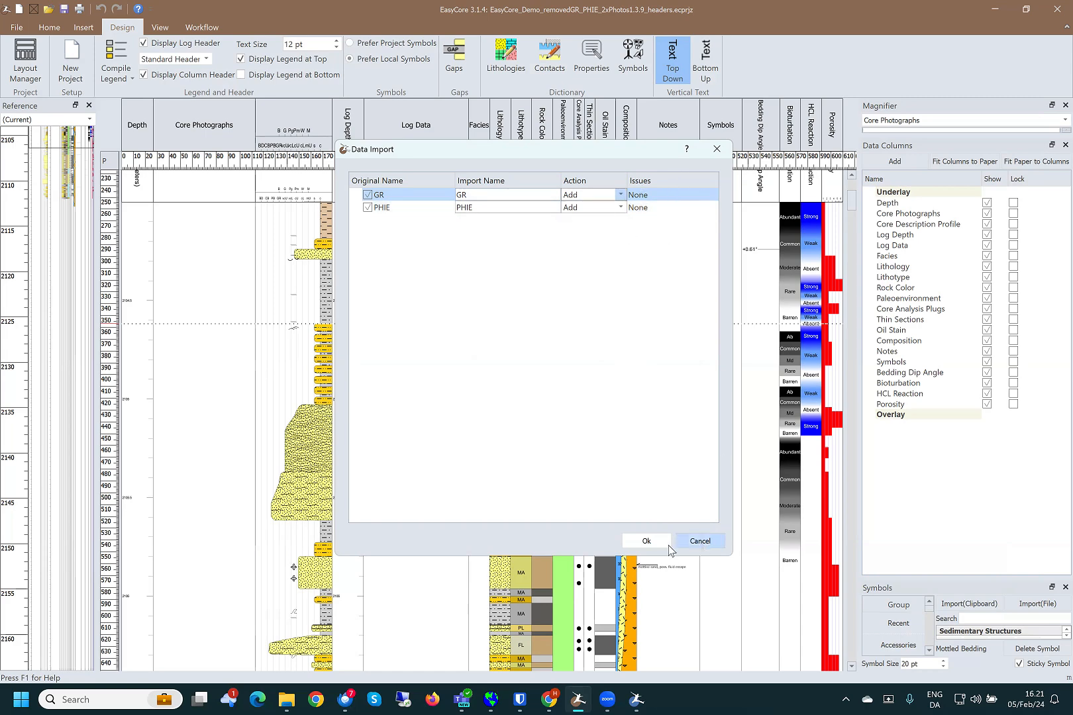
click(644, 543)
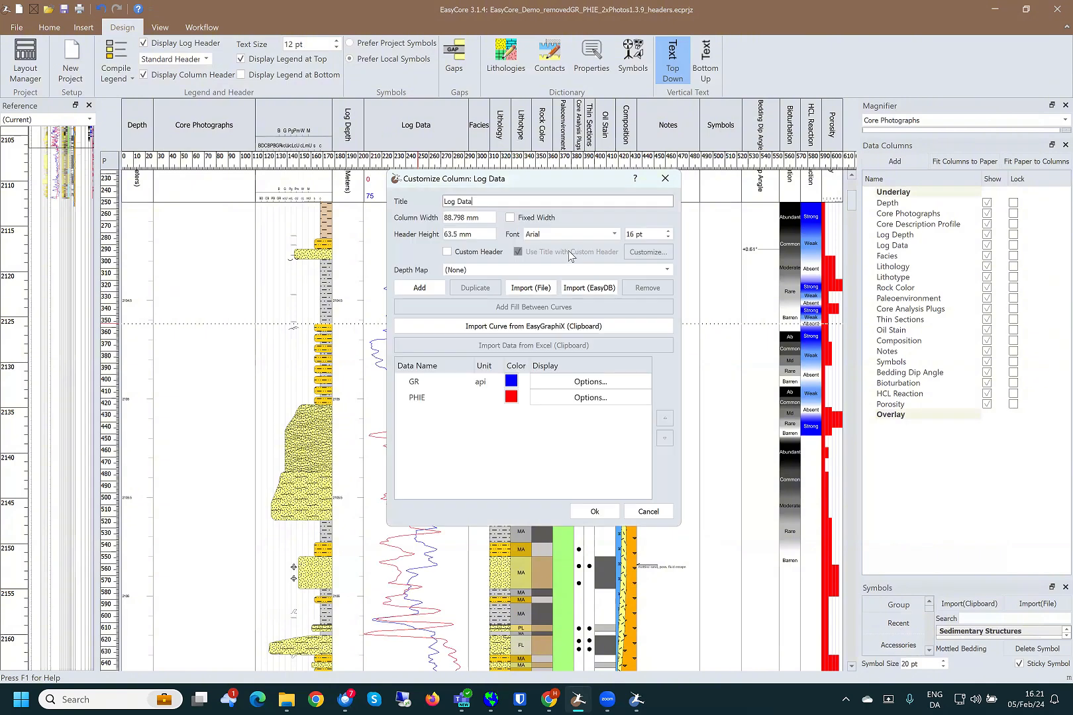
- Add a solid fill between the GR and PHIE curves in the Log Data column, blue where GR is greater and red where PHIE is greater
drag(609, 183, 913, 171)
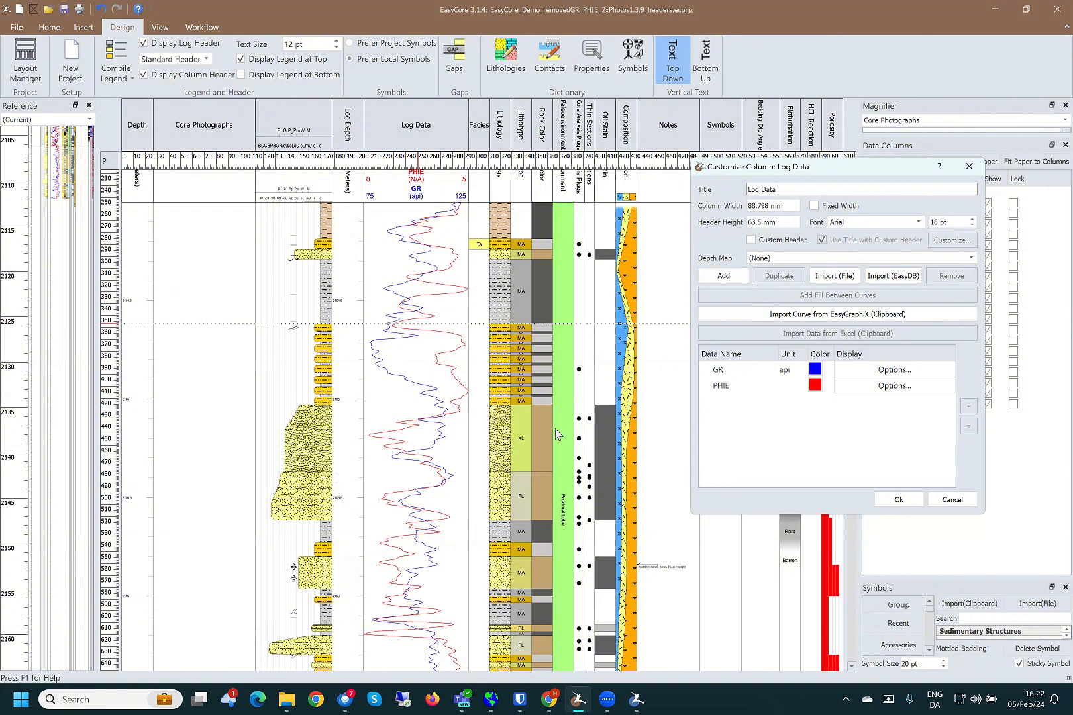
click(721, 386)
click(726, 372)
shift+click(729, 386)
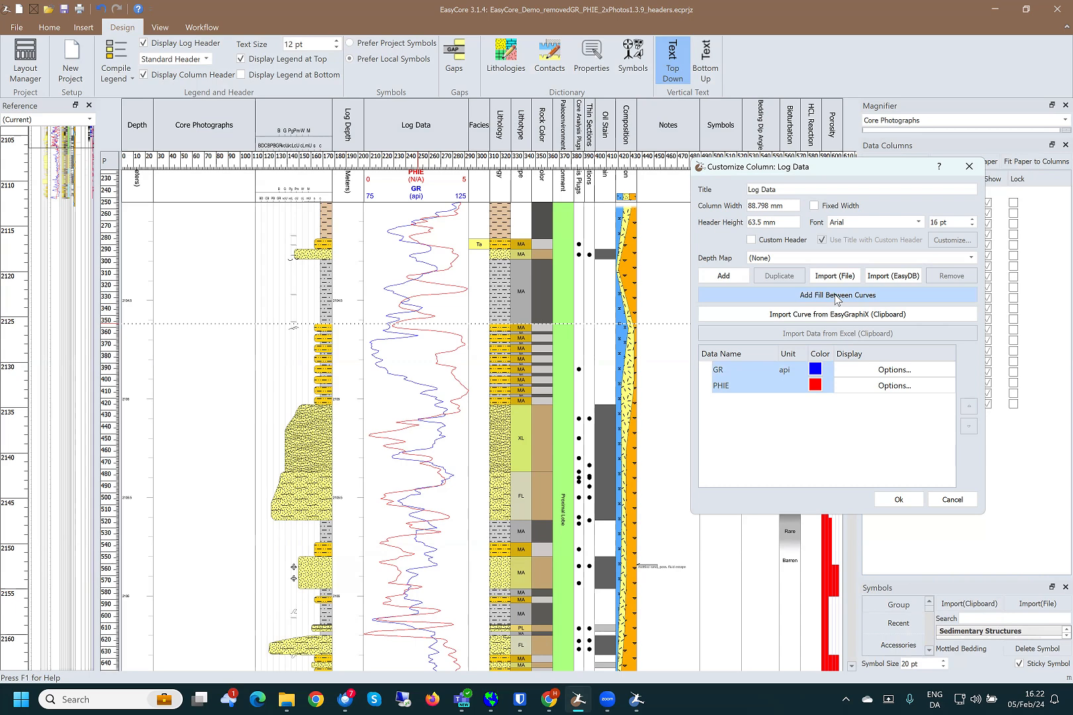
click(836, 296)
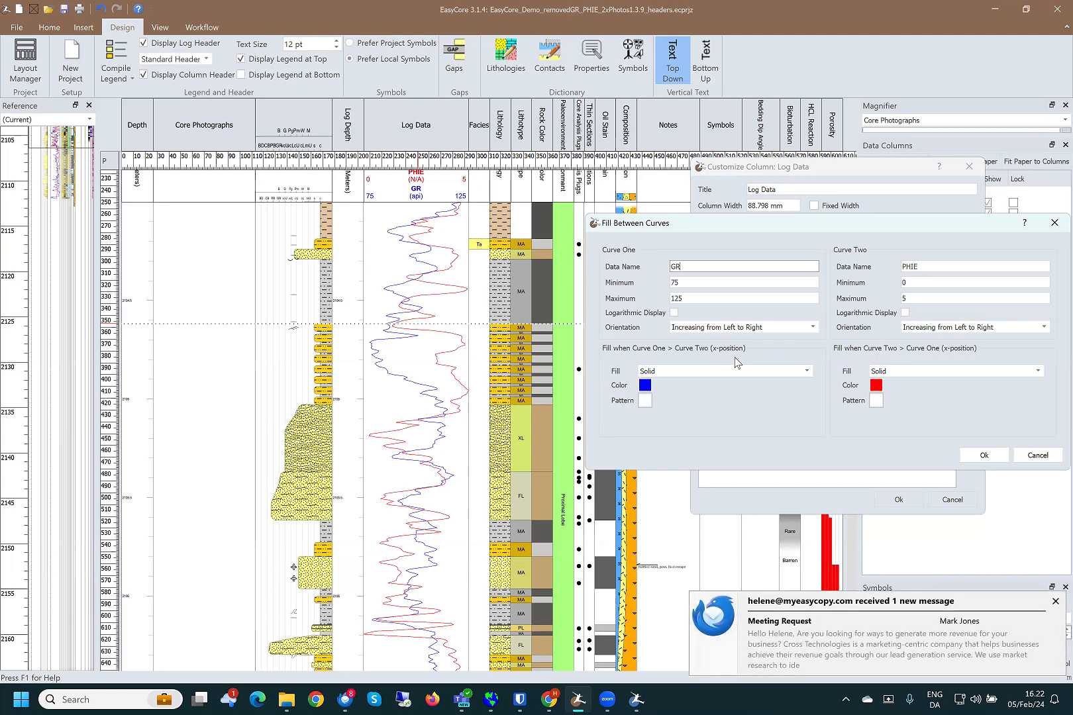
click(991, 457)
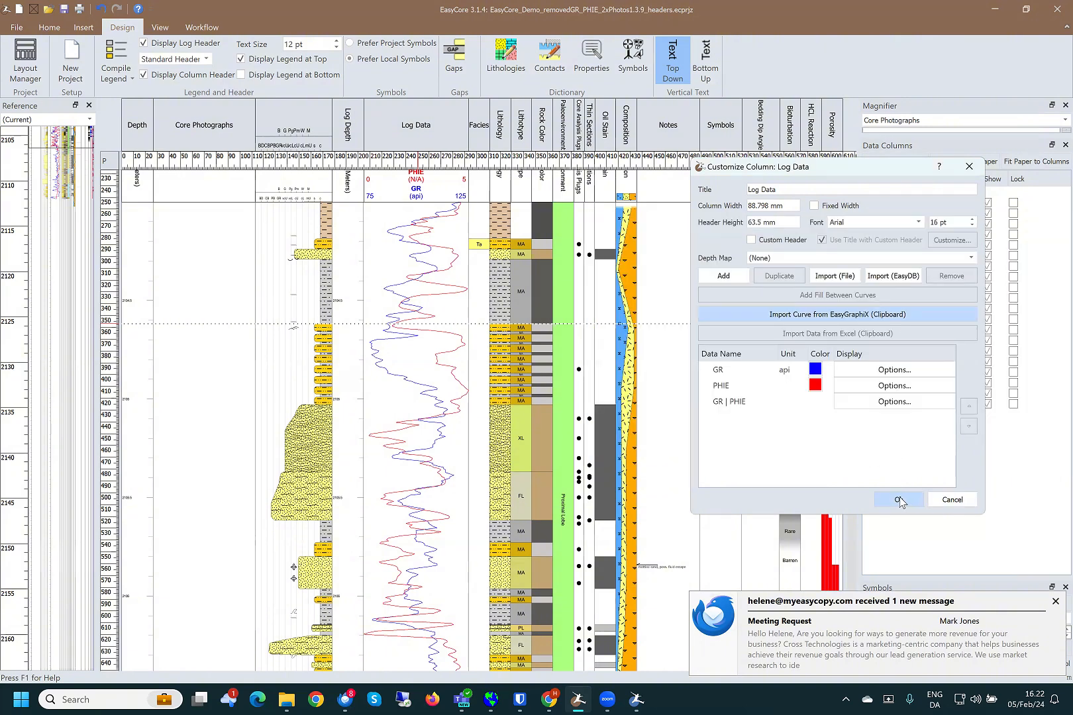
click(899, 500)
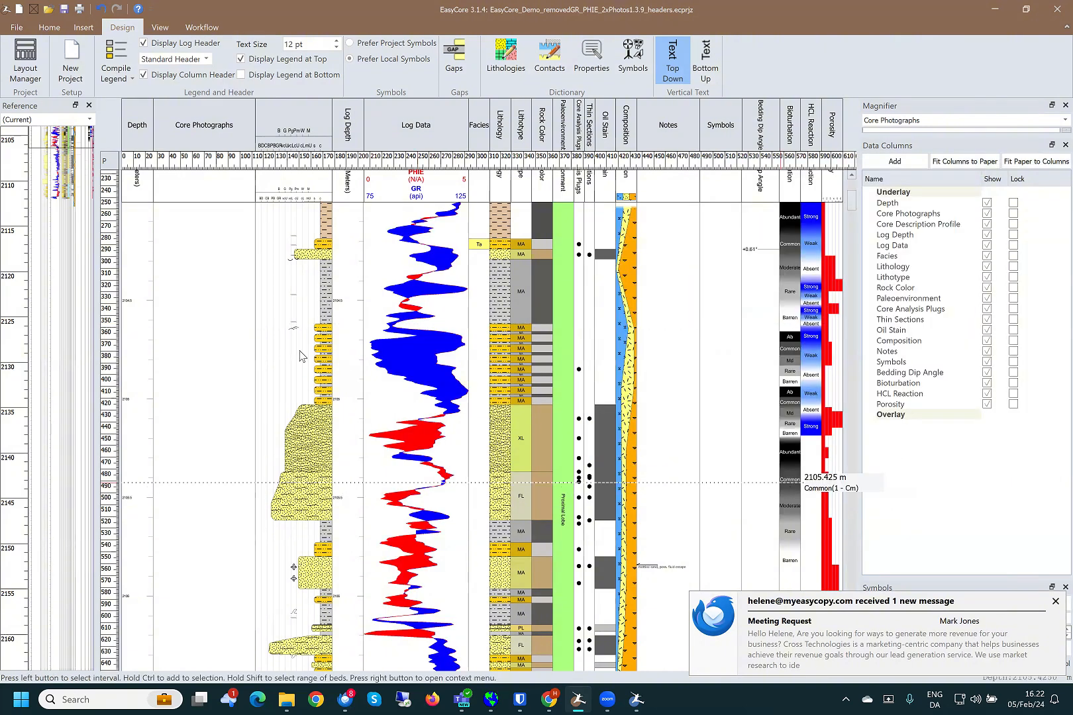
scroll(423, 365, up, 2)
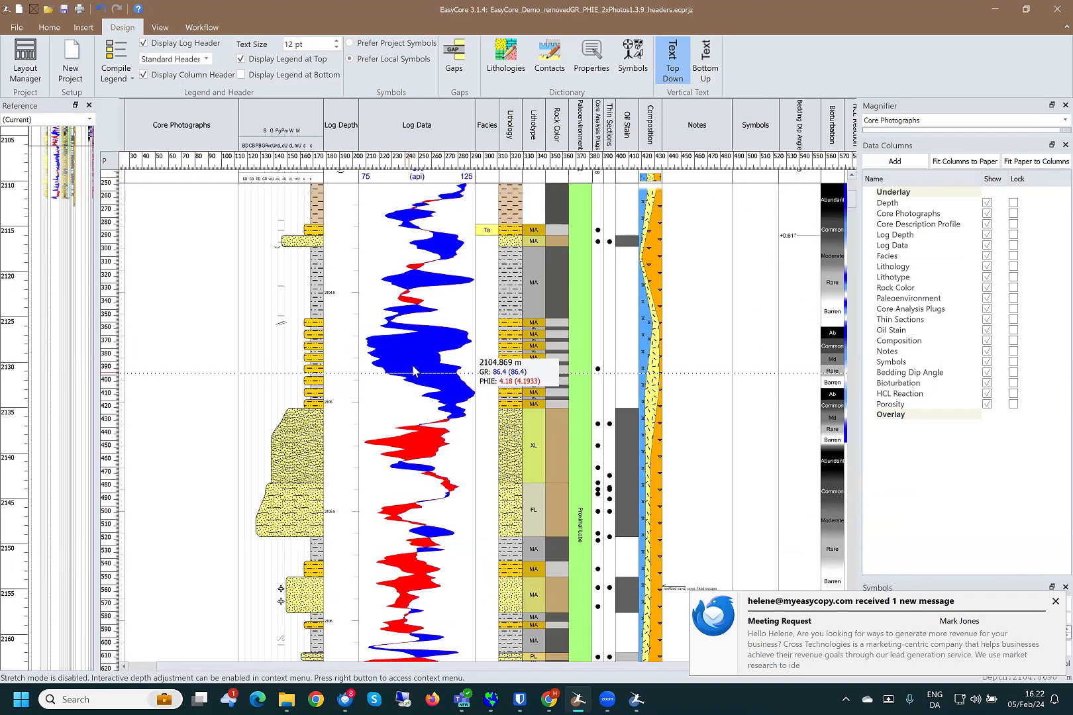
scroll(412, 368, up, 1)
scroll(413, 368, down, 2)
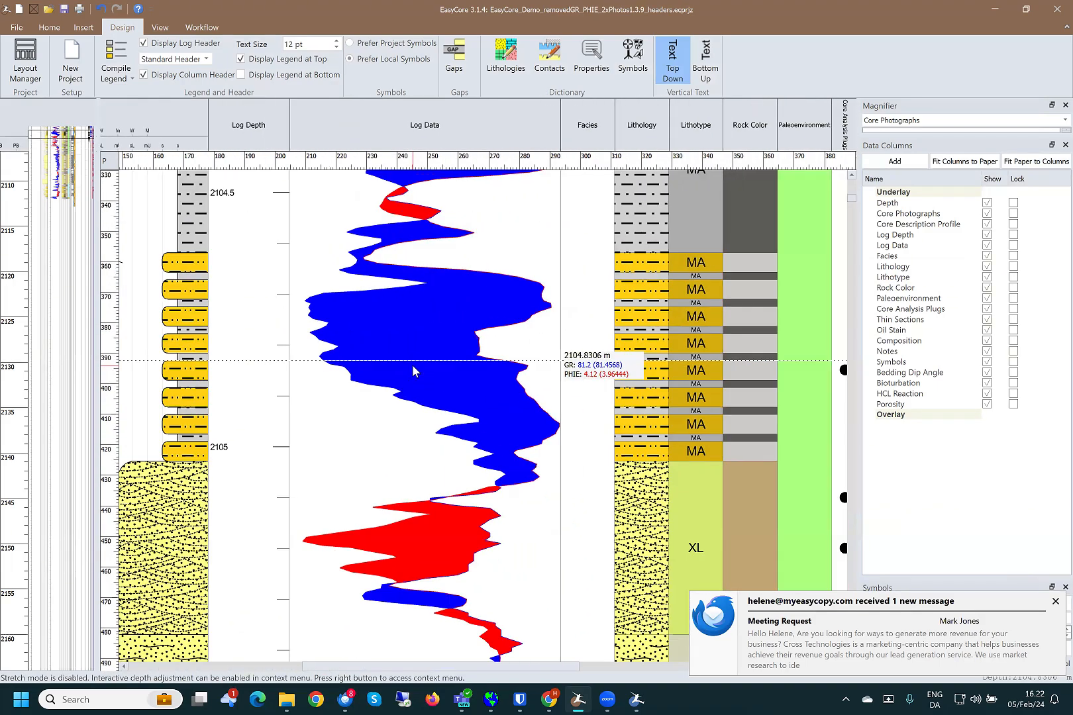
scroll(411, 364, down, 3)
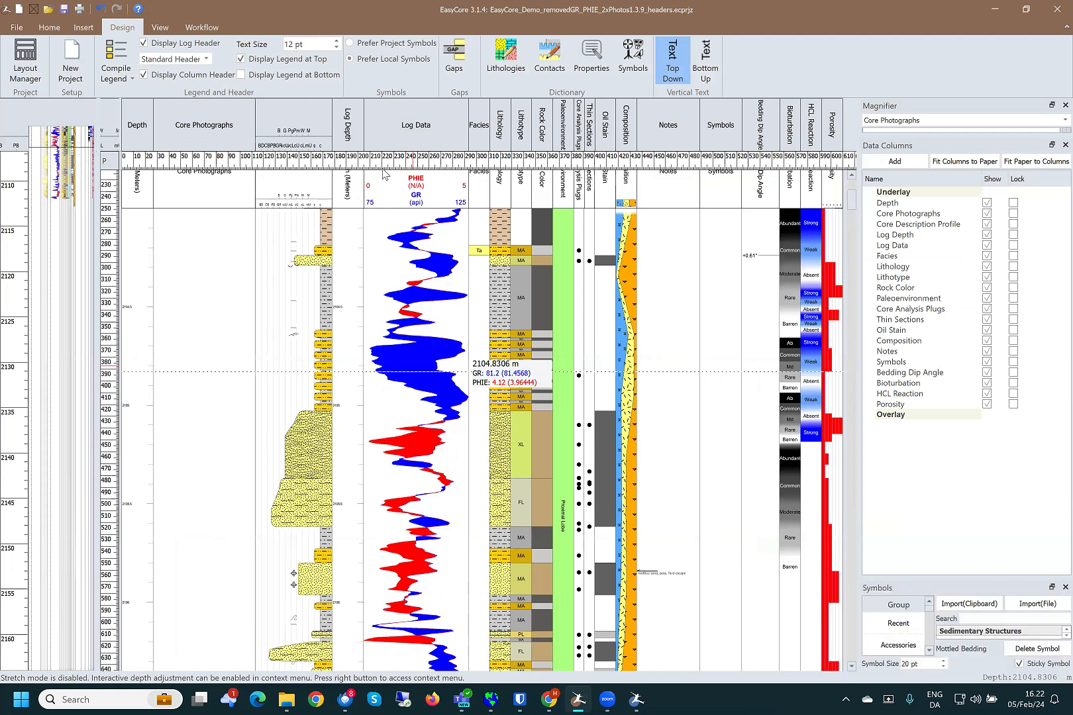
- Undo the fill between the GR and PHIE curves, and set the GR curve's positive fill to Gradient in the Log Data column
click(101, 9)
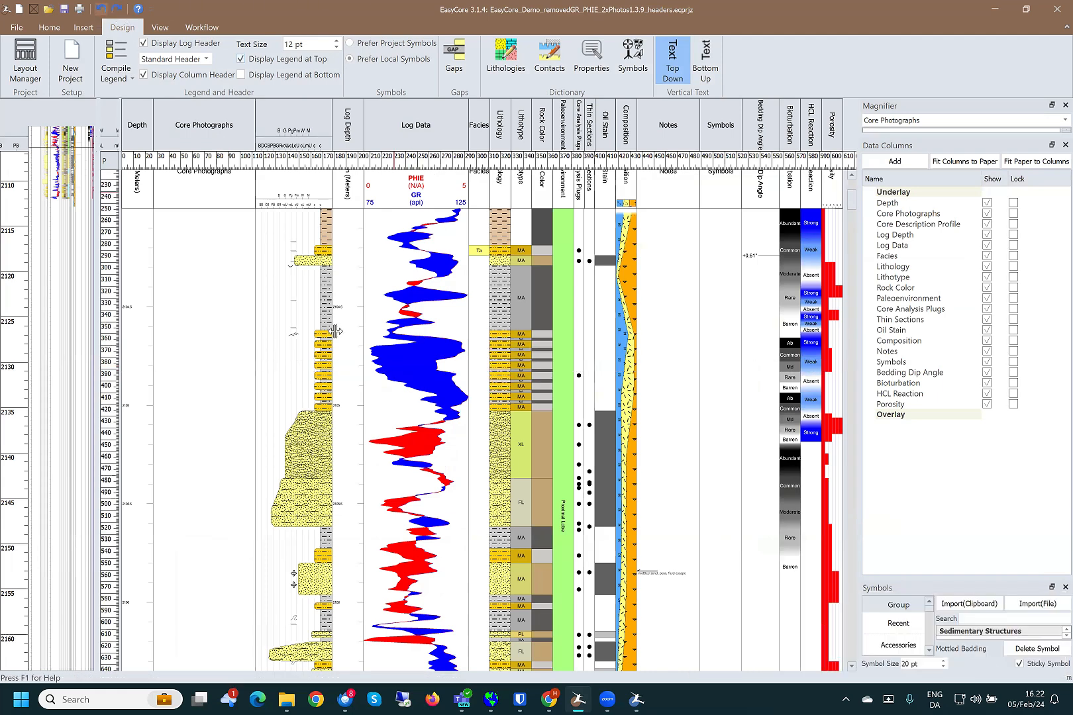
right_click(430, 390)
click(470, 395)
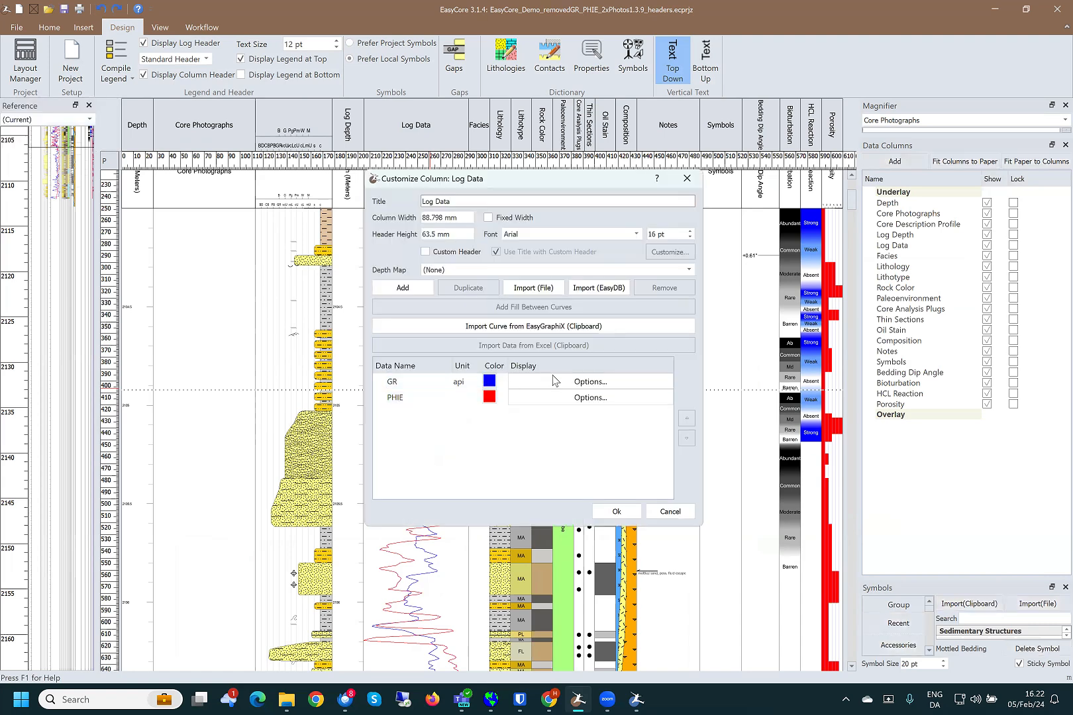
click(581, 383)
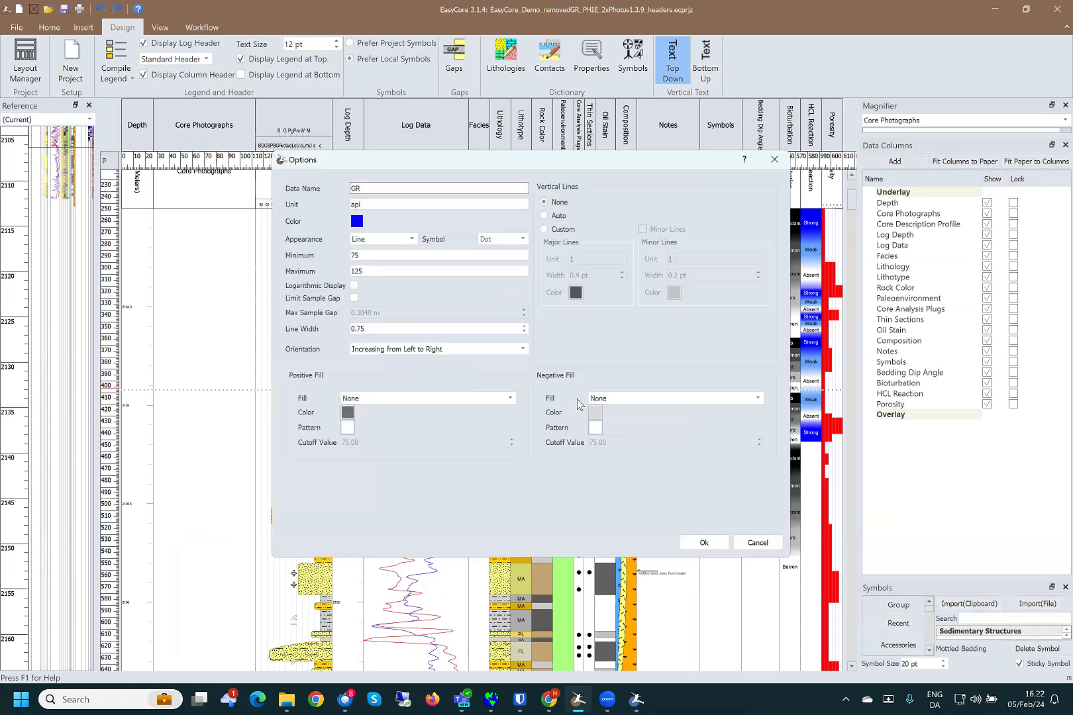
click(384, 397)
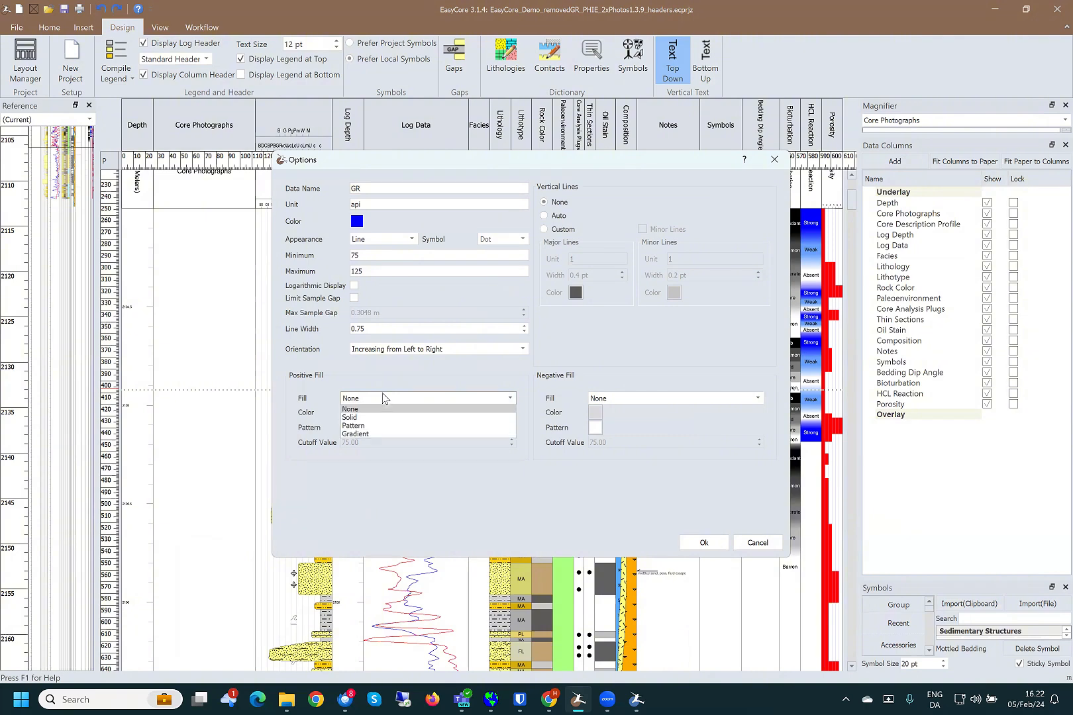
click(371, 434)
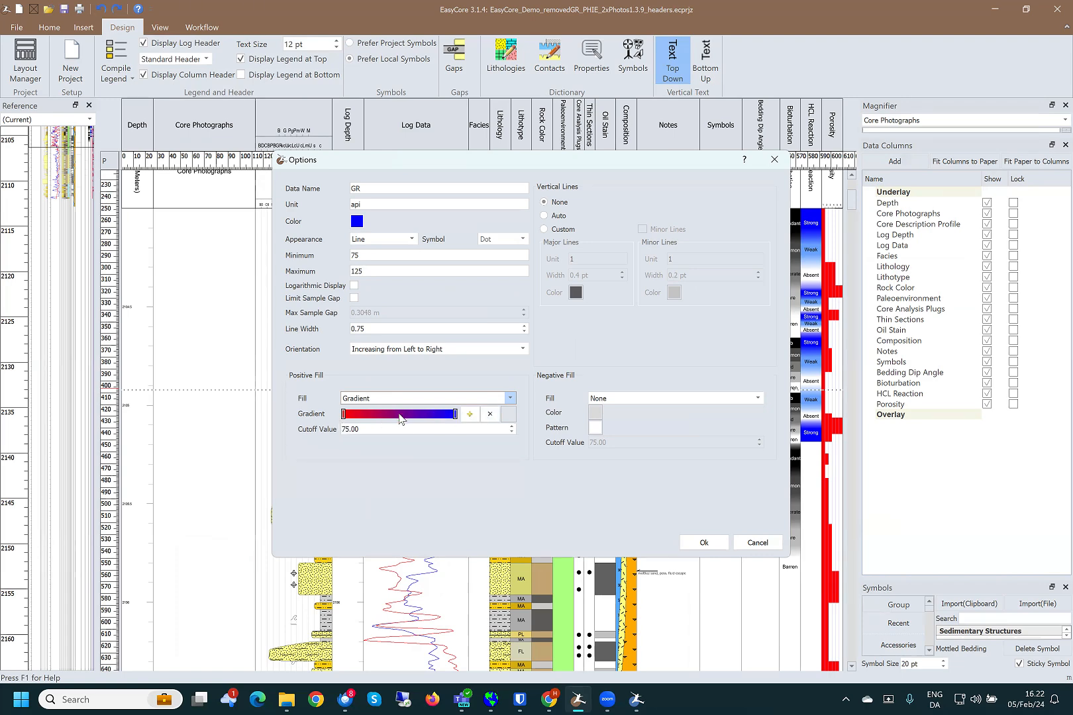
- Add a middle stop to GR's gradient fill in bright yellow-green (#def73b) and apply it to the Log Data column
click(469, 413)
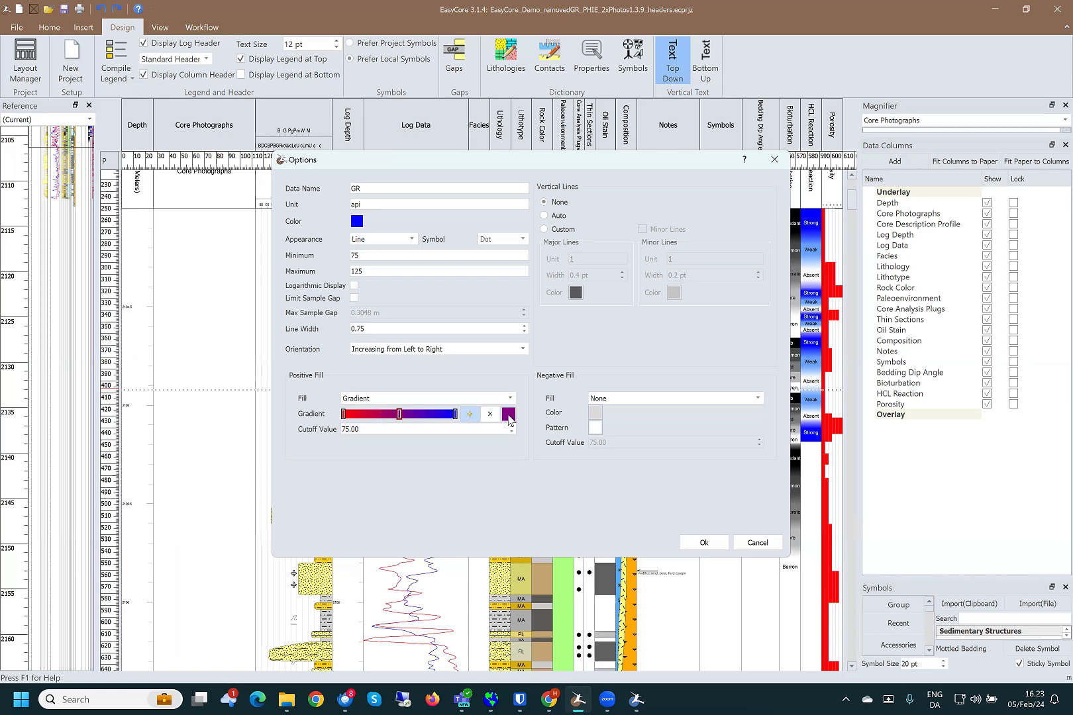
click(508, 416)
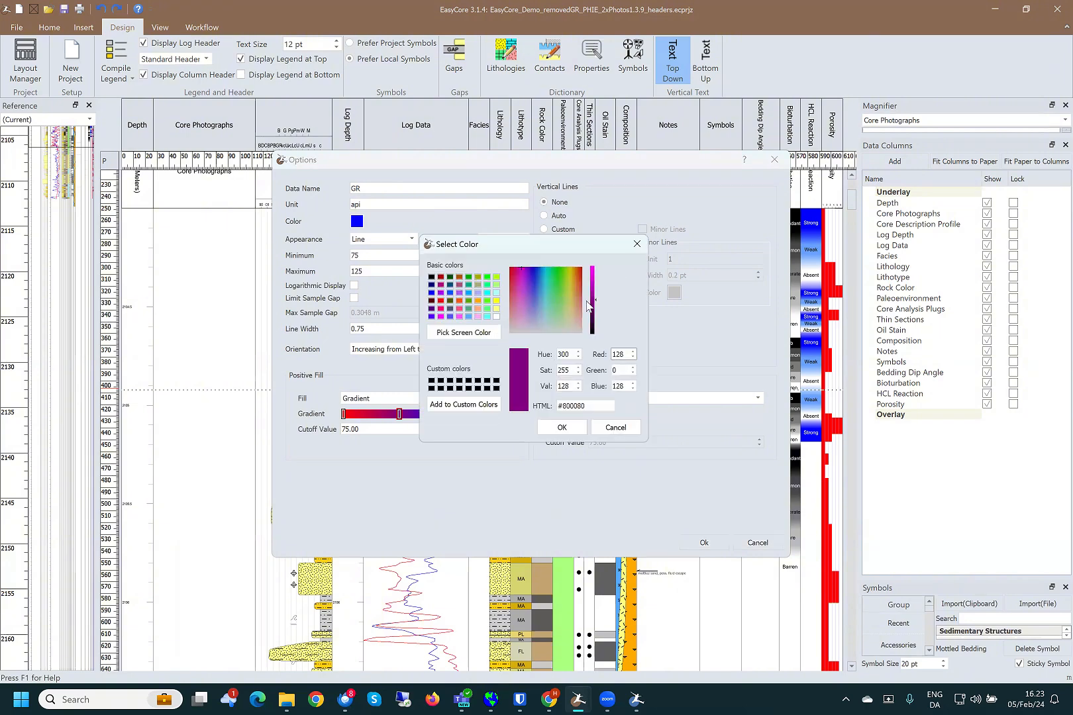
click(568, 283)
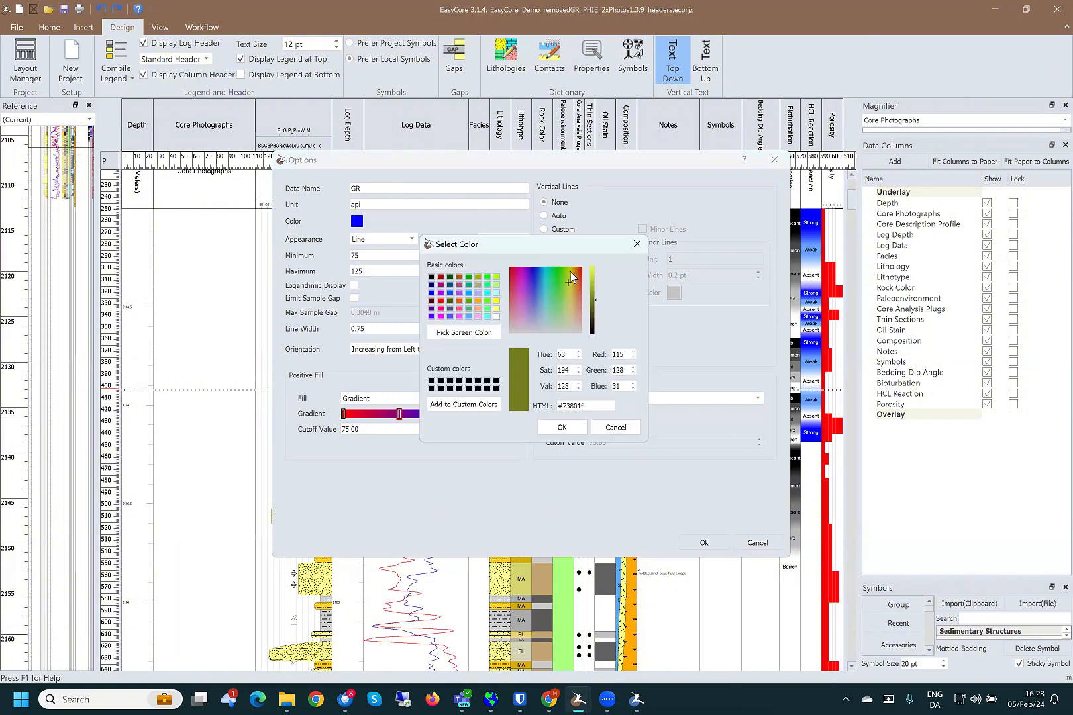
click(592, 274)
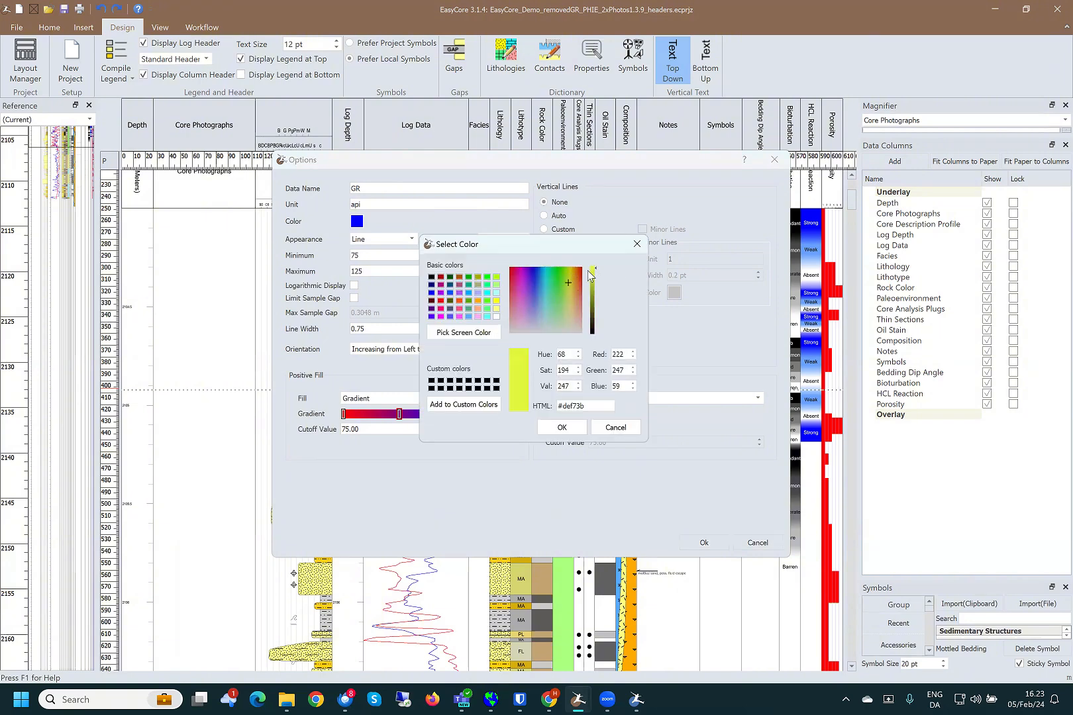
click(562, 427)
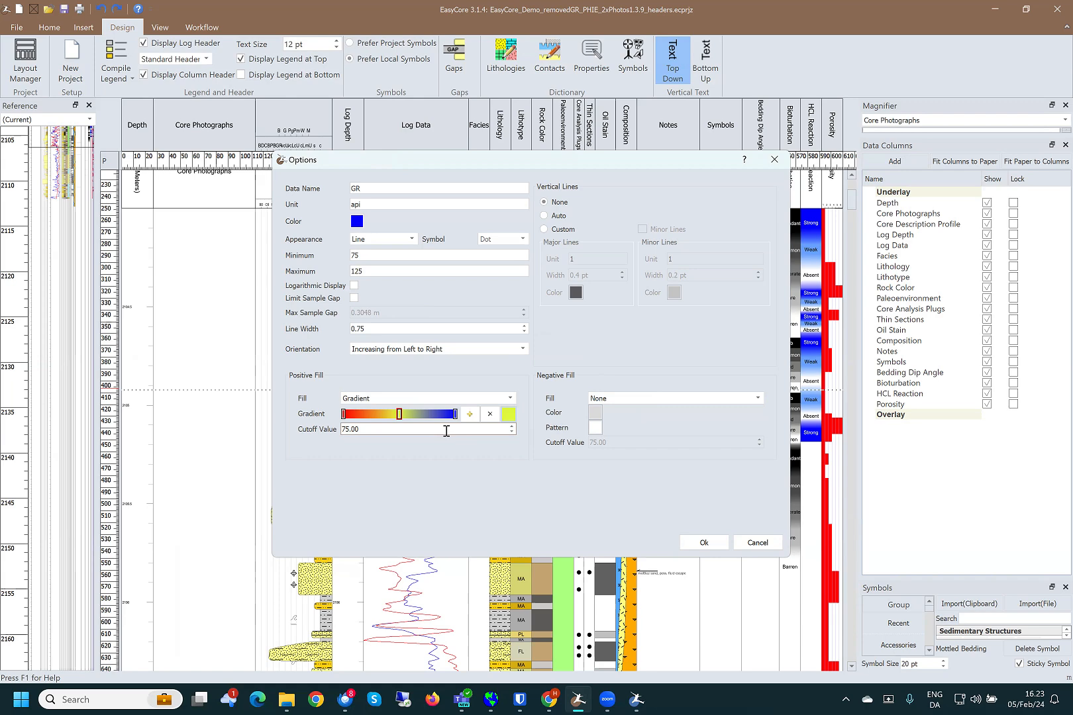
click(702, 540)
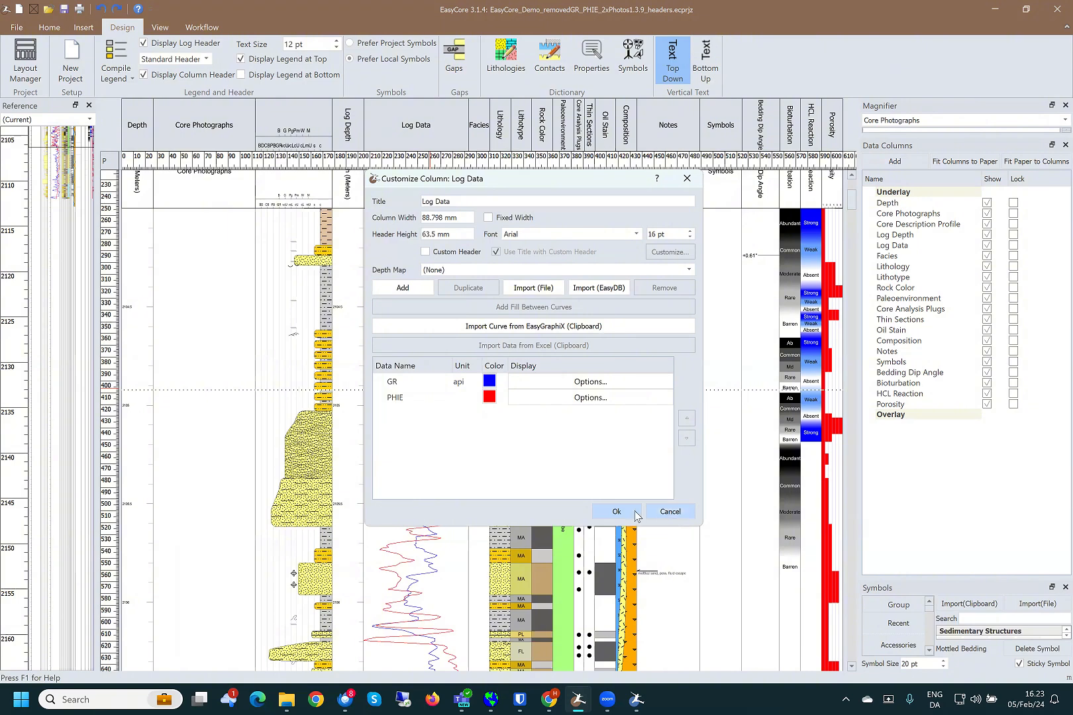
click(609, 511)
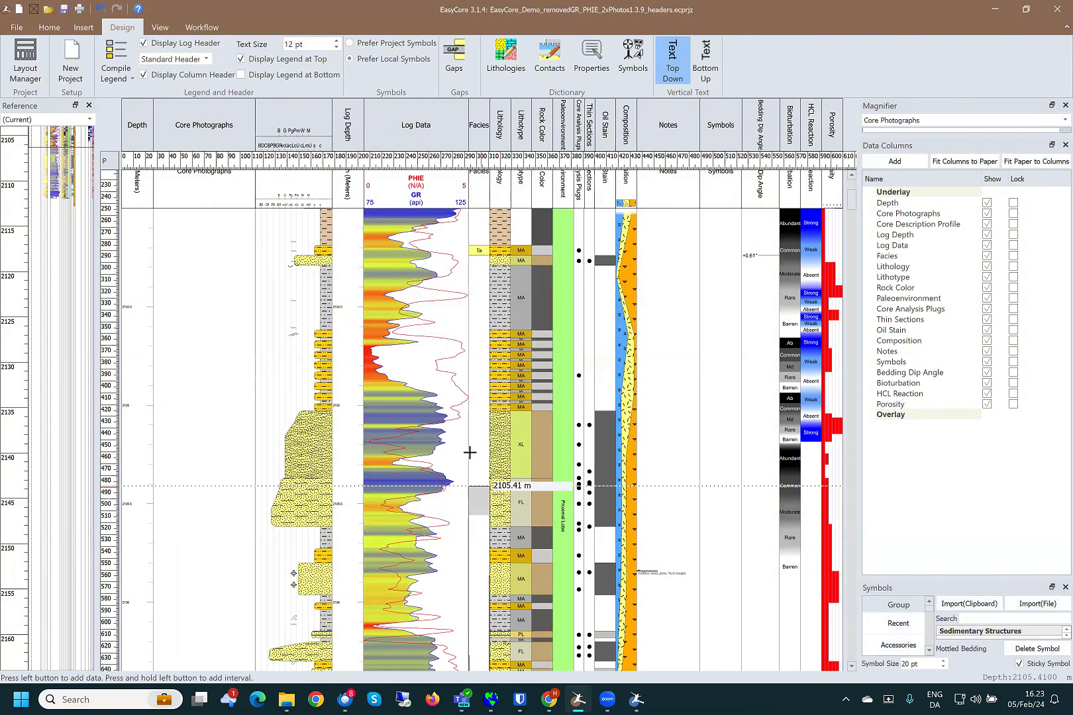
- Remove the PHIE curve from the Log Data column while keeping its data in the project
scroll(417, 463, up, 3)
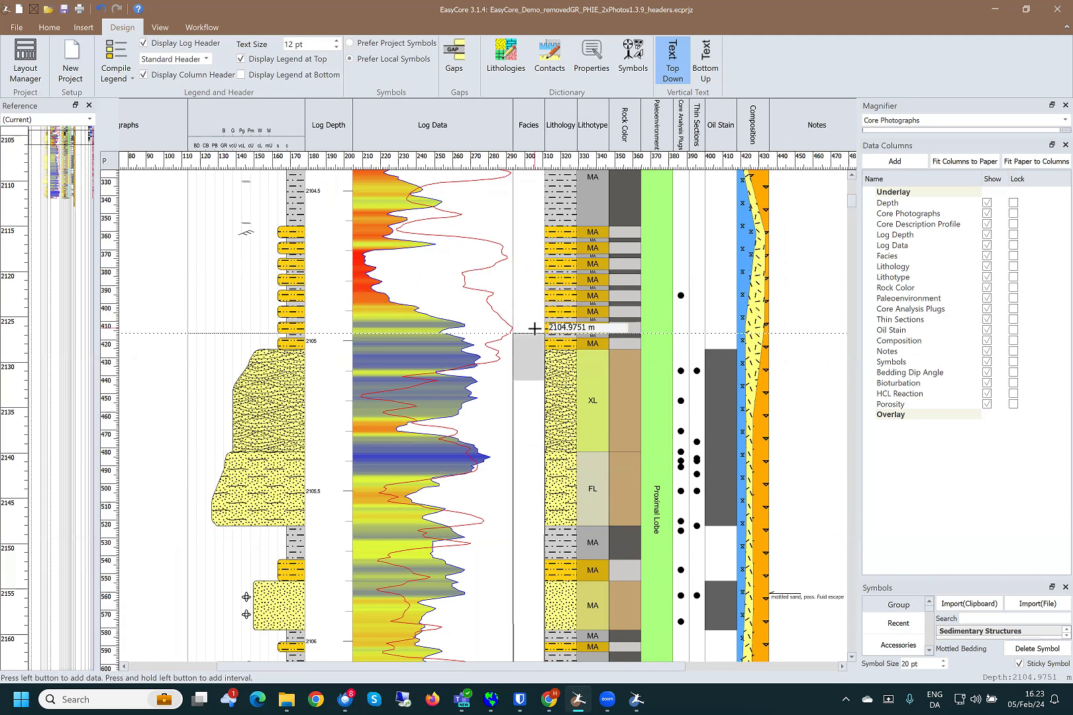
right_click(445, 264)
click(464, 270)
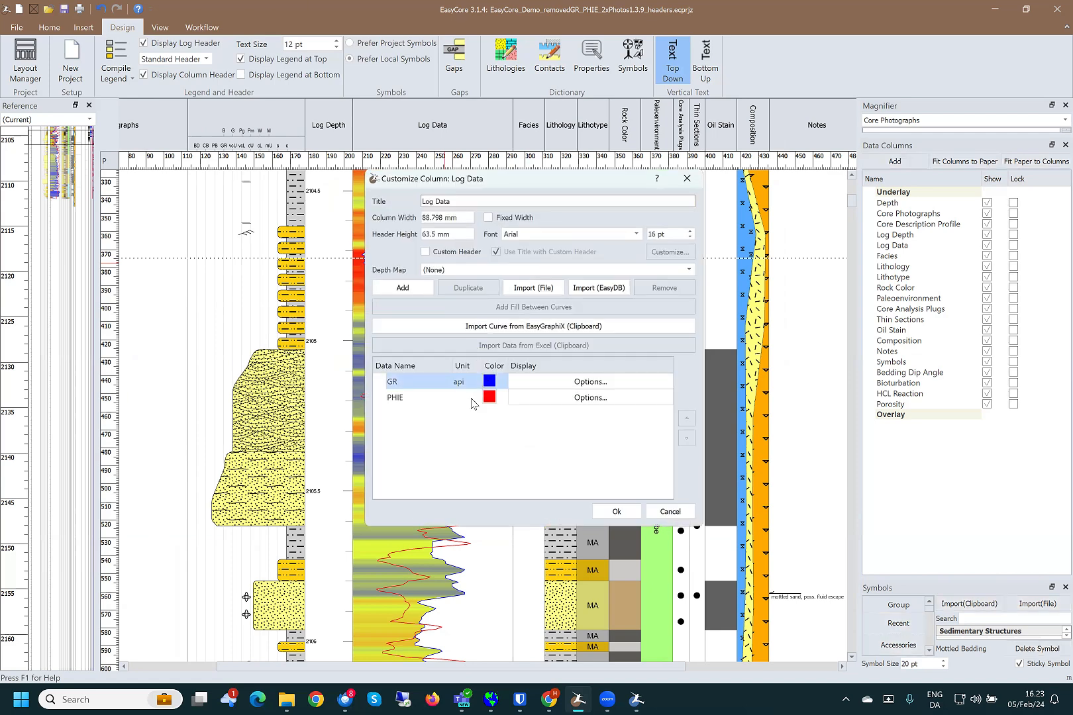
click(455, 397)
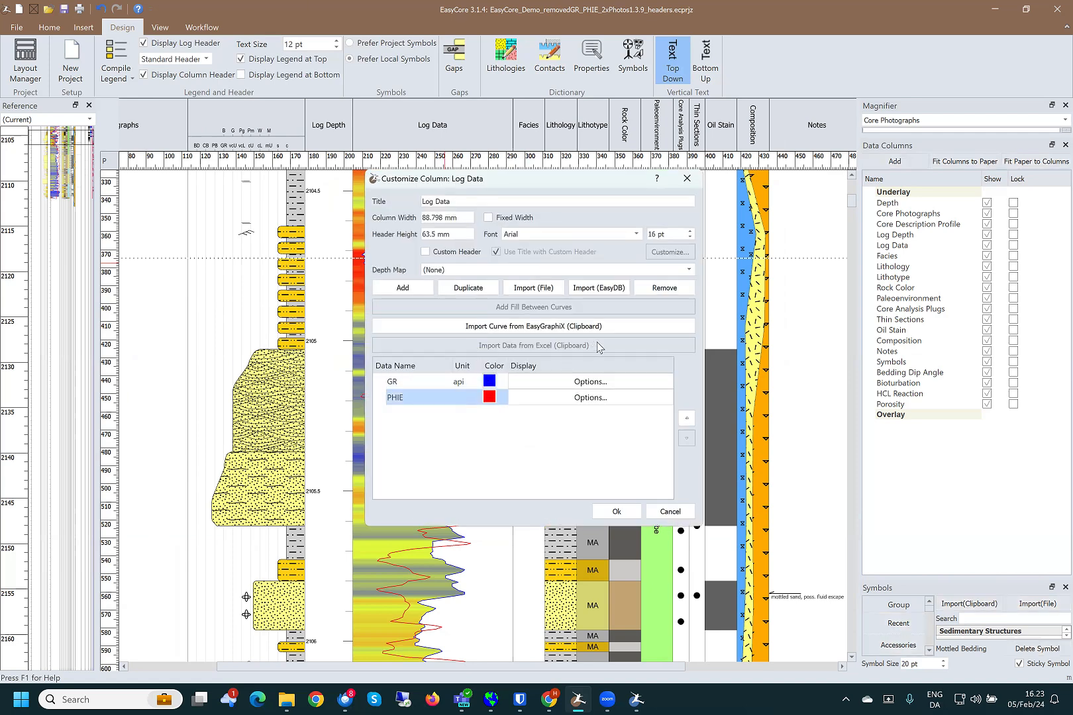
click(664, 288)
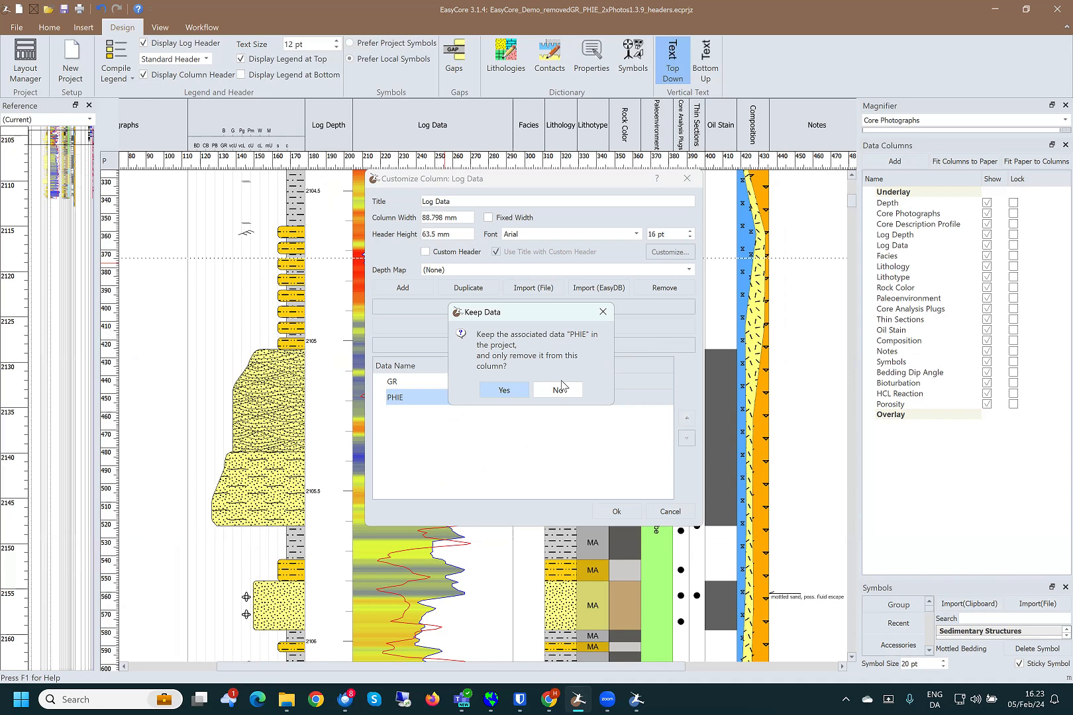
click(504, 392)
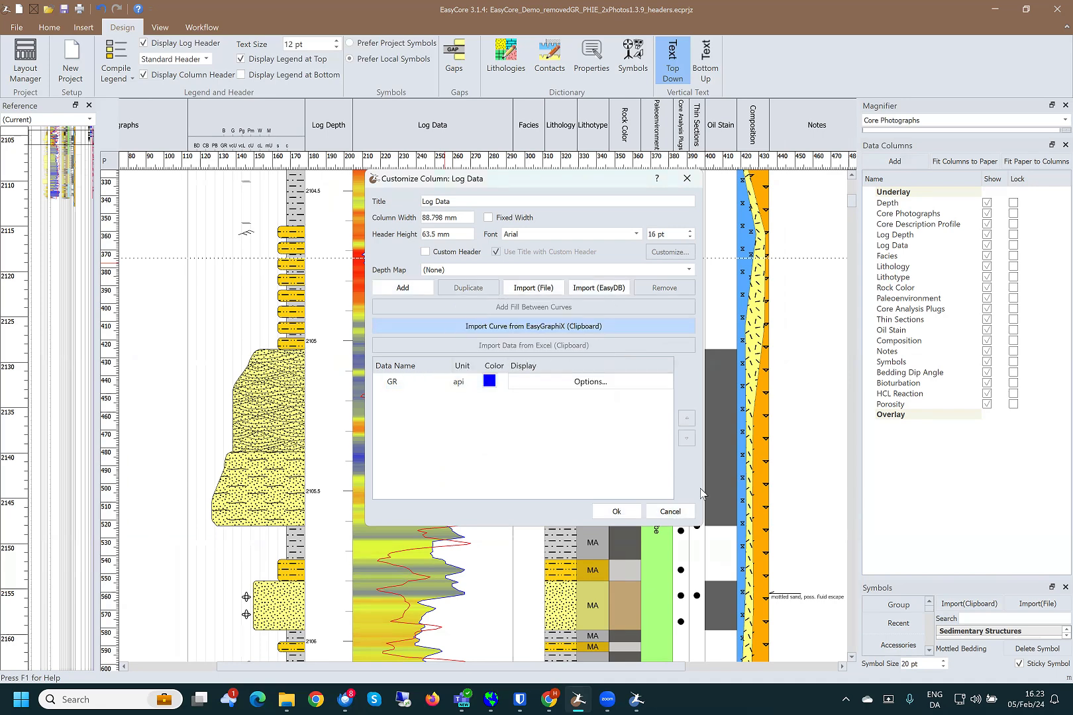
click(617, 508)
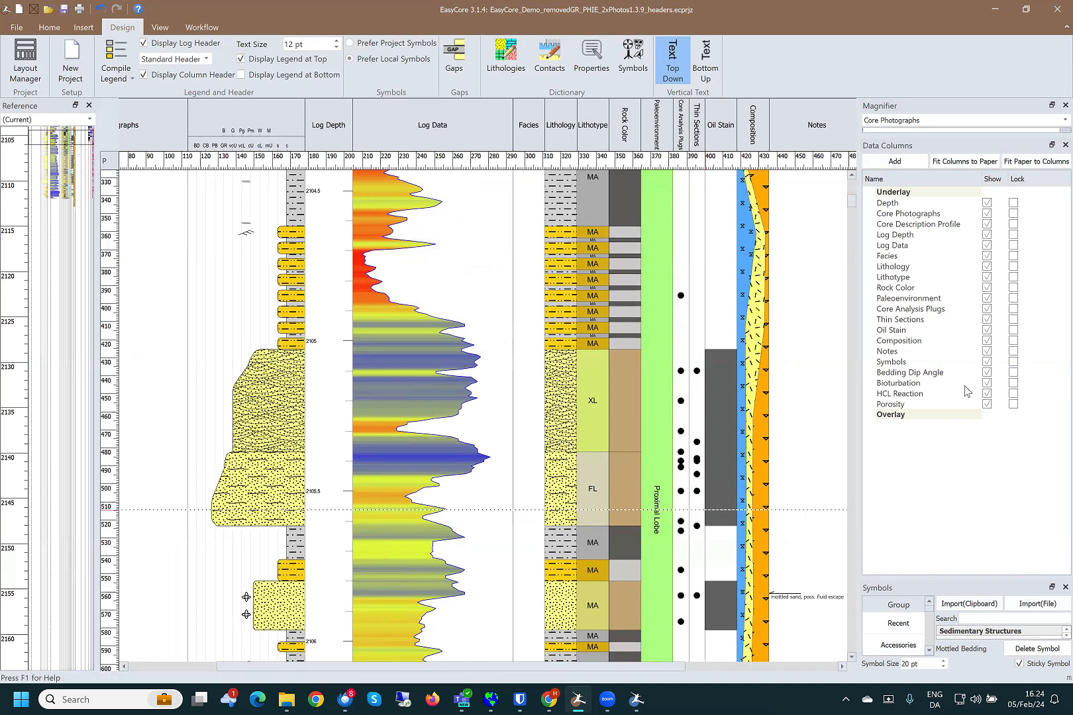
- Add a second column of the Log Data type and fit the columns to the paper
click(905, 164)
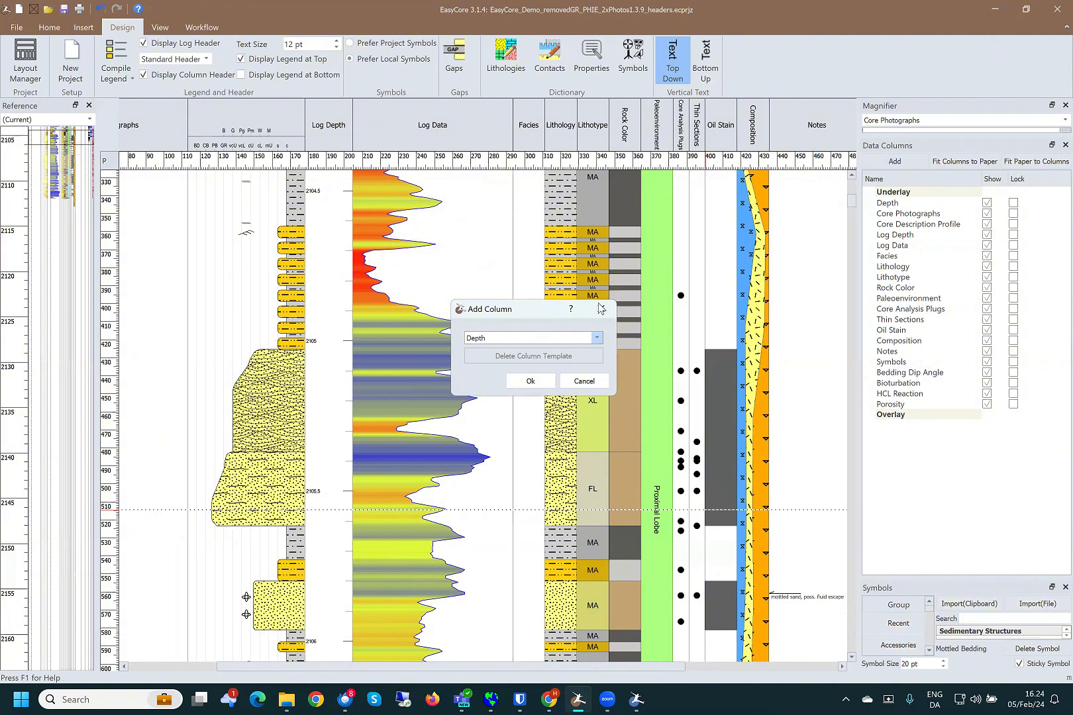
click(597, 338)
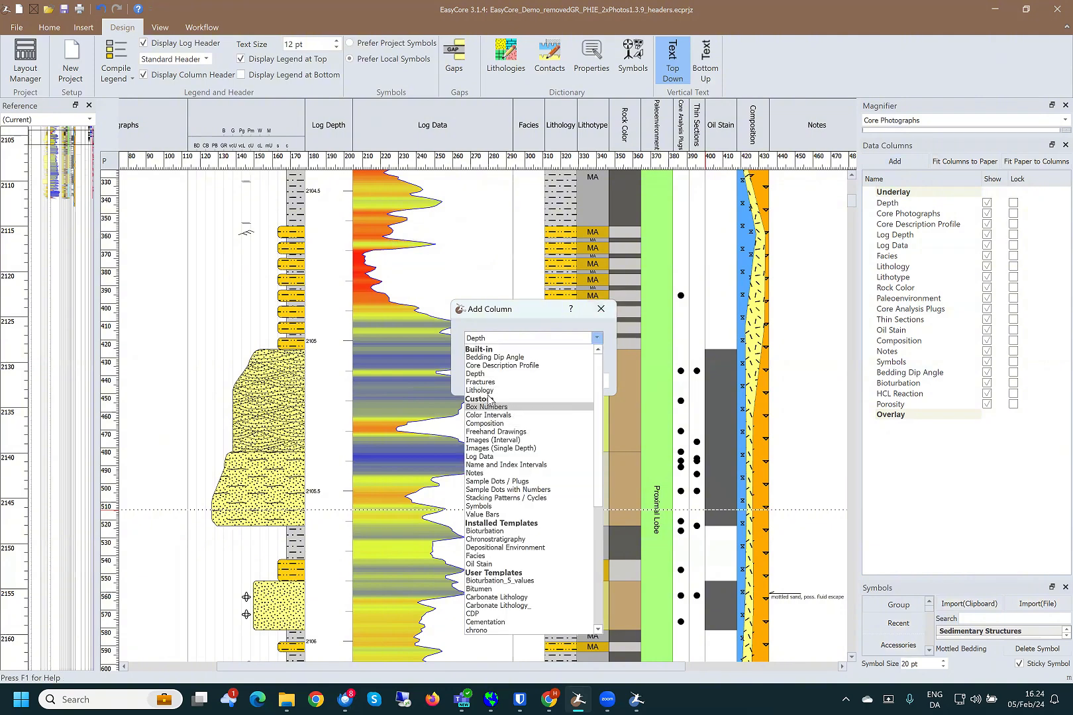
click(494, 457)
click(547, 383)
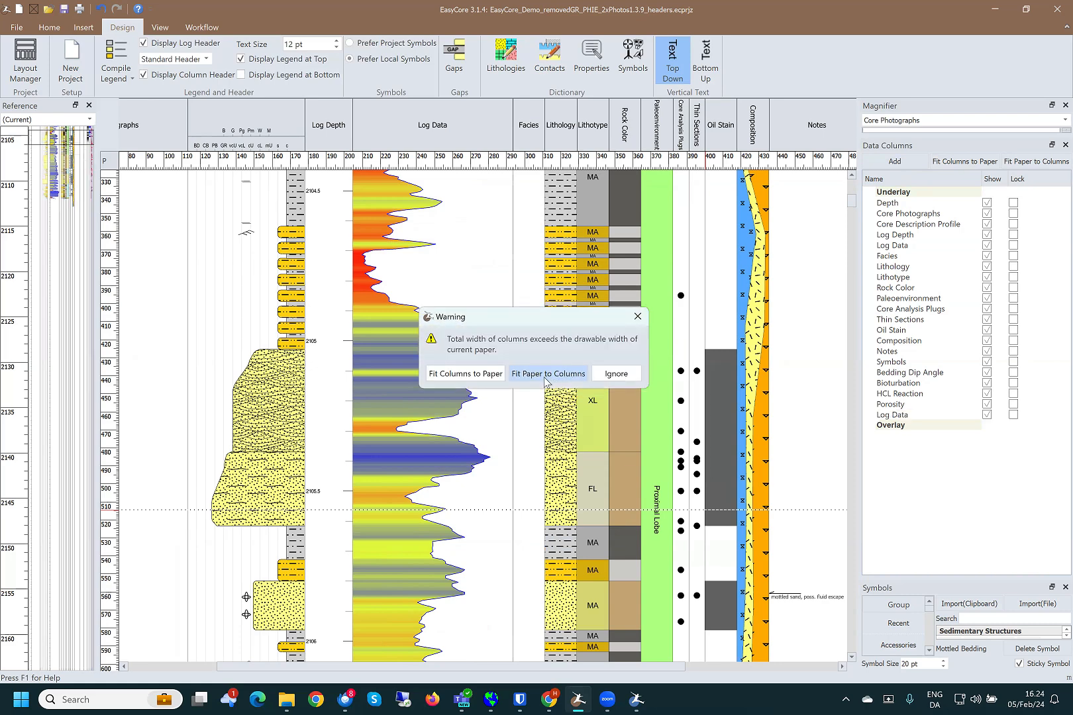
click(471, 374)
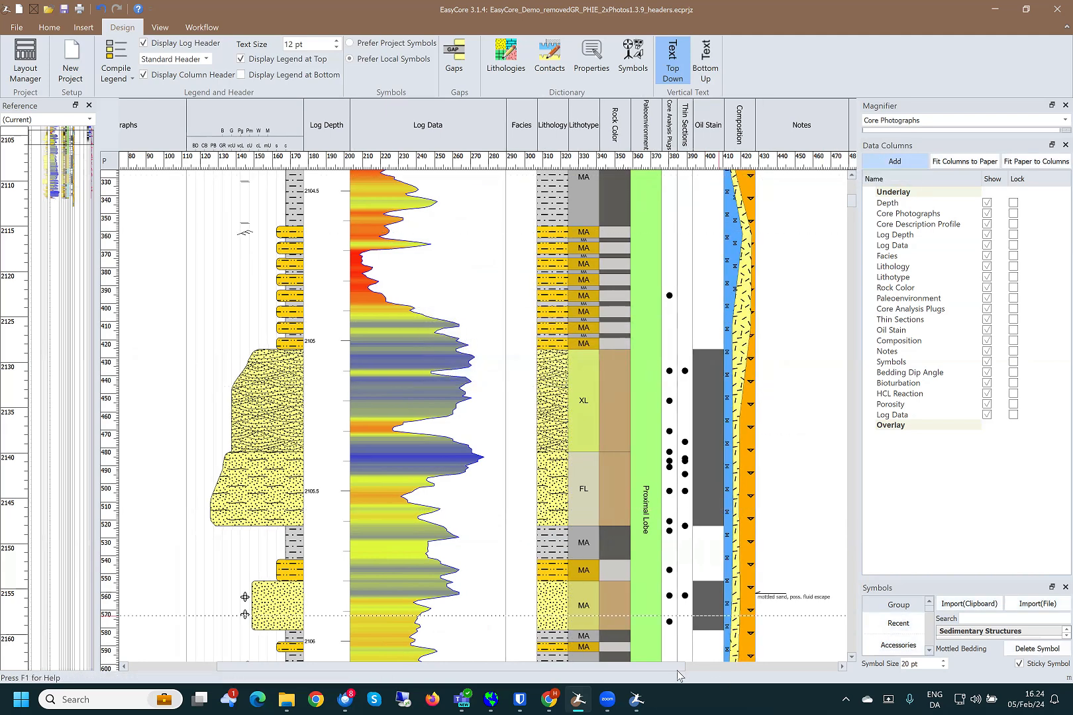
- Move the new Log Data column between the existing Log Data and Facies columns and widen it to about 198 mm
scroll(815, 655, right, 5)
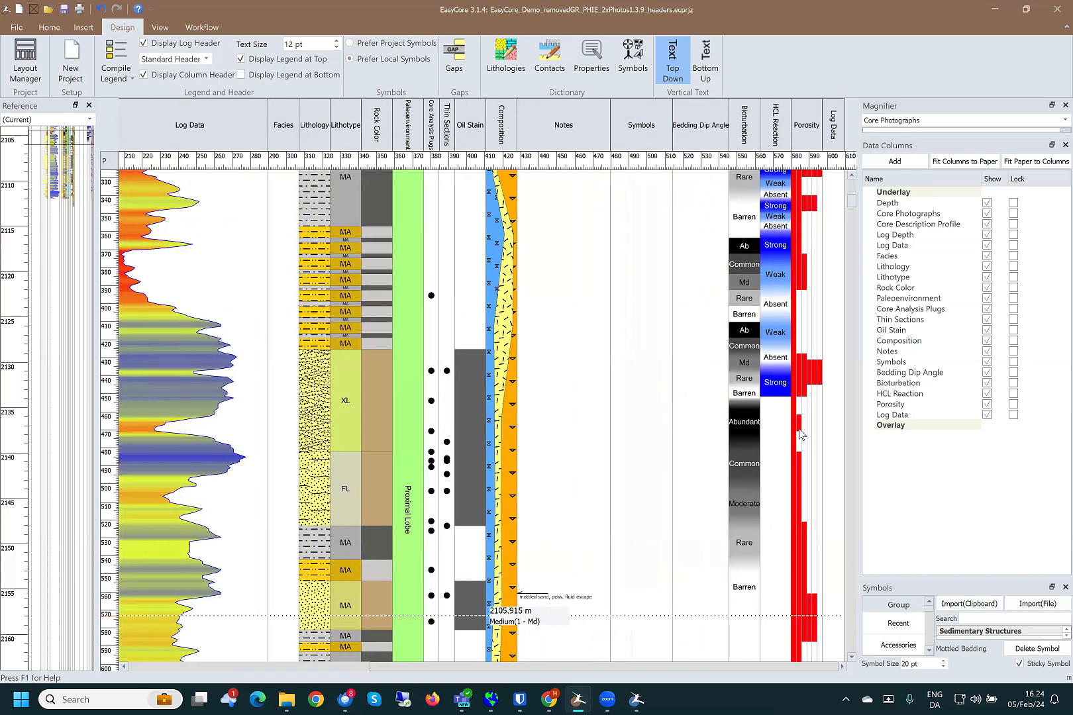
drag(833, 130, 281, 147)
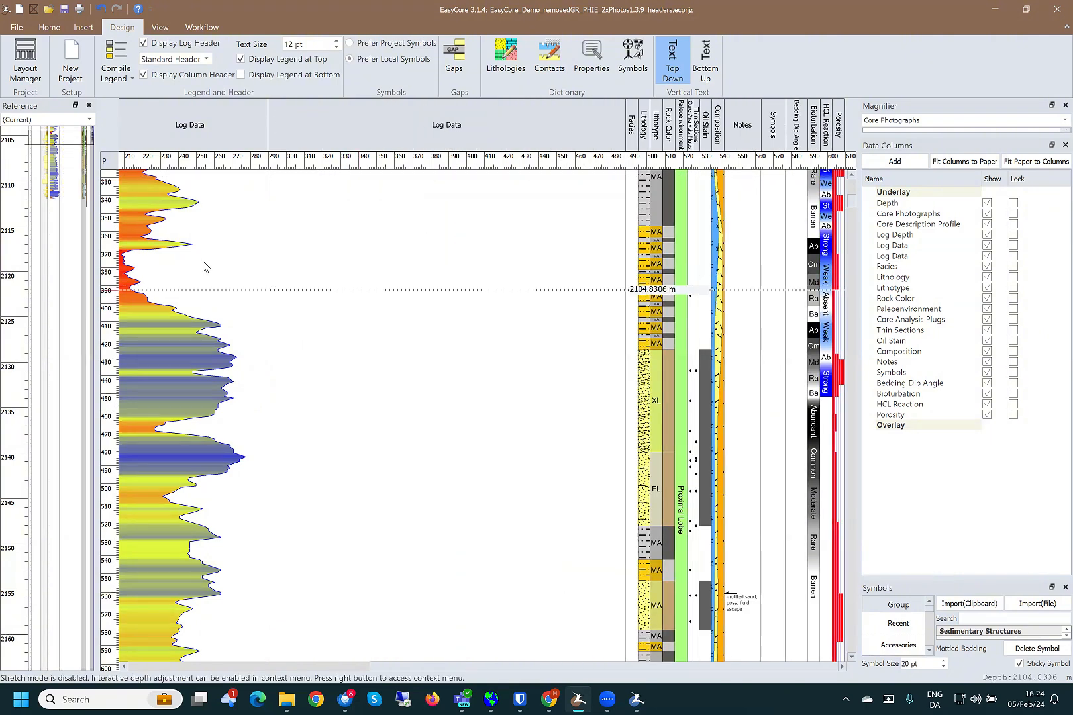
- Add the existing PHIE data set to the new, empty Log Data column
scroll(209, 245, up, 3)
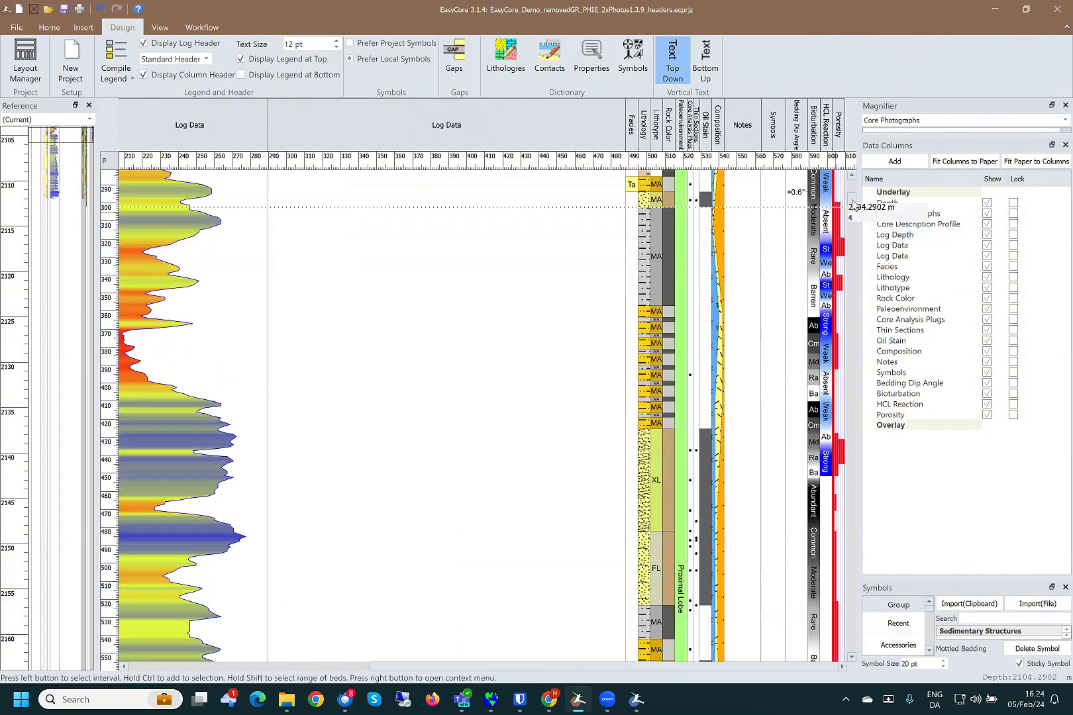
drag(851, 198, 851, 242)
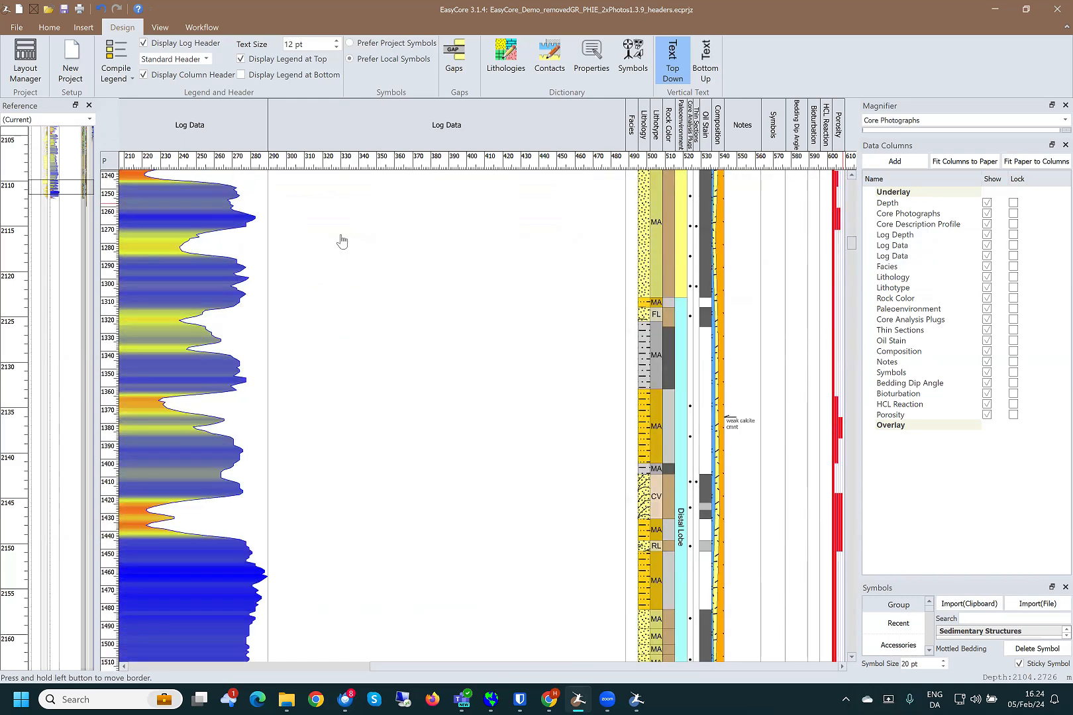
right_click(357, 308)
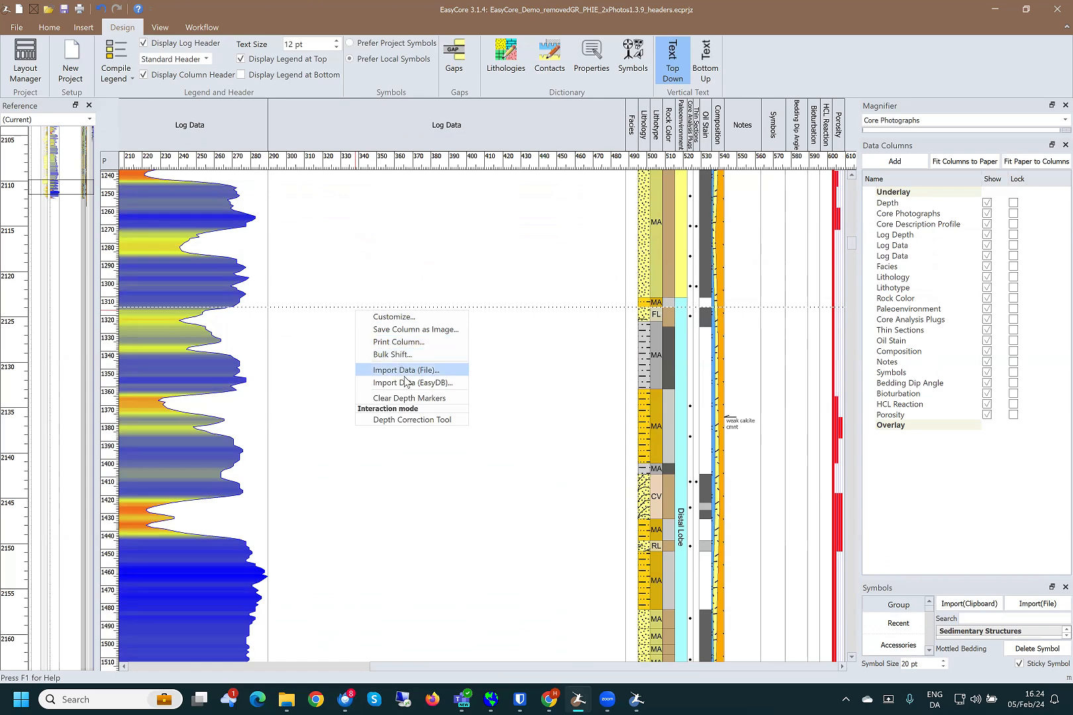
click(405, 317)
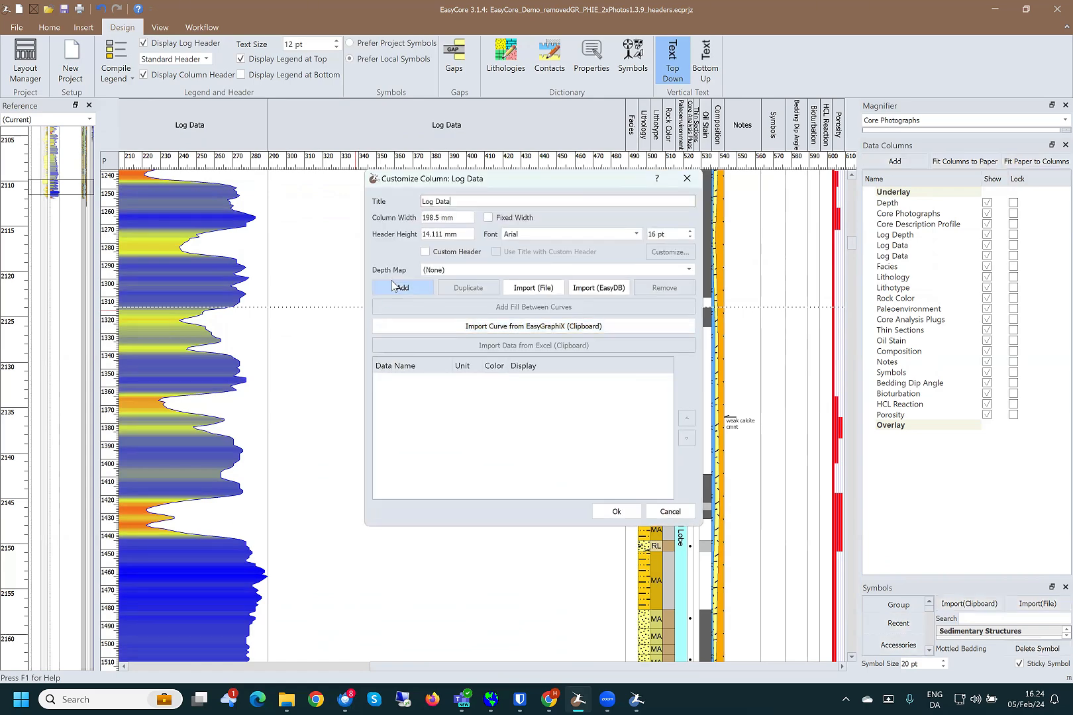
click(400, 289)
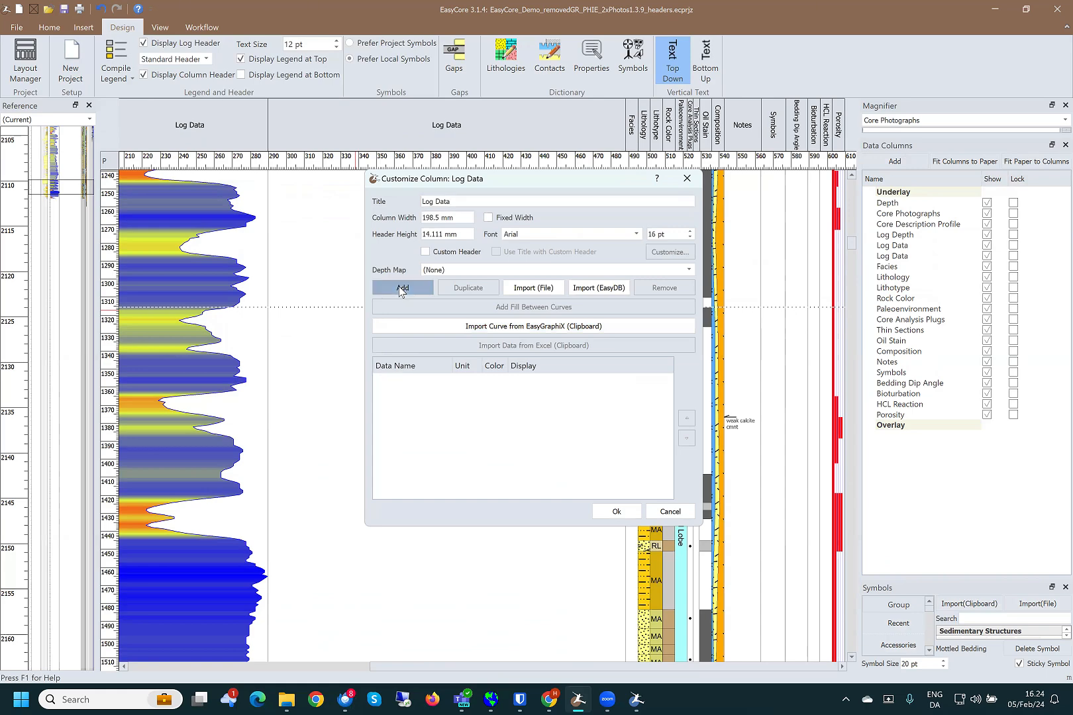
click(600, 355)
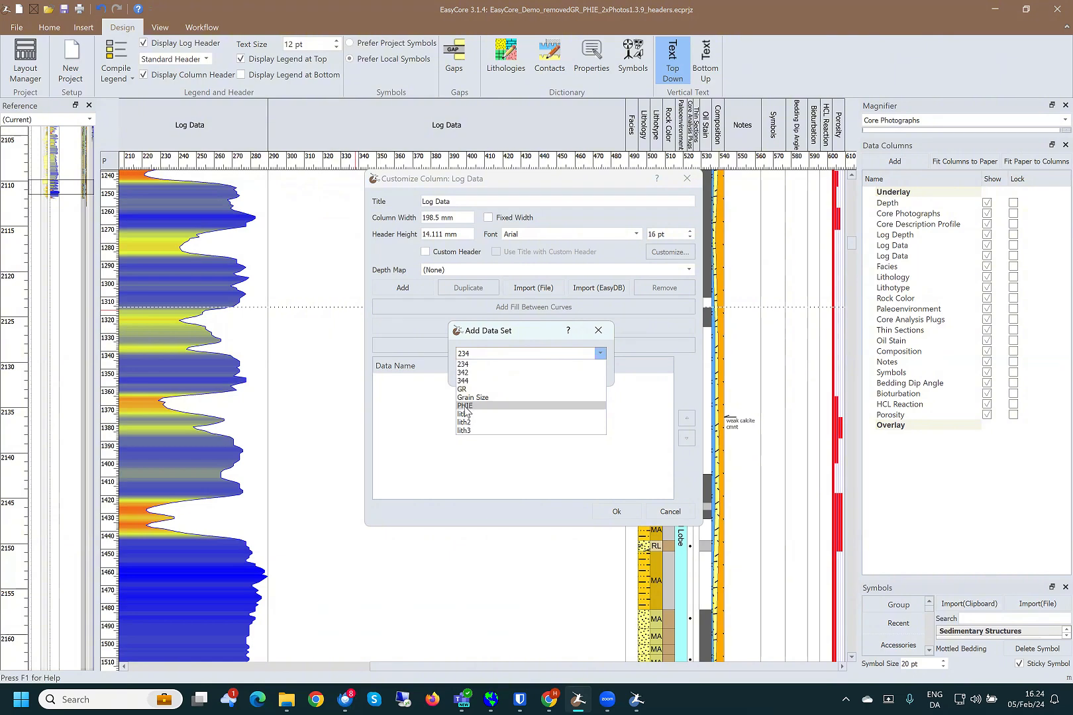
click(465, 407)
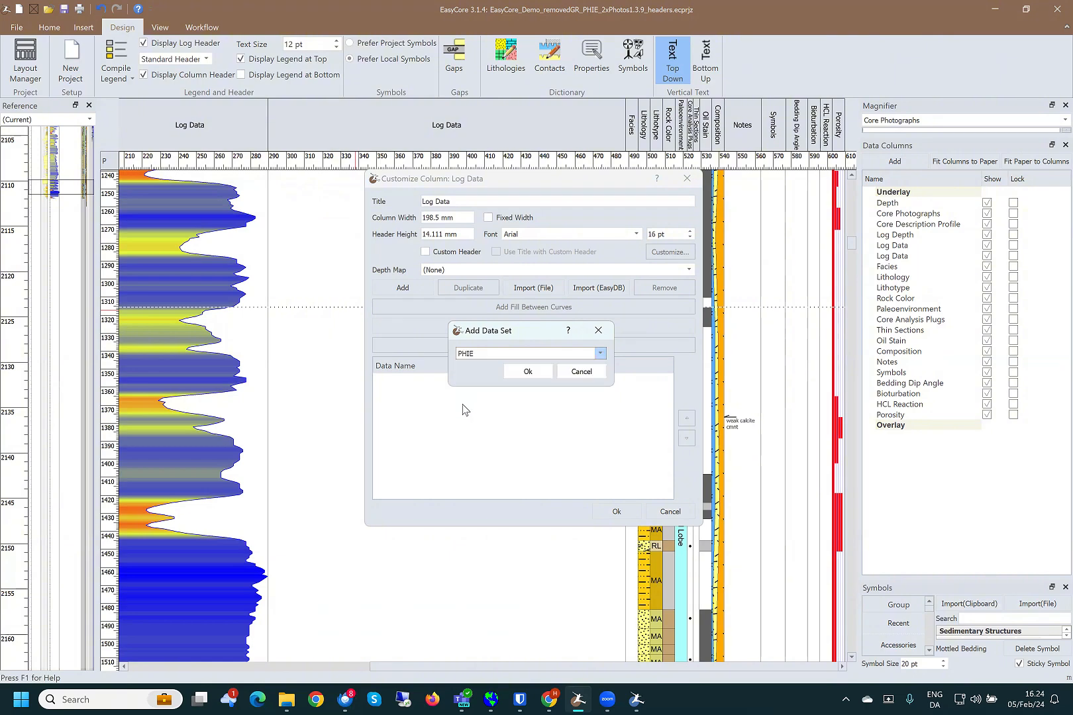
click(528, 371)
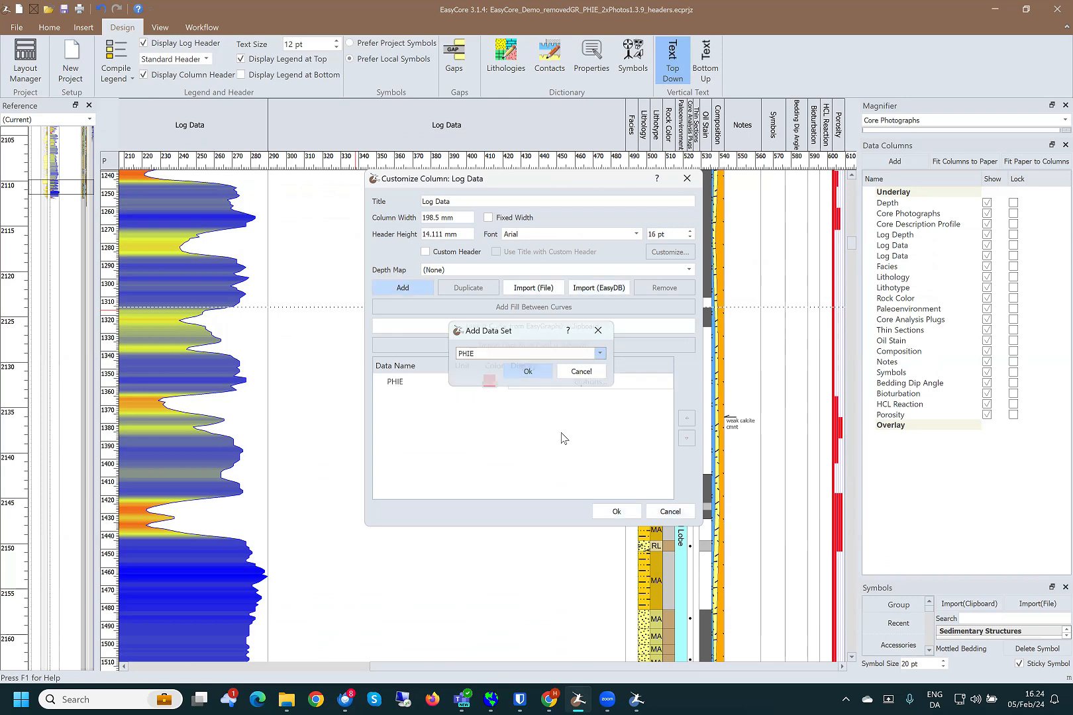
click(613, 511)
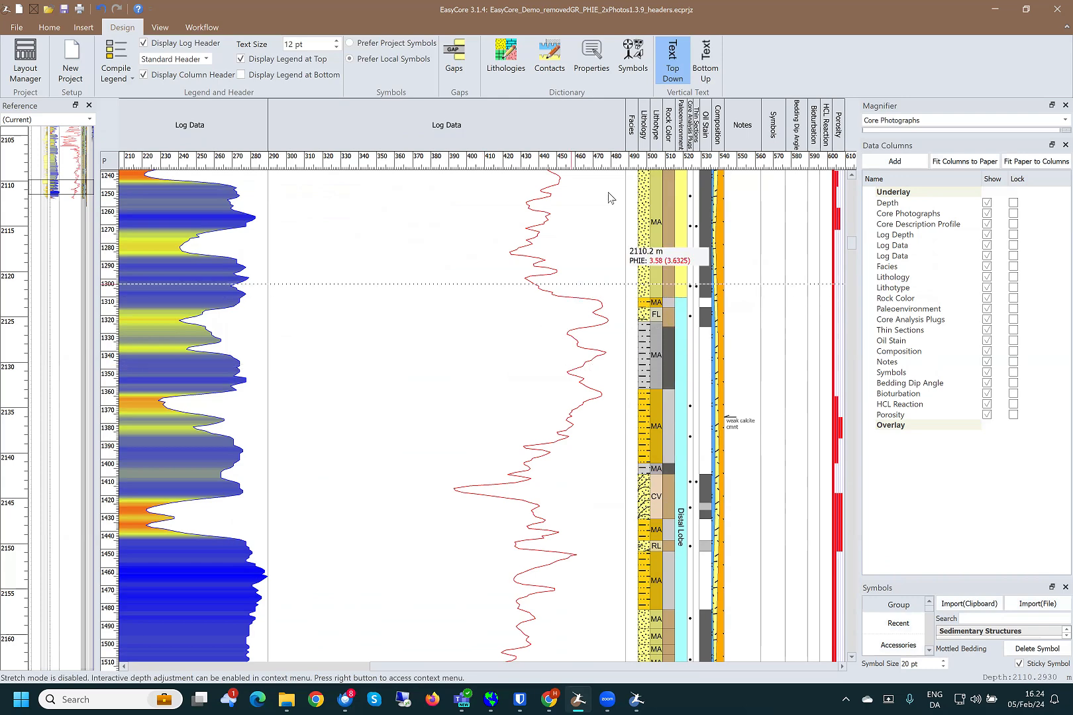
- Narrow the Log Data column containing the PHIE curve to about 74 mm
drag(623, 132, 400, 158)
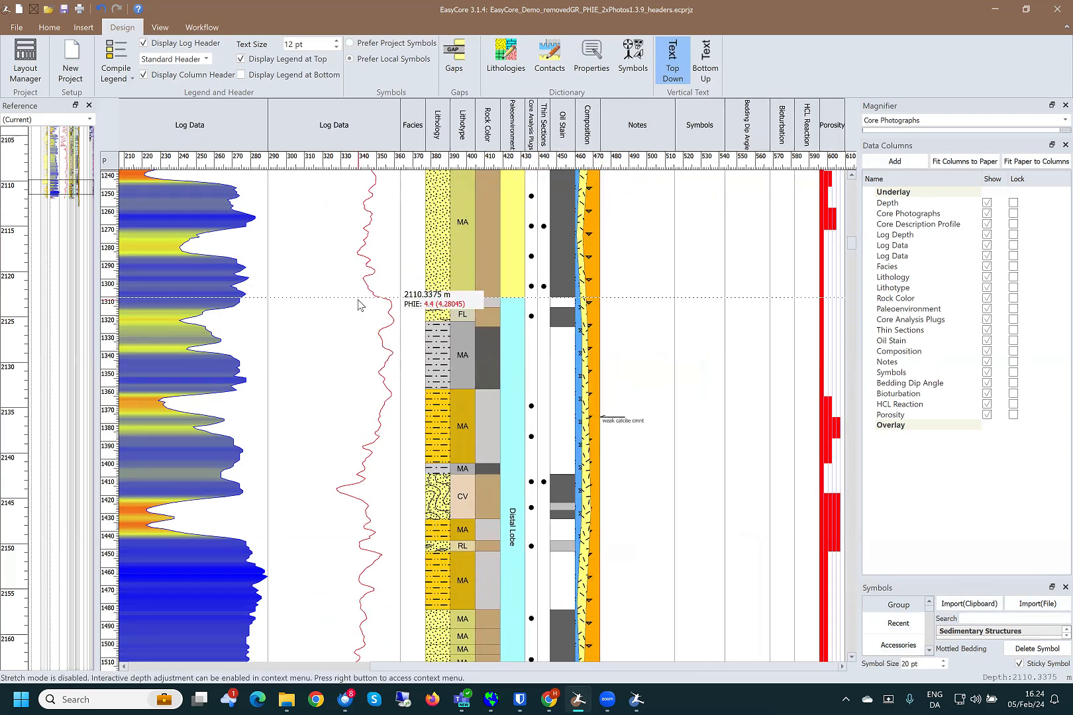
scroll(360, 273, down, 2)
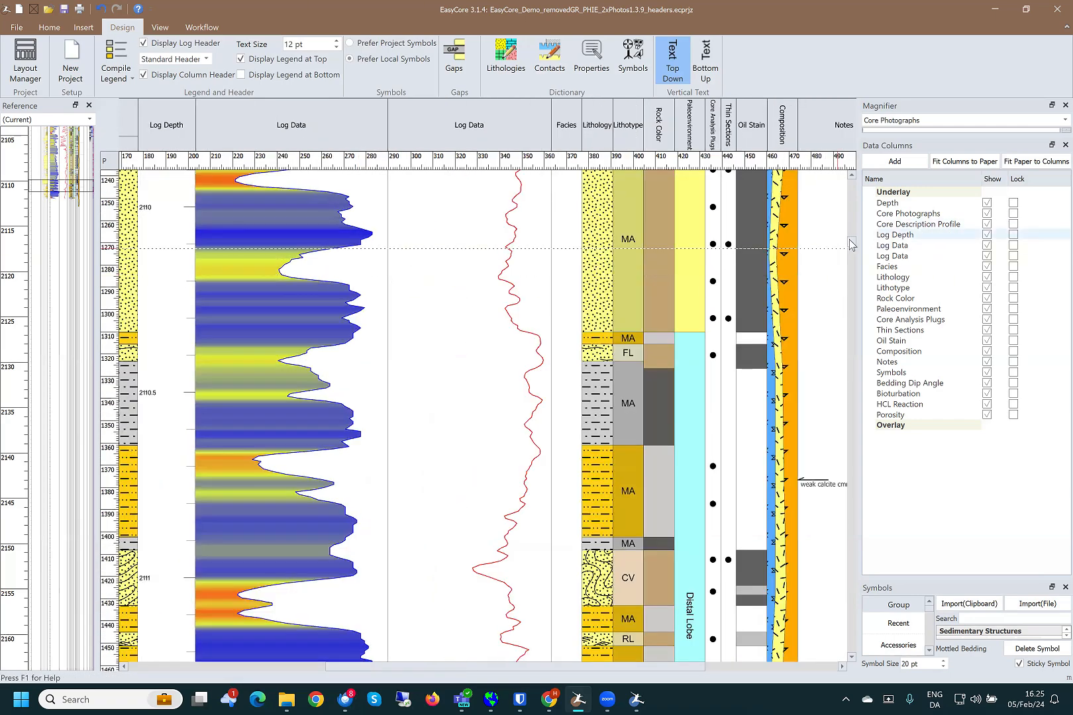
- Examine the legend and the GR and PHIE column headers at the start of the log, and view the log's full width
click(850, 177)
click(850, 175)
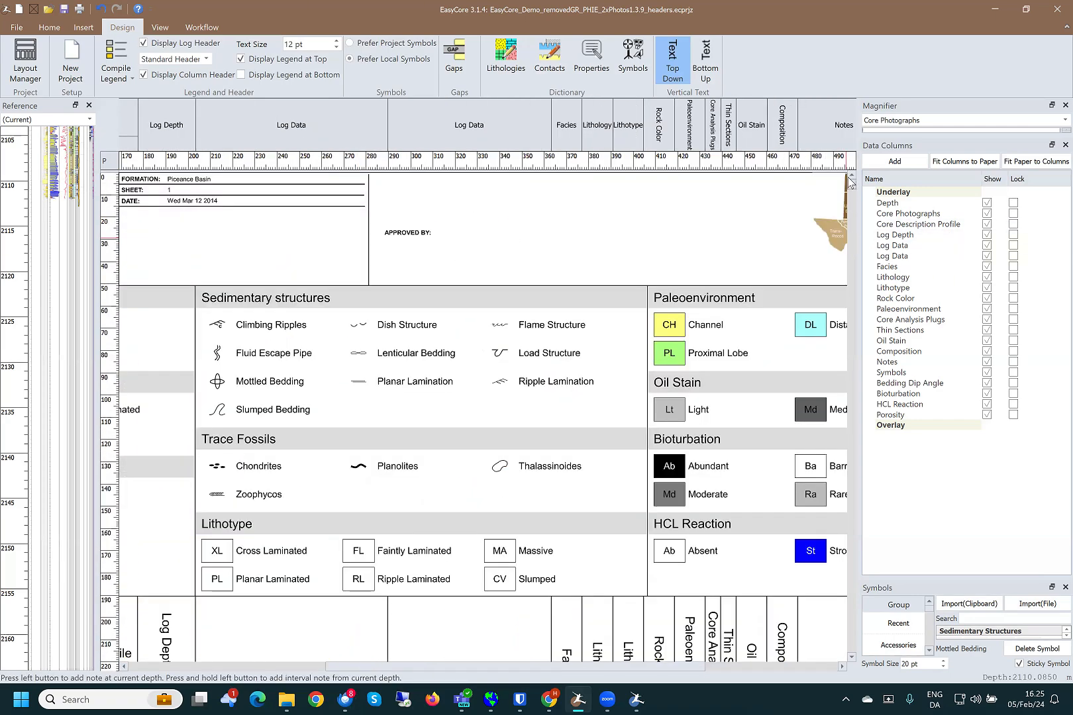
scroll(555, 401, down, 4)
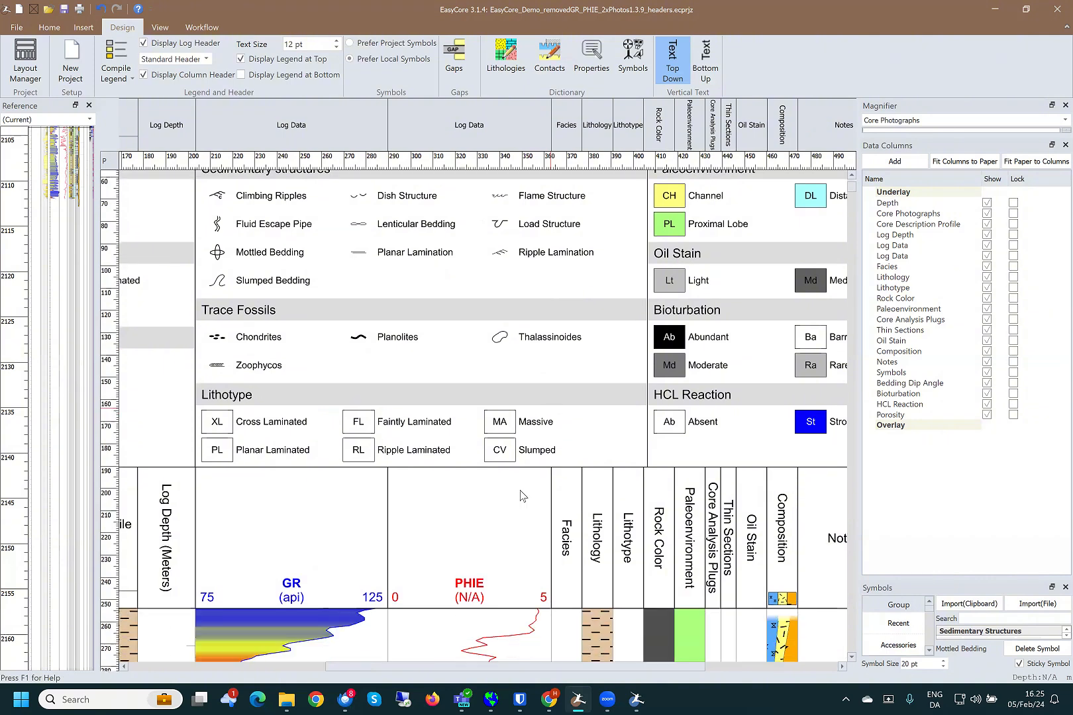
scroll(522, 495, down, 1)
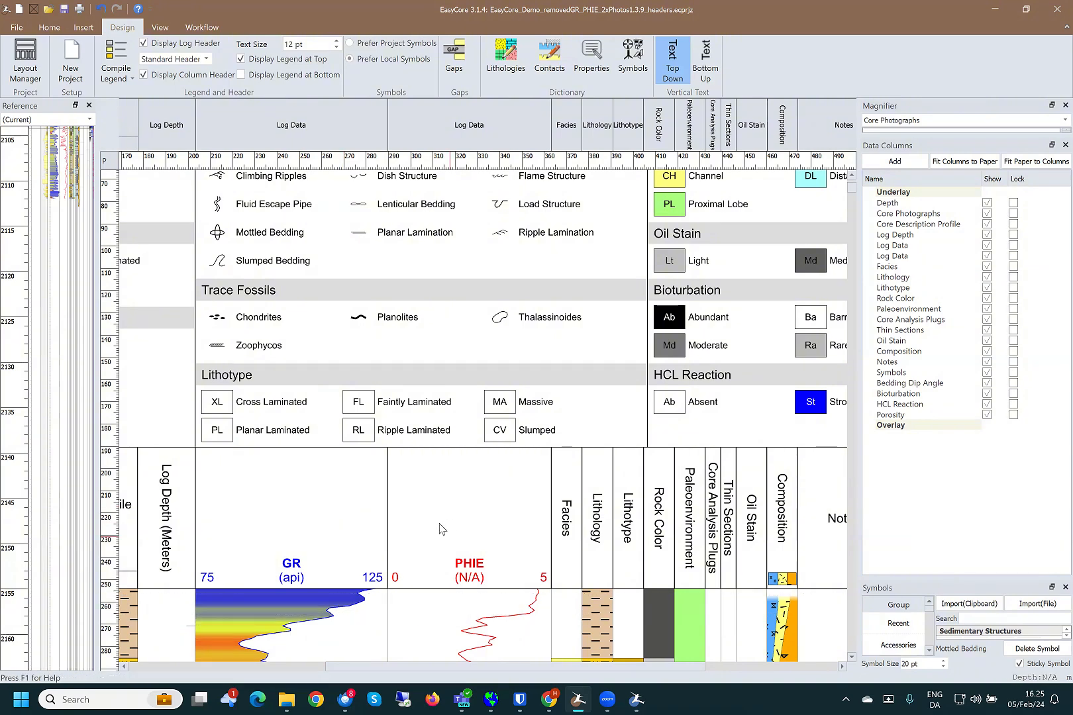
scroll(439, 530, down, 2)
scroll(438, 512, down, 1)
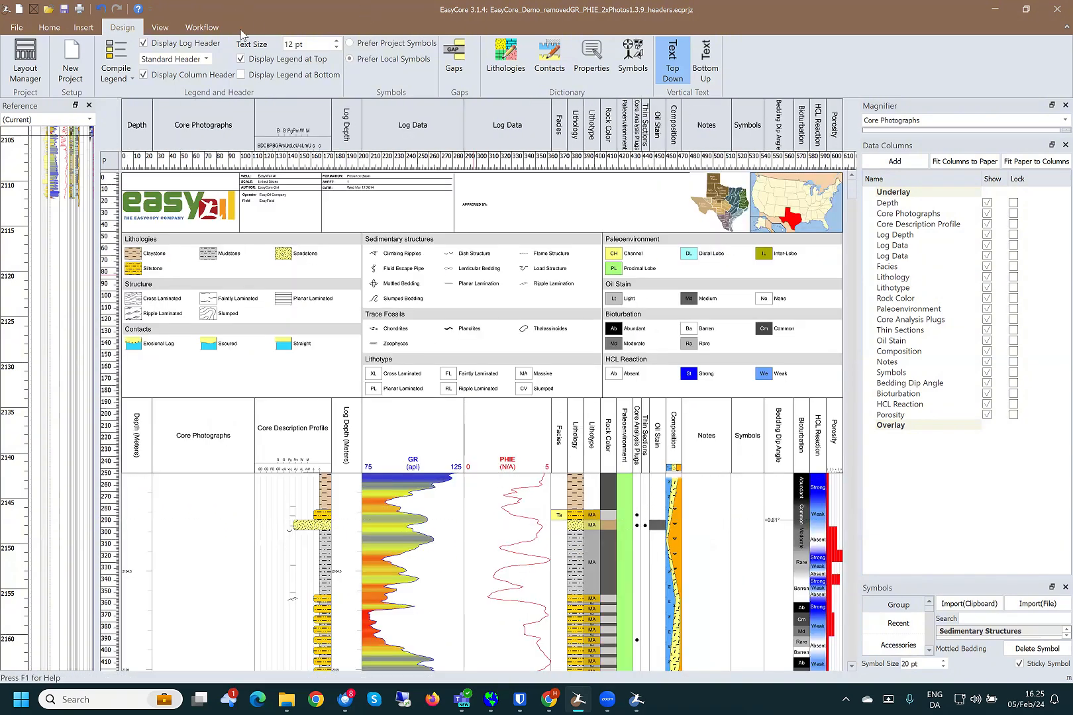
- Start a data export with all data sets selected except 234, 342 and 344, and preview the output table
click(53, 31)
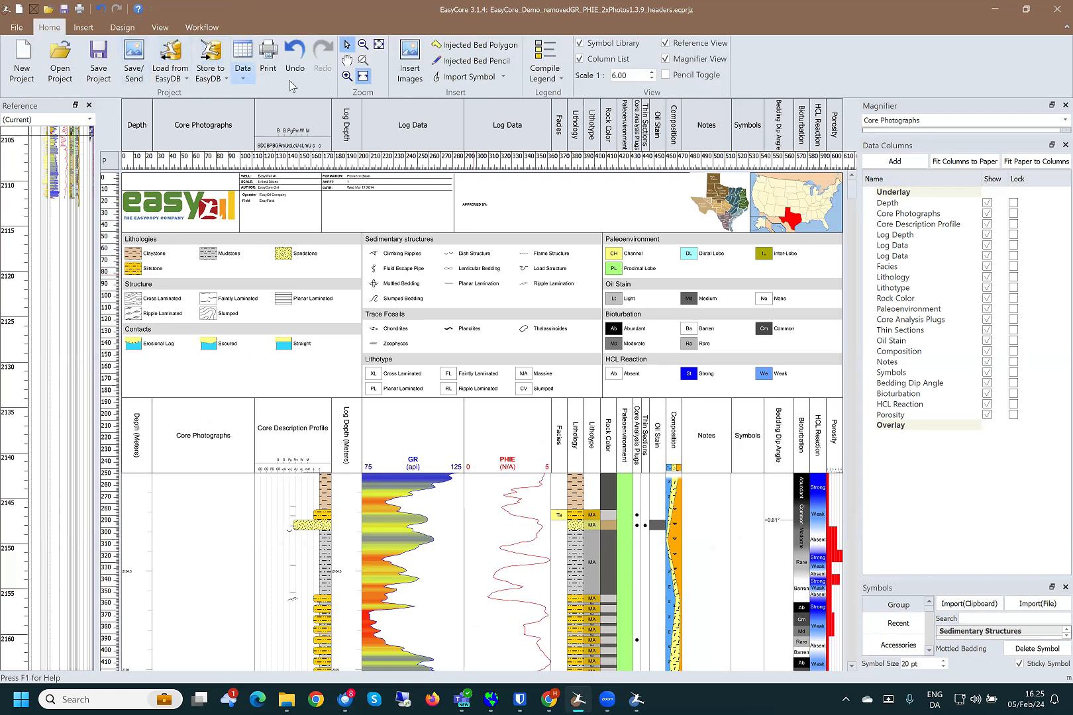
click(250, 79)
click(294, 96)
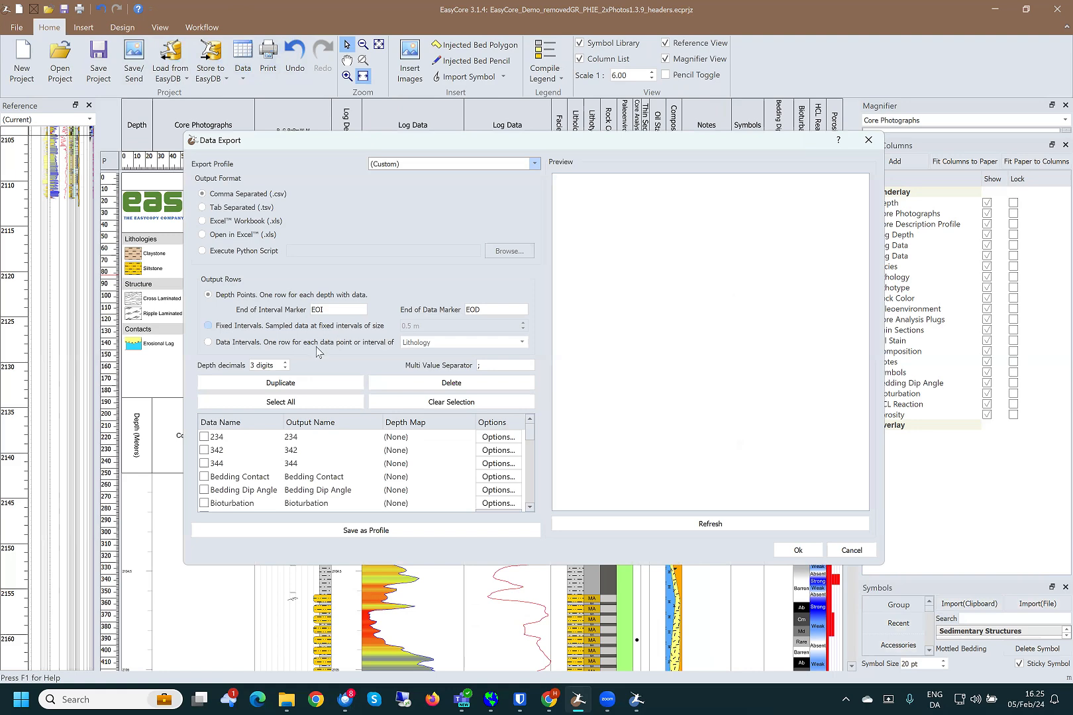
click(281, 401)
click(204, 437)
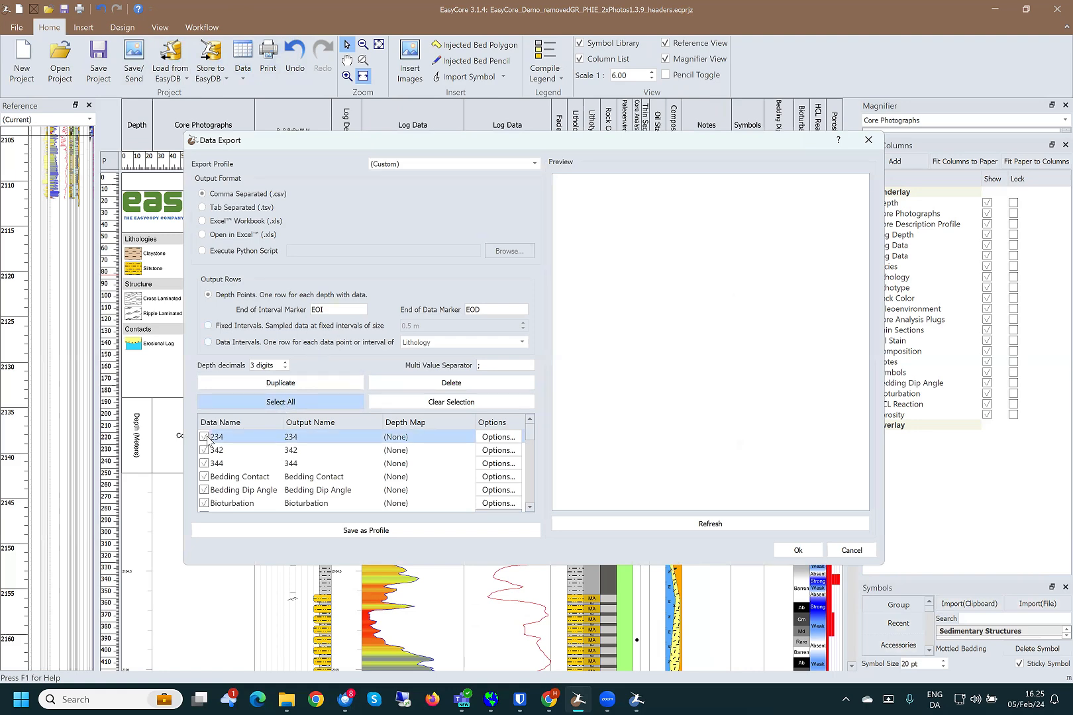
click(205, 450)
click(204, 463)
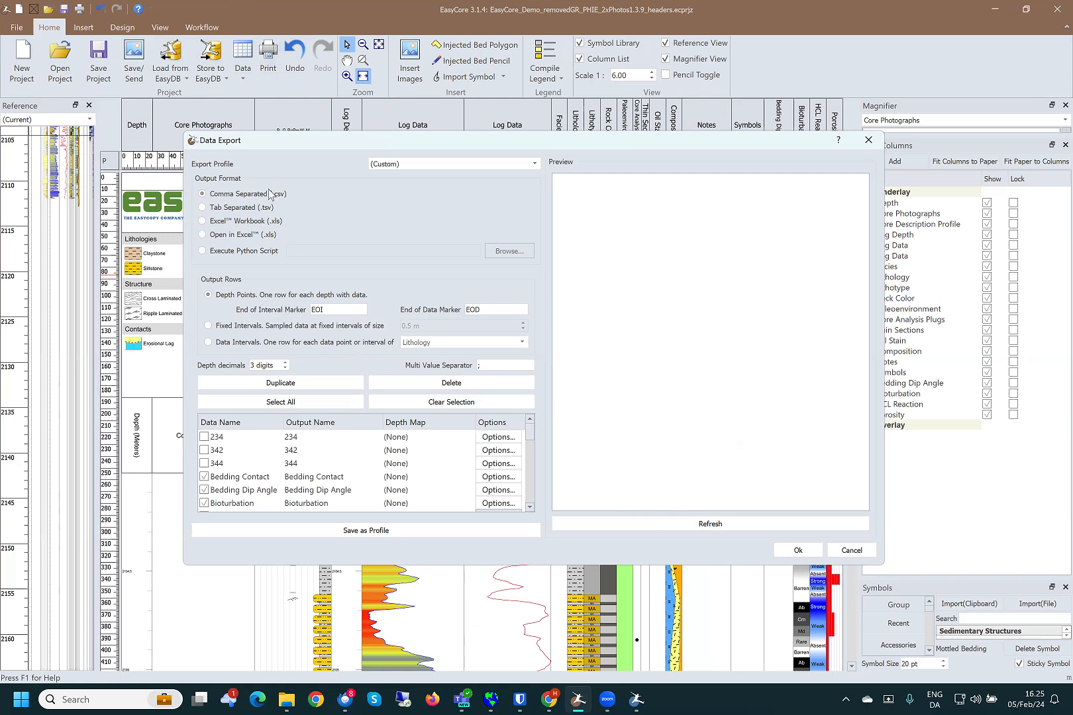
click(715, 523)
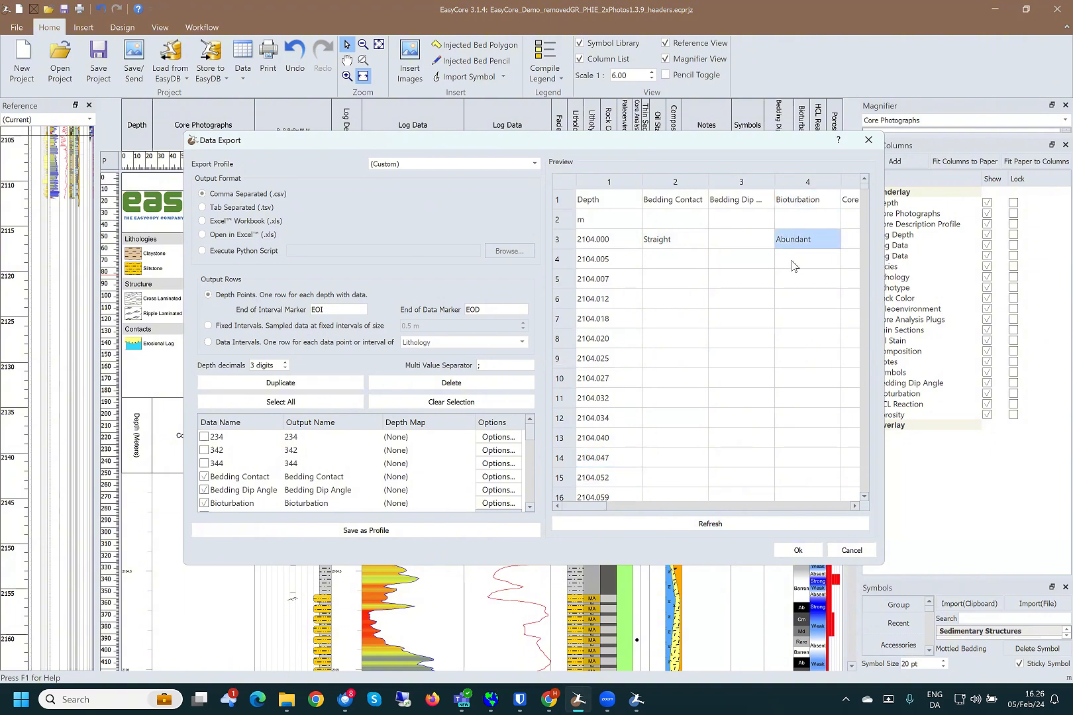
drag(604, 507, 654, 507)
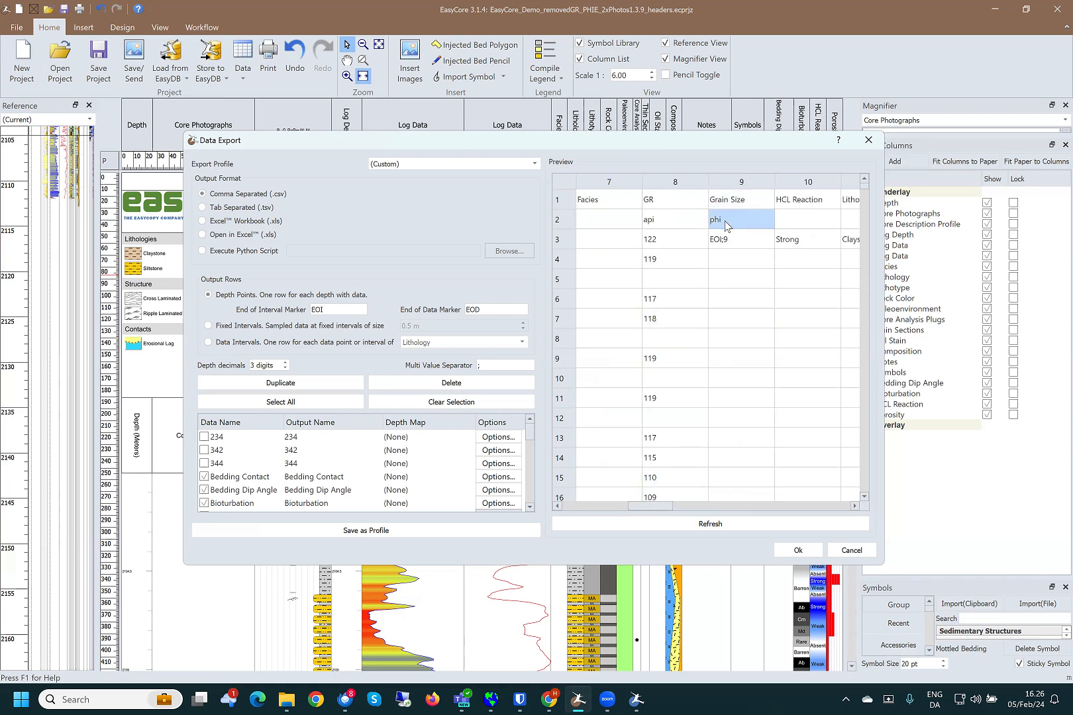
- Set the export's output rows to one row per Lithology data interval and refresh the preview
click(209, 343)
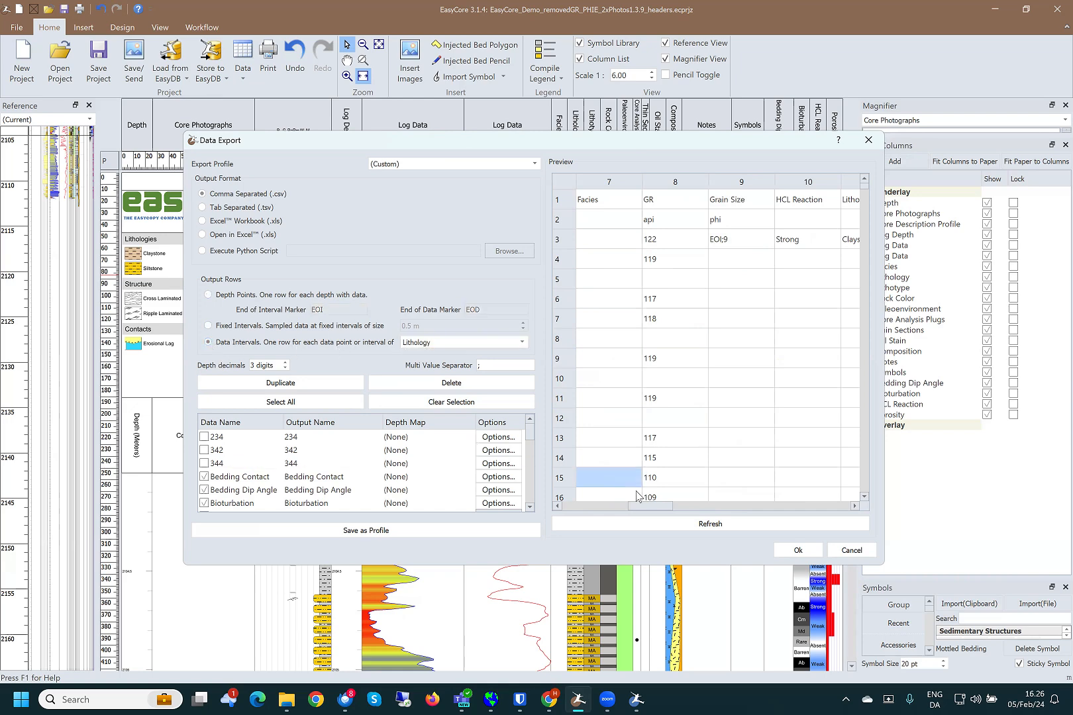
click(670, 525)
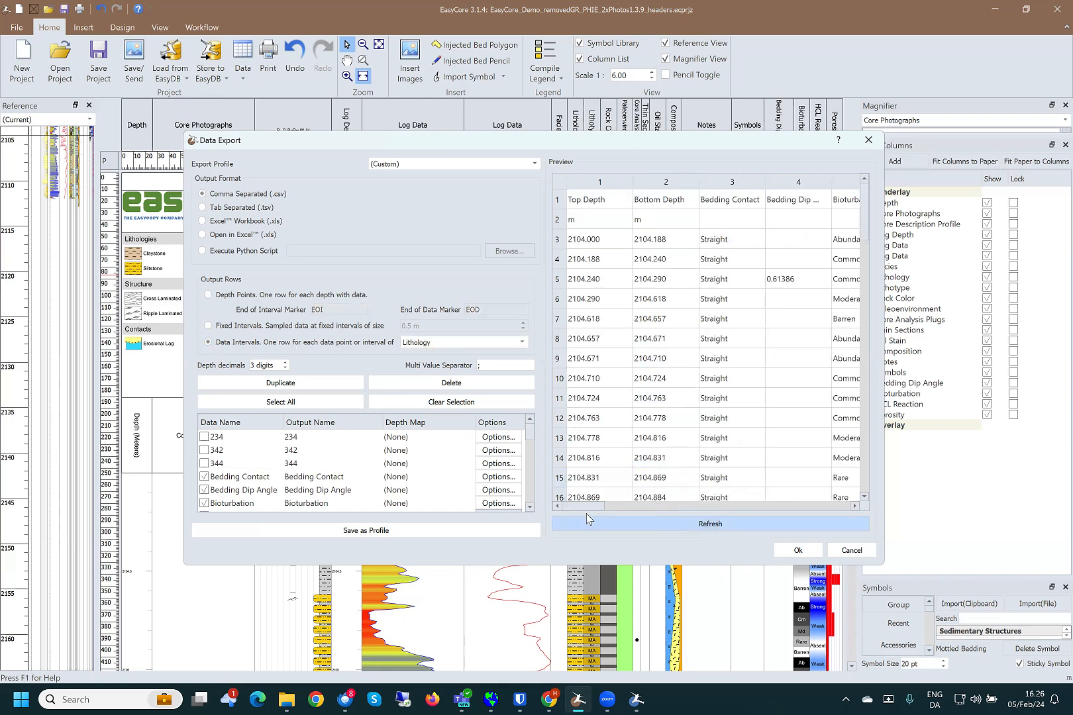
drag(585, 510, 660, 510)
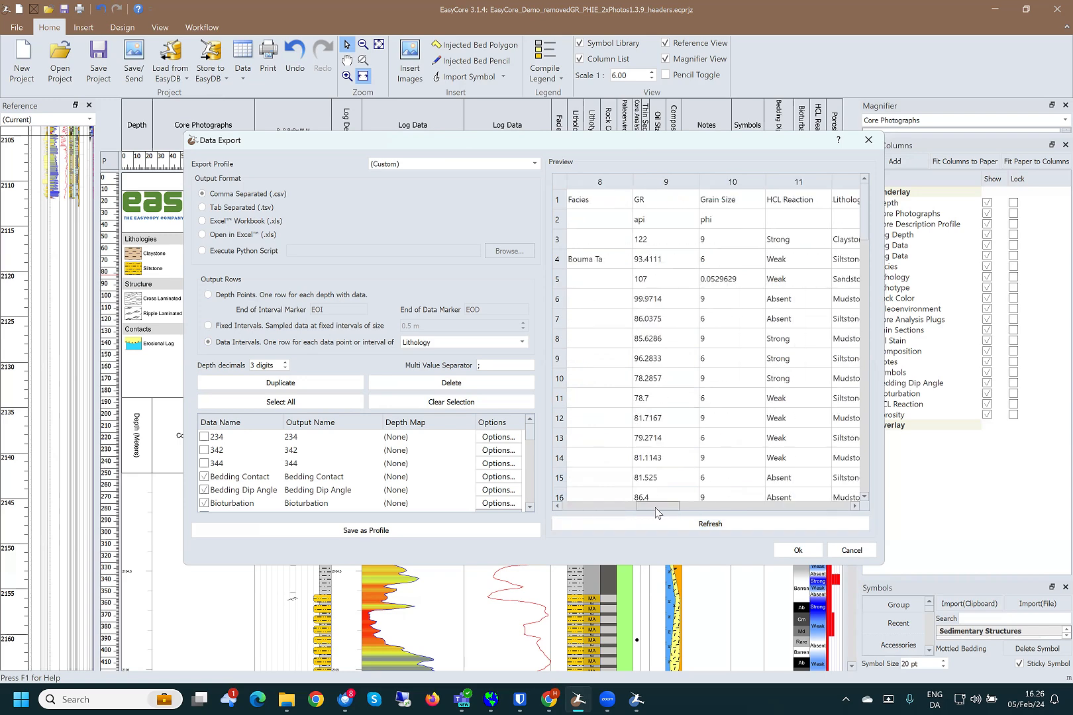
- Set the Grain Size export unit to mm and refresh the export preview
scroll(308, 490, down, 1)
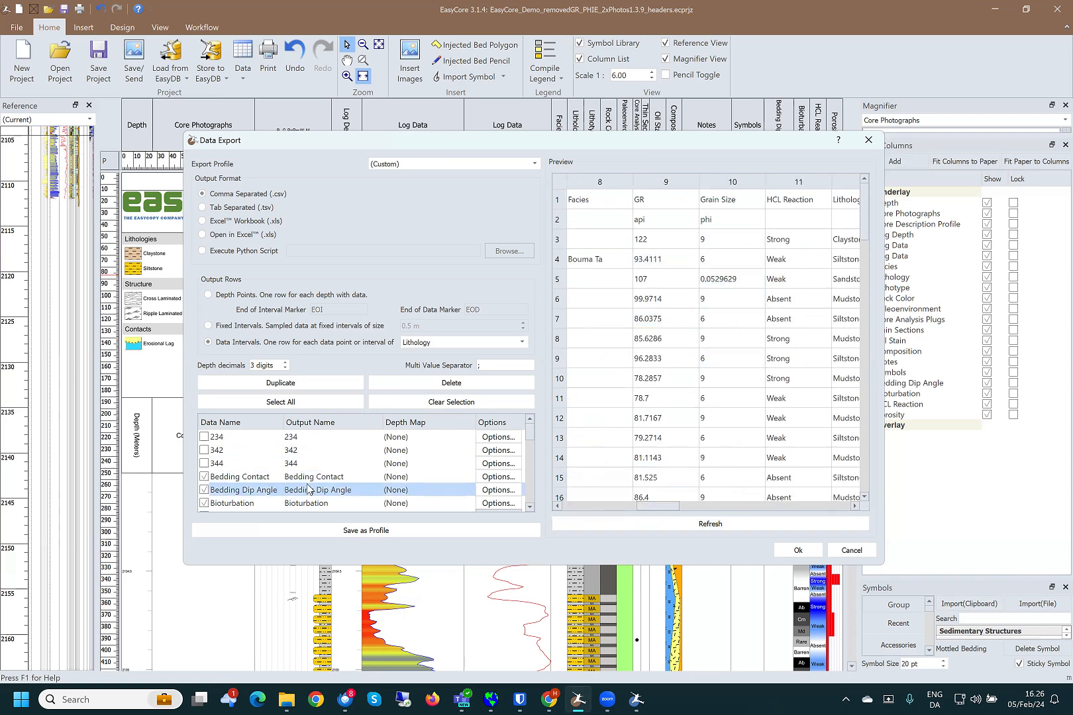
scroll(308, 490, down, 1)
scroll(308, 490, down, 1)
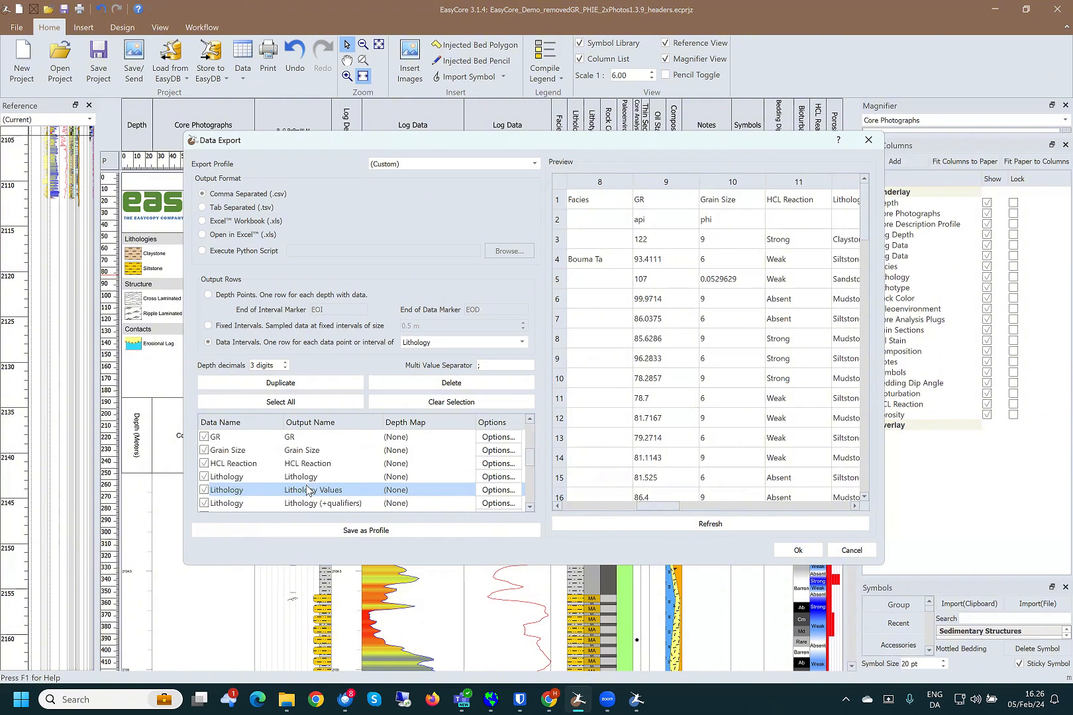
click(496, 452)
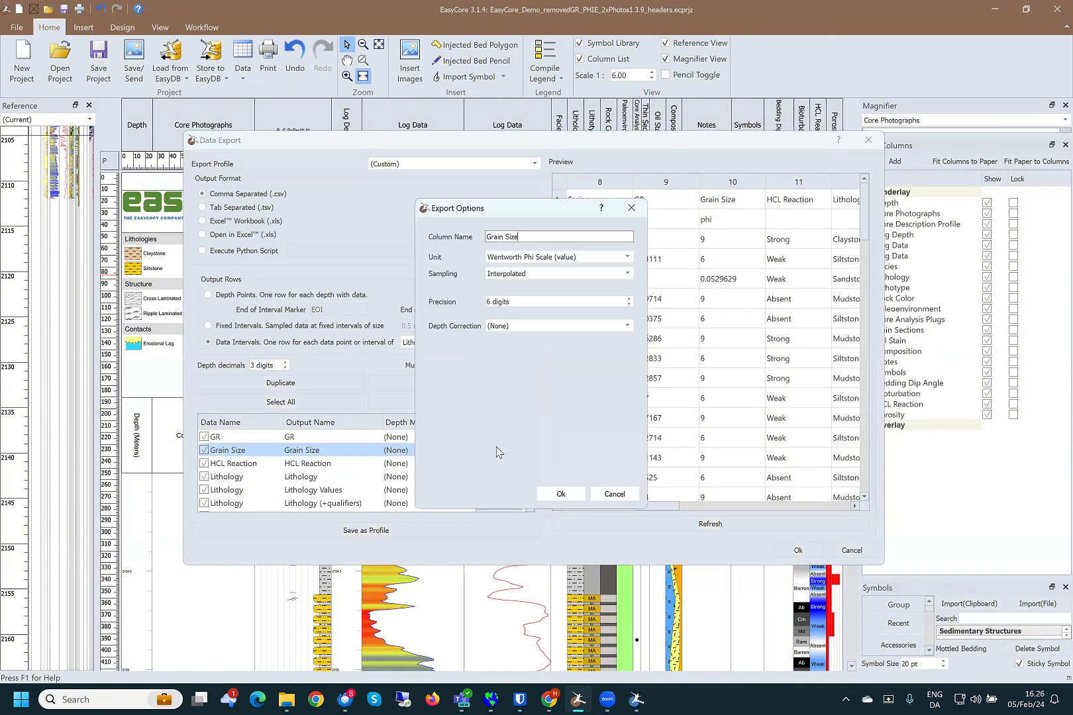
click(586, 258)
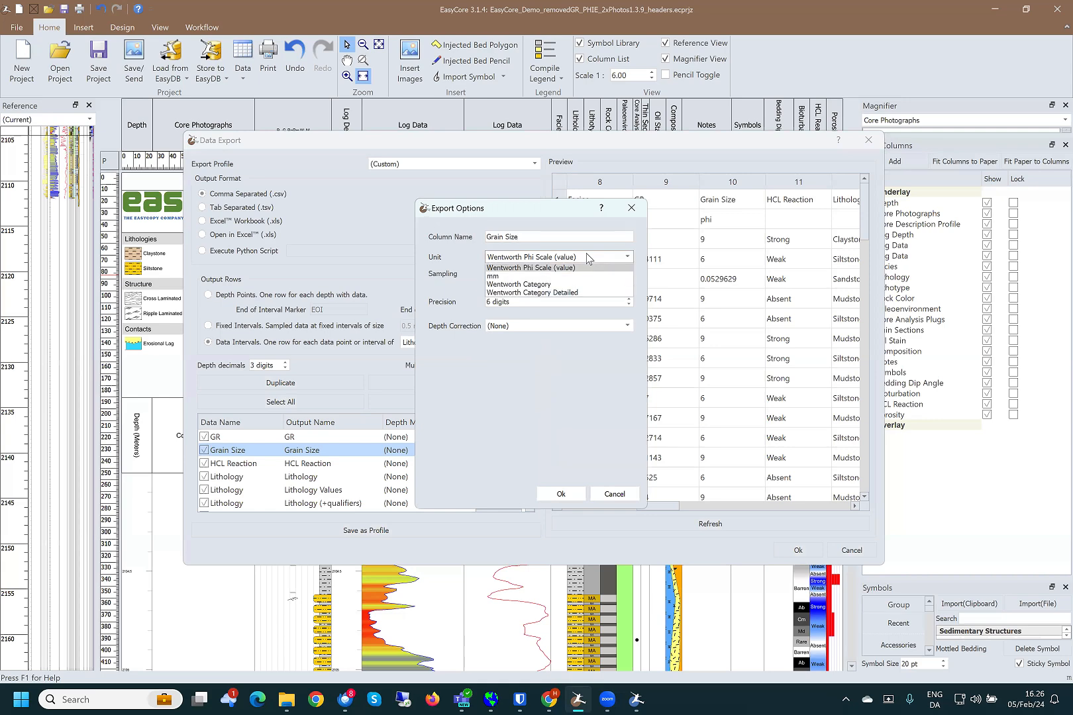
click(517, 276)
click(560, 494)
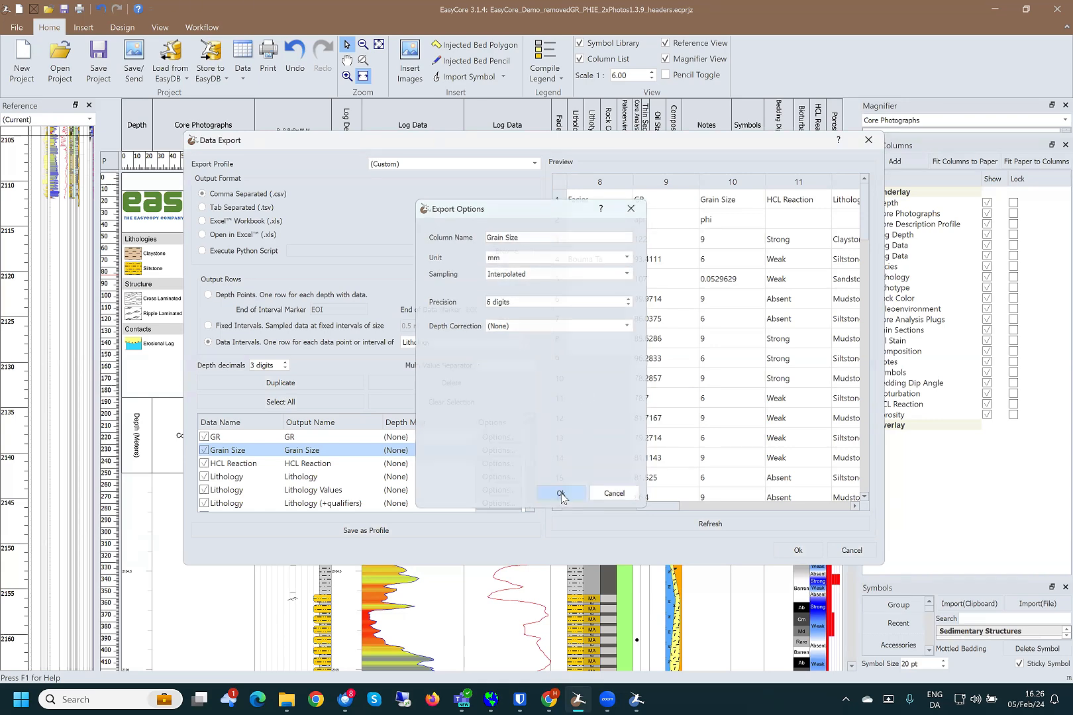
click(703, 523)
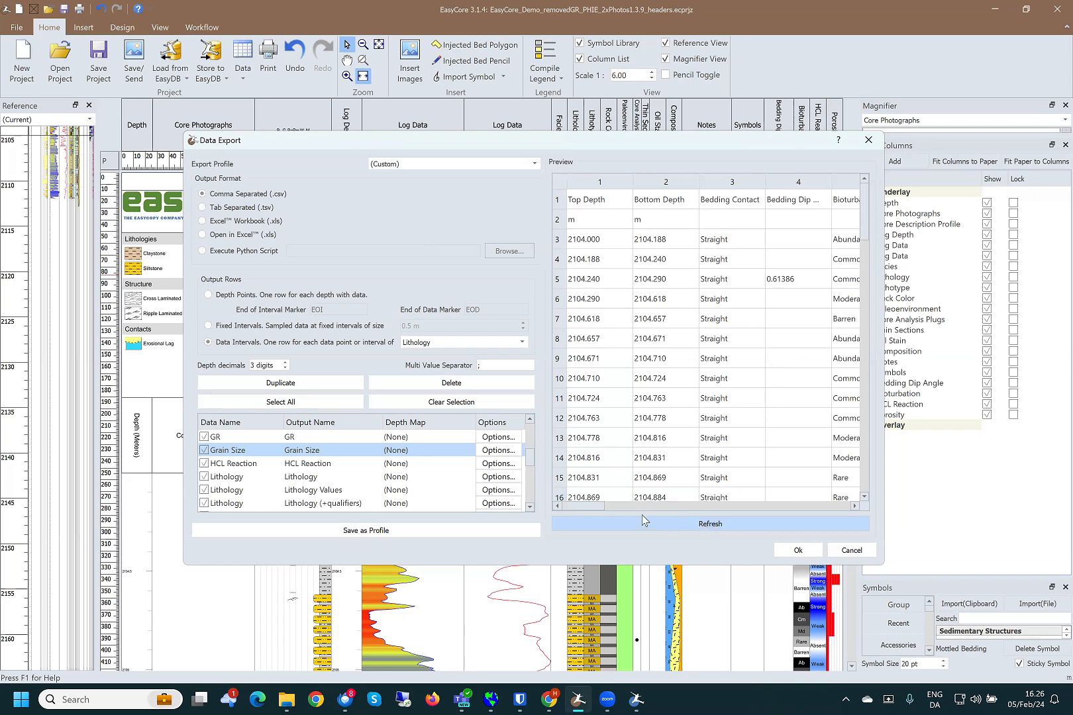
- Examine the Grain Size values in the export preview and close the data export without exporting
drag(590, 507, 611, 510)
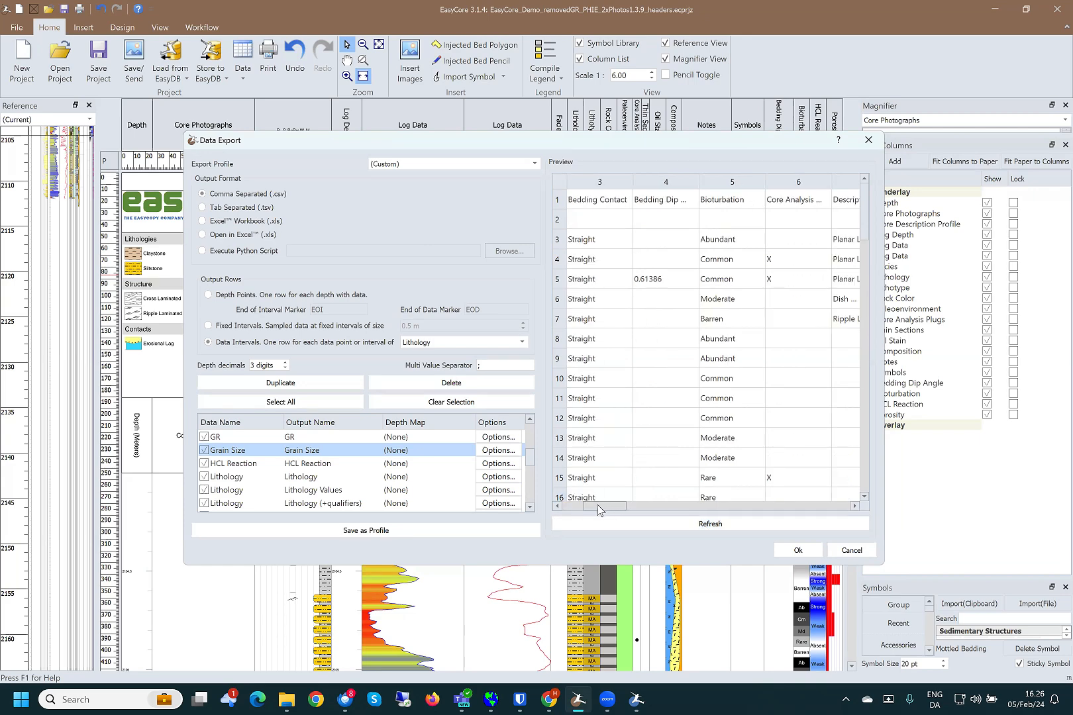
drag(601, 510, 681, 508)
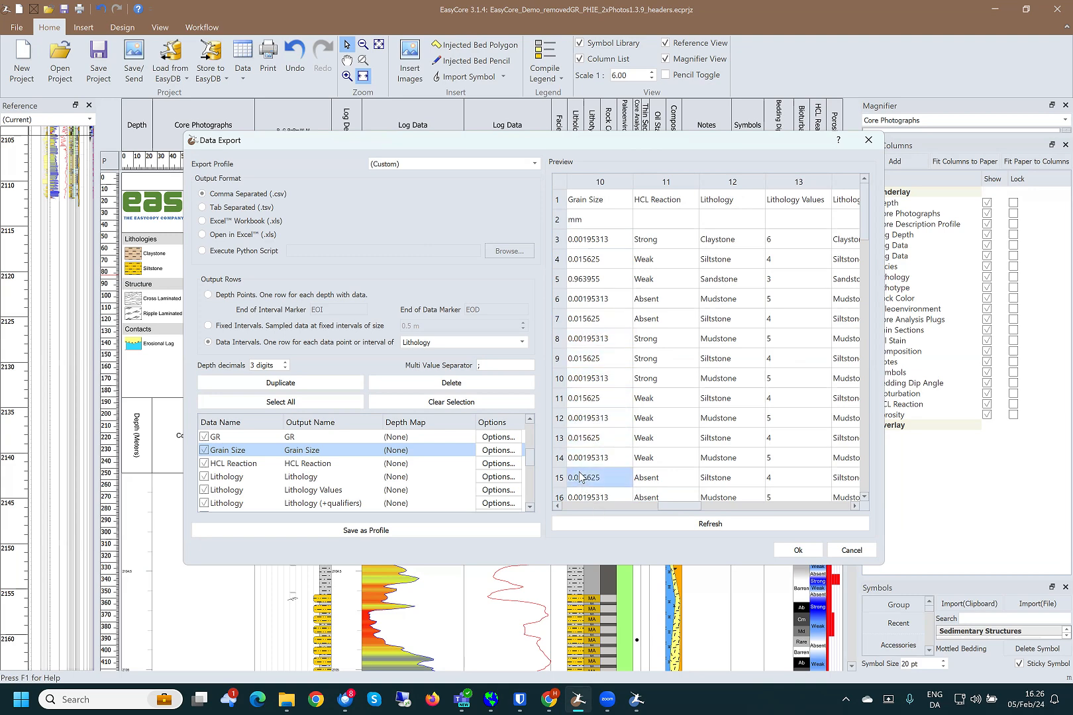
scroll(580, 477, down, 20)
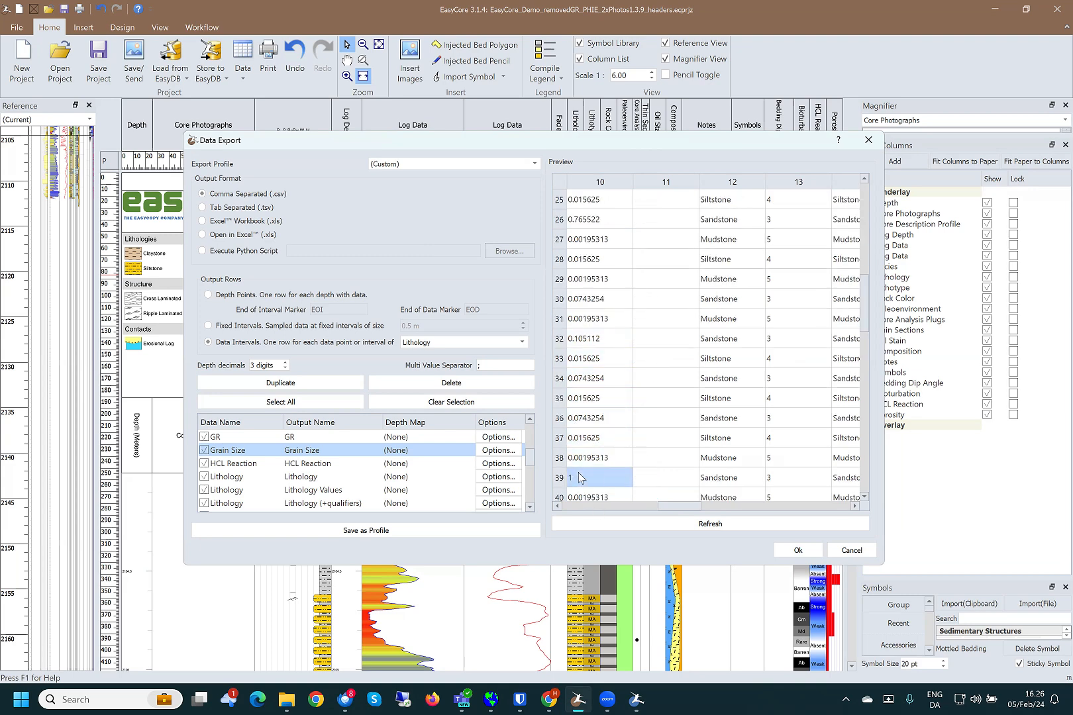
click(853, 556)
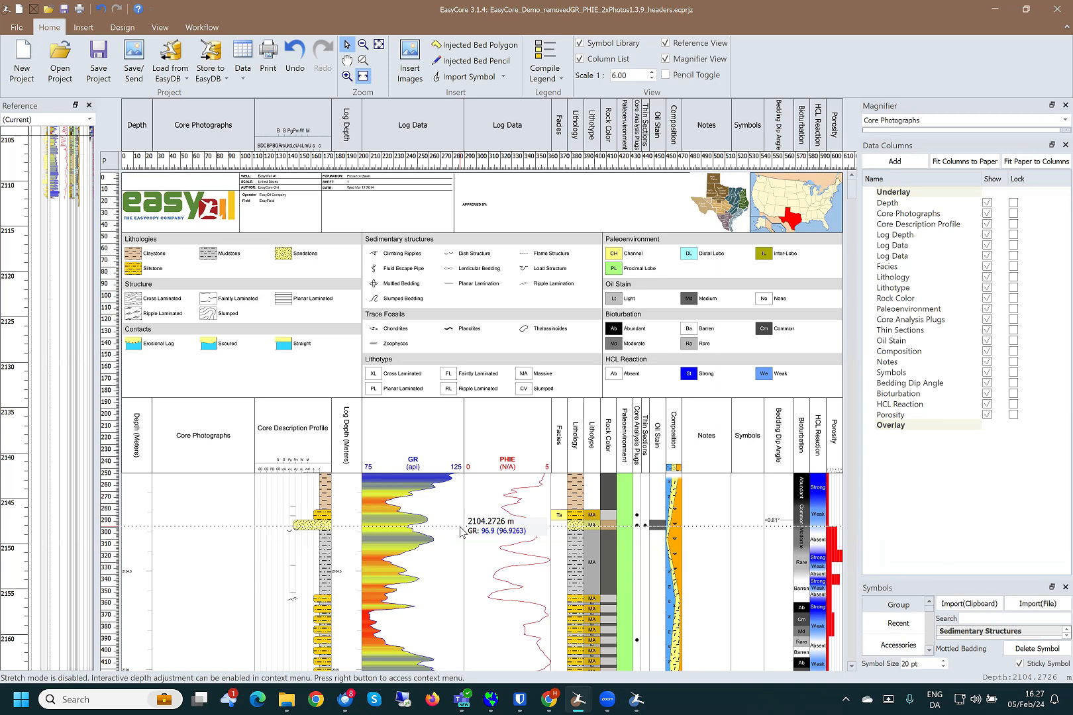
- Start inserting images from files into the Core Photographs column and browse to the Demo > EasyCore Files > Projects folder
right_click(187, 531)
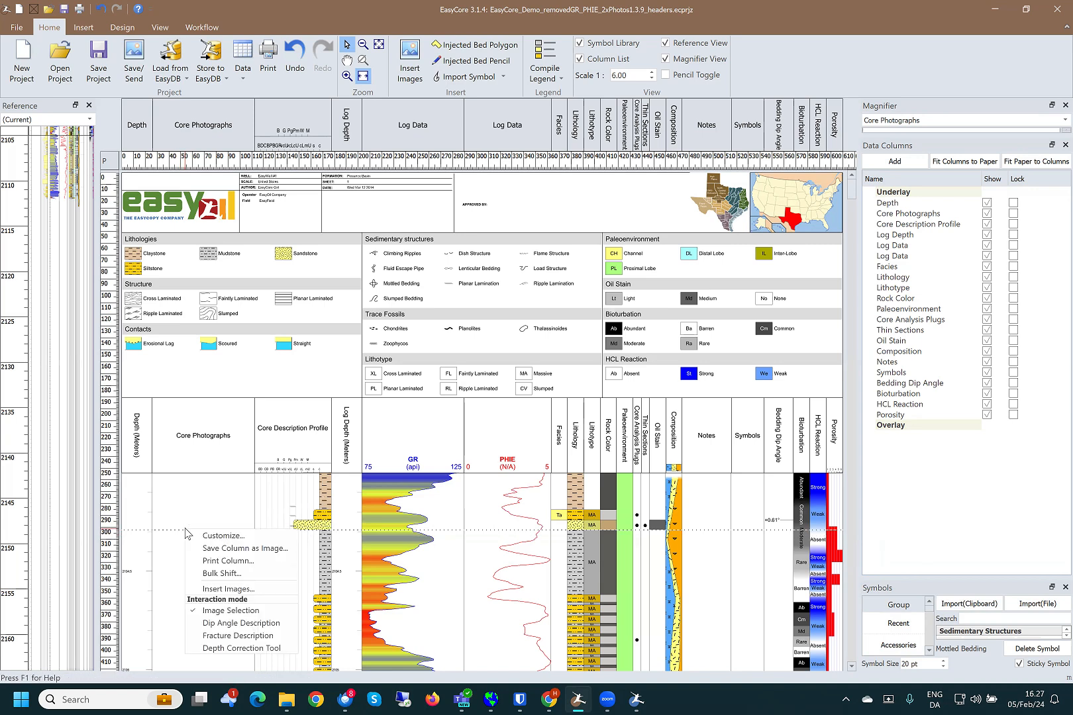
click(230, 587)
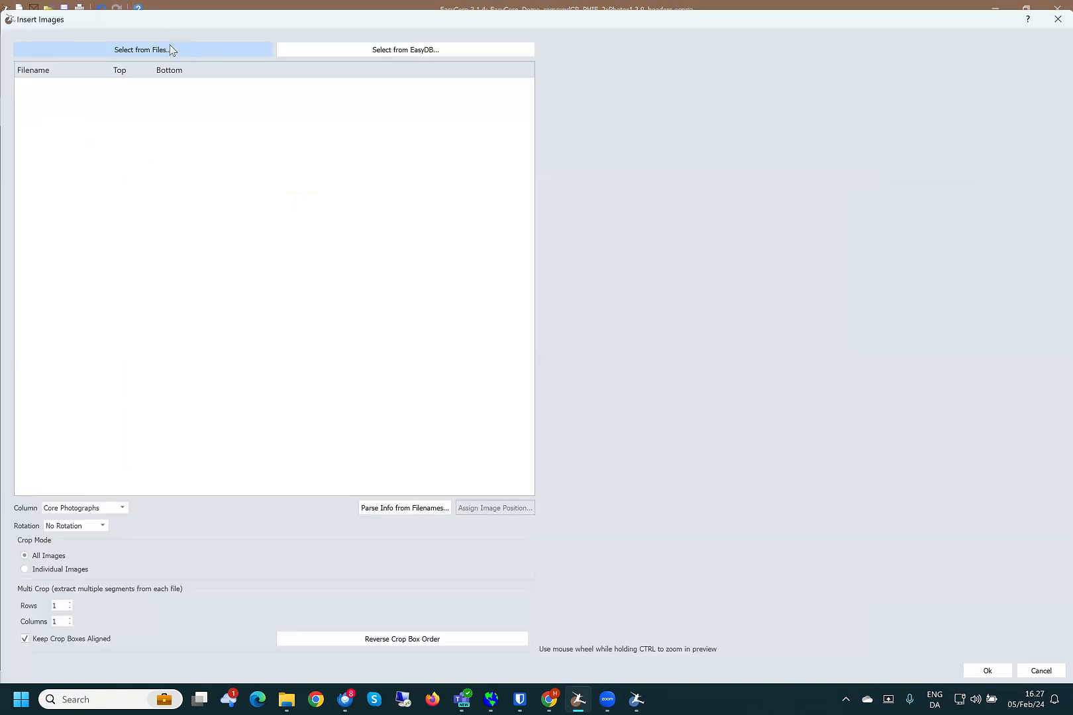
click(170, 52)
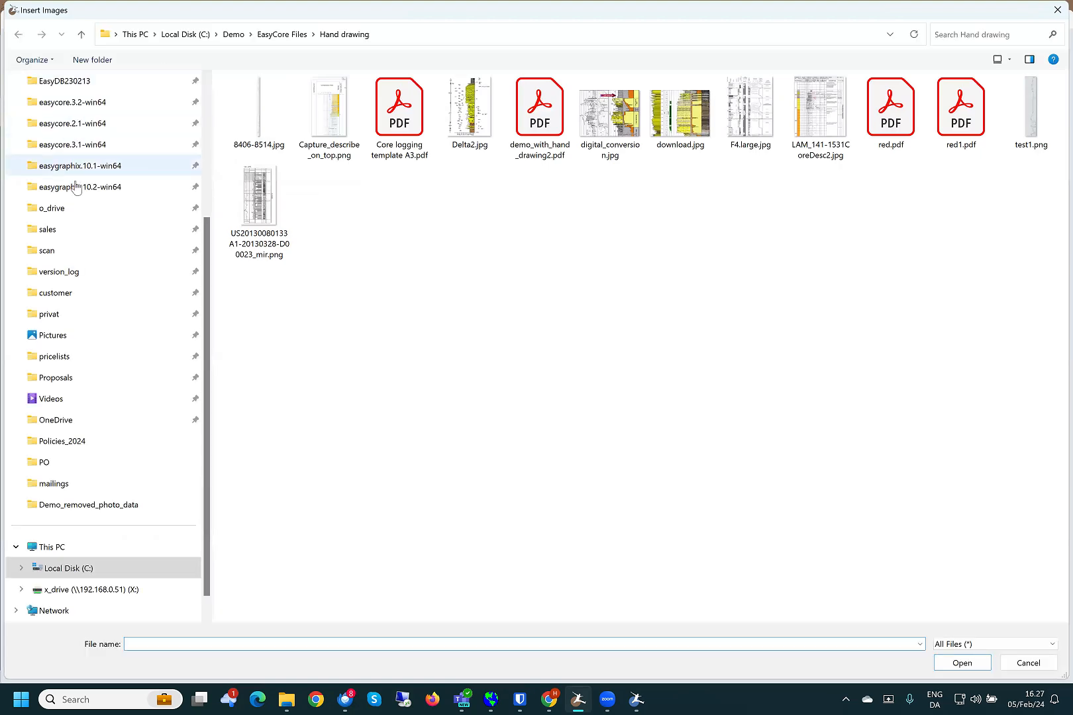
click(74, 236)
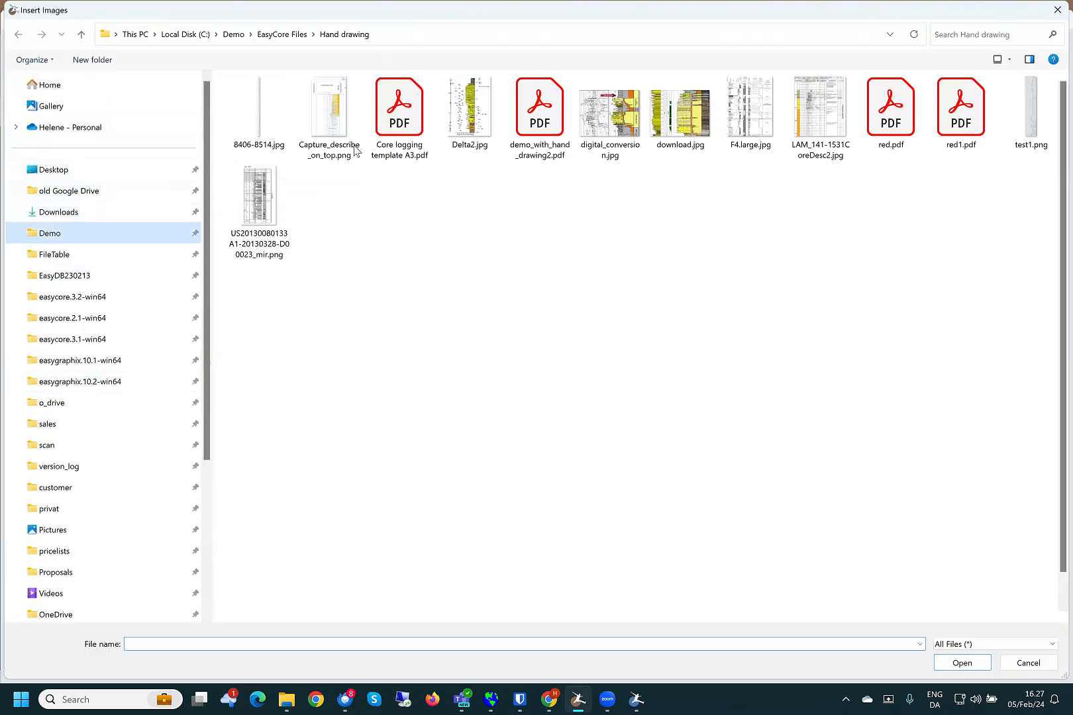
double_click(276, 160)
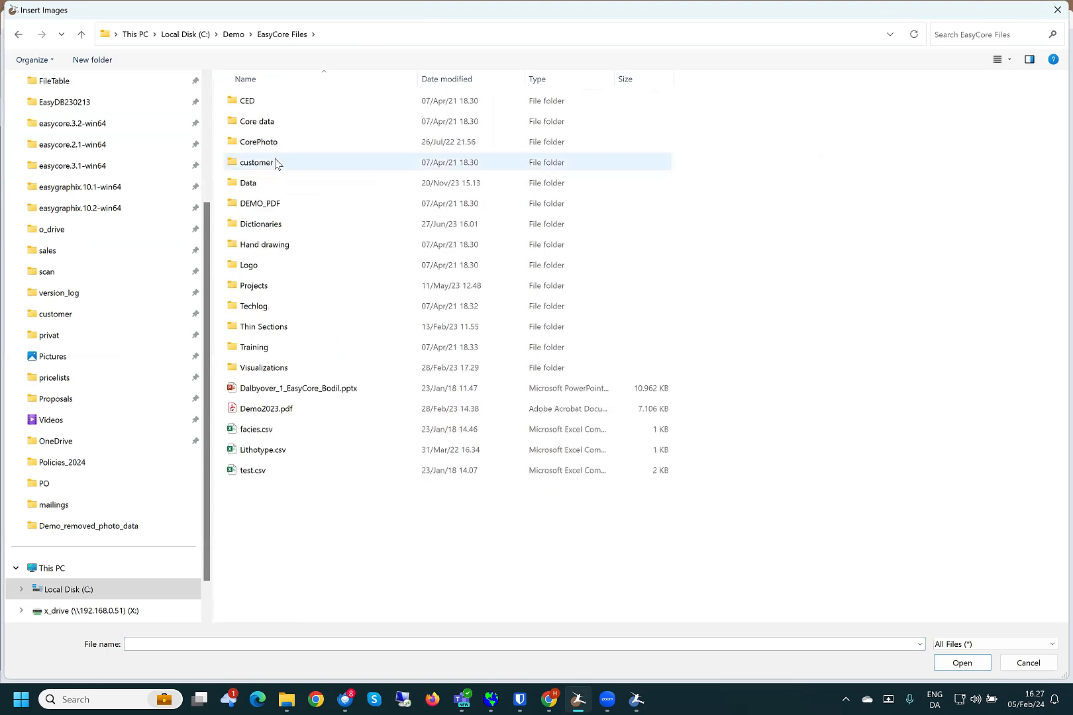
double_click(263, 287)
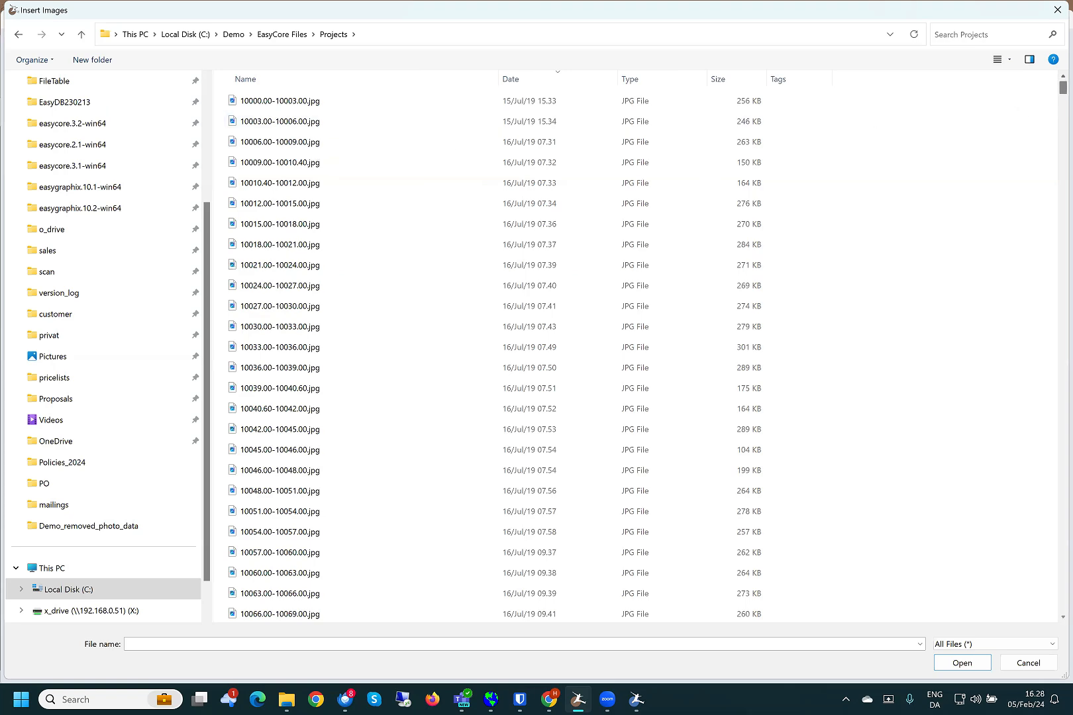
- Load Corephoto2104-2108.jpg and Corephoto2108-2112.jpg from the Demo_removed_photo_data folder for insertion
scroll(376, 275, down, 7)
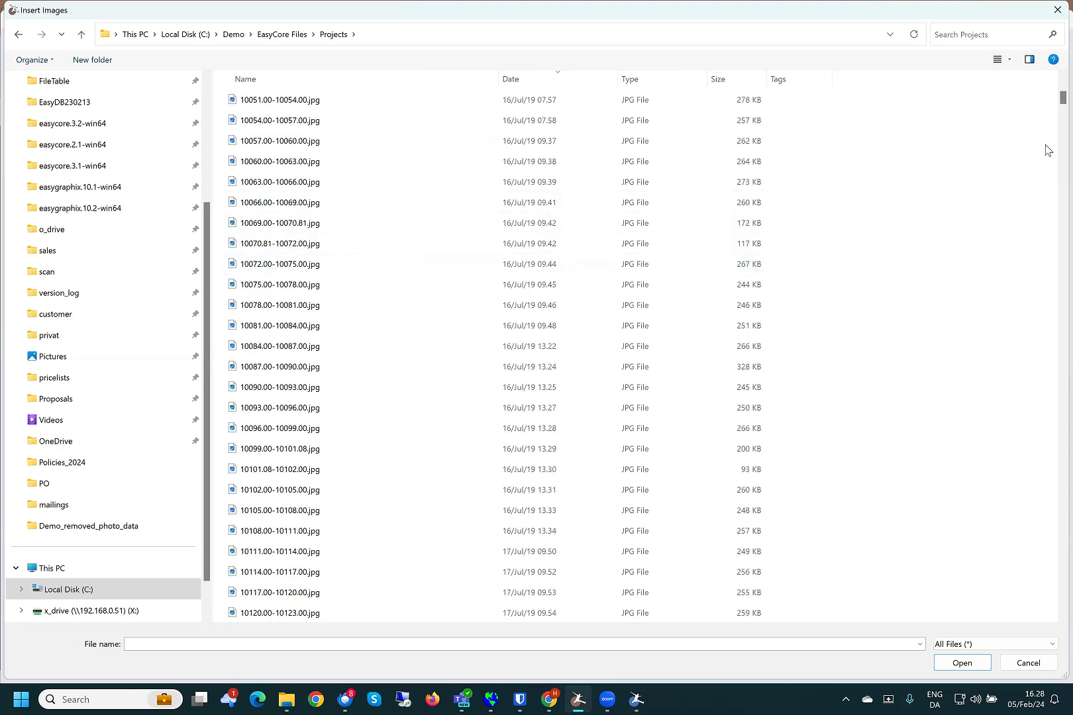
scroll(635, 351, up, 6)
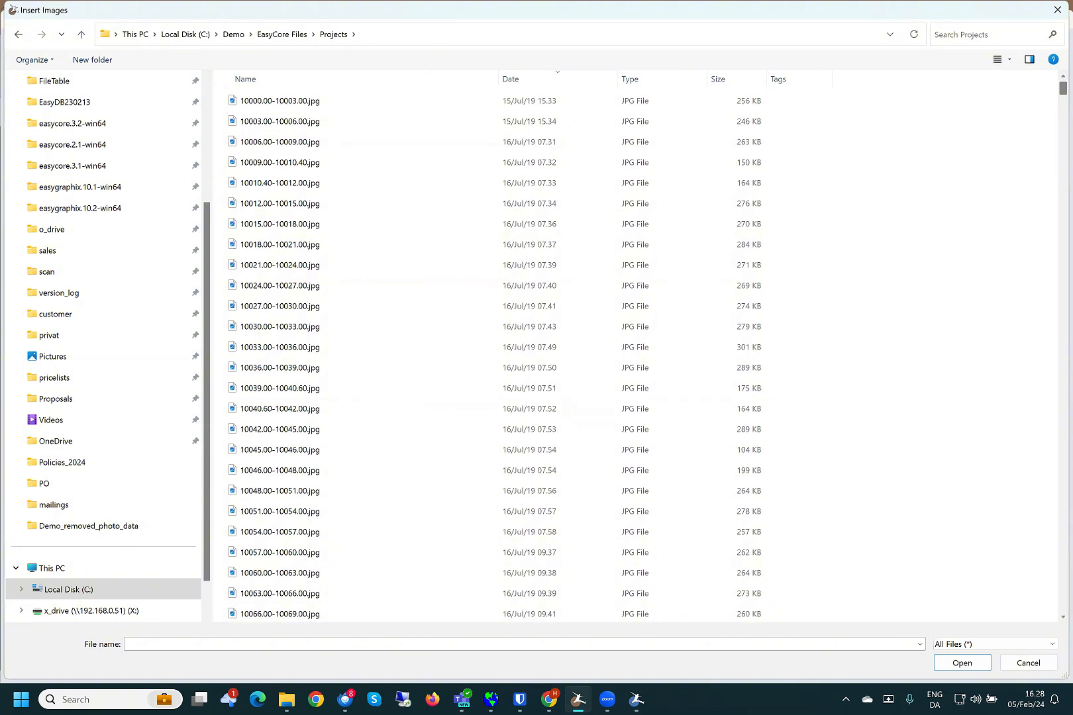
drag(1063, 88, 1063, 604)
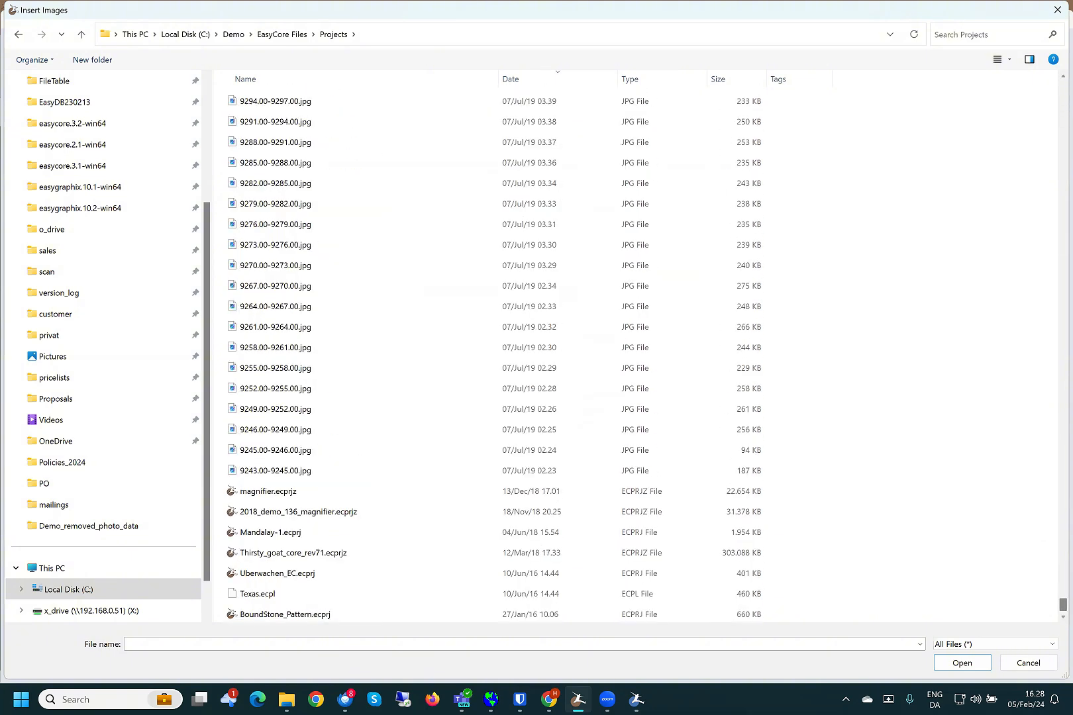
drag(1063, 604, 1021, 92)
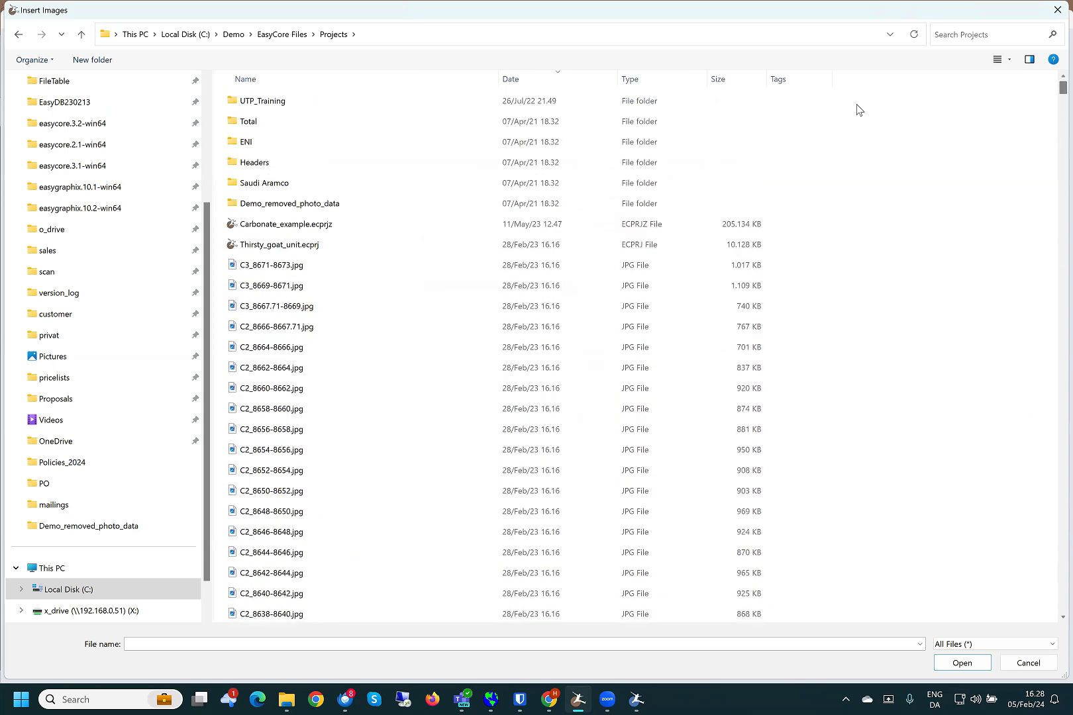
click(303, 204)
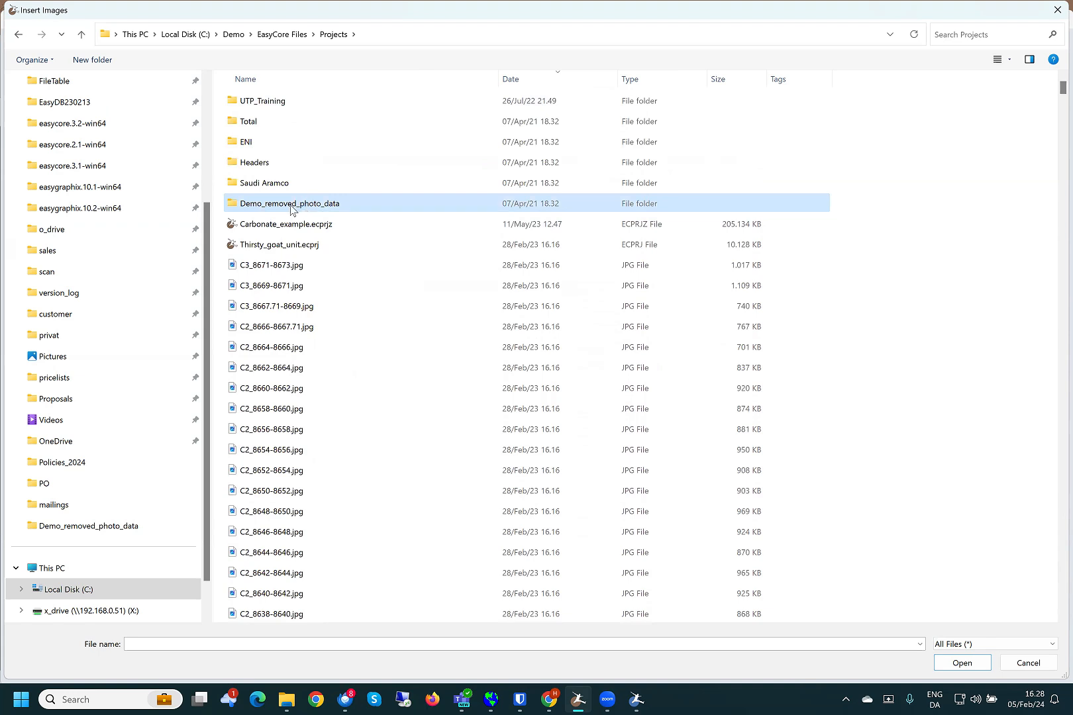
click(280, 145)
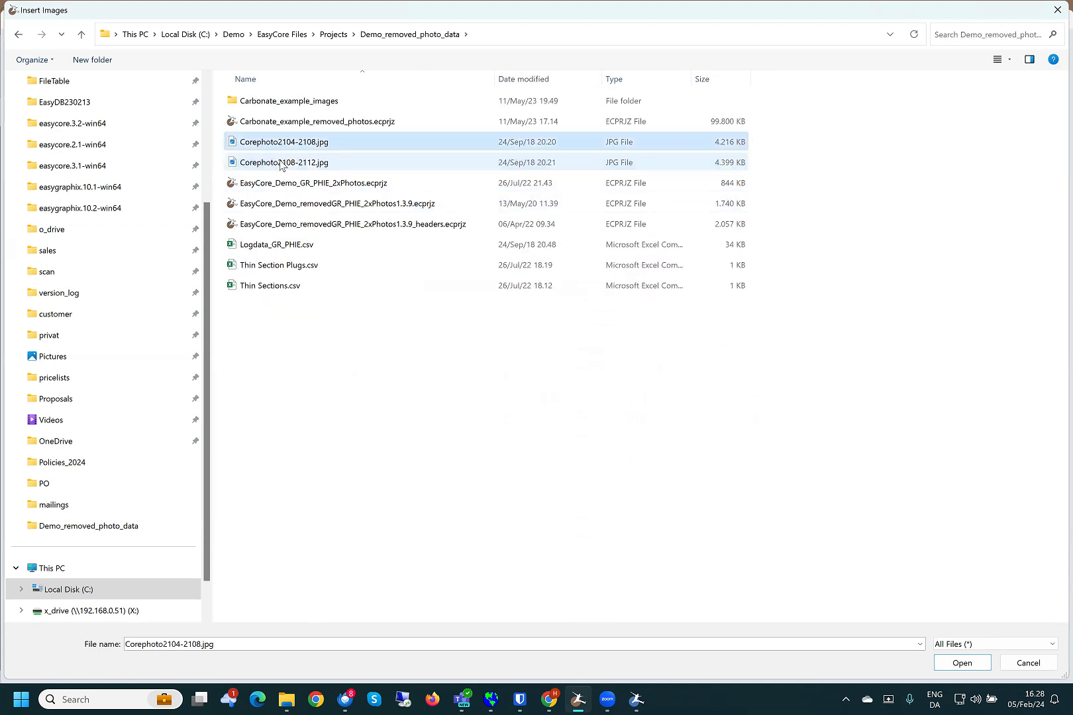
ctrl+click(282, 163)
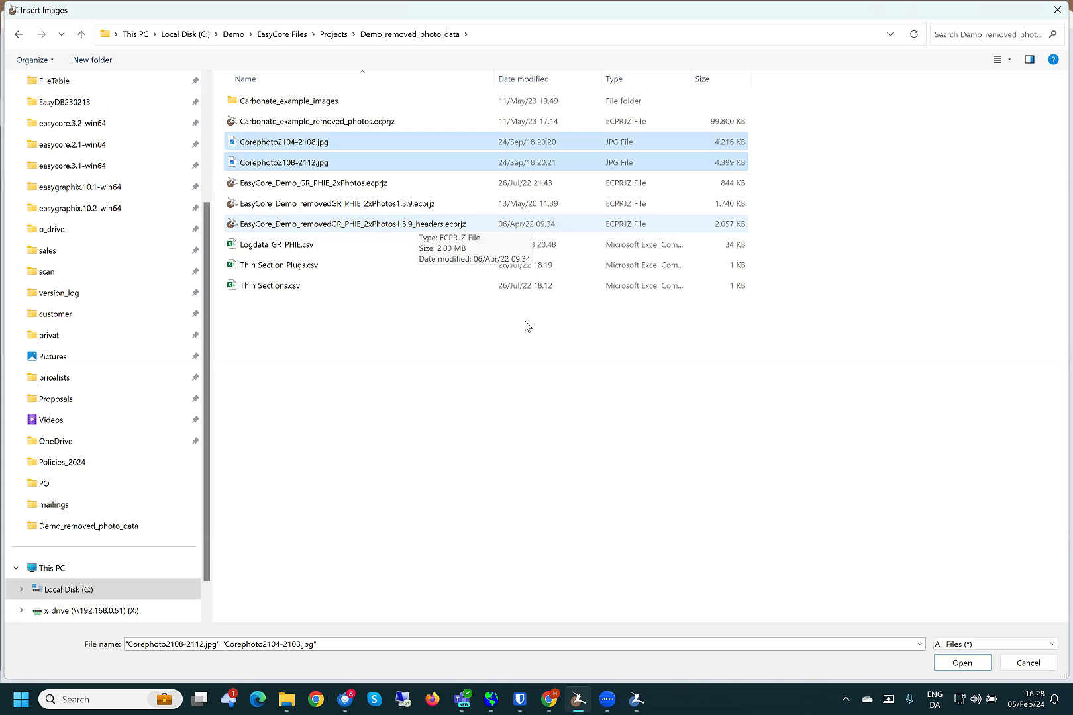
click(955, 664)
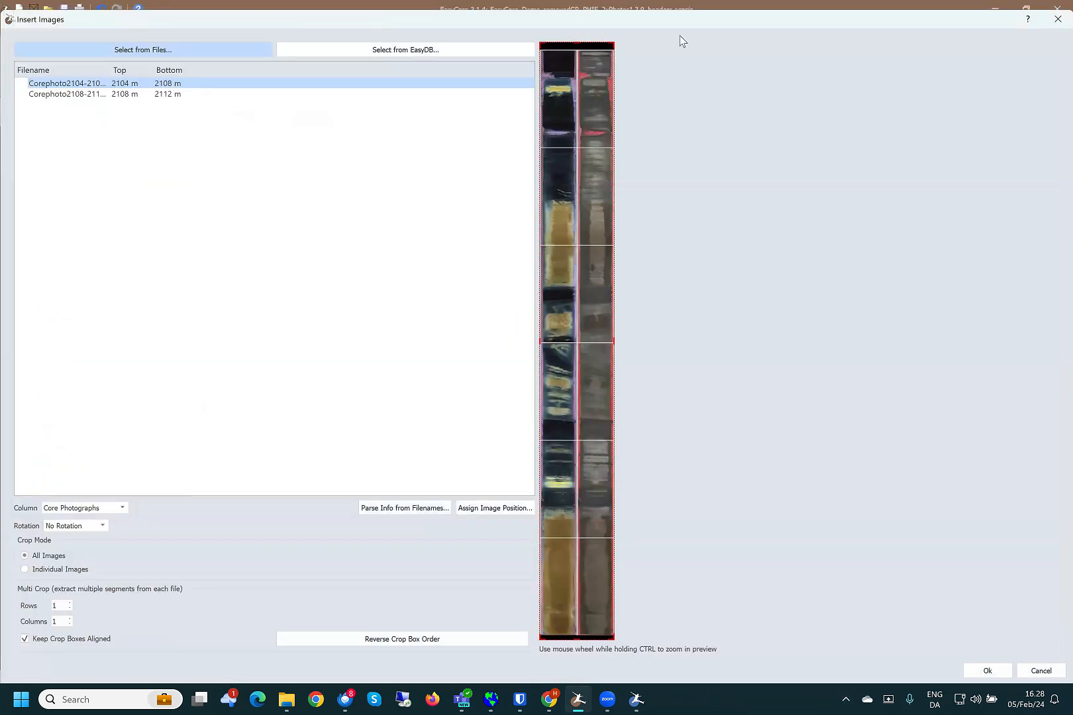
- Crop the black bands off the upper and lower ends of the core photos, using the All Images crop mode
shift+click(126, 95)
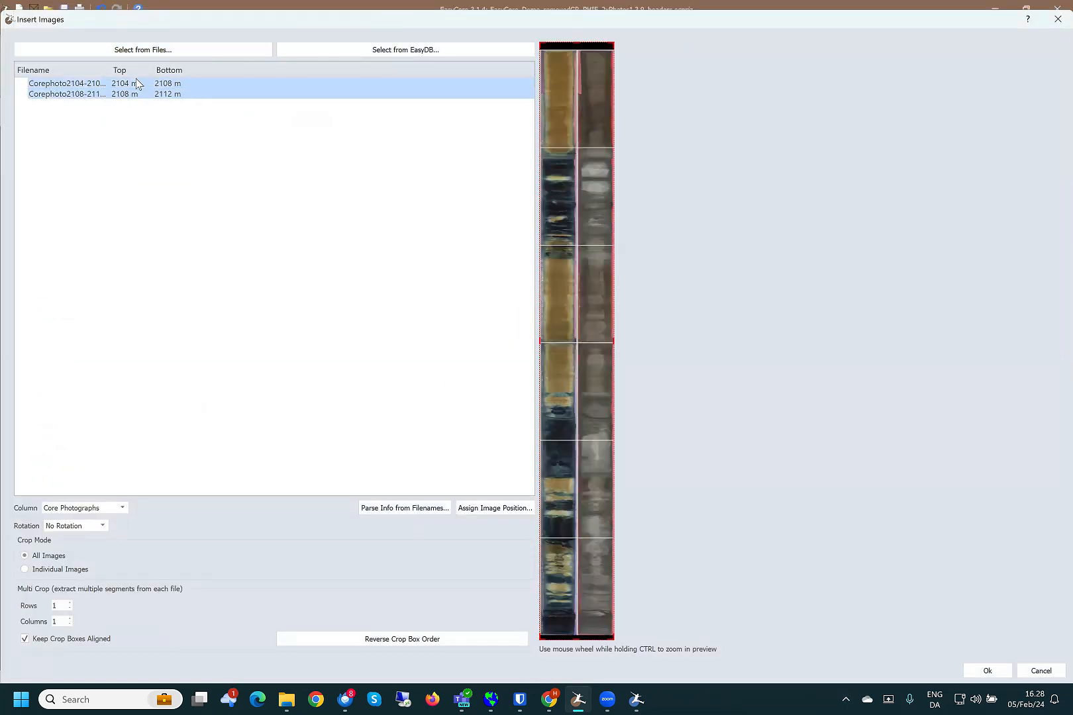
ctrl+click(209, 96)
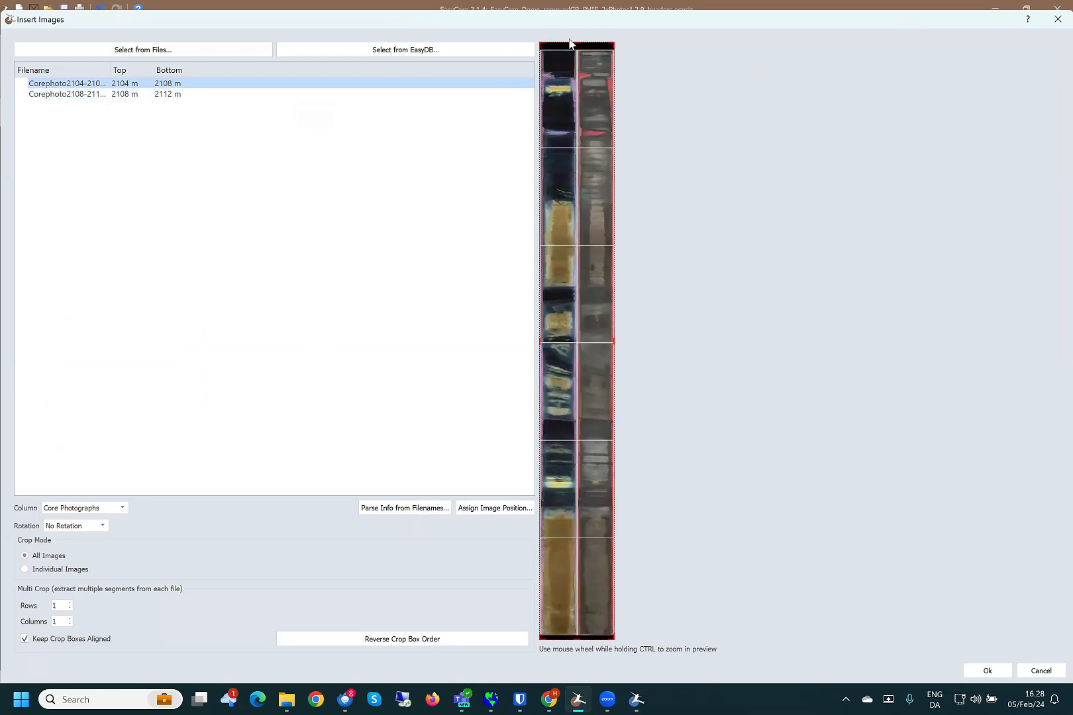
scroll(574, 55, up, 2)
scroll(576, 59, up, 3)
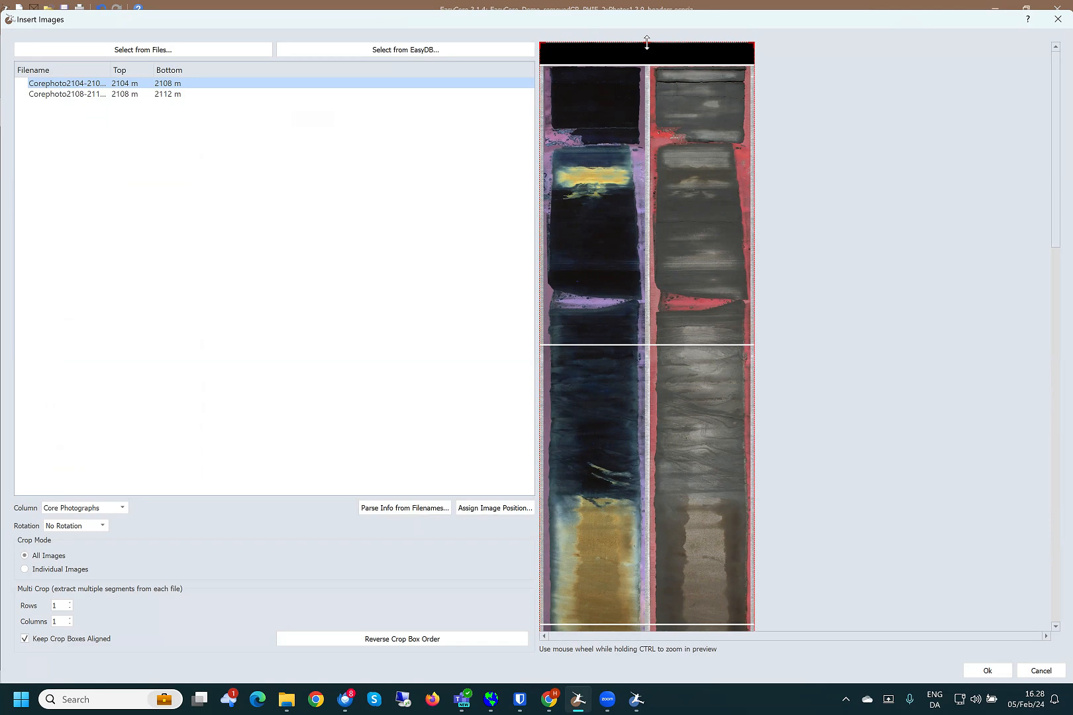
drag(647, 39, 647, 64)
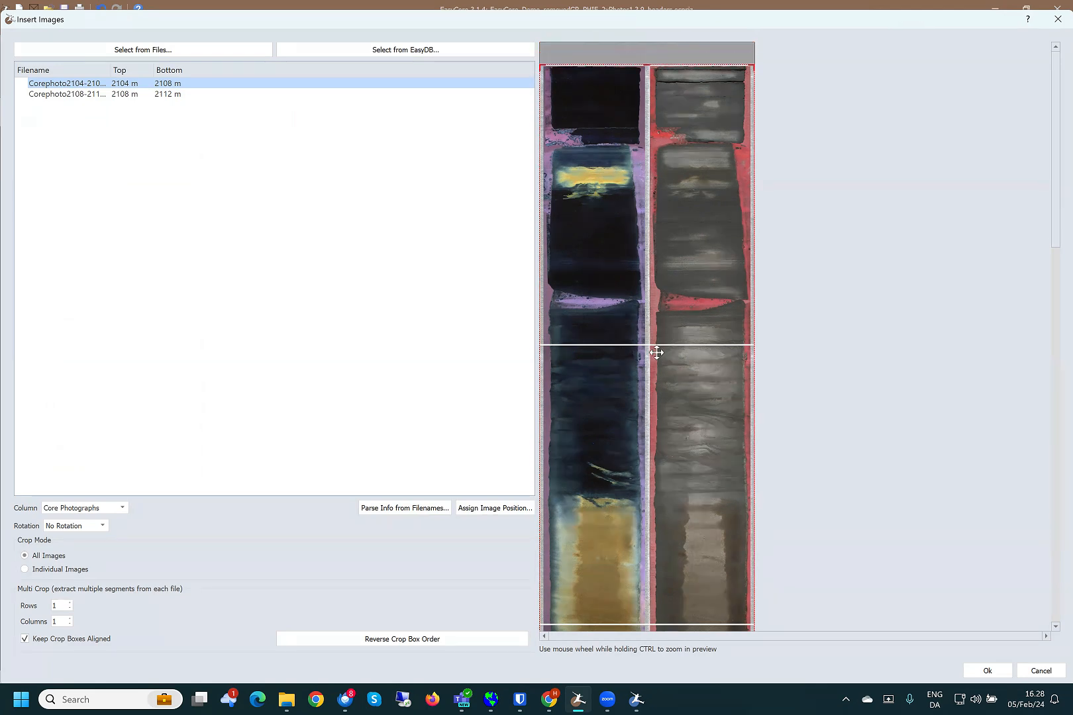
scroll(669, 430, down, 5)
drag(650, 628, 648, 620)
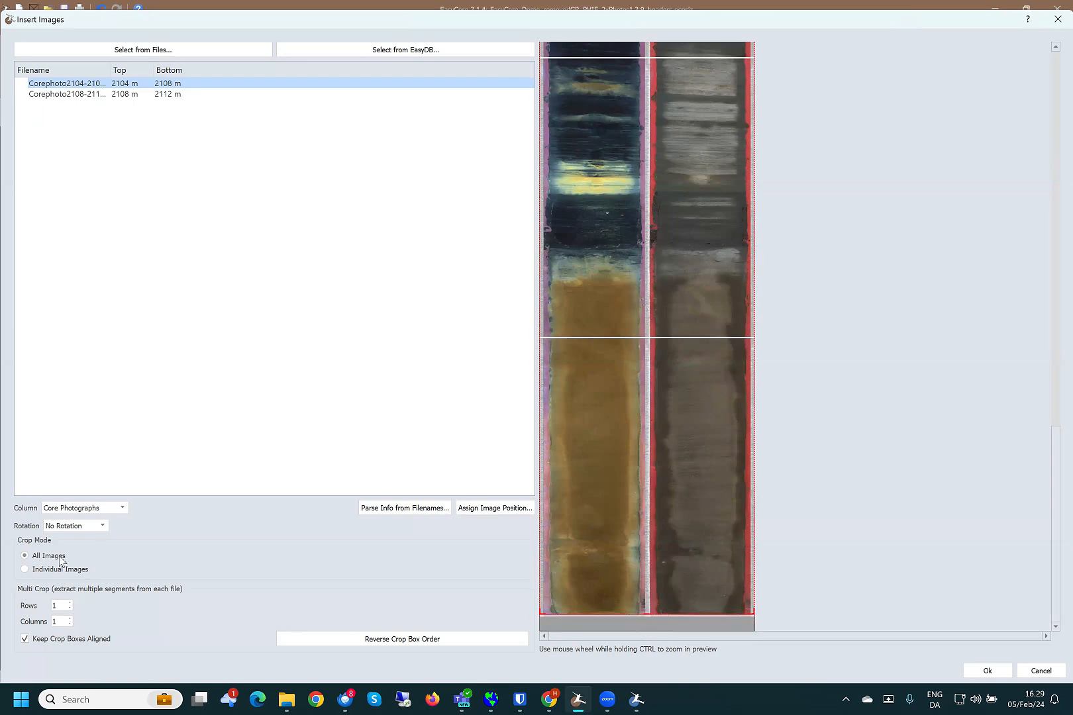
- Check the crop on Corephoto2108-2112.jpg, widen the Filename column to show full names, and insert both photos into the Core Photographs column
click(156, 94)
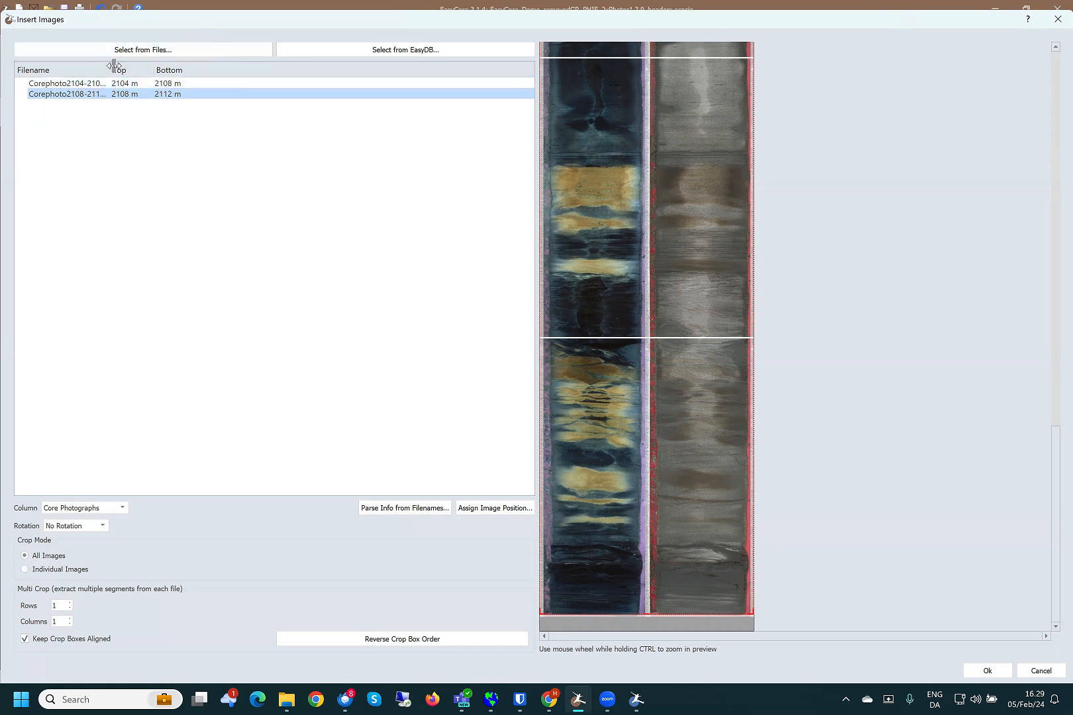
drag(112, 67, 151, 67)
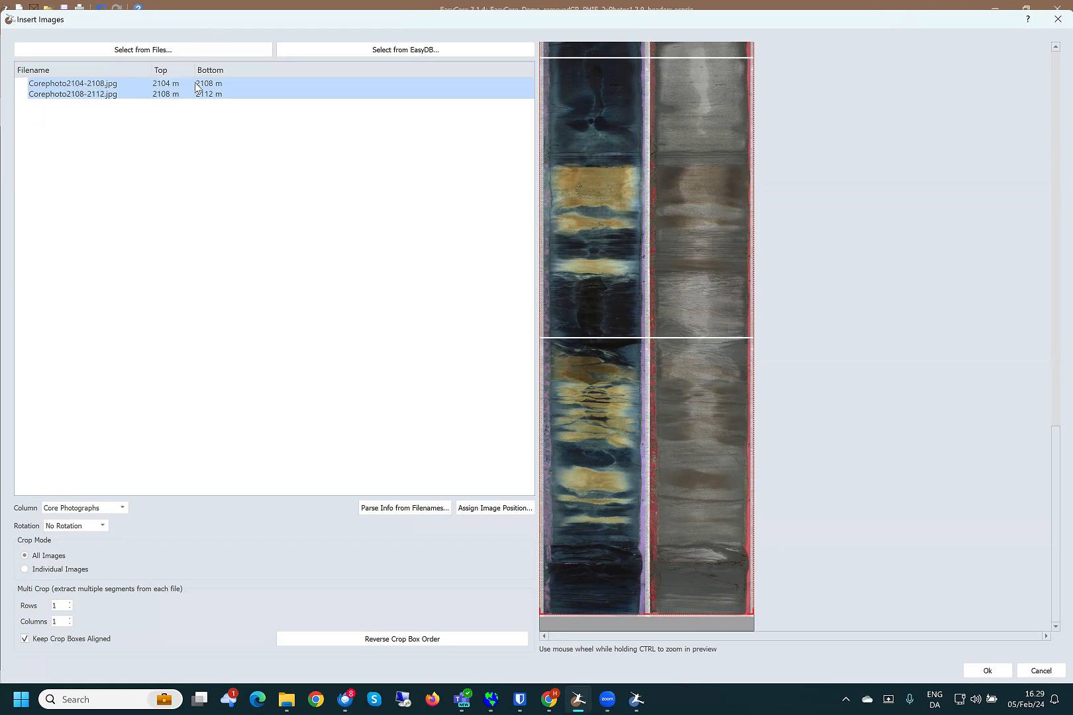
click(987, 670)
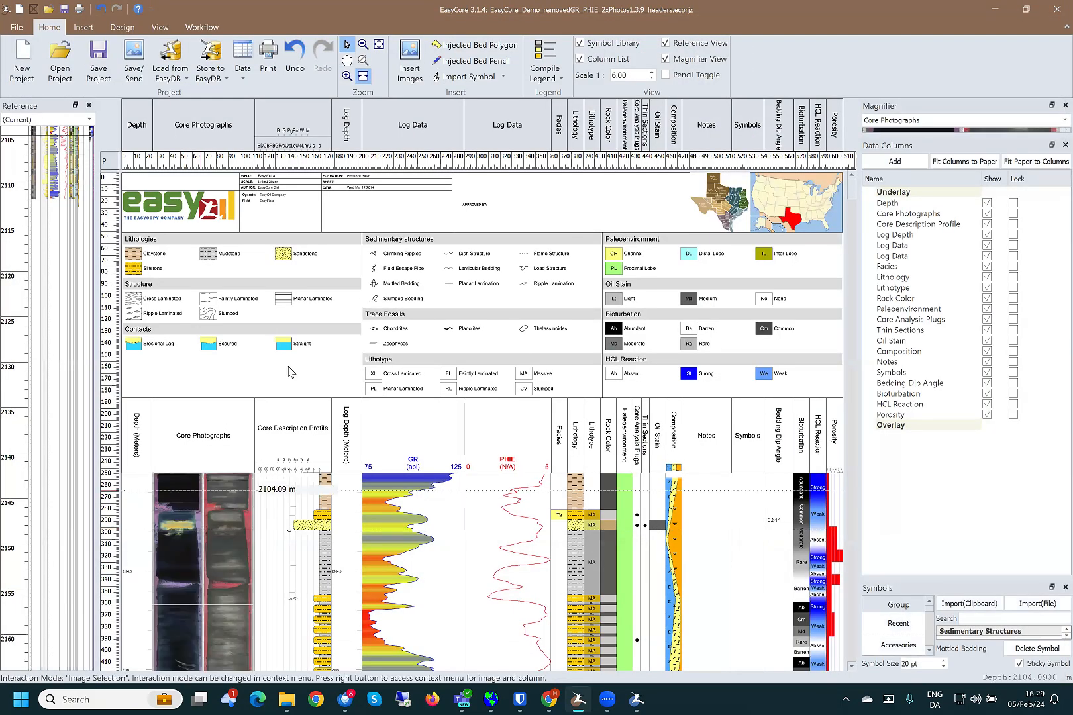
- Examine the inserted core photographs alongside the log columns from the header down to the end of the core
scroll(197, 518, down, 3)
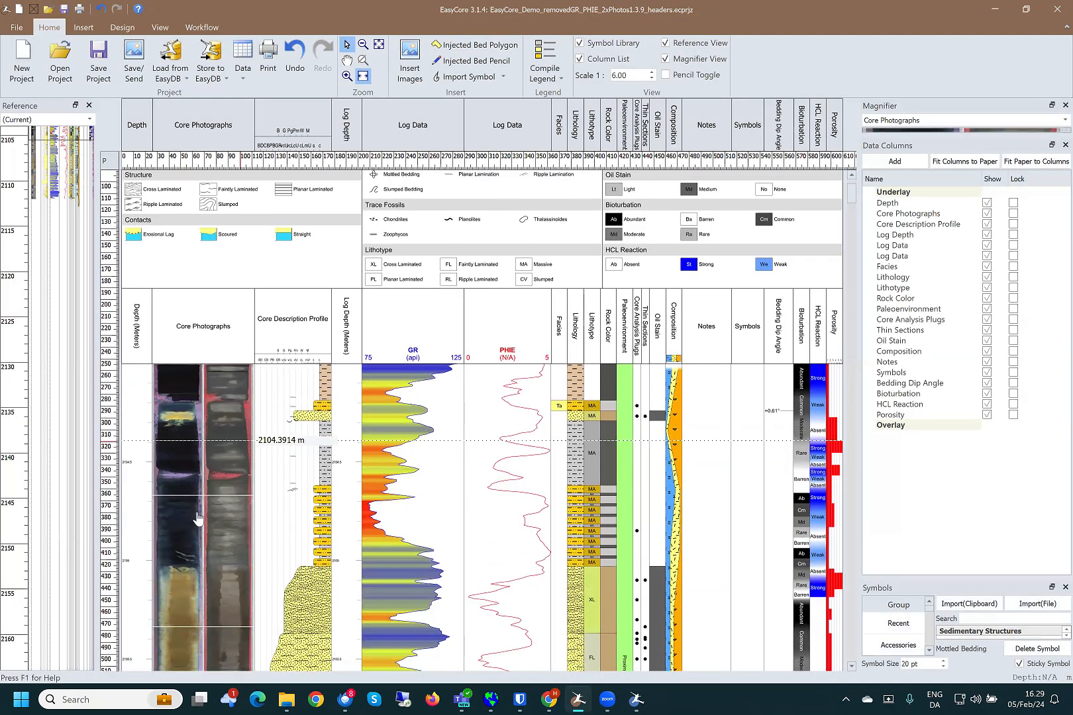
scroll(197, 518, down, 10)
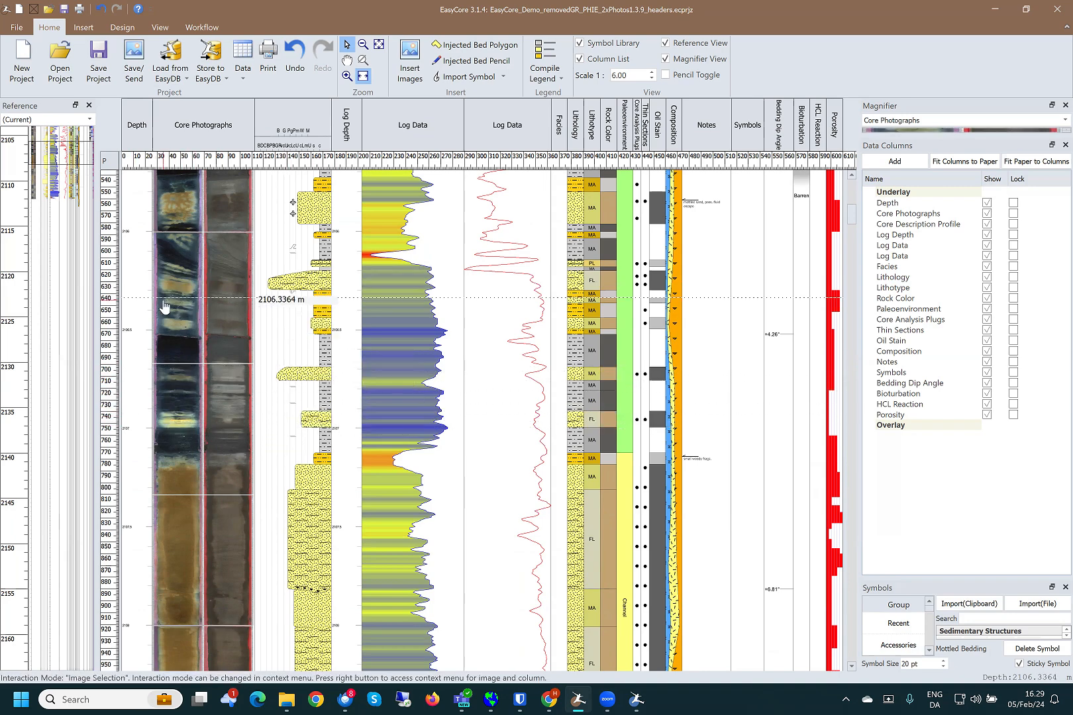
scroll(164, 306, up, 5)
scroll(164, 306, up, 2)
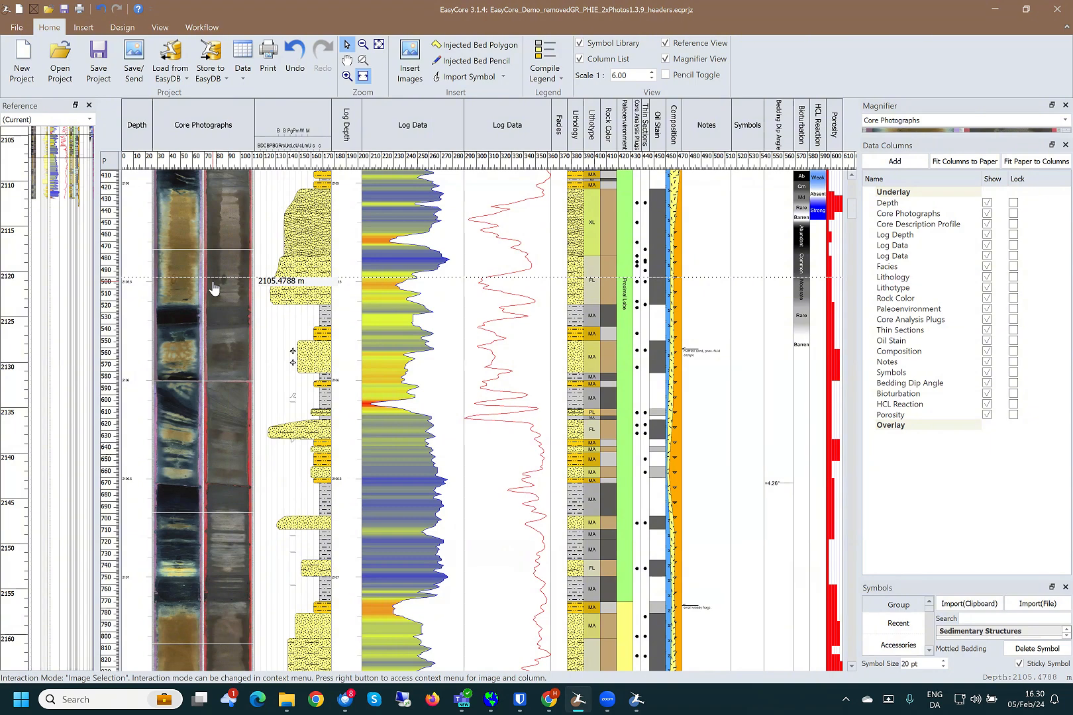
scroll(173, 490, down, 3)
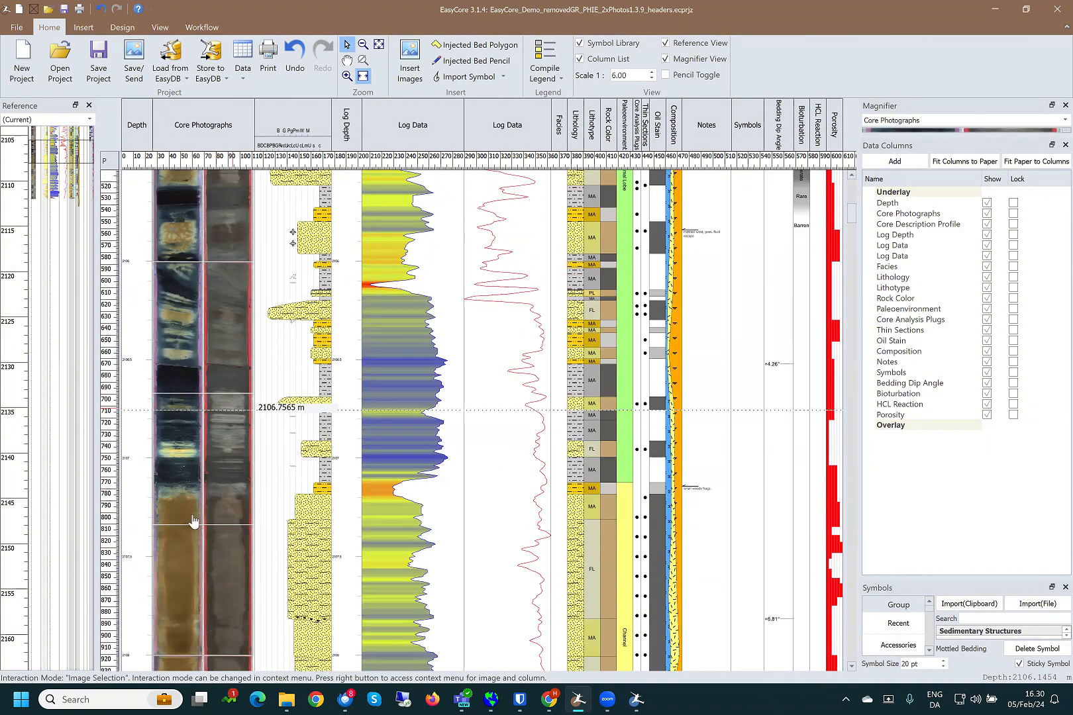
scroll(192, 521, down, 20)
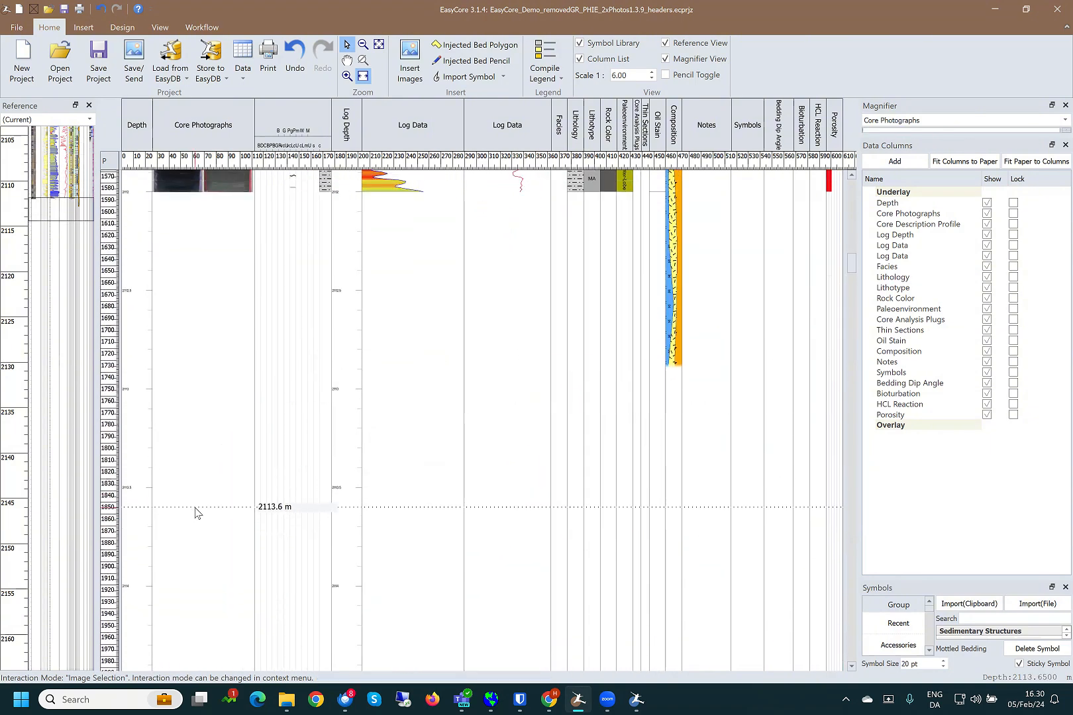
scroll(195, 513, up, 1)
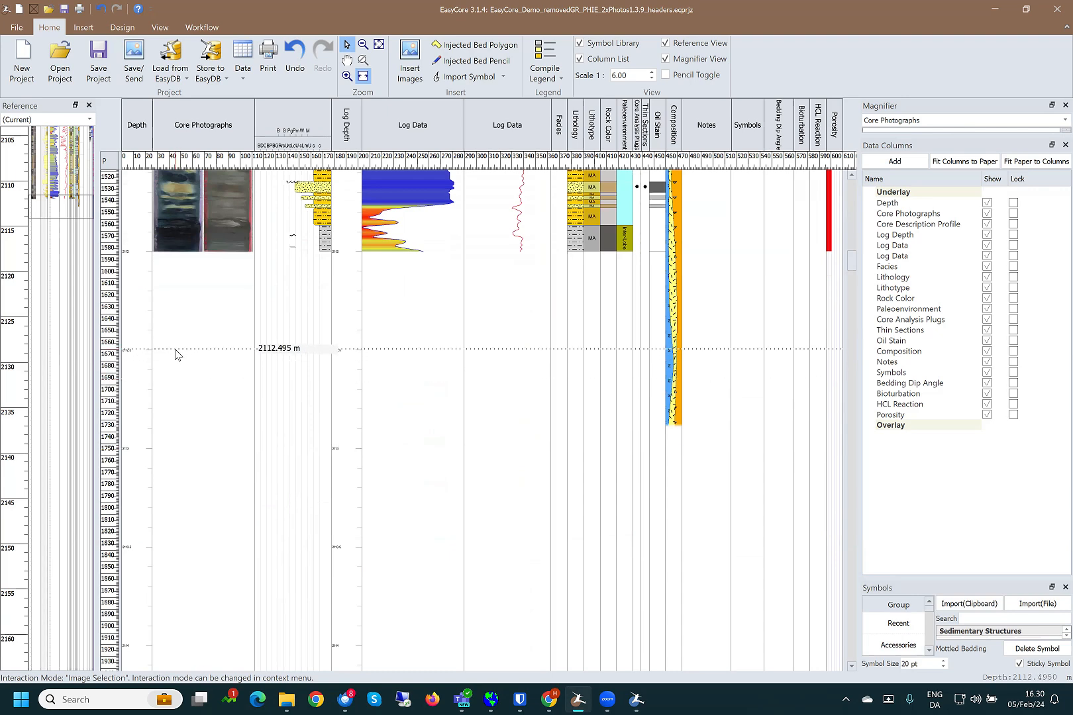
- Start inserting images in the empty Core Photographs interval near 2112.5 m and load Maersk_4.png from the CorePhoto folder
scroll(137, 354, up, 3)
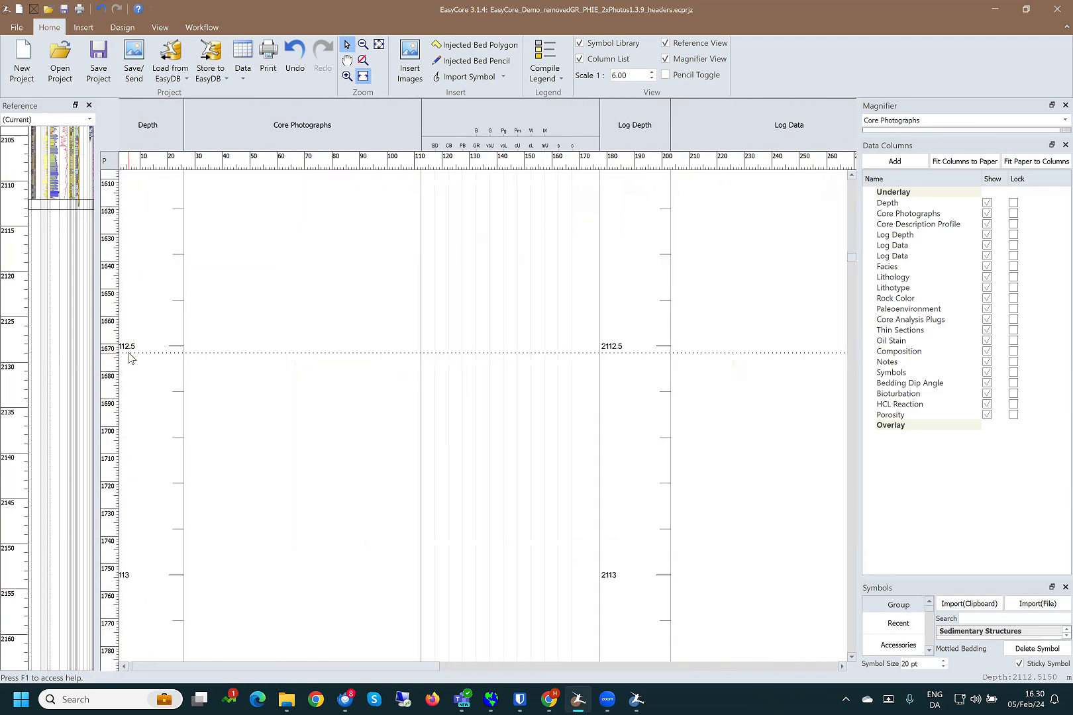
drag(146, 666, 135, 665)
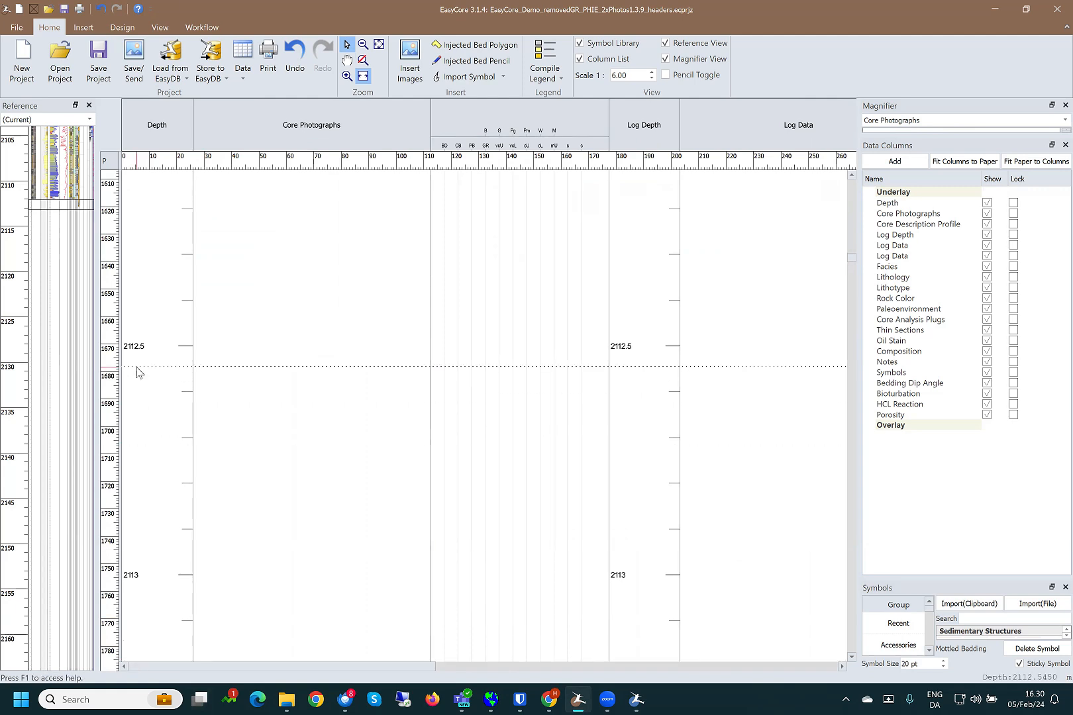
right_click(284, 370)
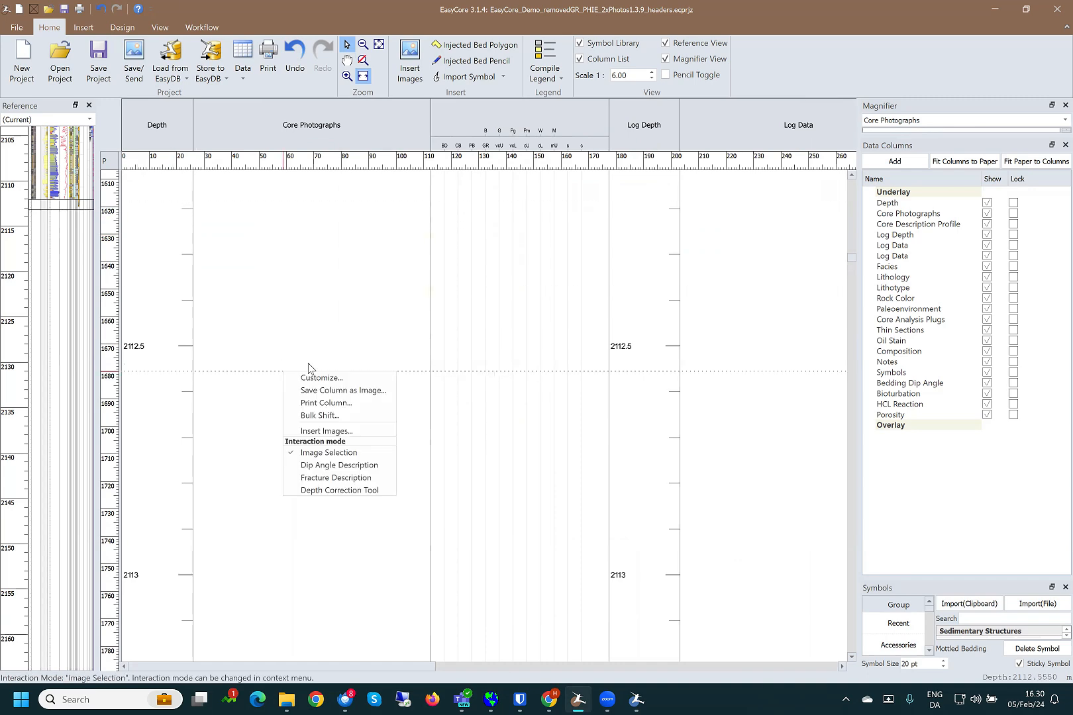
click(328, 430)
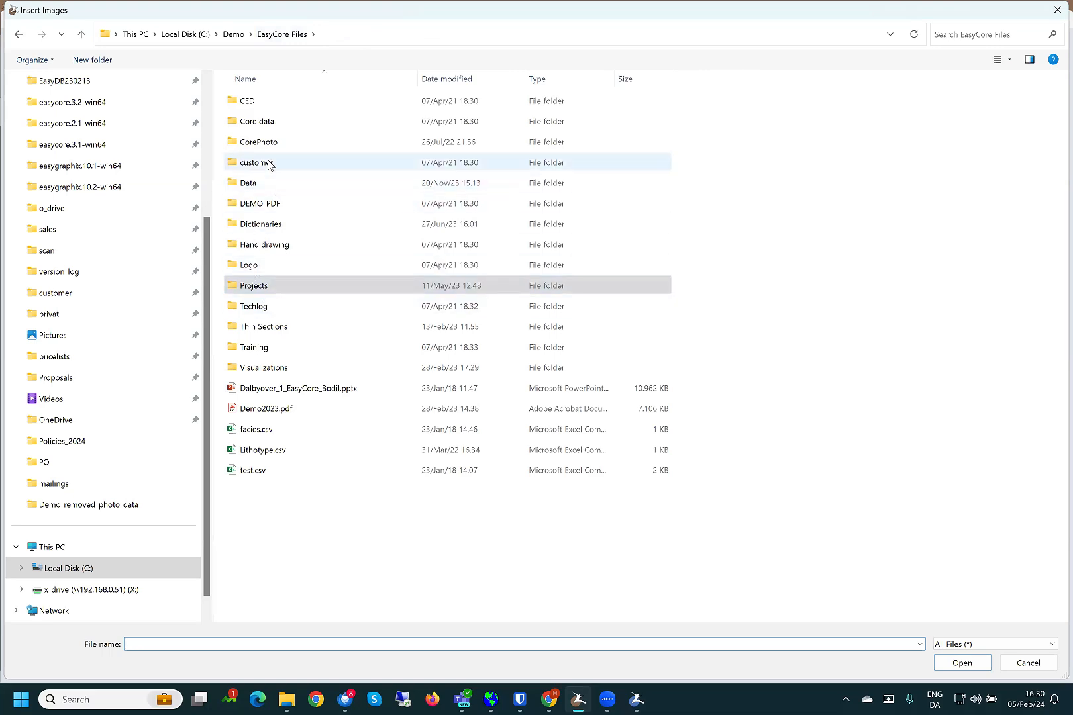
click(269, 143)
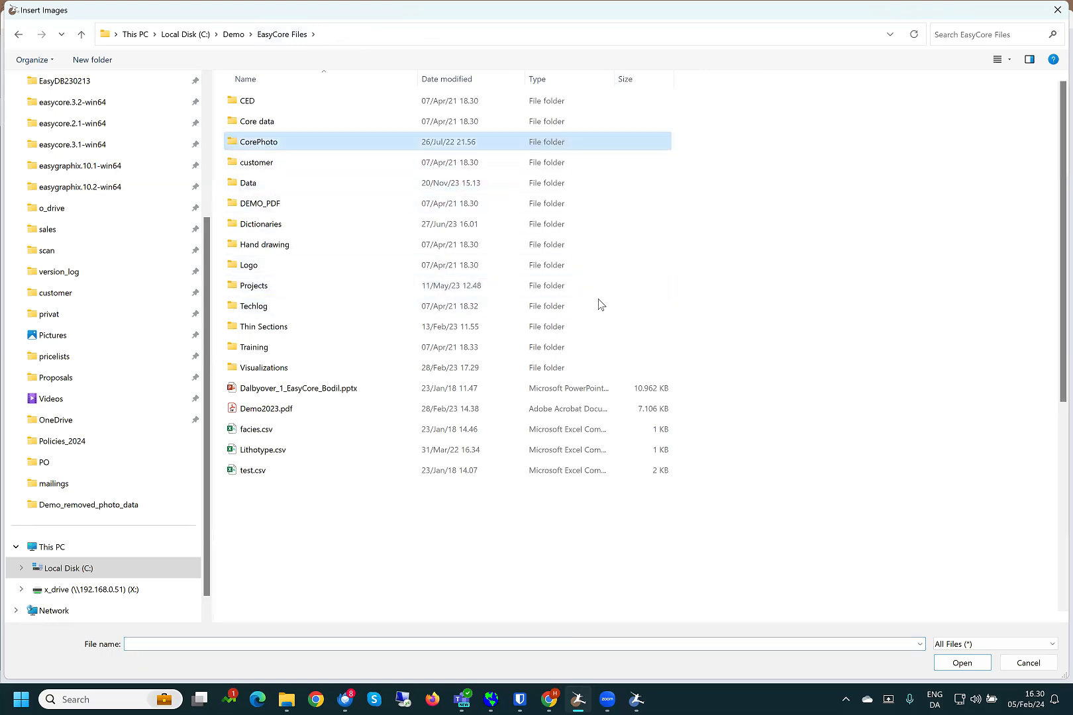
key(Return)
scroll(892, 464, down, 5)
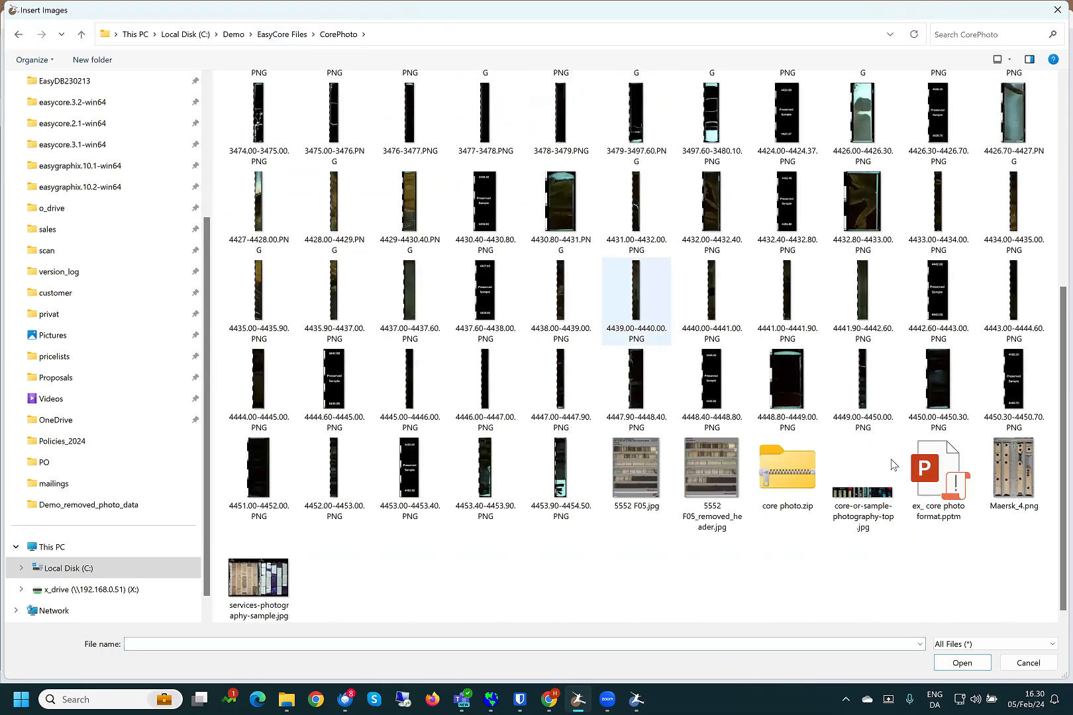
click(1022, 466)
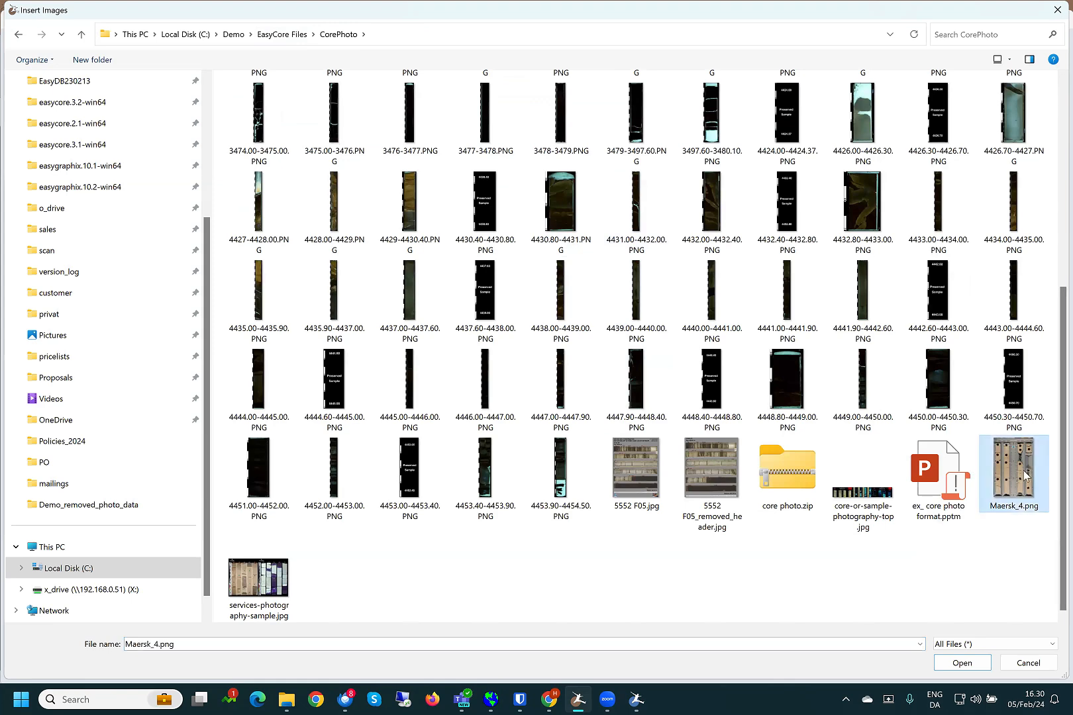
click(963, 664)
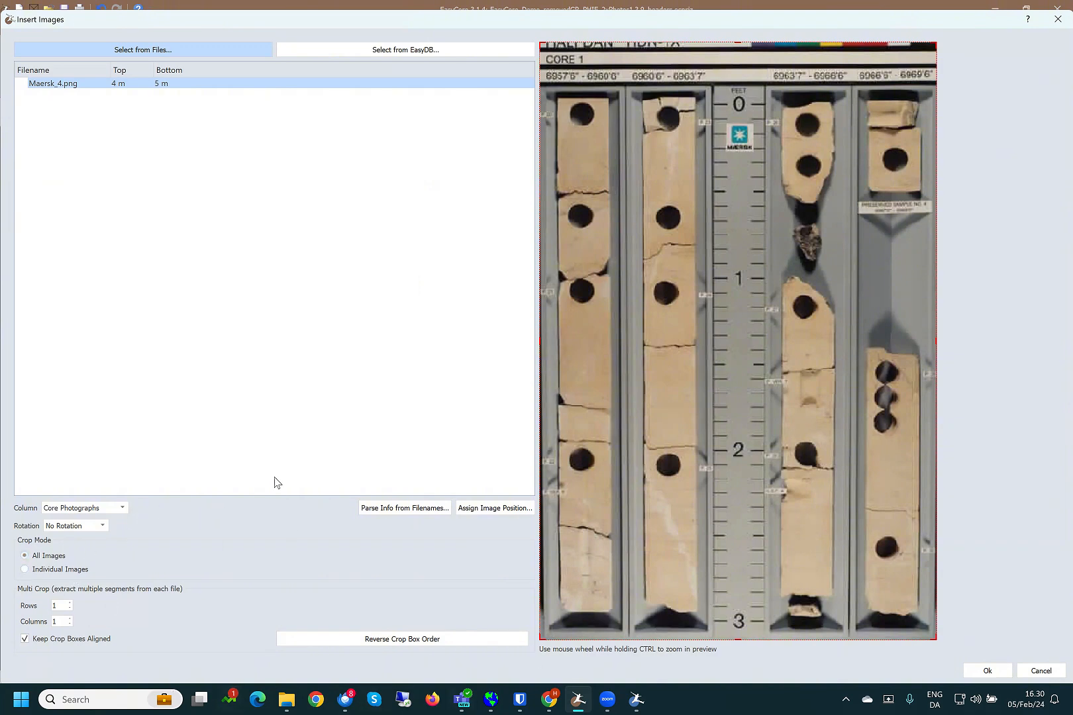
- Set the multi crop for Maersk_4.png to 4 columns
click(69, 619)
click(69, 618)
click(70, 619)
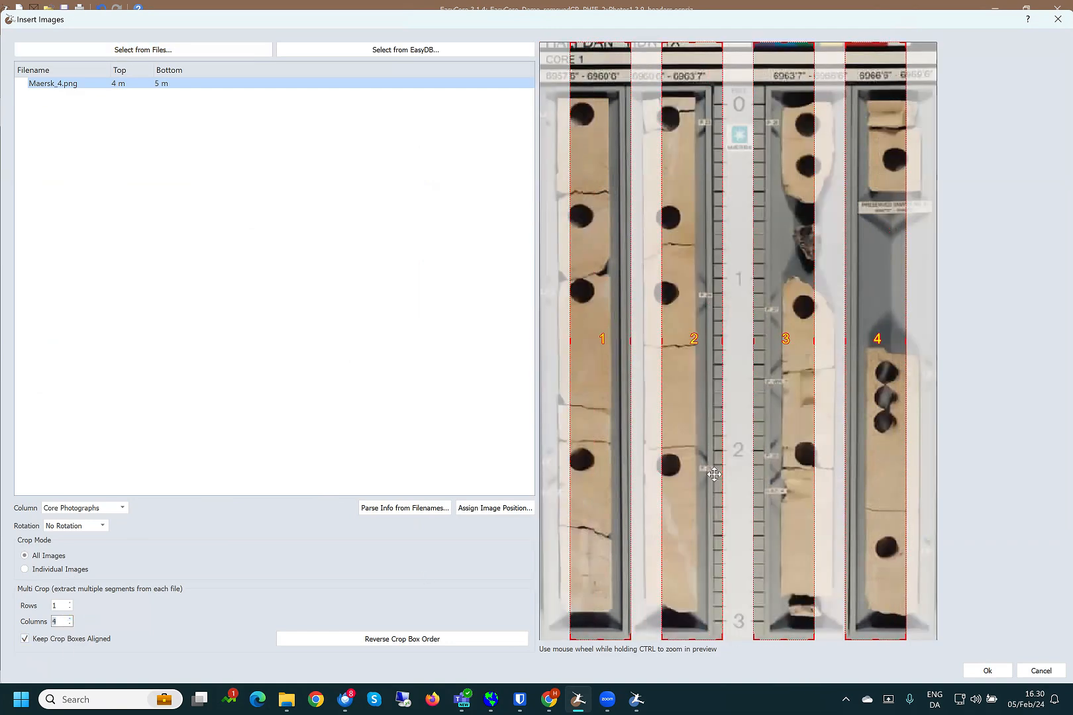
- Align the four crop boxes with the four core strips and trim their lower and upper edges to the core ends
drag(603, 460, 589, 460)
drag(685, 464, 667, 465)
drag(790, 460, 812, 458)
drag(886, 459, 901, 457)
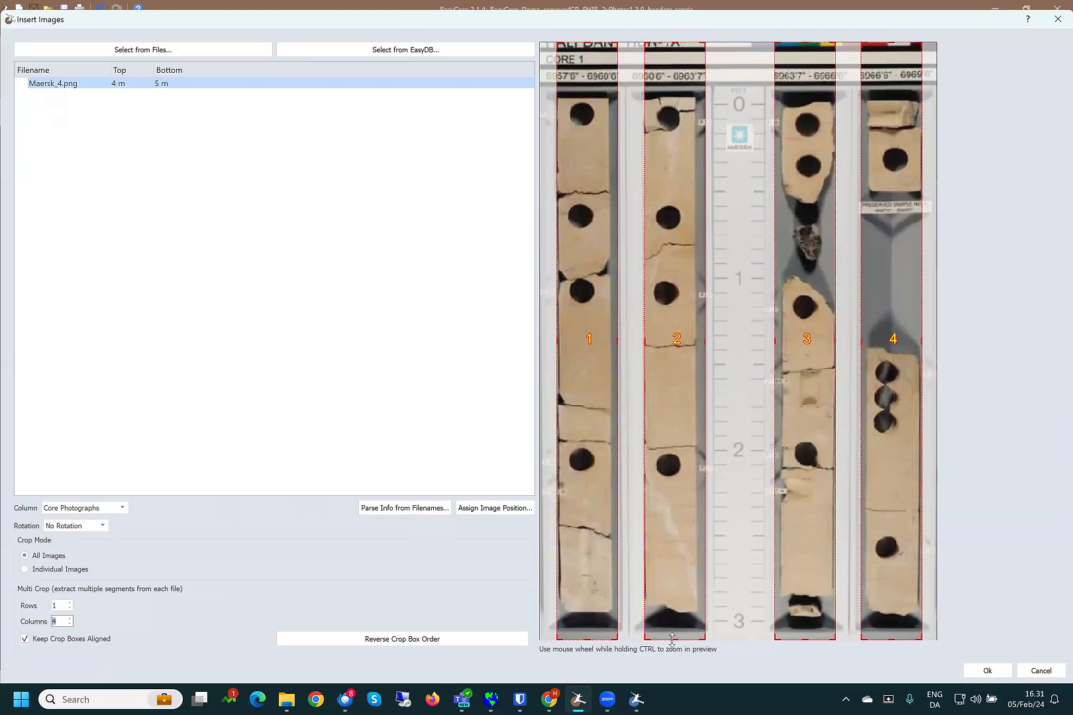
drag(673, 639, 673, 623)
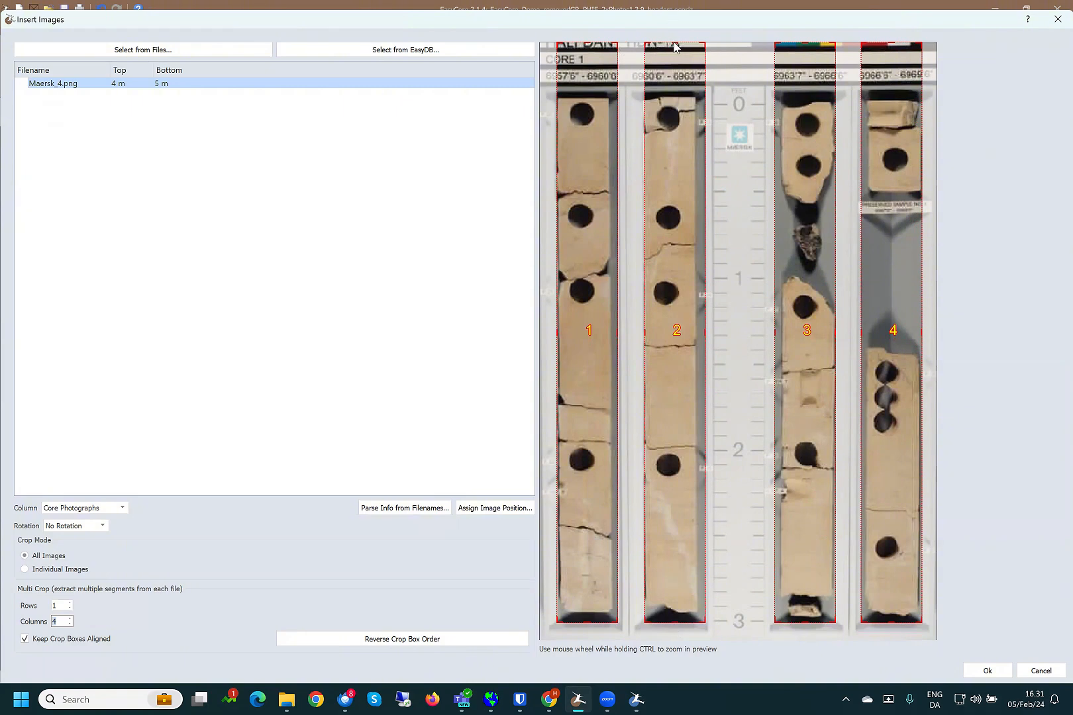
drag(673, 42, 674, 102)
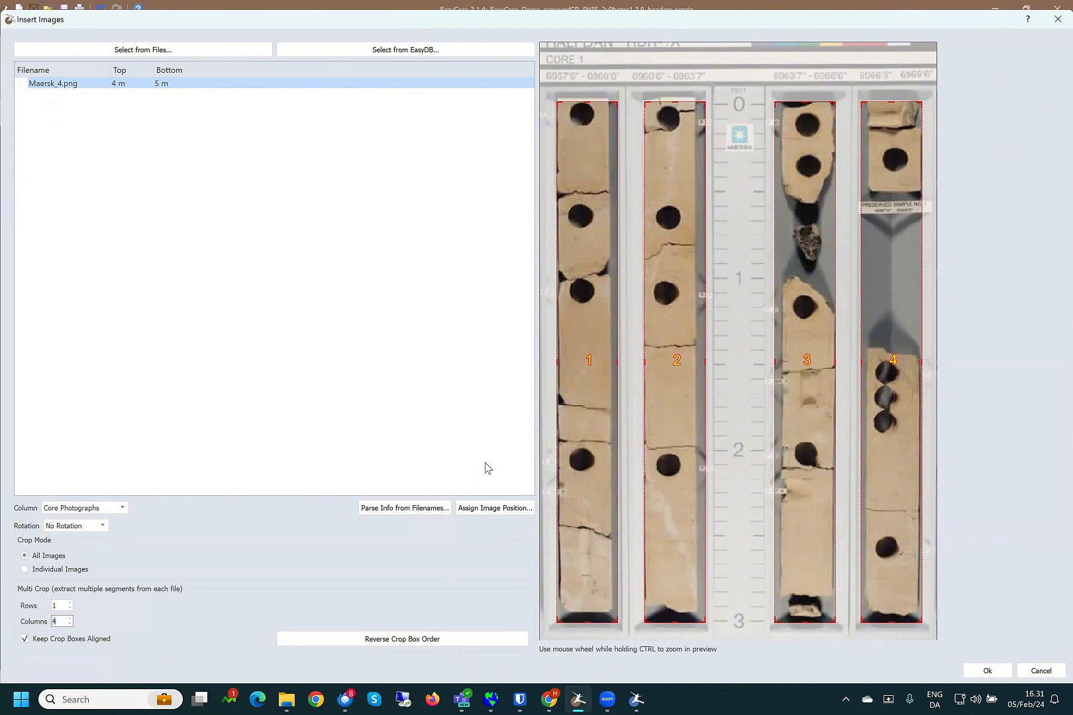
- Assign Maersk_4.png a top depth of 2112 m with a 3 m image height and insert the cropped strips into Core Photographs
click(493, 508)
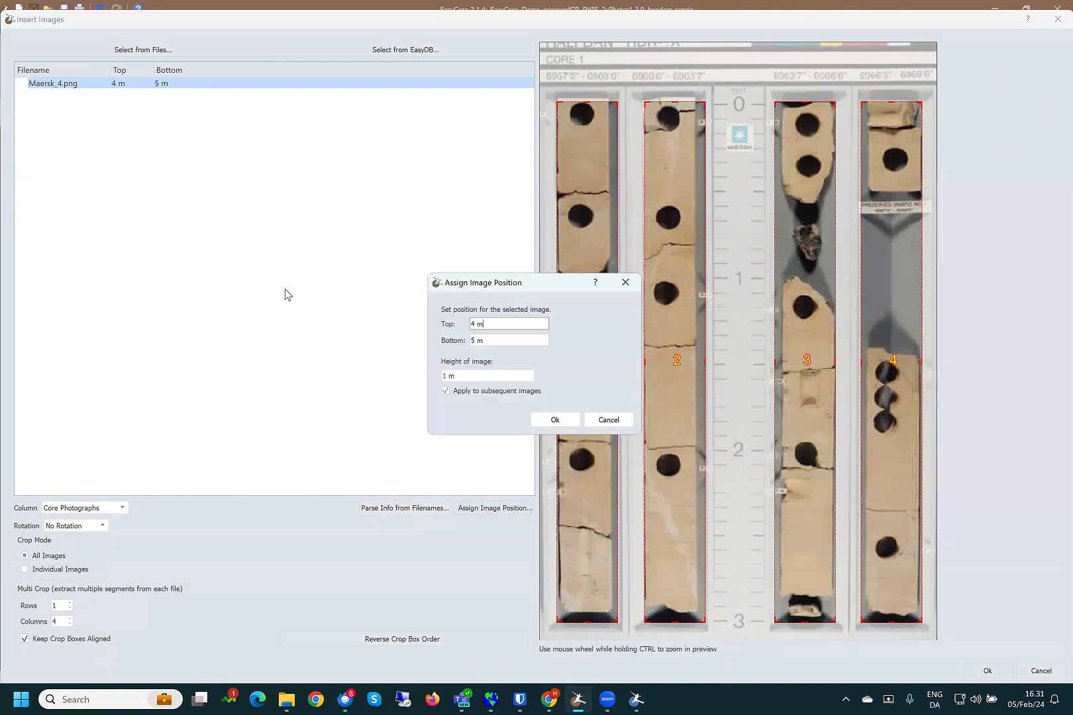
drag(464, 320, 422, 321)
key(Tab)
key(Tab)
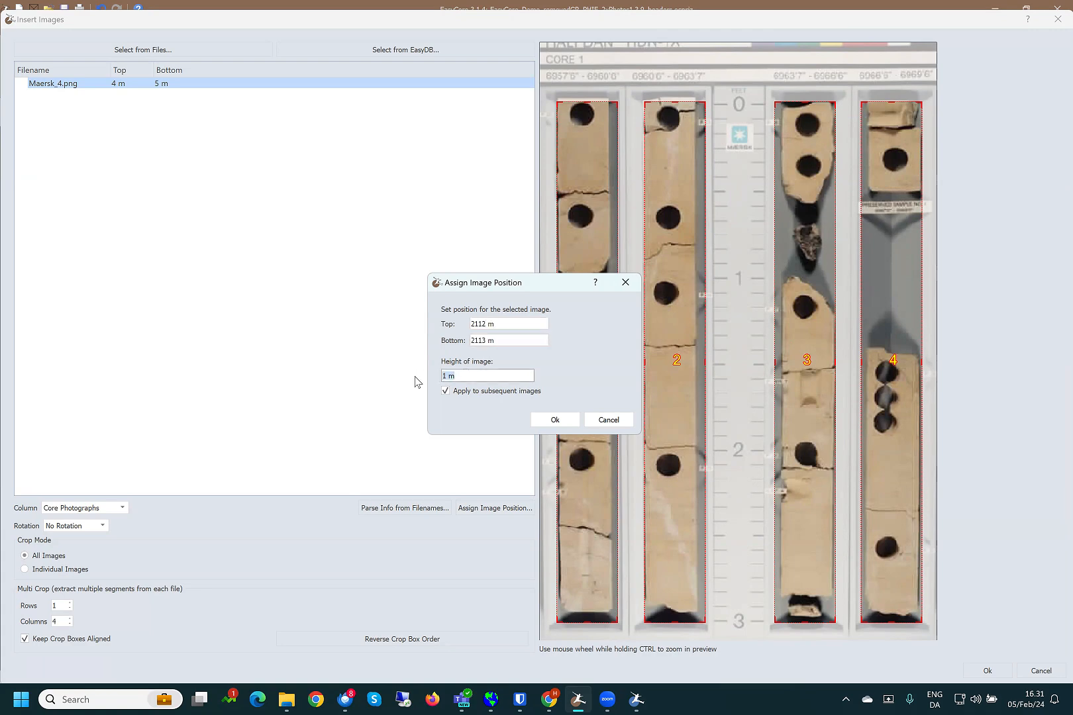
key(Tab)
click(555, 420)
click(987, 671)
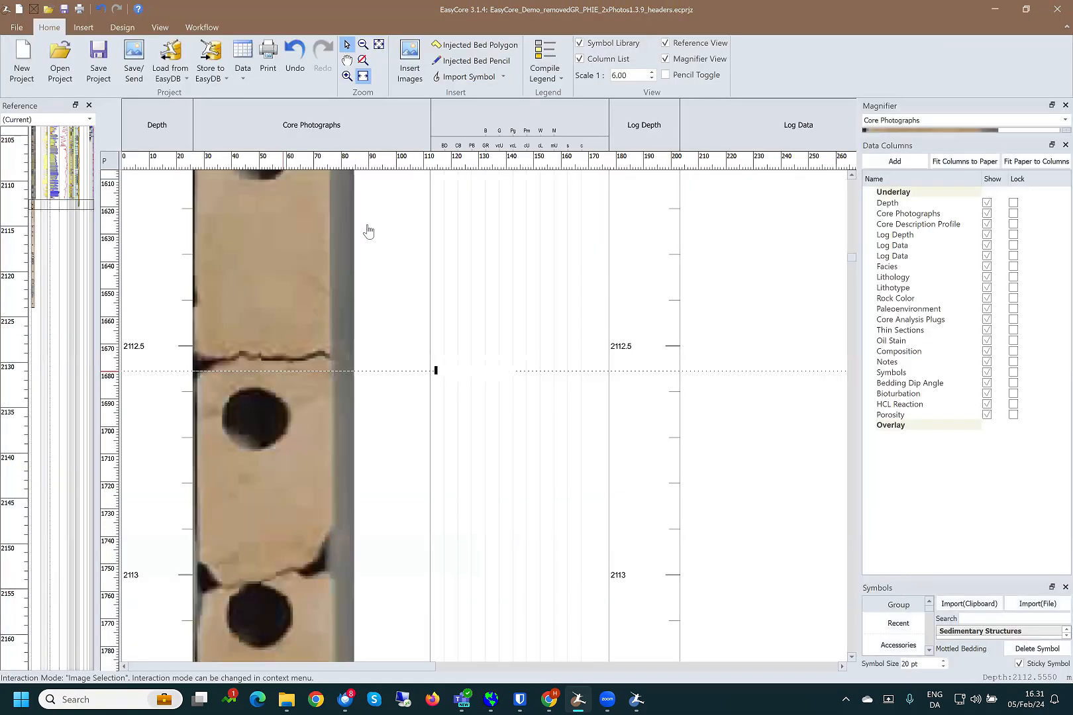
- Examine the inserted core strips below 2112 m and compare them with the log columns from the legend downward
scroll(310, 235, up, 4)
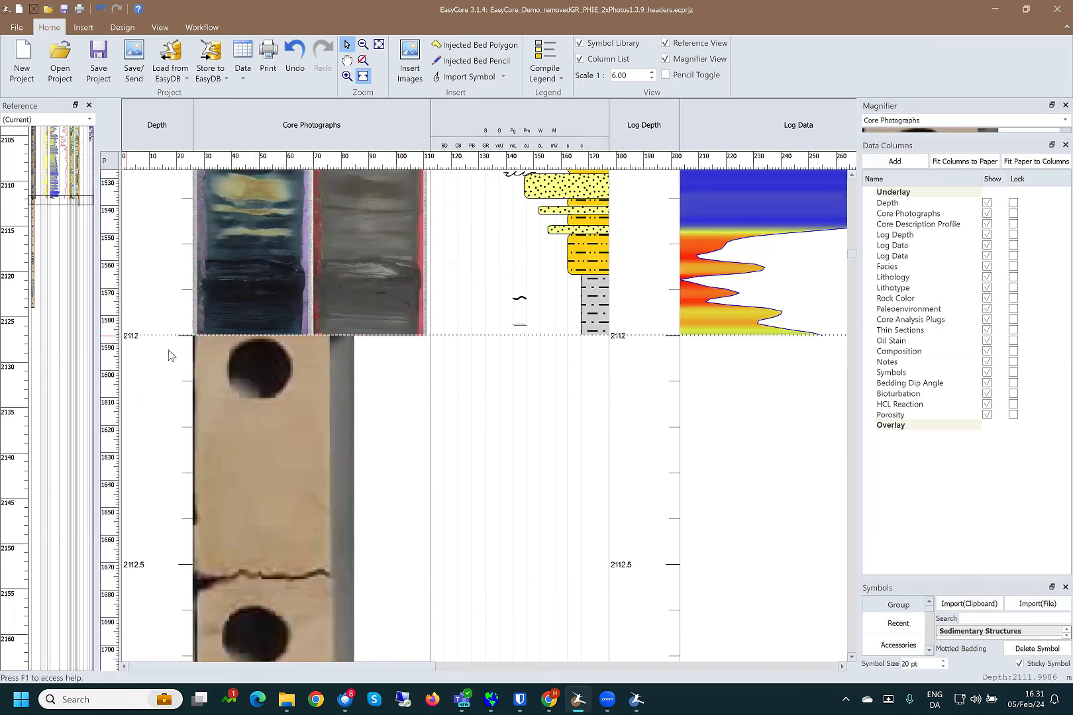
scroll(291, 371, down, 3)
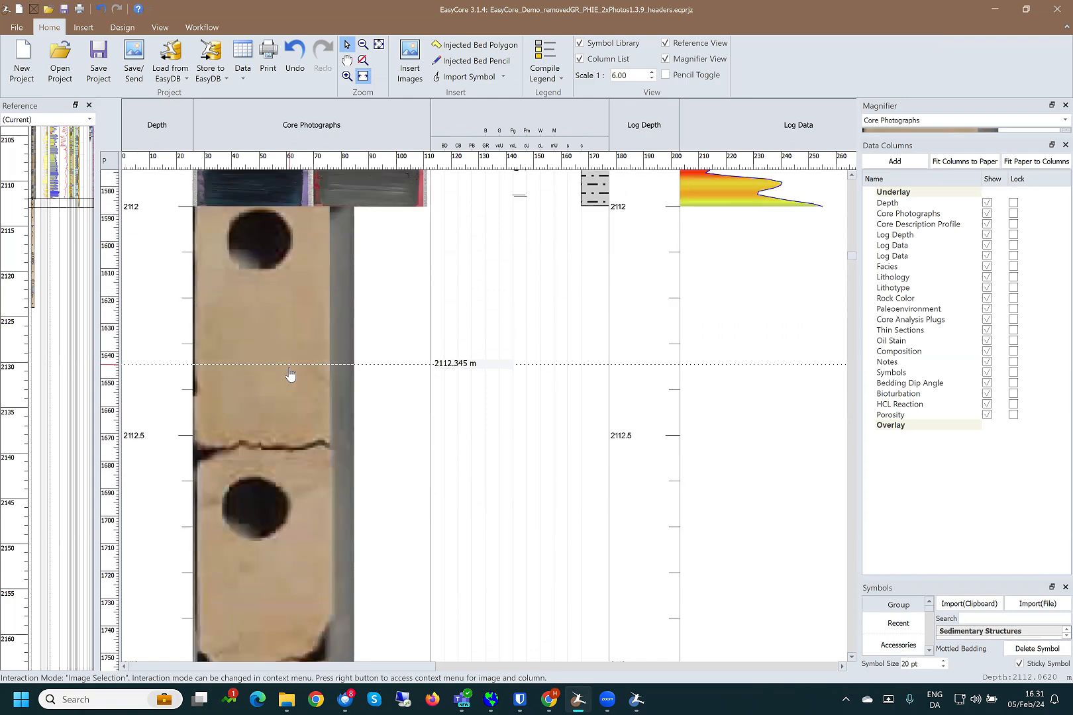
scroll(290, 375, down, 7)
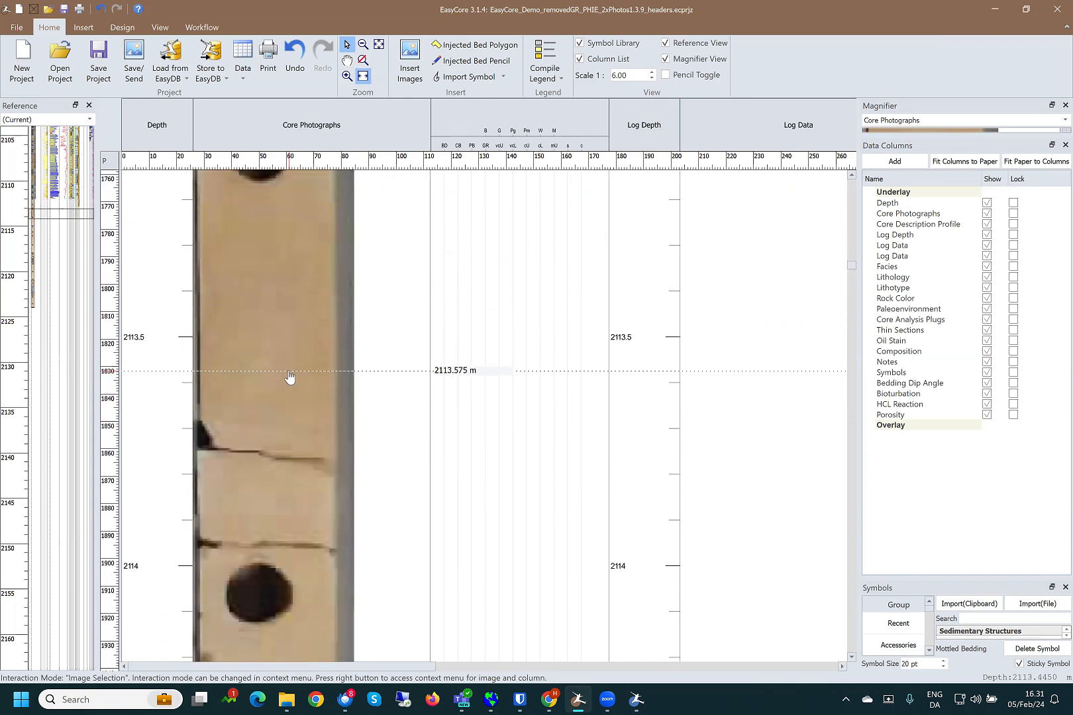
scroll(289, 378, down, 9)
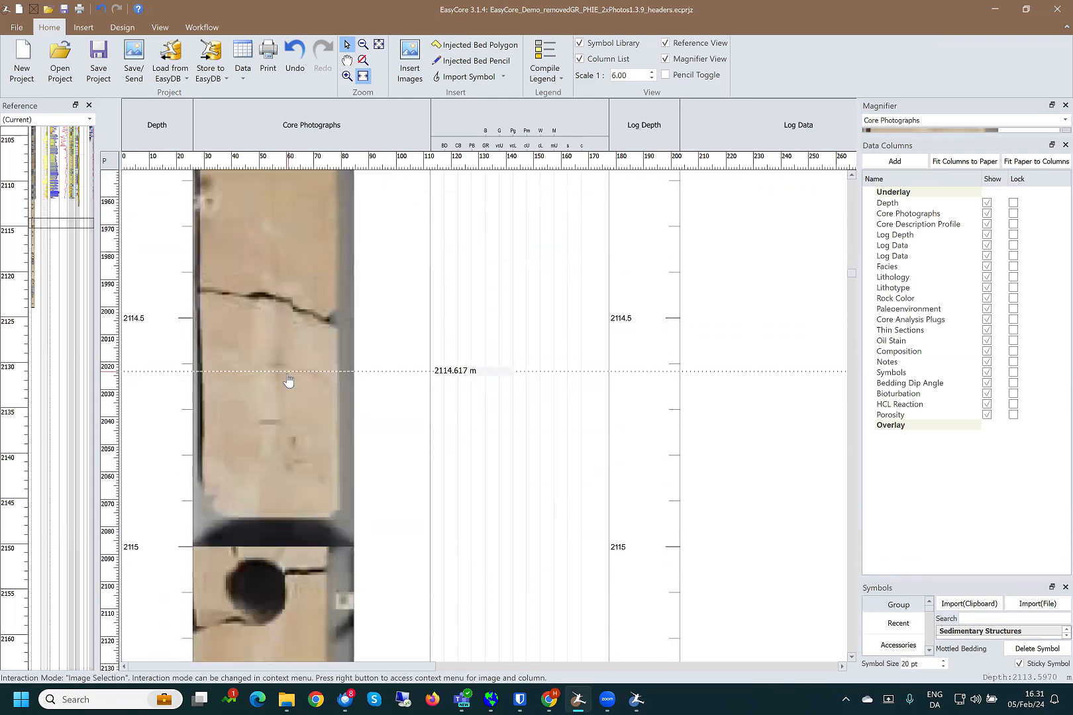
scroll(289, 379, down, 1)
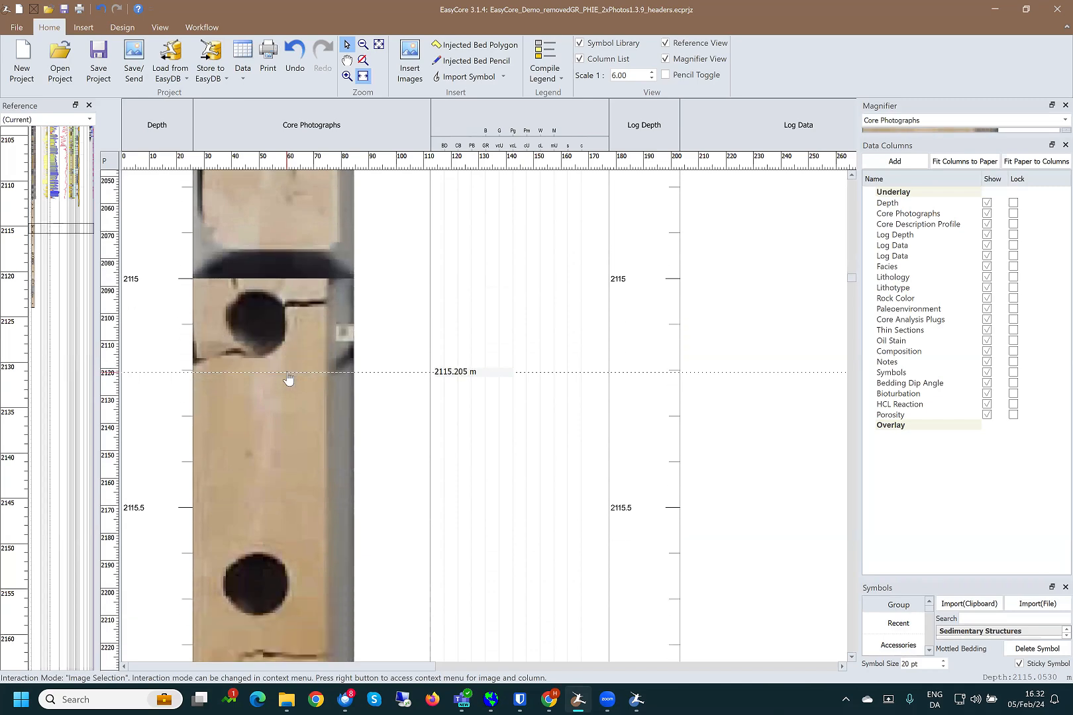
scroll(288, 379, down, 7)
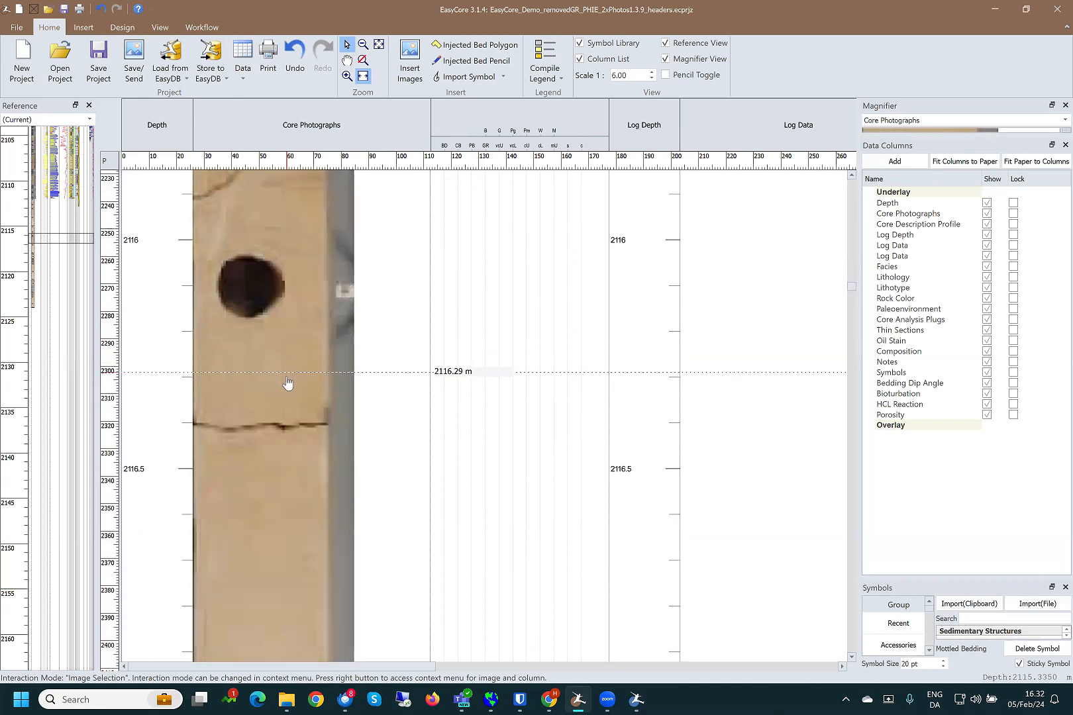
scroll(288, 383, down, 7)
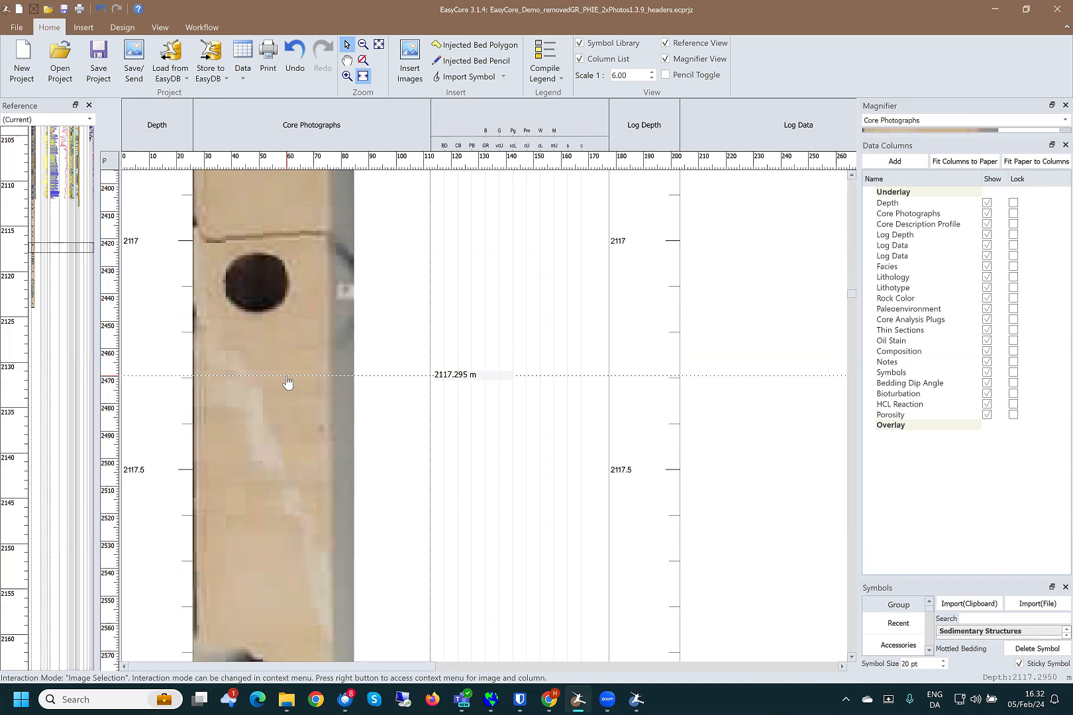
scroll(271, 364, up, 5)
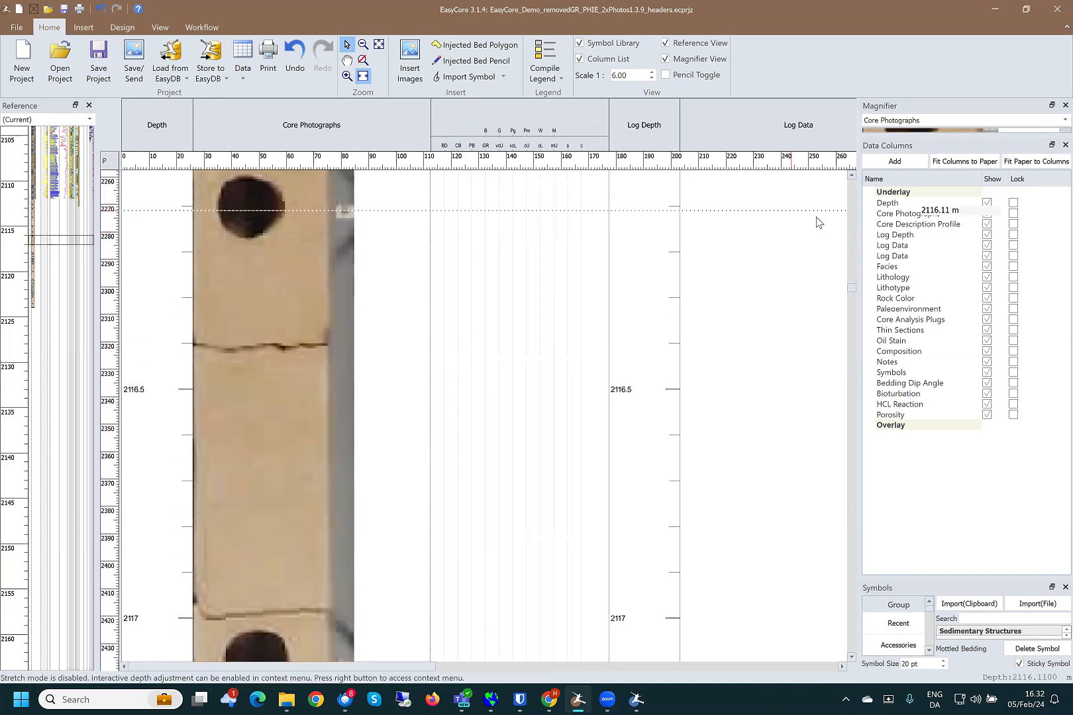
drag(852, 290, 844, 184)
scroll(472, 465, down, 10)
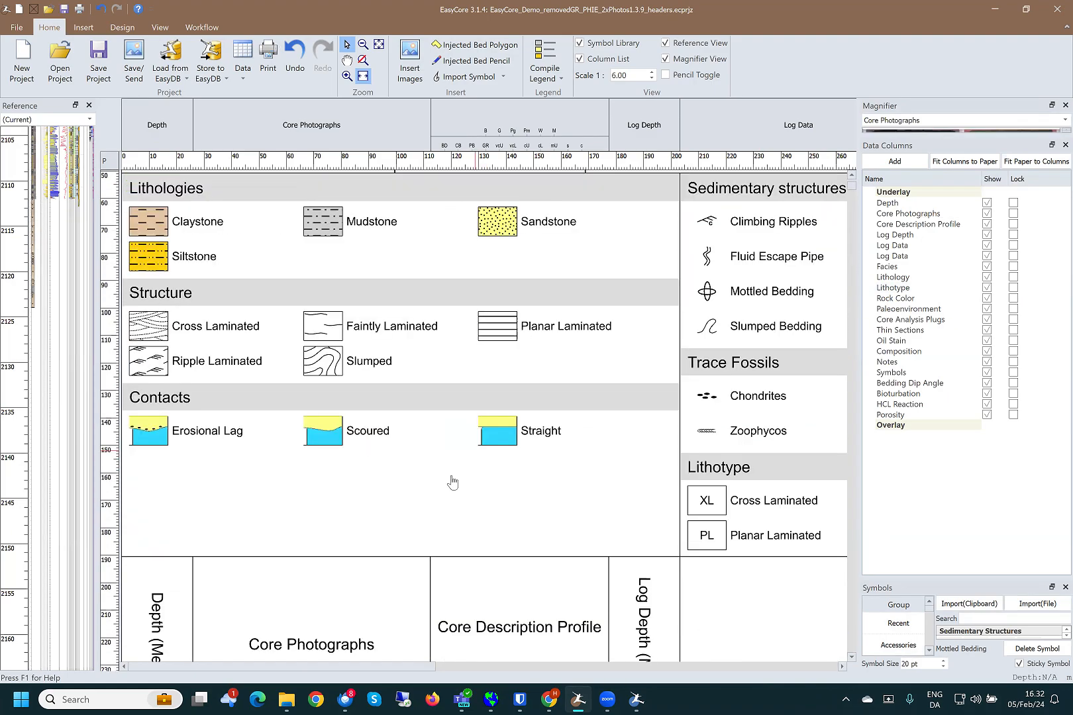
scroll(449, 484, down, 10)
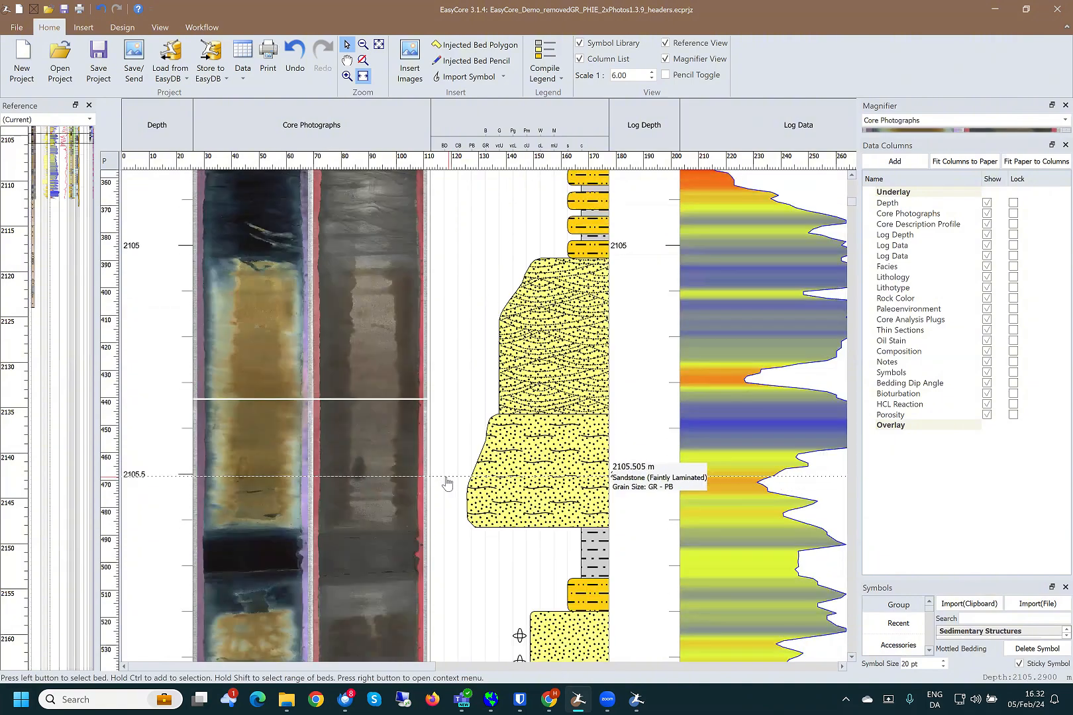
scroll(448, 484, down, 8)
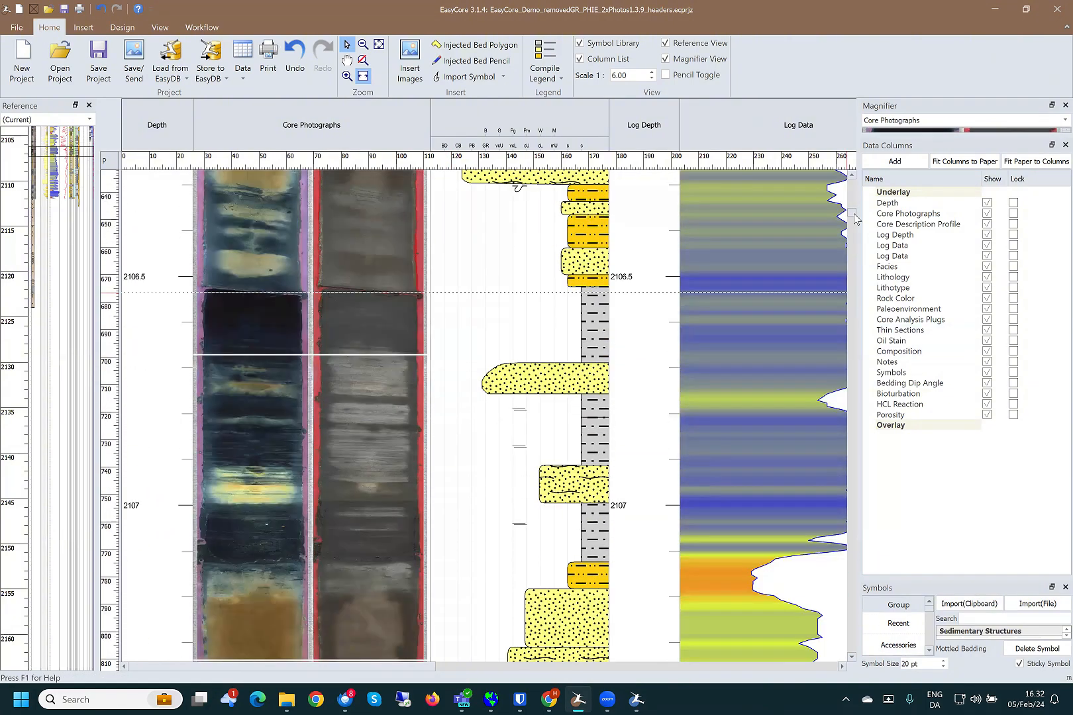
scroll(857, 235, down, 14)
scroll(859, 248, down, 20)
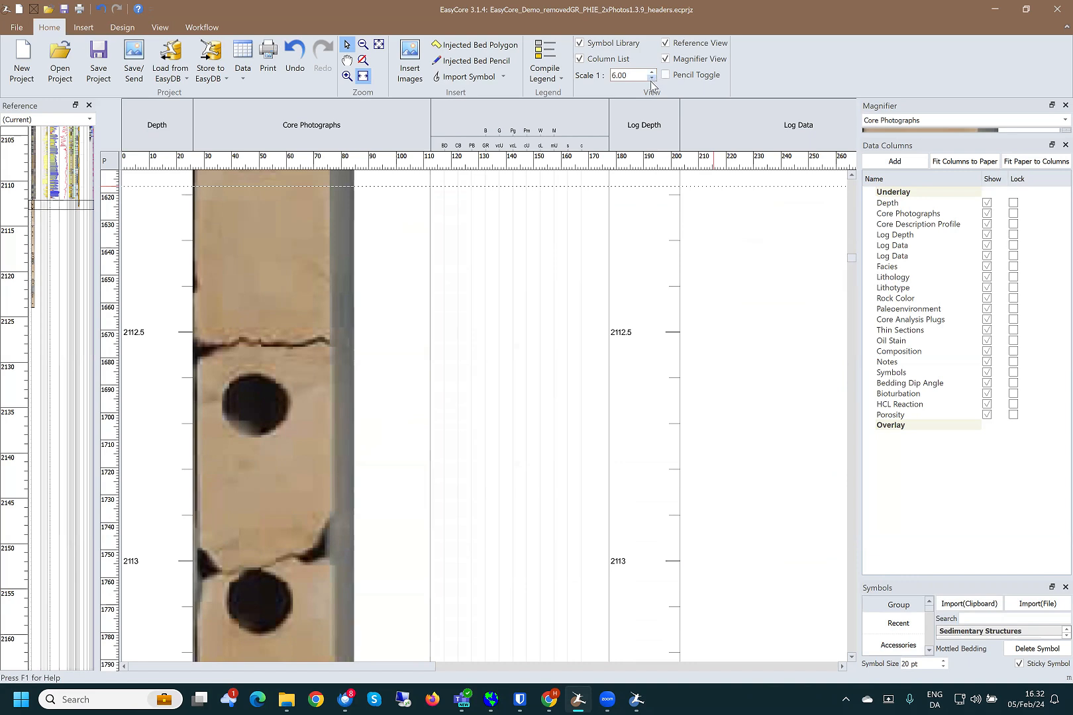
- Set the log scale to 1:60 and narrow the Core Photographs column to the width of the core strips
click(652, 78)
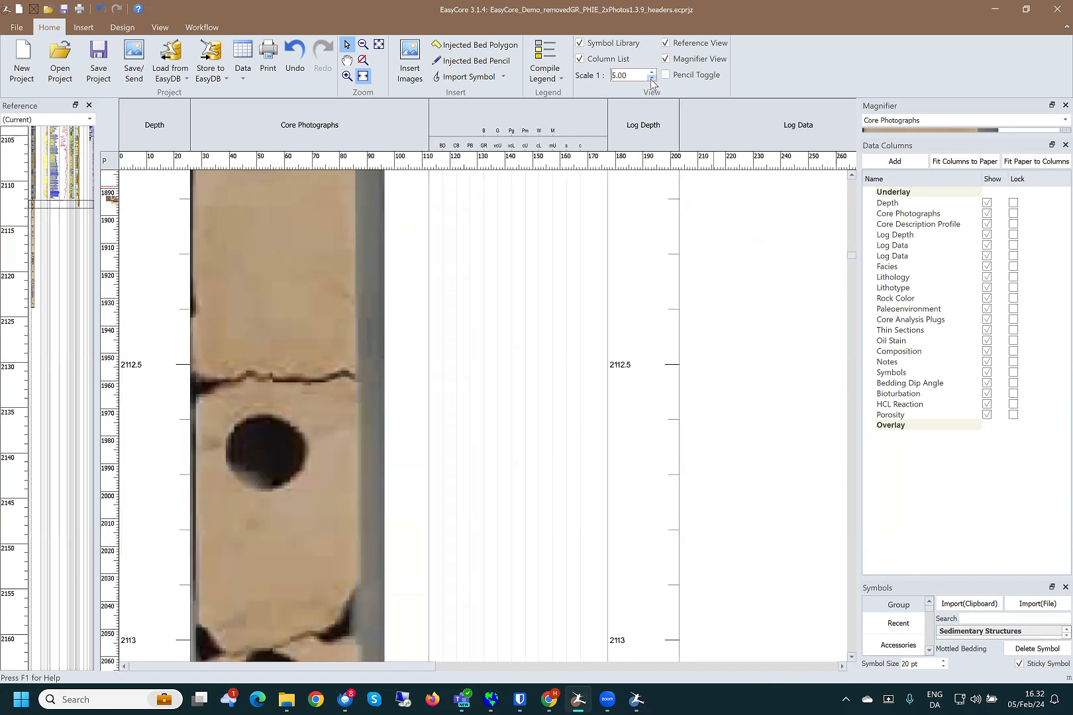
click(652, 78)
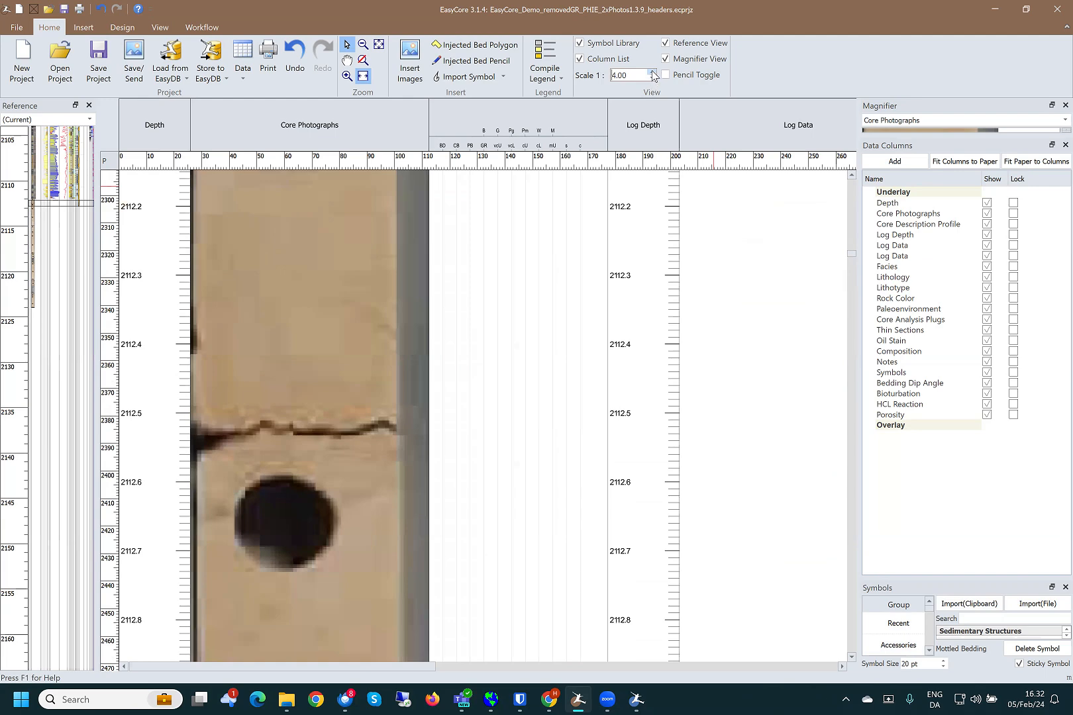
drag(652, 72, 652, 72)
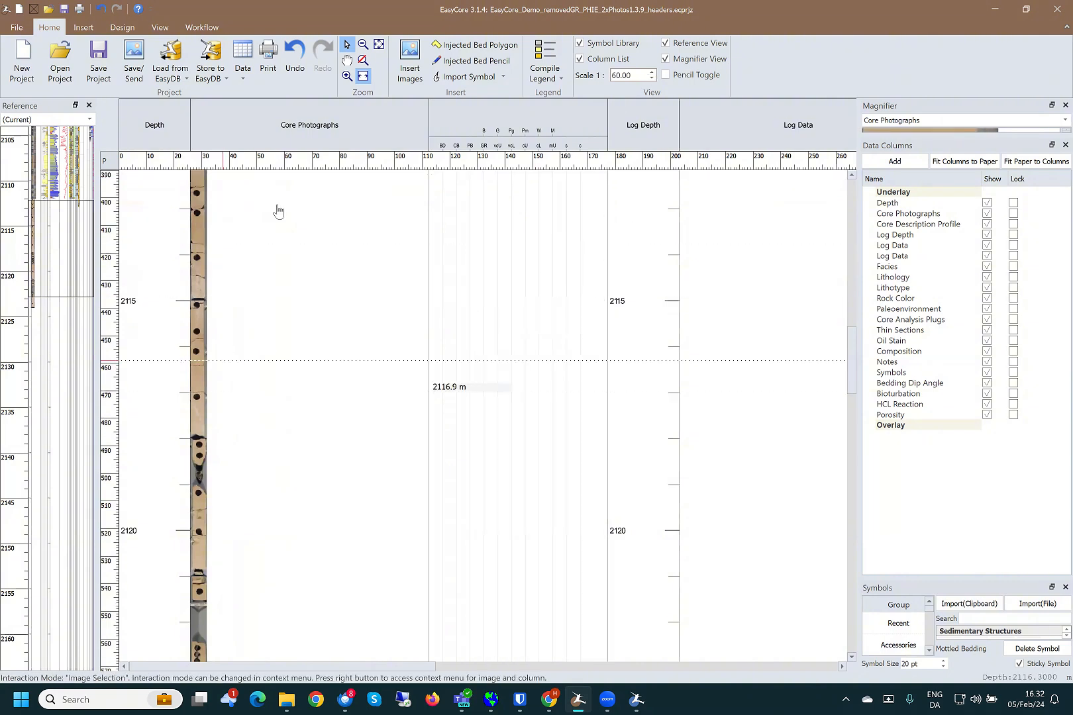
drag(427, 115, 202, 132)
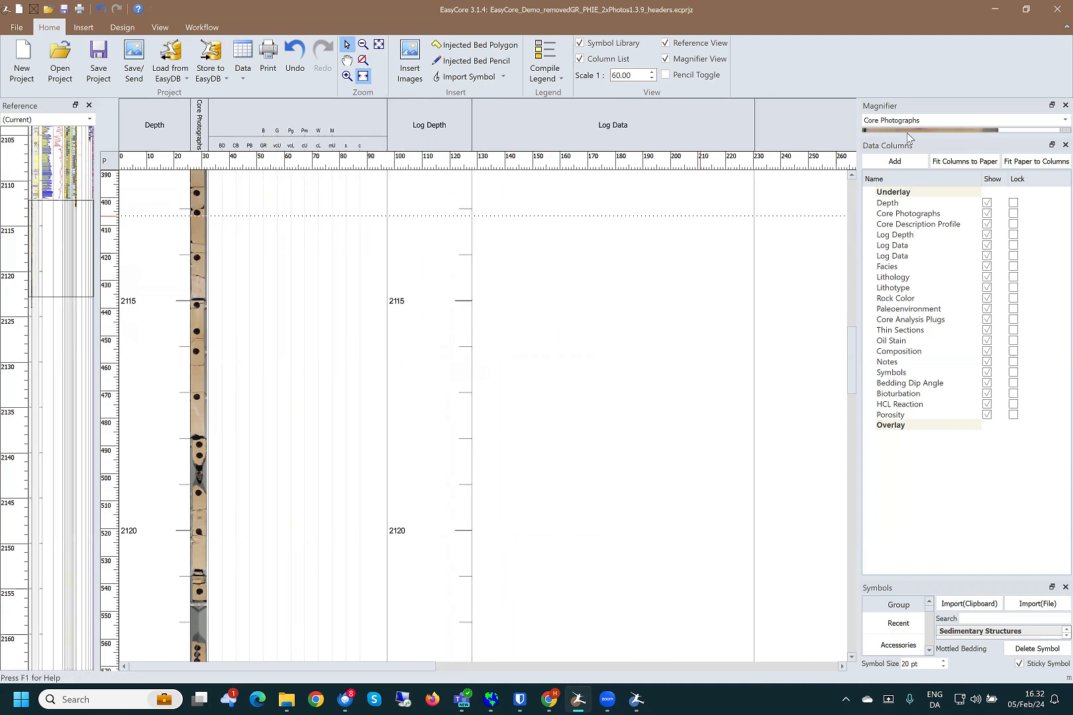
- Float the Magnifier over the log area and enlarge it to show the core photographs in detail
drag(907, 135, 906, 427)
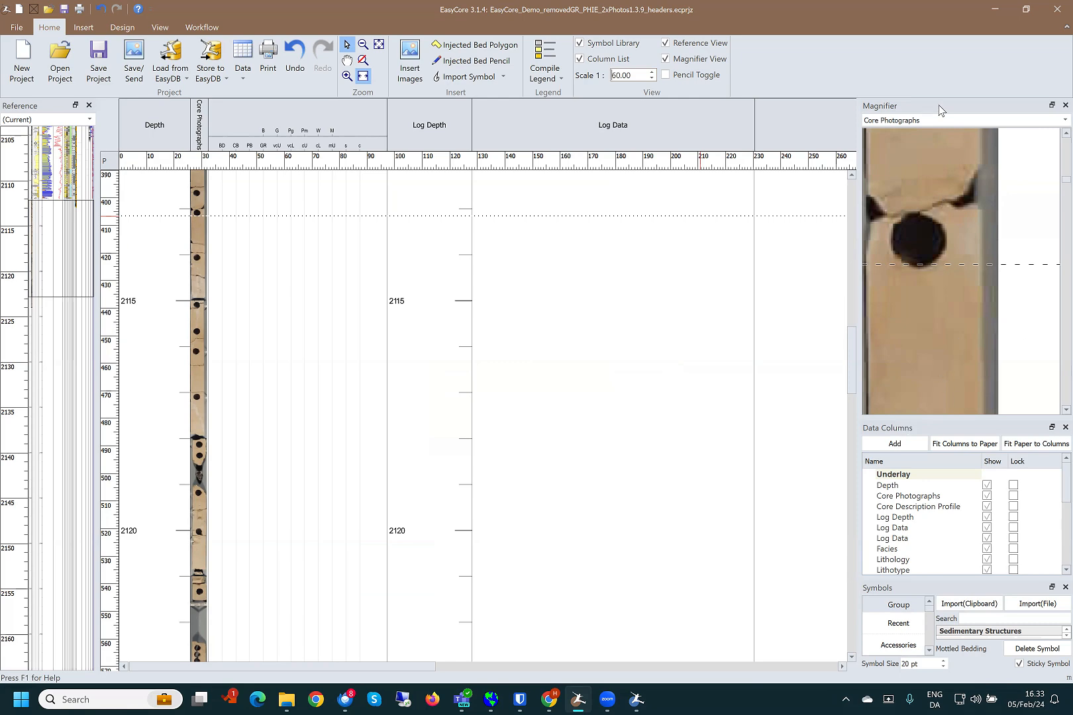
drag(940, 110, 606, 188)
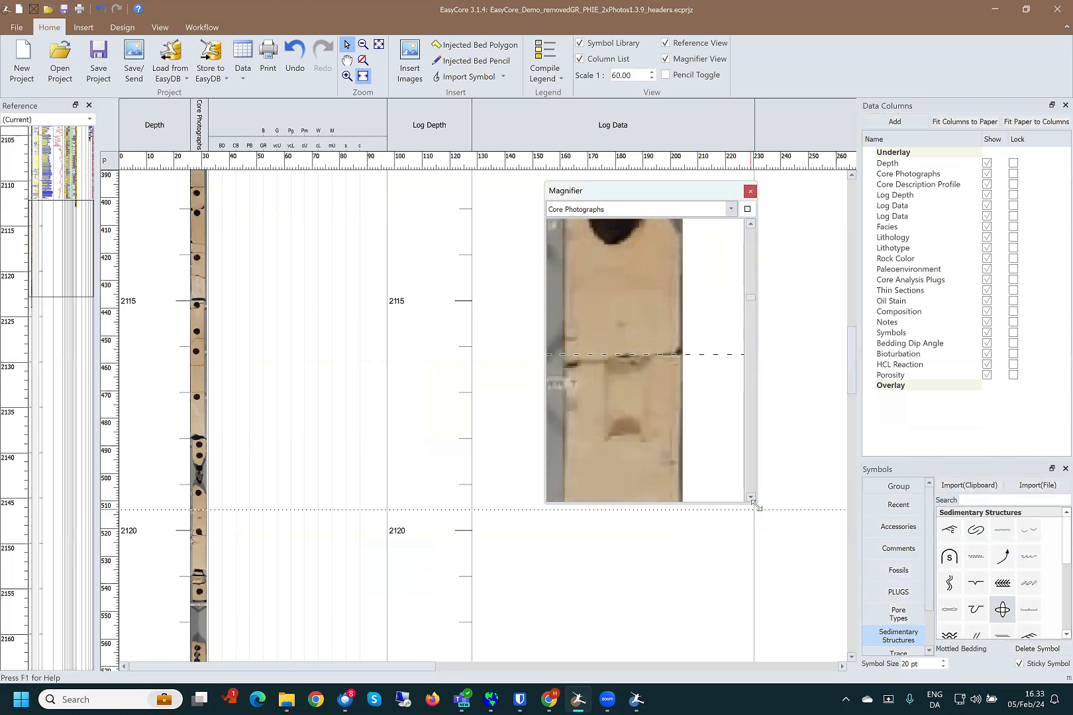
drag(755, 506, 1007, 611)
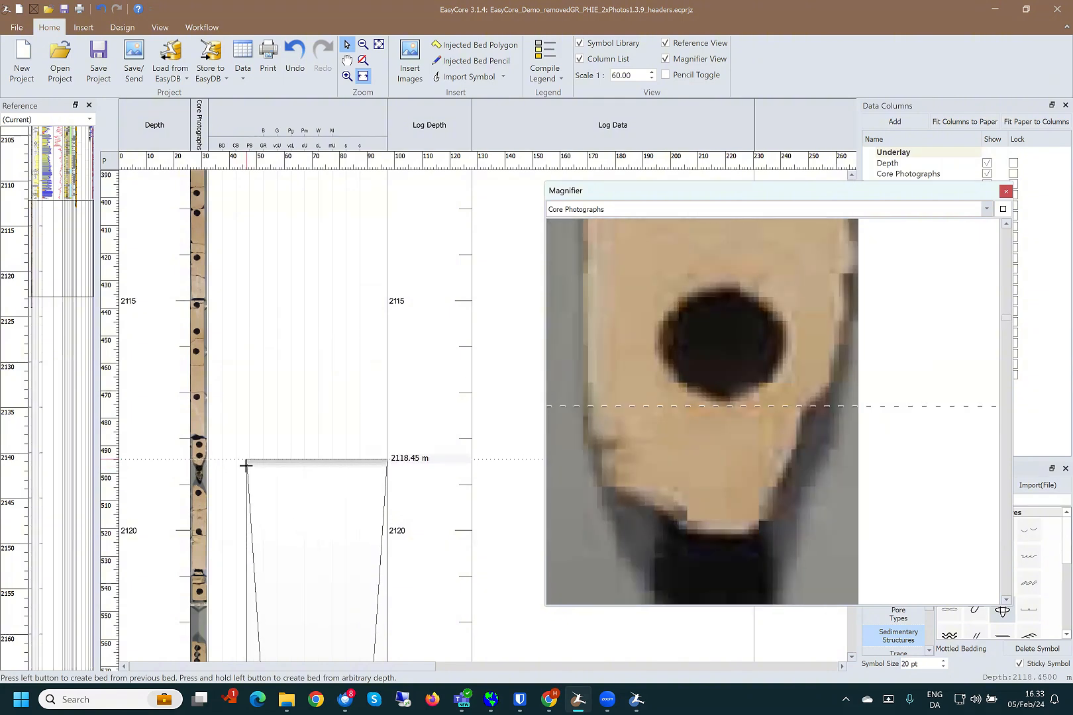
- Draw sandstone beds in the Core Description Profile beside the new core strips, between about 2118 m and 2124 m
scroll(245, 465, down, 3)
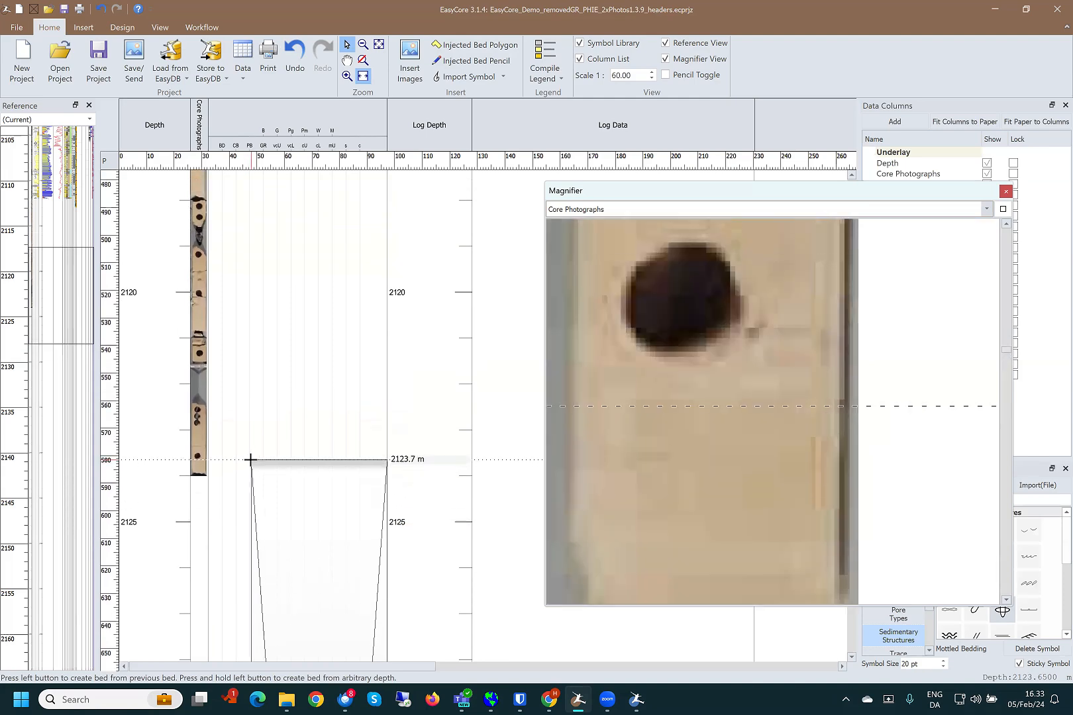
scroll(249, 458, up, 1)
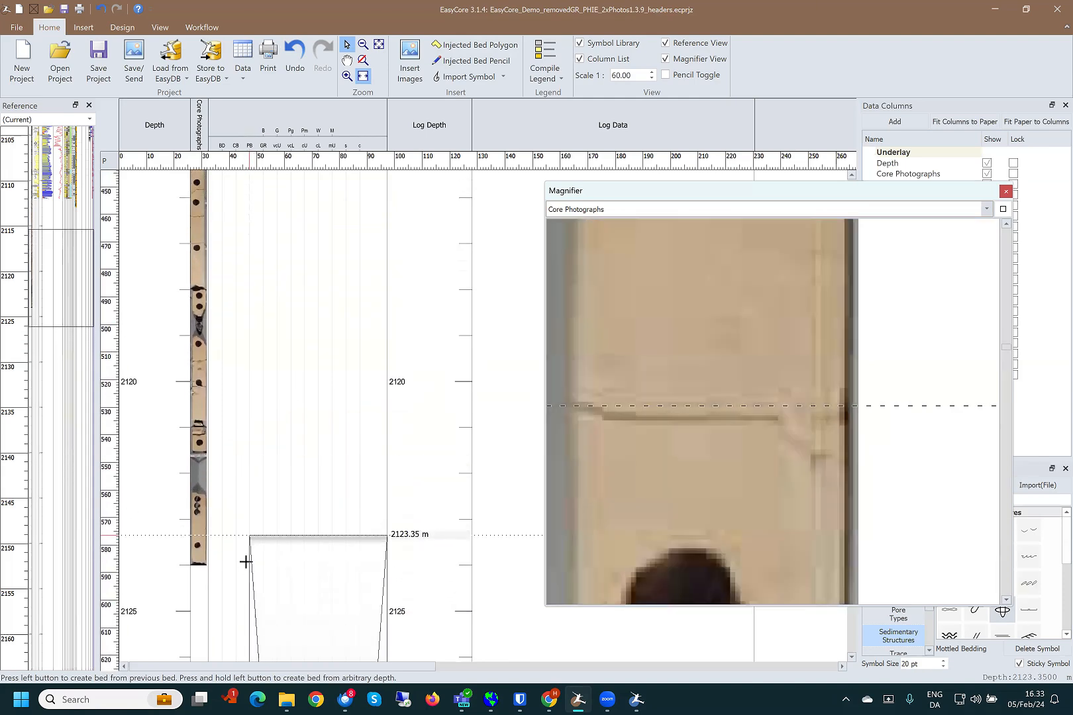
drag(245, 561, 246, 487)
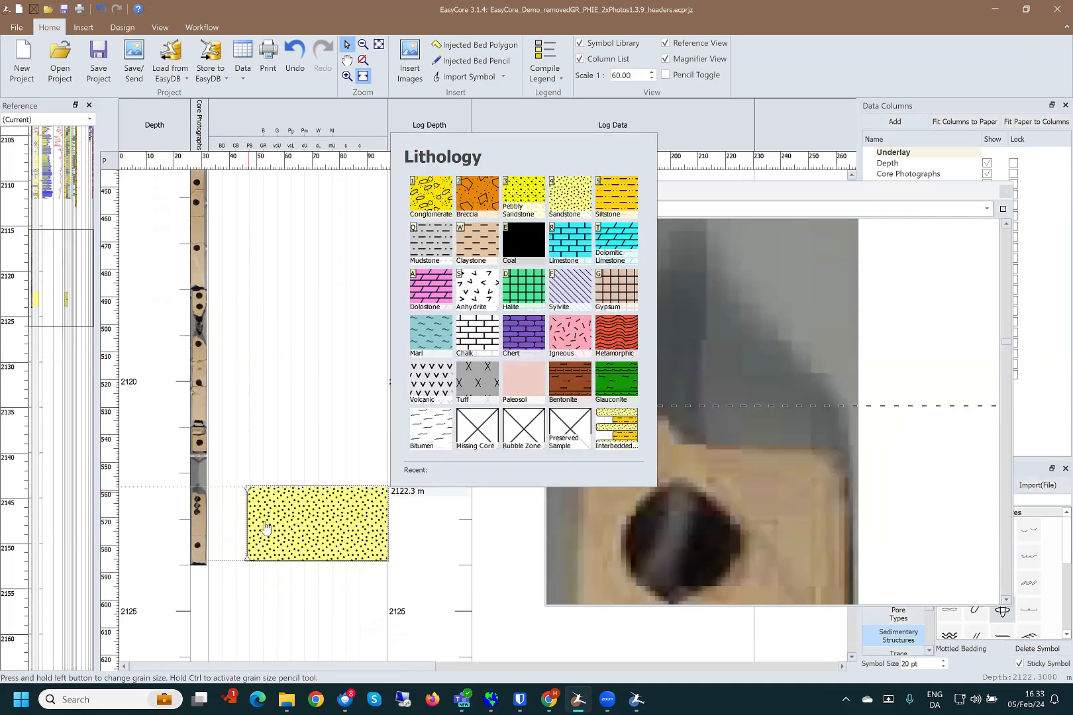
drag(271, 434, 267, 354)
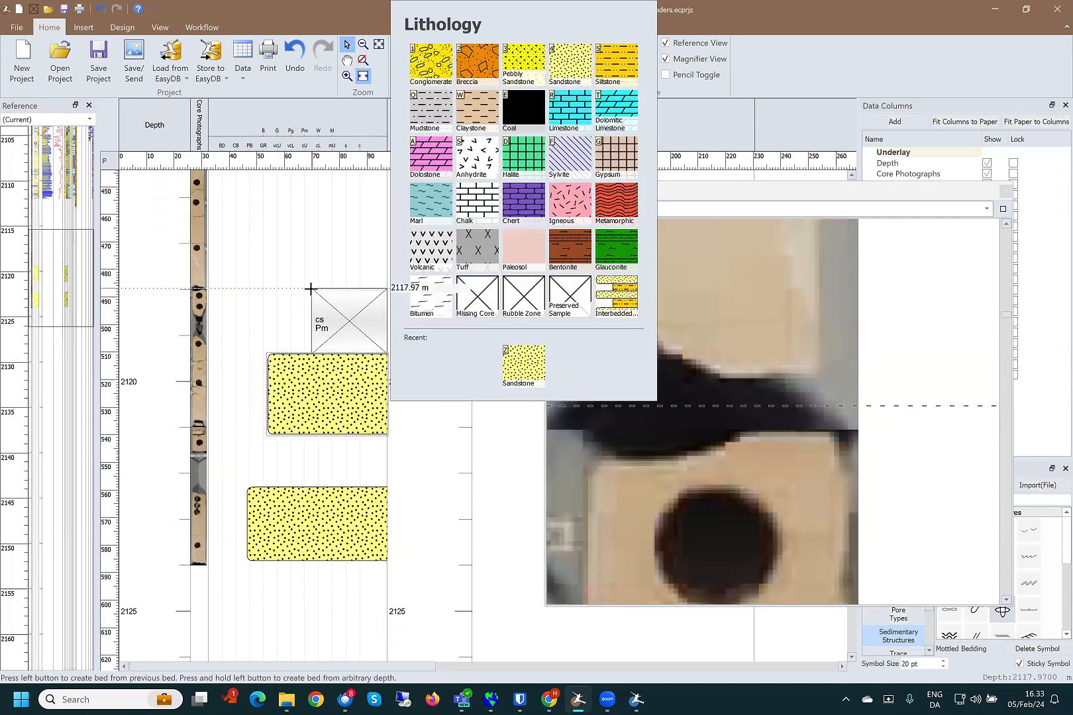
click(310, 288)
click(310, 288)
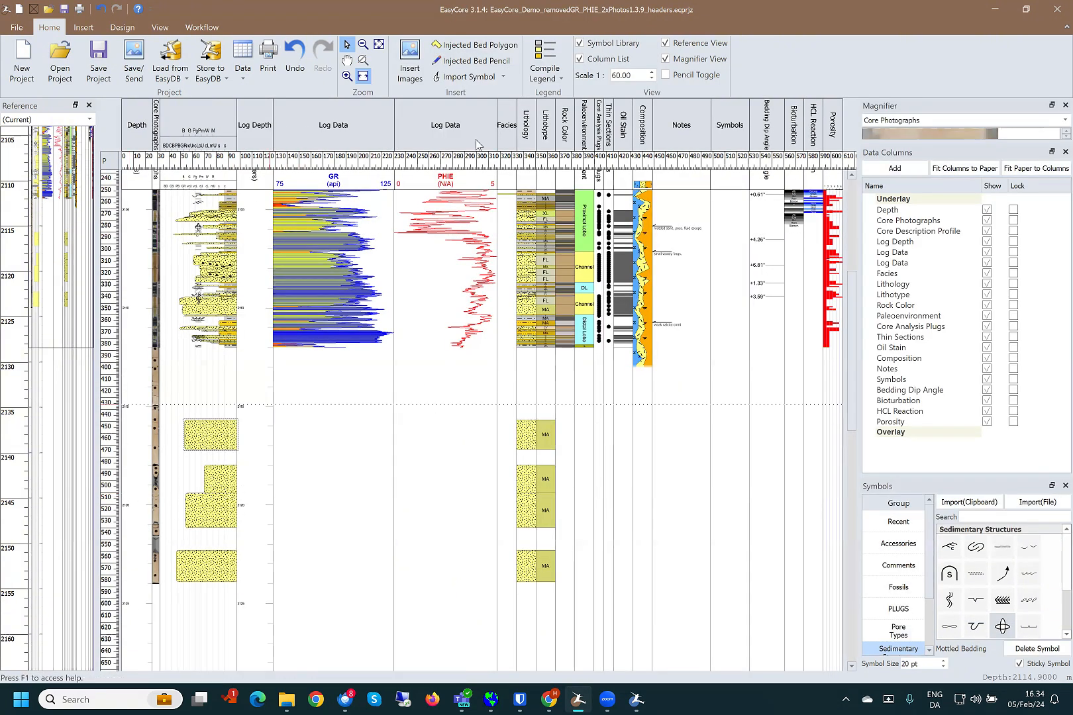
- Try combining the Core Description Profile and Log Depth columns into an overlaid group named Lith_GR
click(911, 233)
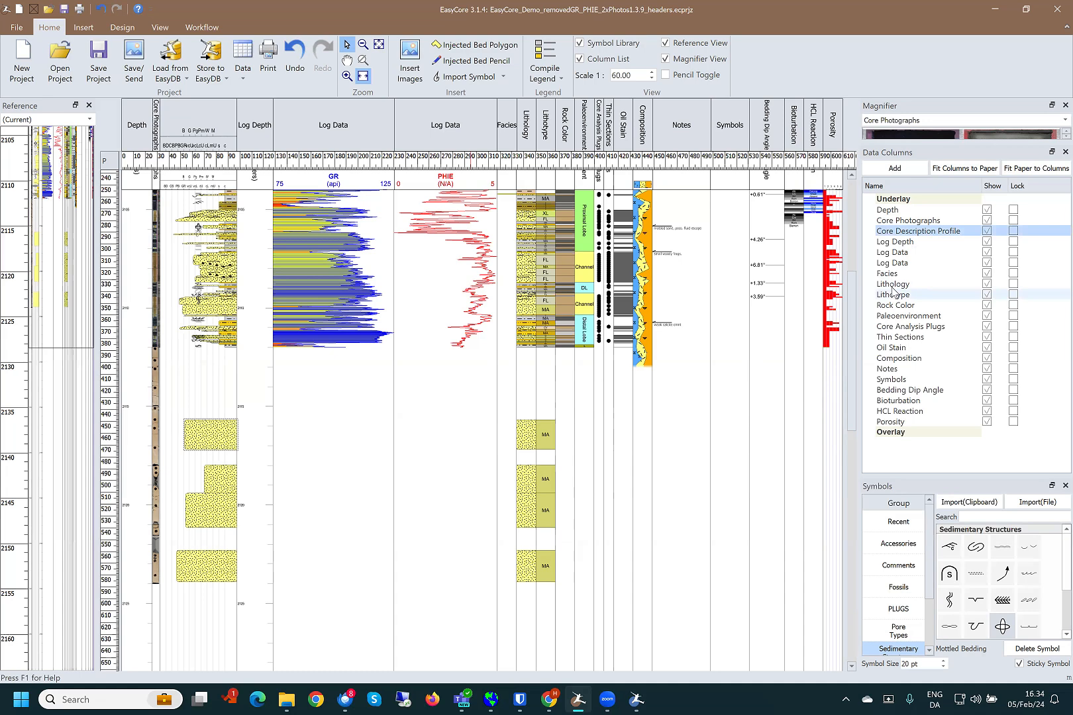
shift+click(900, 243)
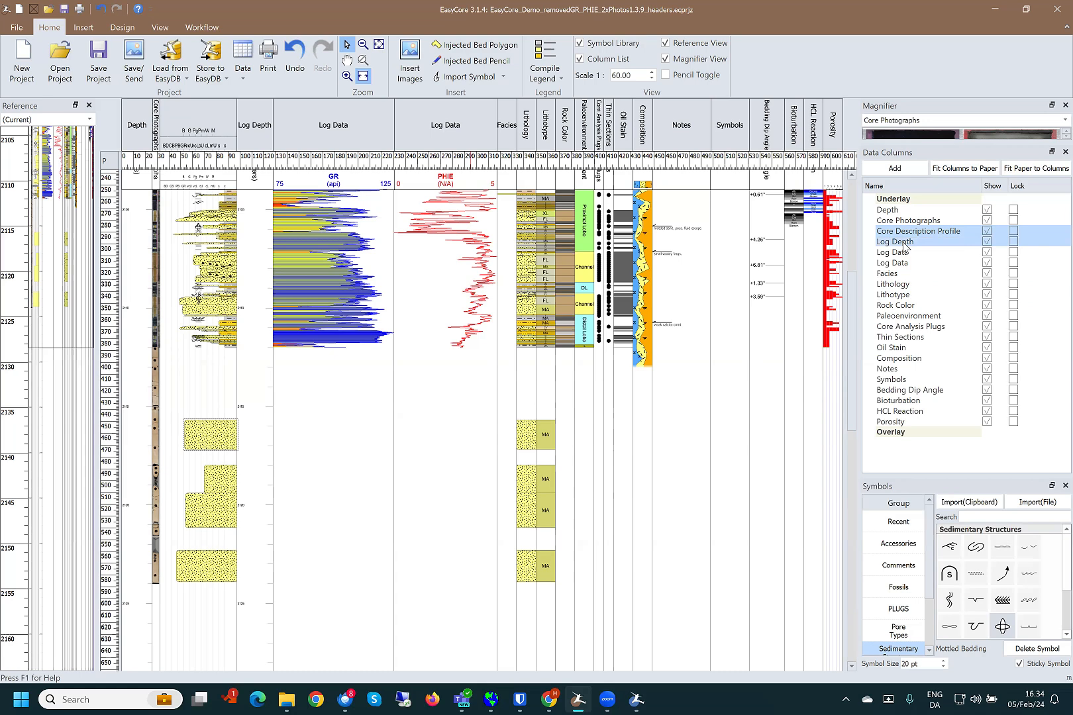
right_click(904, 243)
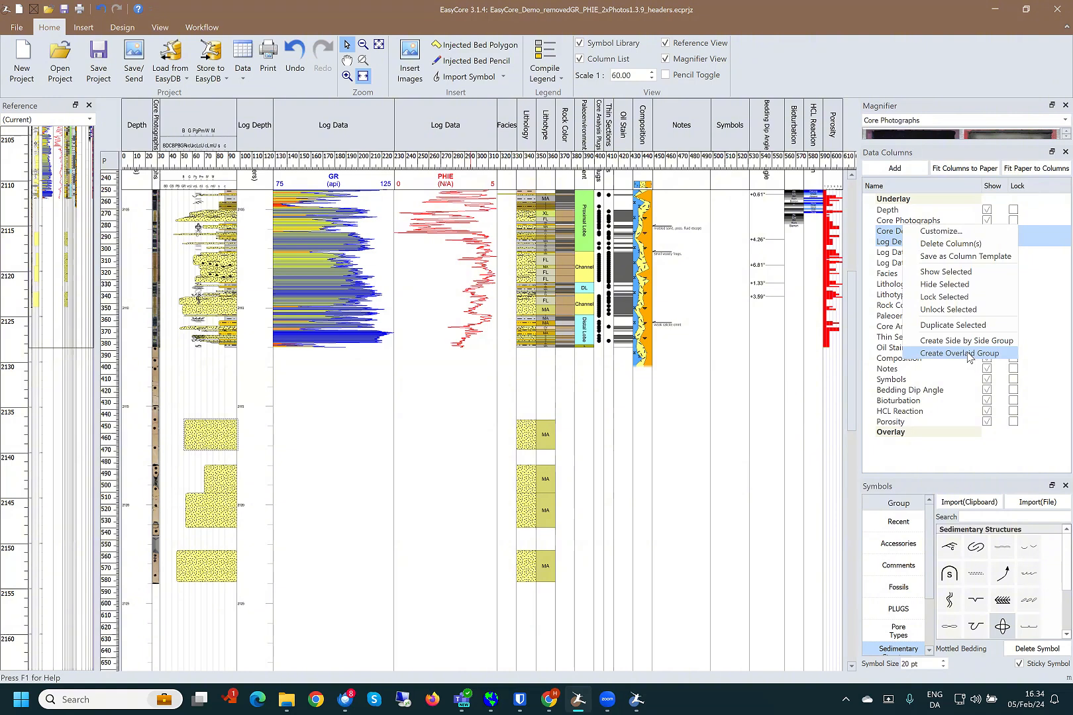
click(969, 354)
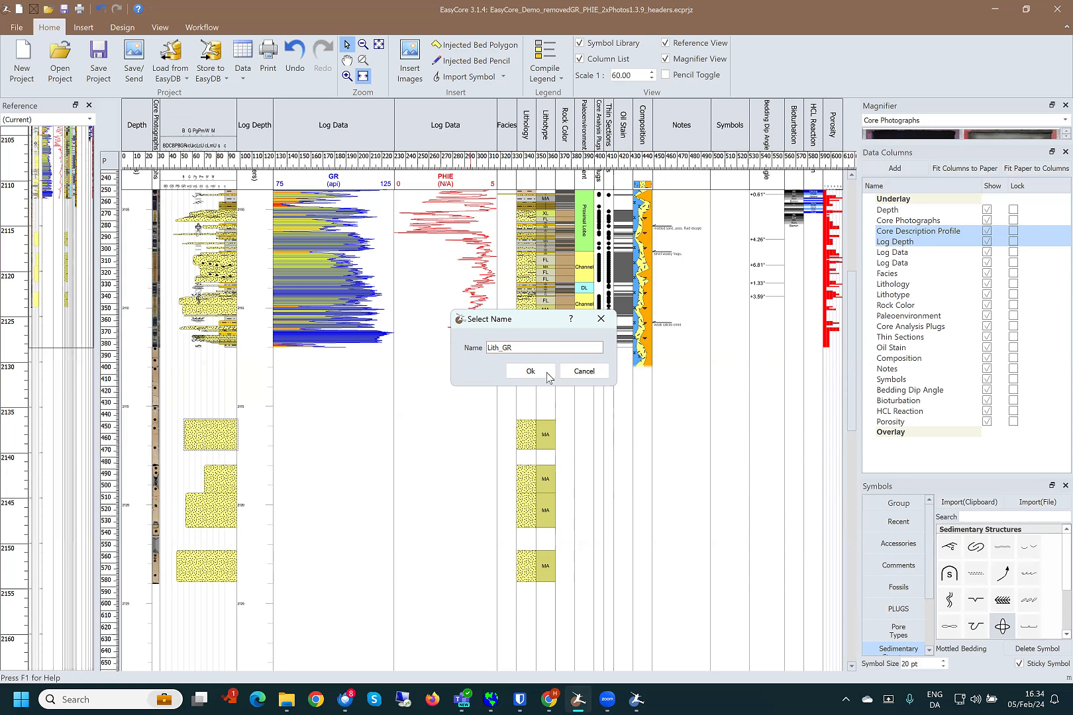
click(529, 371)
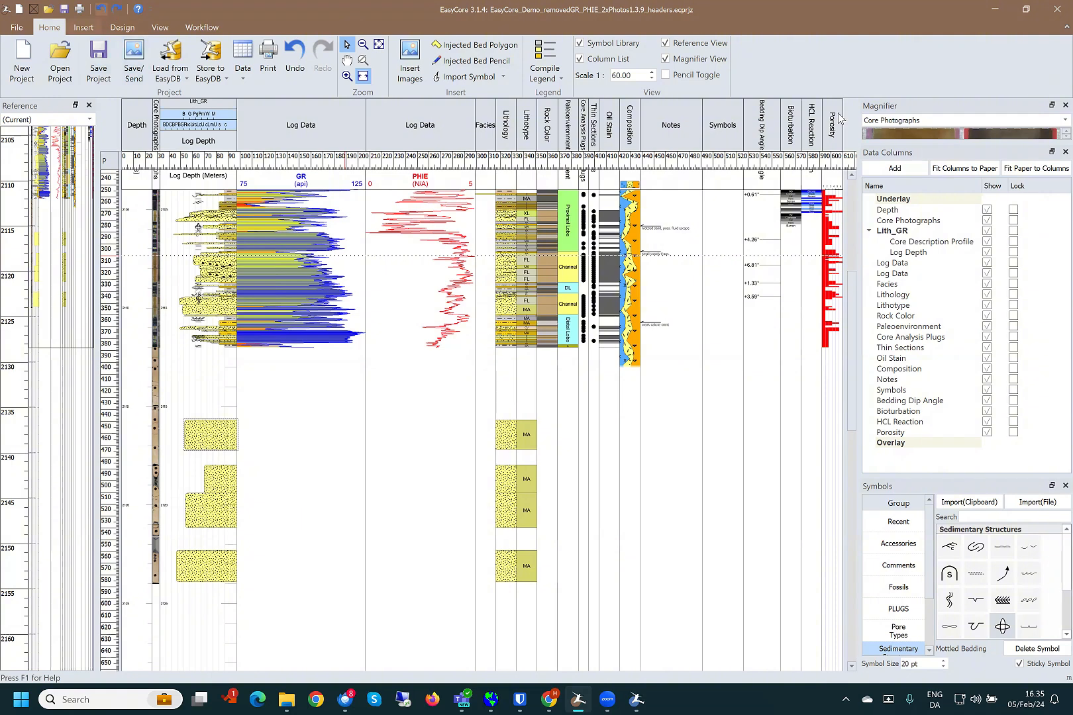
click(101, 8)
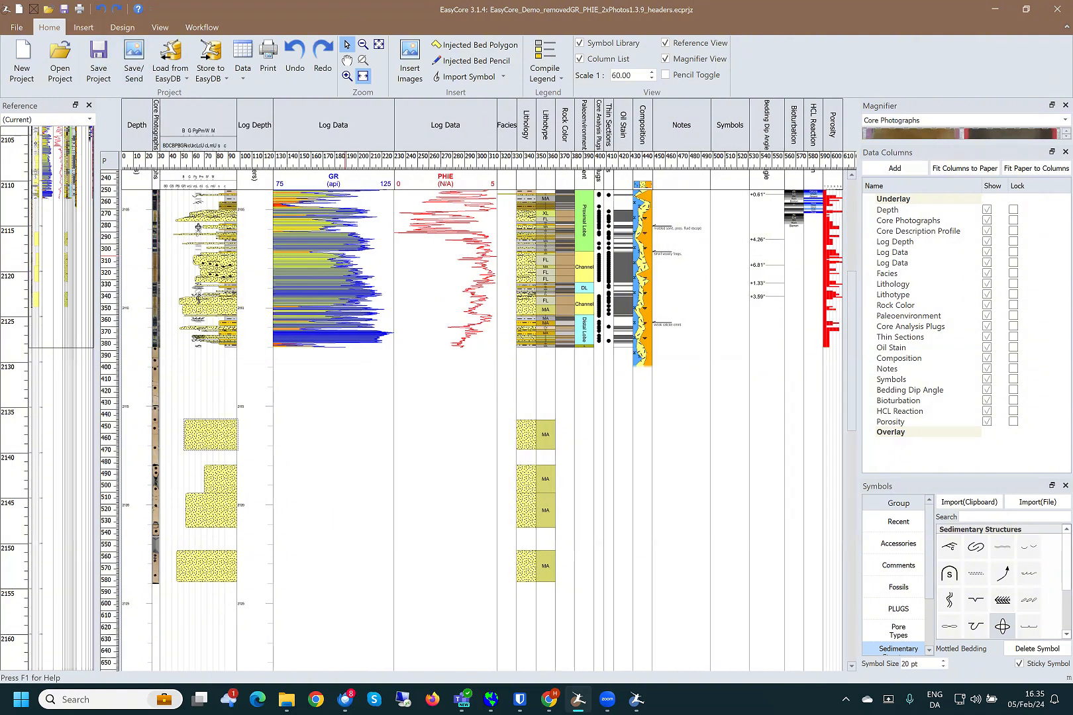
- Widen the Core Description Profile column until its far edge reaches about 150 on the horizontal ruler
click(902, 232)
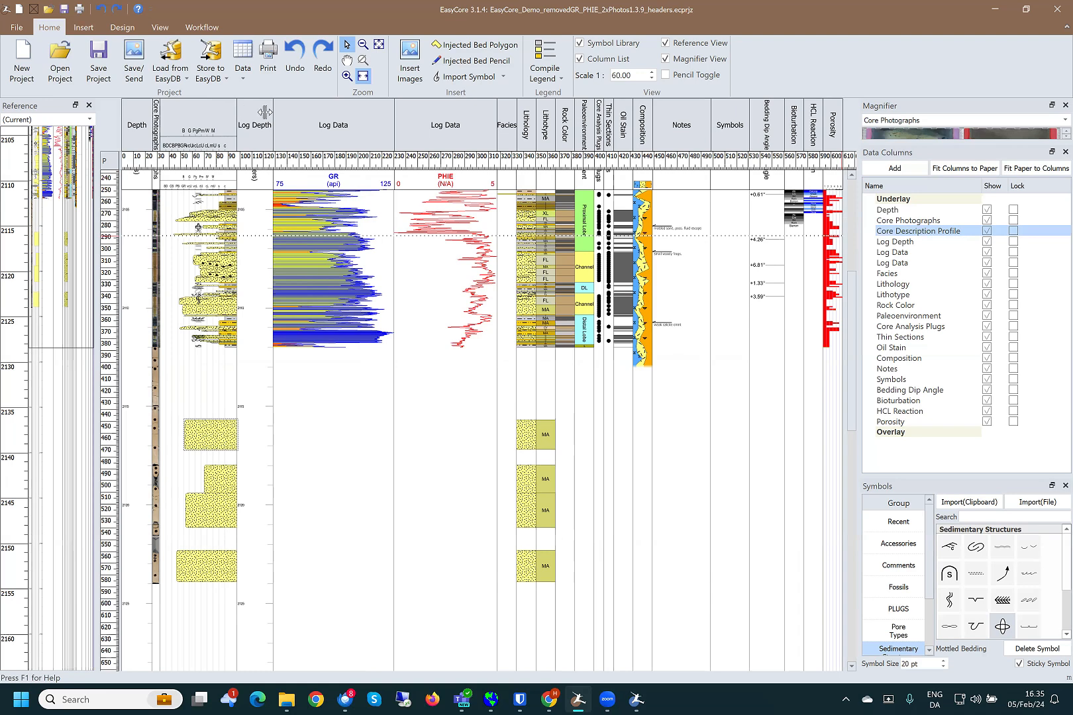
drag(264, 113, 302, 113)
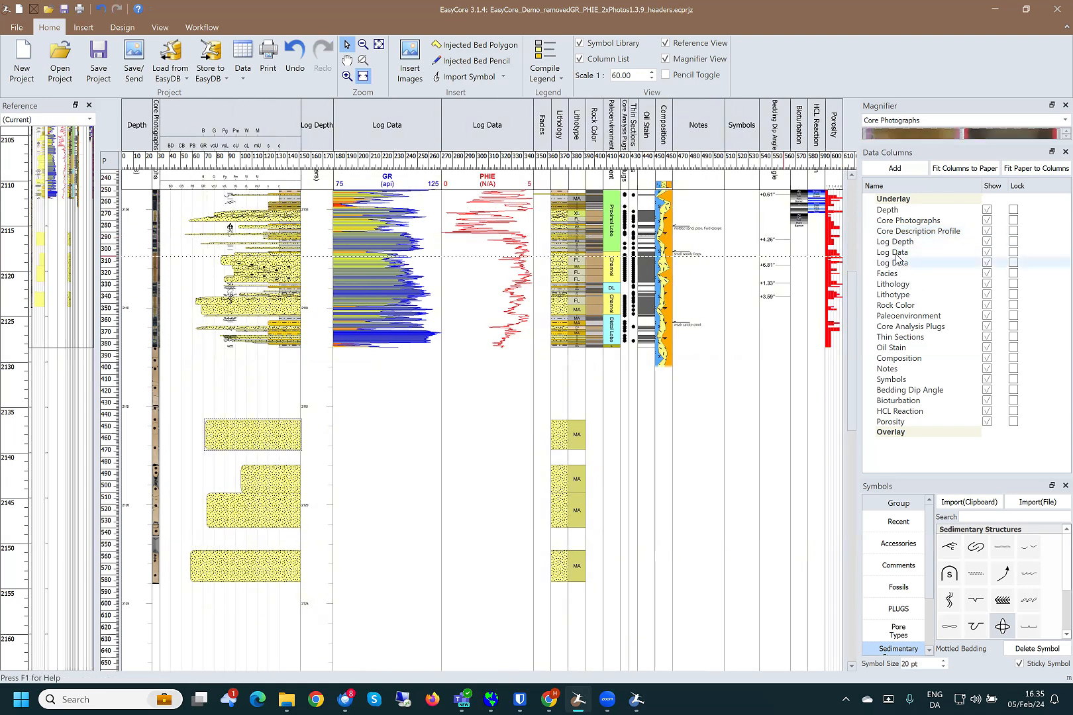
- Move the GR Log Data column directly after Core Description Profile and combine both columns in an overlaid group named lgr
click(895, 252)
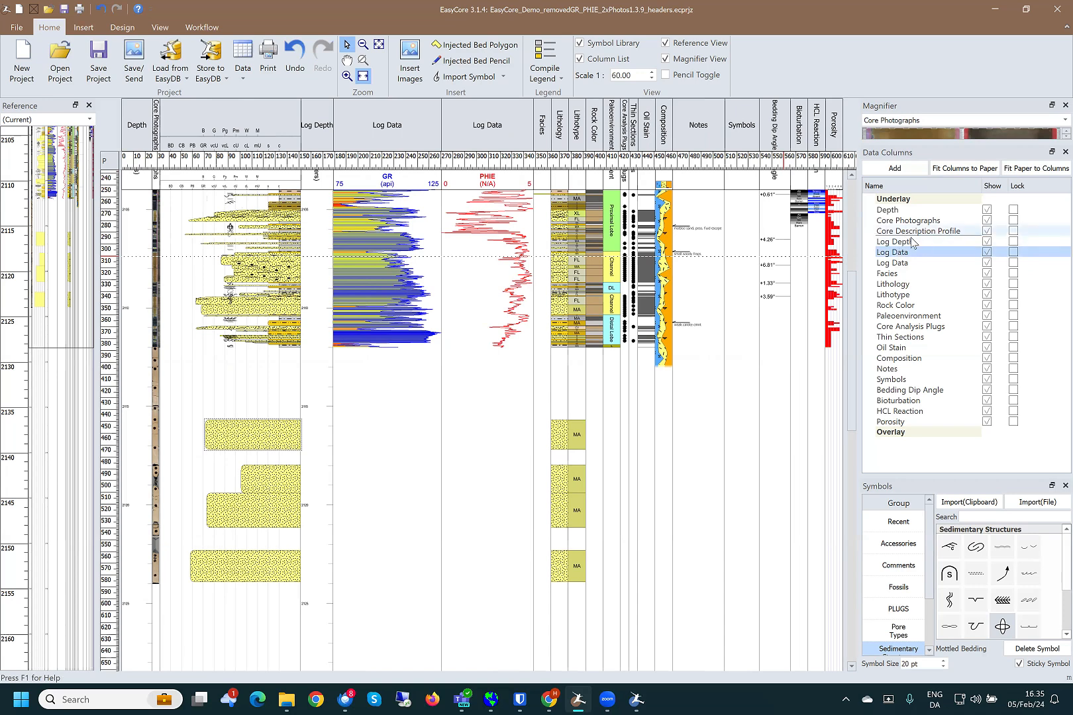
drag(912, 243, 922, 247)
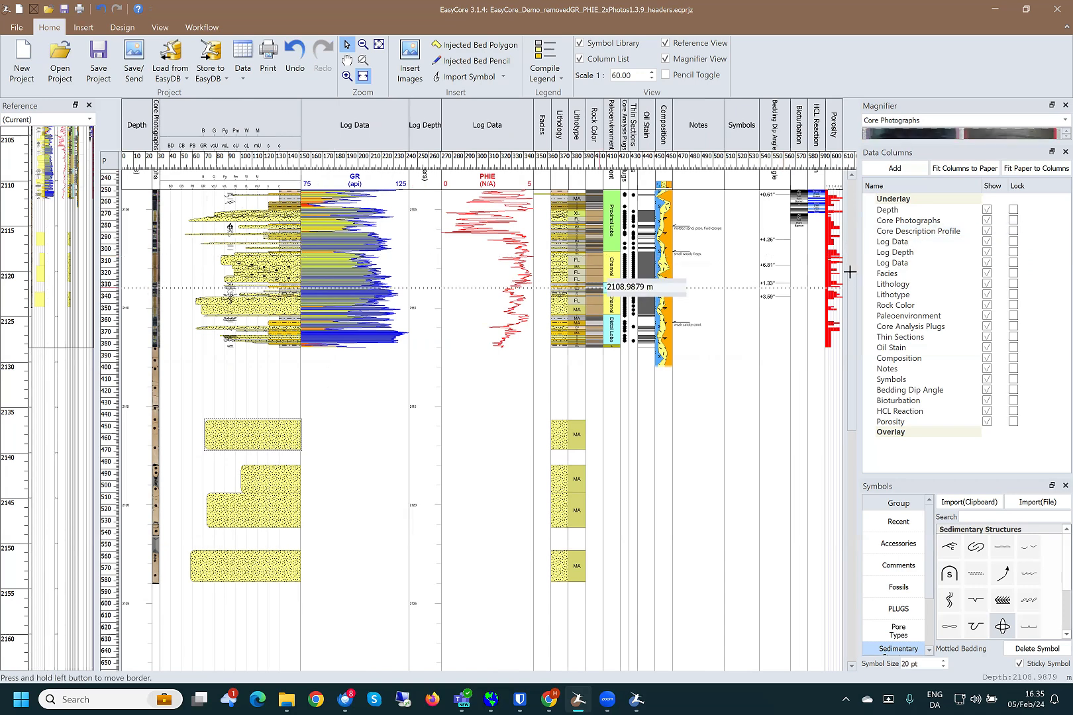
click(912, 233)
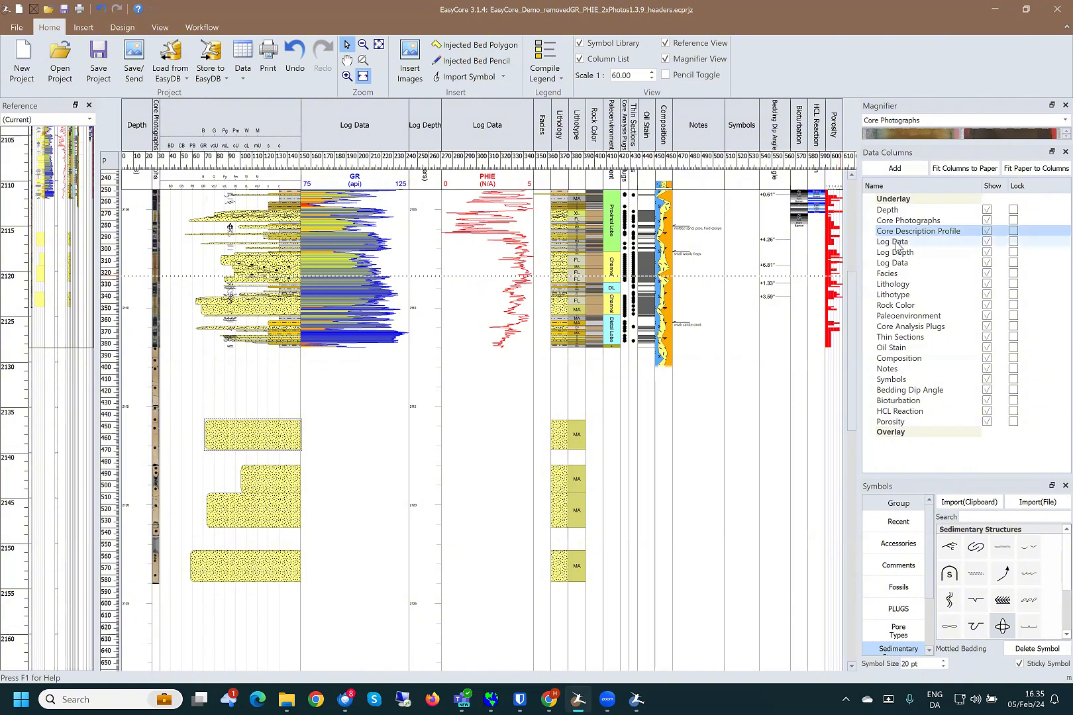
click(899, 243)
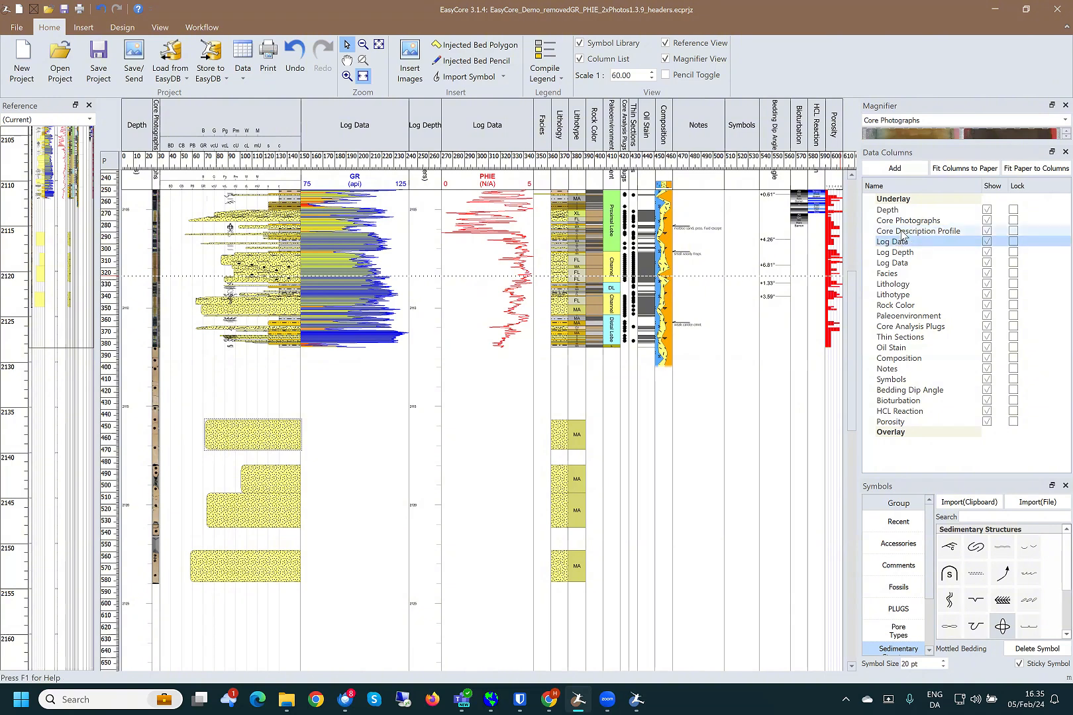
ctrl+click(902, 231)
right_click(909, 236)
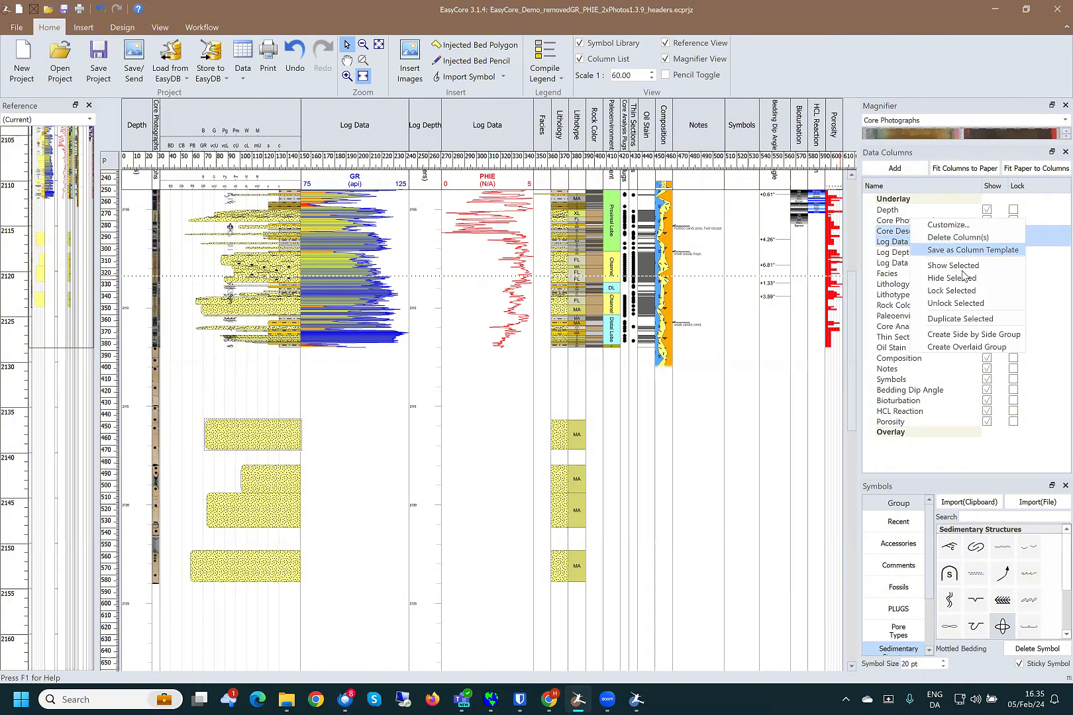
click(968, 347)
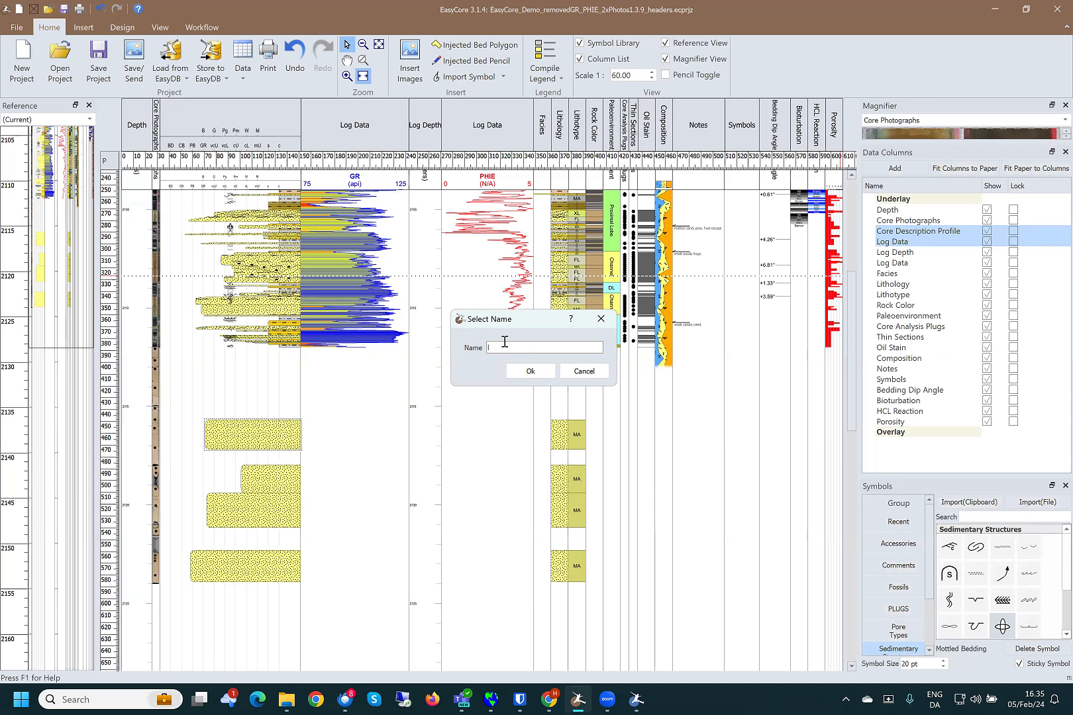
click(528, 372)
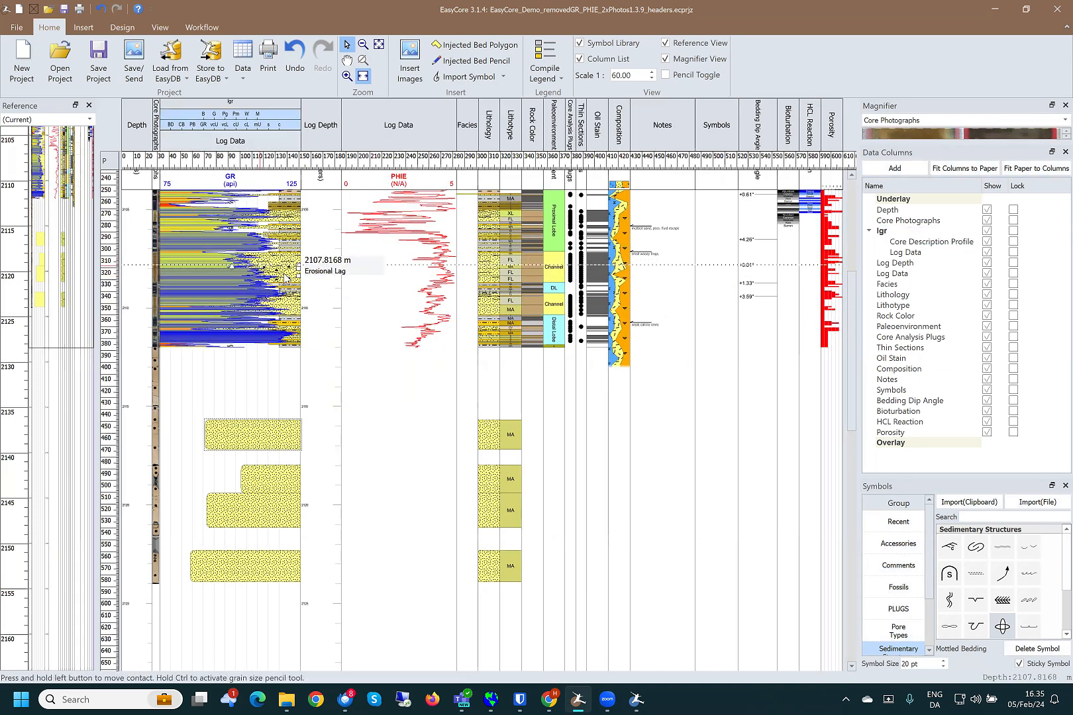
- Set the profile orientation of the Core Description Profile column to Left to Right
right_click(260, 265)
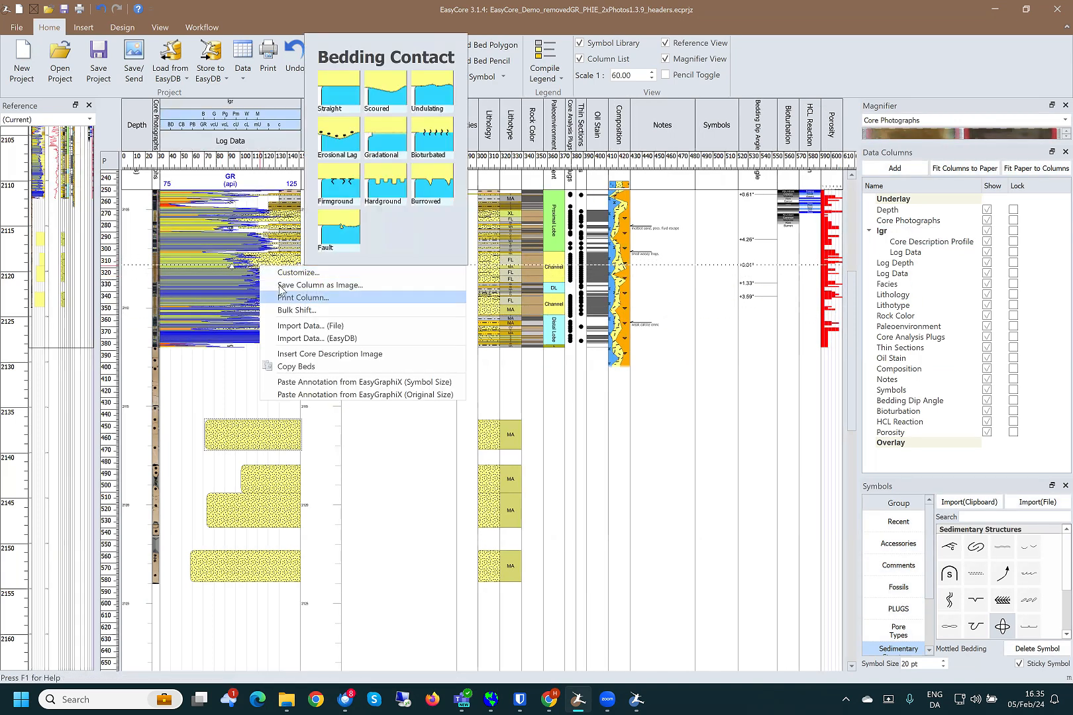
click(317, 273)
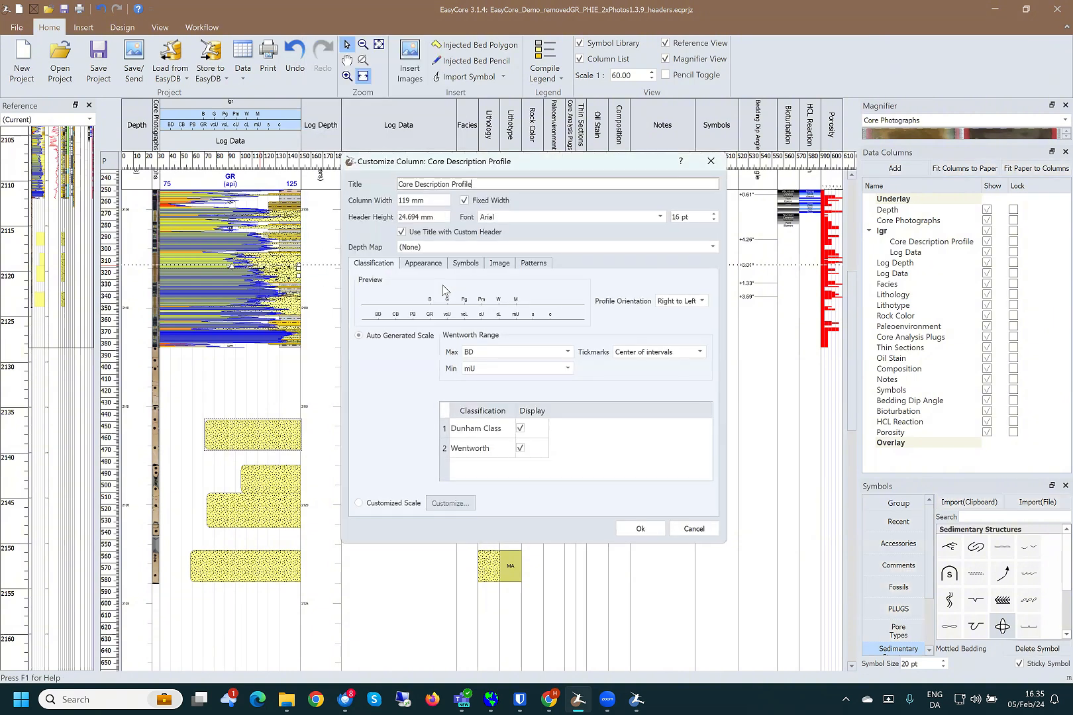
click(701, 301)
click(689, 320)
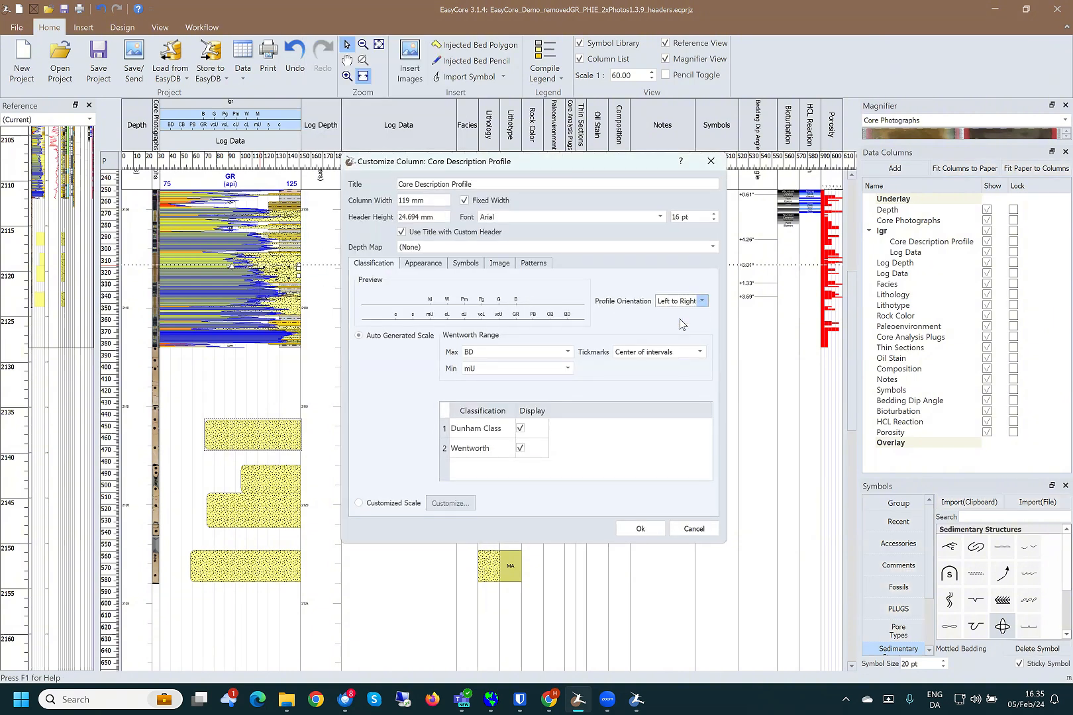
click(627, 524)
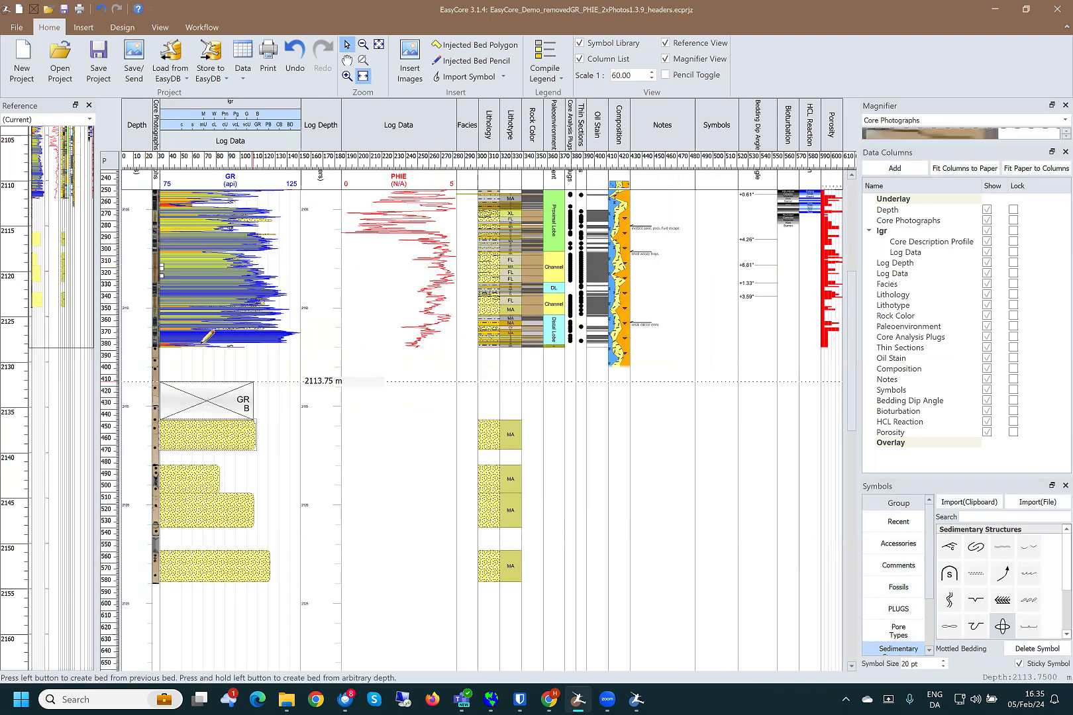
scroll(205, 331, up, 3)
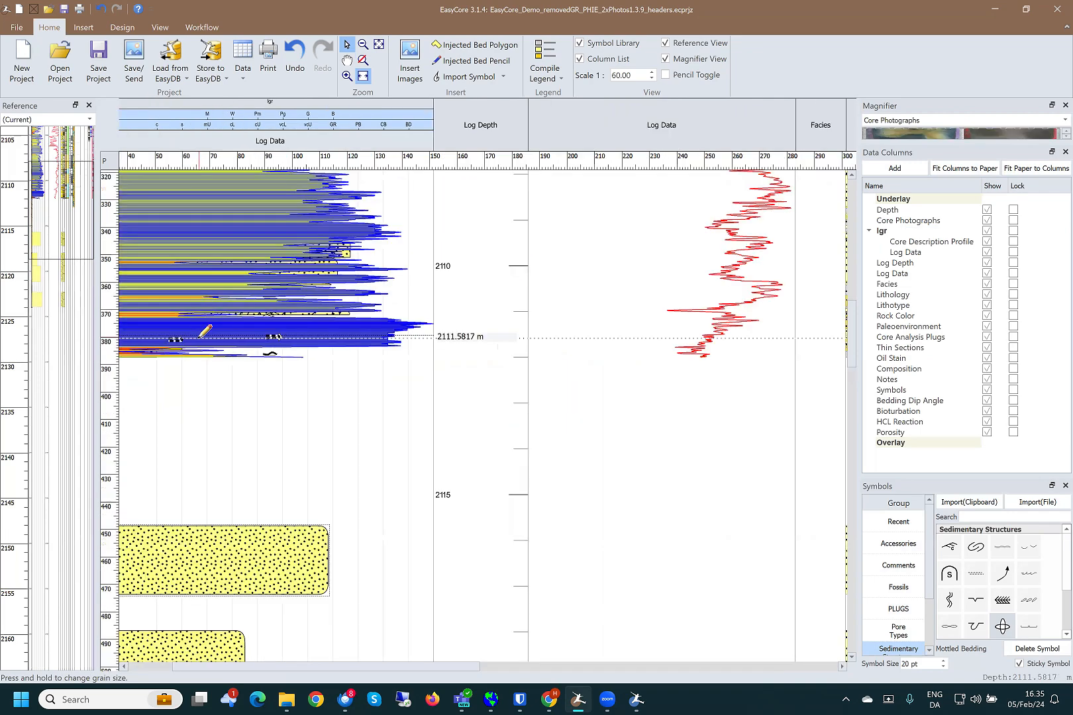
scroll(205, 331, up, 2)
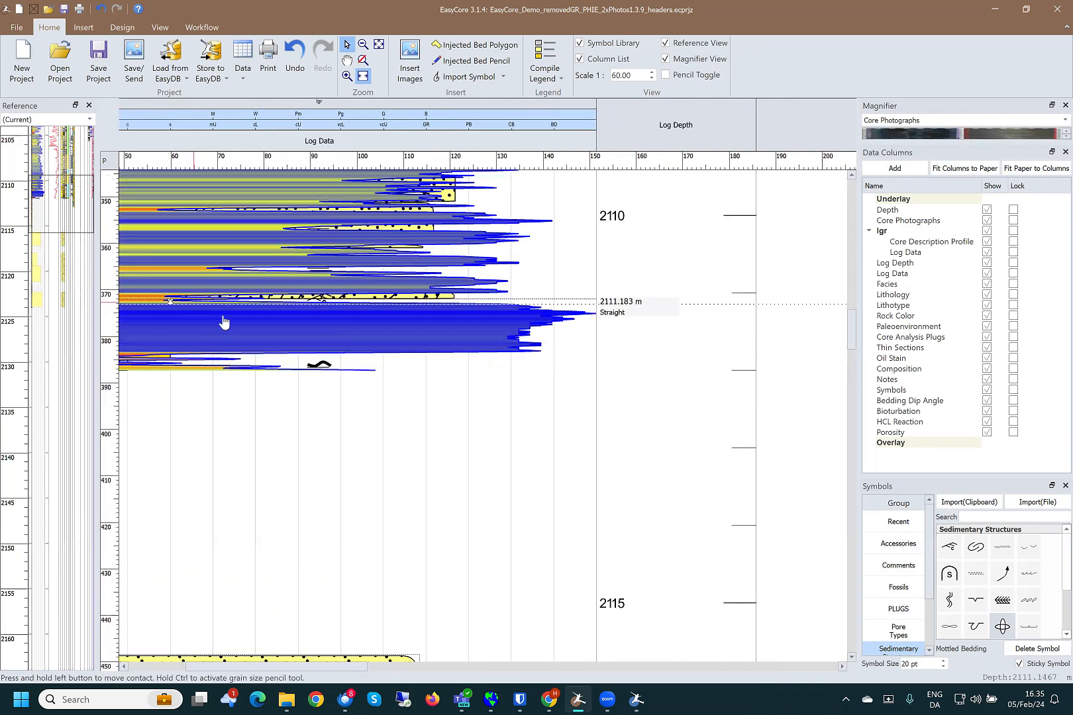
right_click(226, 316)
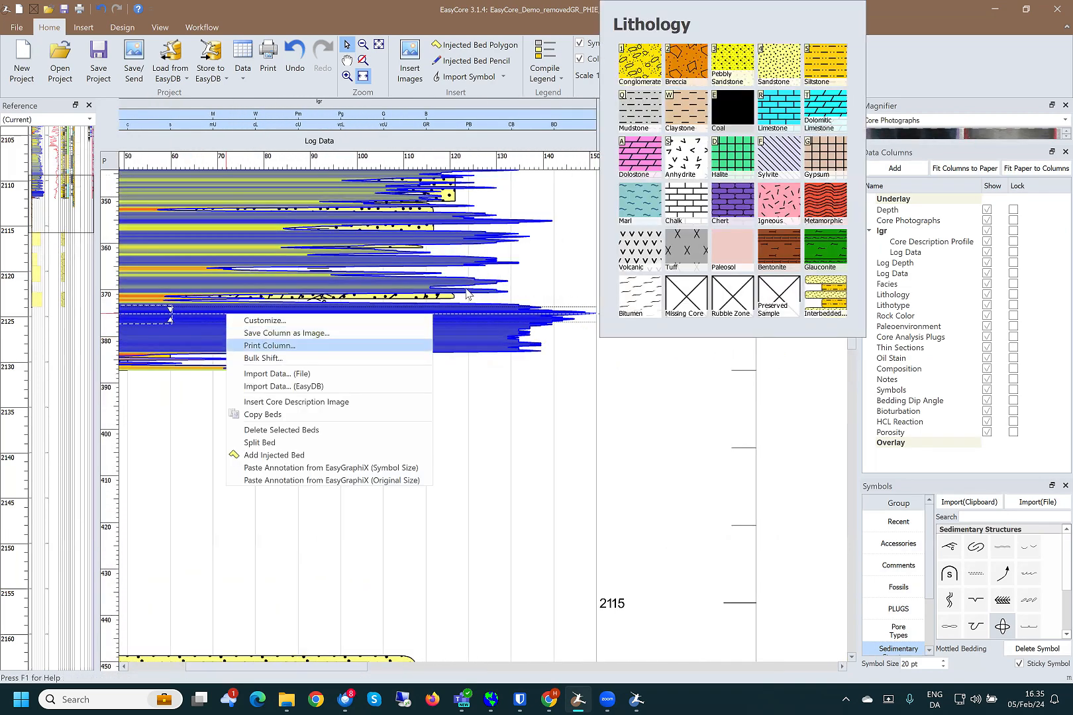
click(278, 321)
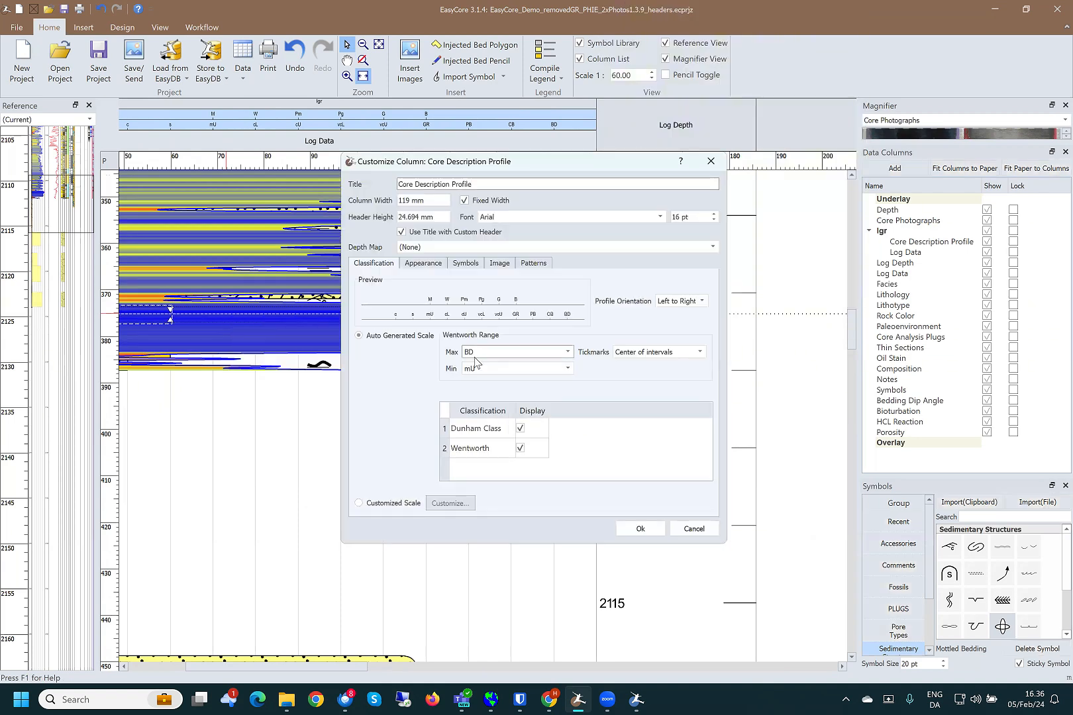
click(536, 264)
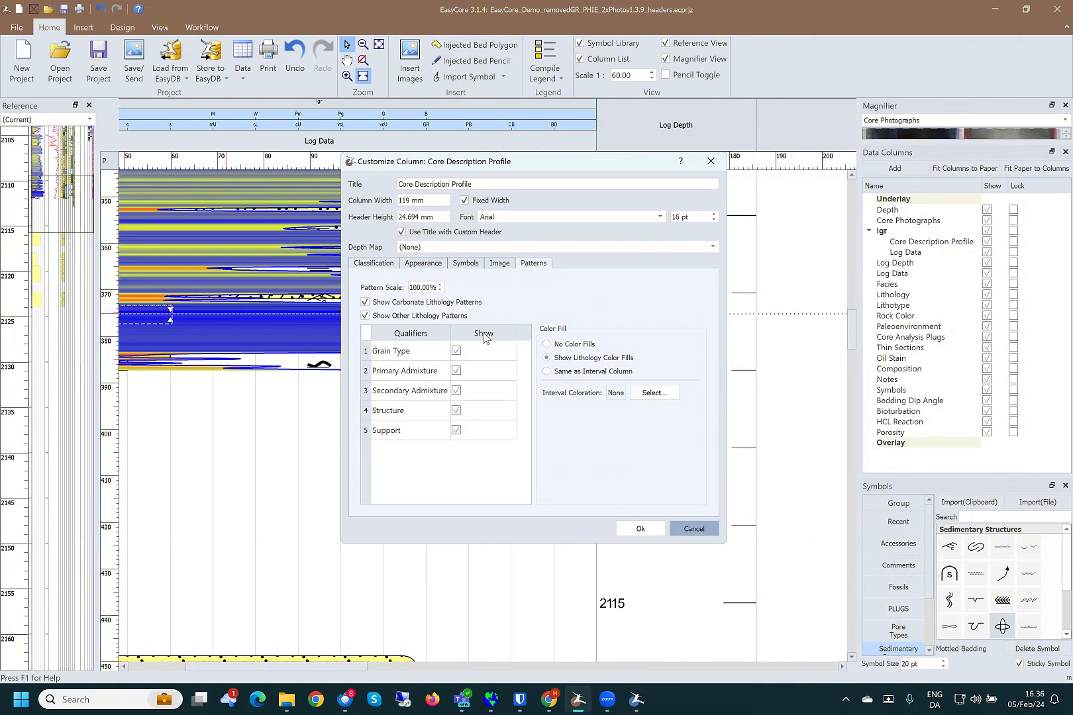
click(693, 528)
- Set the positive fill of the GR curve to None in the Log Data column of the overlaid group
click(315, 145)
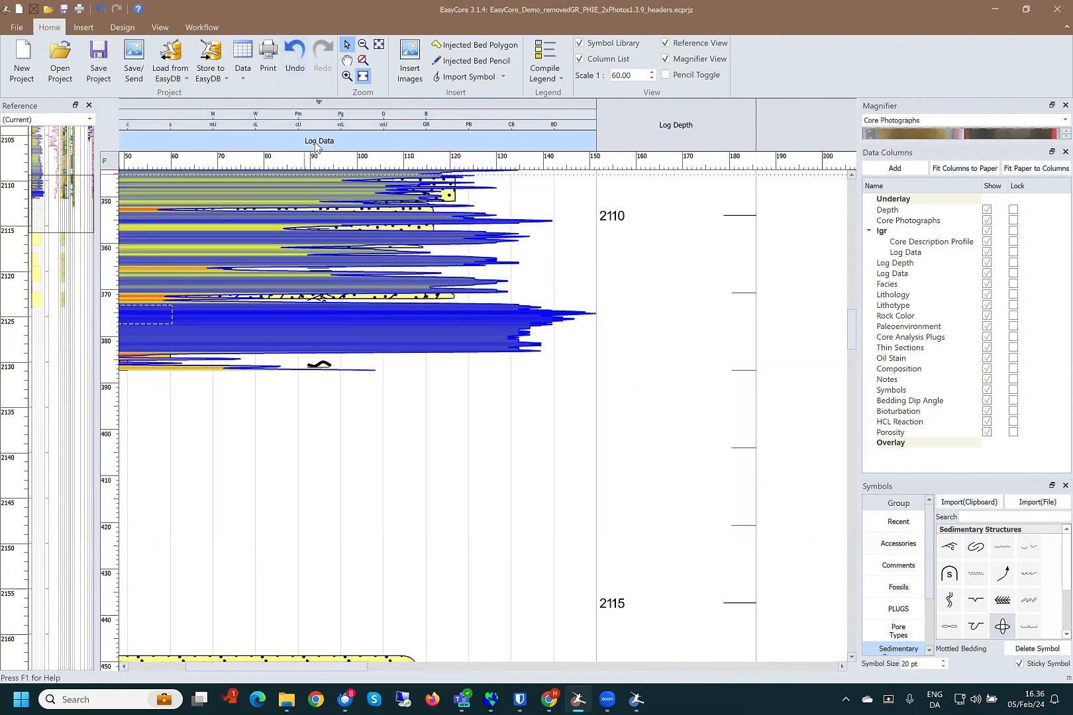
right_click(316, 399)
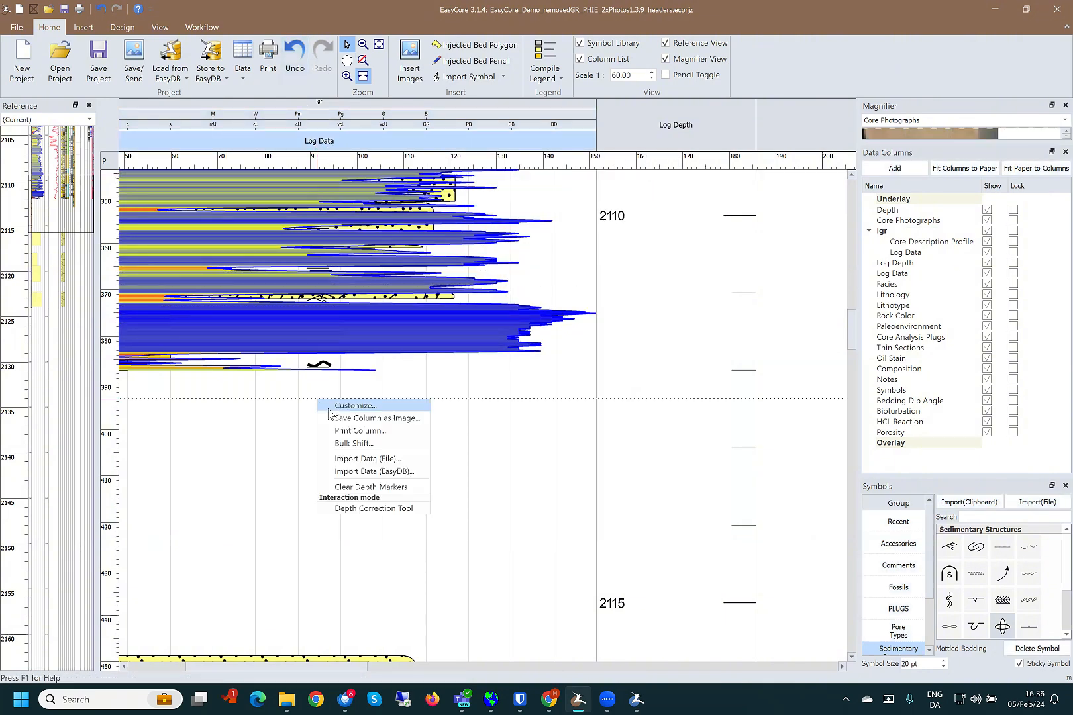
click(366, 406)
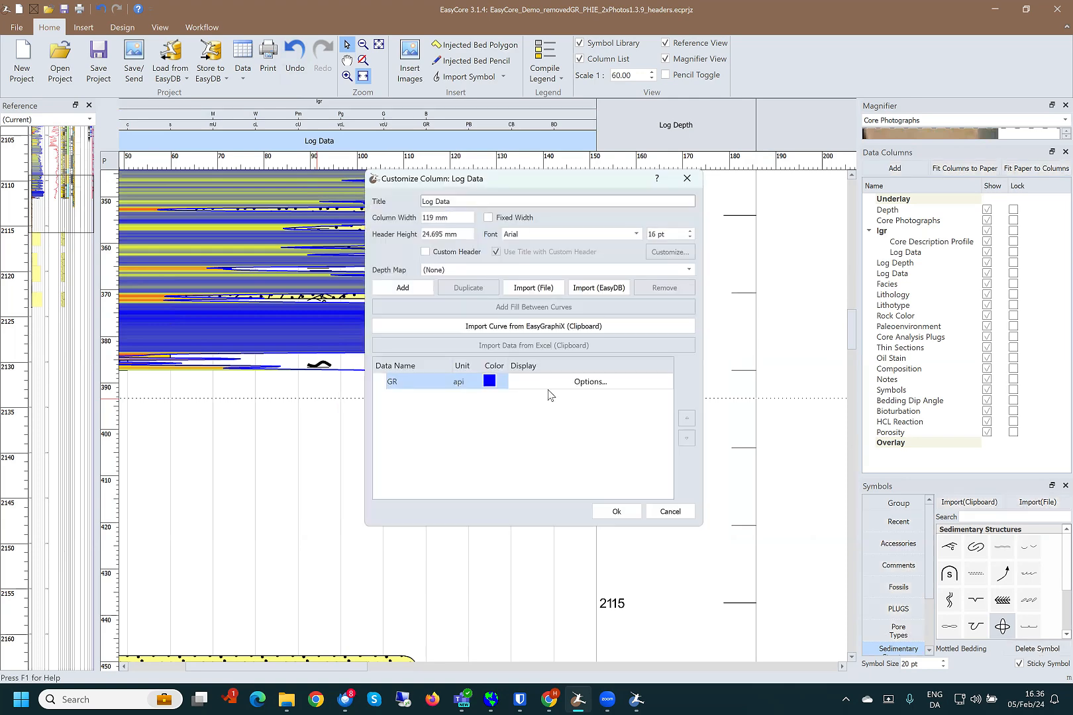
click(570, 383)
click(572, 383)
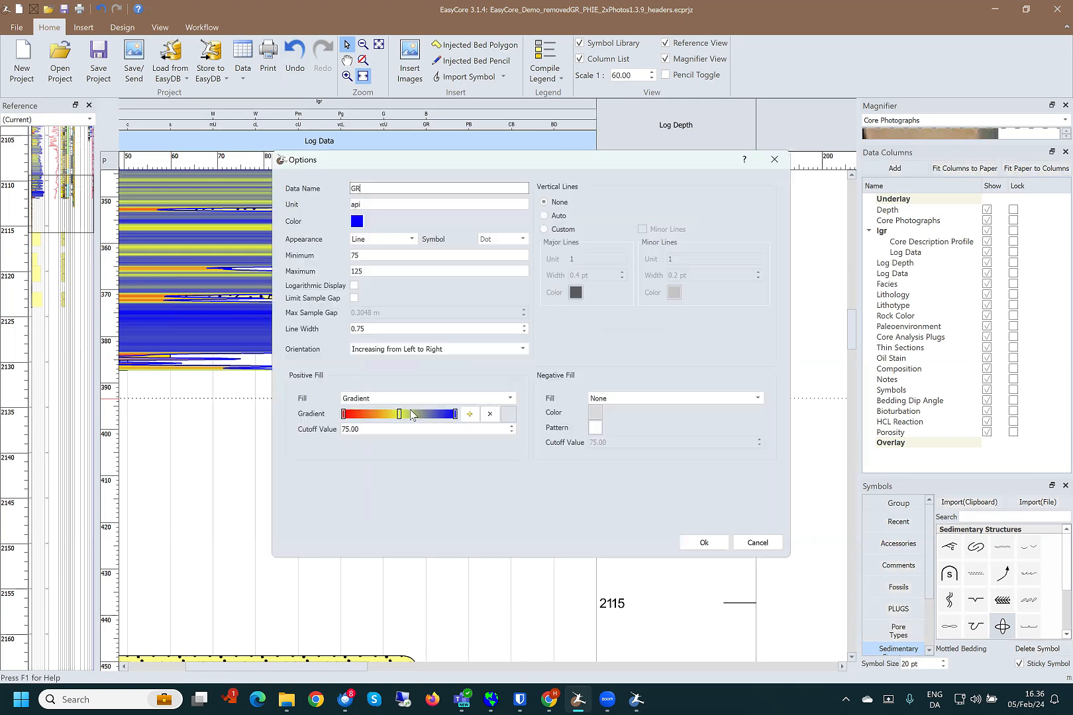
click(410, 402)
click(370, 411)
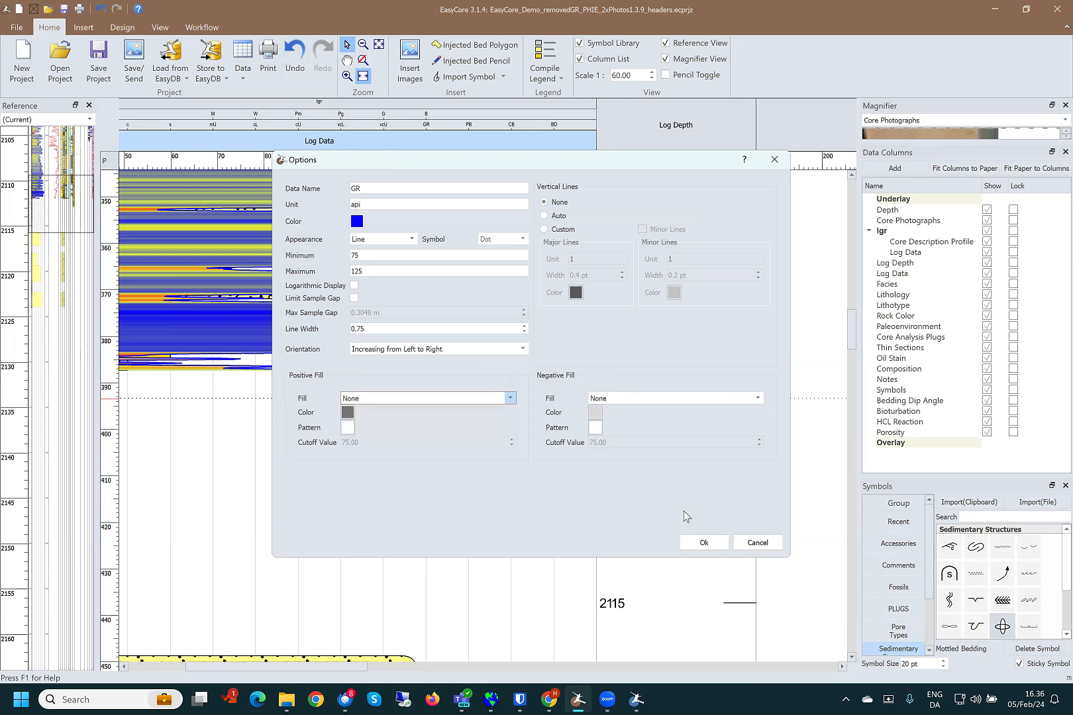
click(705, 543)
click(618, 511)
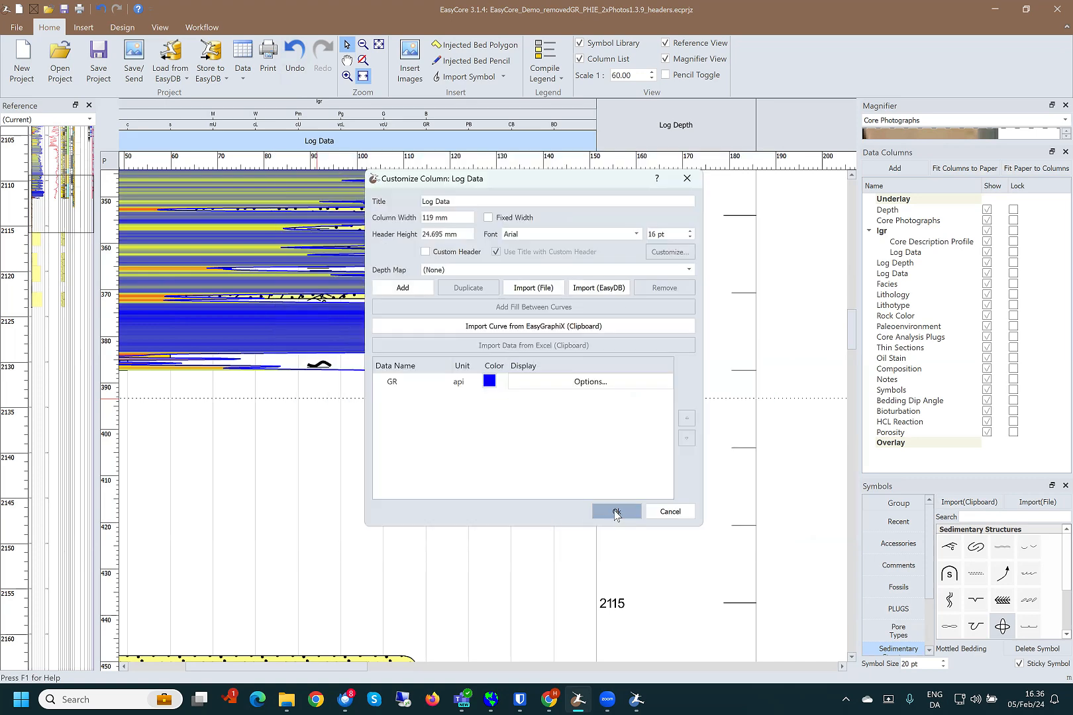
- Narrow the overlaid lgr group until its far edge reaches about 80 on the horizontal ruler
scroll(240, 304, up, 3)
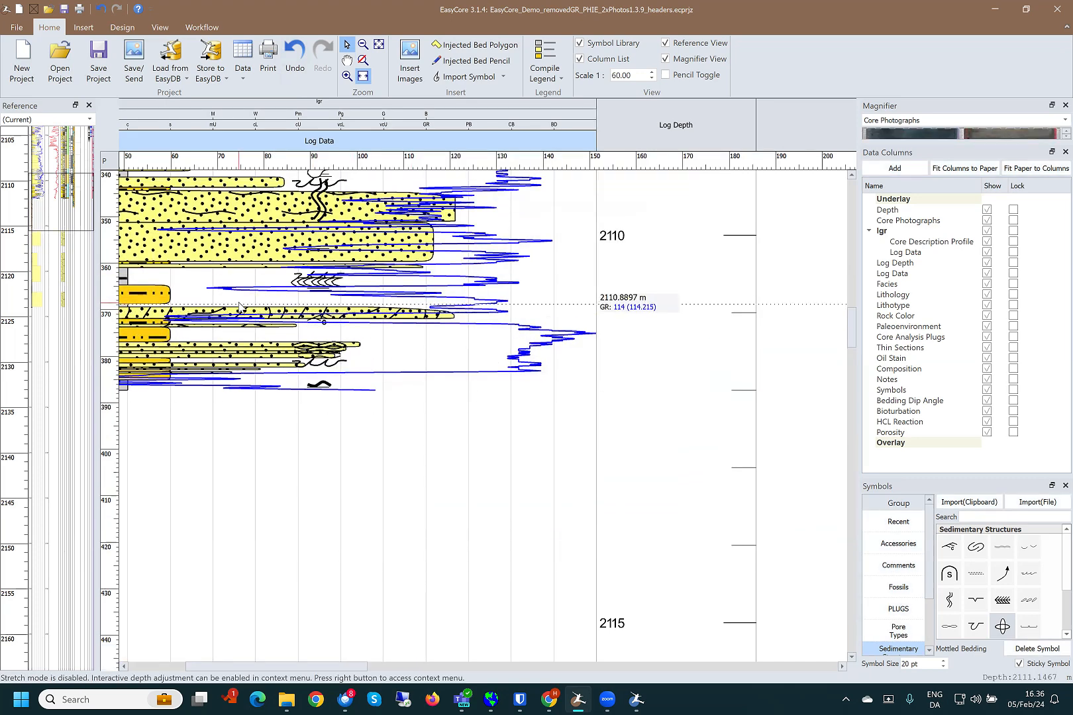
scroll(240, 304, up, 10)
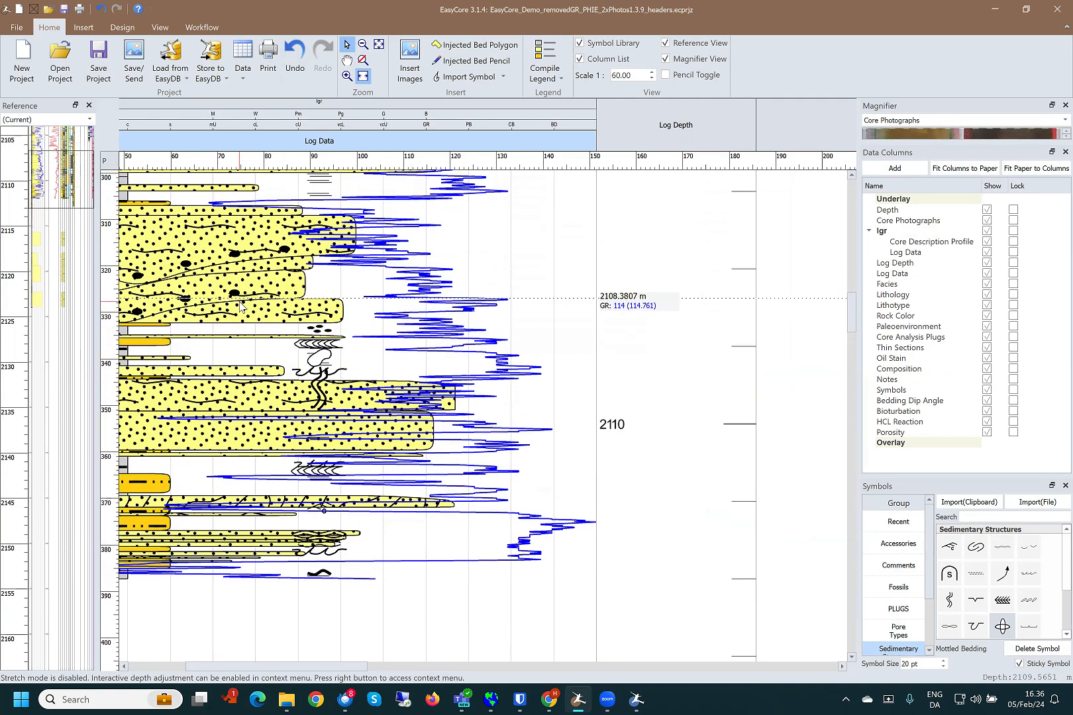
scroll(241, 305, up, 6)
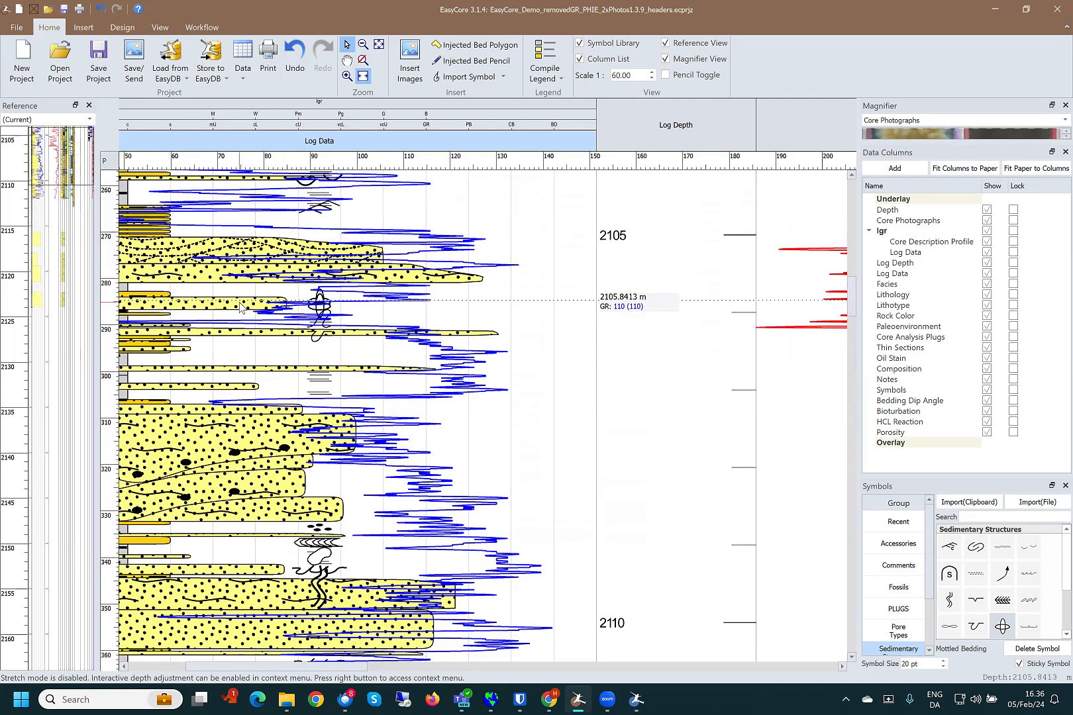
scroll(240, 304, up, 5)
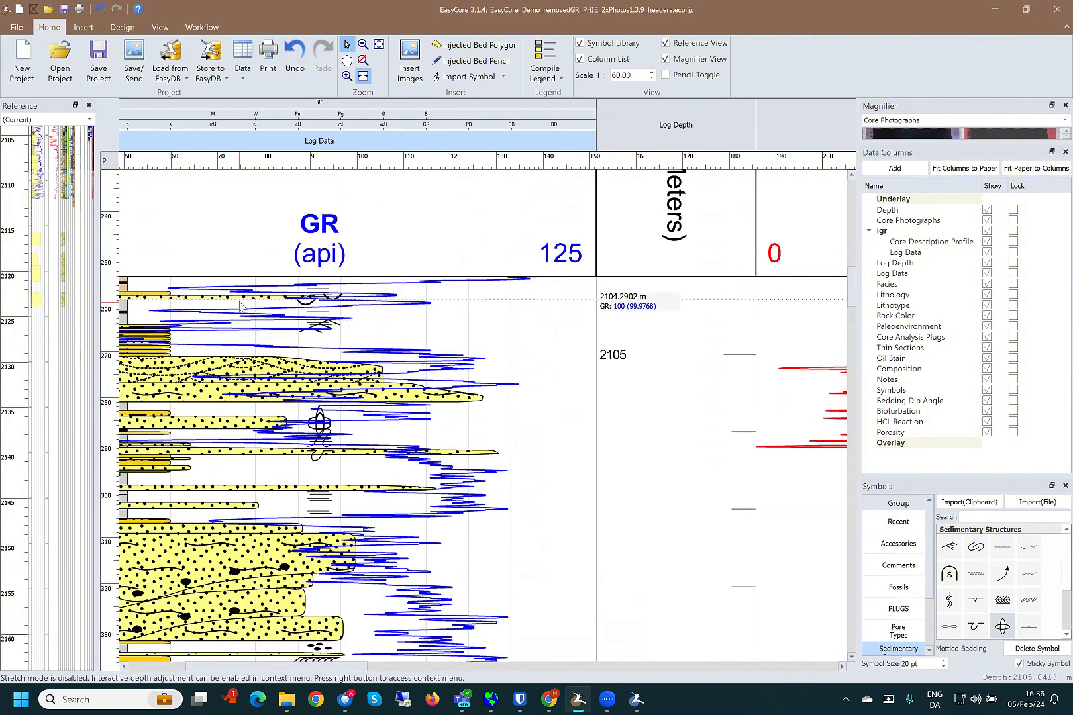
scroll(241, 304, up, 3)
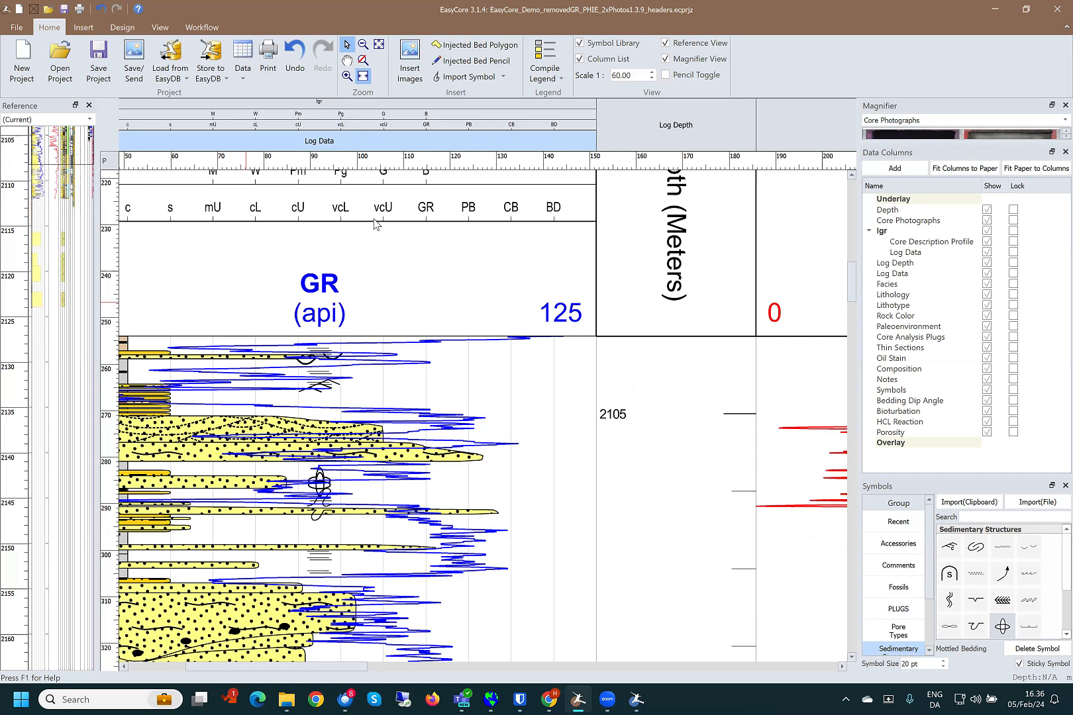
drag(597, 112, 261, 129)
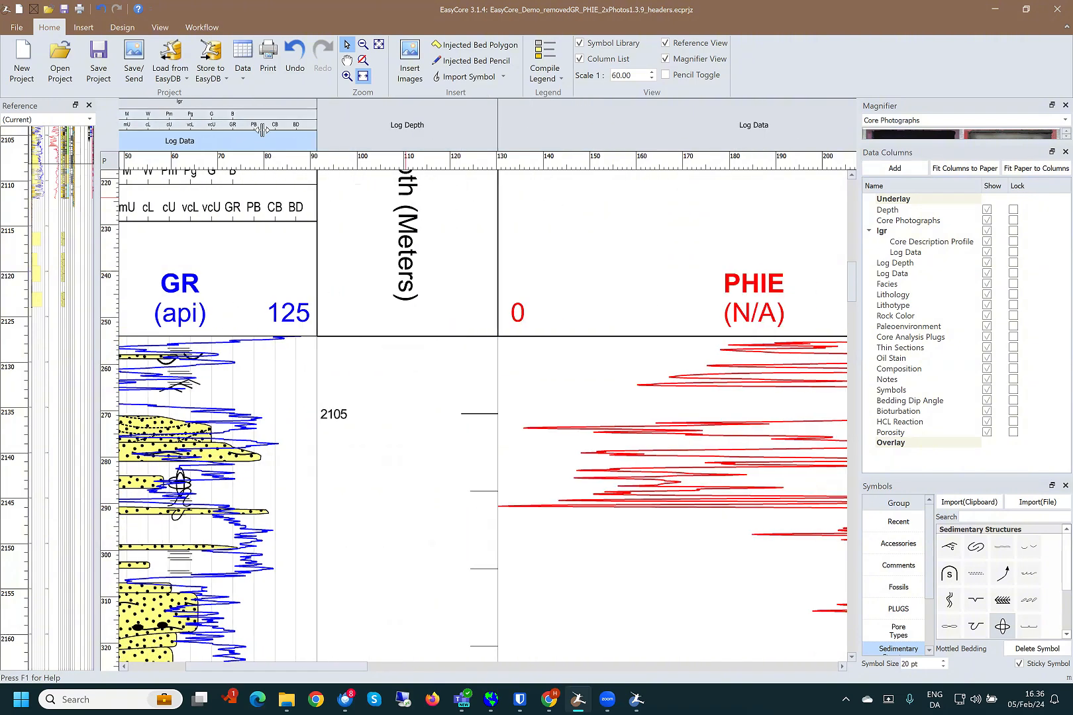
scroll(185, 525, down, 5)
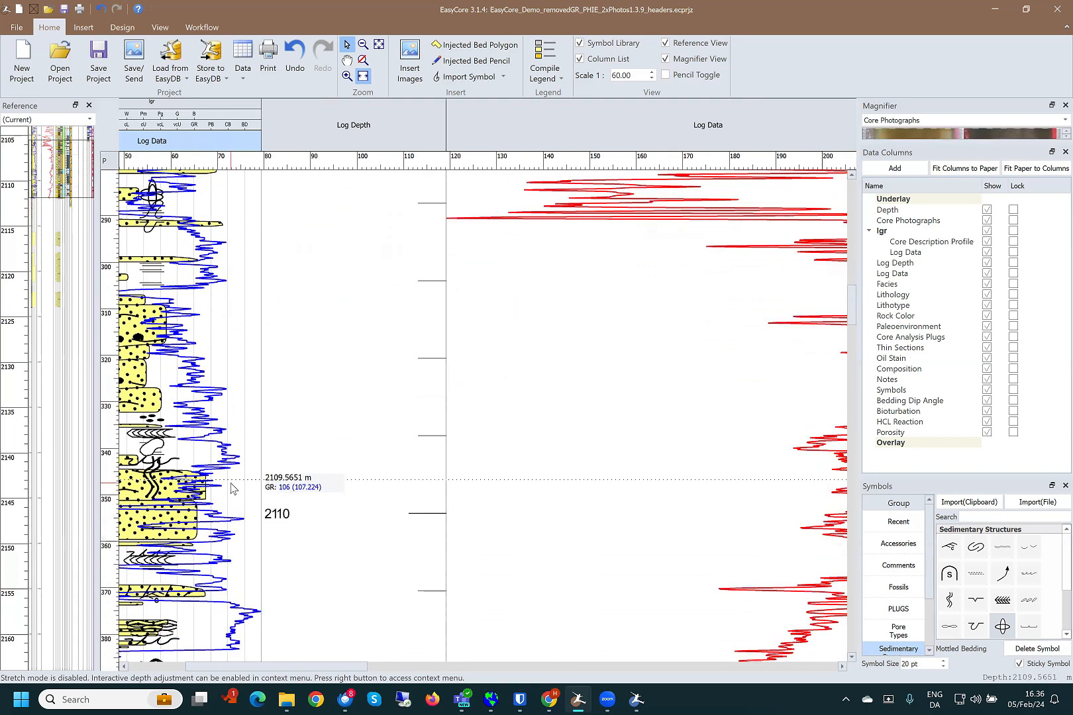
scroll(232, 489, down, 4)
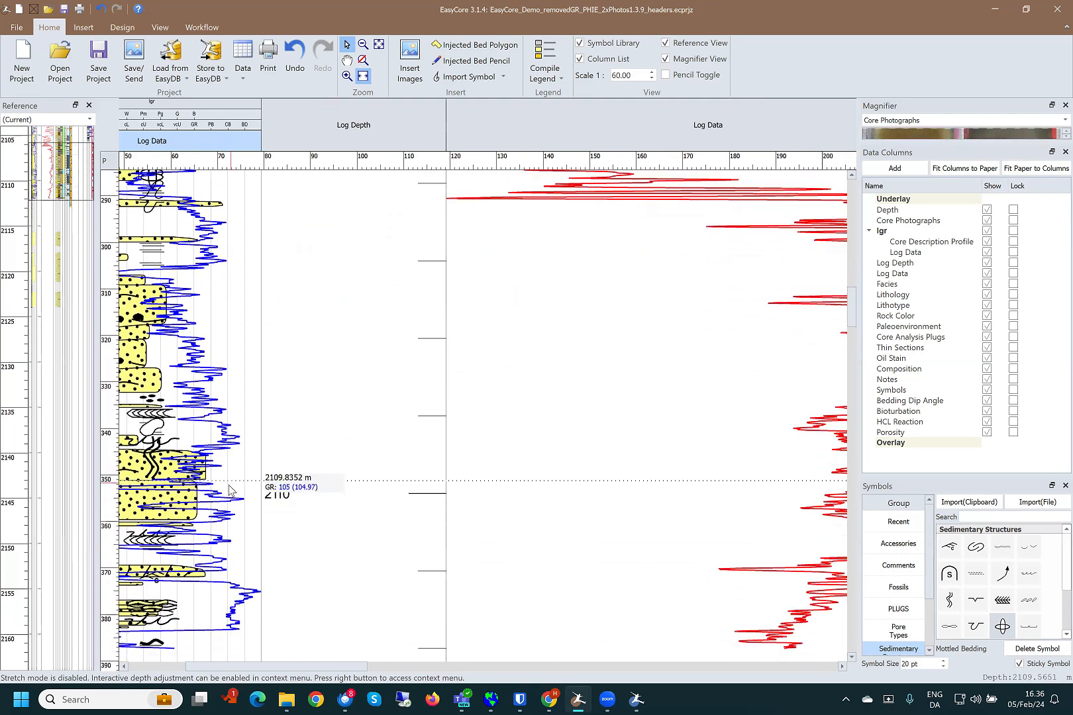
scroll(228, 491, up, 3)
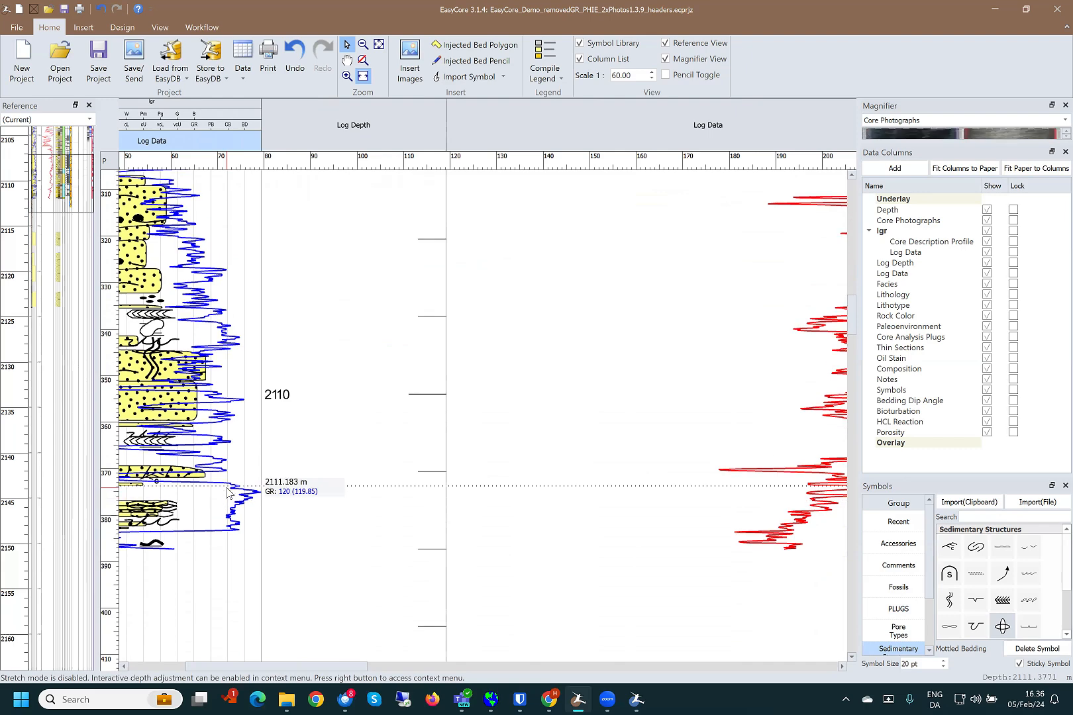
scroll(208, 429, up, 2)
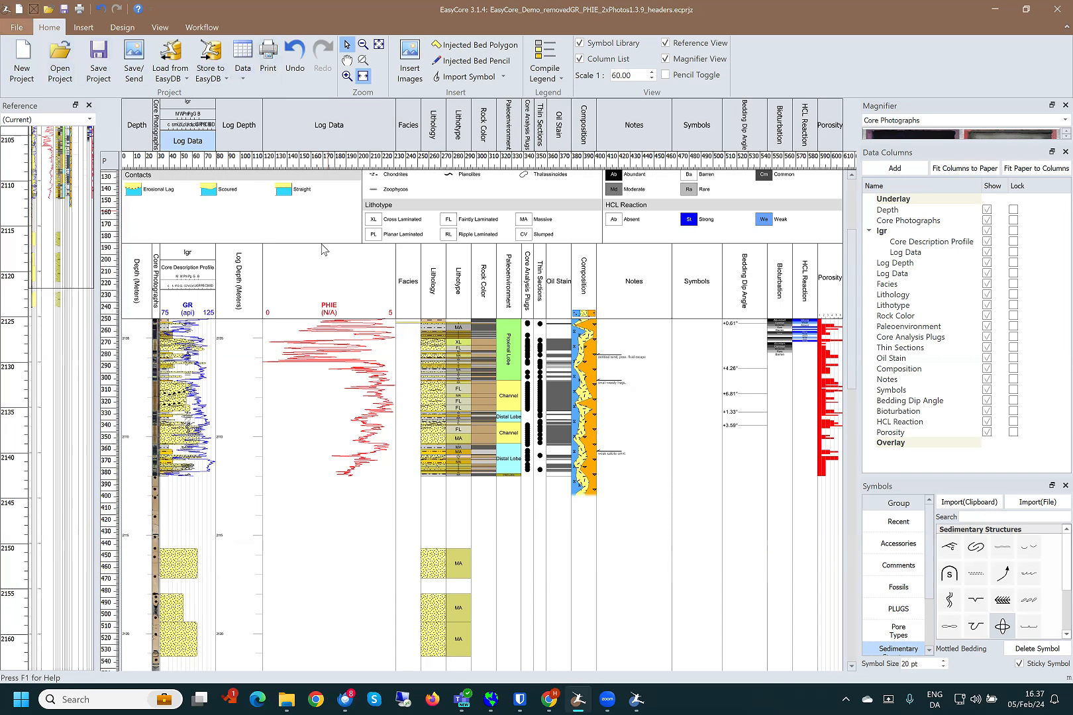
- Close the current project and start a new one from the Default EasyCore Project template
click(535, 375)
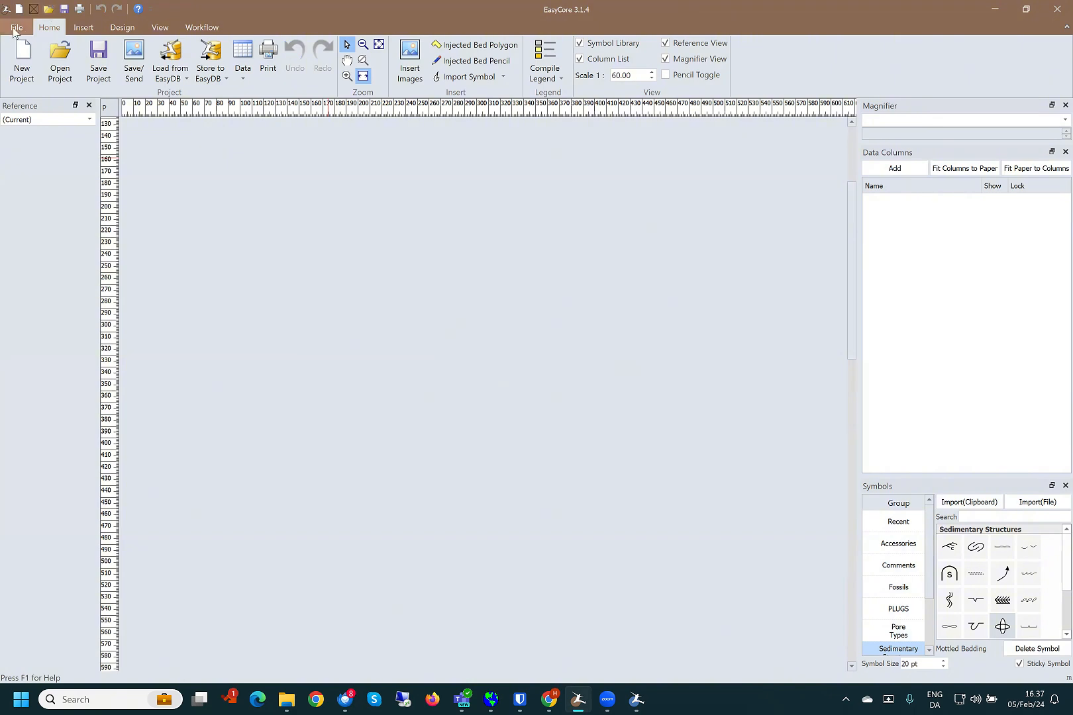
click(15, 29)
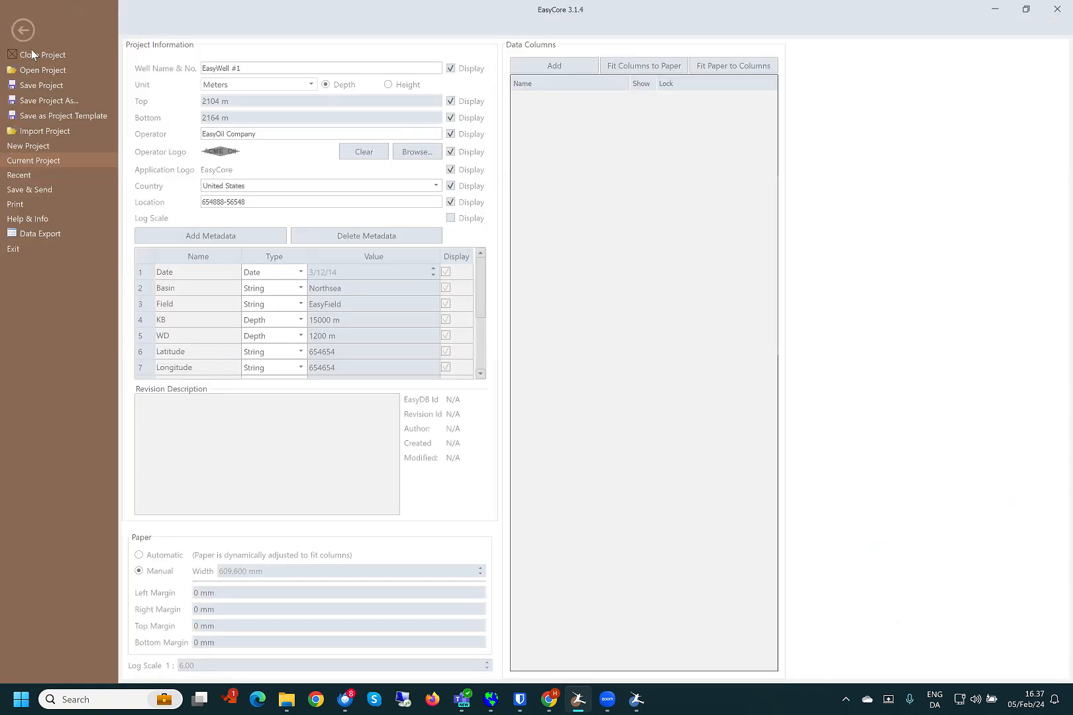
click(42, 145)
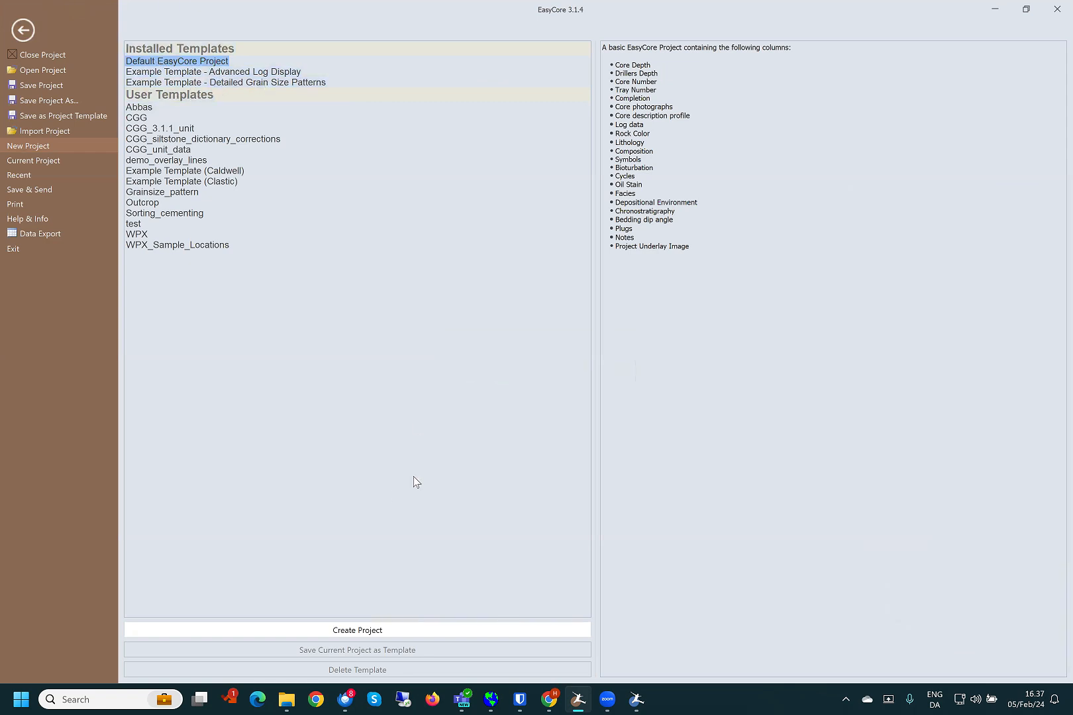
click(371, 631)
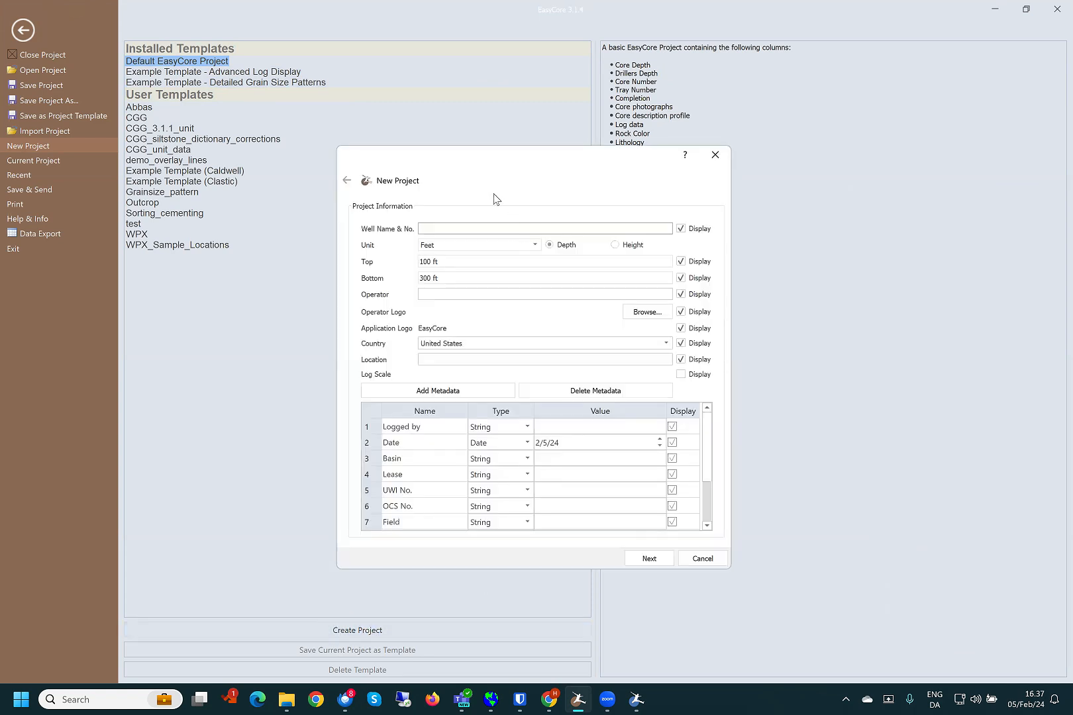
- Set the new project's unit to Meters and create it with the template's default columns
click(494, 246)
click(438, 264)
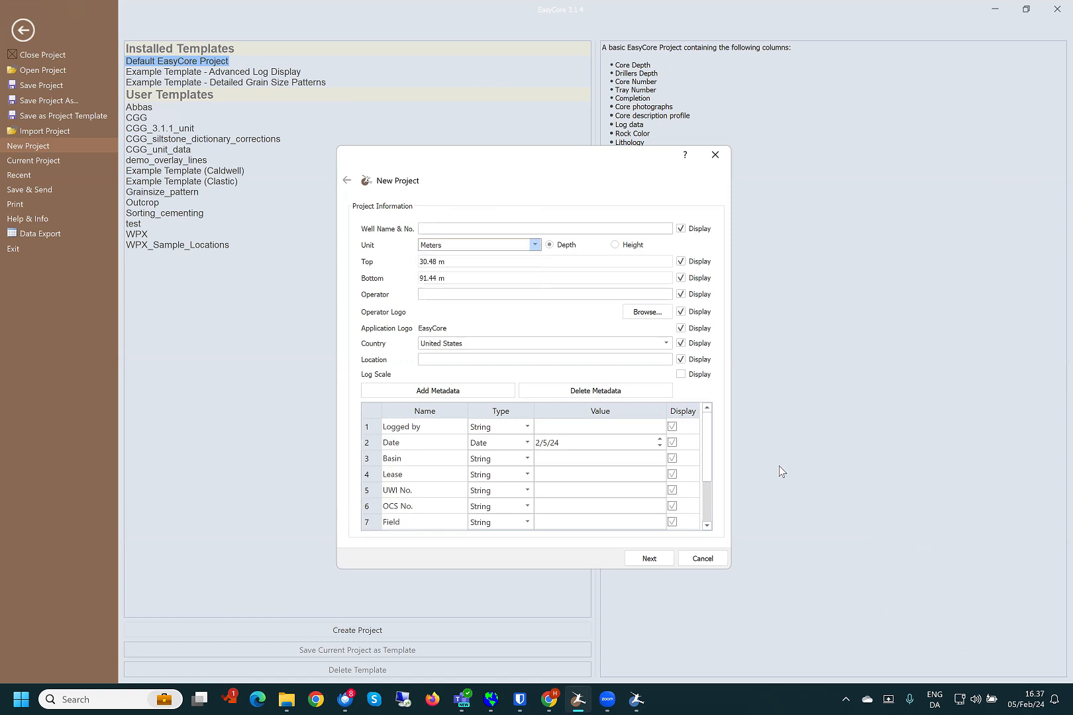
click(648, 559)
click(649, 559)
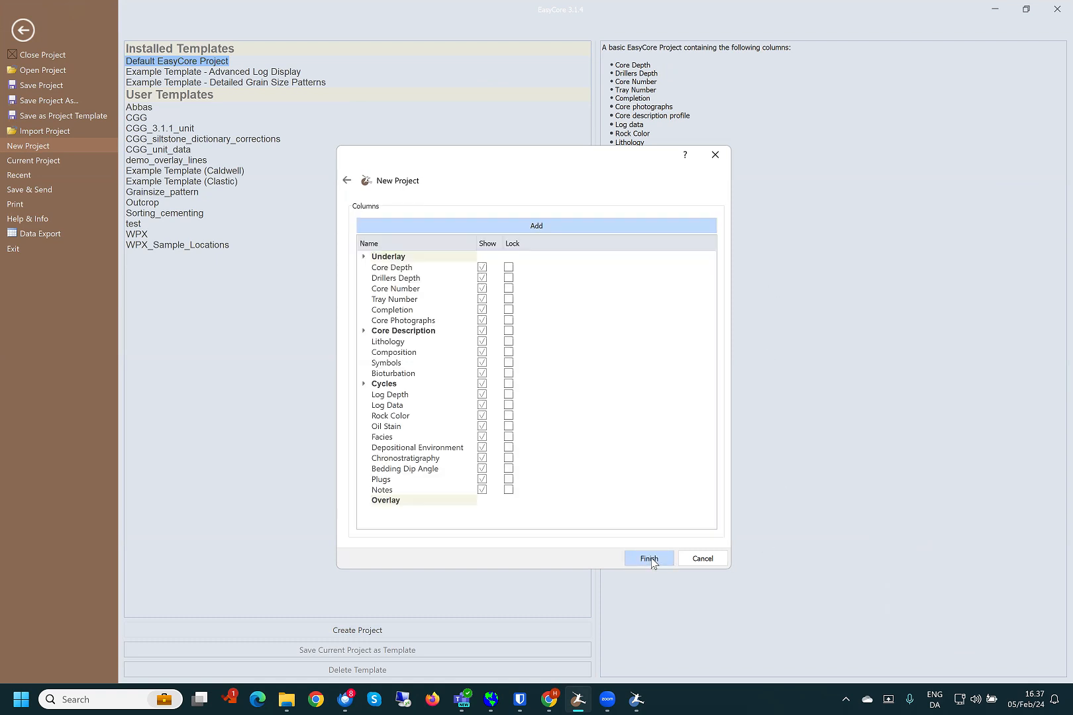
click(649, 559)
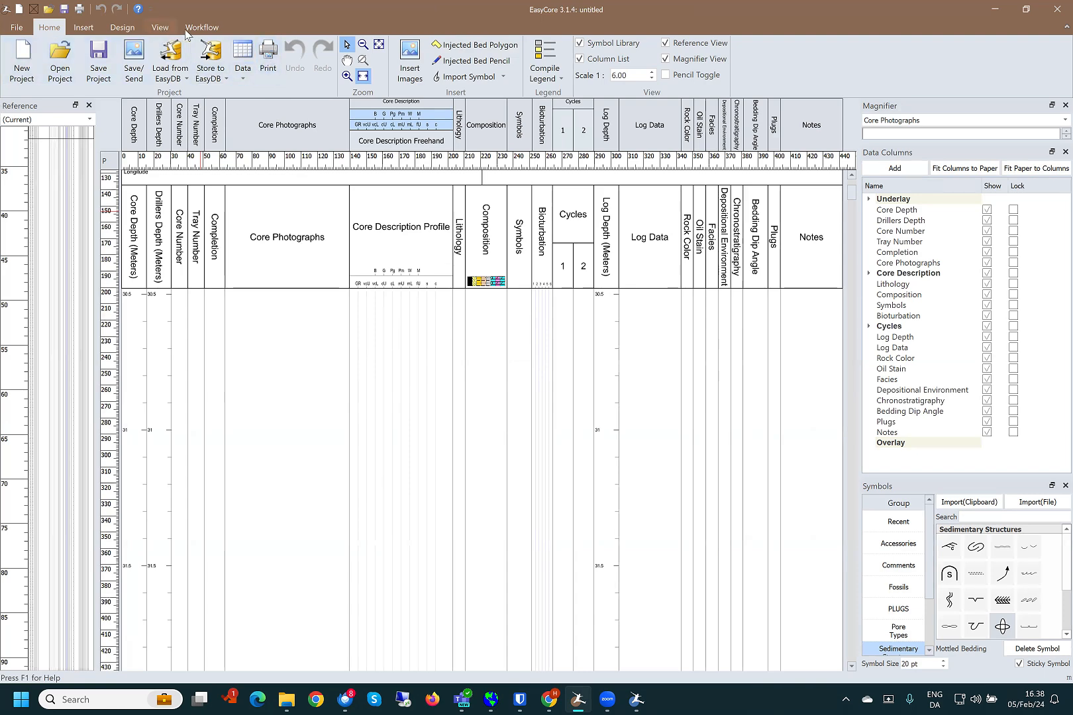
- Start inserting a core description image into the Core Description Profile column, choosing the image from files
click(202, 27)
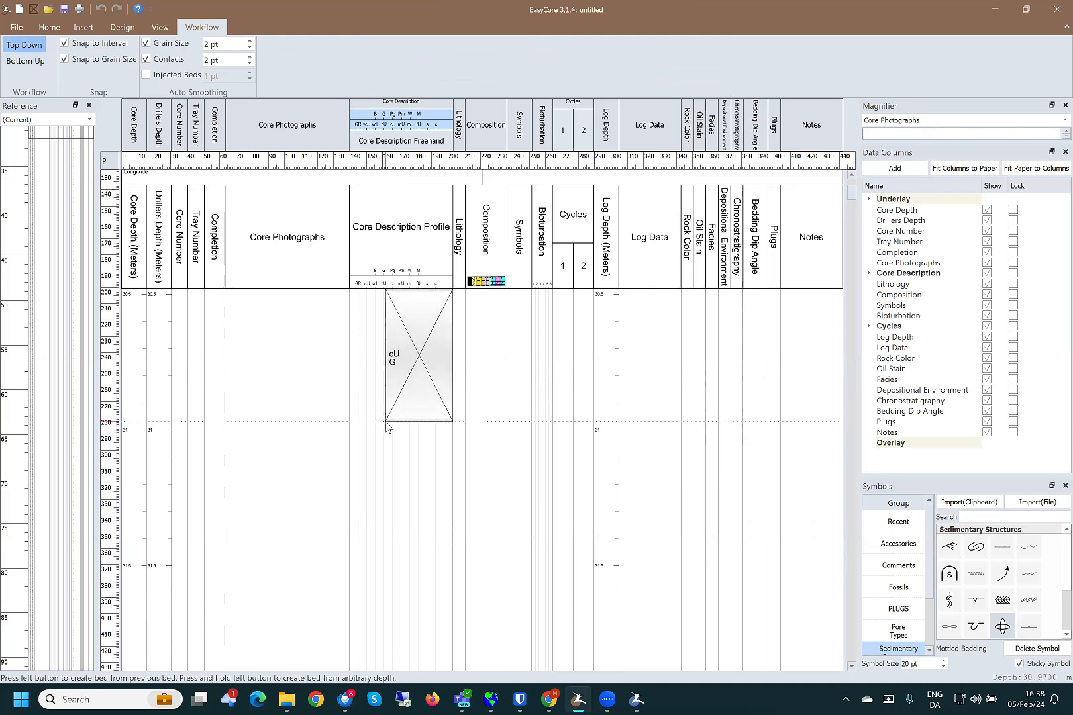
right_click(385, 421)
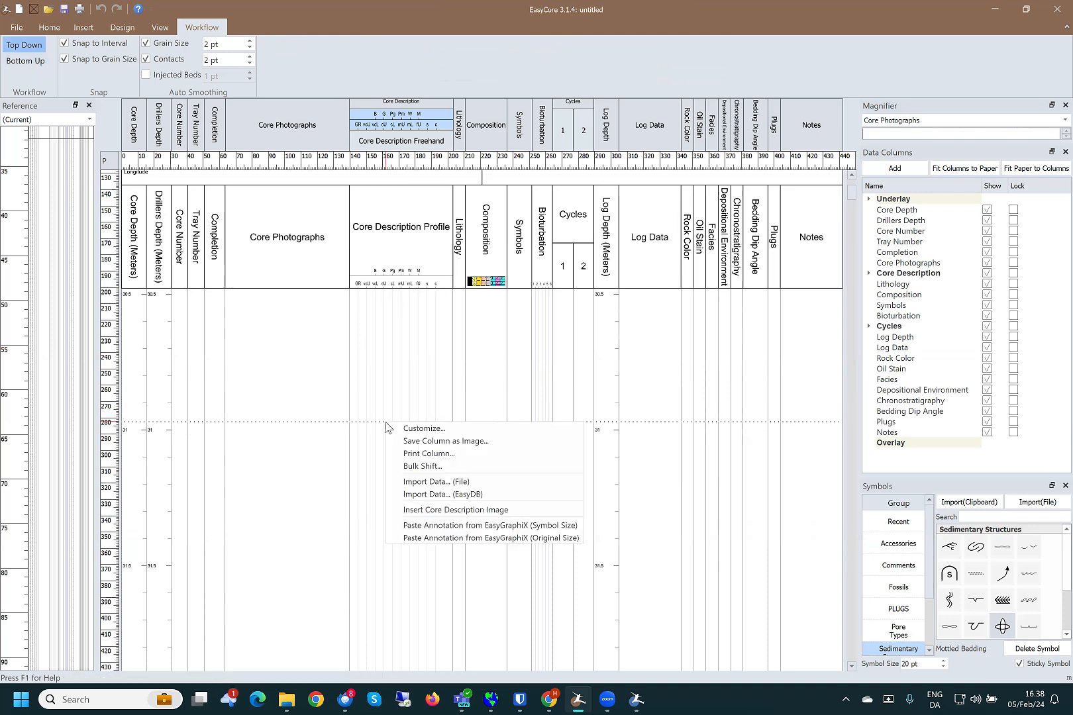
click(428, 511)
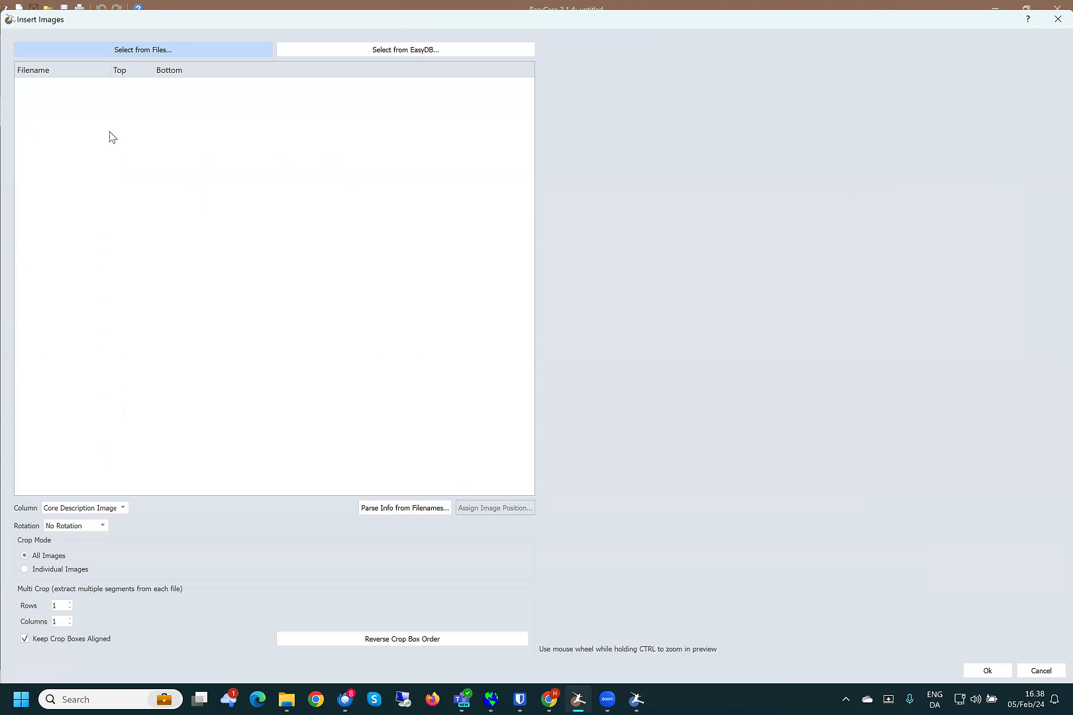
click(232, 44)
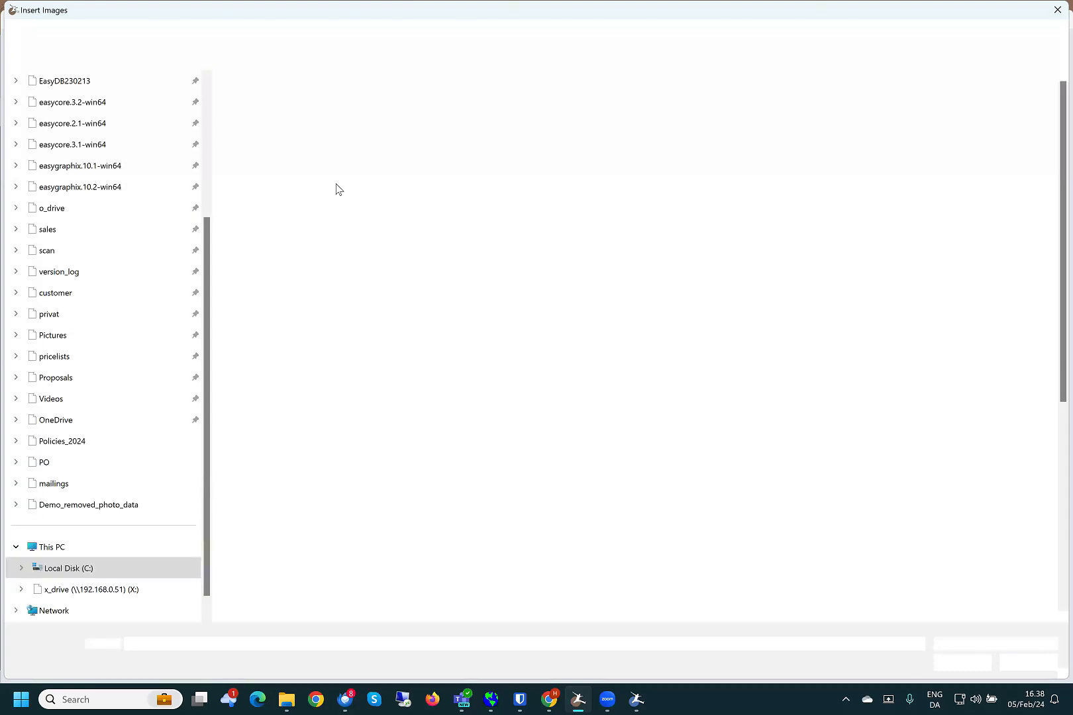
- Insert 8406-8514.jpg from the Hand drawing folder in Demo > EasyCore Files as the core description image
scroll(66, 215, up, 3)
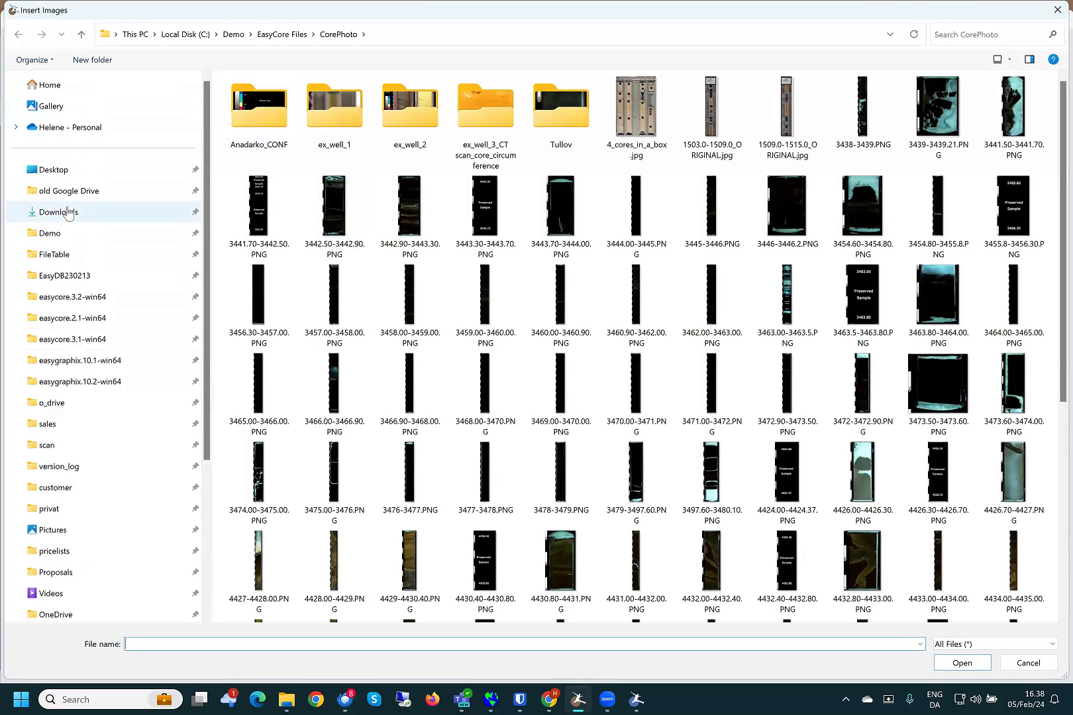
click(59, 235)
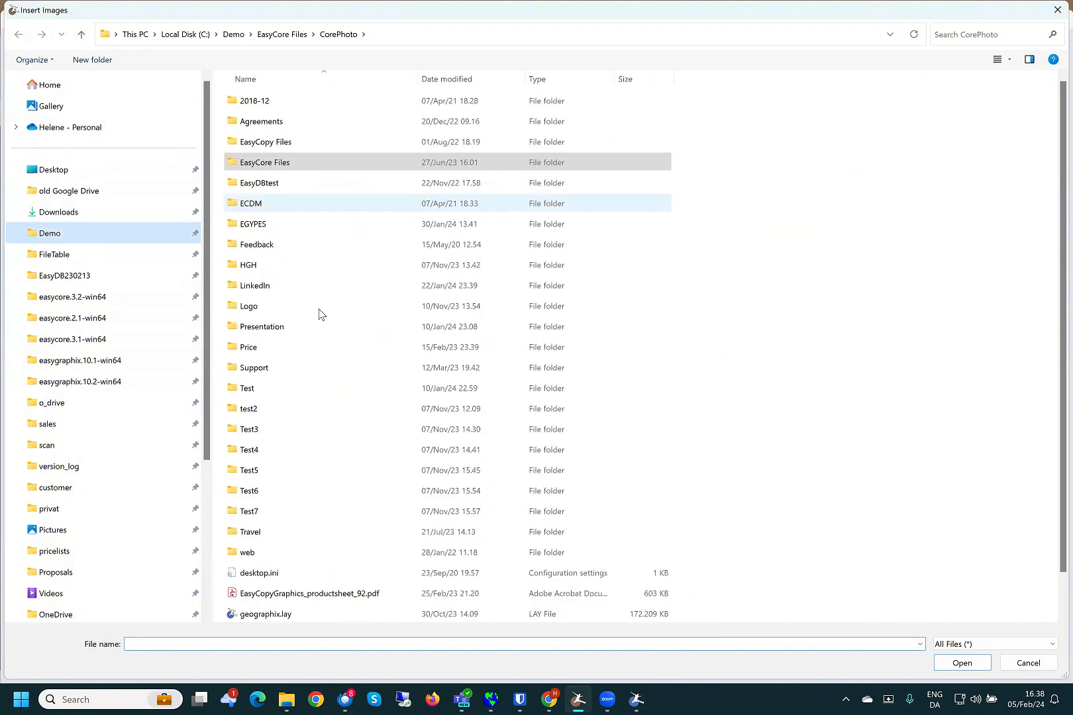
double_click(292, 165)
click(273, 246)
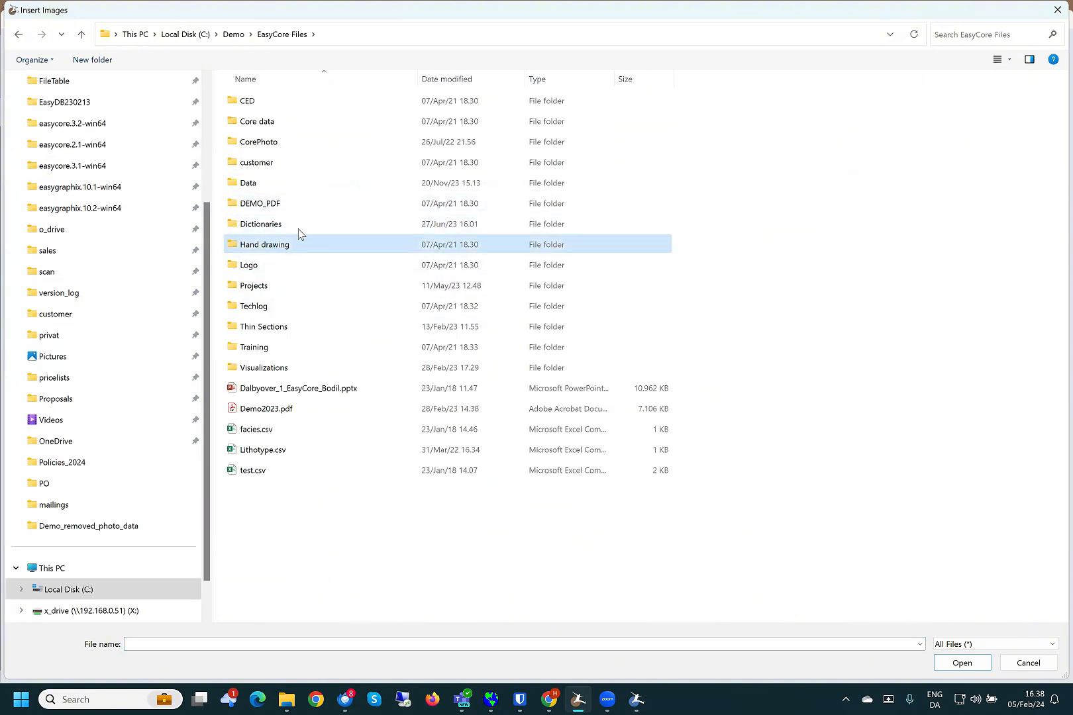
click(263, 125)
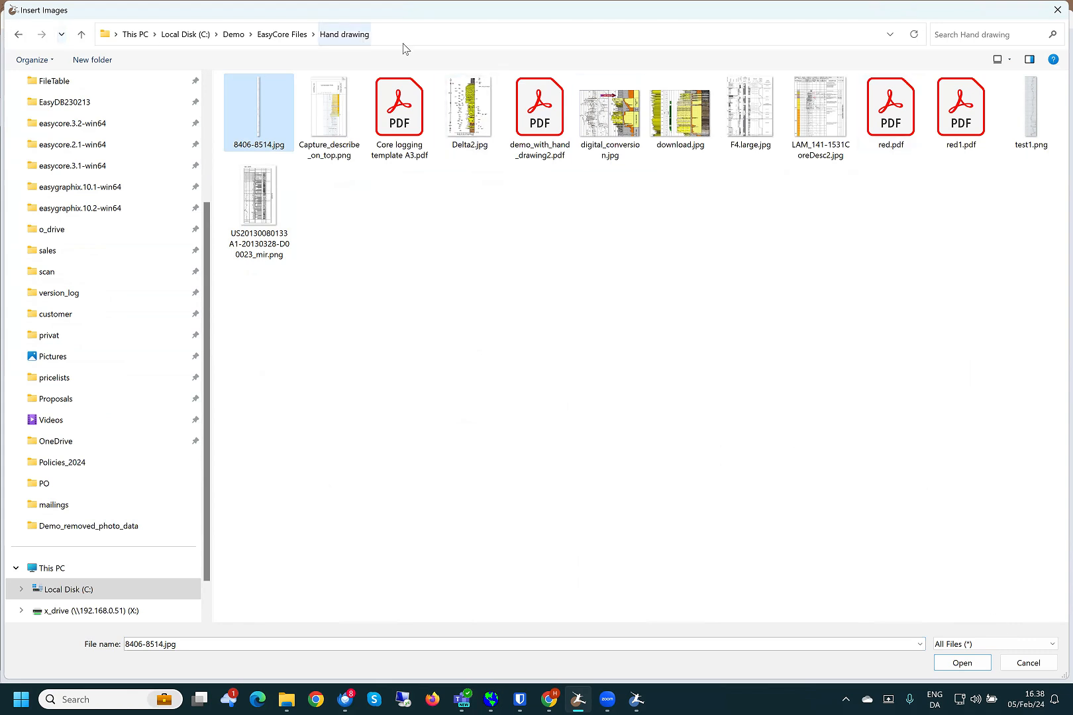
click(962, 664)
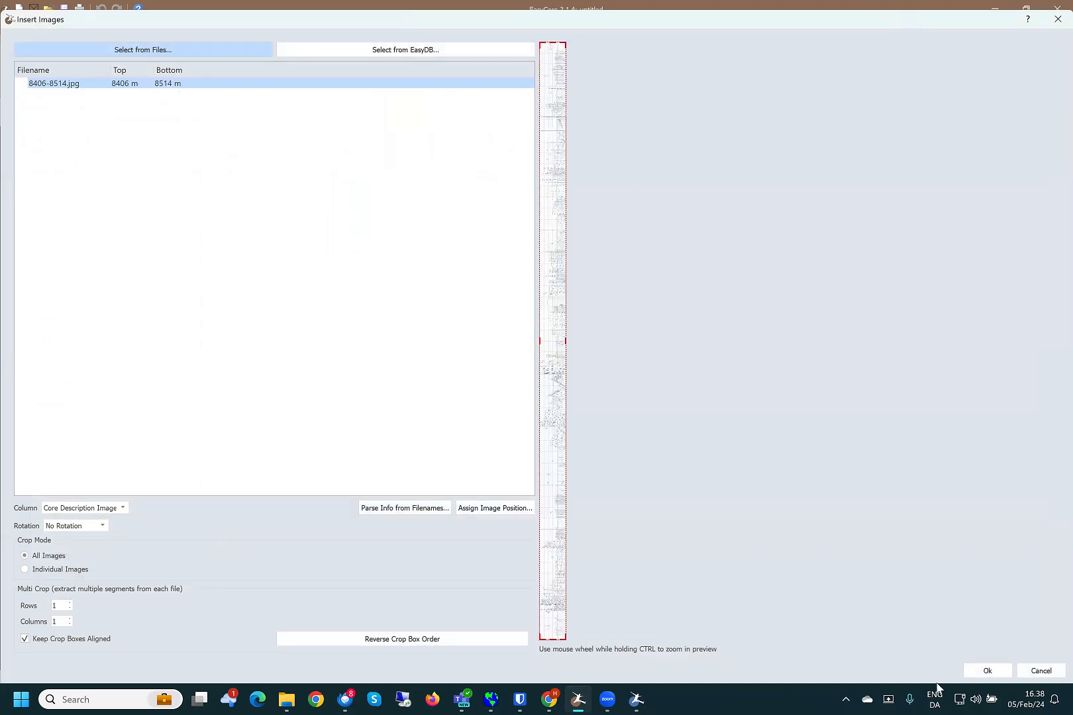
click(986, 672)
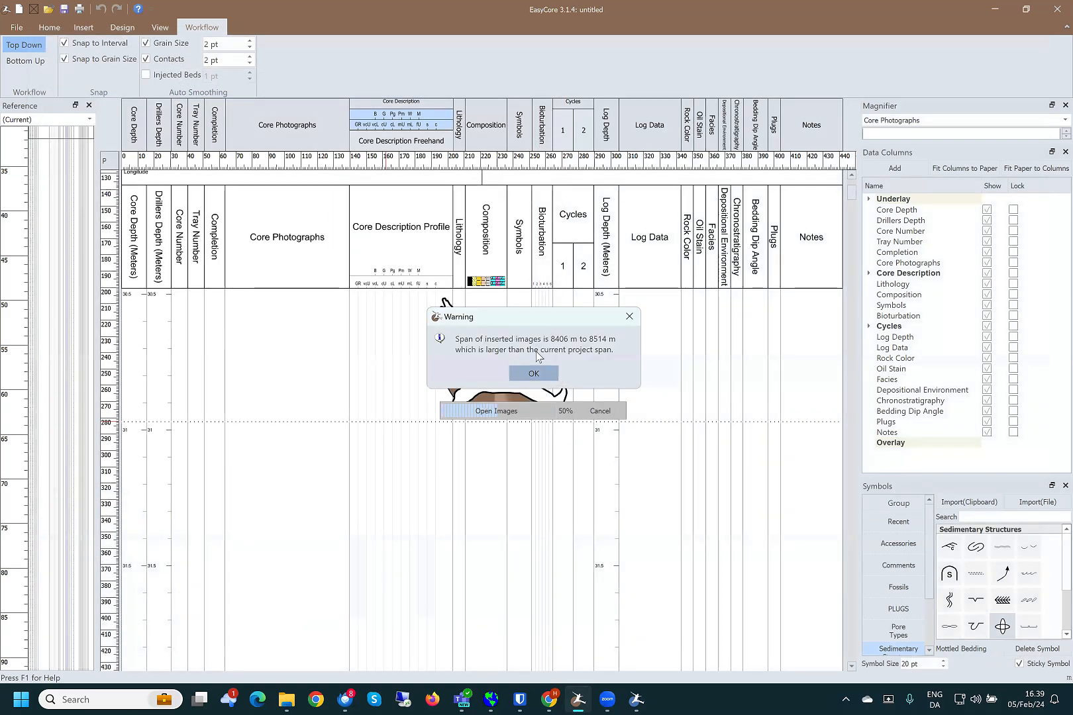
click(534, 374)
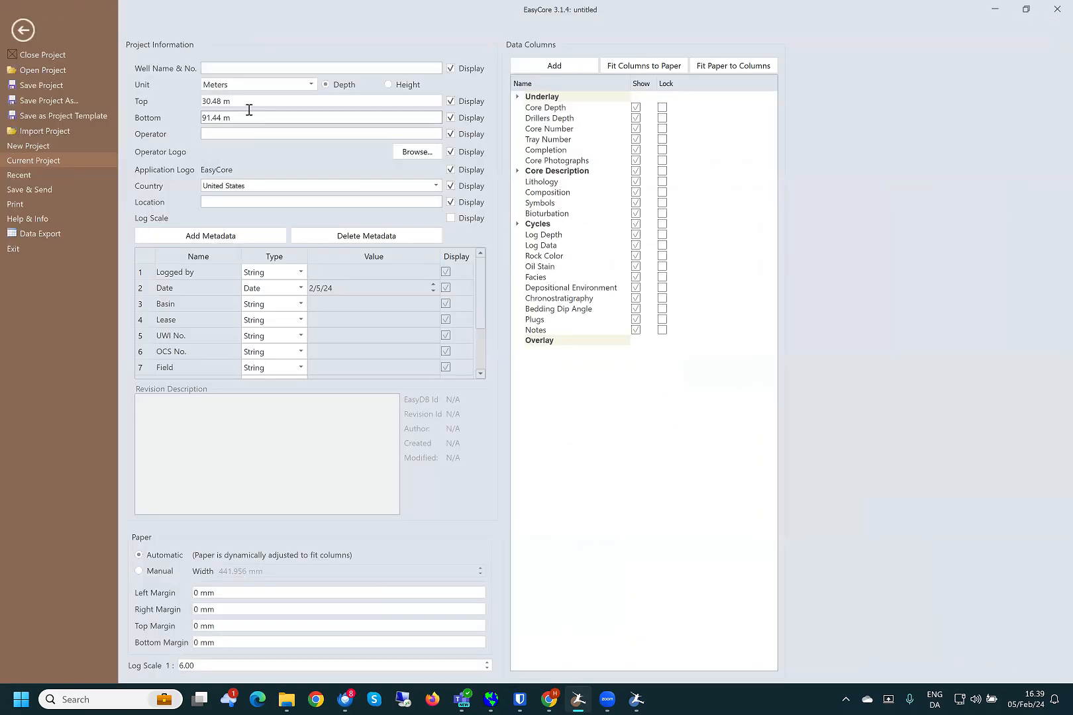
- Set the project's top depth to 8406 m and bottom depth to 8415 m
drag(245, 103, 114, 100)
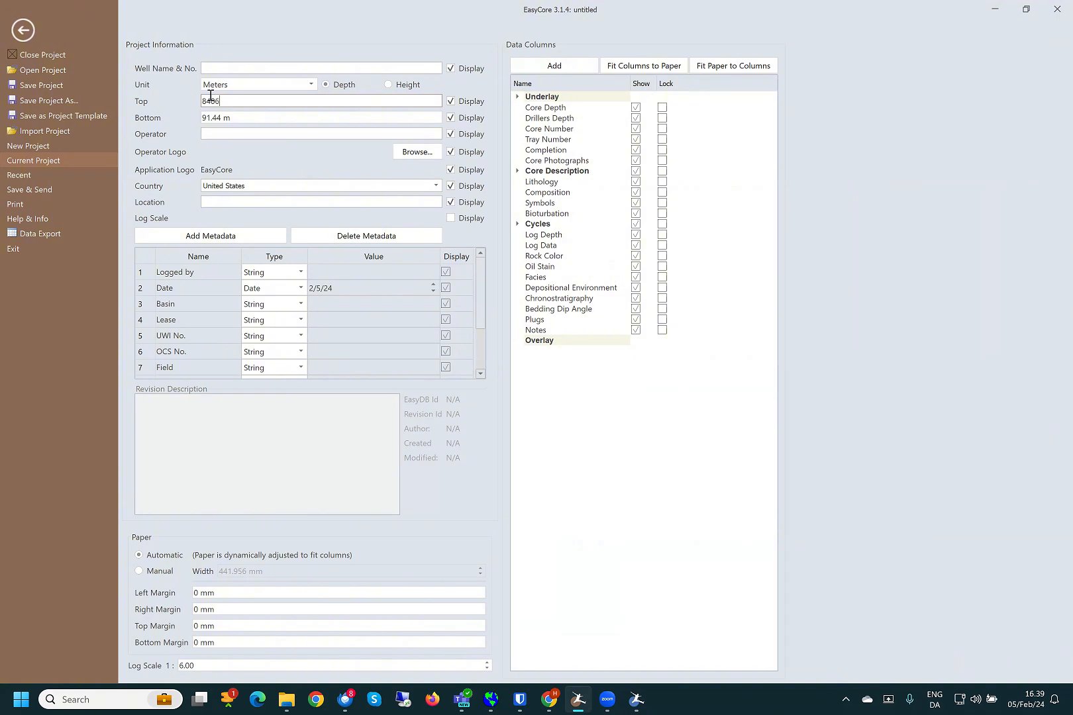
click(226, 122)
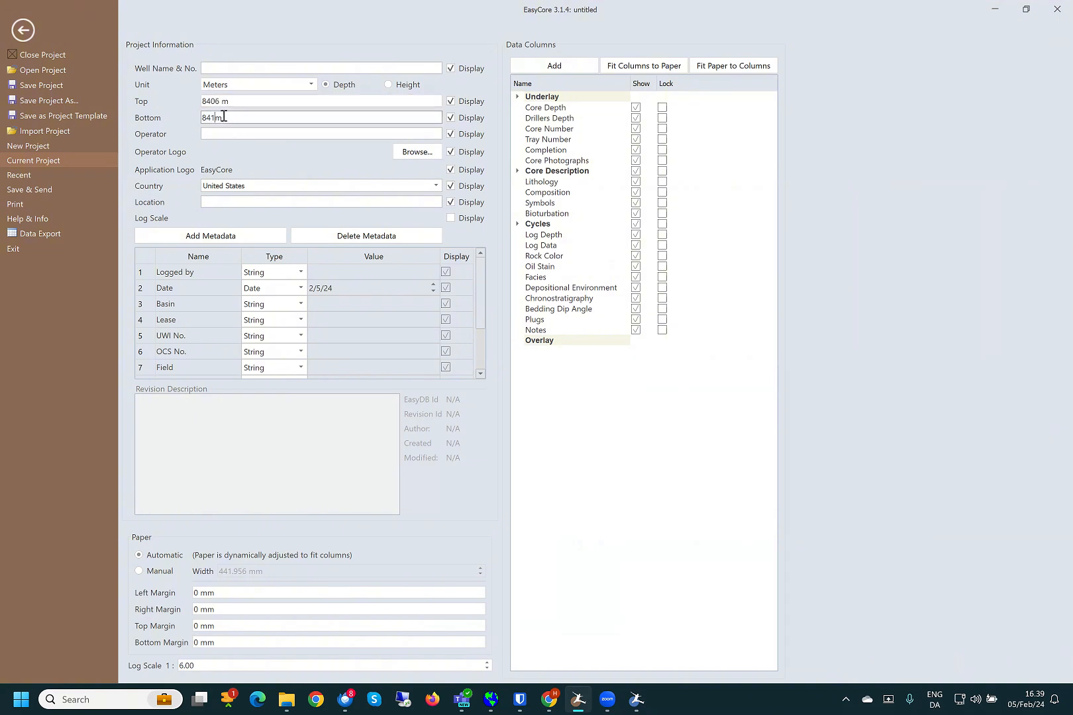
click(22, 30)
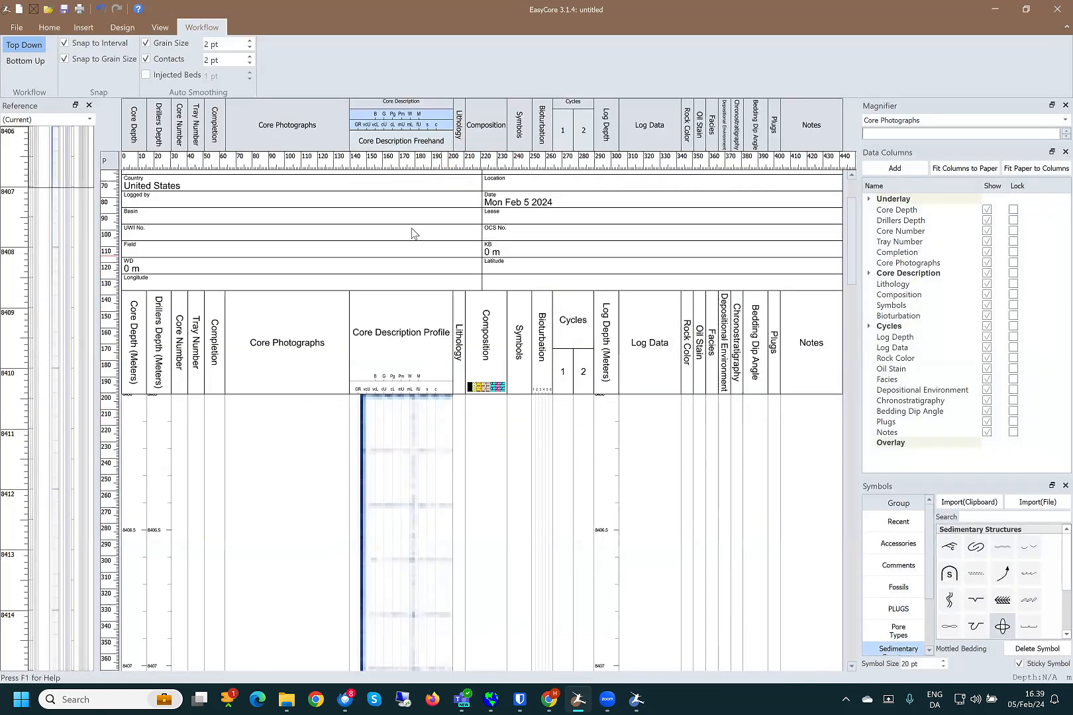
- Set the log's display scale to 1:80
click(51, 29)
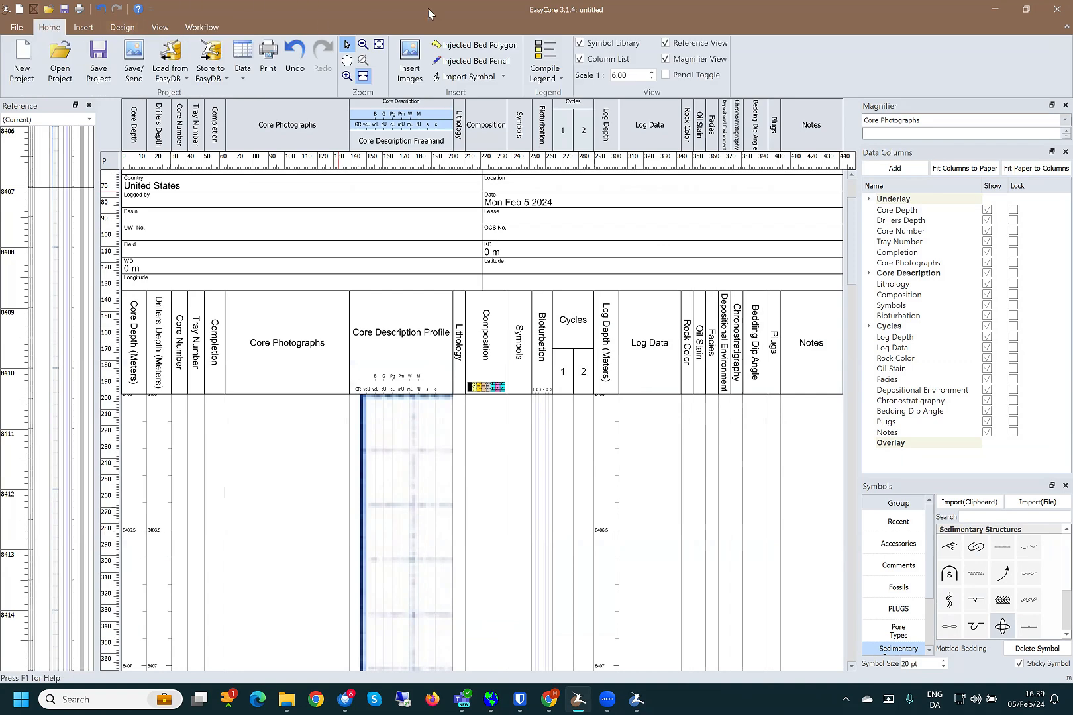
click(653, 73)
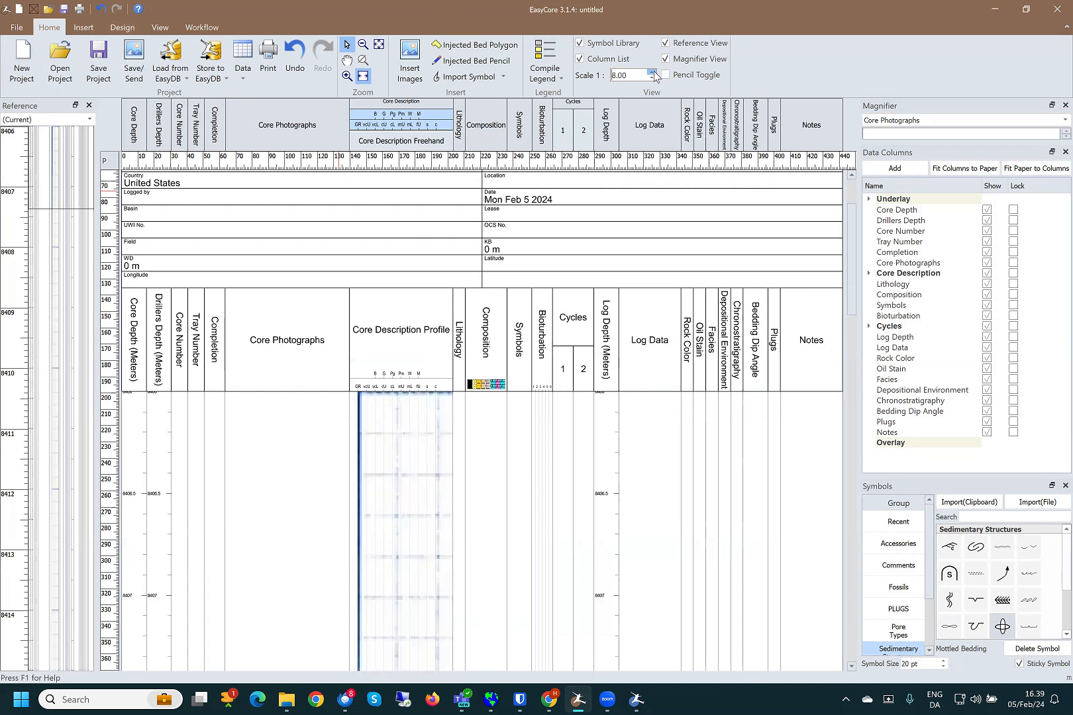
click(653, 72)
click(653, 72)
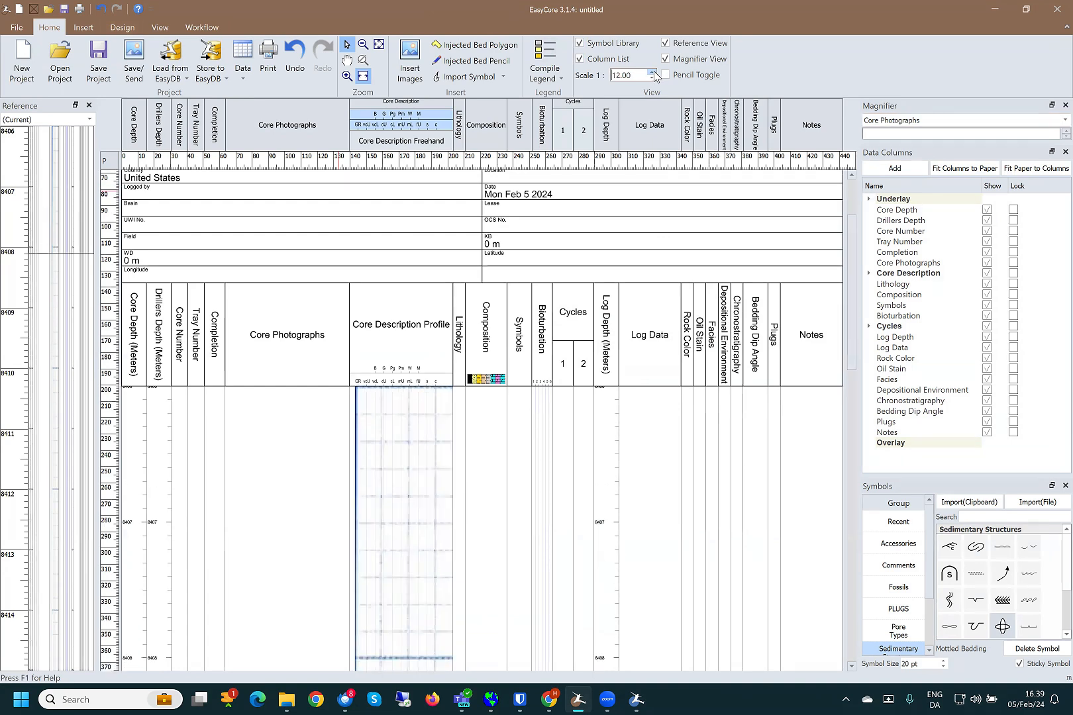
click(653, 73)
click(653, 72)
click(653, 72)
click(652, 73)
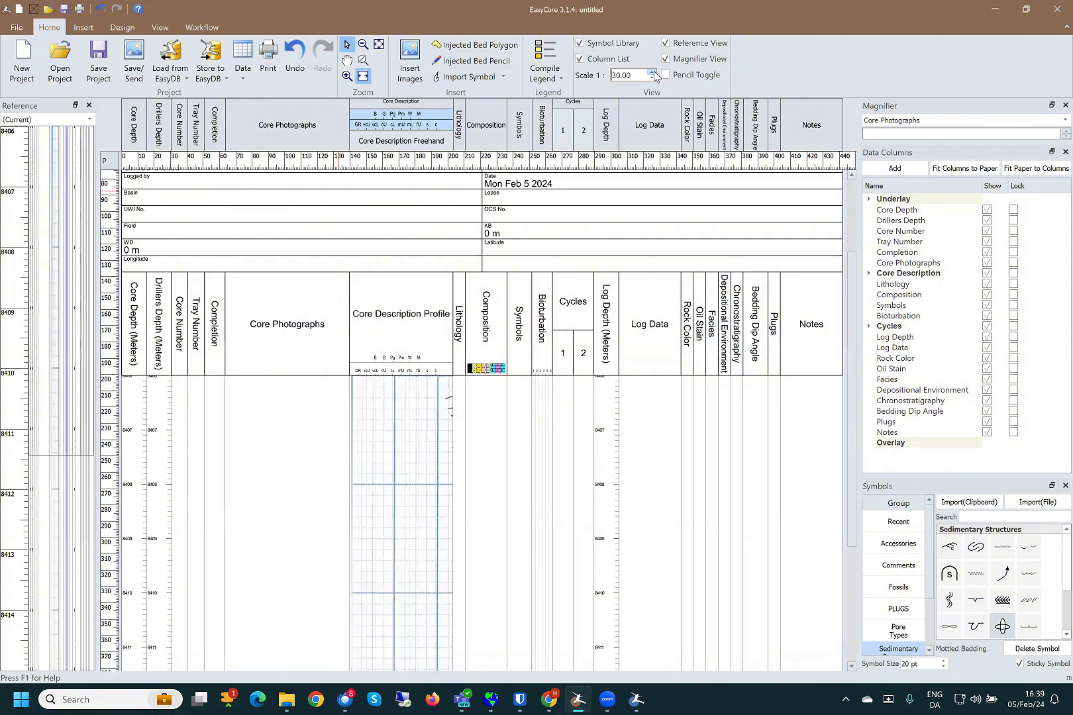
click(652, 72)
click(653, 73)
click(653, 72)
click(652, 72)
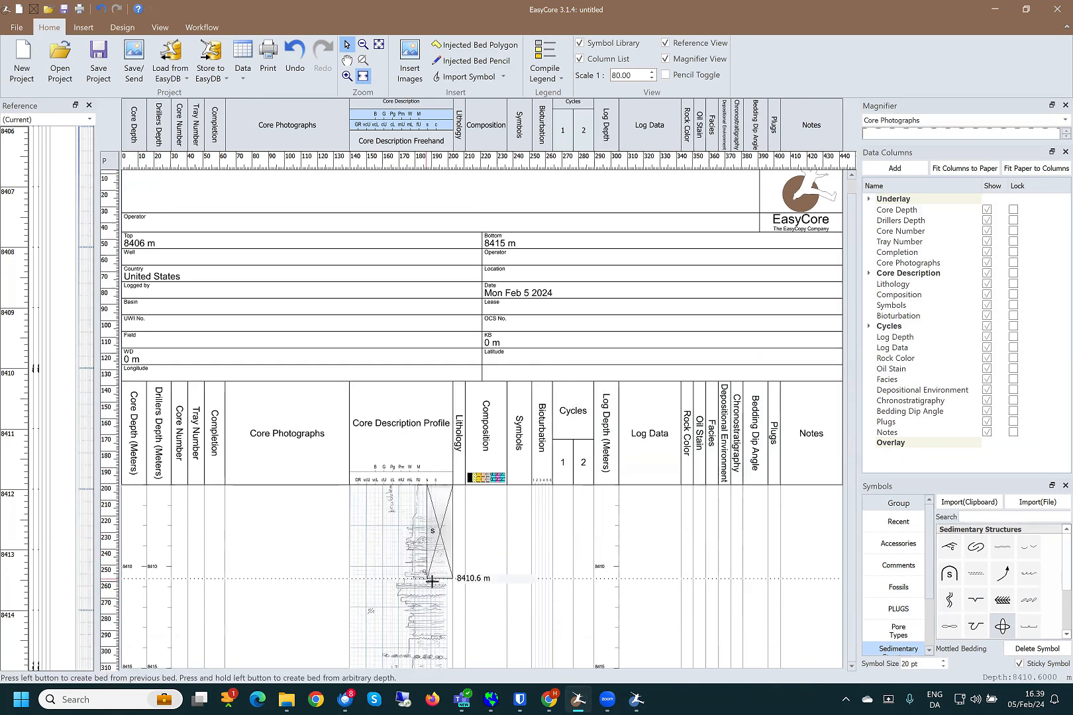
click(408, 611)
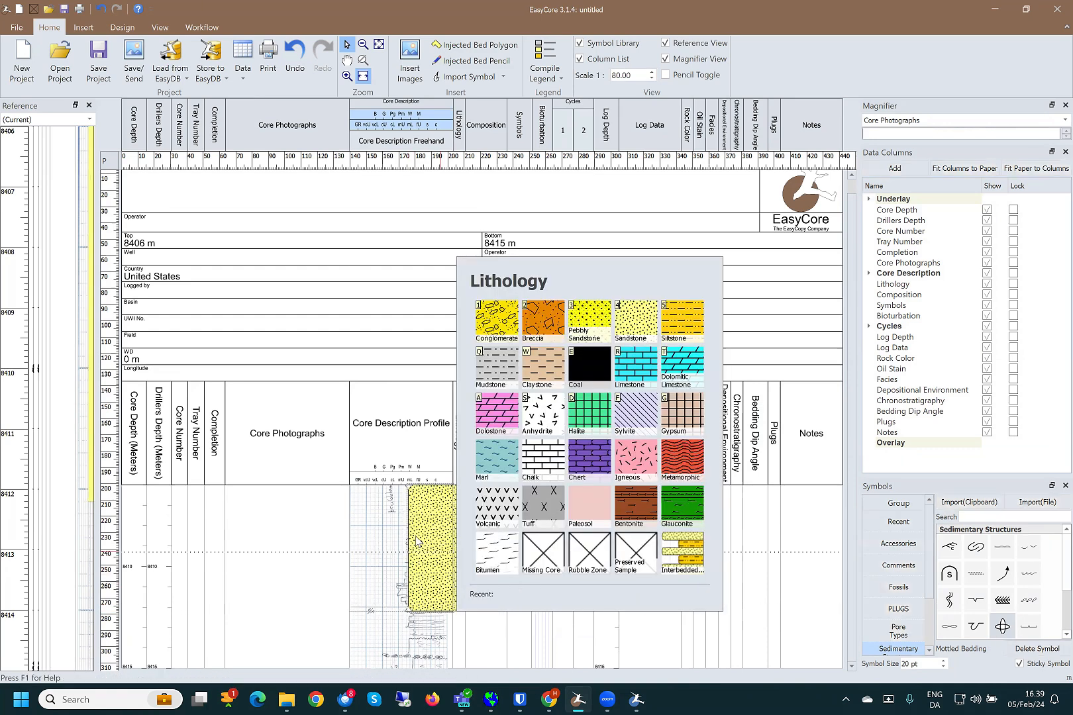
click(437, 538)
key(Delete)
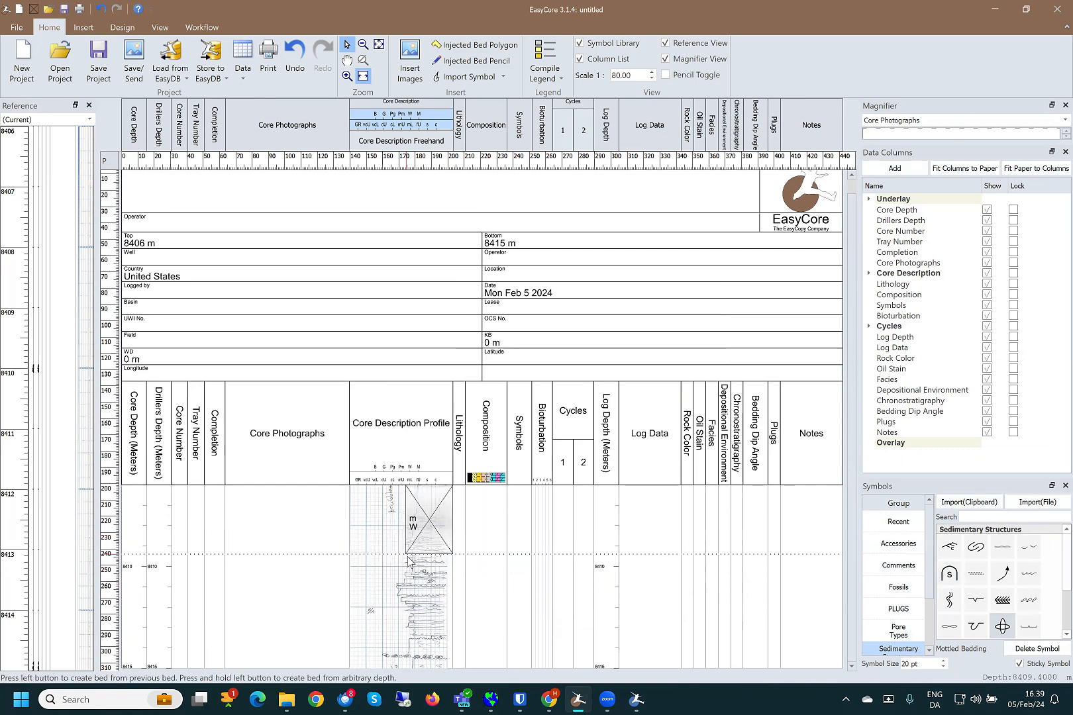
- Set the Core Description Profile's core description transparency to about 70 percent toward Transparent so the inserted drawing shows through
right_click(406, 556)
click(437, 563)
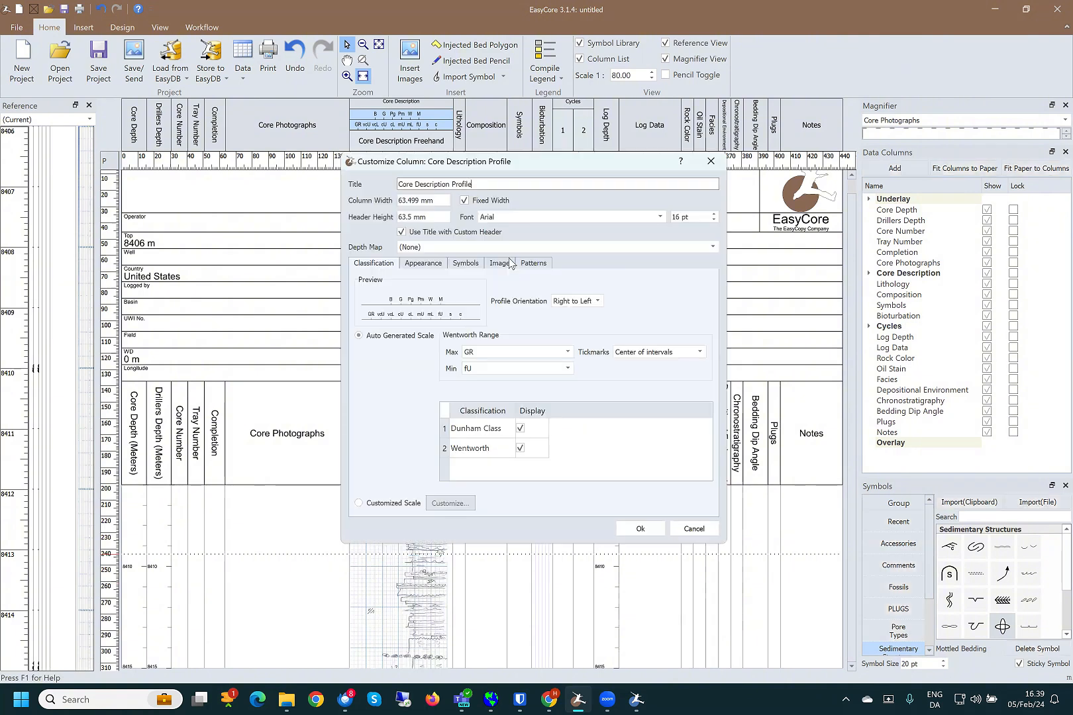
click(534, 264)
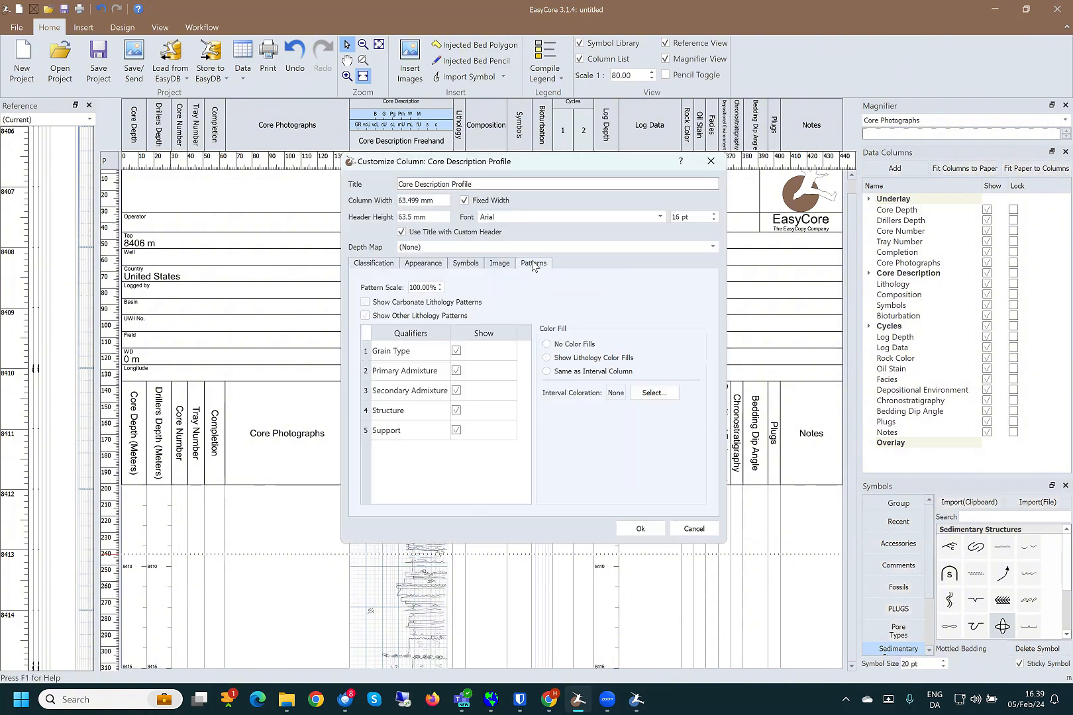
click(502, 264)
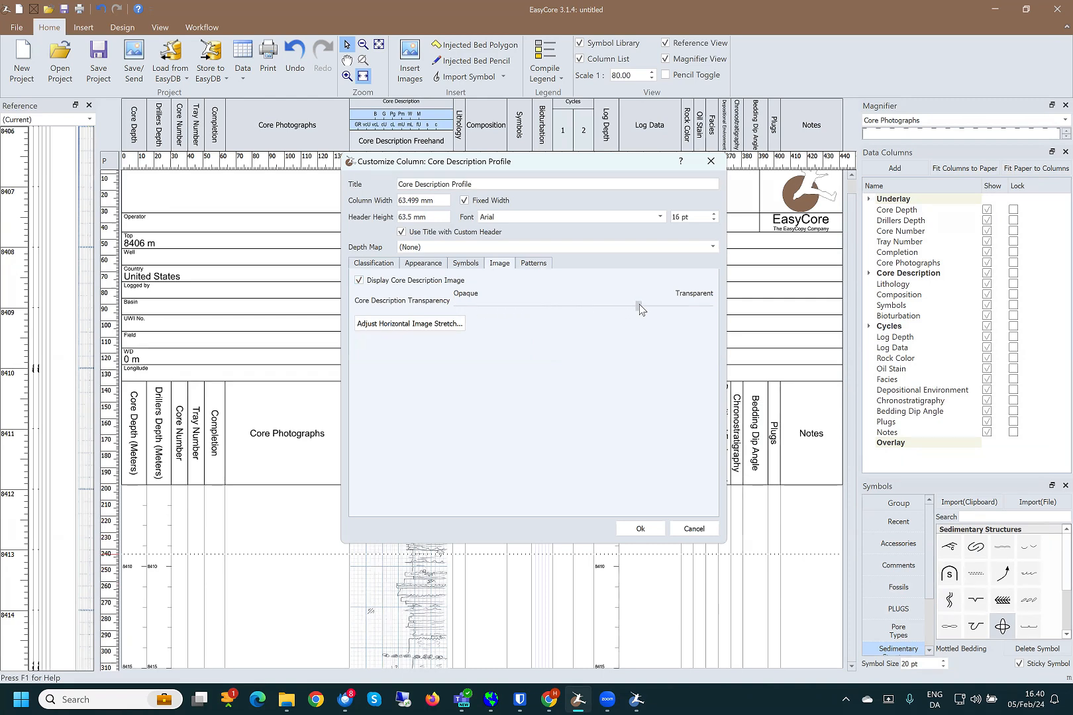
click(640, 528)
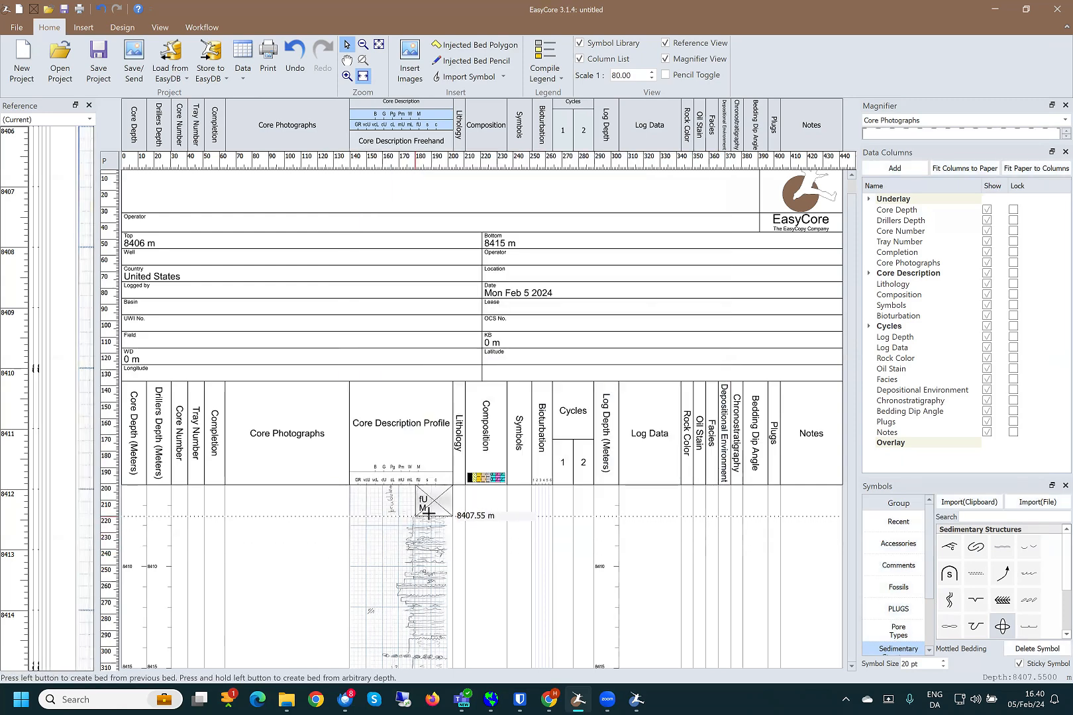
- Draw a sandstone bed in the Core Description Profile from the core's top down to 8407.55 m with grain size fU
click(419, 515)
click(429, 517)
- Trace a second bed's grain-size edge freehand over the hand drawing from 8407.55 m down to about 8408.74 m
scroll(422, 507, up, 5)
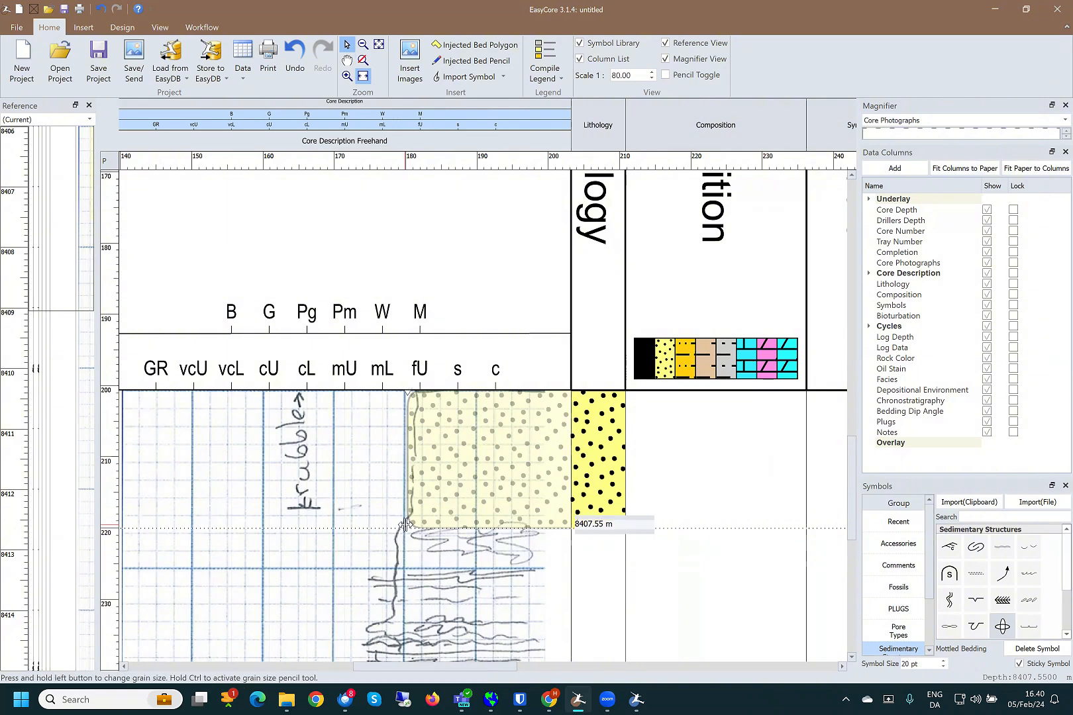
mouse_move(408, 525)
mouse_down()
mouse_move(393, 613)
mouse_move(369, 627)
mouse_up()
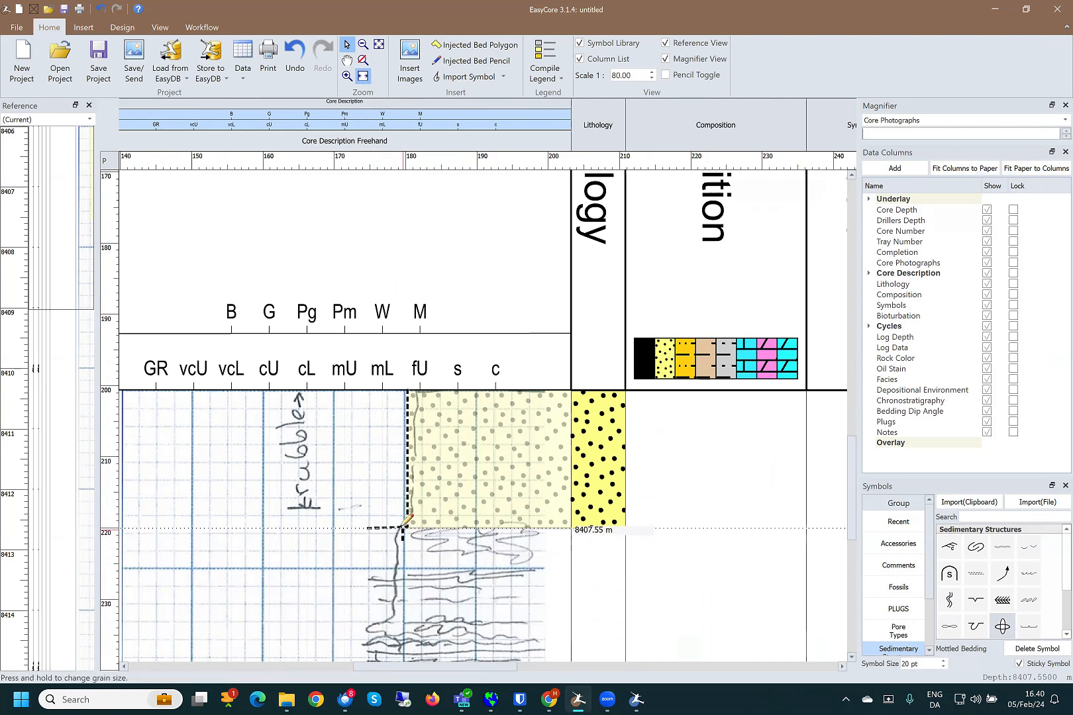
mouse_move(401, 528)
mouse_down()
mouse_move(391, 617)
mouse_move(366, 630)
mouse_up()
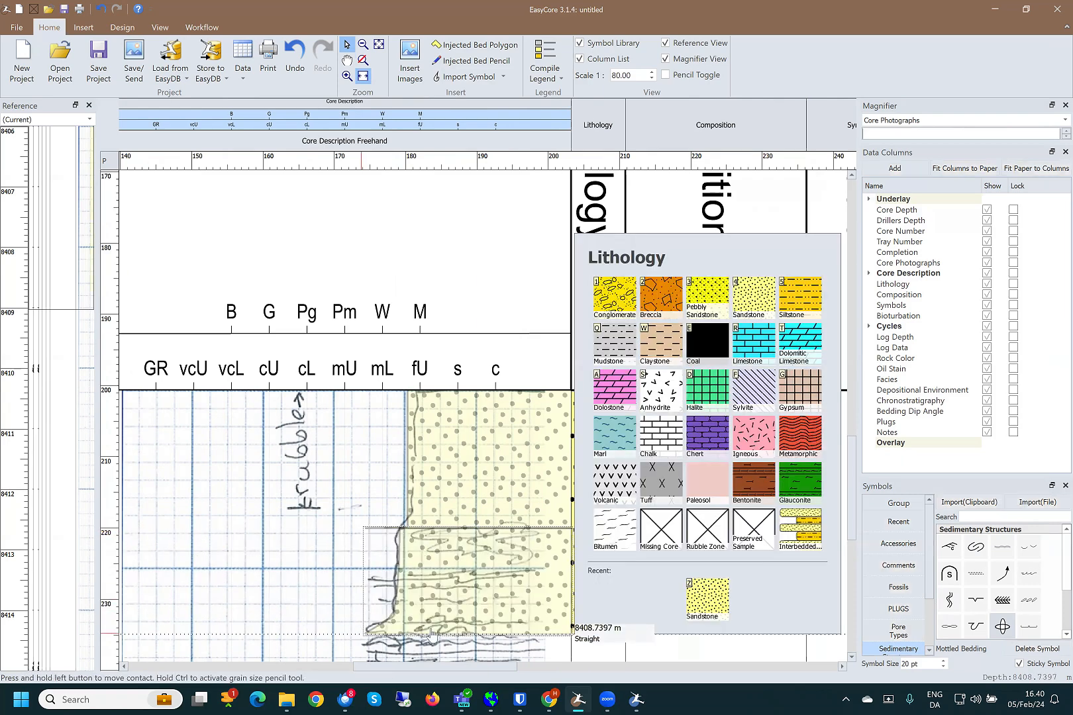
- Draw thin sandstone beds over the hand-drawn ledges in the Core Description Profile, continuing down to 8409.01 m
scroll(472, 601, down, 5)
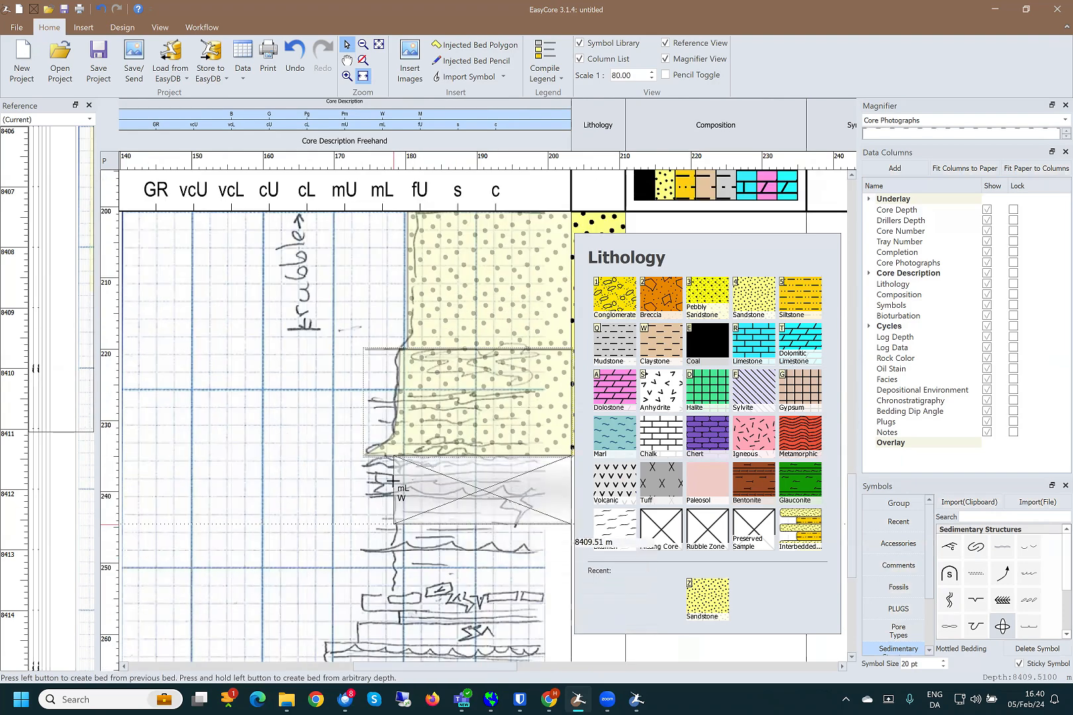
click(396, 471)
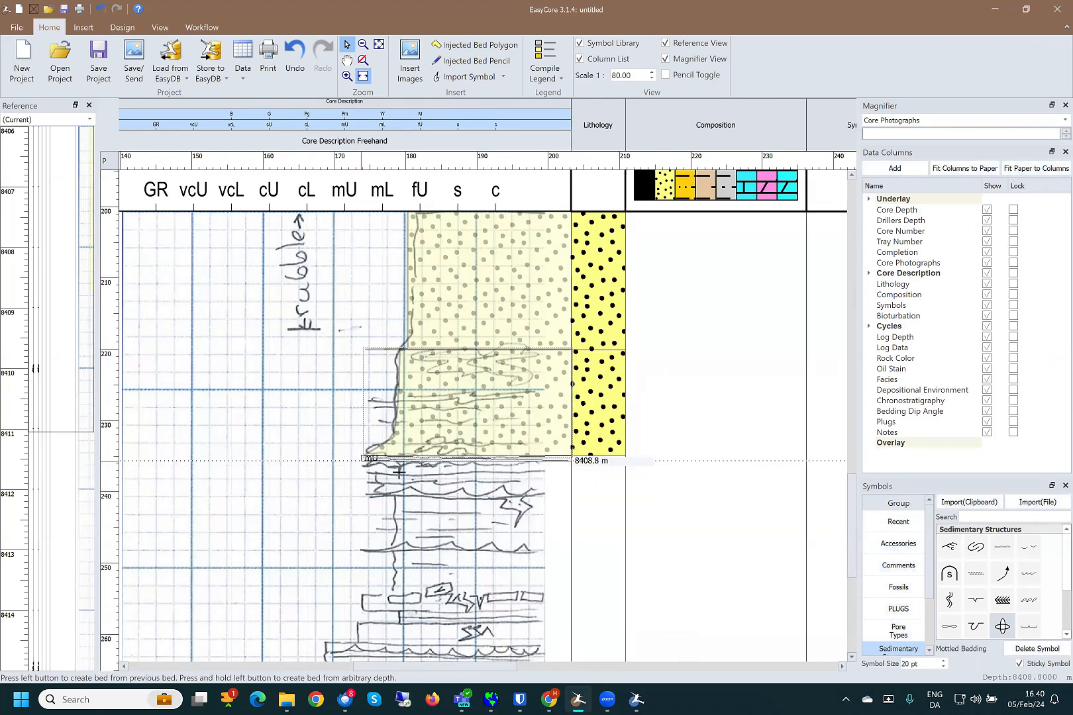
key(z)
click(398, 472)
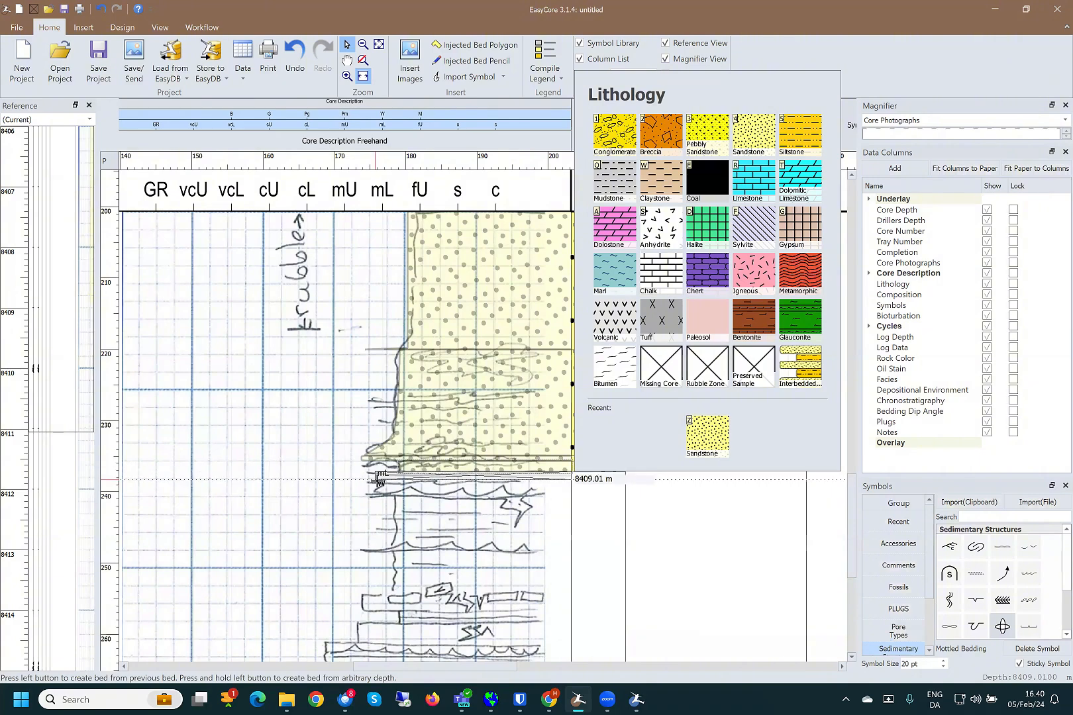
key(z)
click(381, 495)
key(z)
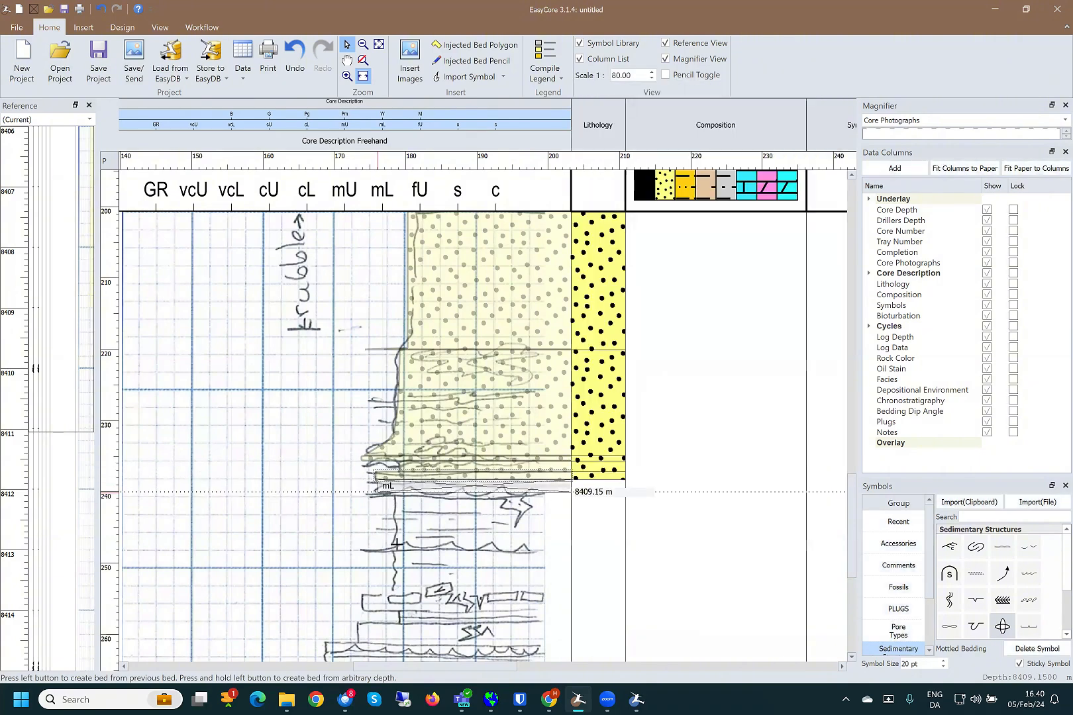
- Add further sandstone beds following the hand-drawn profile from 8409.01 m, including the thin protruding ledge ending at 8409.82 m
click(391, 503)
key(z)
click(359, 552)
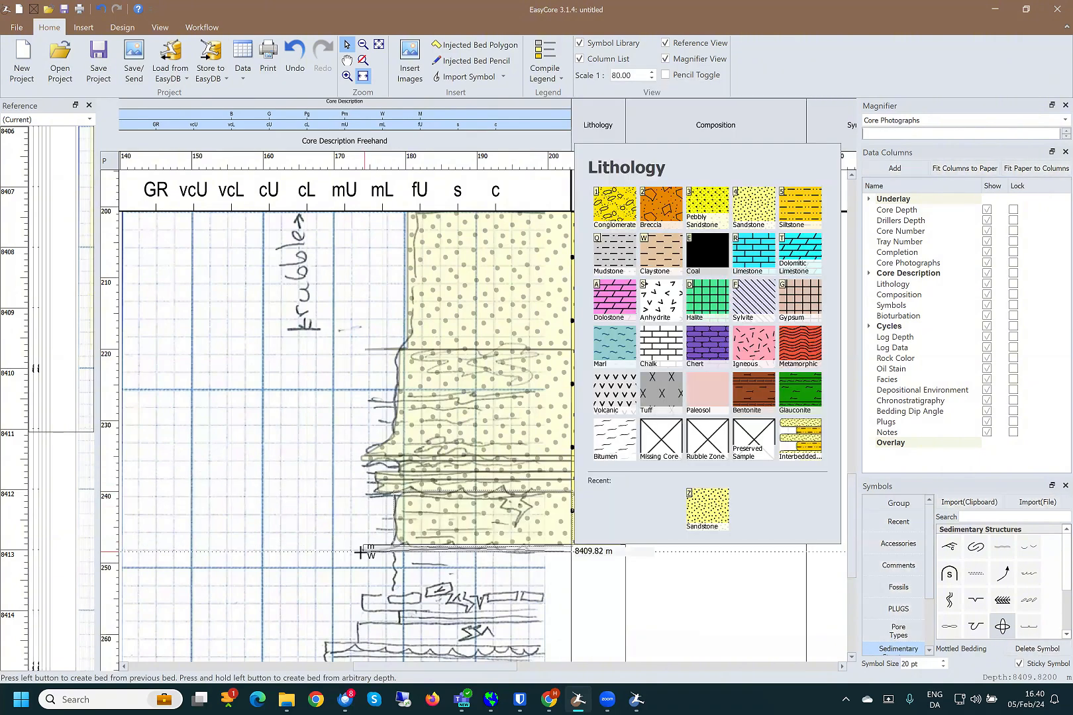
key(z)
click(359, 552)
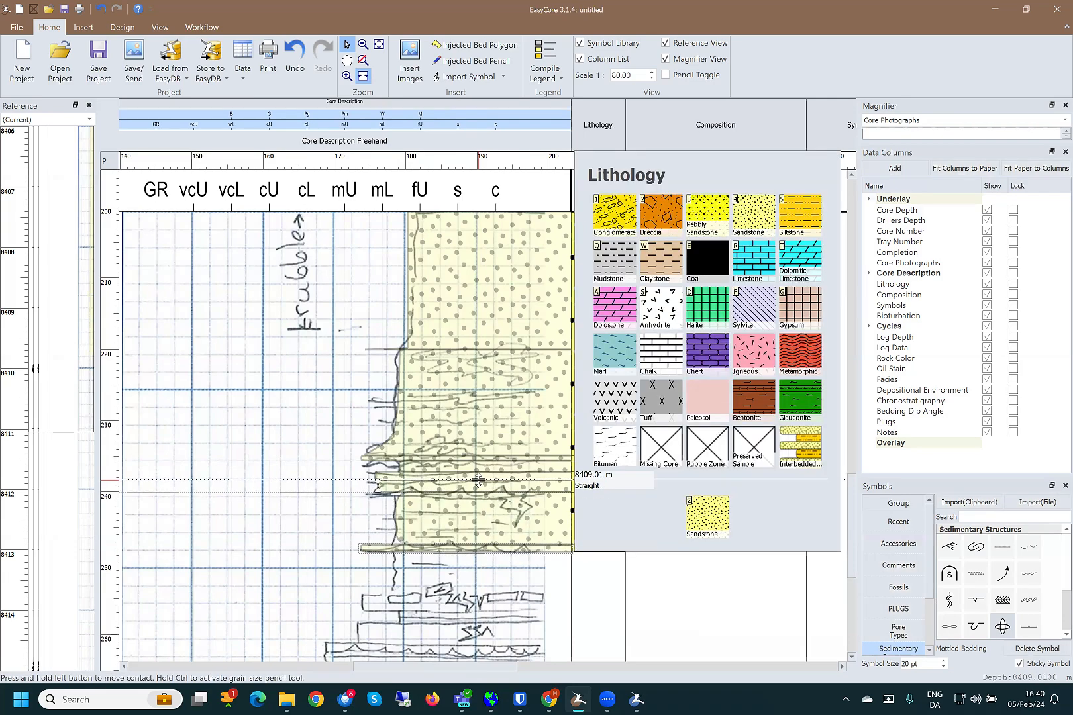
- Trace the irregular grain-size edge of a sandstone bed freehand from 8409.82 m down to the top of the blocky layer
scroll(410, 516, down, 1)
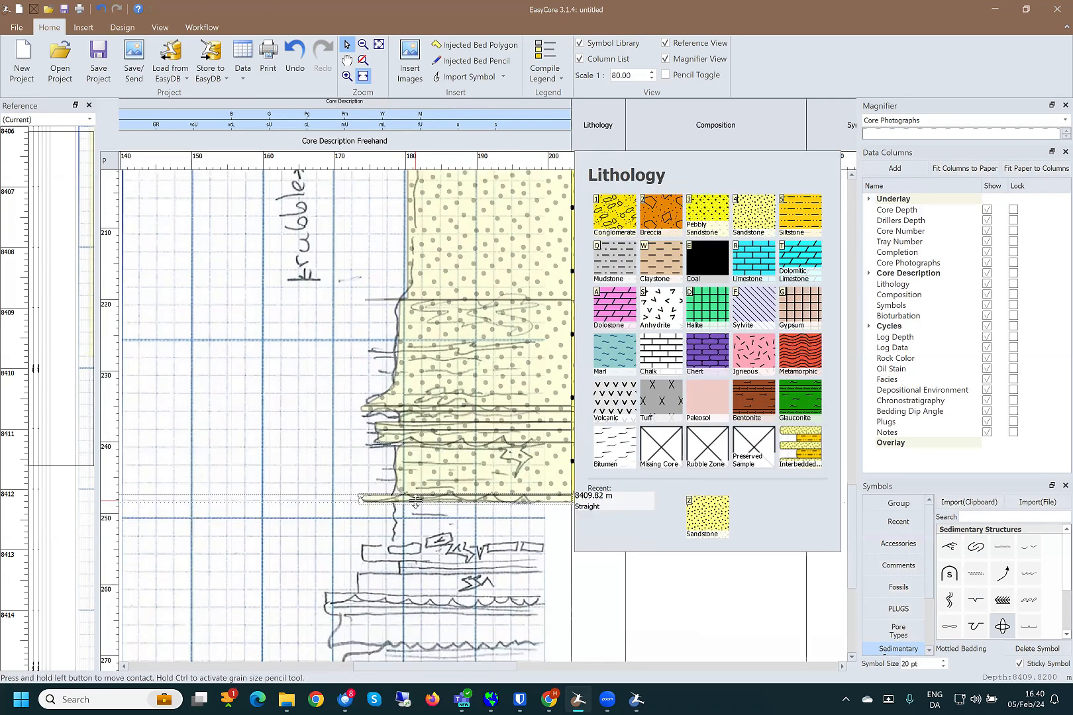
key(z)
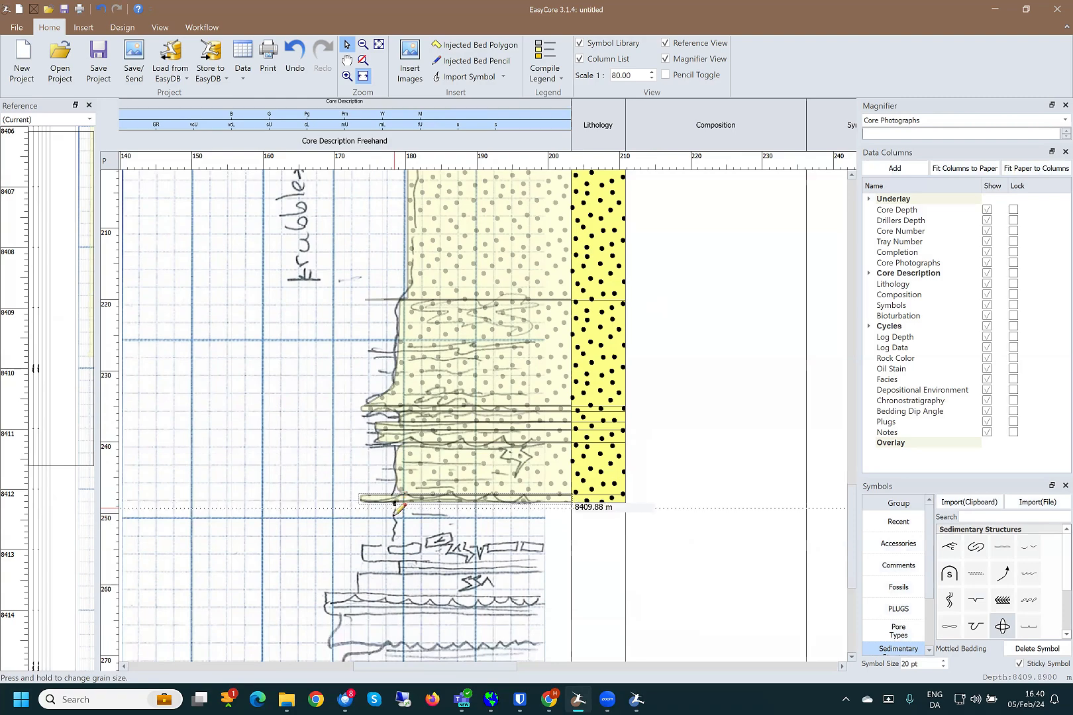
click(396, 541)
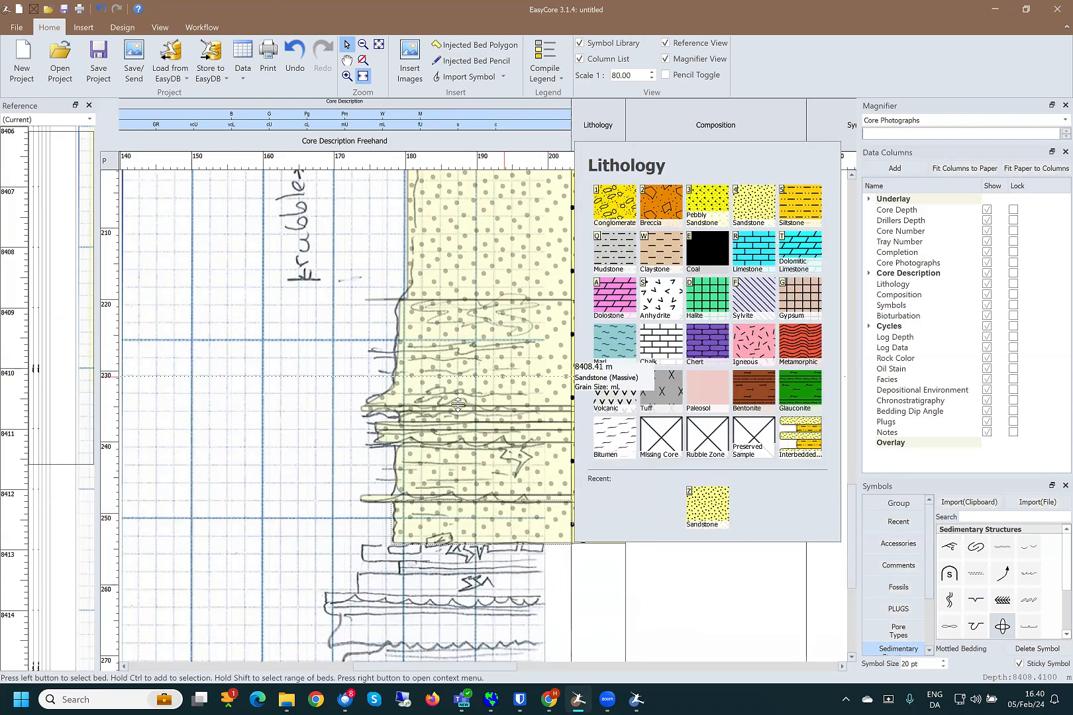
key(z)
- Draw sandstone beds along the stepped hand-drawn edge, with contacts at 8410.62 m and 8410.83 m, tracing the lowest freehand to 8411.4535 m
scroll(457, 396, up, 5)
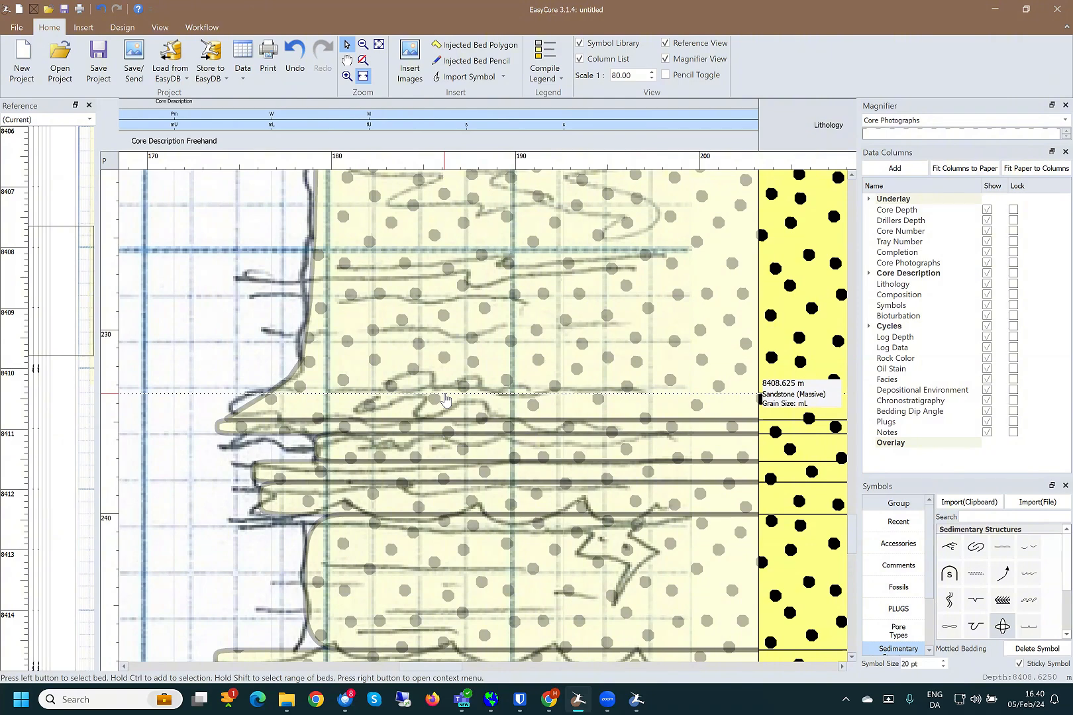
scroll(445, 397, down, 5)
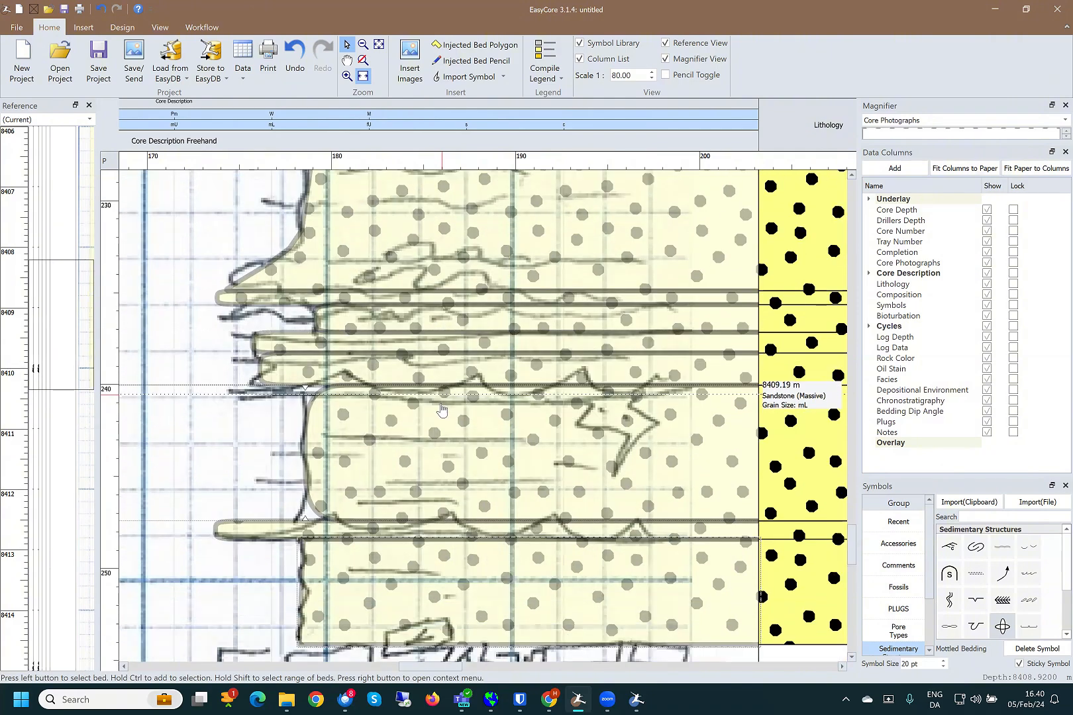
scroll(438, 421, down, 4)
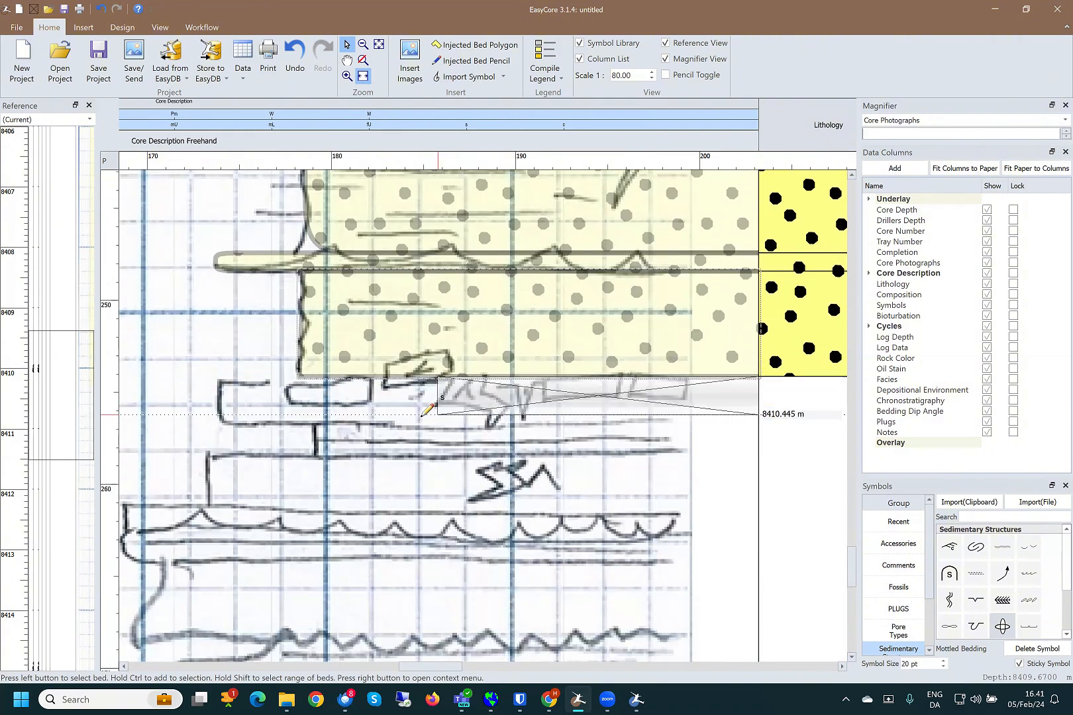
ctrl+scroll(418, 416, down, 5)
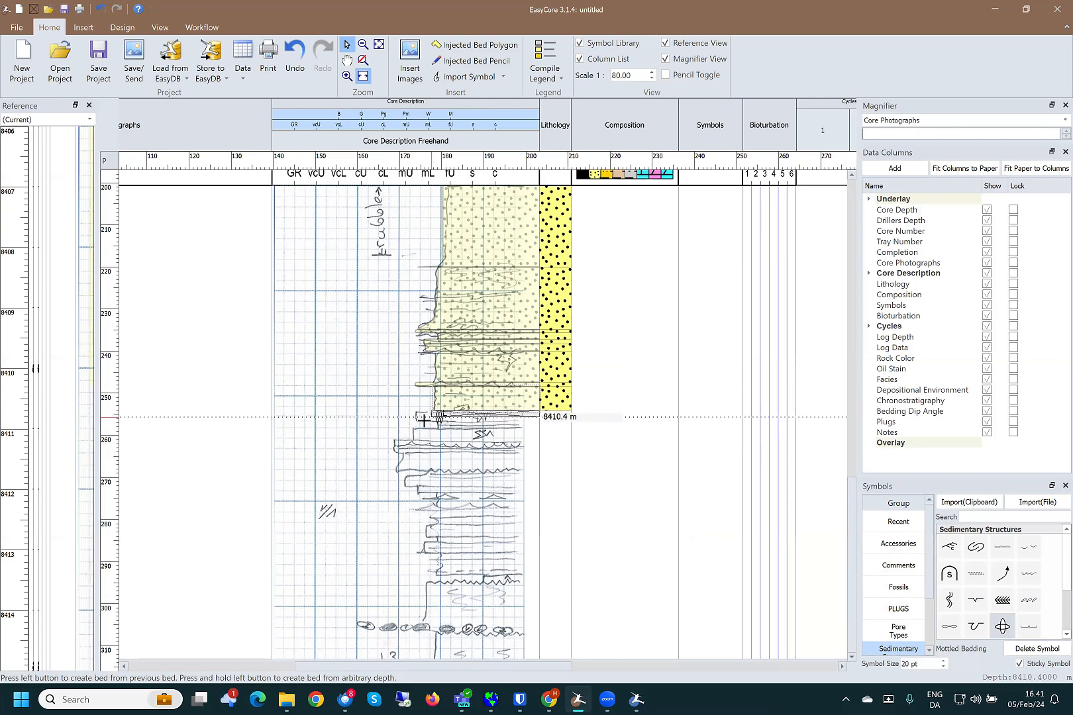
click(429, 424)
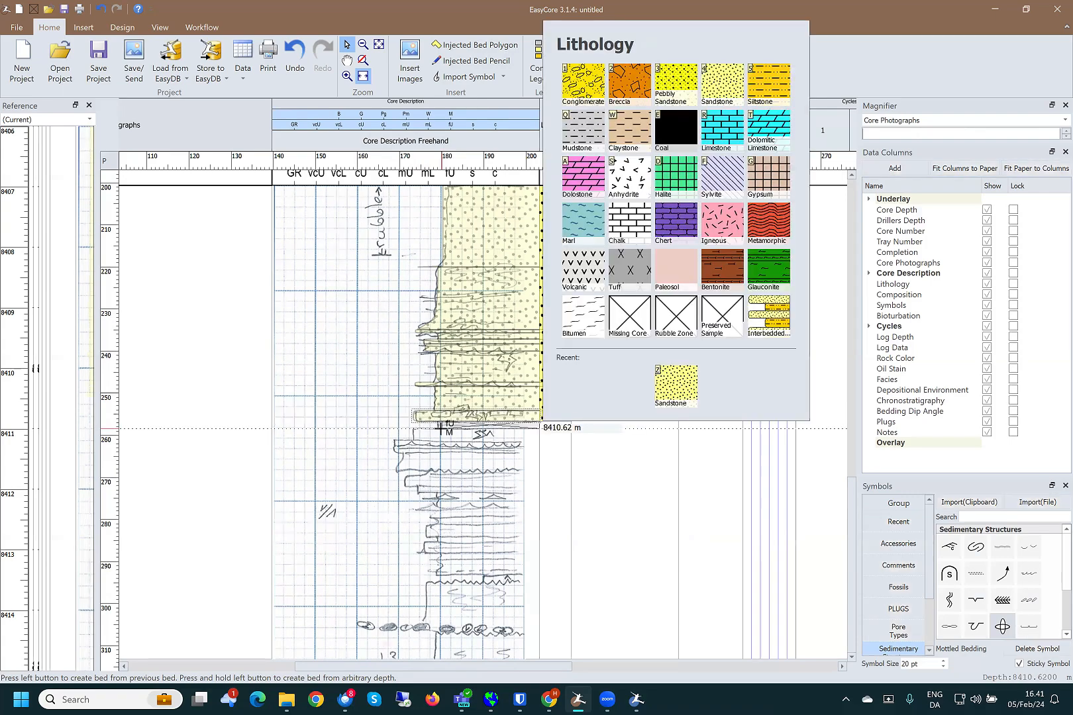
click(414, 439)
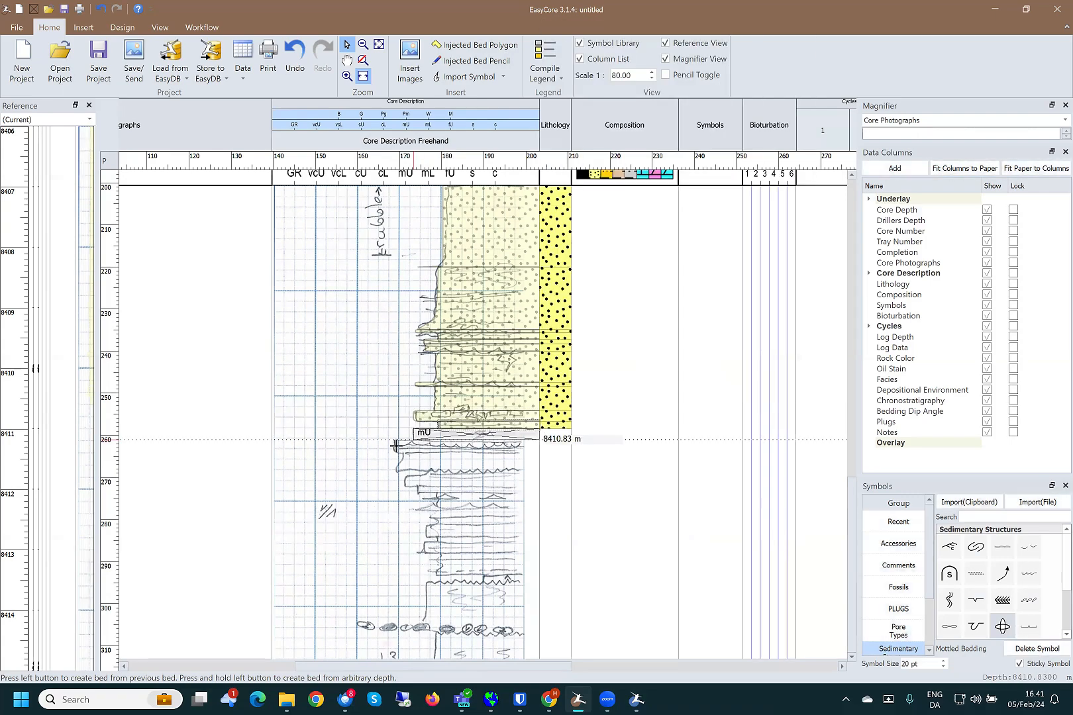
click(402, 453)
drag(403, 453, 398, 472)
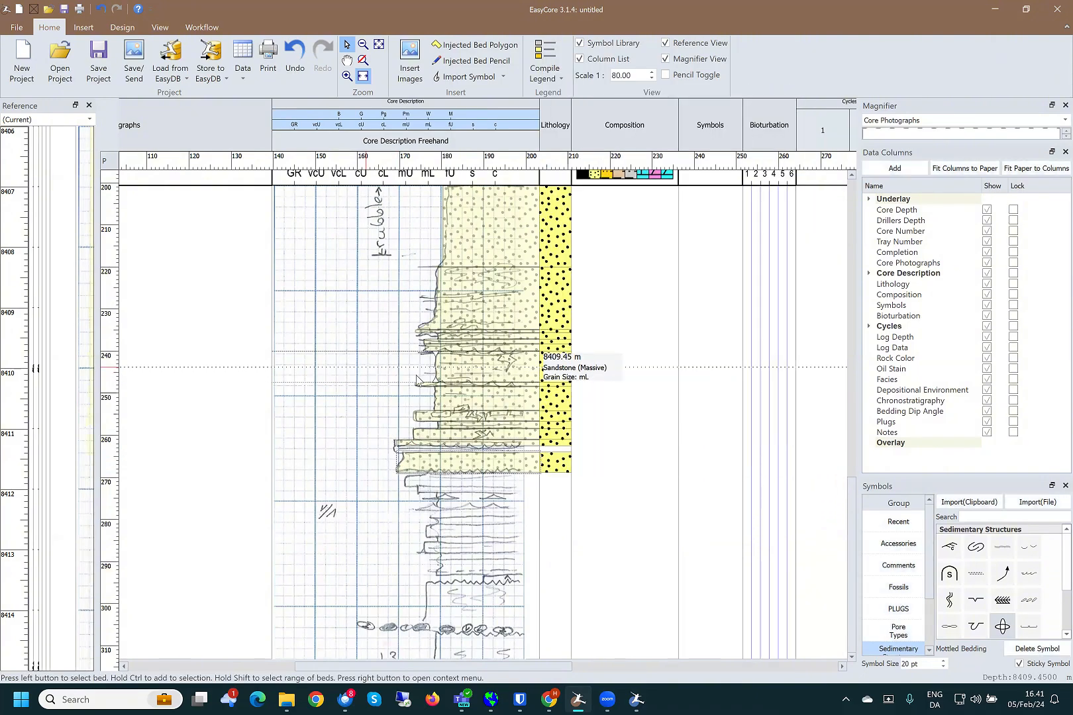
- Set the Core Description Profile's core description transparency fully to Opaque
right_click(366, 368)
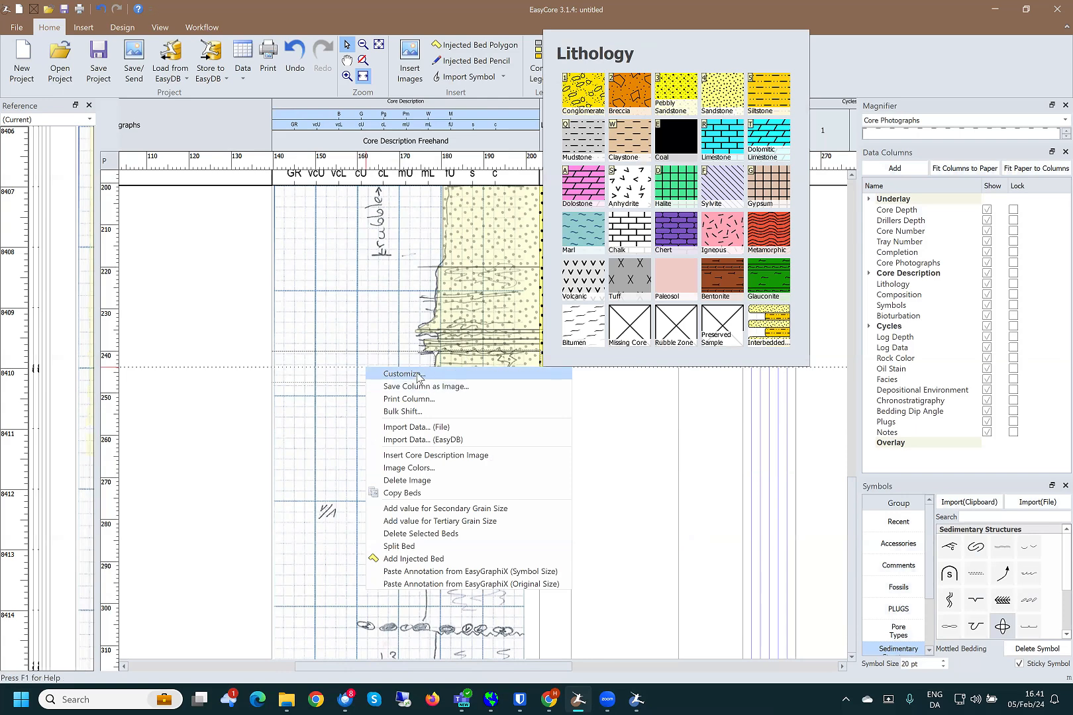
click(419, 375)
click(500, 264)
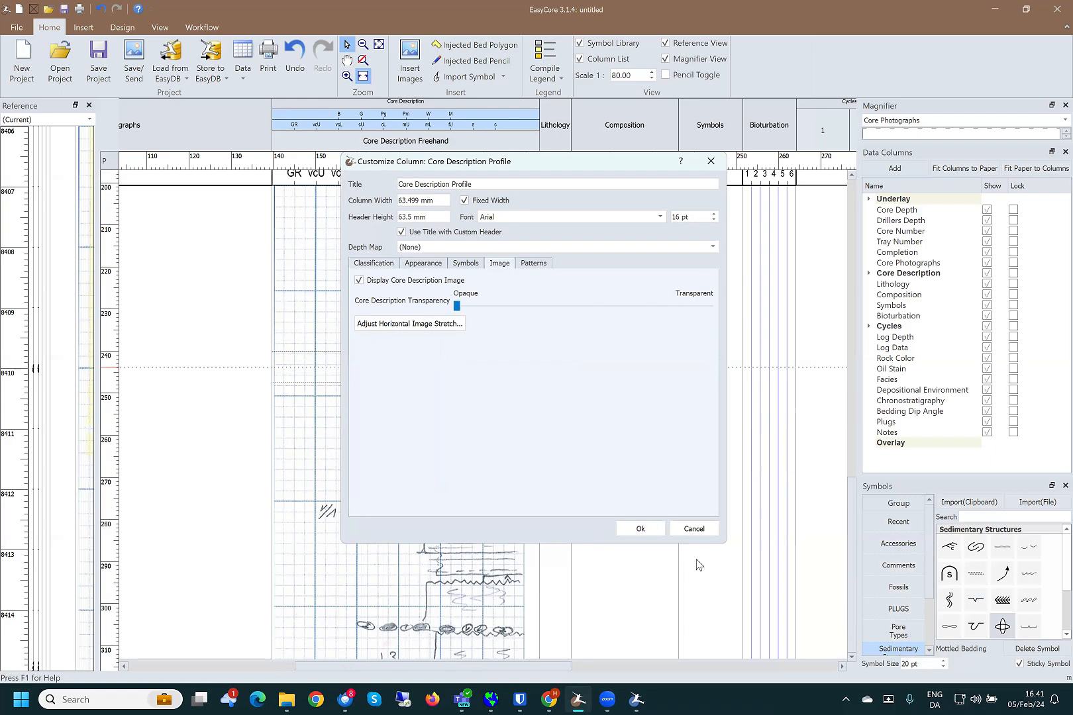
click(640, 528)
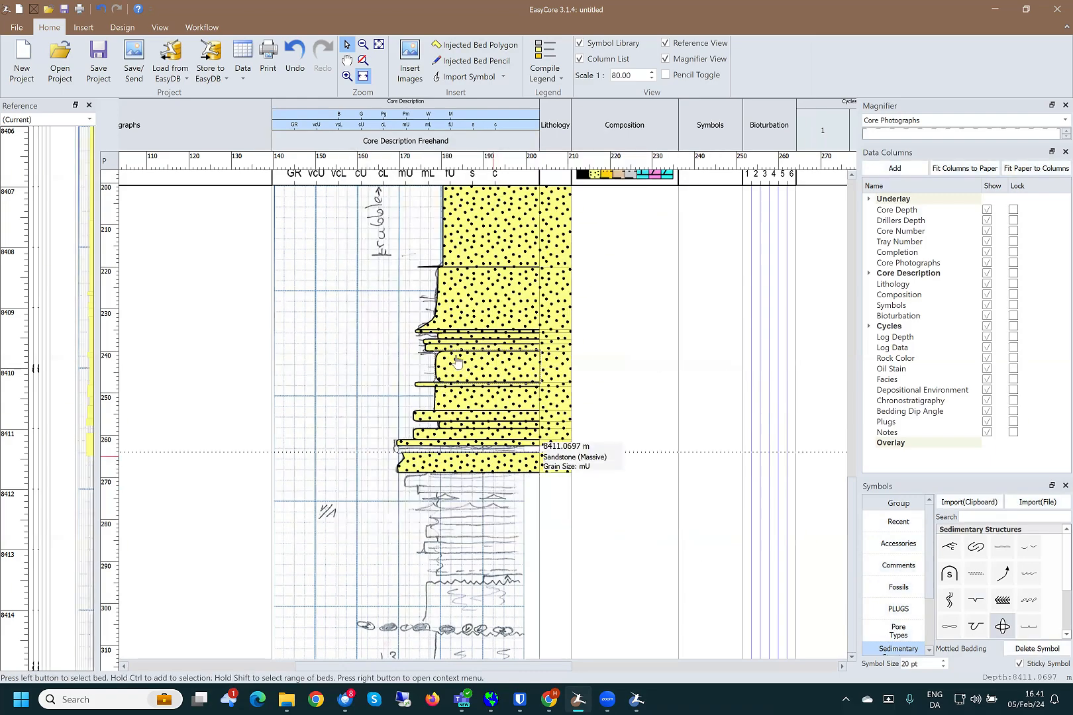
- Draw a separate sandstone bed with grain size mL ending at about 8414.25 m, leaving a gap beneath the bed at 8411.4535 m
scroll(453, 374, up, 1)
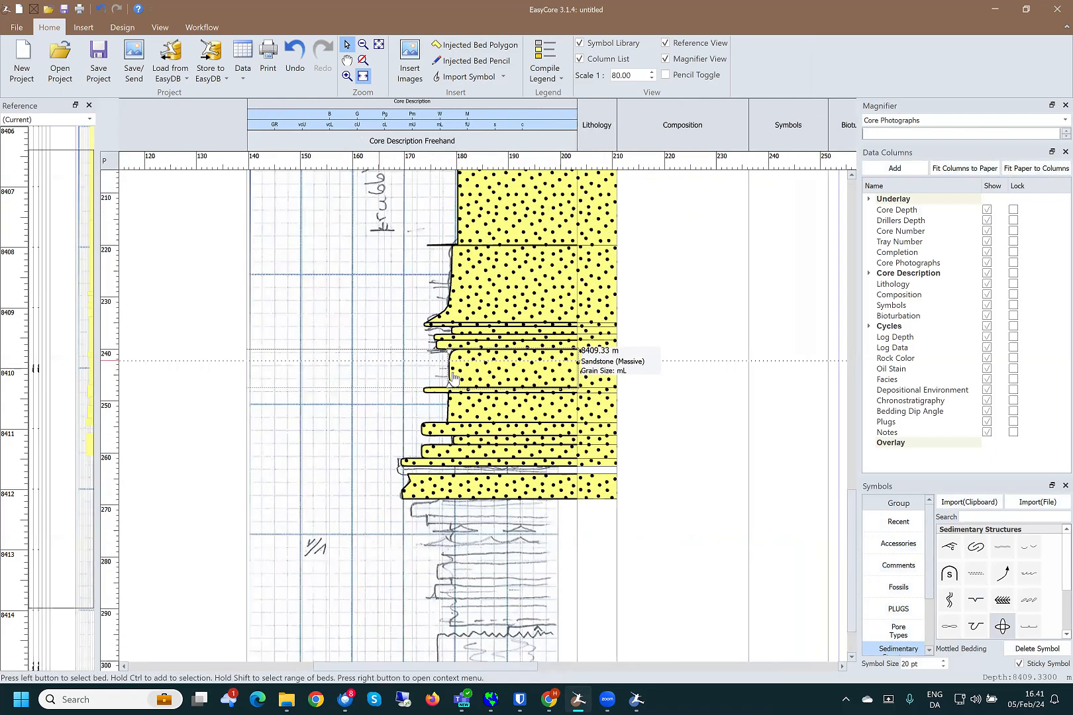
scroll(453, 377, up, 3)
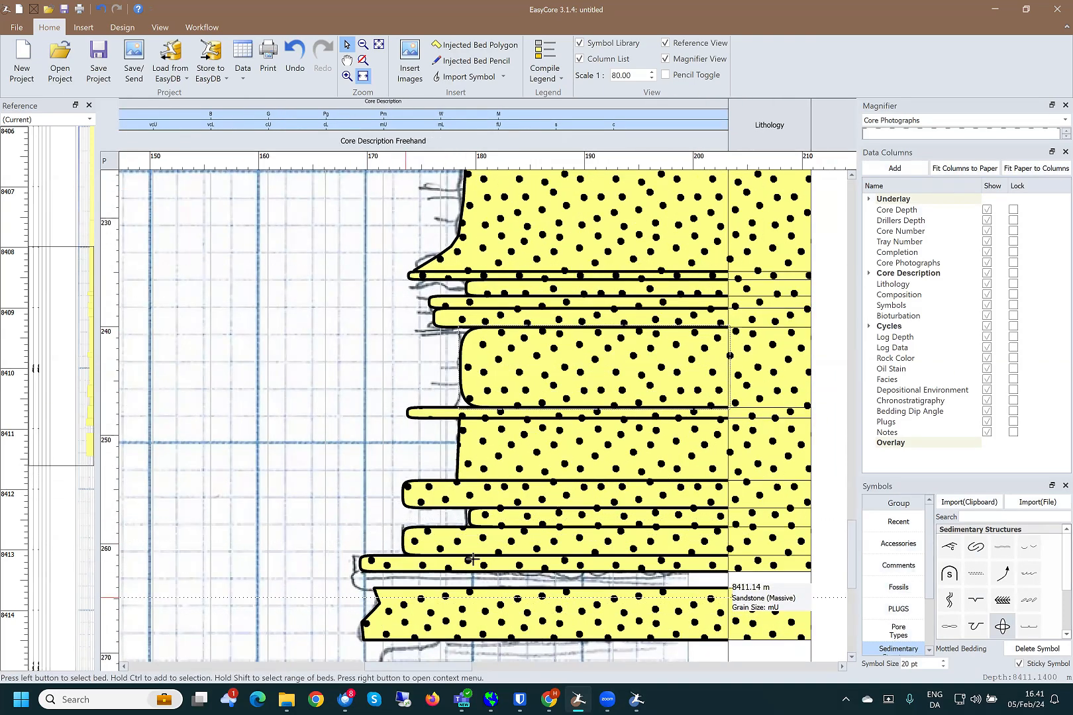
scroll(474, 556, down, 4)
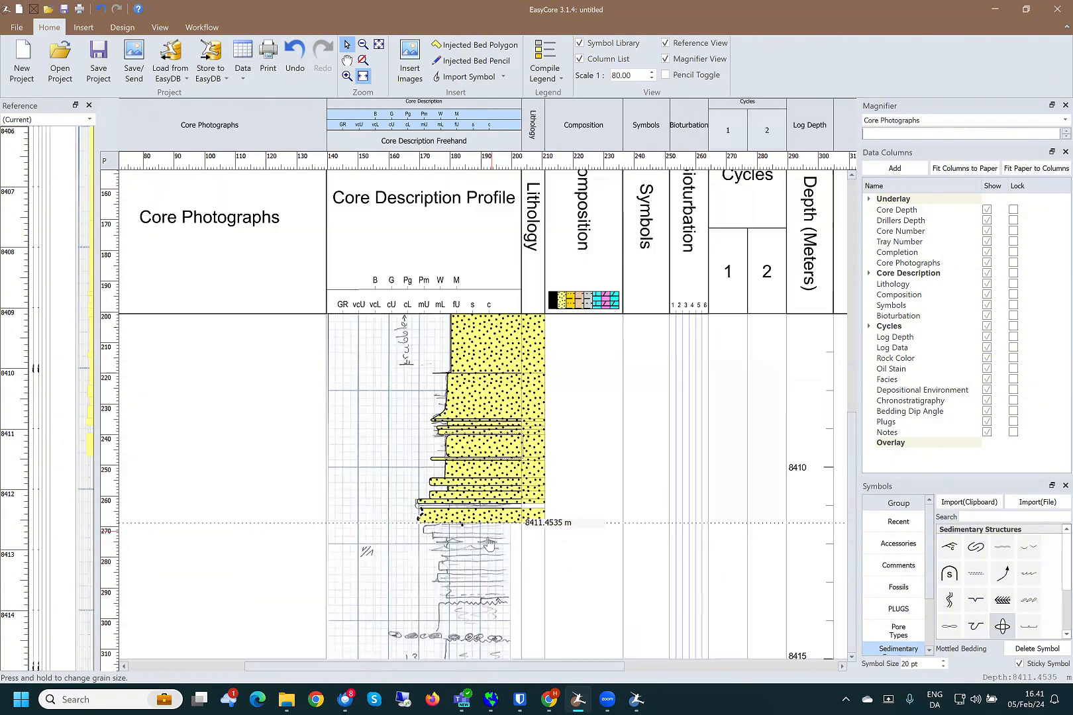
scroll(488, 543, down, 3)
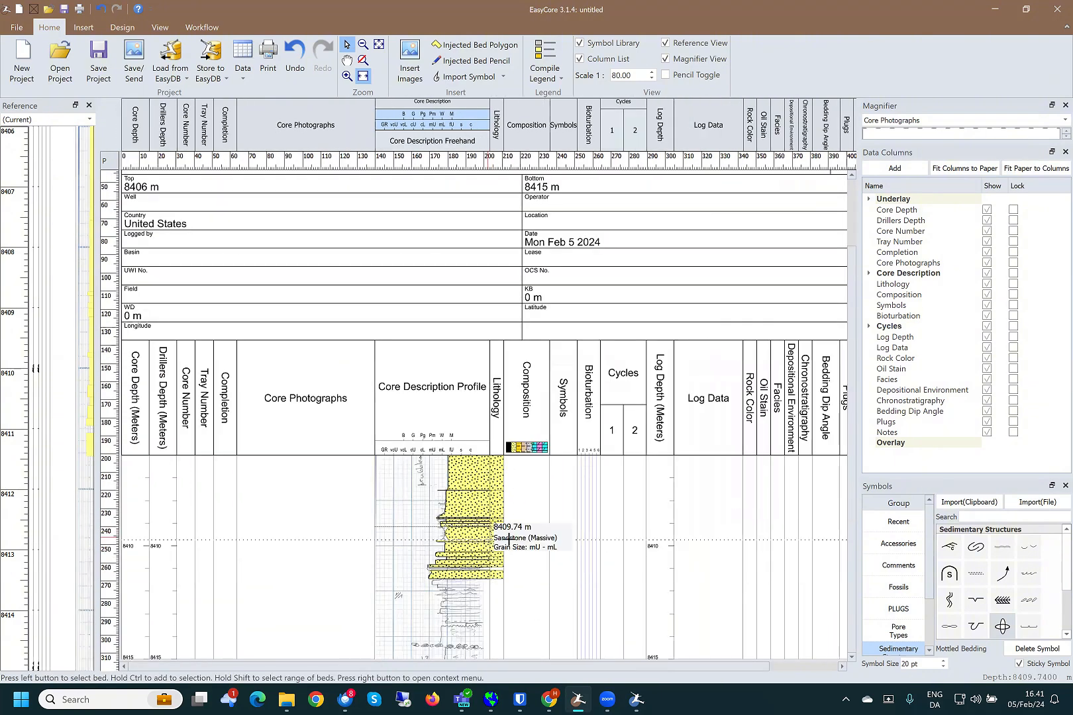
click(474, 625)
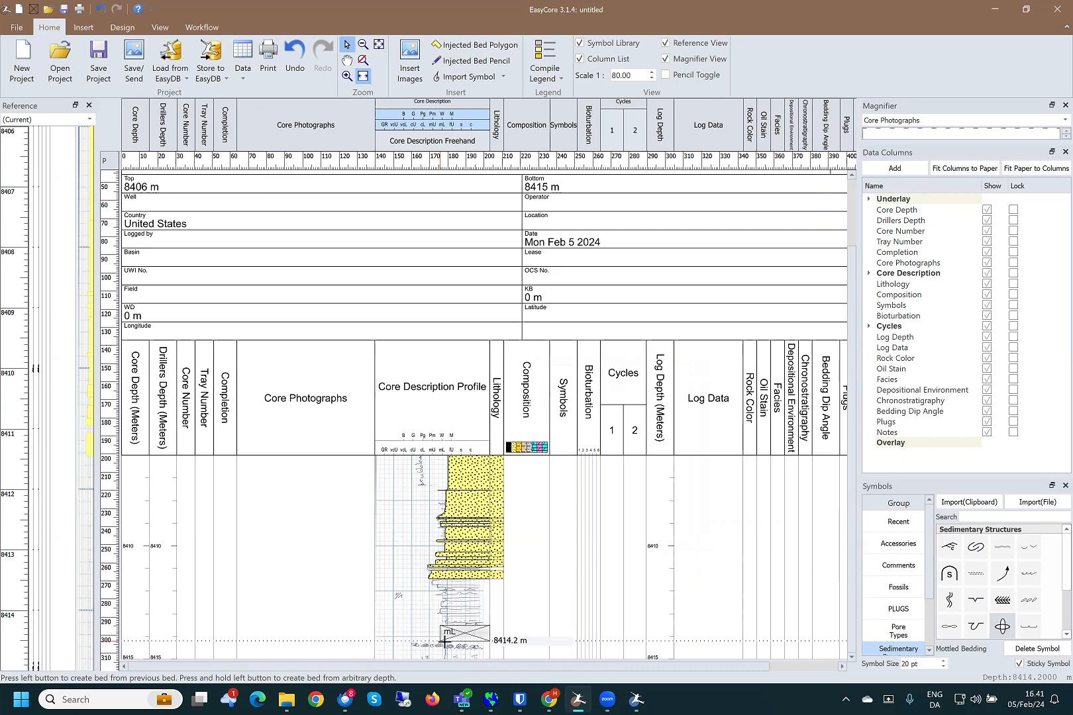
drag(442, 642, 442, 643)
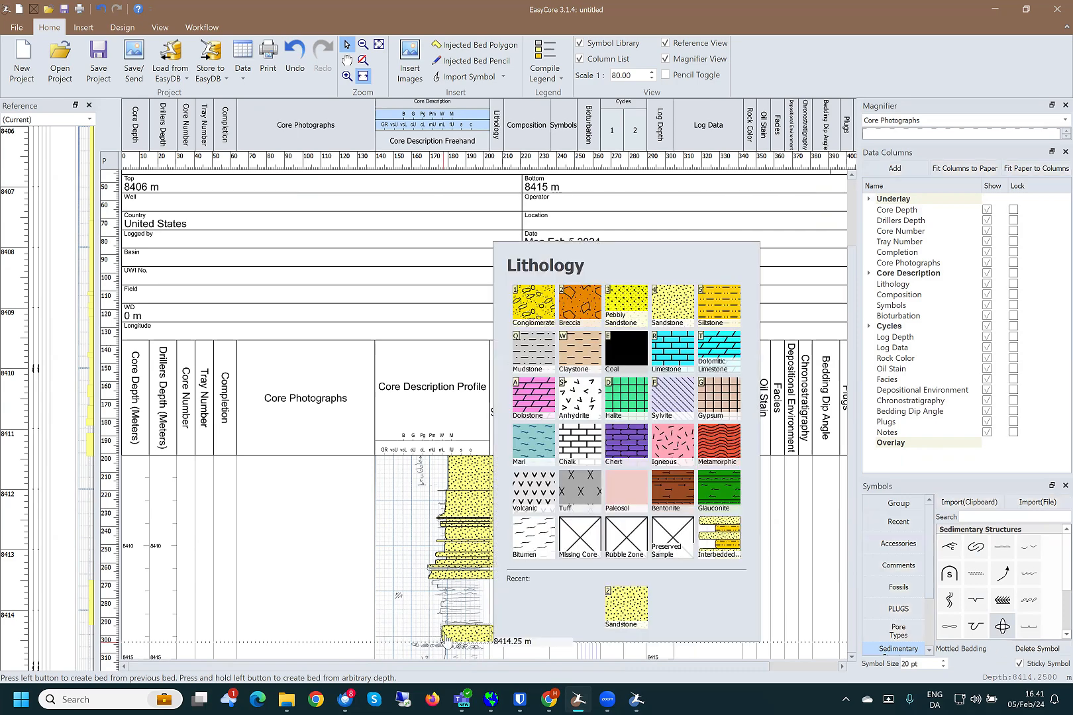
key(space)
- Show the Bedding Contact types available for the contact at 8411.4535 m
scroll(444, 632, up, 1)
scroll(447, 616, up, 5)
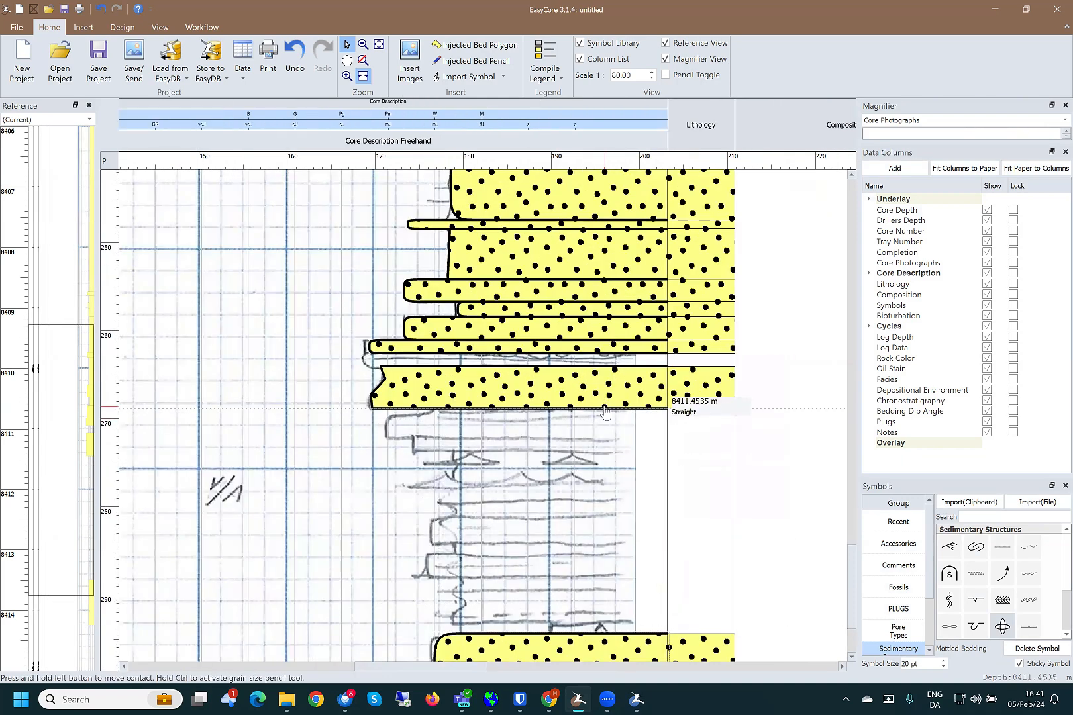
right_click(604, 406)
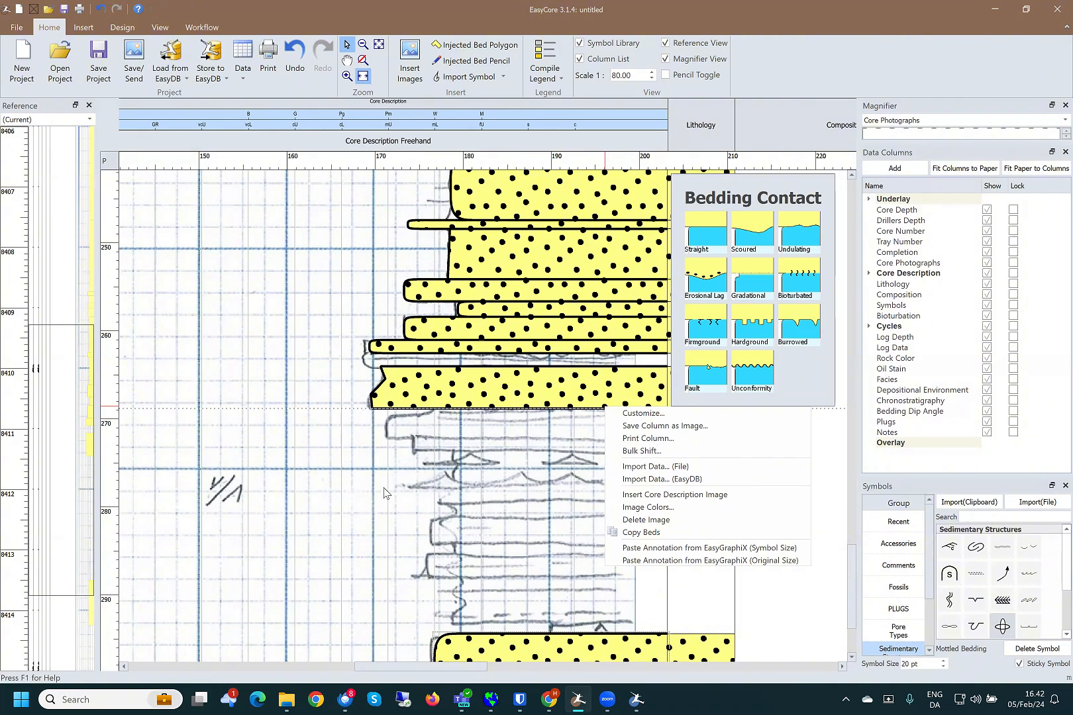
click(451, 448)
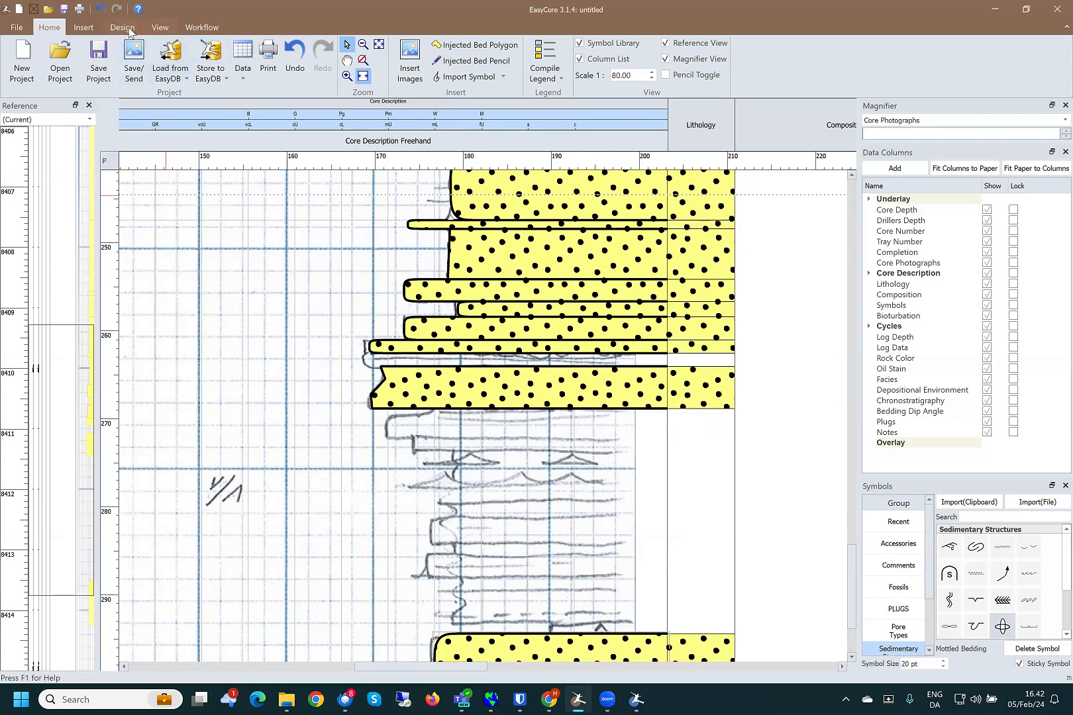
- Turn on the pencil toggle and trace the hand-drawn ledges below 8411.4535 m as freehand sandstone beds
click(159, 27)
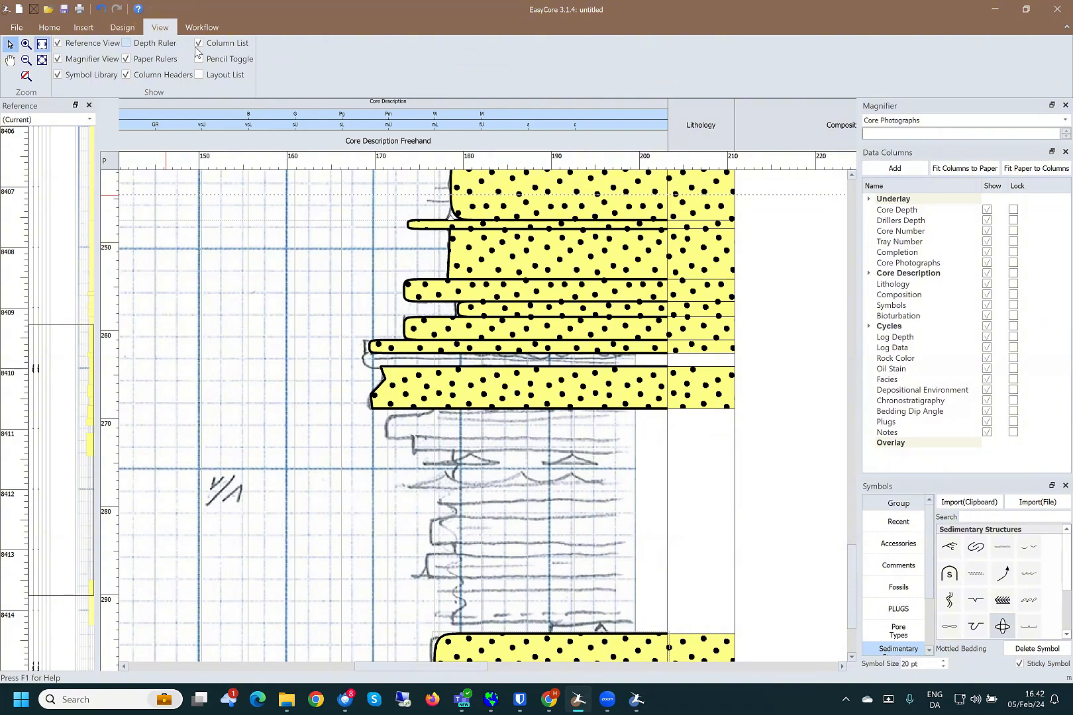
click(199, 59)
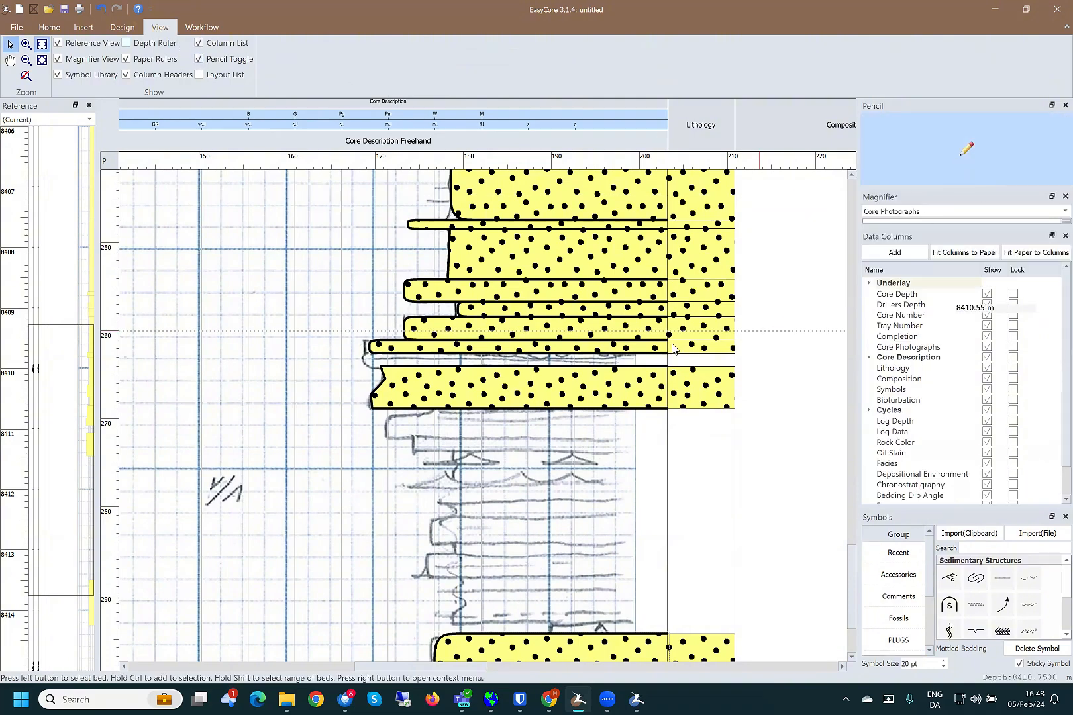
click(953, 126)
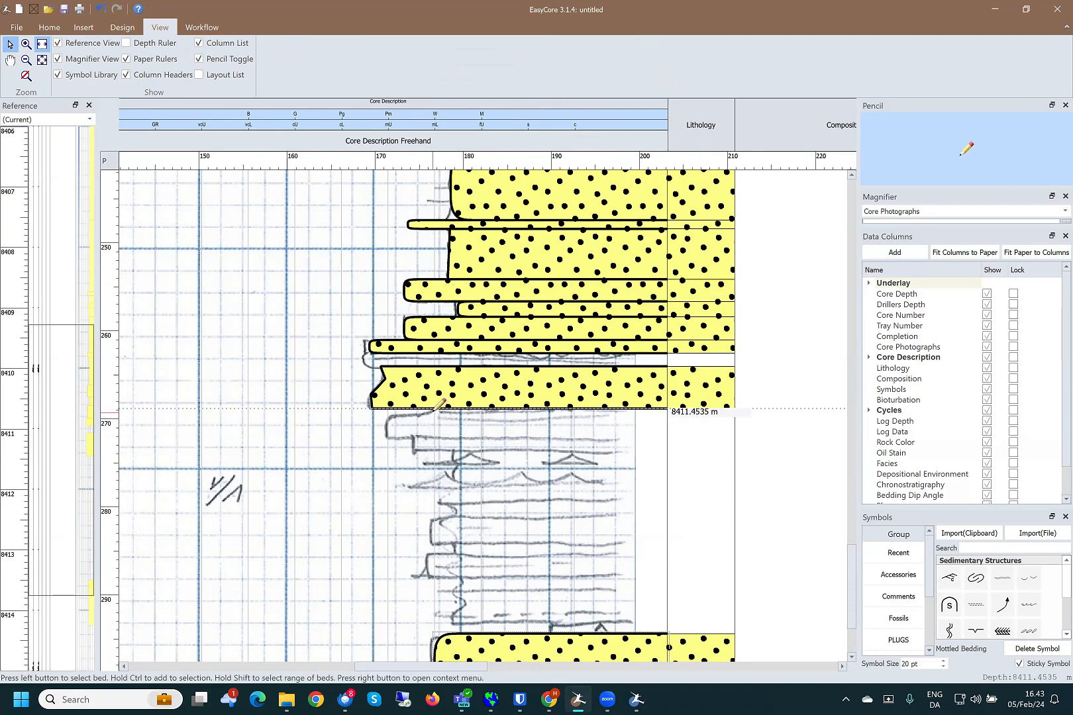
mouse_move(390, 415)
mouse_down()
mouse_move(385, 436)
mouse_move(413, 437)
mouse_move(413, 454)
mouse_move(461, 456)
mouse_move(423, 465)
mouse_move(462, 488)
mouse_move(440, 504)
mouse_up()
click(804, 450)
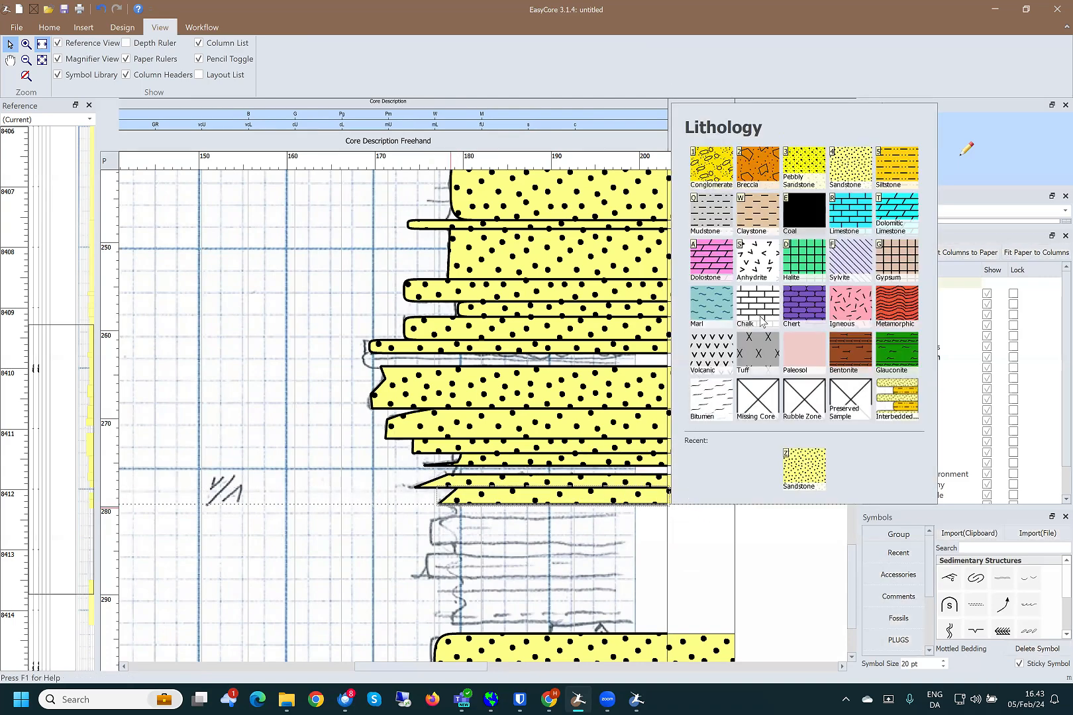
- Turn off the pencil toggle and draw two more sandstone beds with bases at 8412.42 m and 8412.65 m
click(997, 126)
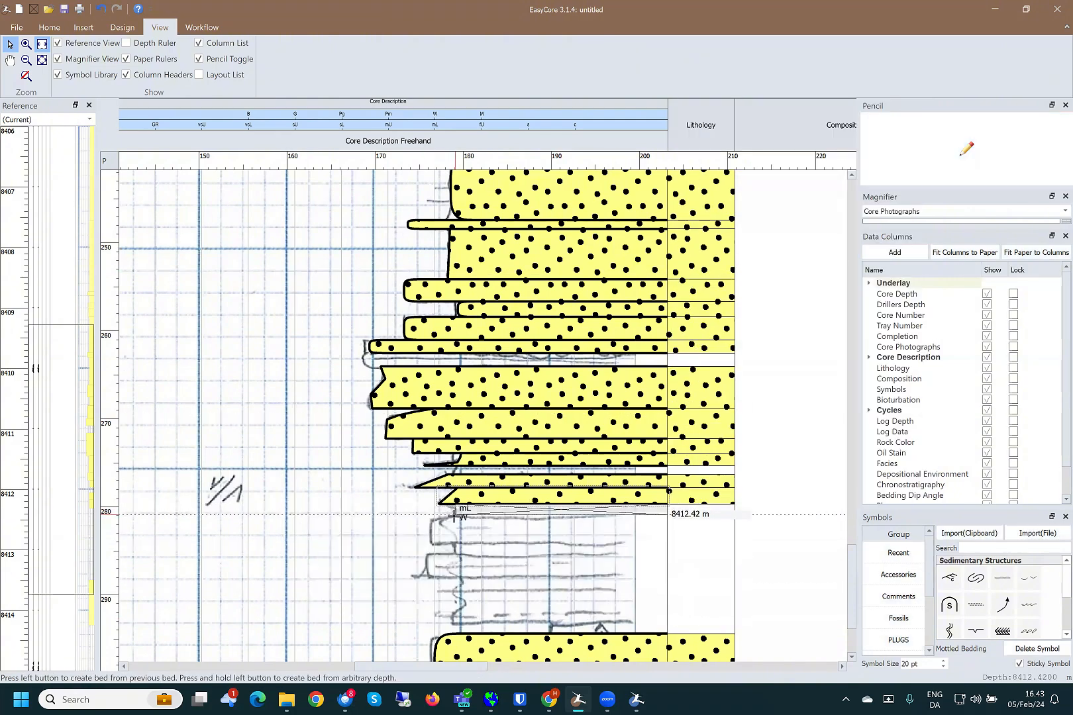
click(429, 540)
click(431, 541)
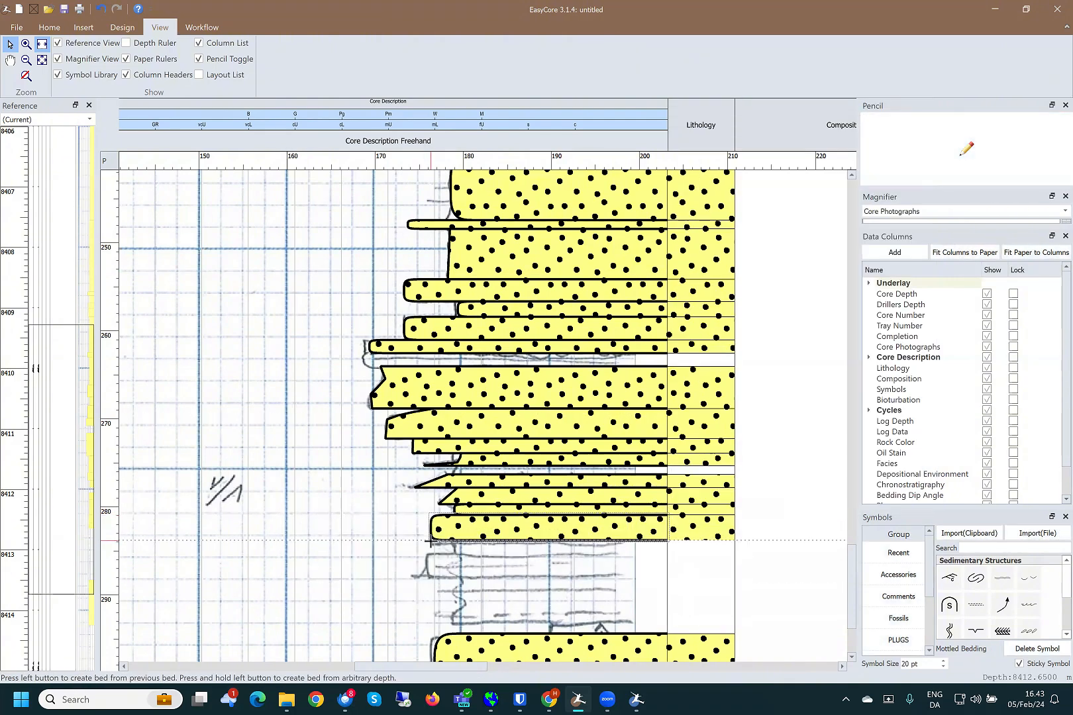
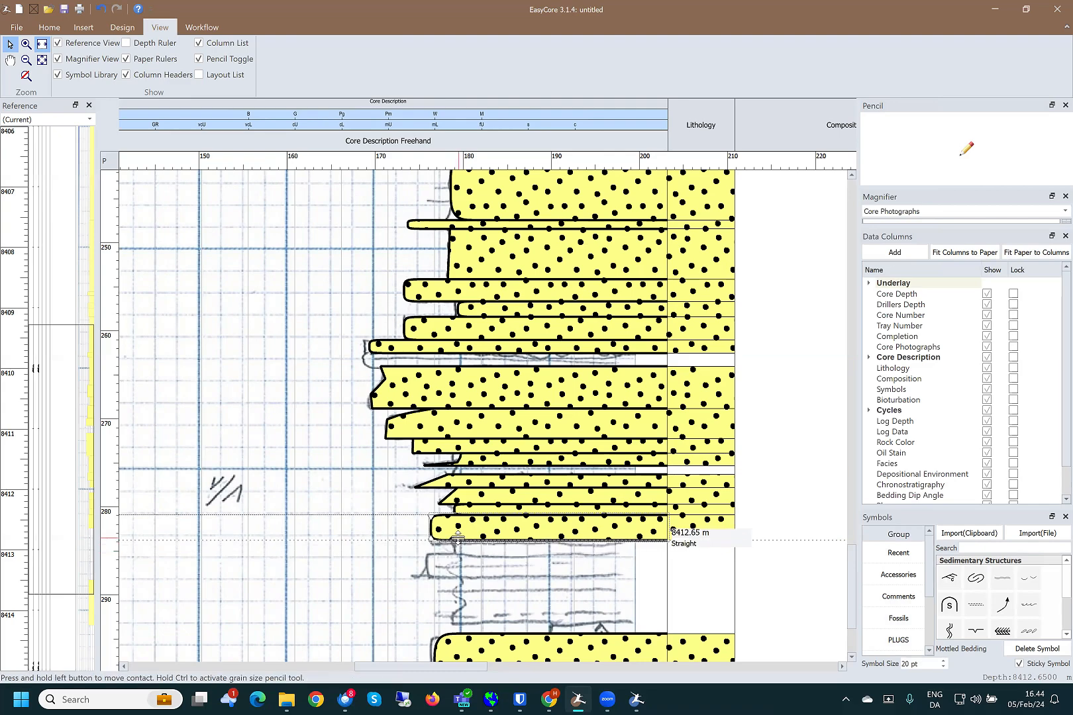
- Trace a freehand sandstone bed into the gap below 8412.65 m, and redraw the grain size edge of the bed beneath it
scroll(453, 541, down, 2)
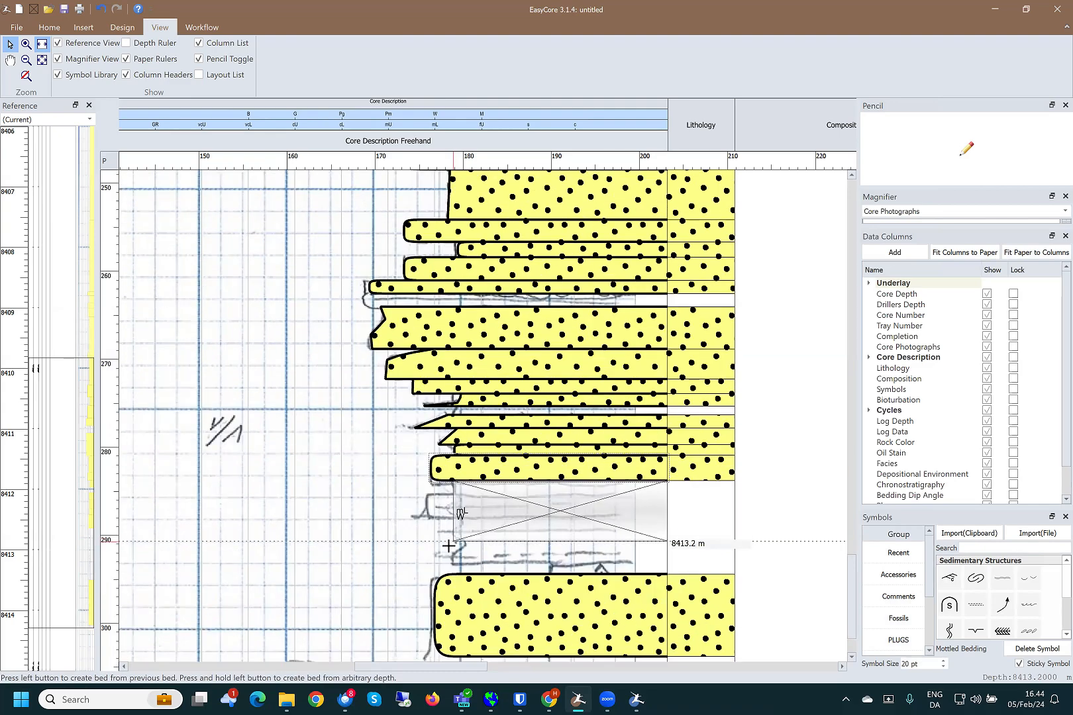
scroll(447, 544, down, 3)
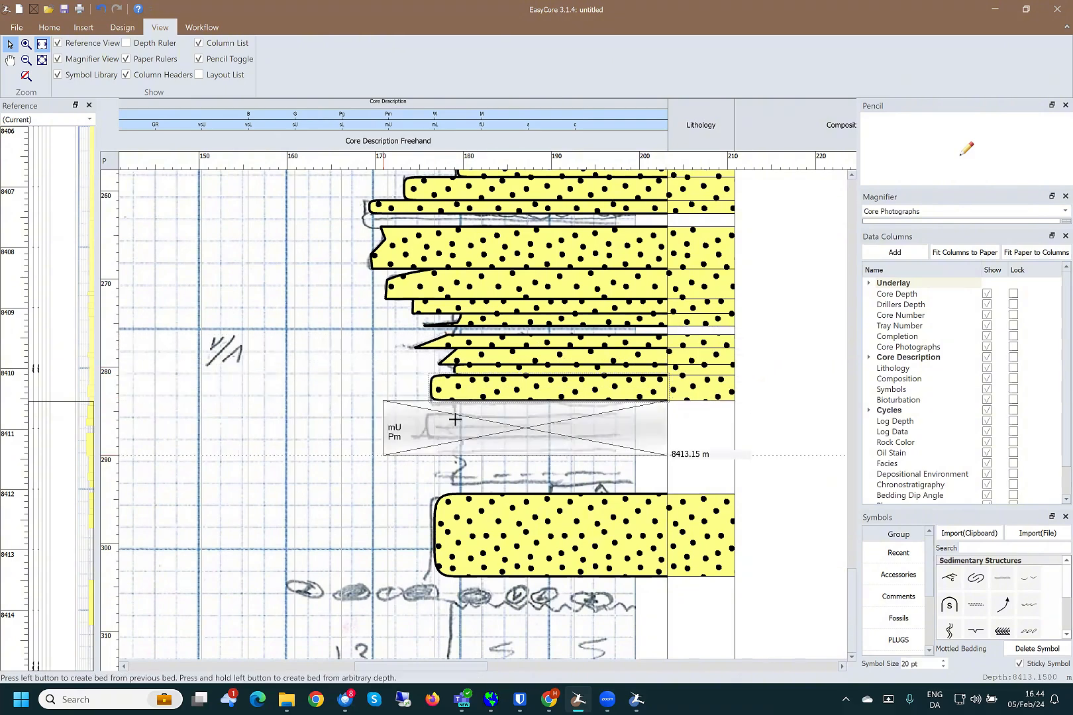
click(455, 400)
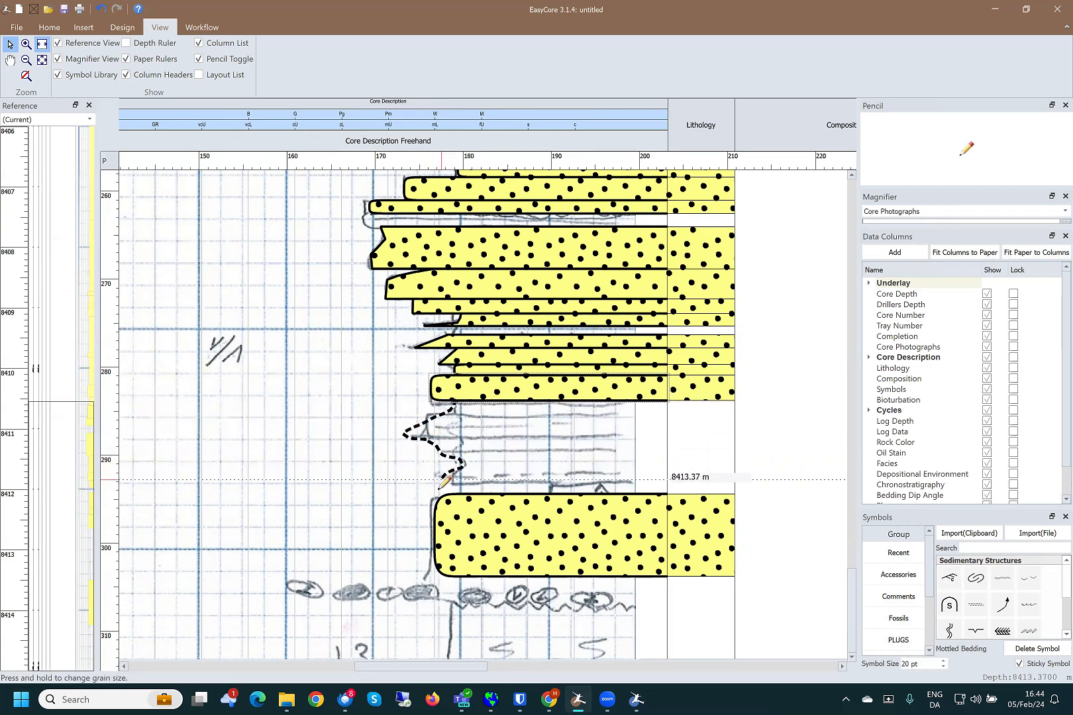
click(549, 591)
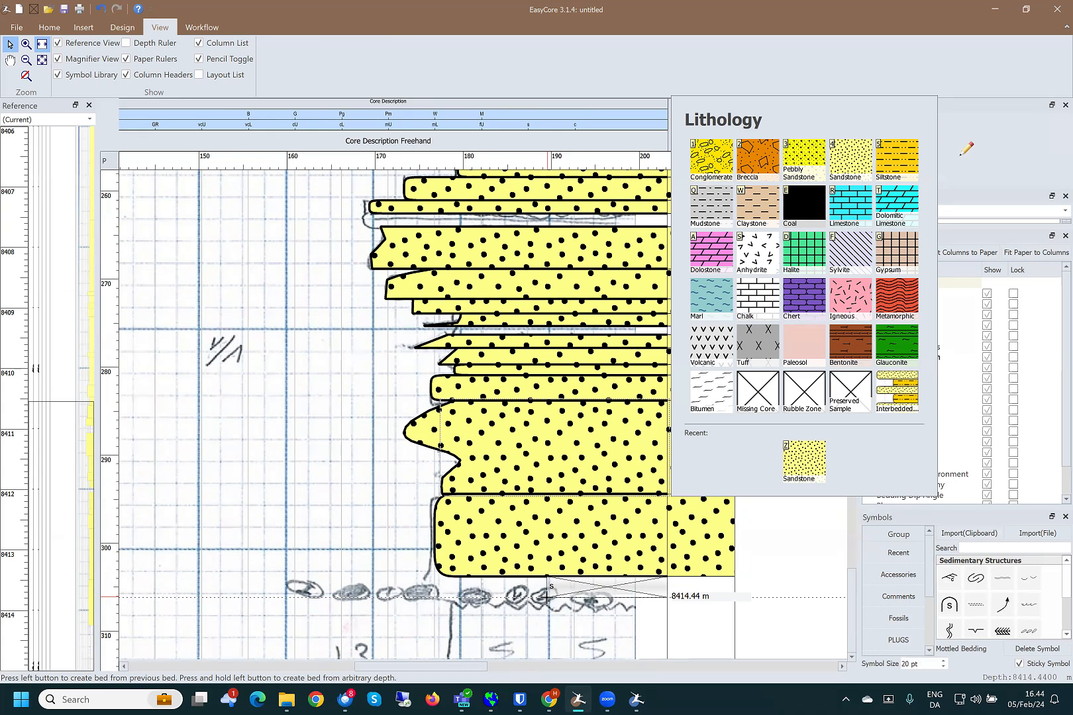
click(473, 657)
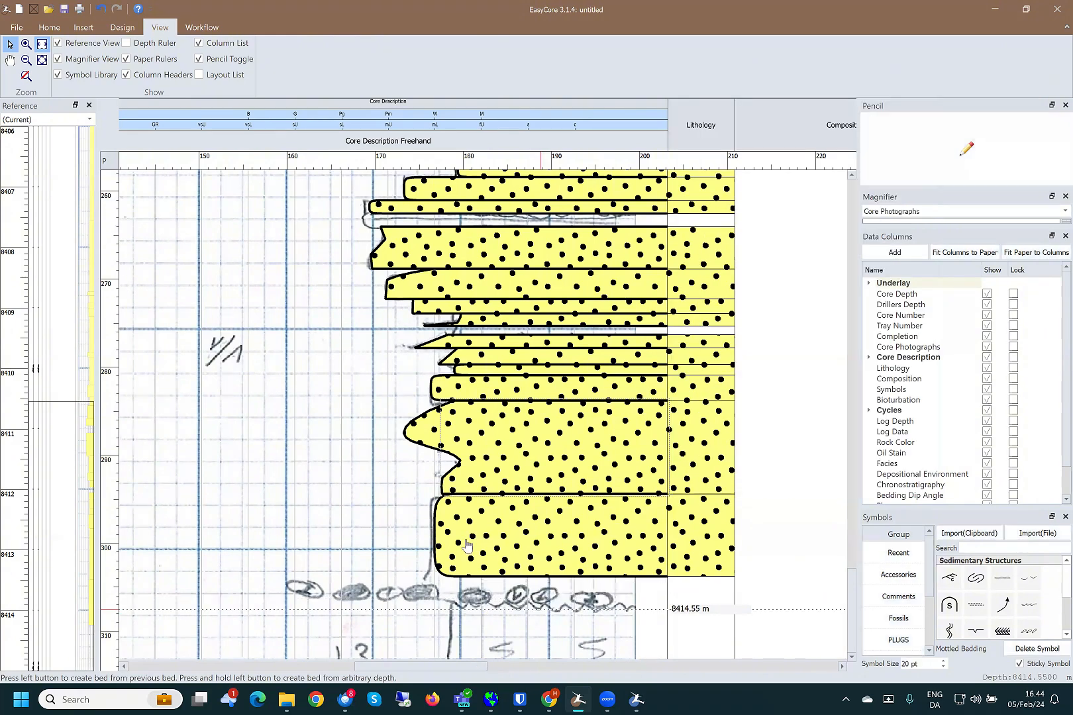
mouse_move(445, 495)
mouse_down()
mouse_move(466, 504)
mouse_move(485, 550)
mouse_move(433, 581)
mouse_up()
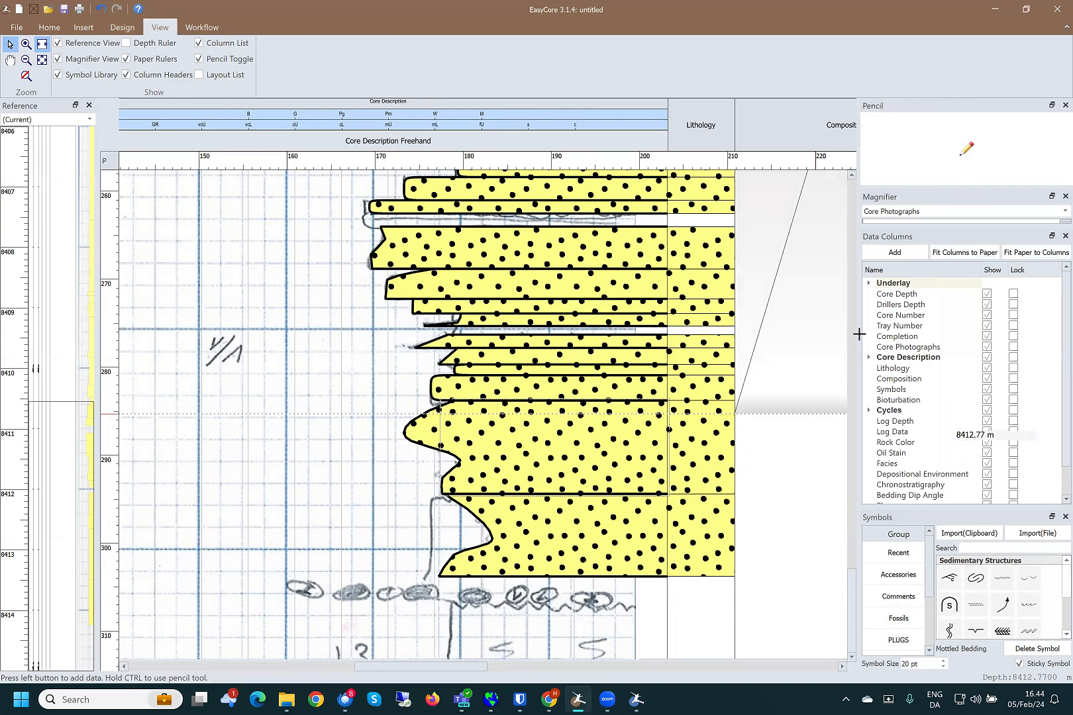
- Extend the project's bottom depth to 8430 m
drag(852, 596, 854, 523)
scroll(278, 541, down, 6)
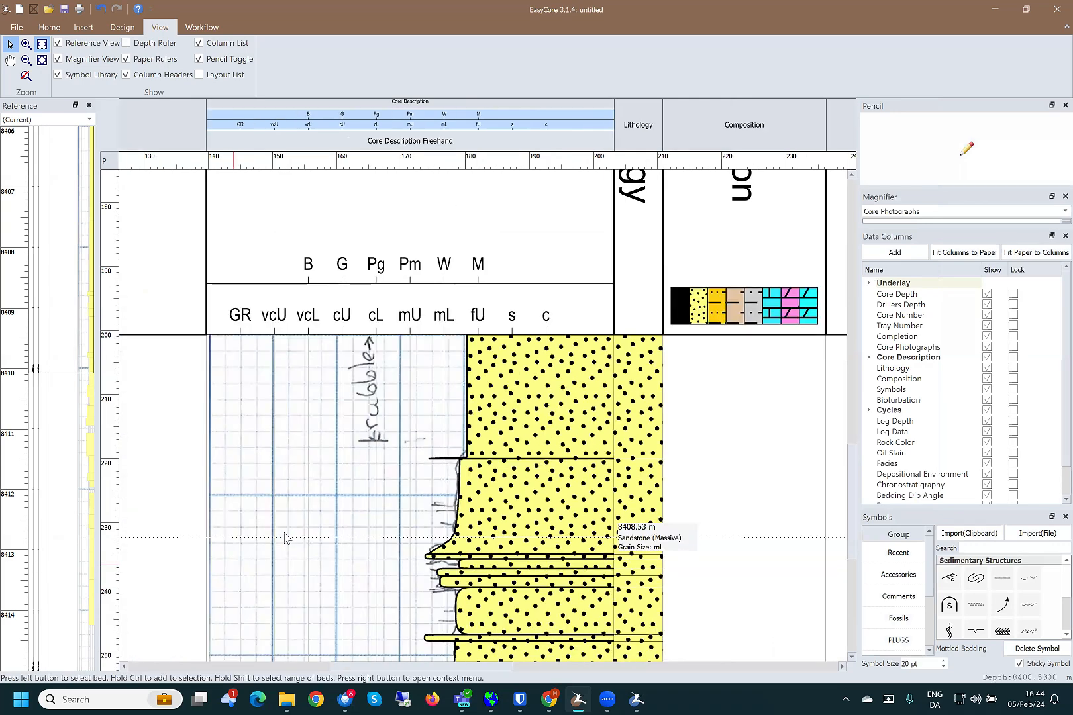
click(17, 27)
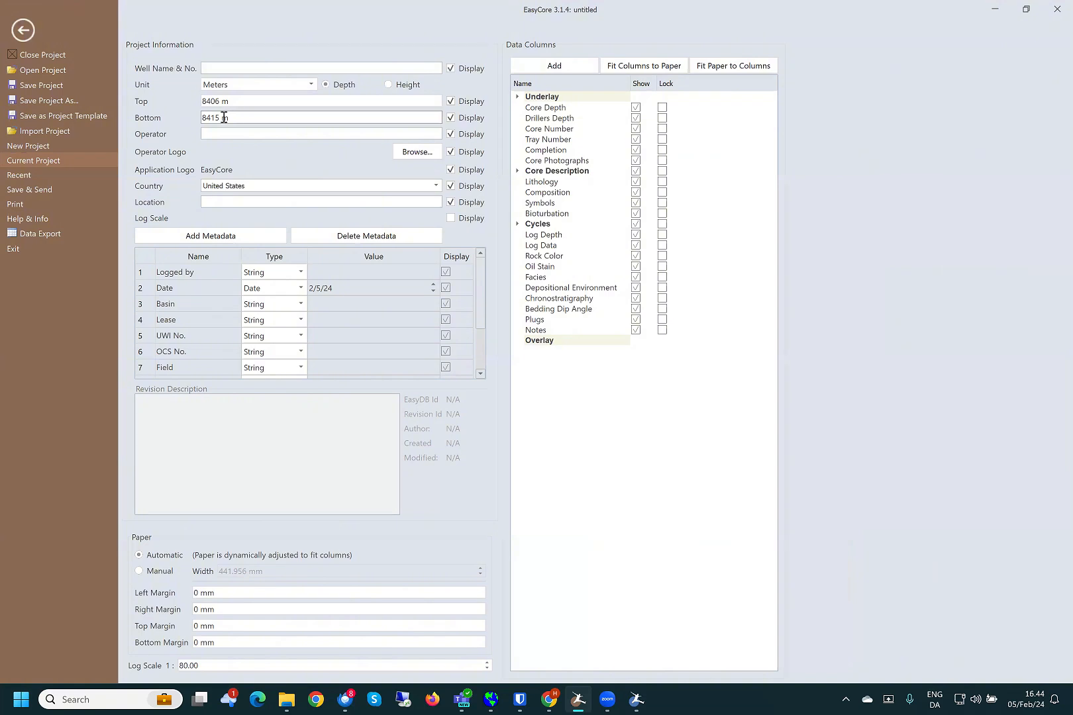
drag(211, 118, 219, 118)
text(30)
click(23, 30)
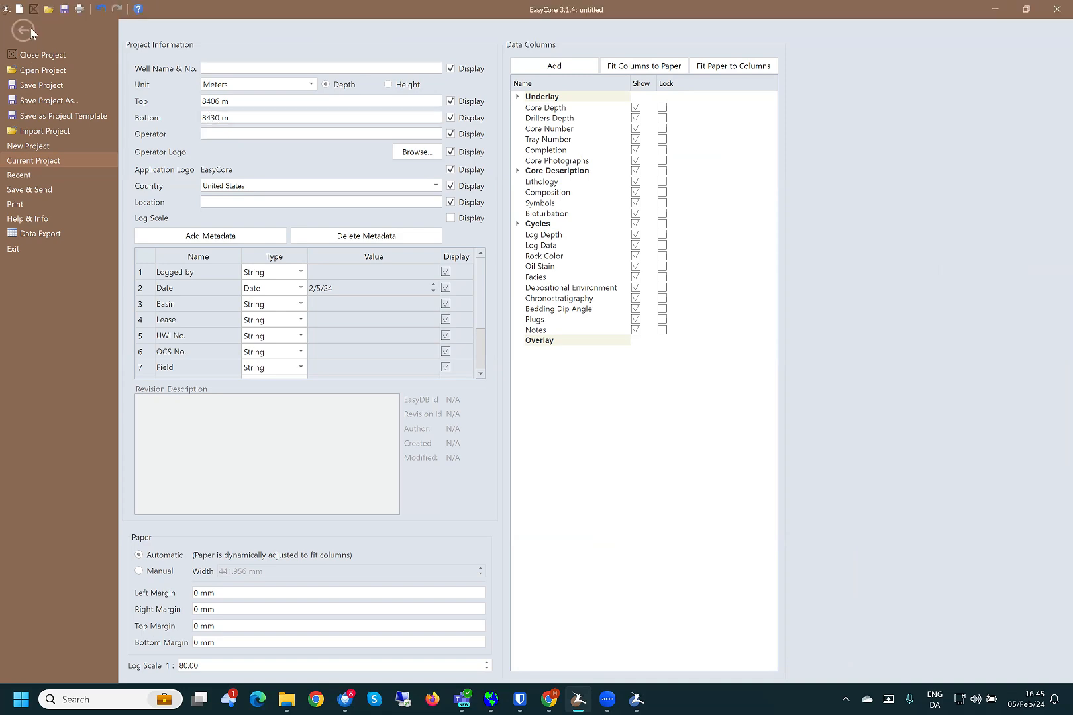
- Draw a thick sandstone bed from 8414.25 m to about 8426.7 m and redraw its grain size edge freehand as a wavy profile
scroll(388, 601, down, 3)
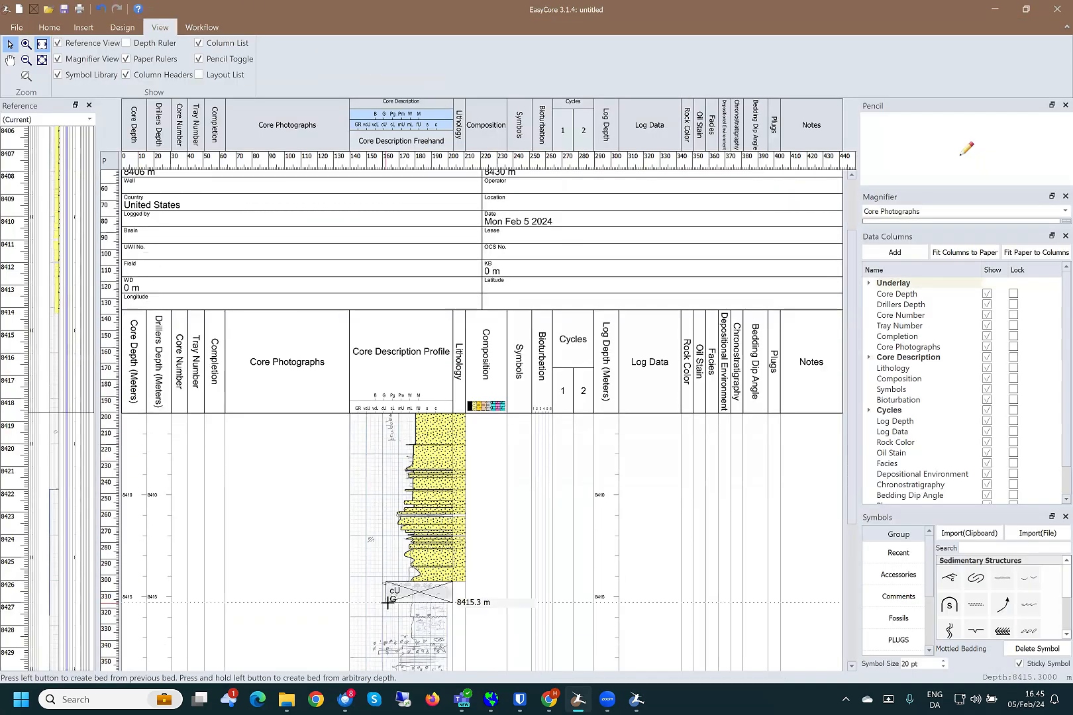
scroll(387, 601, down, 4)
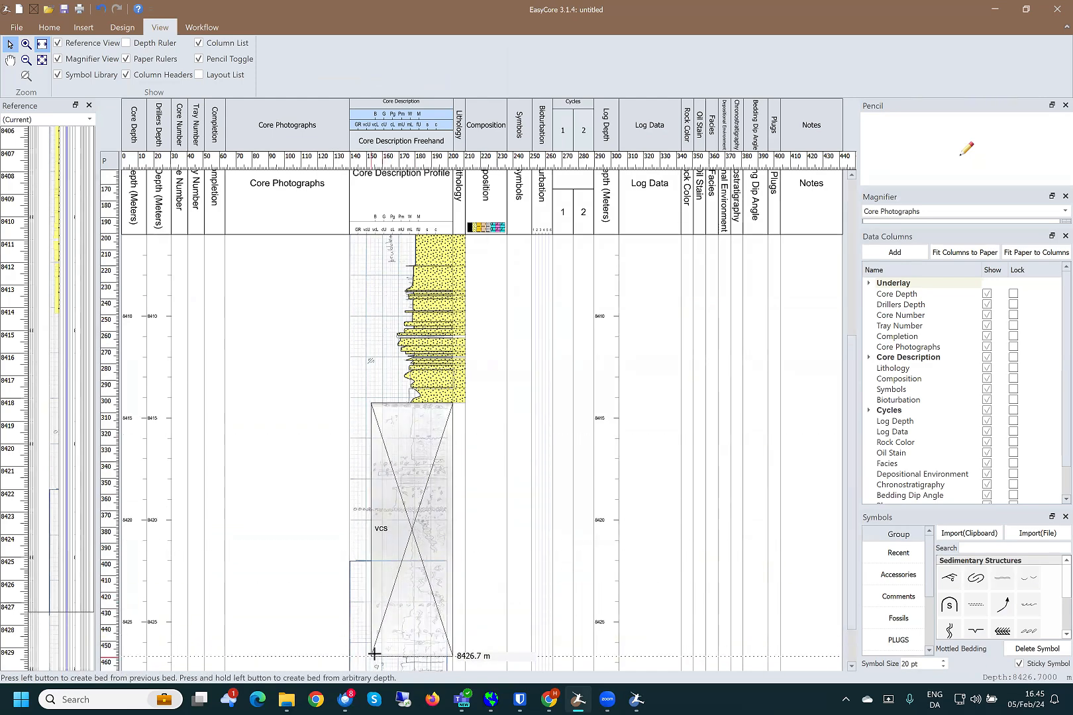
click(373, 655)
click(386, 401)
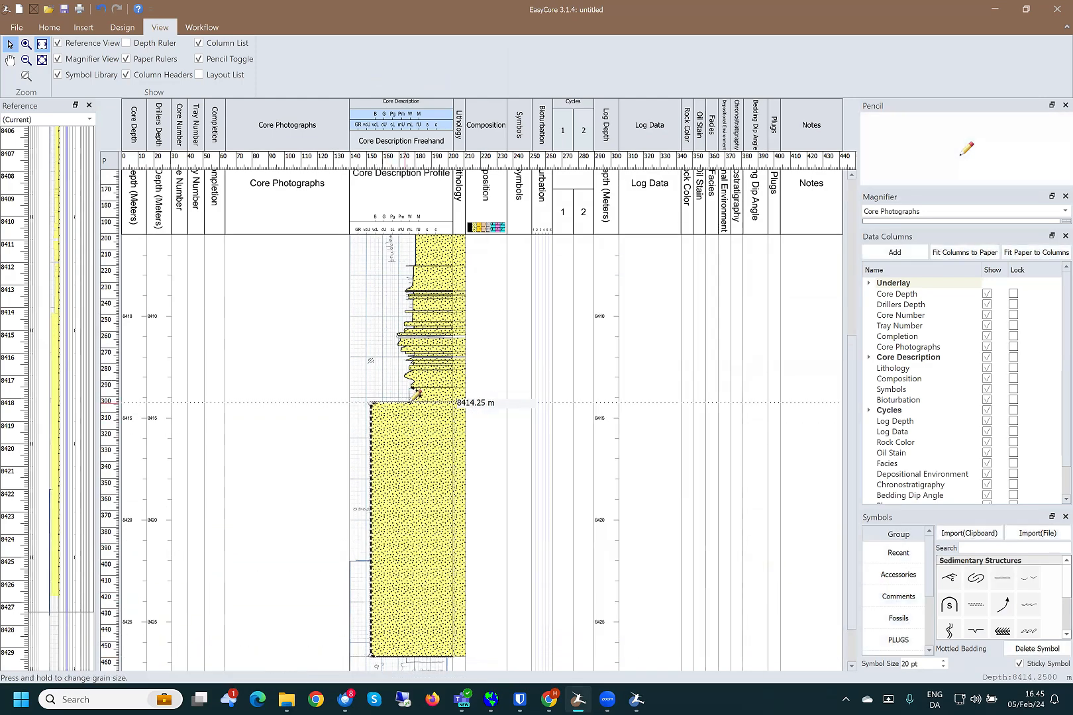
mouse_move(410, 402)
mouse_down()
mouse_move(378, 451)
mouse_move(391, 506)
mouse_move(374, 595)
mouse_move(375, 627)
mouse_move(415, 657)
mouse_up()
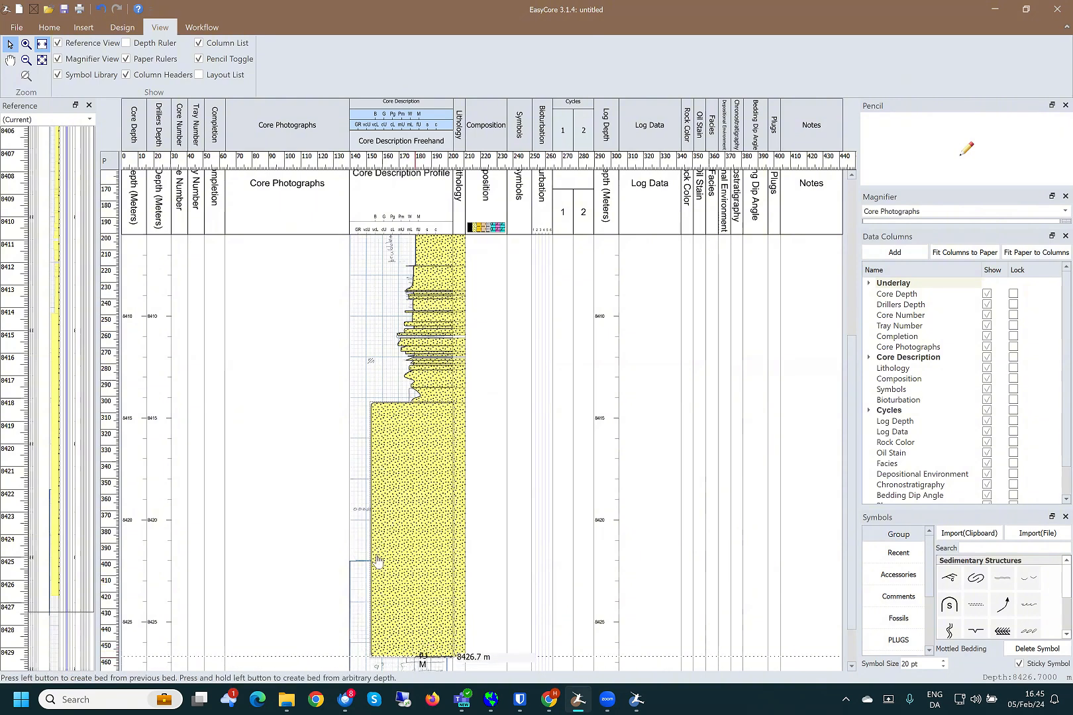
mouse_move(396, 400)
mouse_down()
mouse_move(380, 423)
mouse_move(380, 470)
mouse_move(396, 629)
mouse_move(374, 658)
mouse_up()
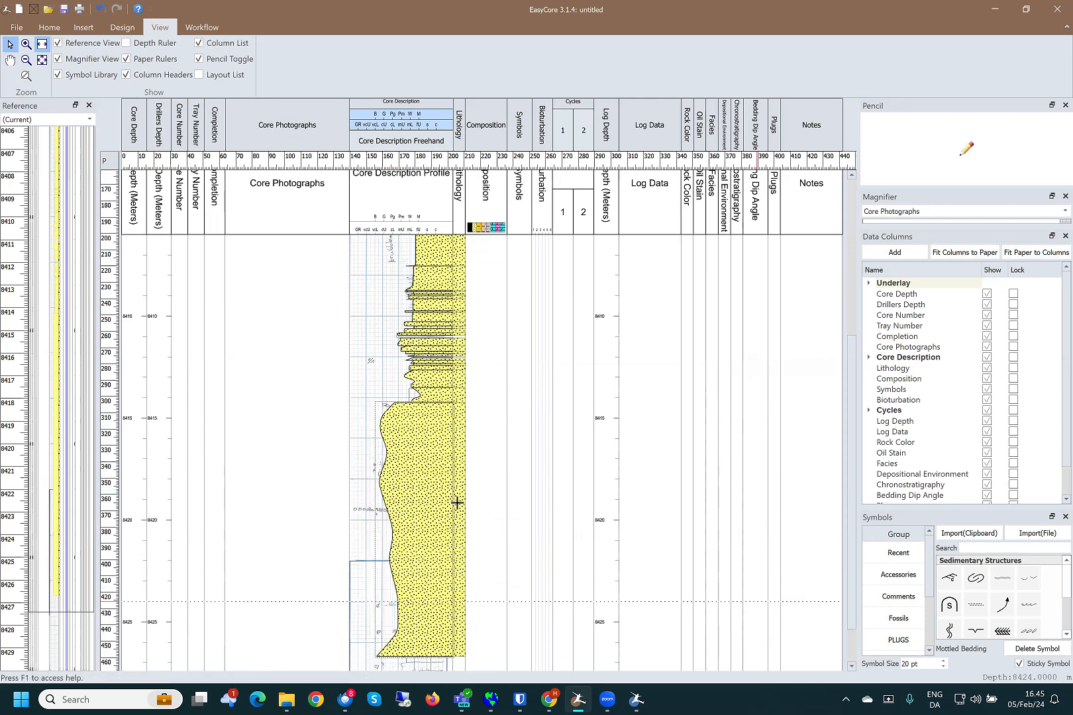
- Turn off auto smoothing for both grain size and contacts
scroll(392, 514, up, 5)
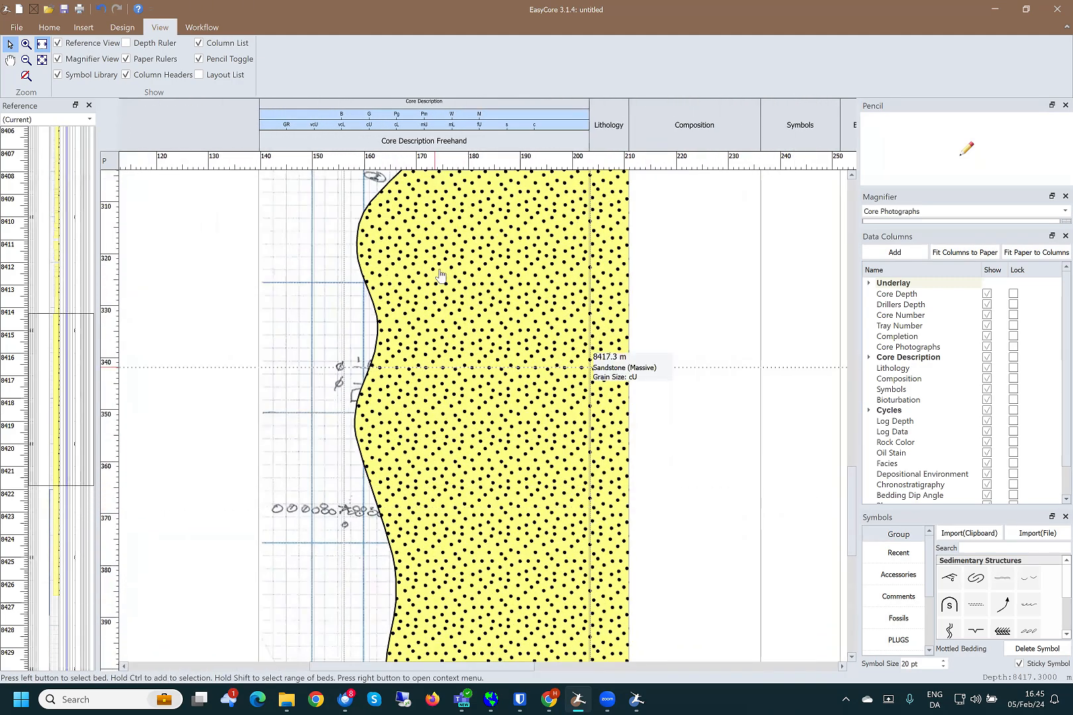
scroll(438, 271, up, 6)
scroll(563, 176, up, 1)
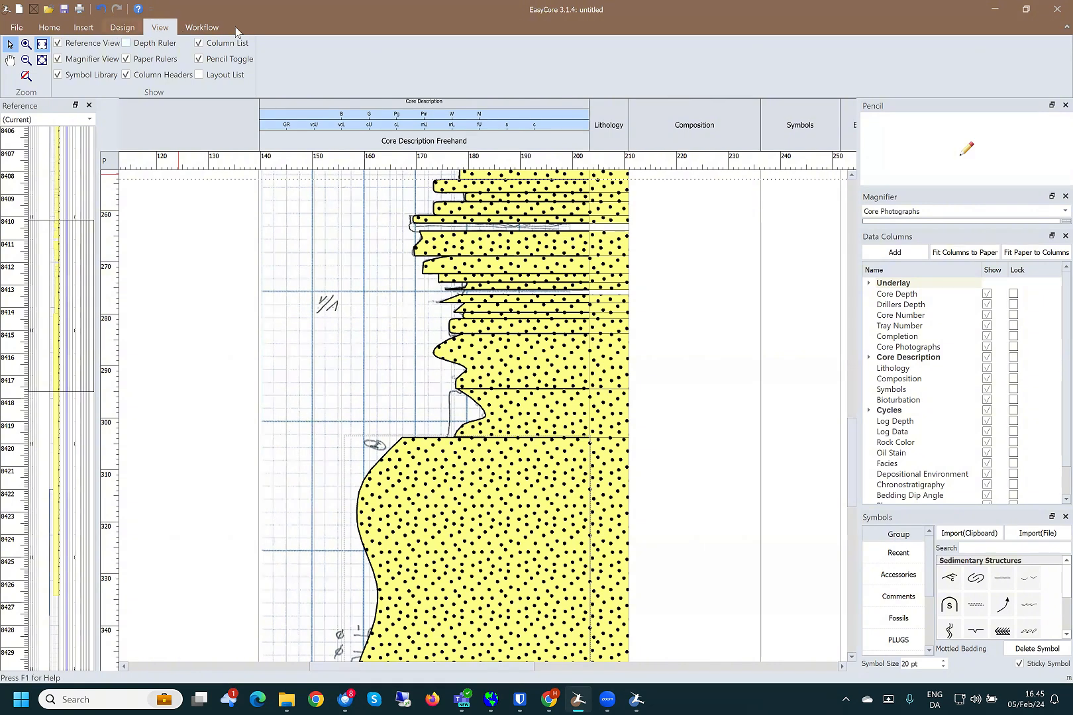
click(195, 28)
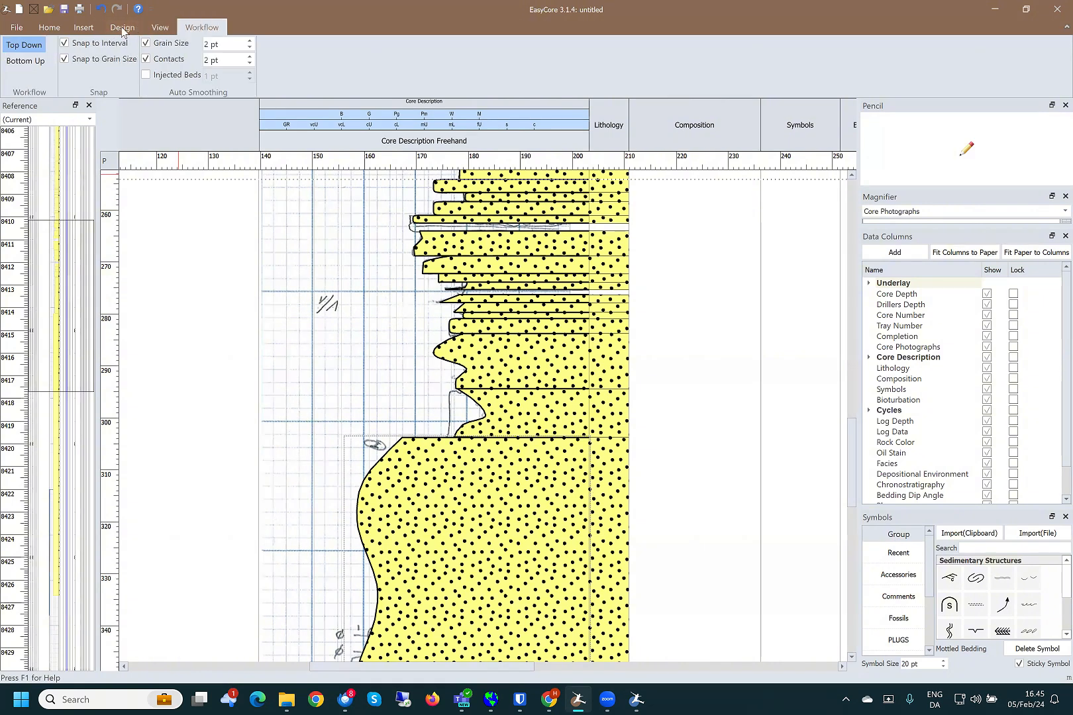
click(123, 28)
click(202, 28)
click(147, 43)
click(147, 59)
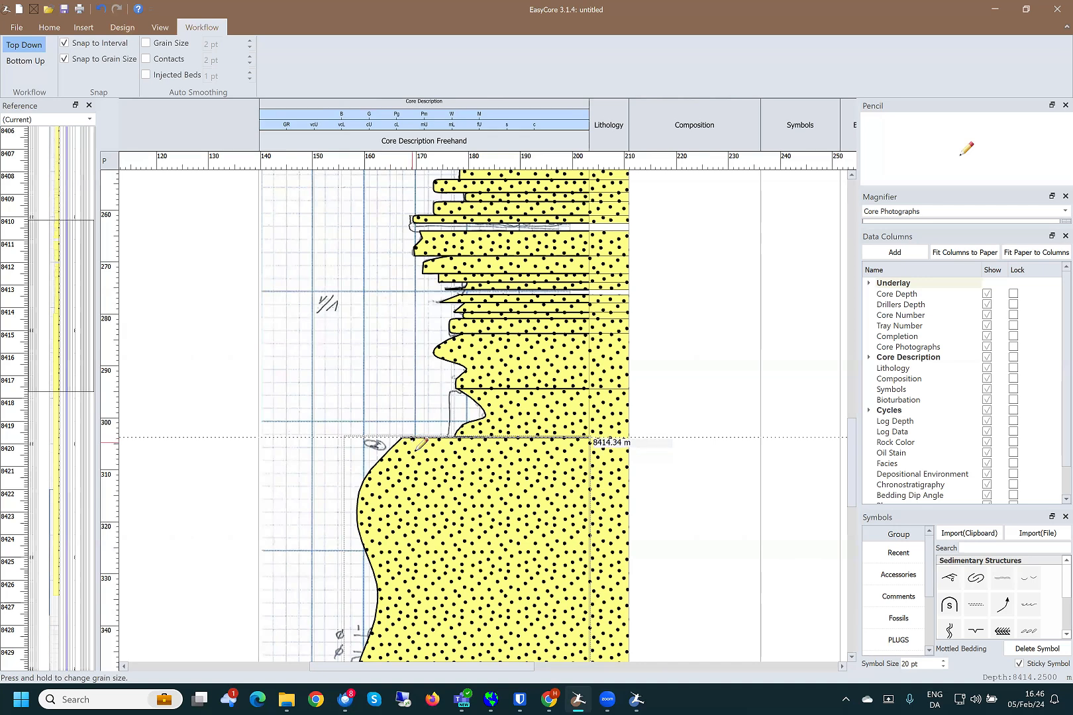
- Retrace the upper grain size edge of the thick sandstone bed below 8414.25 m freehand, following the hand-drawn profile without smoothing
mouse_move(412, 441)
mouse_down()
mouse_move(465, 533)
mouse_move(391, 627)
mouse_move(362, 644)
mouse_up()
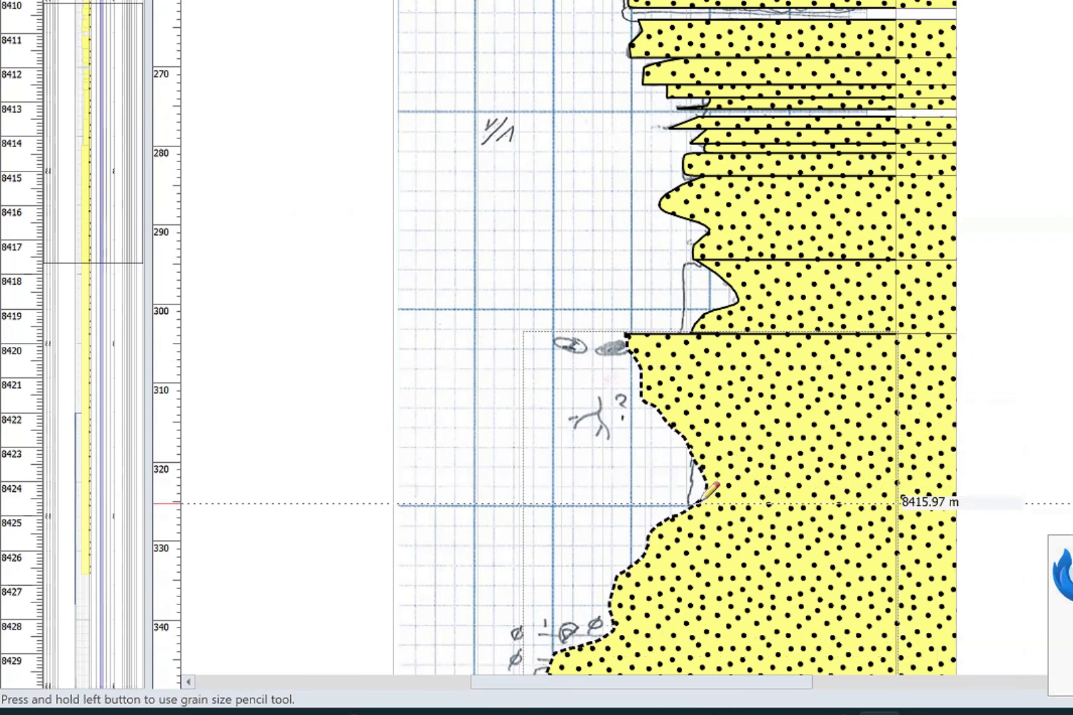
mouse_move(700, 505)
mouse_down()
mouse_move(720, 534)
mouse_move(709, 599)
mouse_move(635, 613)
mouse_move(613, 661)
mouse_move(560, 657)
mouse_up()
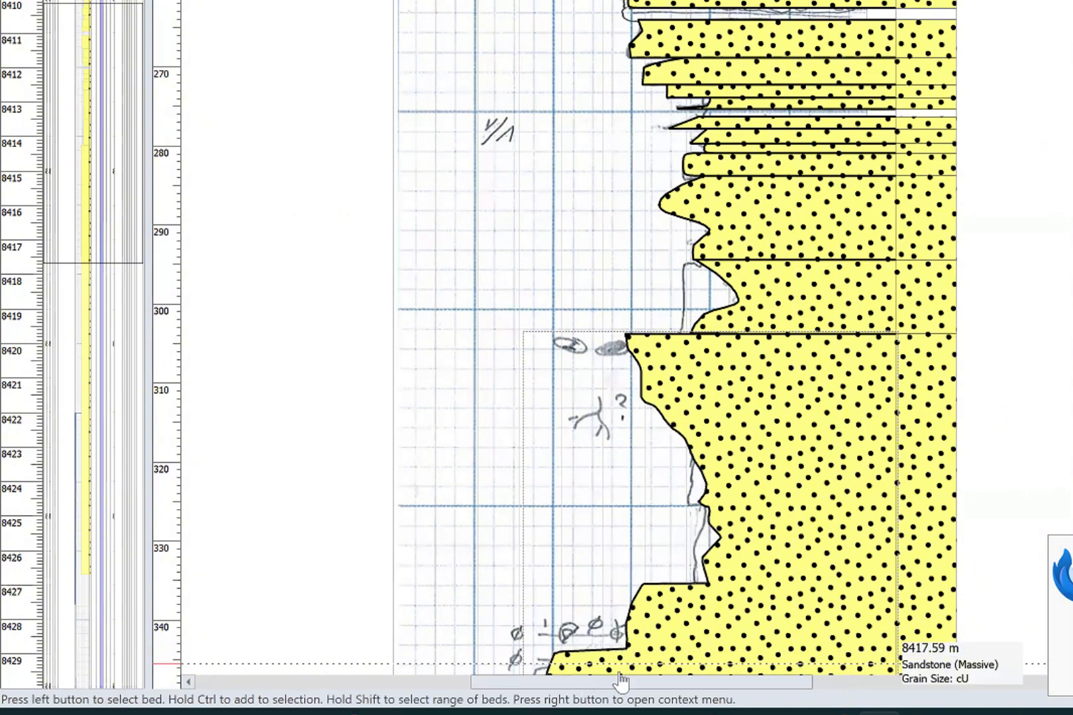
- Show the data import and export options available for the project
scroll(714, 561, down, 4)
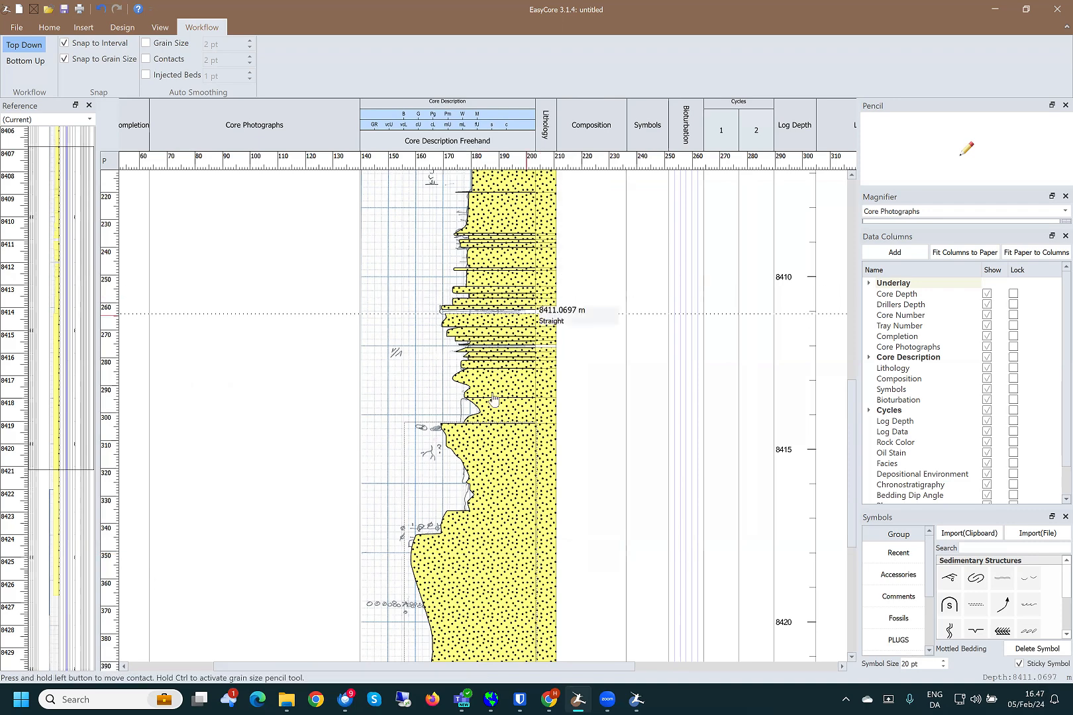
scroll(495, 405, down, 3)
scroll(496, 405, down, 1)
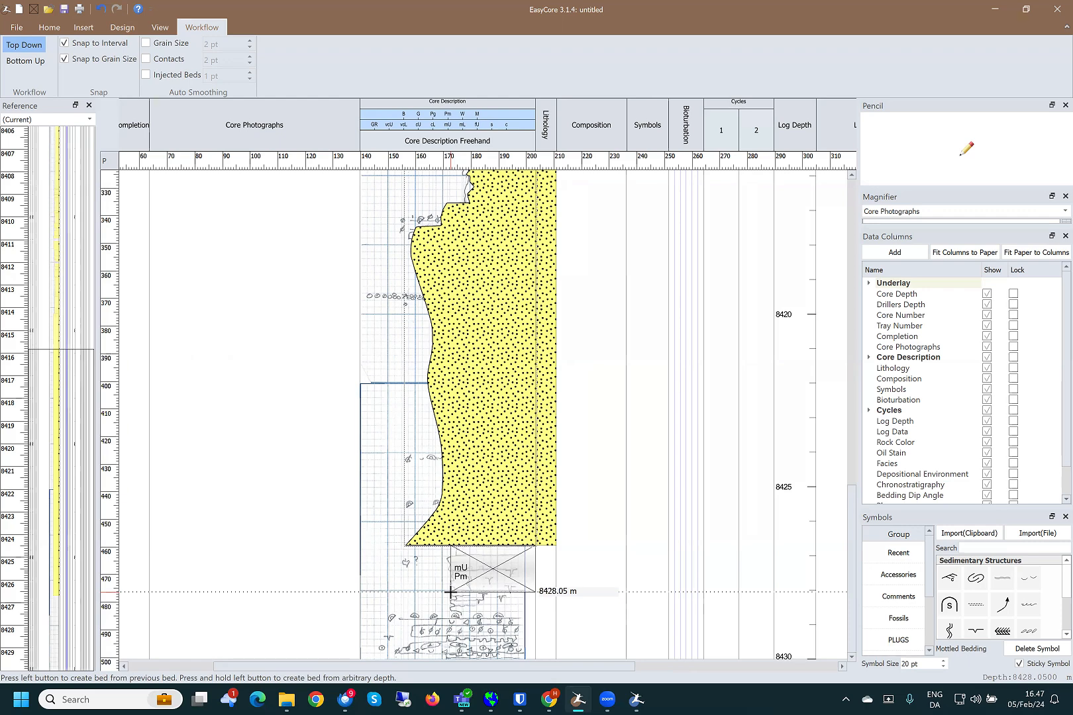
click(47, 29)
click(244, 82)
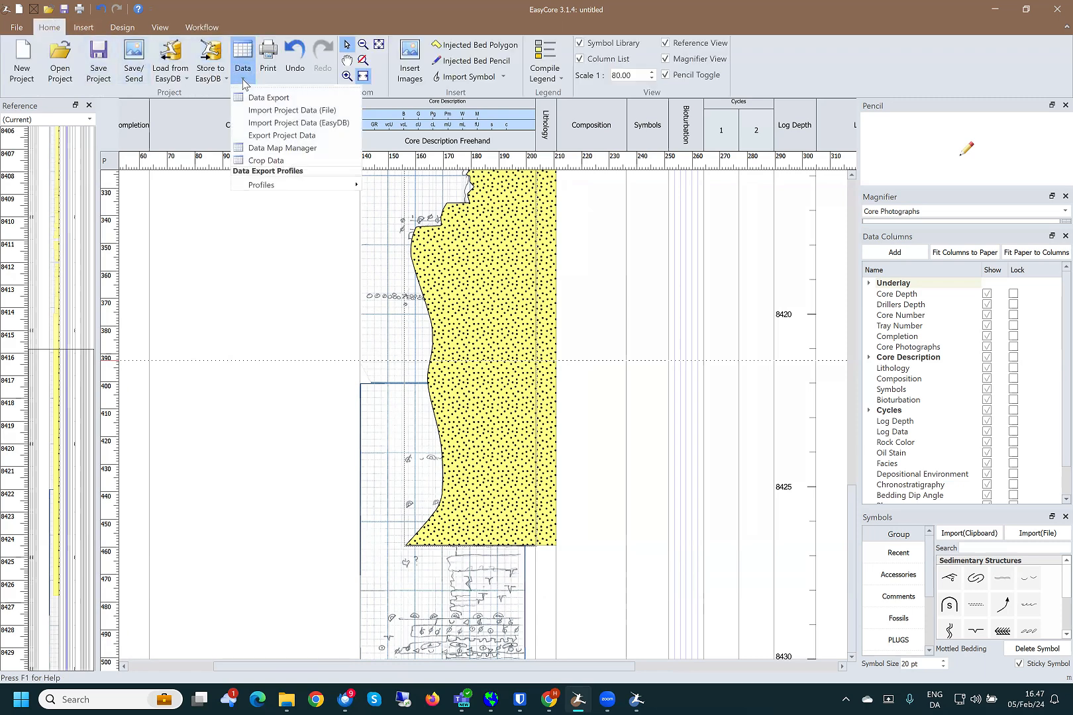